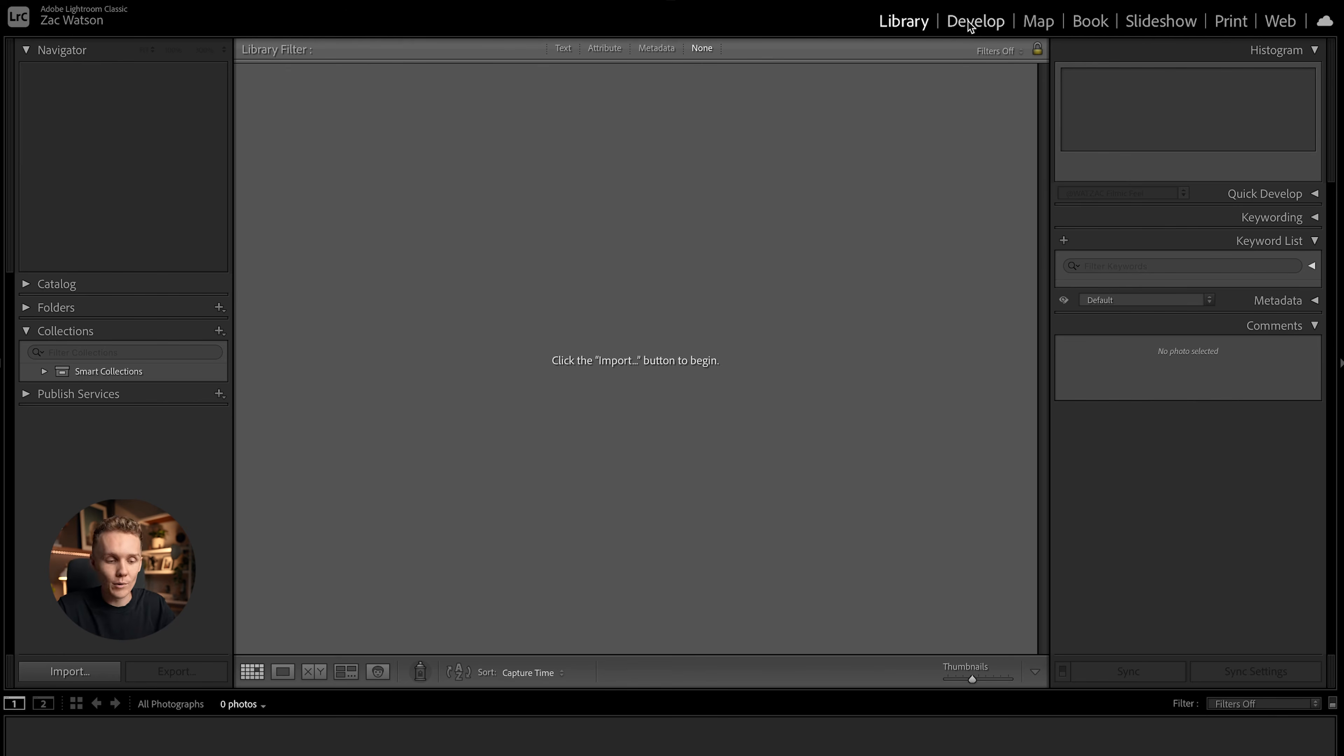
# Step: Bring the three ARW photos from the Lightroom Import folder in Finder into Lightroom Classic for import
pyautogui.click(350, 748)
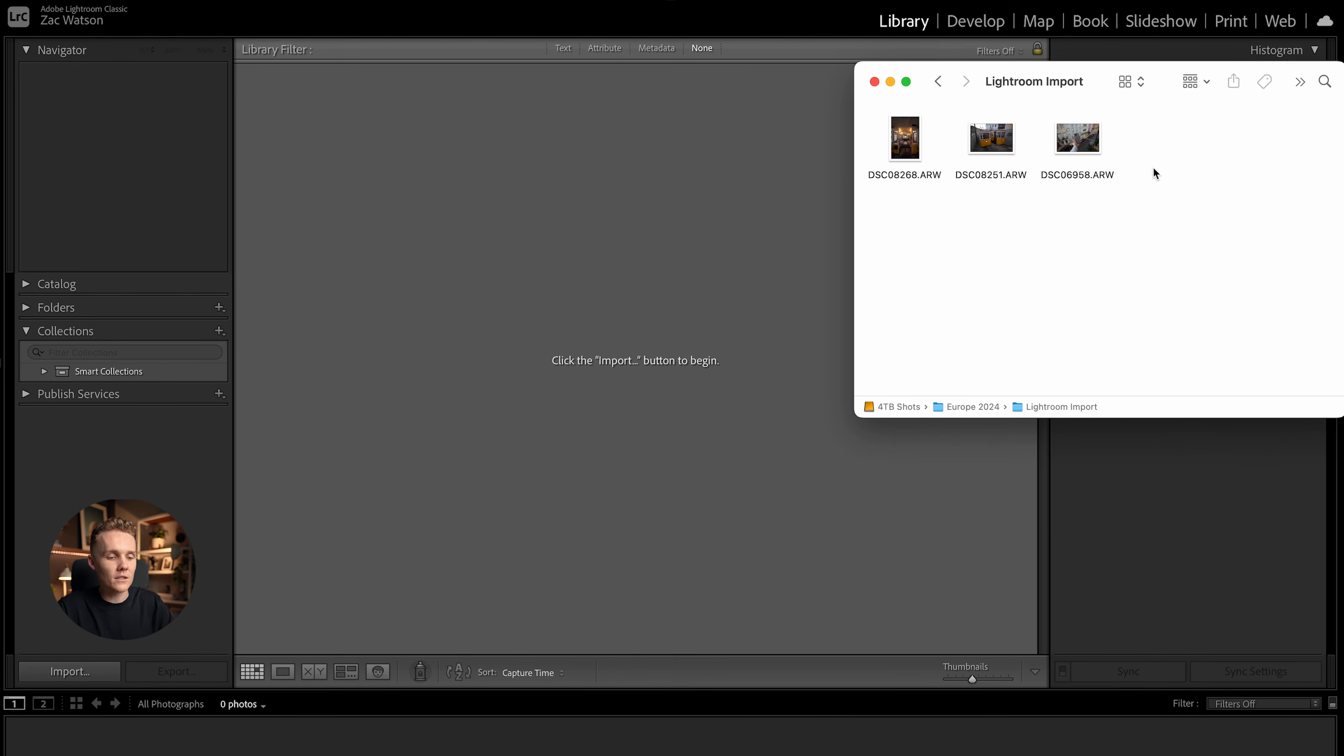
pyautogui.moveTo(1161, 200); pyautogui.dragTo(540, 308)
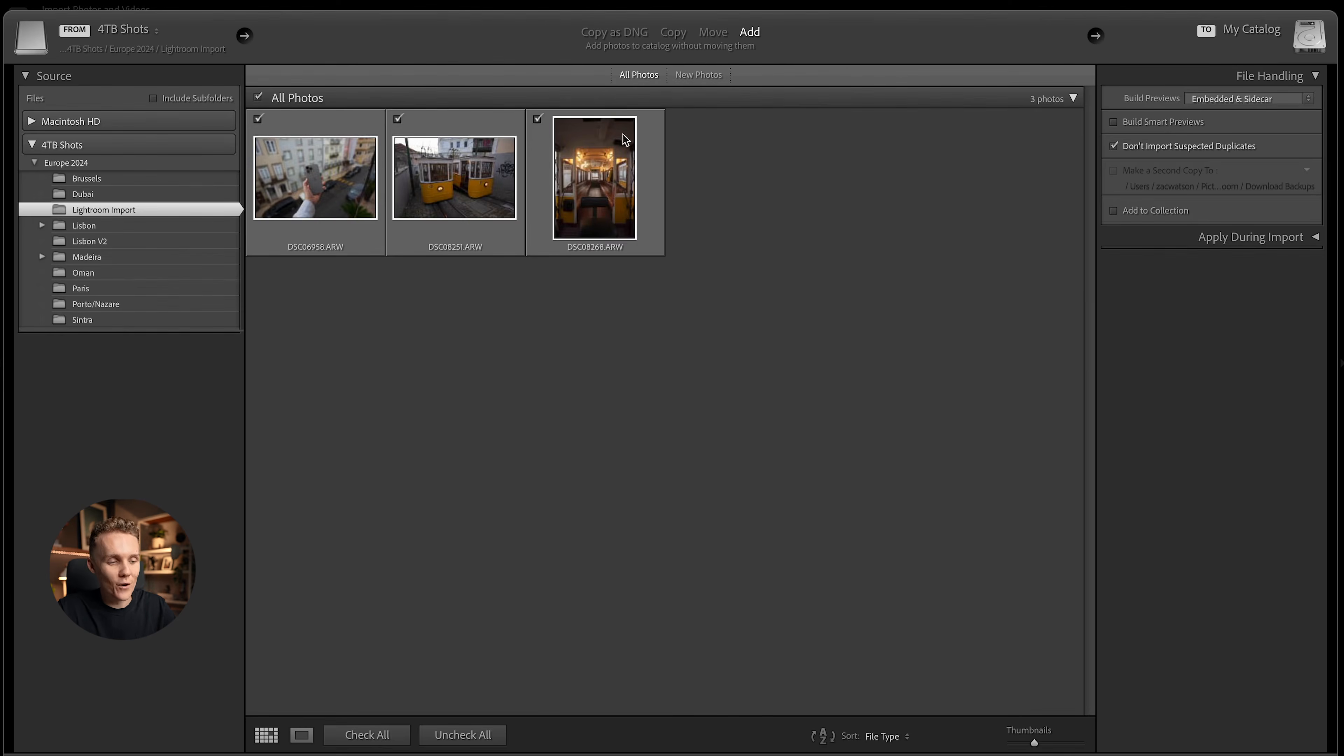
# Step: Preview the three photos at large size, keep all of them included, and import them into the catalog without moving them
pyautogui.doubleClick(305, 166)
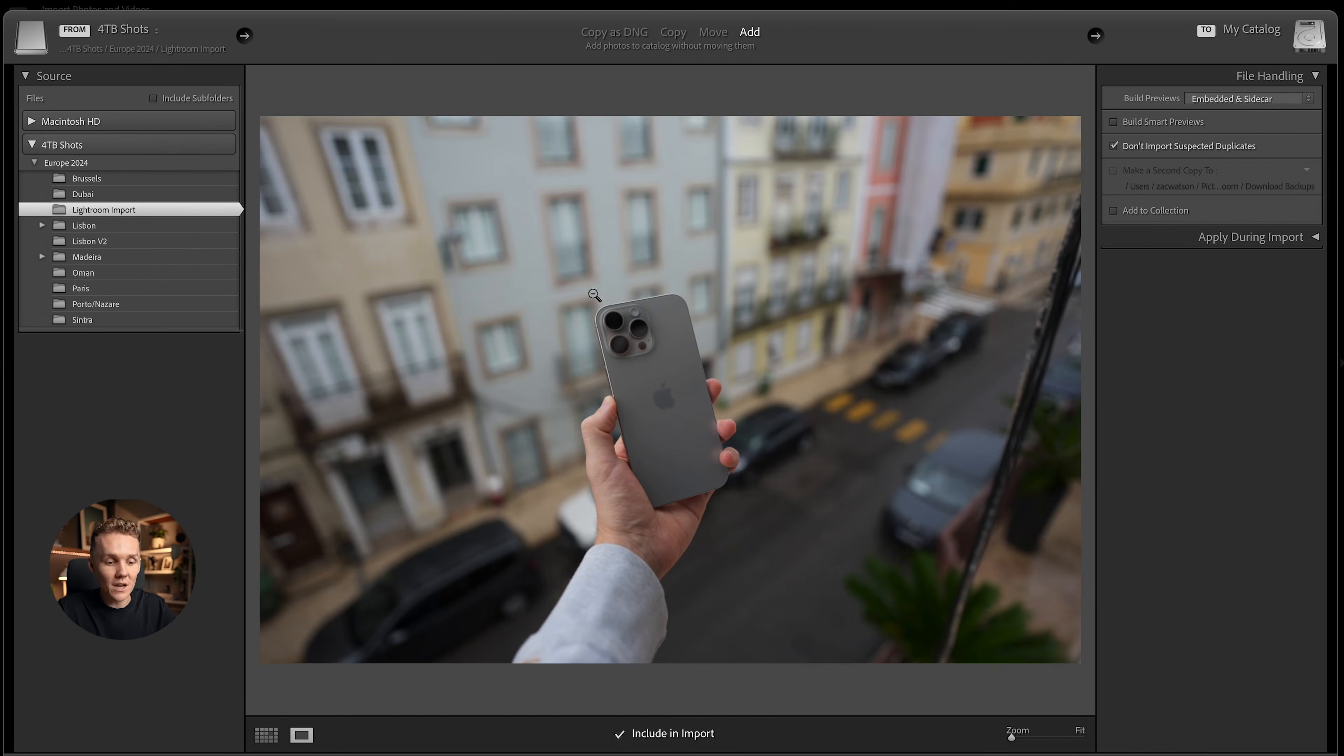
pyautogui.press('Right')
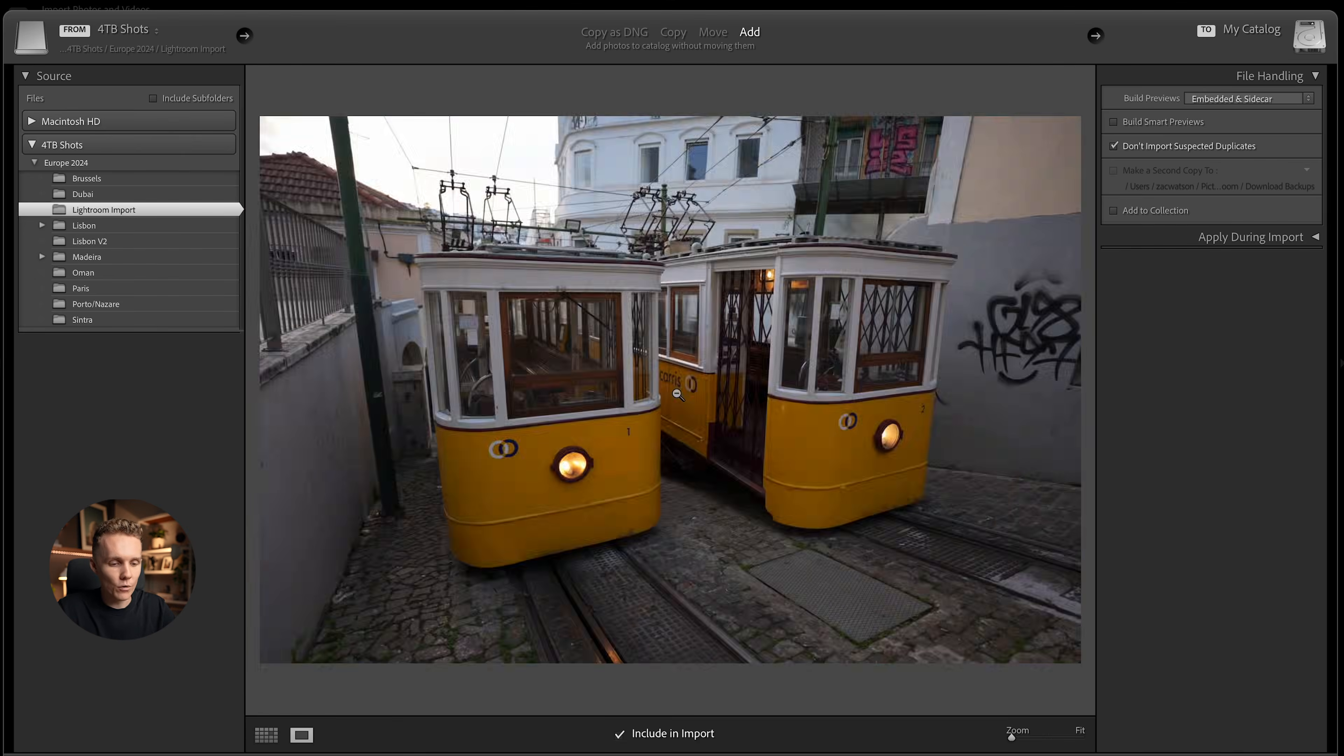
pyautogui.press('Right')
pyautogui.press('Left')
pyautogui.press('Left')
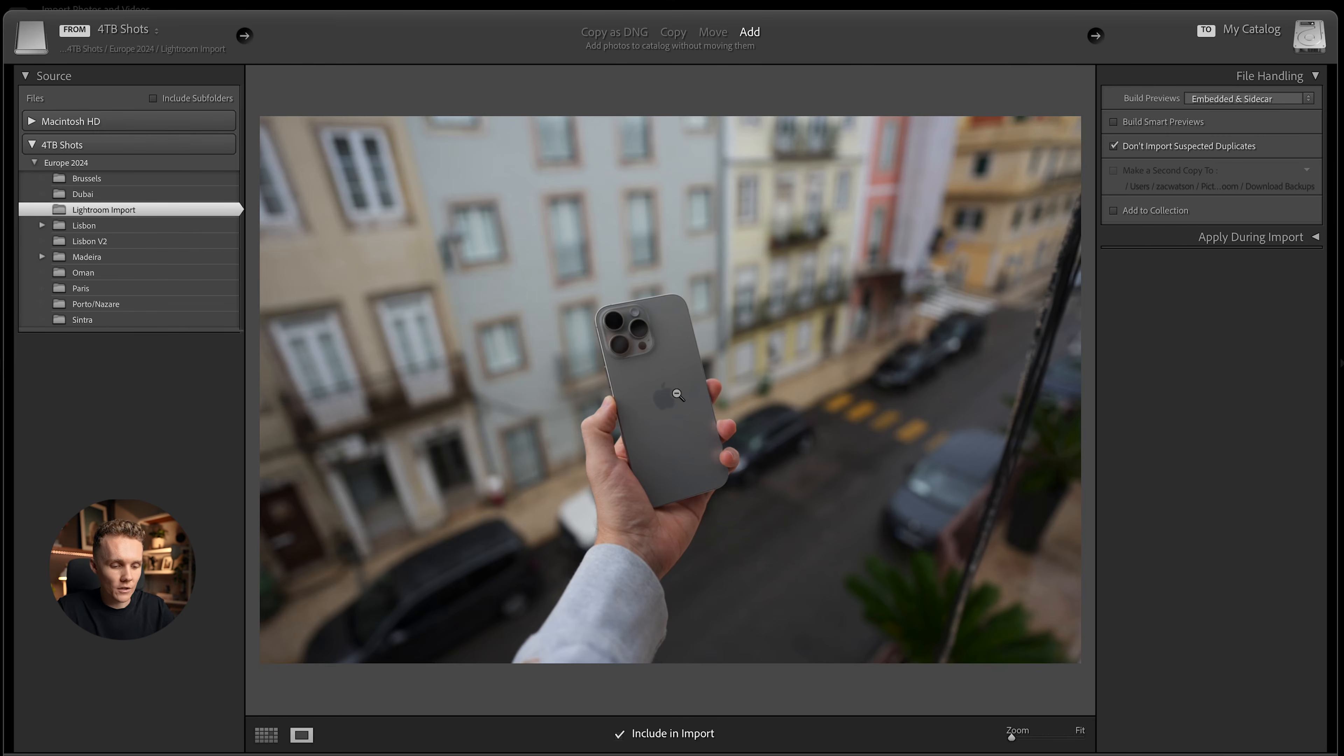
pyautogui.click(619, 736)
pyautogui.click(619, 736)
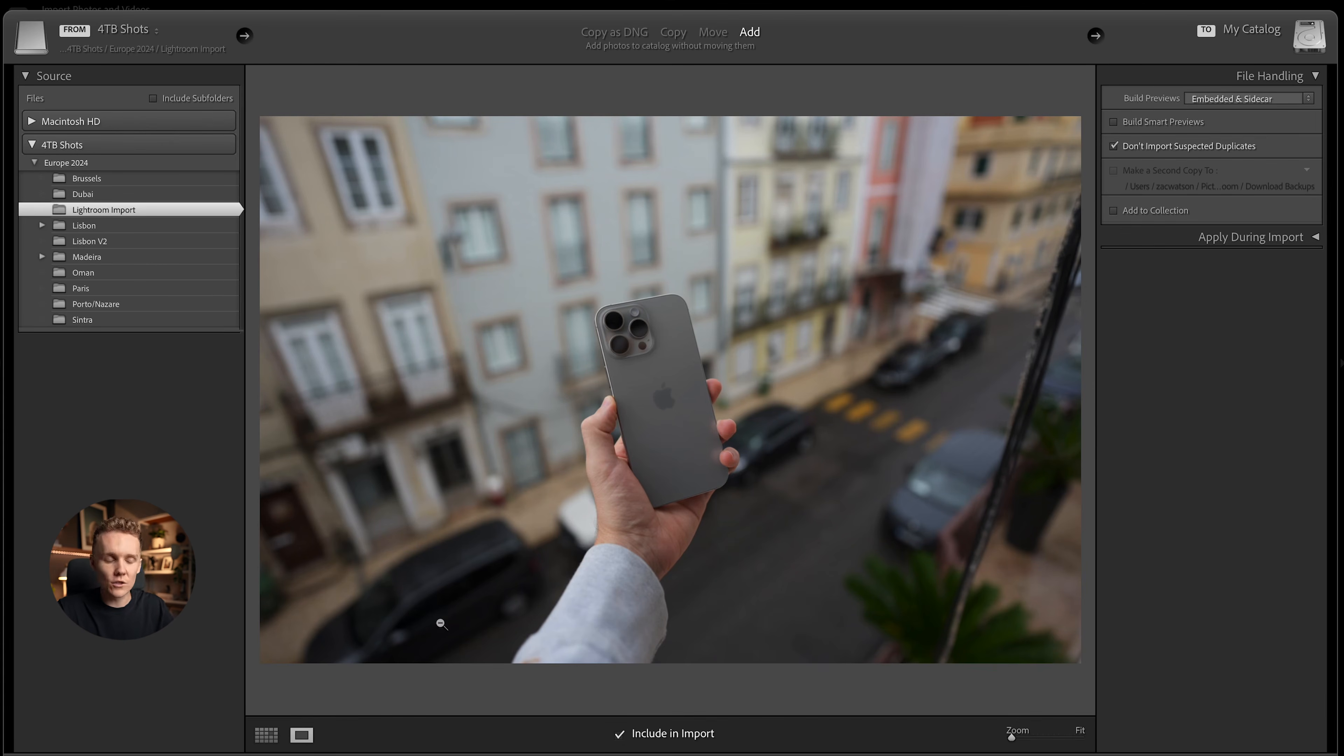
pyautogui.click(265, 734)
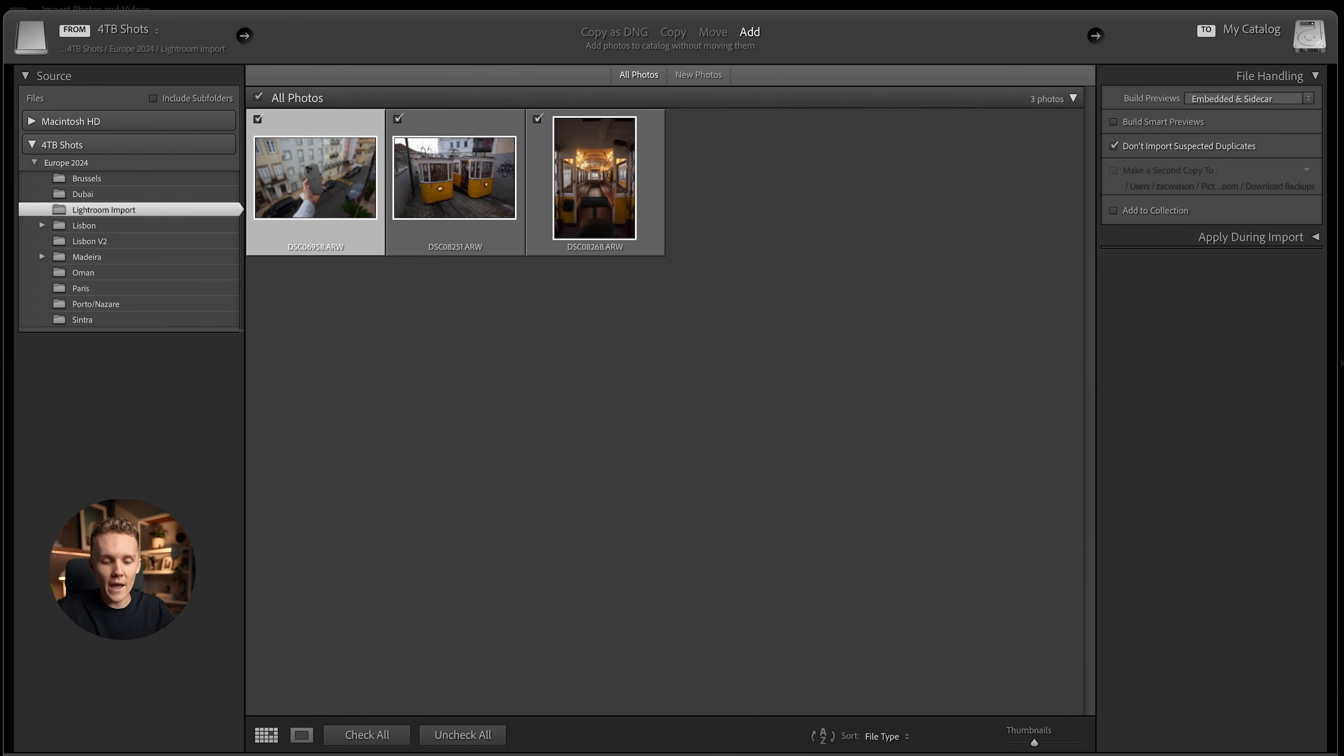
pyautogui.click(1274, 753)
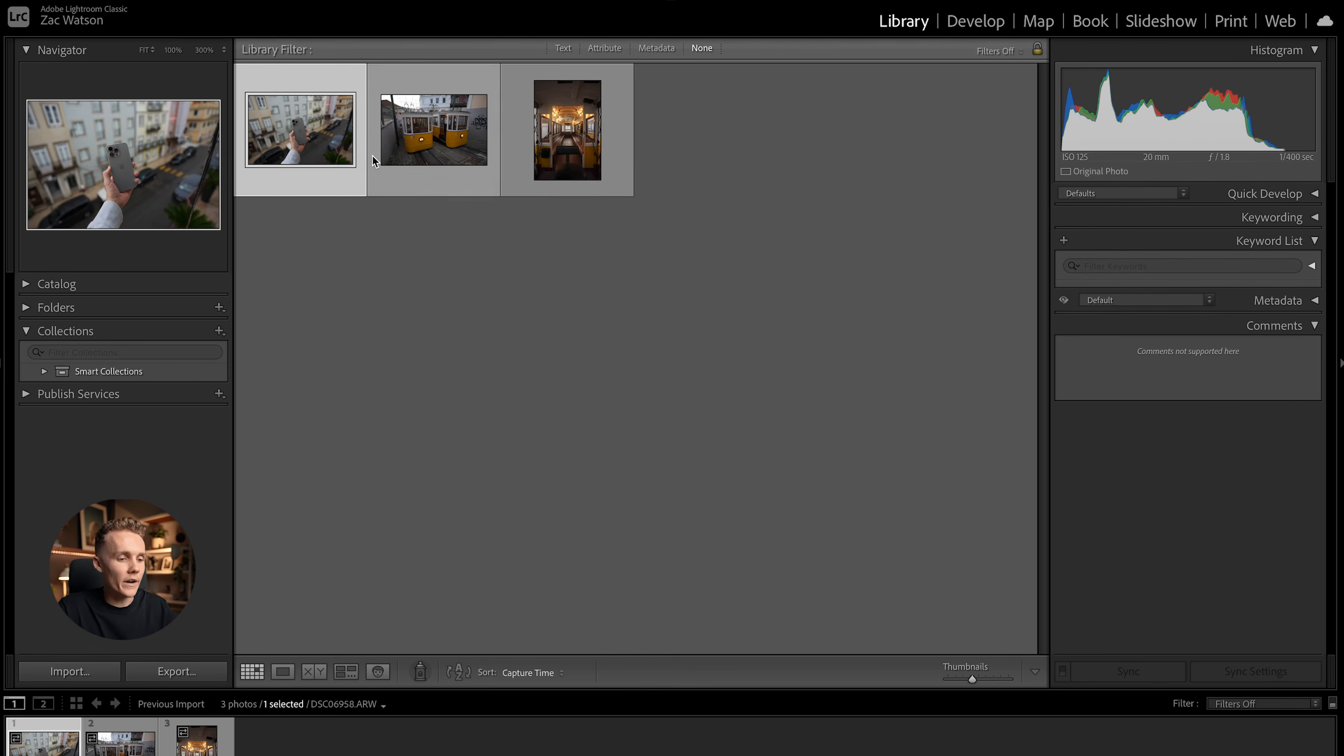
# Step: Open the phone photo at large size in the Library and look through the imported photos one by one
pyautogui.click(308, 124)
pyautogui.doubleClick(308, 124)
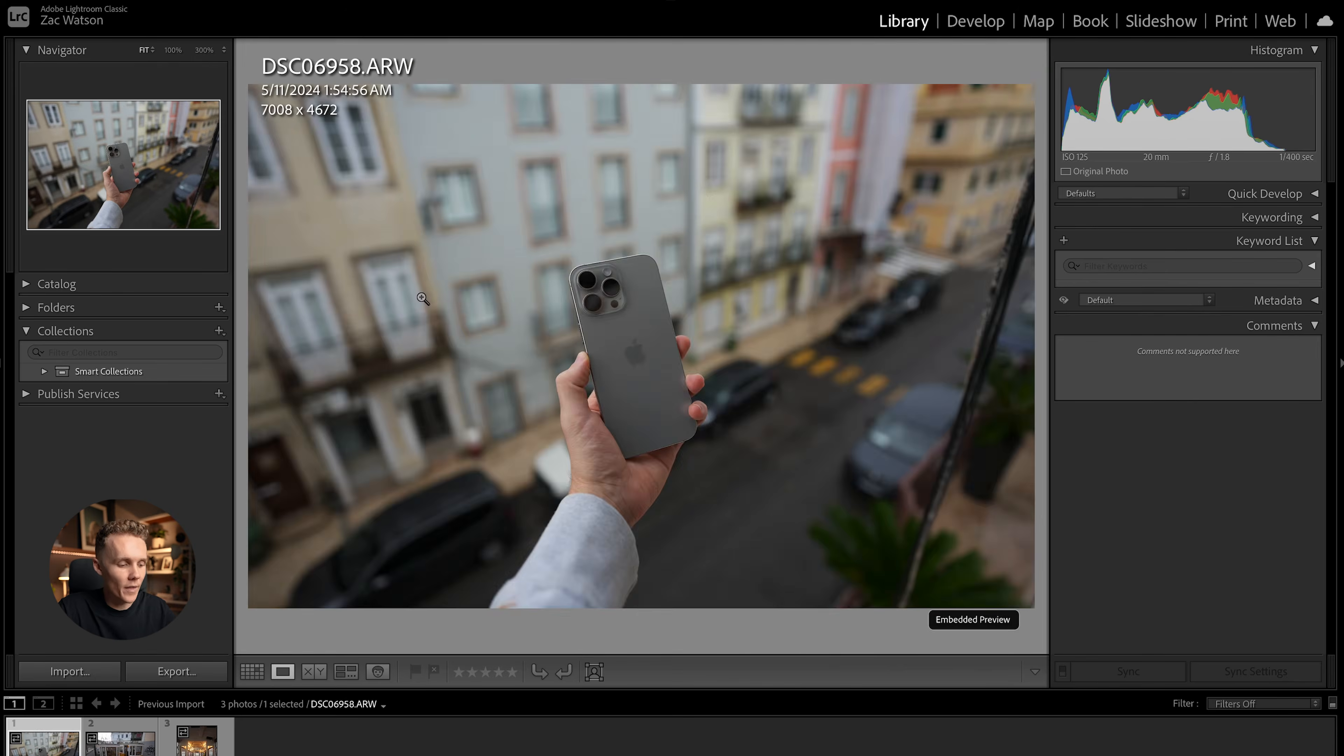
pyautogui.press('Right')
pyautogui.press('Right')
pyautogui.press('Left')
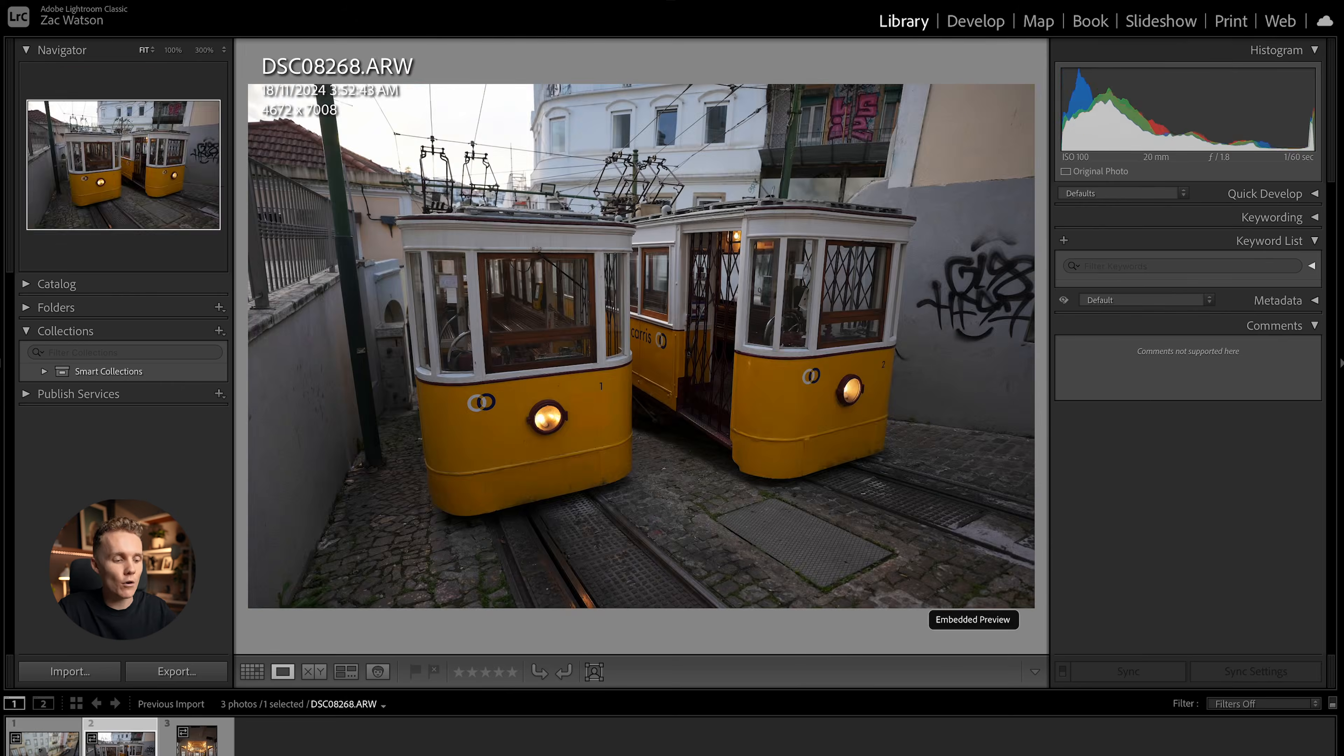
pyautogui.press('Left')
pyautogui.press('Right')
pyautogui.press('Left')
pyautogui.press('Right')
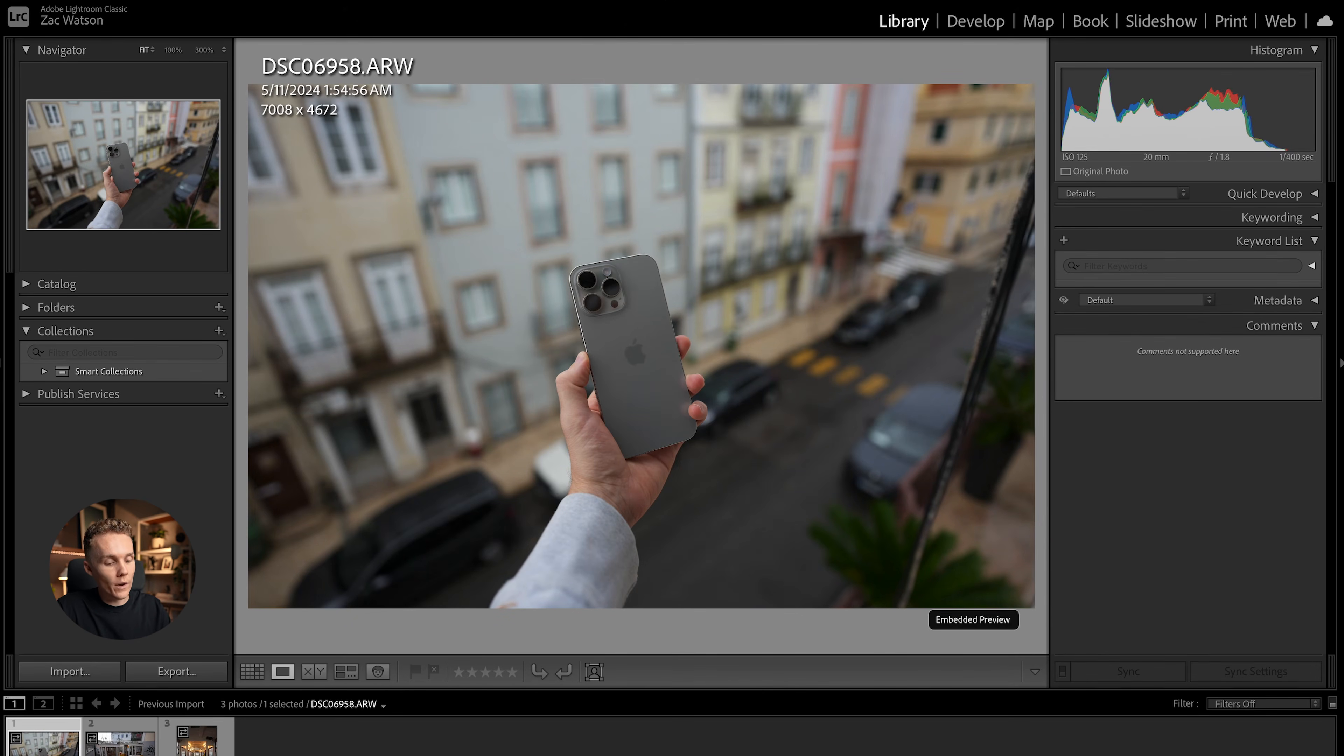
# Step: Try star ratings from one to five on the phone photo and clear its rating again
pyautogui.press('1')
pyautogui.press('2')
pyautogui.press('3')
pyautogui.press('4')
pyautogui.press('5')
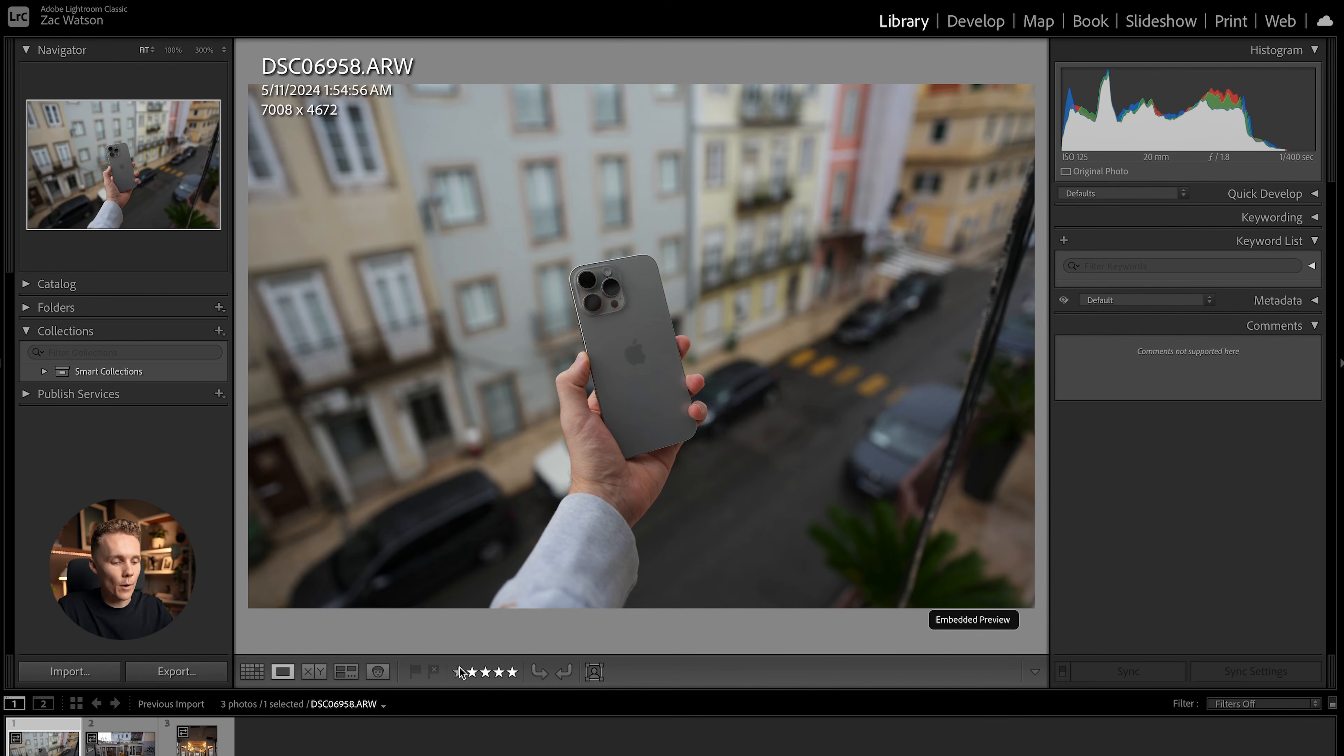
pyautogui.press('1')
pyautogui.press('2')
pyautogui.press('3')
pyautogui.press('4')
pyautogui.press('1')
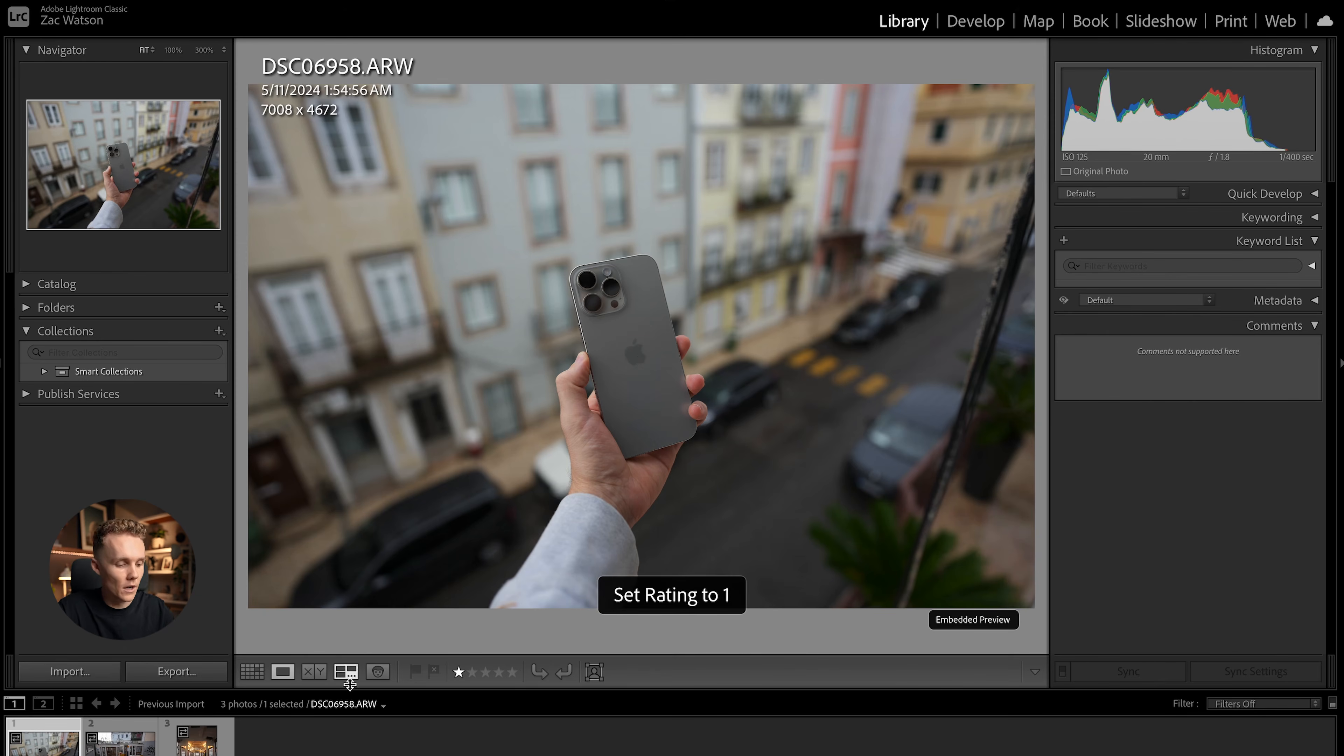
pyautogui.press('0')
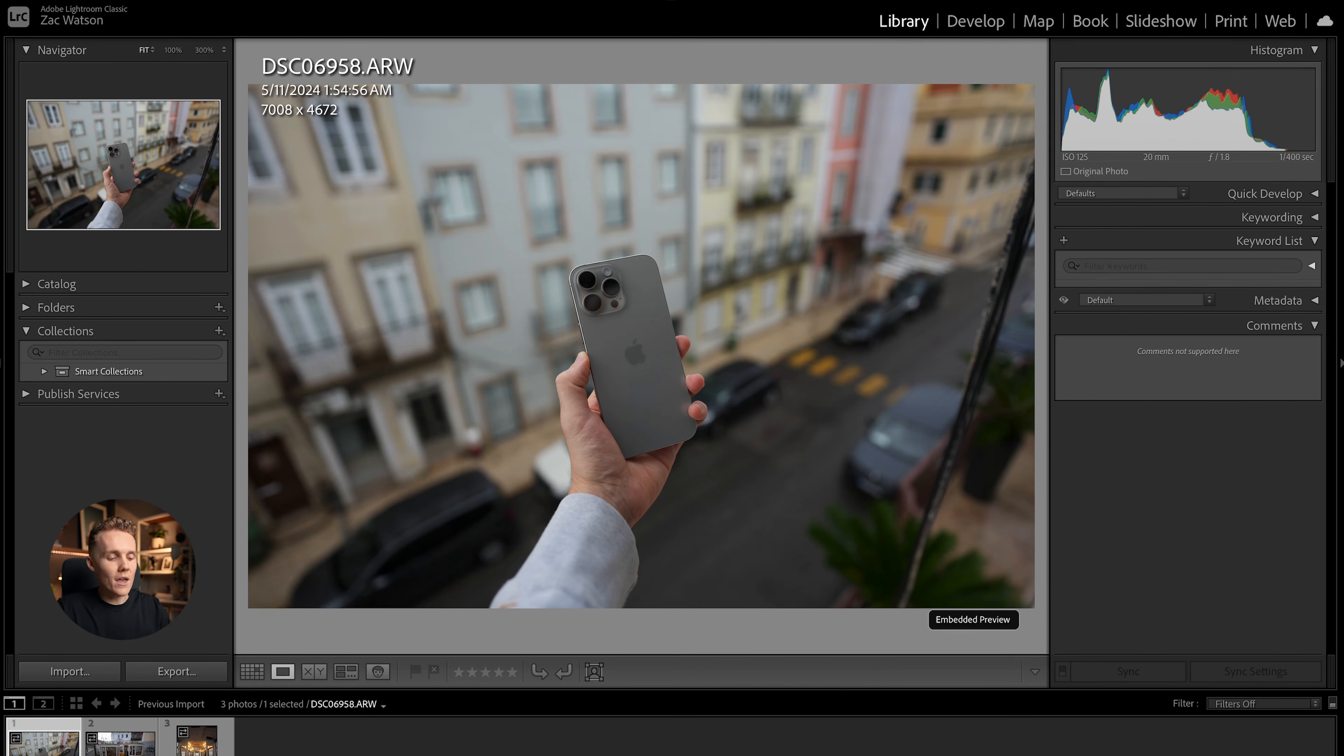
# Step: Rate the phone photo one star and the yellow trams photo five stars, leaving the tram interior photo unrated
pyautogui.press('Right')
pyautogui.press('Left')
pyautogui.press('1')
pyautogui.press('Right')
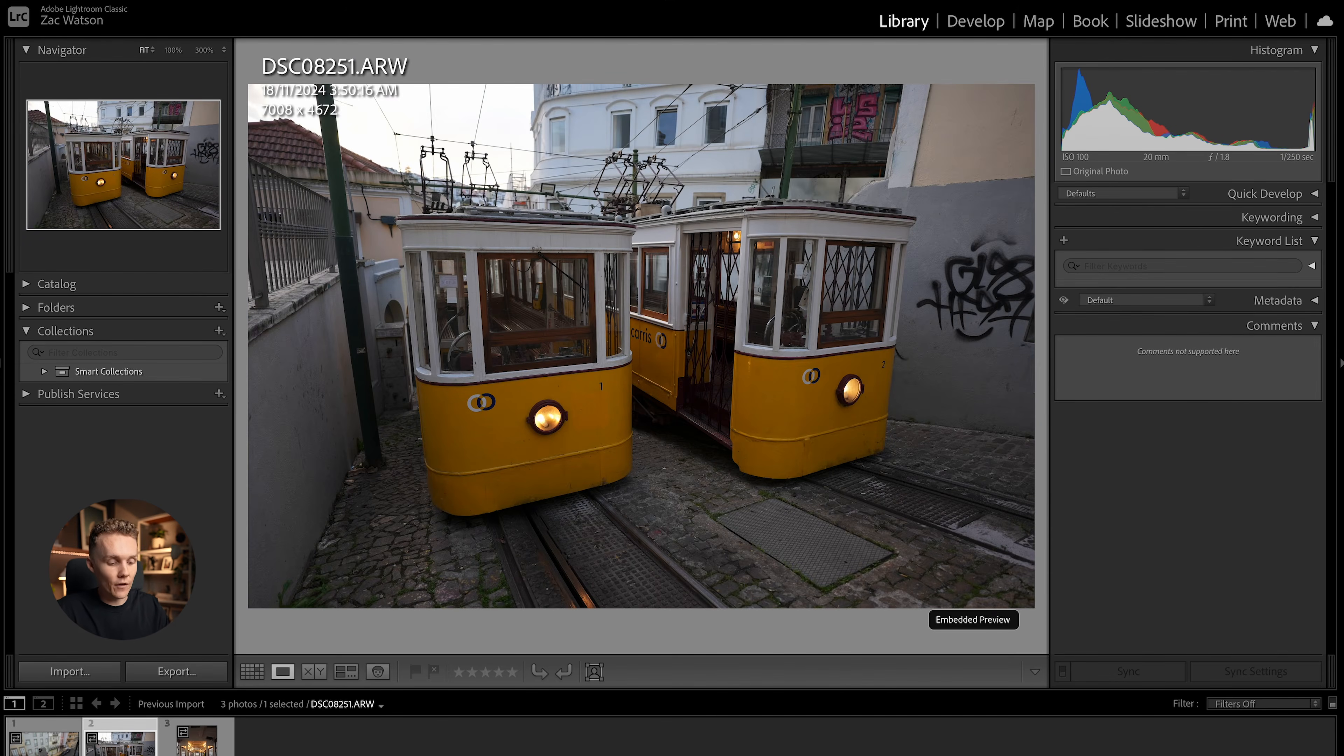
pyautogui.press('5')
pyautogui.press('Right')
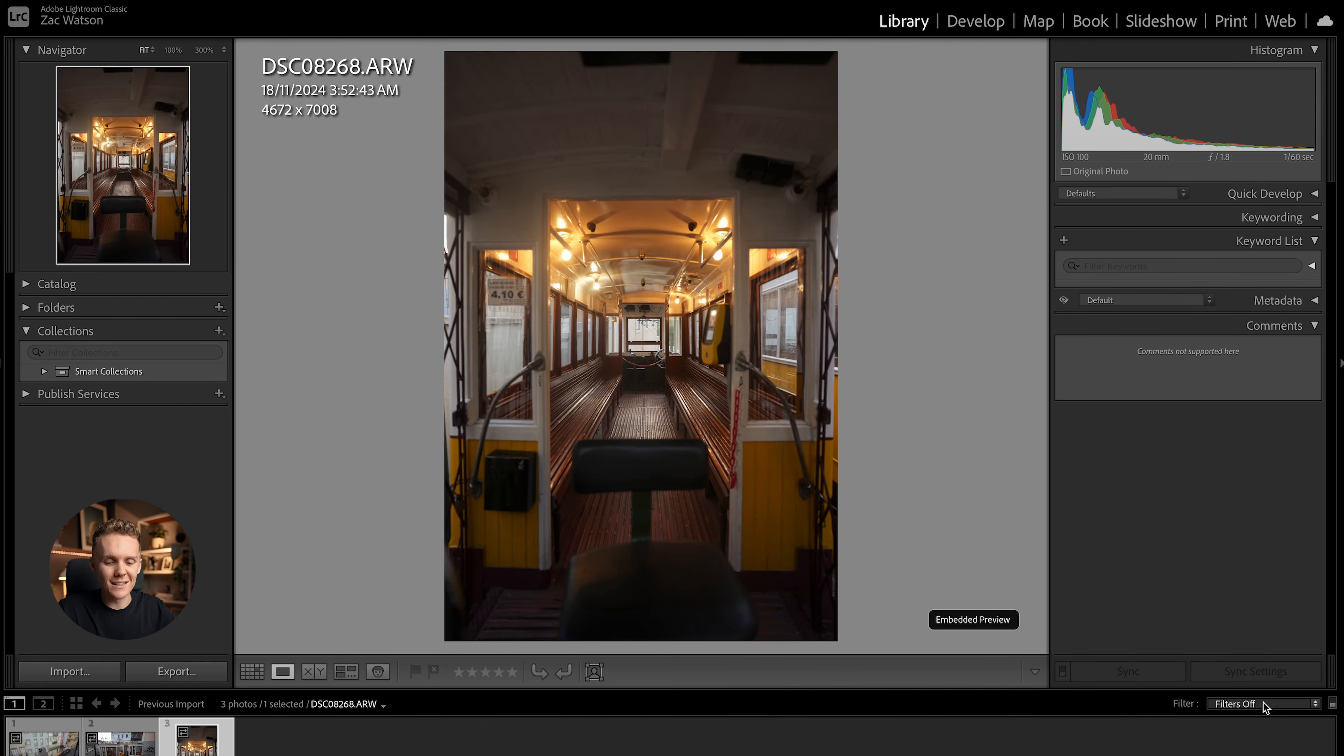
# Step: Filter the filmstrip to photos rated exactly one star, and switch the filter to exactly five stars
pyautogui.click(1316, 706)
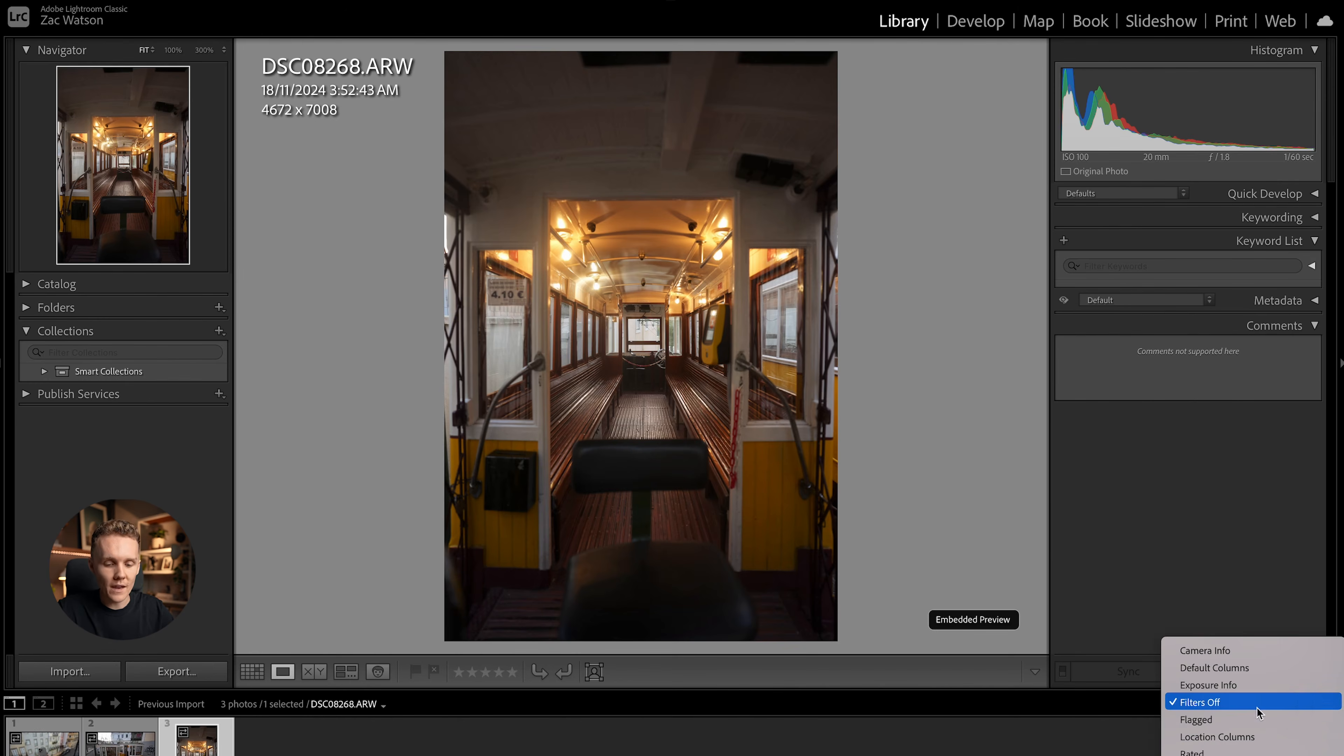
pyautogui.click(1191, 751)
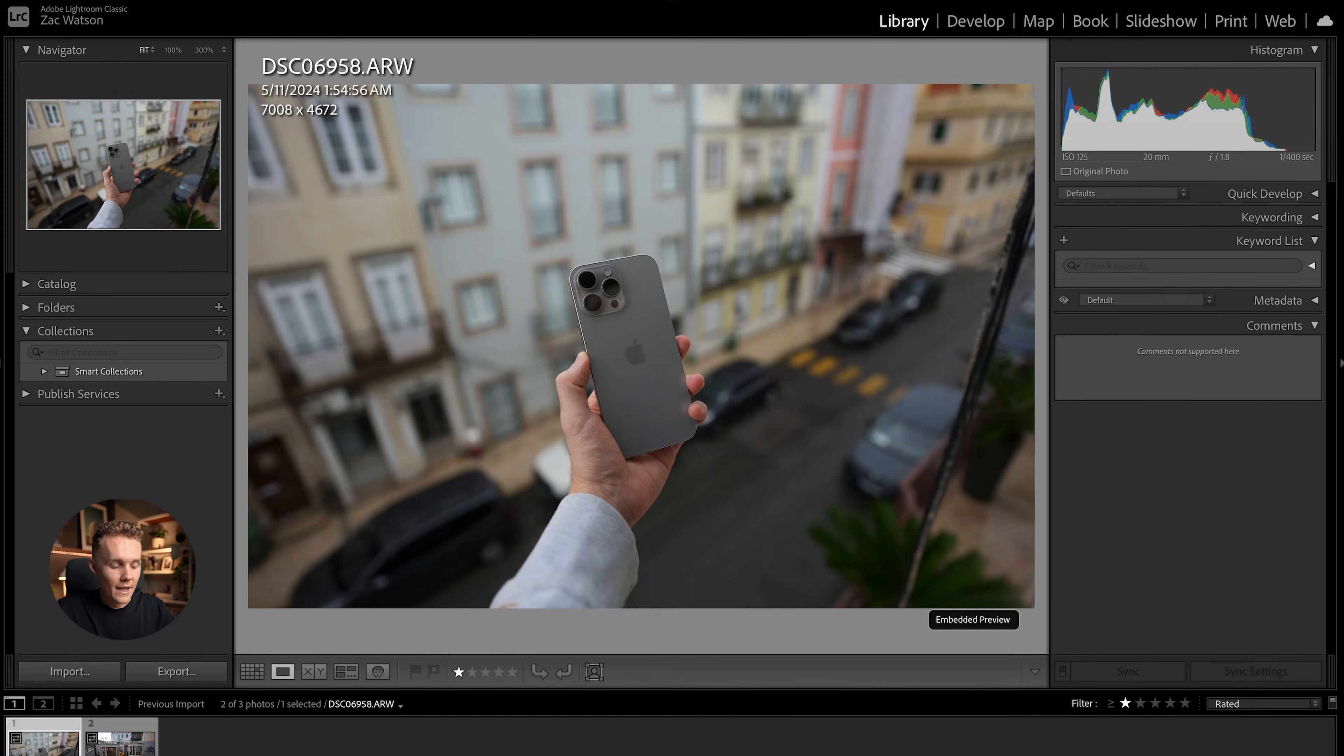
pyautogui.click(1114, 706)
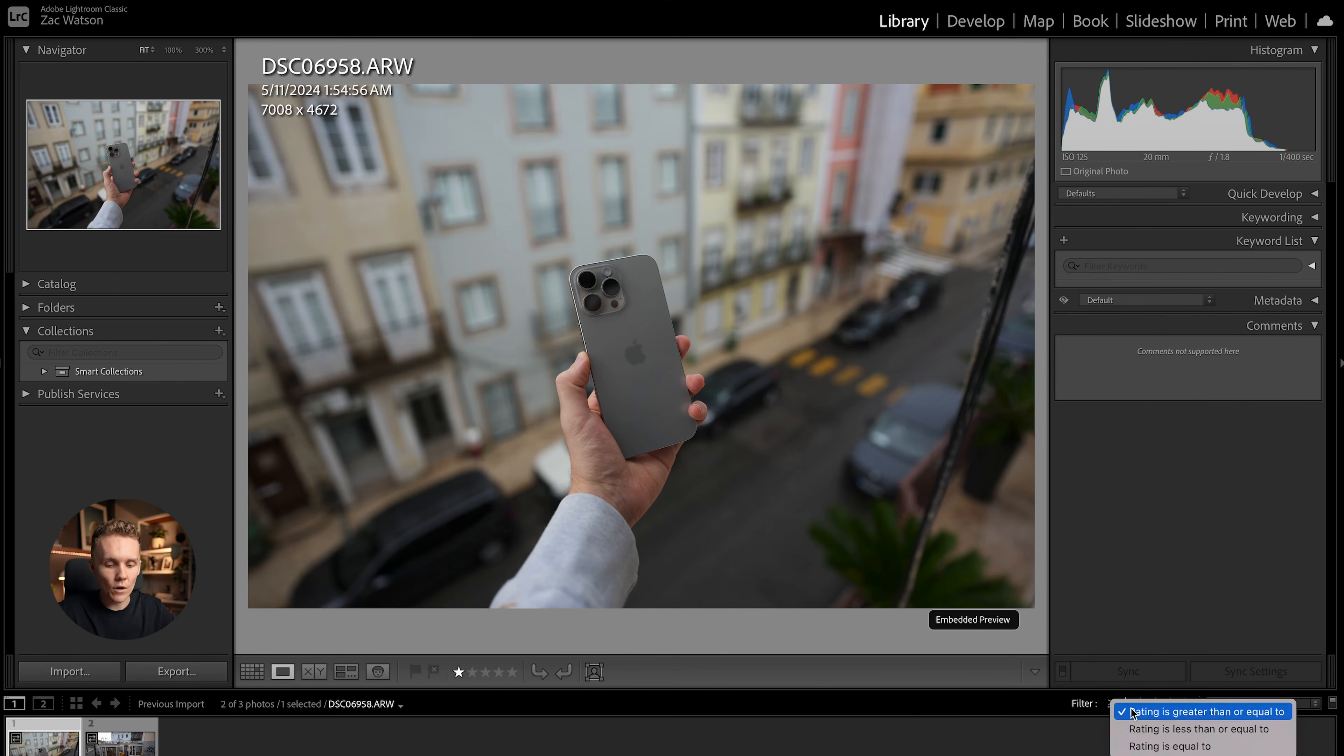
pyautogui.click(1184, 746)
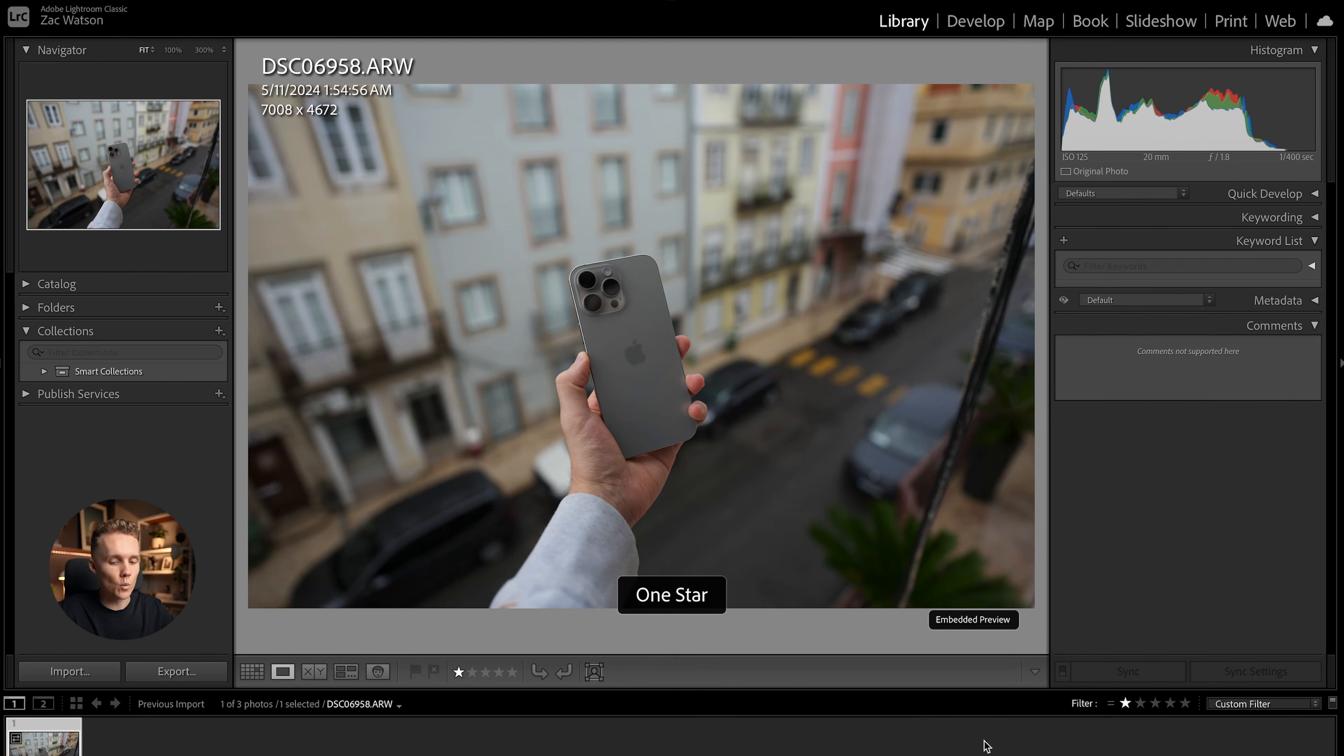
pyautogui.click(1184, 704)
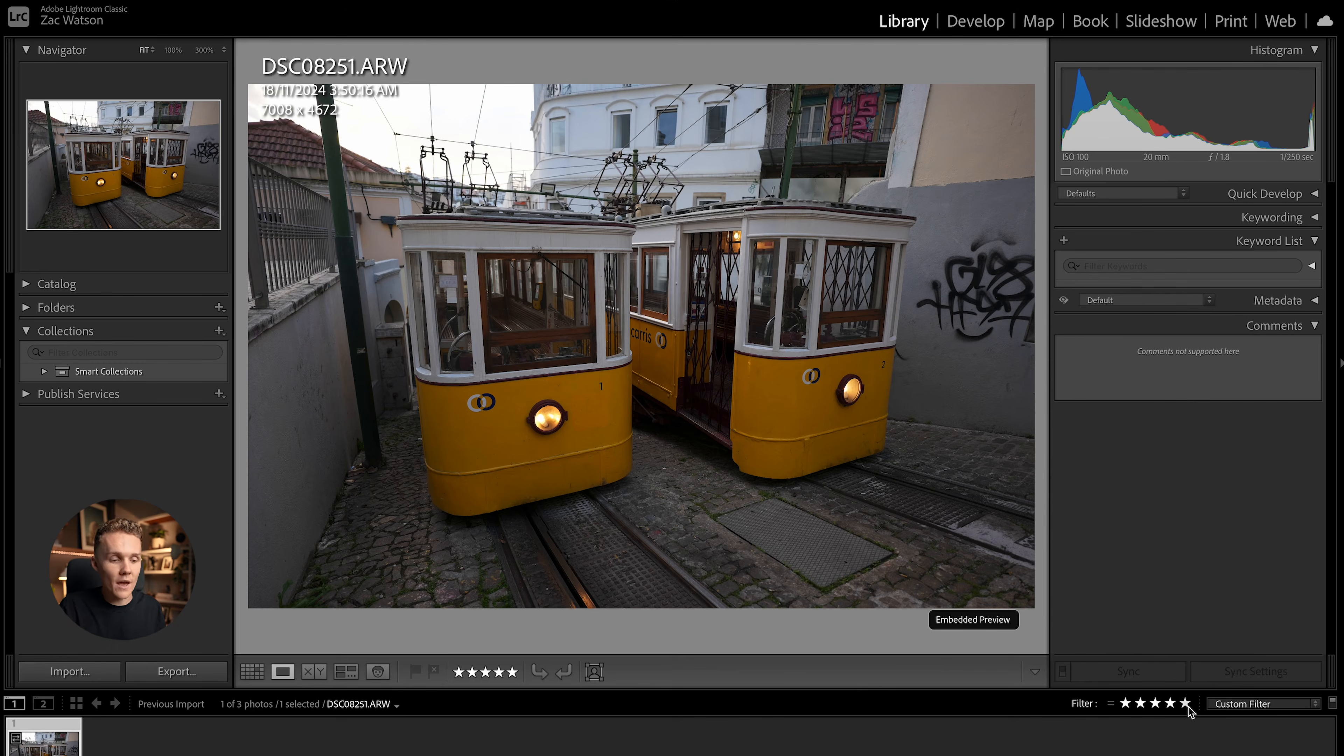
# Step: Change the rating filter to less than or equal to five stars to show all photos
pyautogui.click(1255, 708)
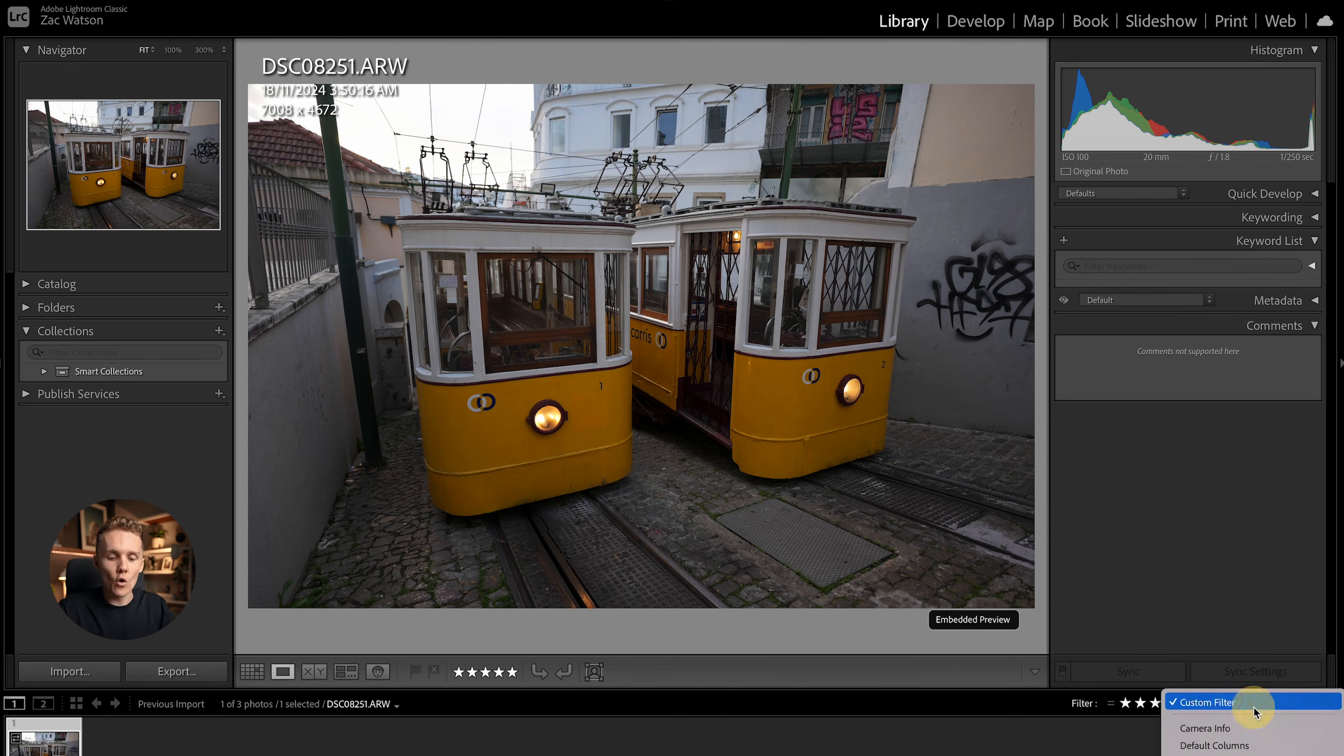
pyautogui.click(1125, 747)
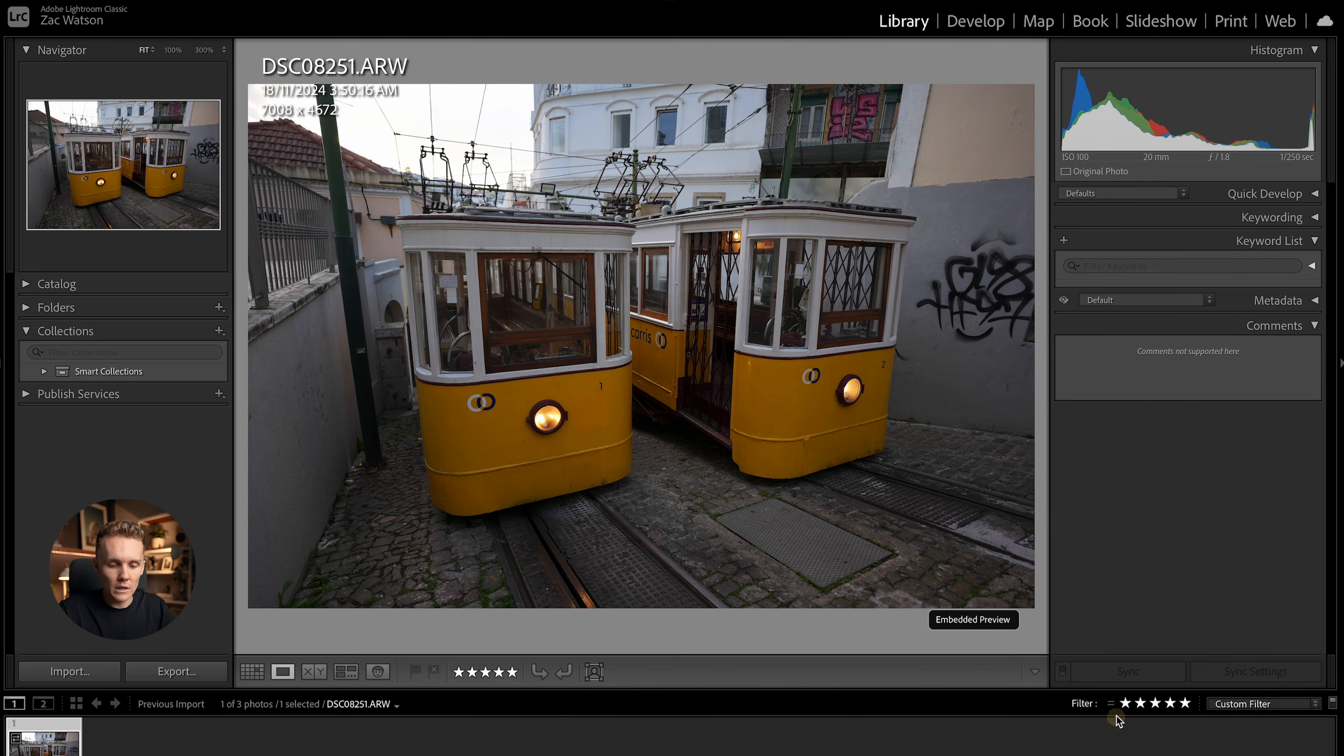
pyautogui.click(1116, 704)
pyautogui.click(1172, 729)
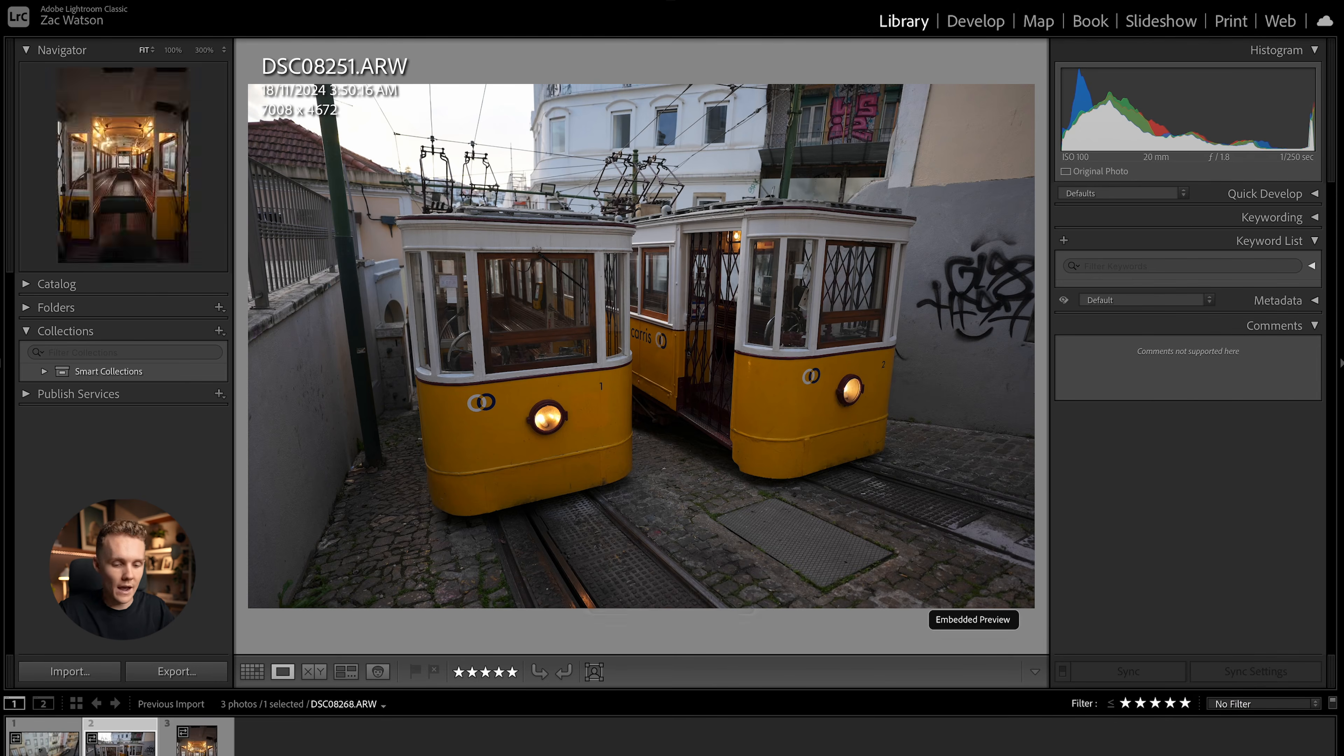
# Step: Select the phone photo in the filmstrip and open it in the Develop module
pyautogui.click(280, 749)
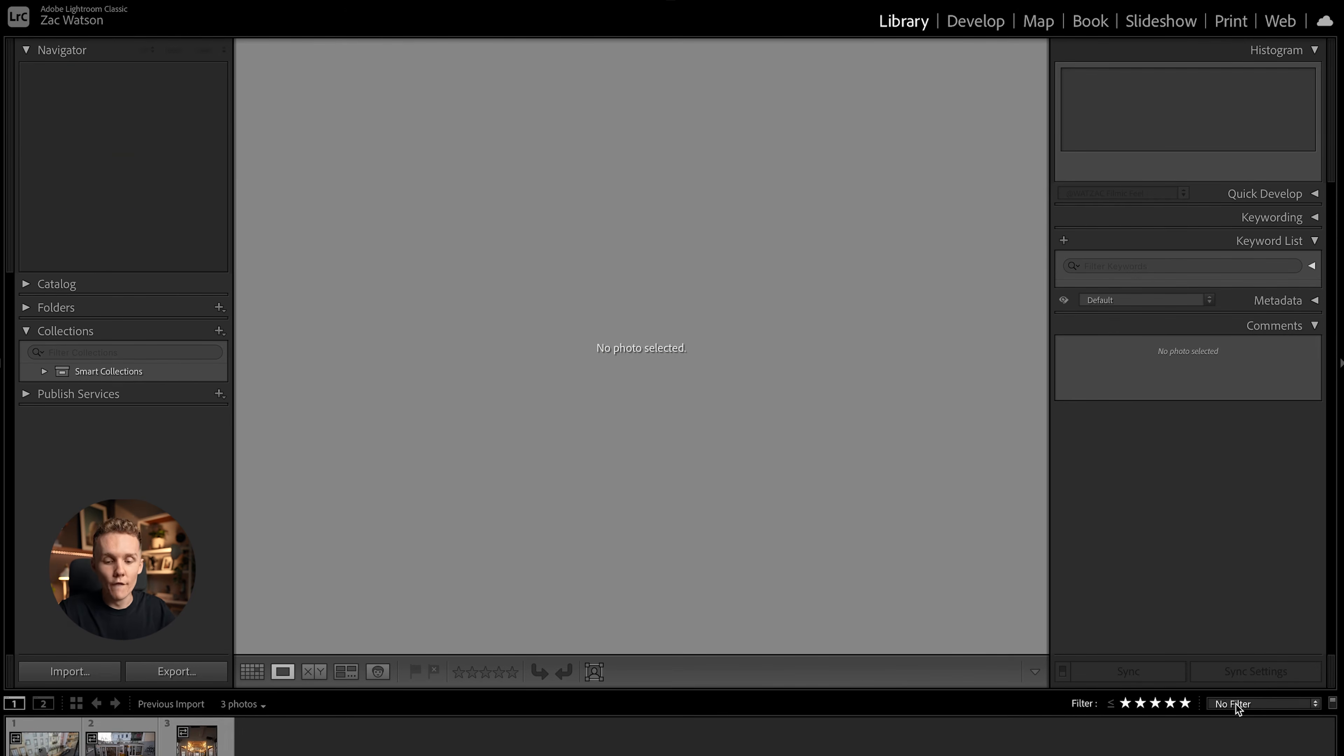
pyautogui.click(45, 741)
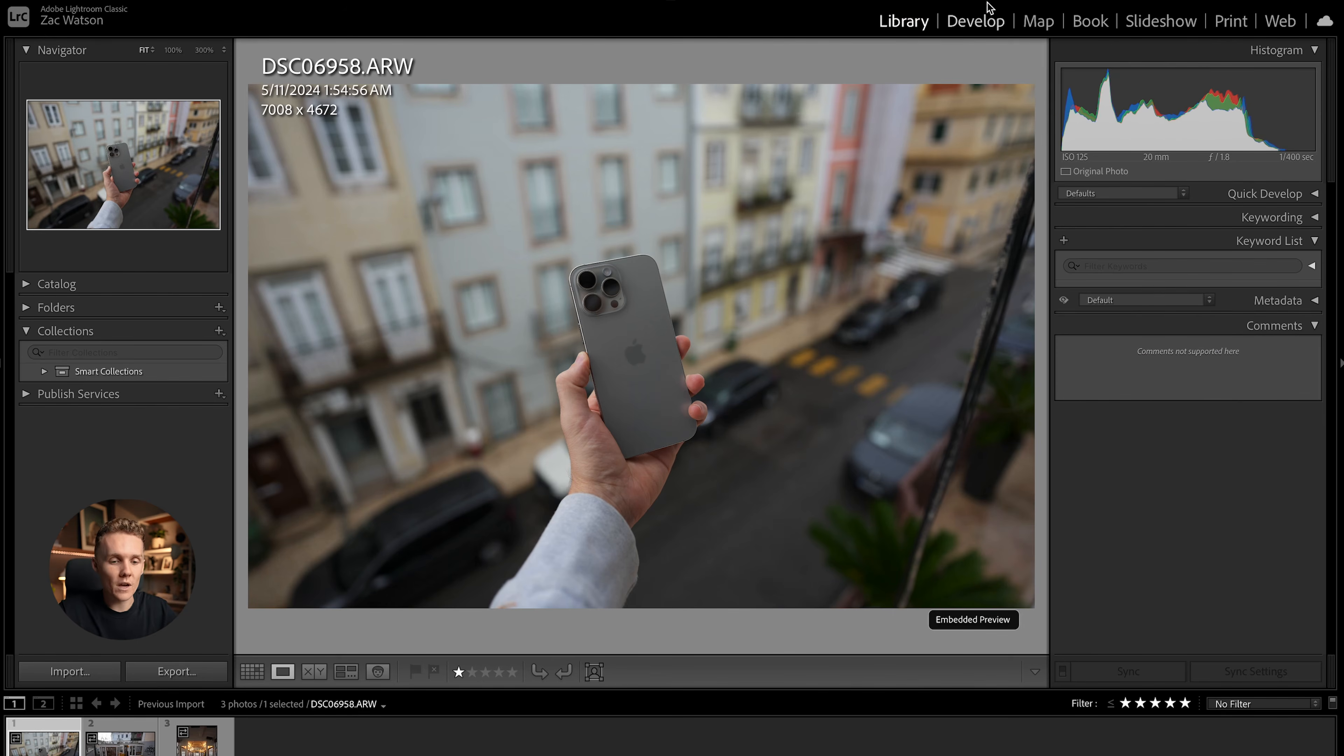
pyautogui.click(974, 22)
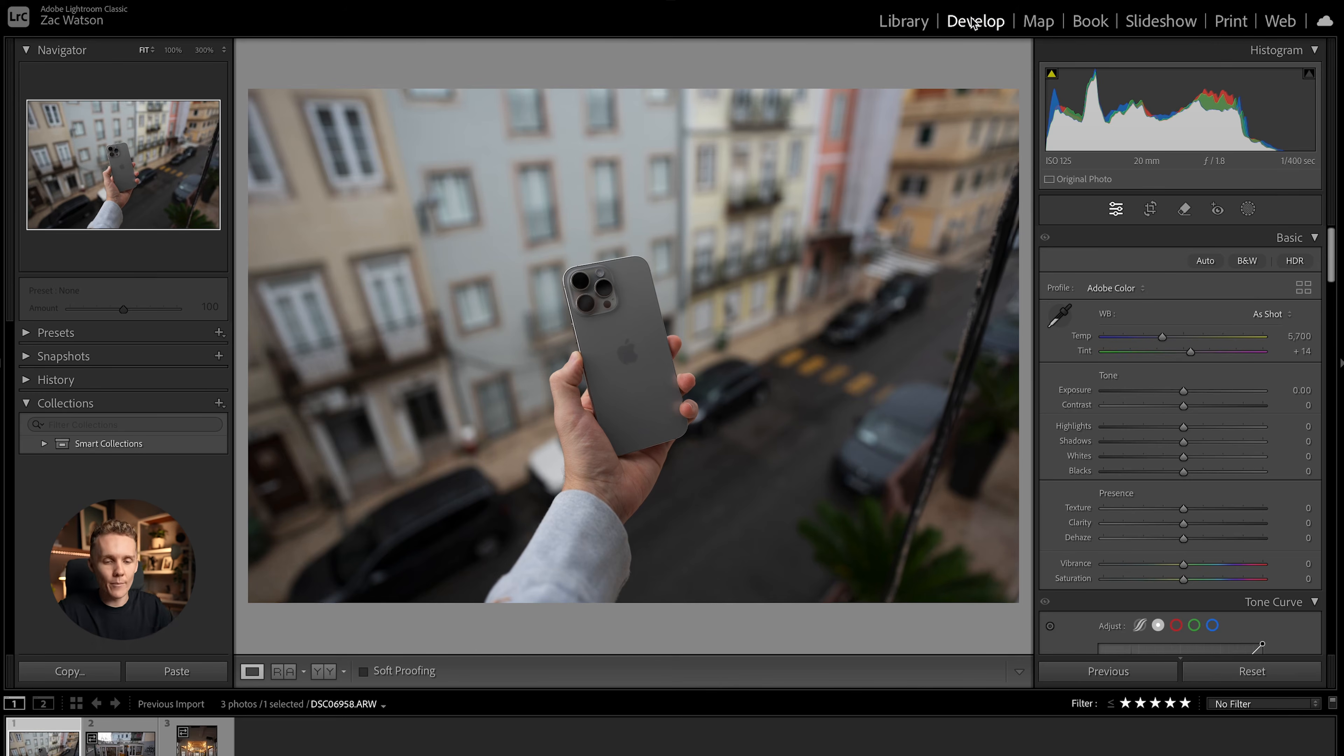
# Step: Collapse all the Develop adjustment sections from Basic down to Calibration
pyautogui.click(1313, 239)
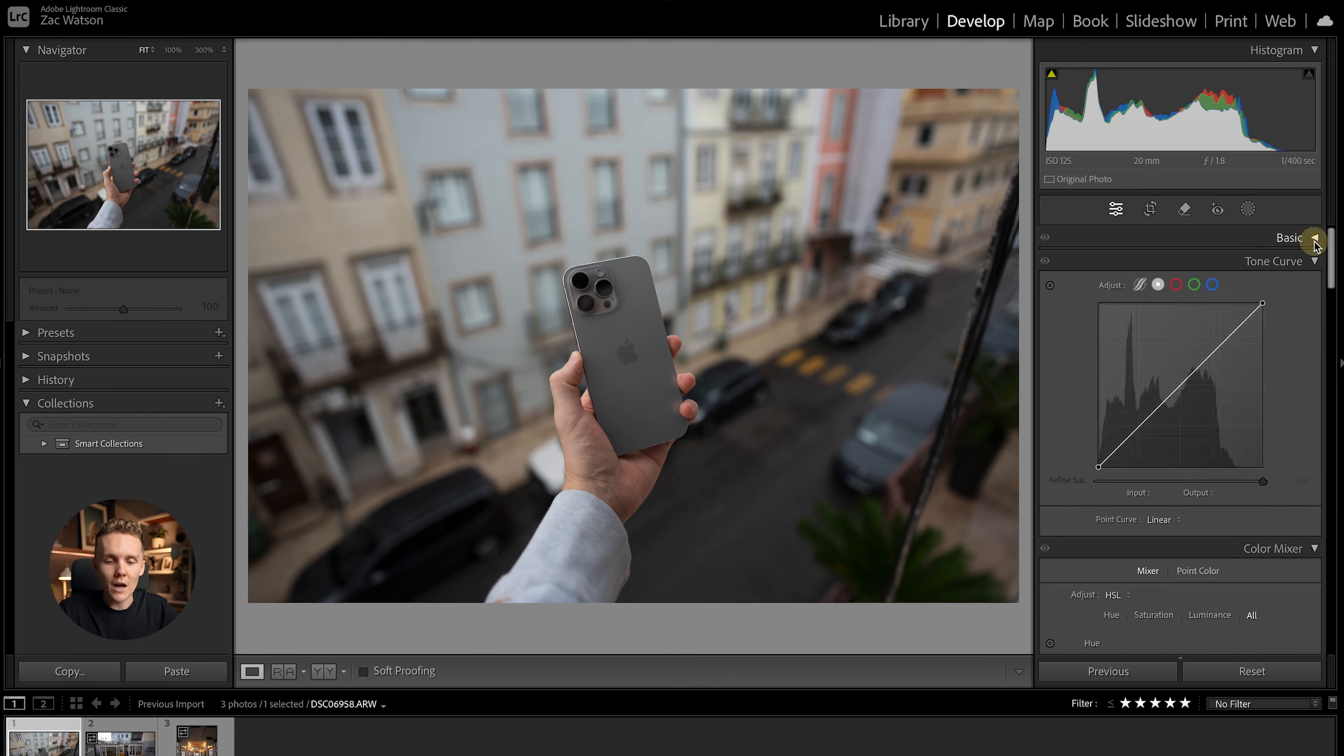
pyautogui.click(1313, 261)
pyautogui.click(1315, 288)
pyautogui.click(1314, 308)
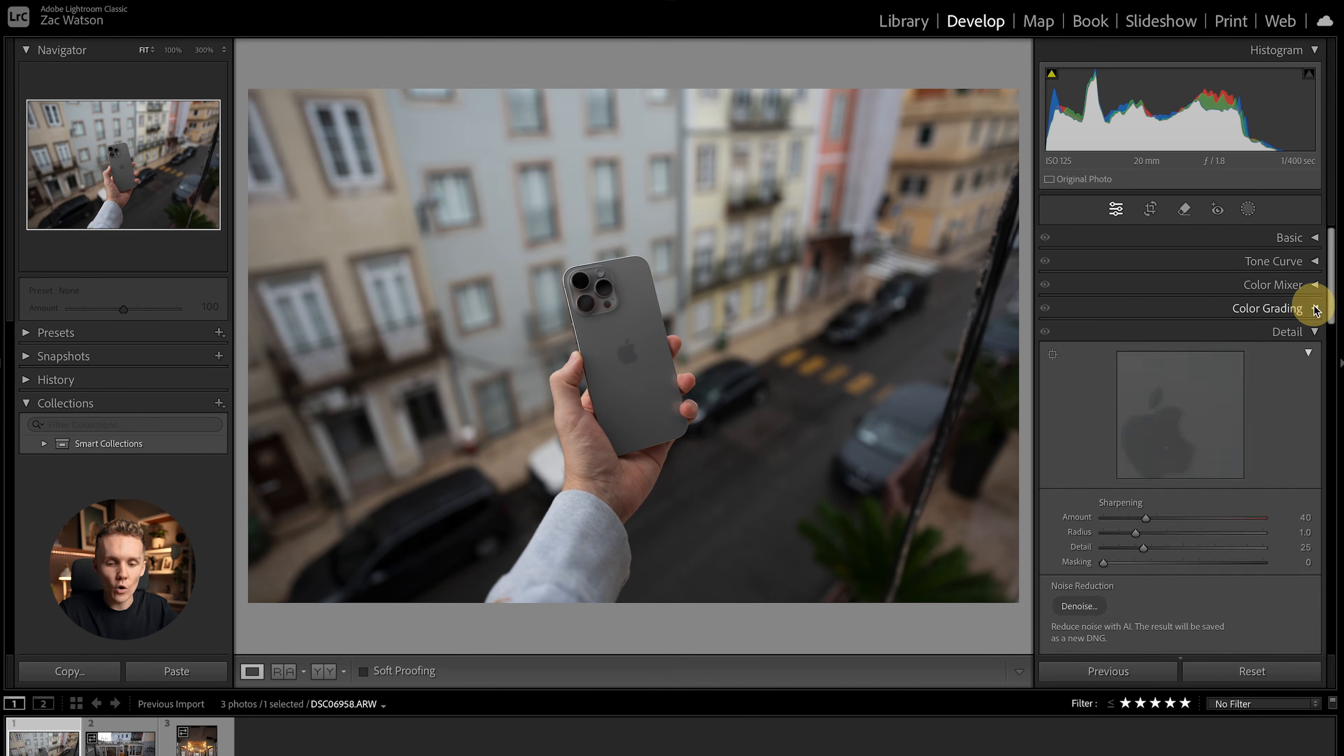
pyautogui.click(1314, 332)
pyautogui.click(1316, 355)
pyautogui.click(1315, 379)
pyautogui.click(1314, 402)
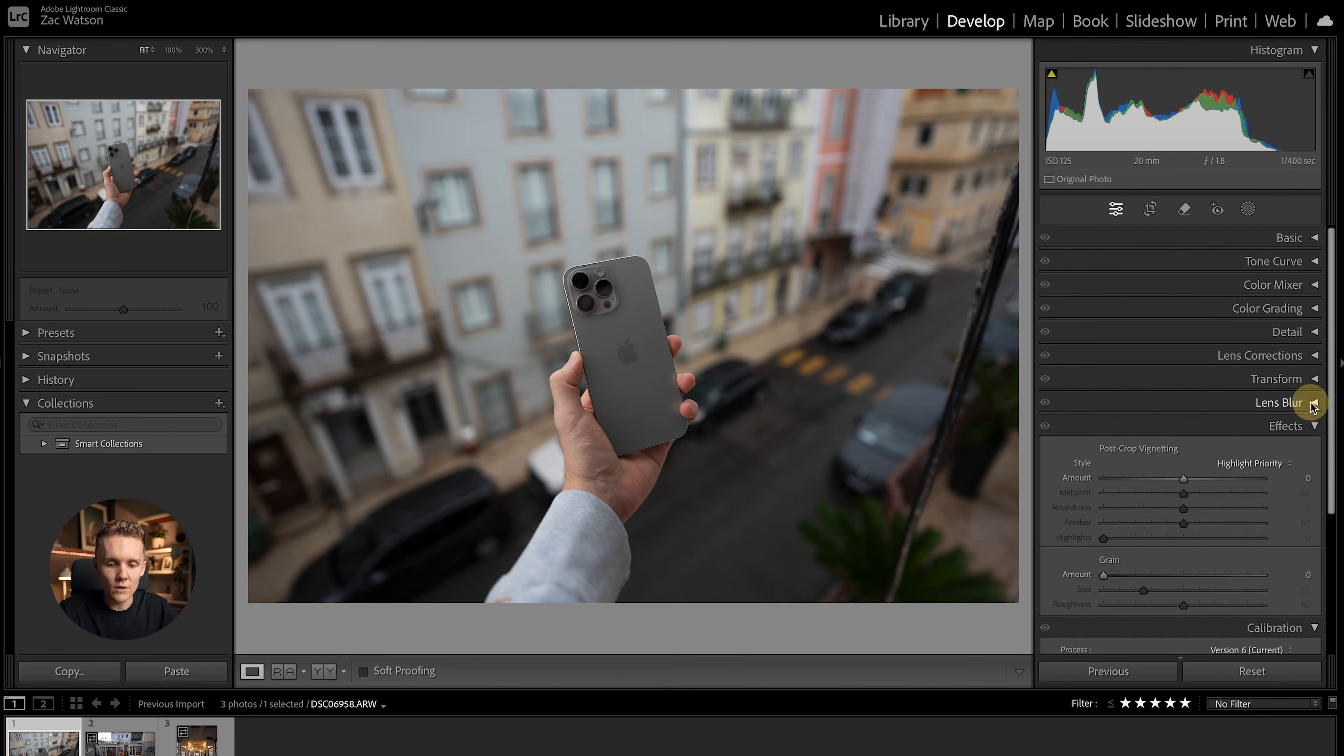
pyautogui.click(1314, 425)
pyautogui.click(1314, 449)
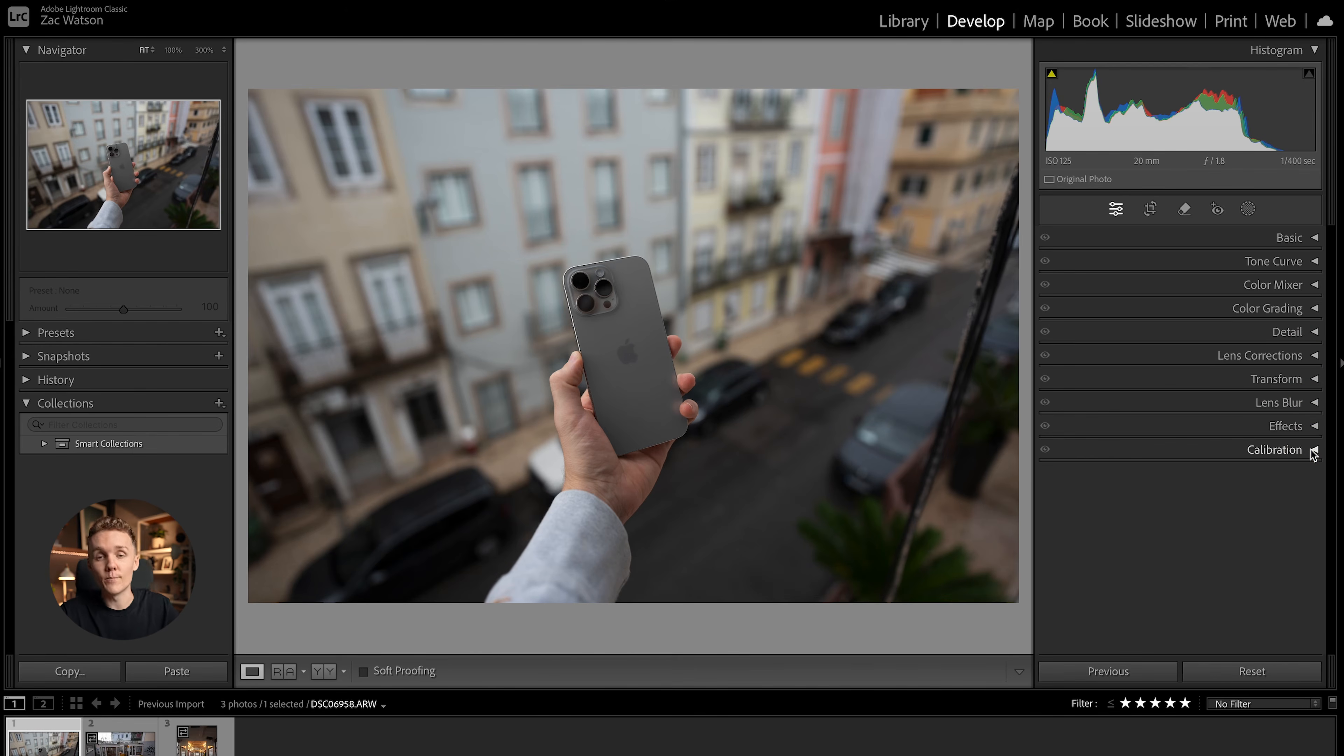
# Step: Expand the Calibration, Effects, Lens Blur and Transform adjustment sections, and dismiss the Lens Blur introduction
pyautogui.click(1314, 449)
pyautogui.click(1313, 402)
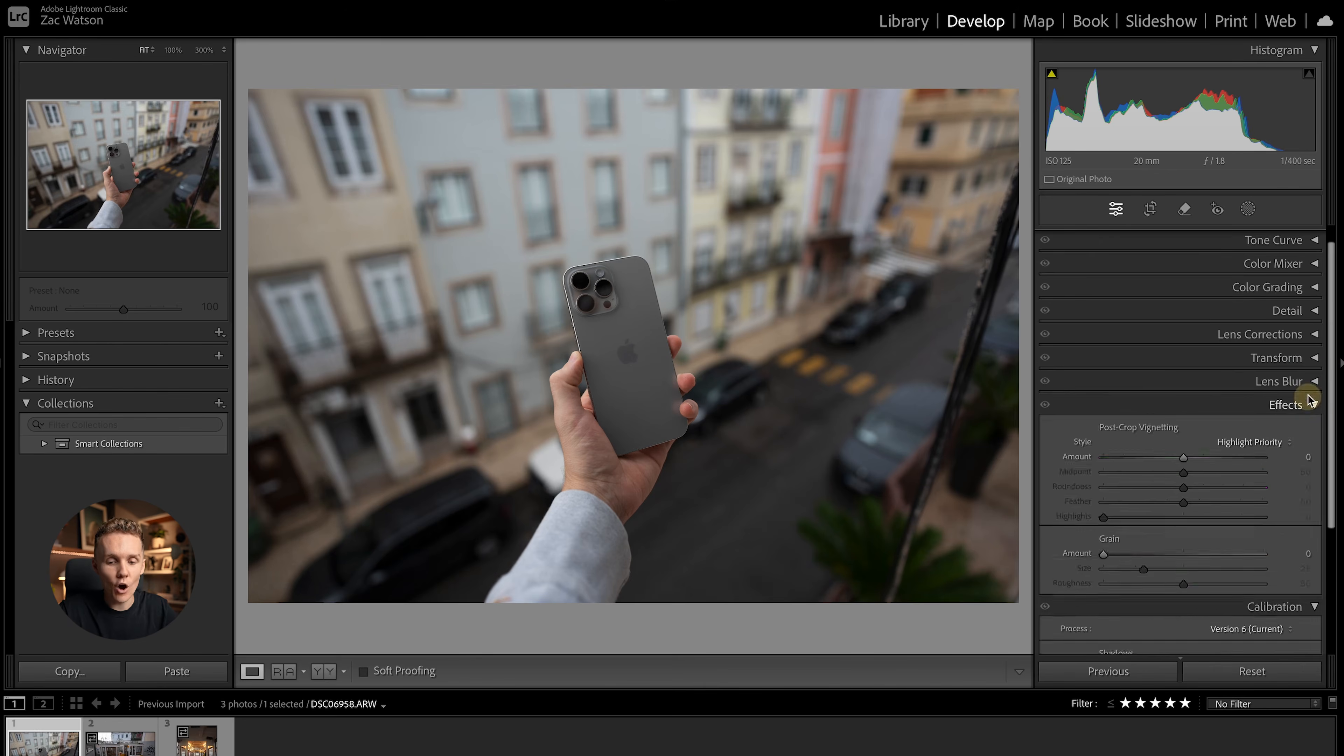
pyautogui.click(1313, 381)
pyautogui.click(1314, 358)
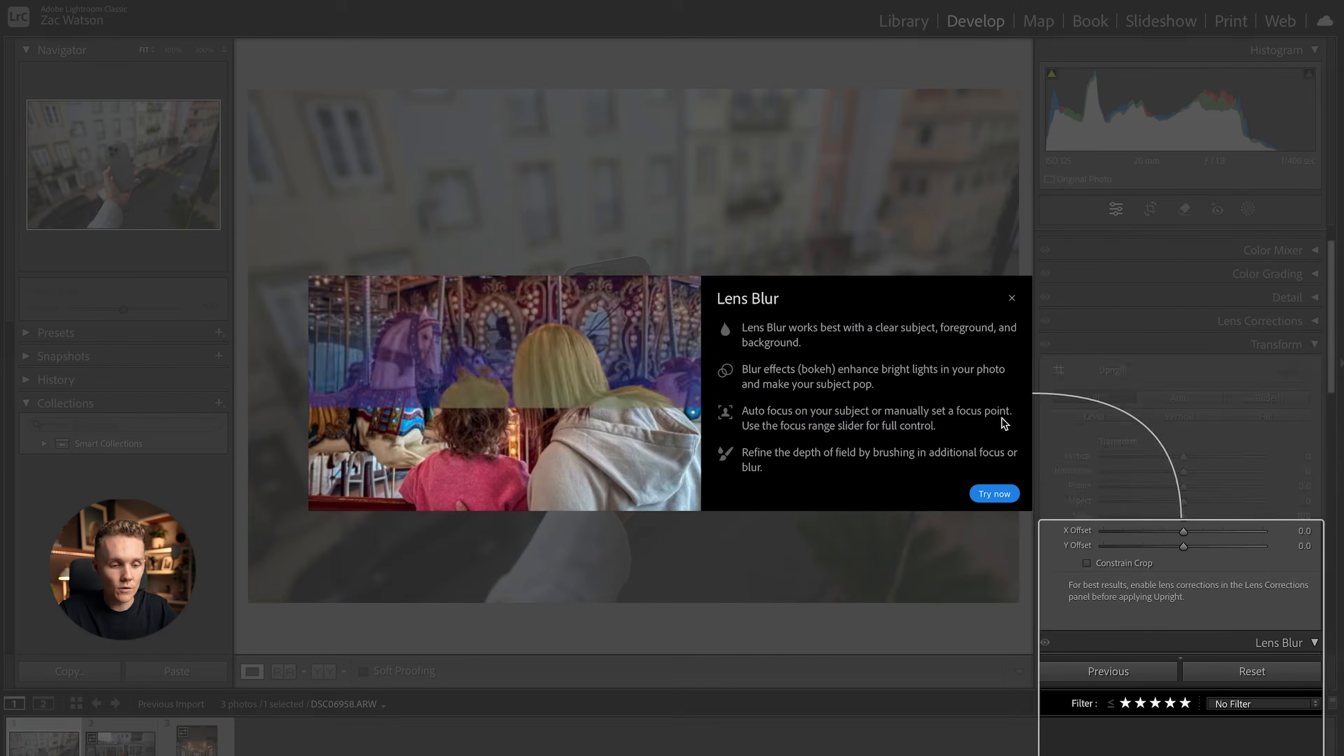
pyautogui.click(1014, 298)
# Step: Expand the Lens Corrections, Detail, Color Grading, Color Mixer, Tone Curve and Basic adjustment sections
pyautogui.click(1314, 320)
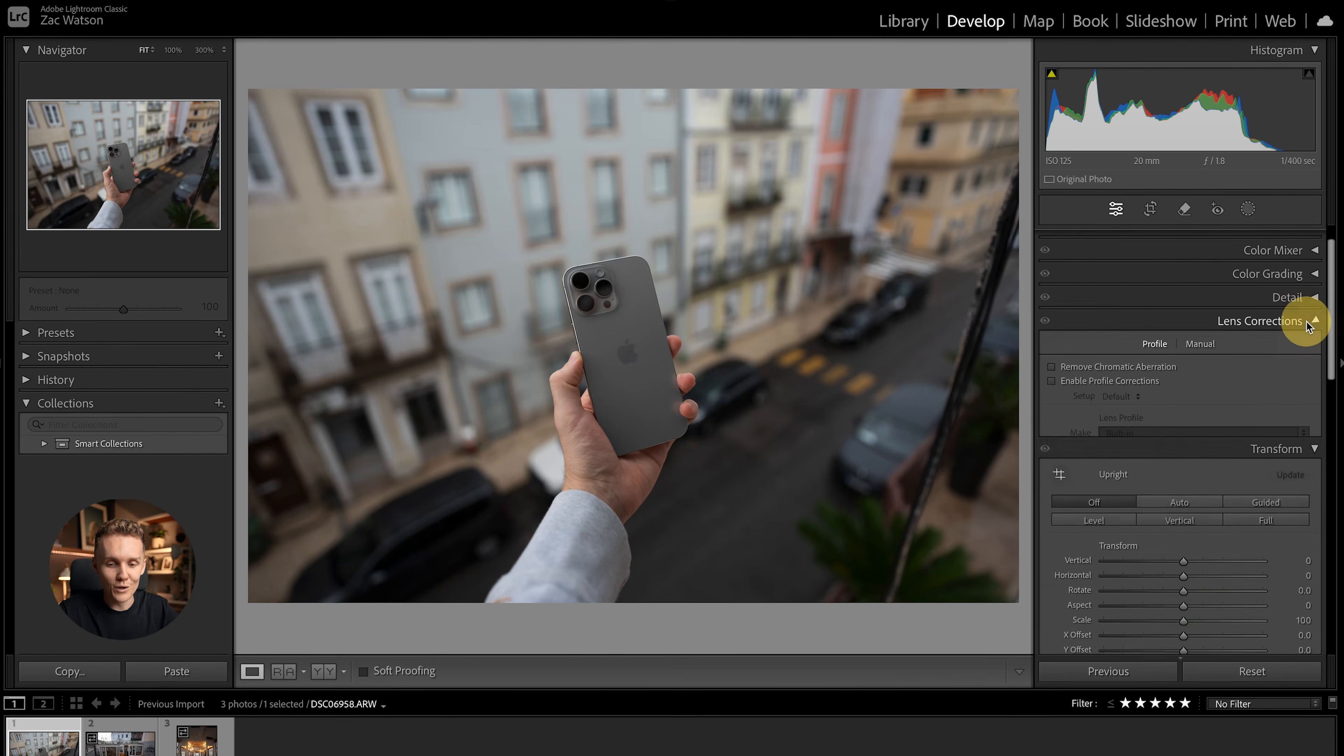
pyautogui.click(1307, 293)
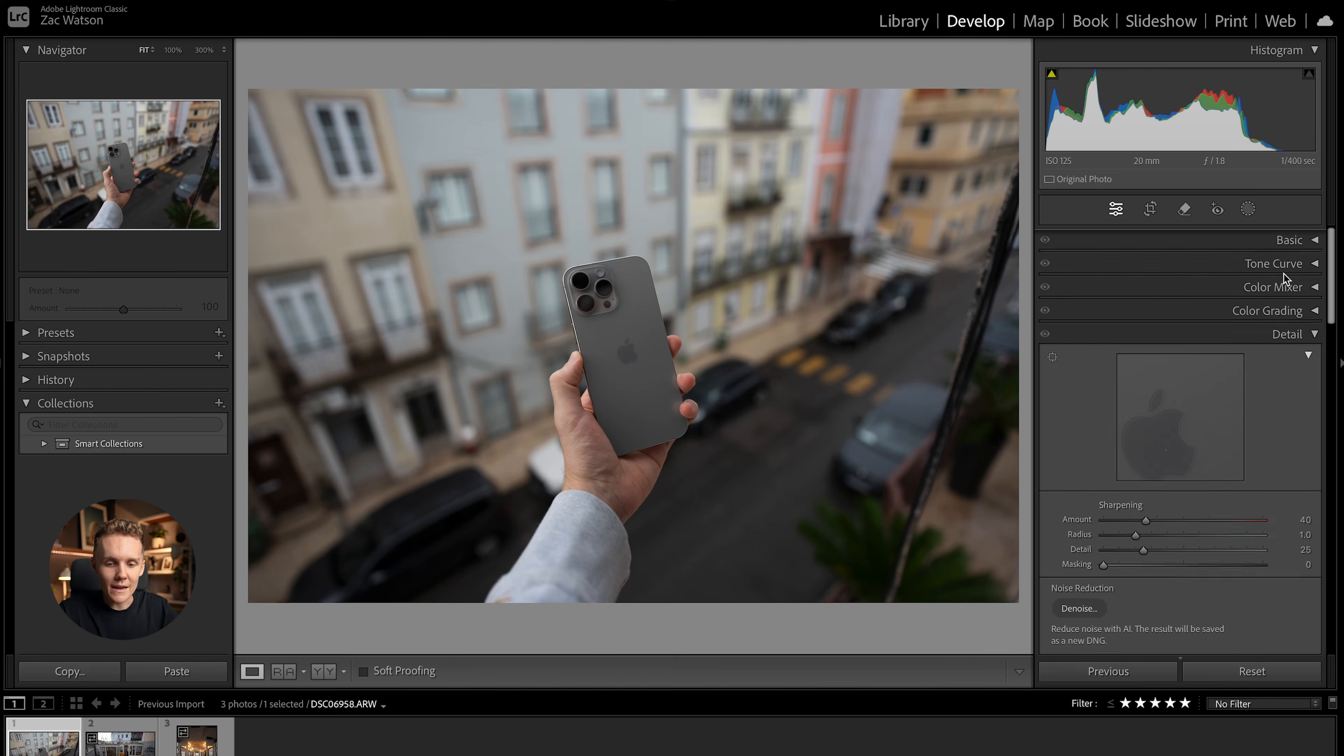
pyautogui.click(1299, 309)
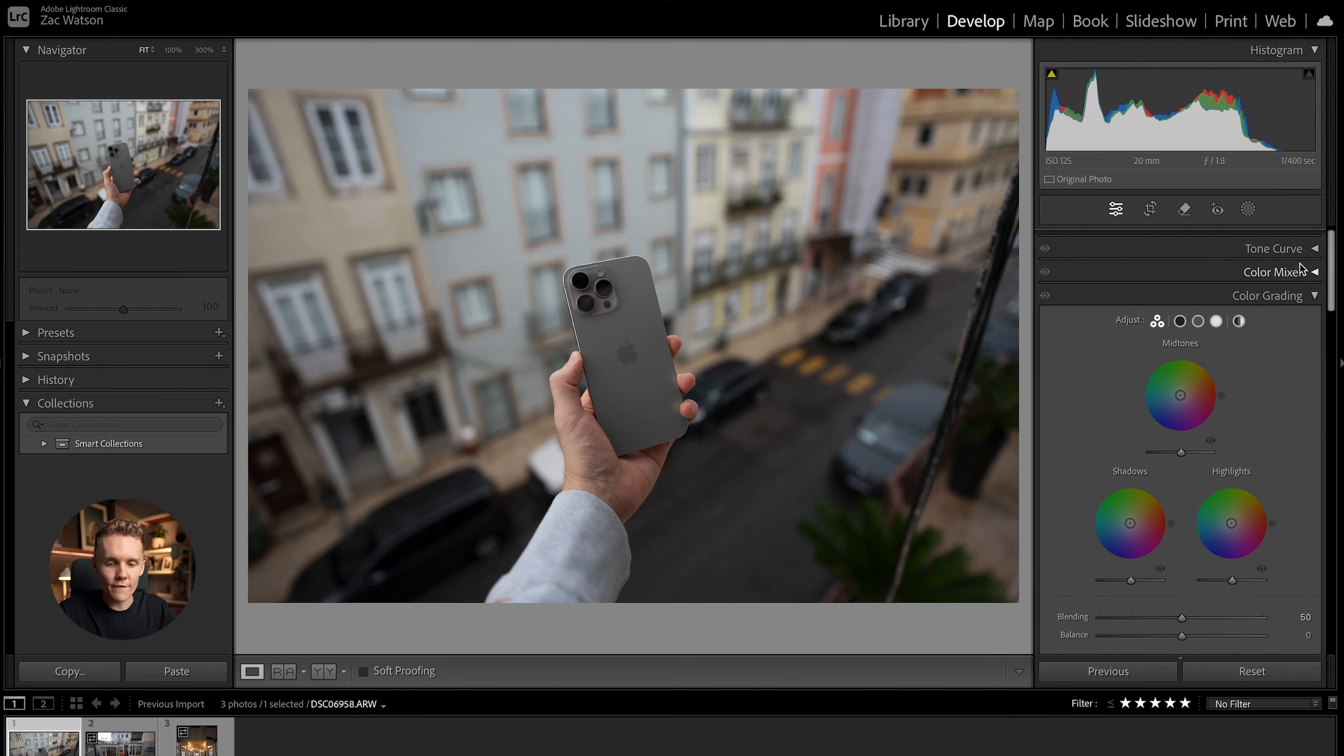
pyautogui.click(1306, 286)
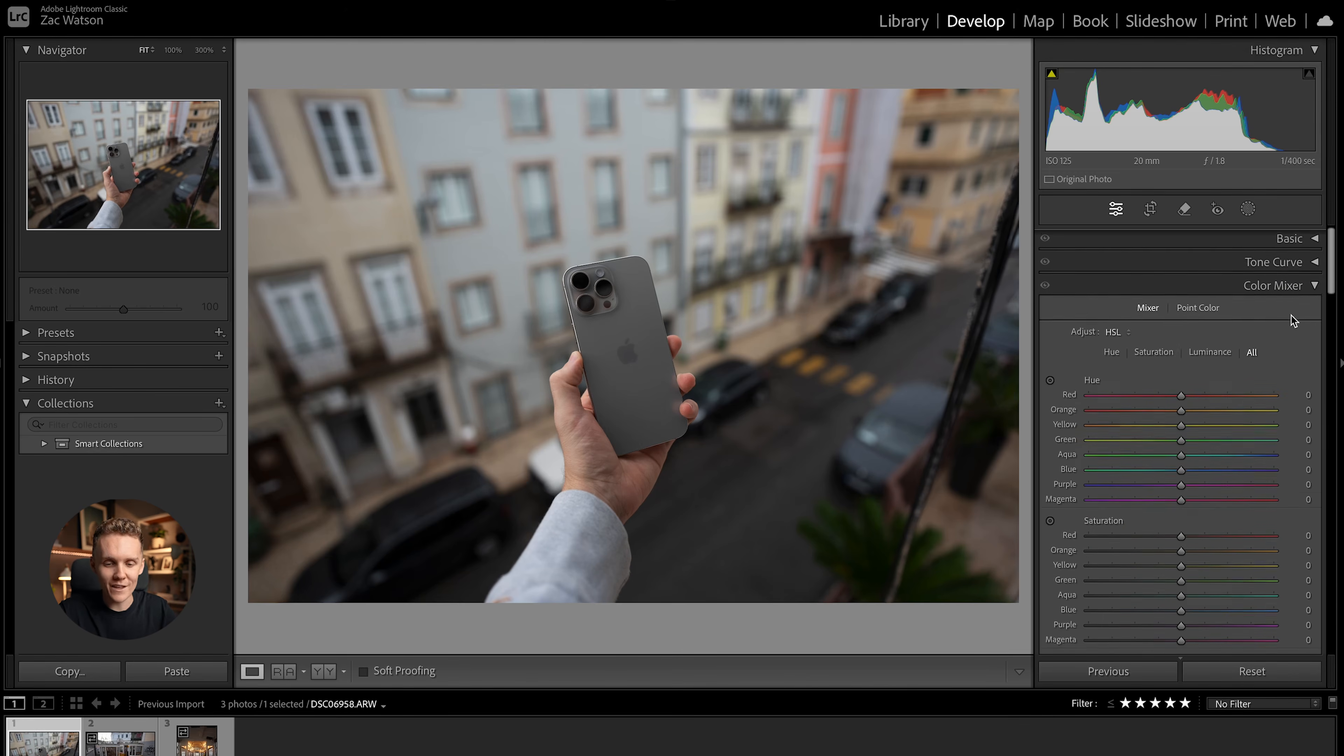
pyautogui.click(1298, 262)
pyautogui.click(1298, 235)
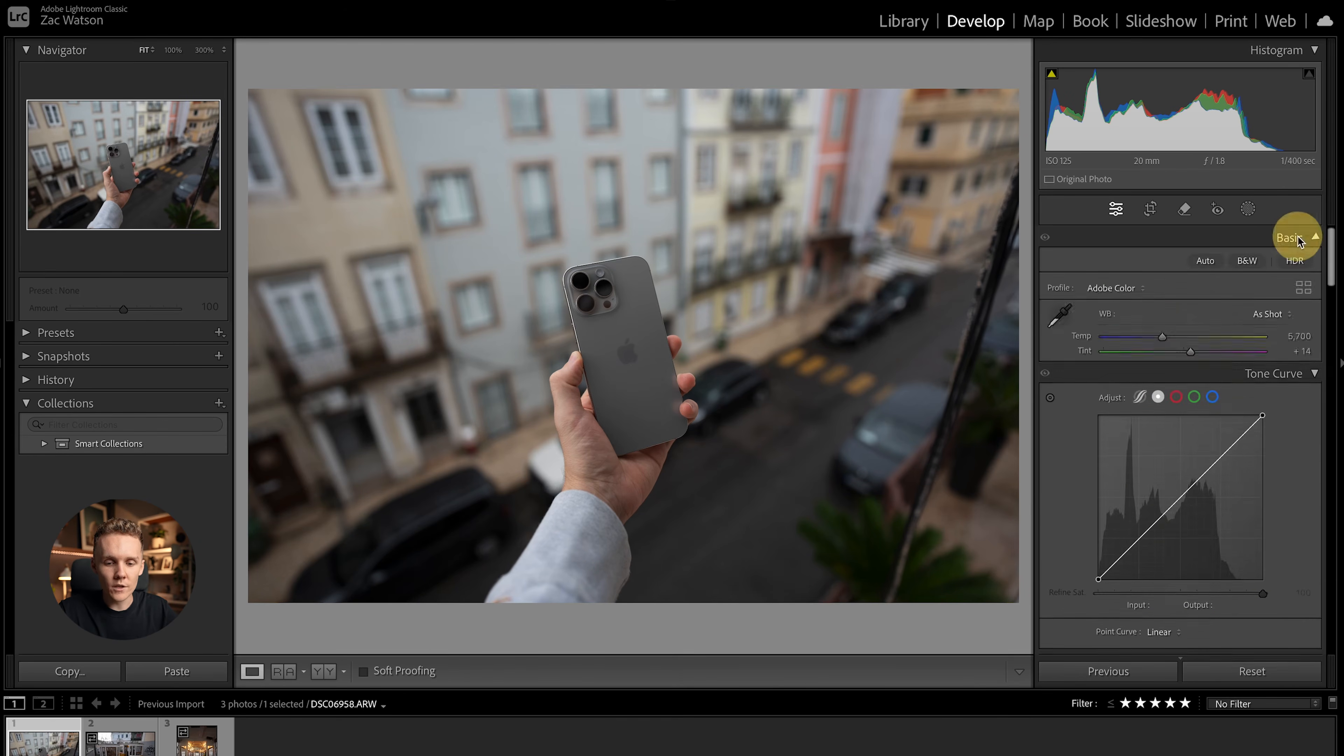
pyautogui.scroll(-5, 1259, 556)
pyautogui.scroll(-10, 1259, 556)
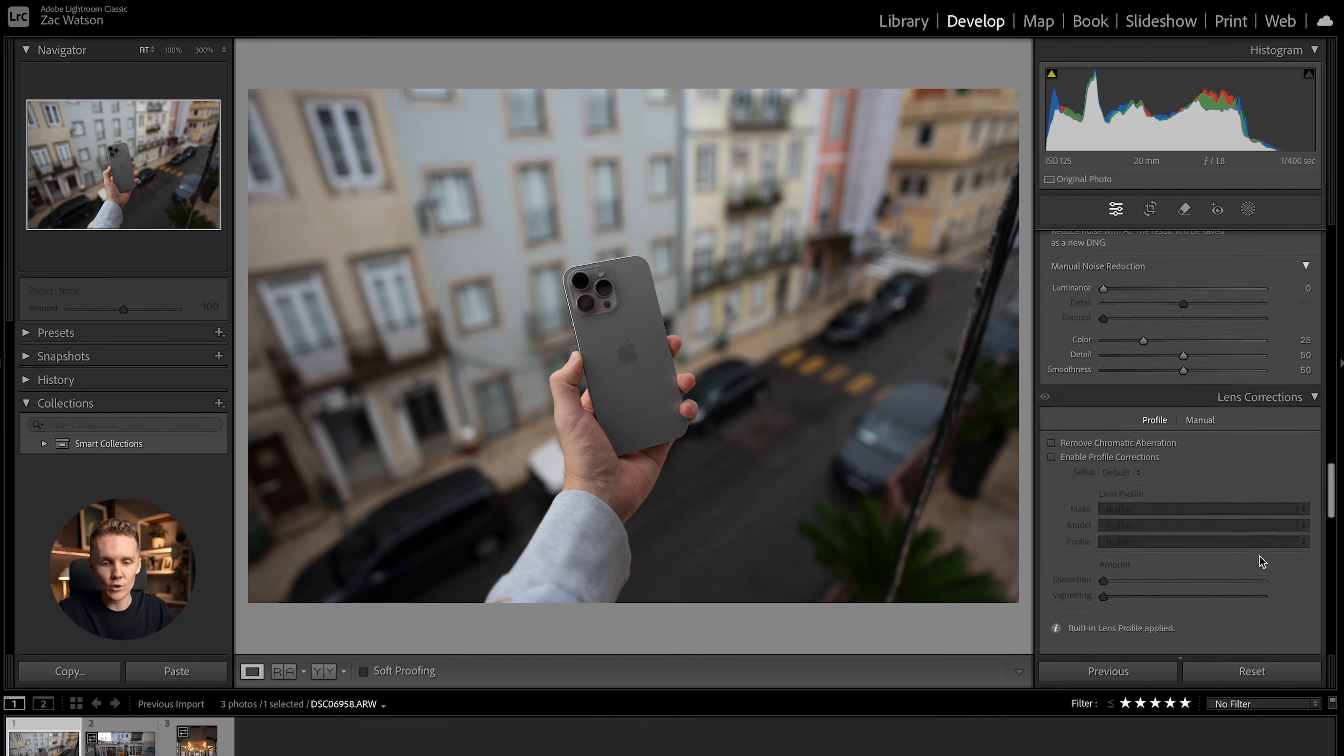
pyautogui.scroll(8, 1259, 556)
pyautogui.scroll(10, 1259, 555)
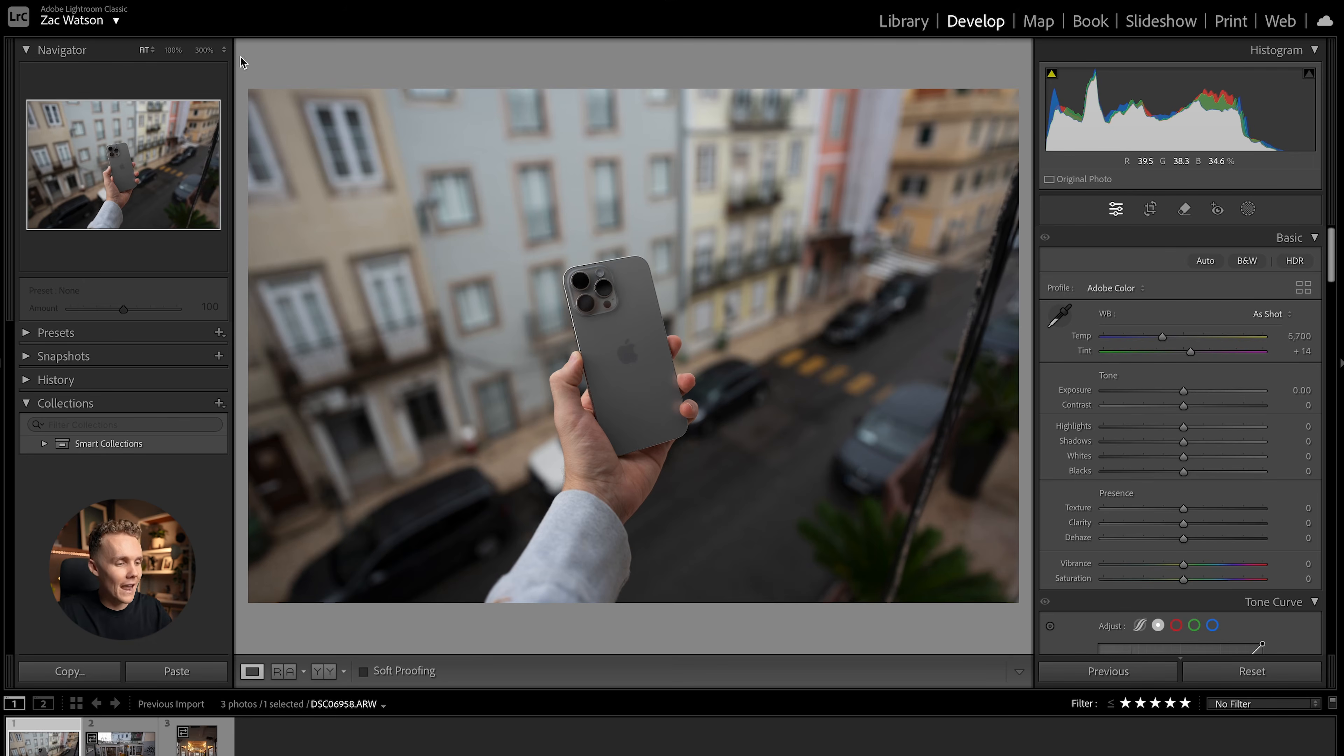
pyautogui.click(34, 49)
pyautogui.click(31, 48)
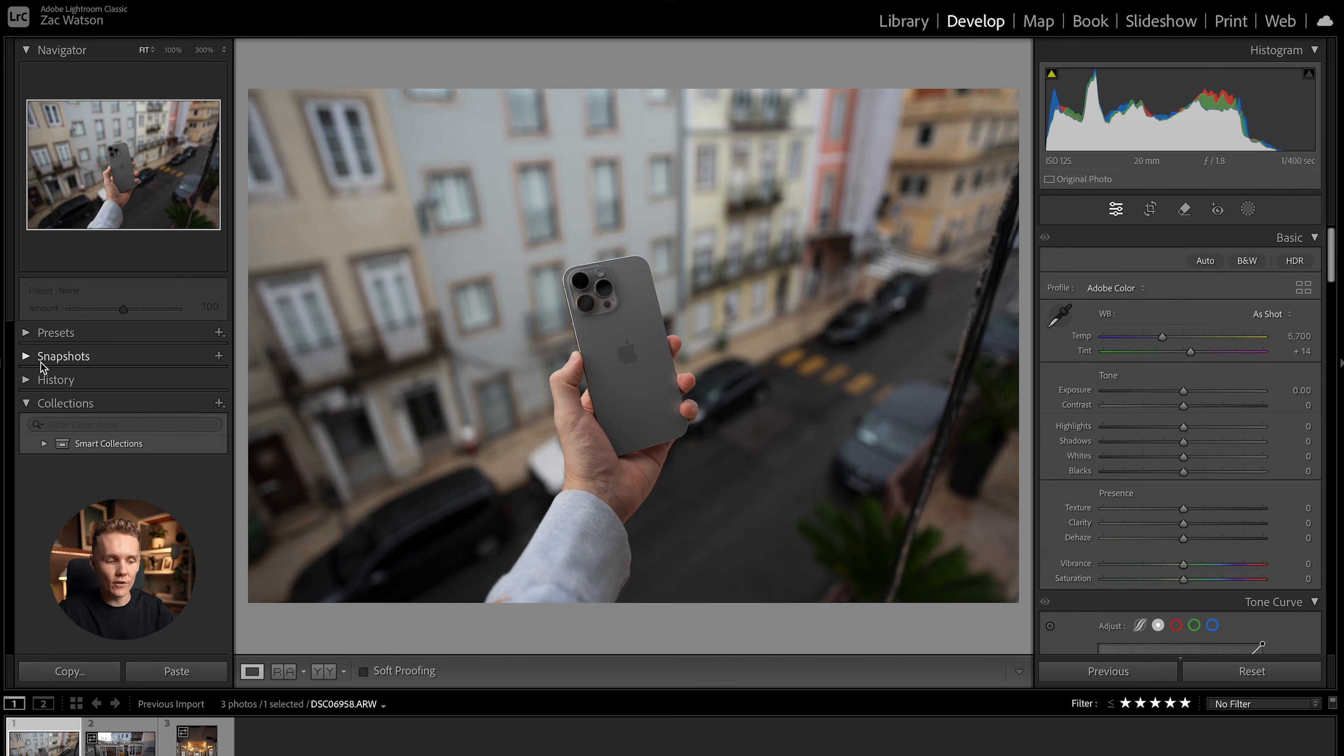
# Step: Show the edit history and try Exposure -1.25, Temp 6,962, Highlights -31 and Contrast +8 on the phone photo
pyautogui.click(27, 379)
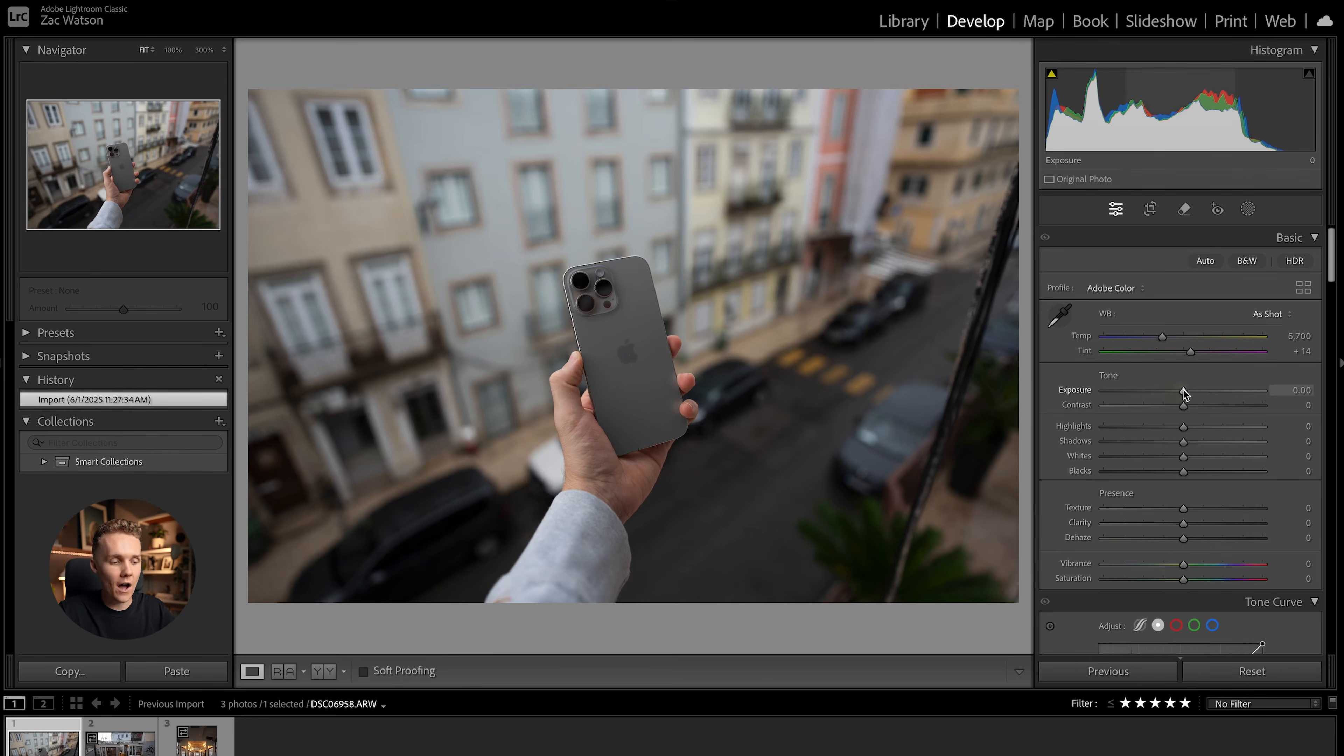
pyautogui.moveTo(1182, 389); pyautogui.dragTo(1162, 392)
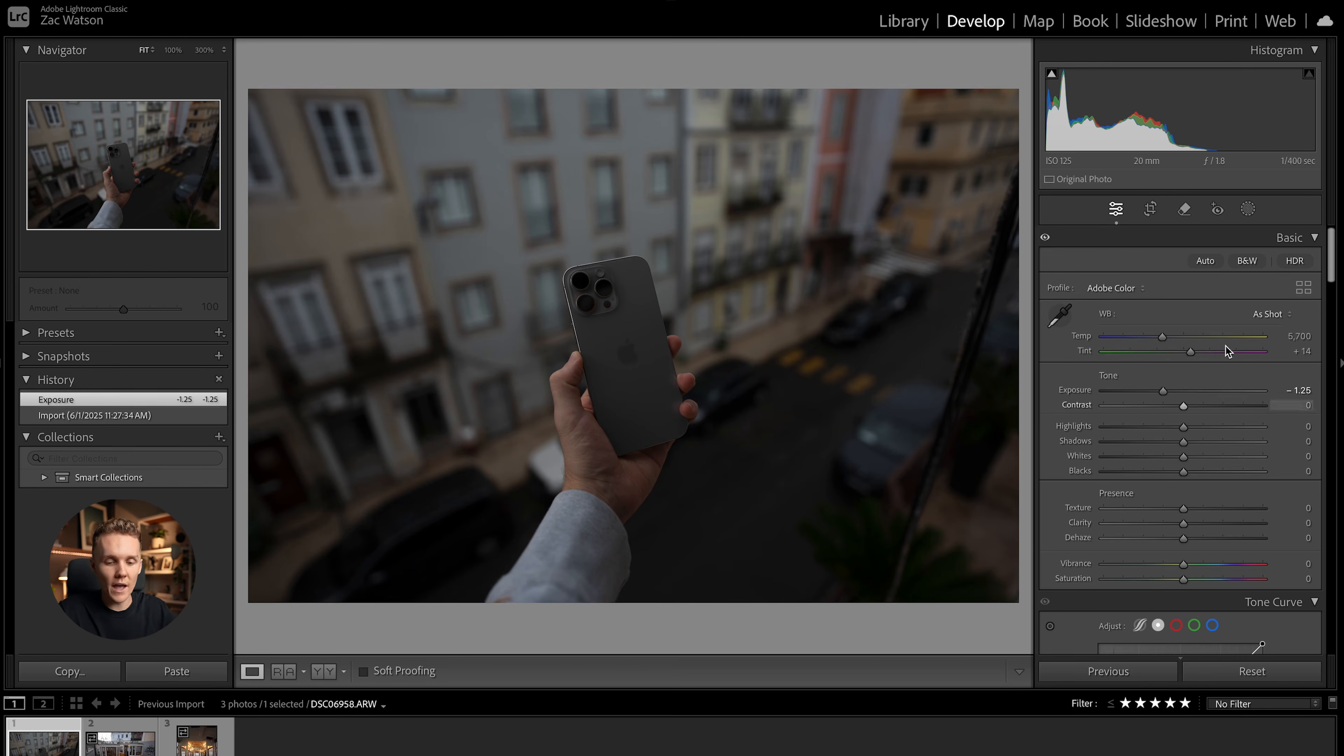
pyautogui.moveTo(1162, 337); pyautogui.dragTo(1182, 337)
pyautogui.moveTo(1184, 427)
pyautogui.mouseDown()
pyautogui.moveTo(1160, 426)
pyautogui.moveTo(1189, 405)
pyautogui.mouseUp()
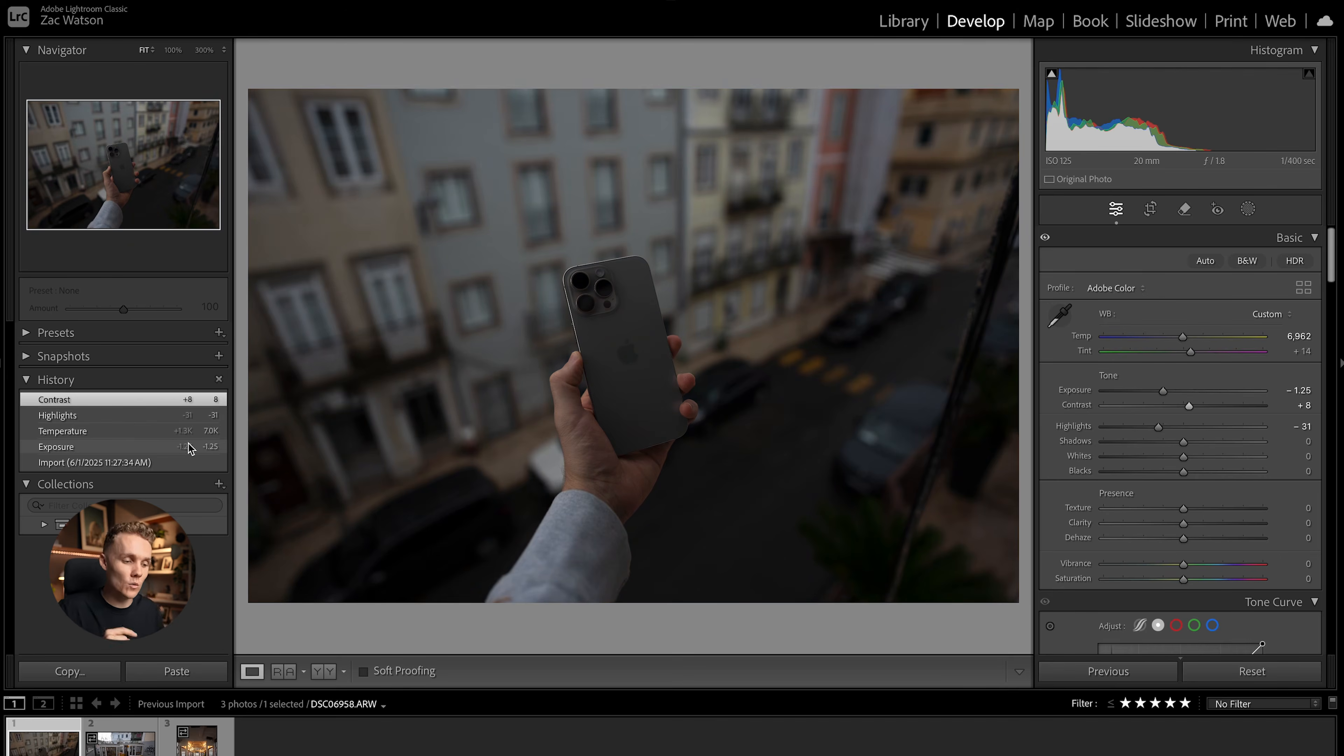
# Step: Revert the phone photo to its Import state through the edit history, and collapse the History section
pyautogui.click(175, 464)
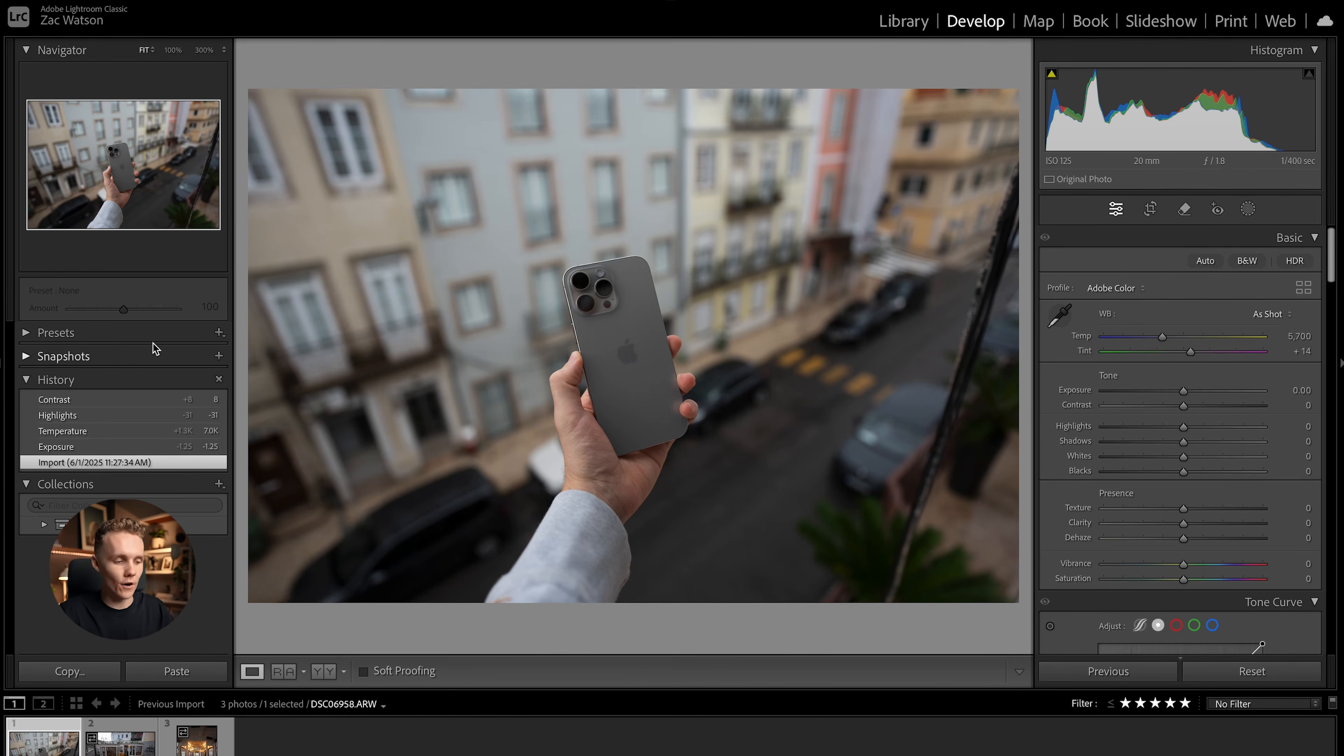
pyautogui.click(25, 379)
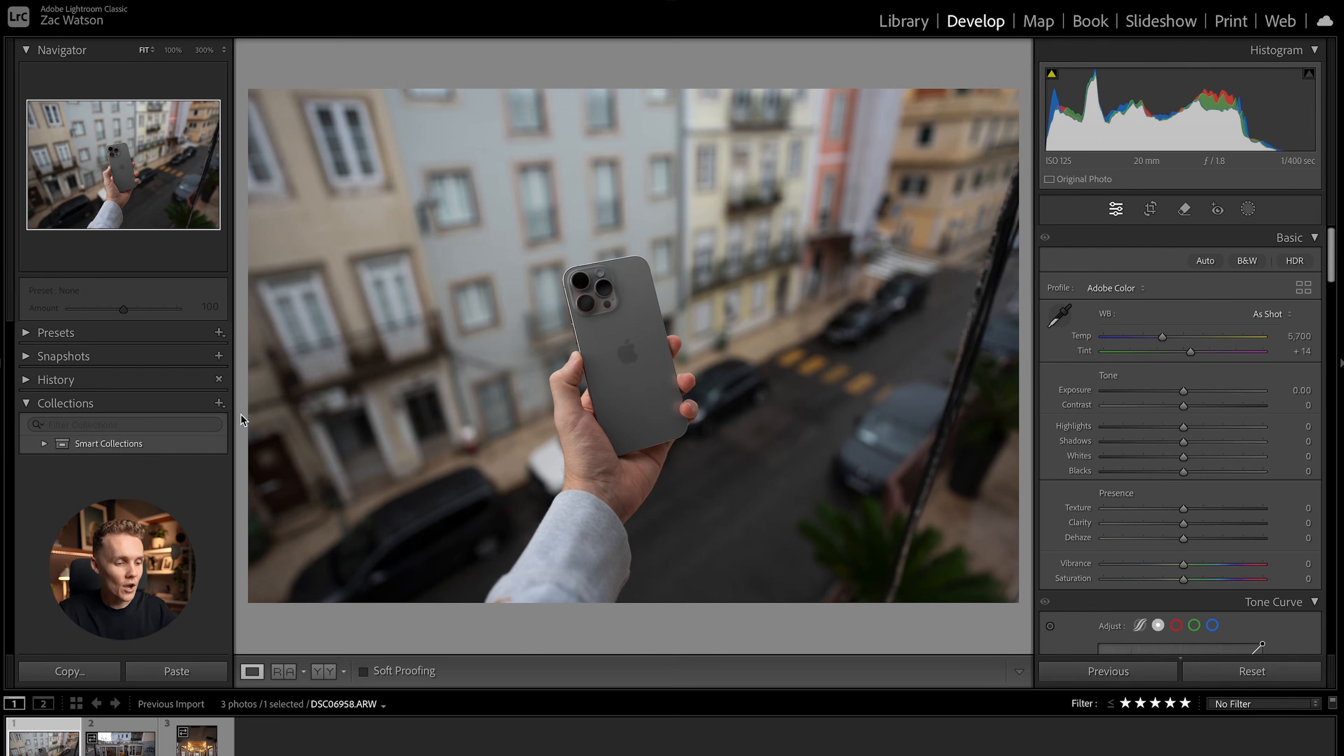
# Step: Create a collection named Lightroom that includes the selected phone photo
pyautogui.click(218, 403)
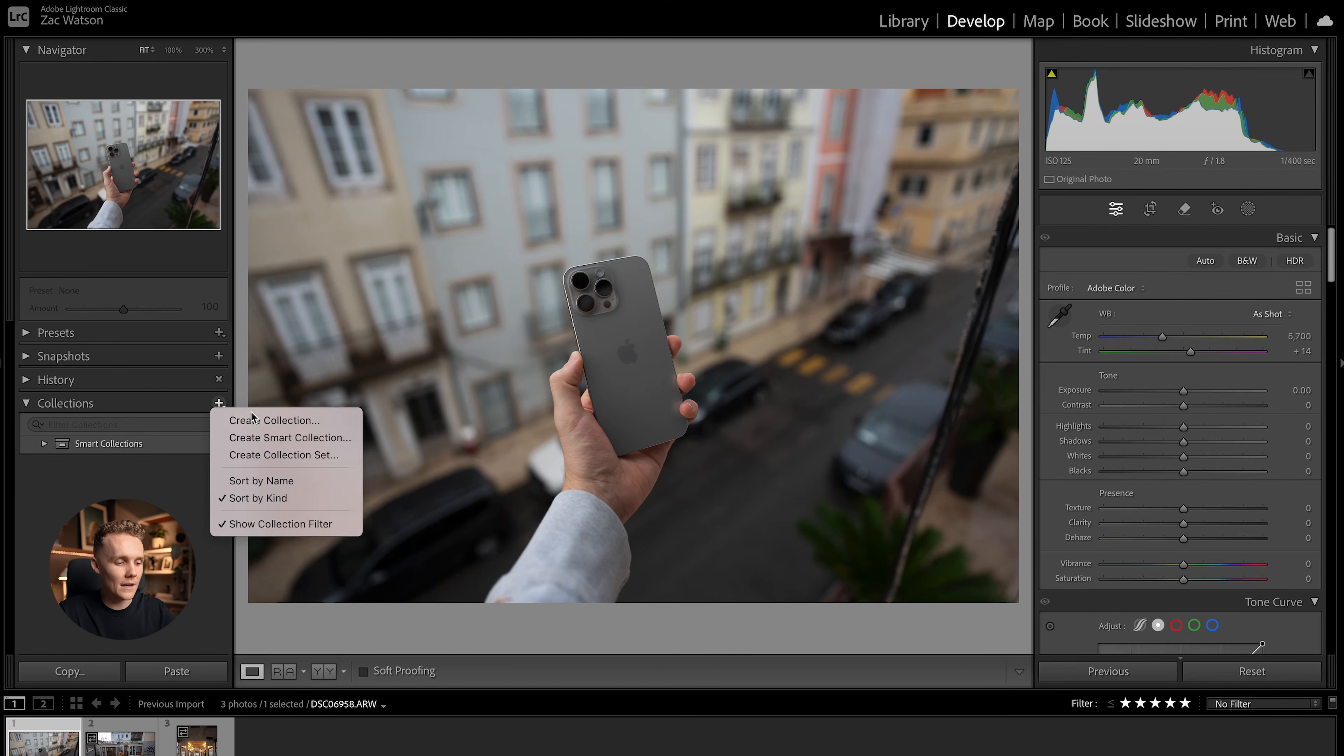
pyautogui.click(255, 417)
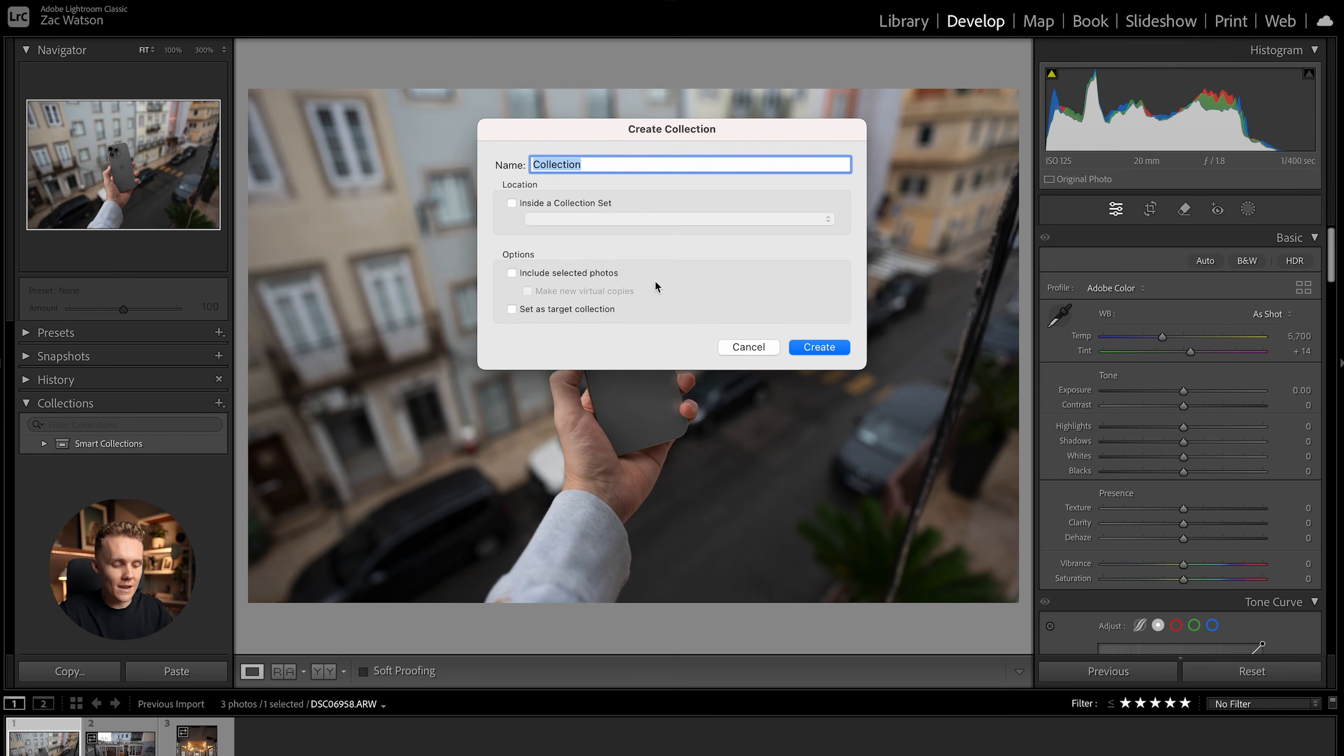
pyautogui.write('ightroom ')
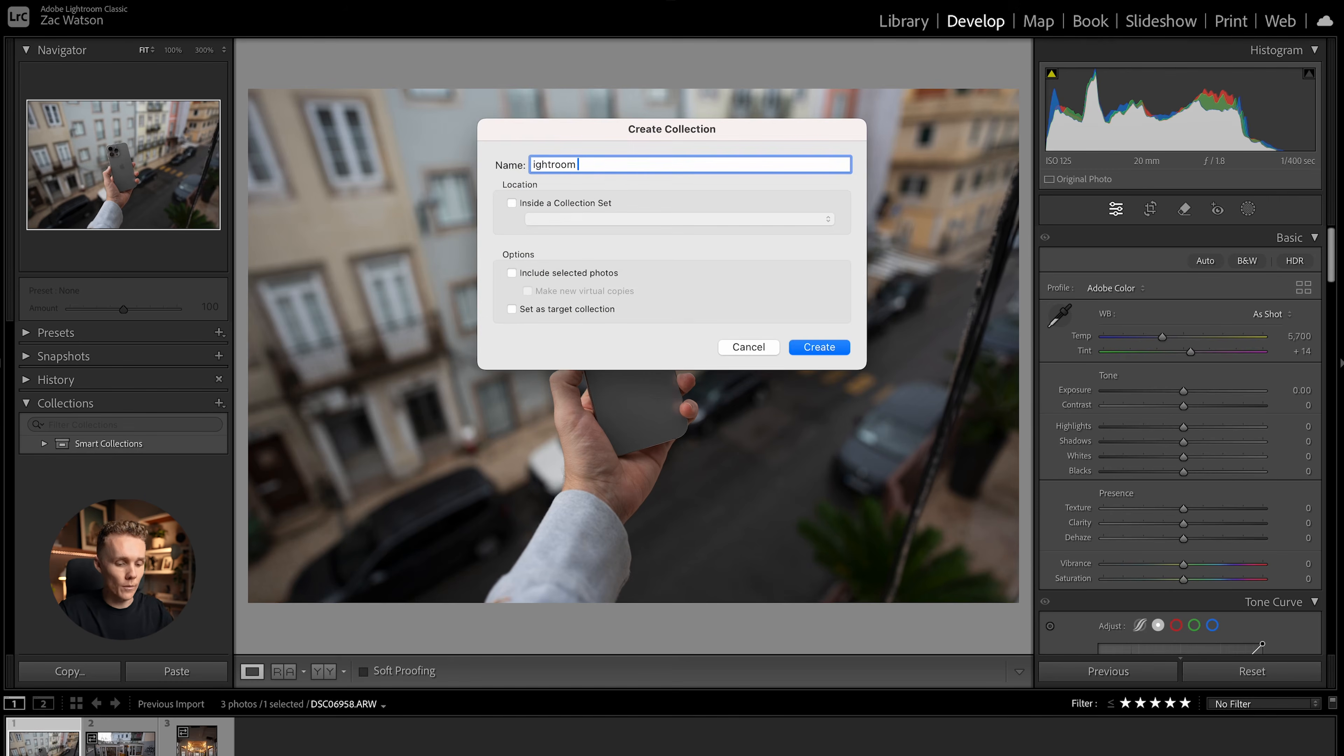
pyautogui.write('L')
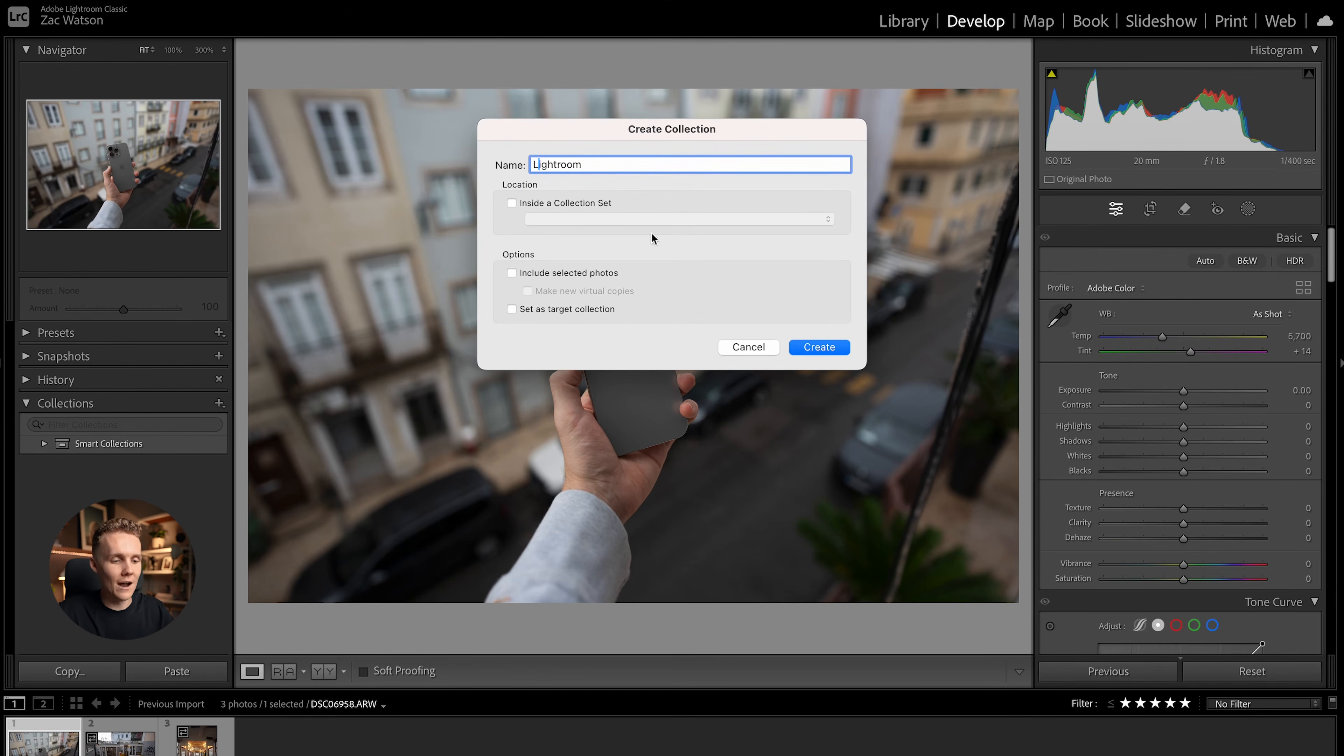
pyautogui.click(511, 273)
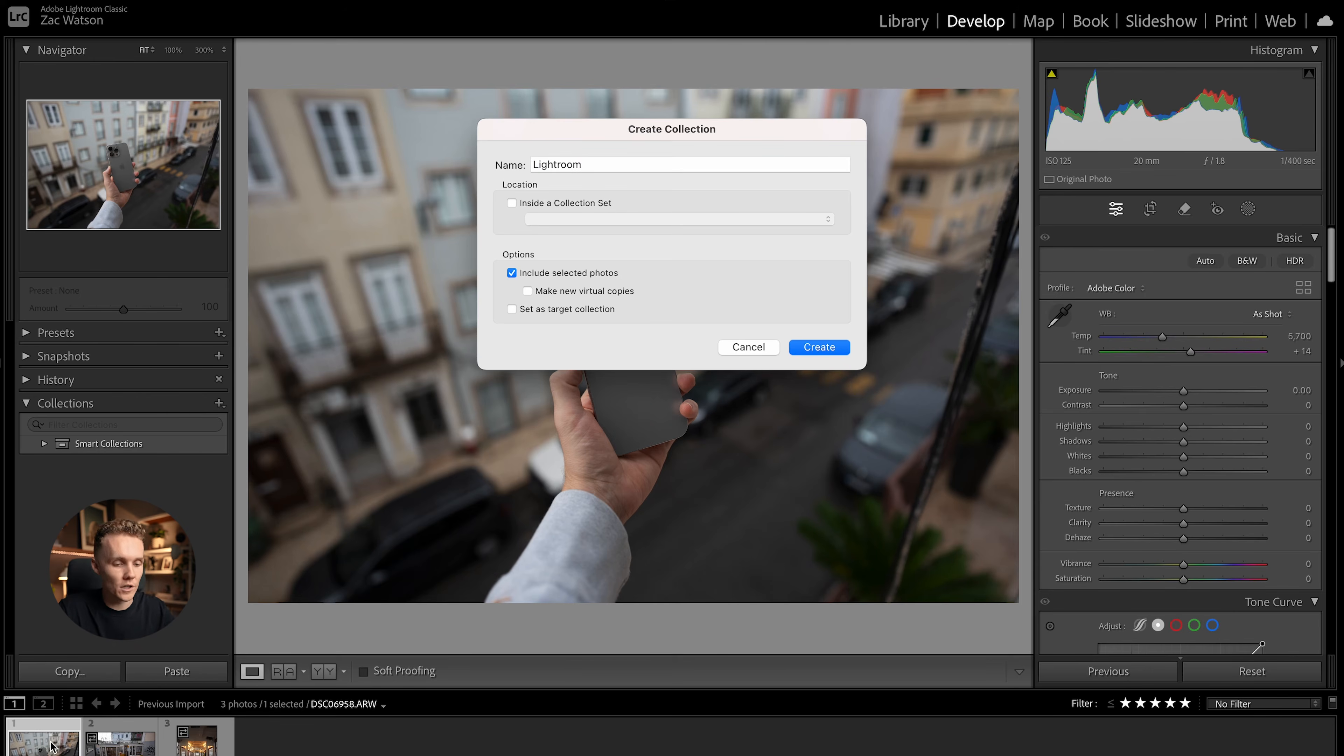
pyautogui.click(820, 347)
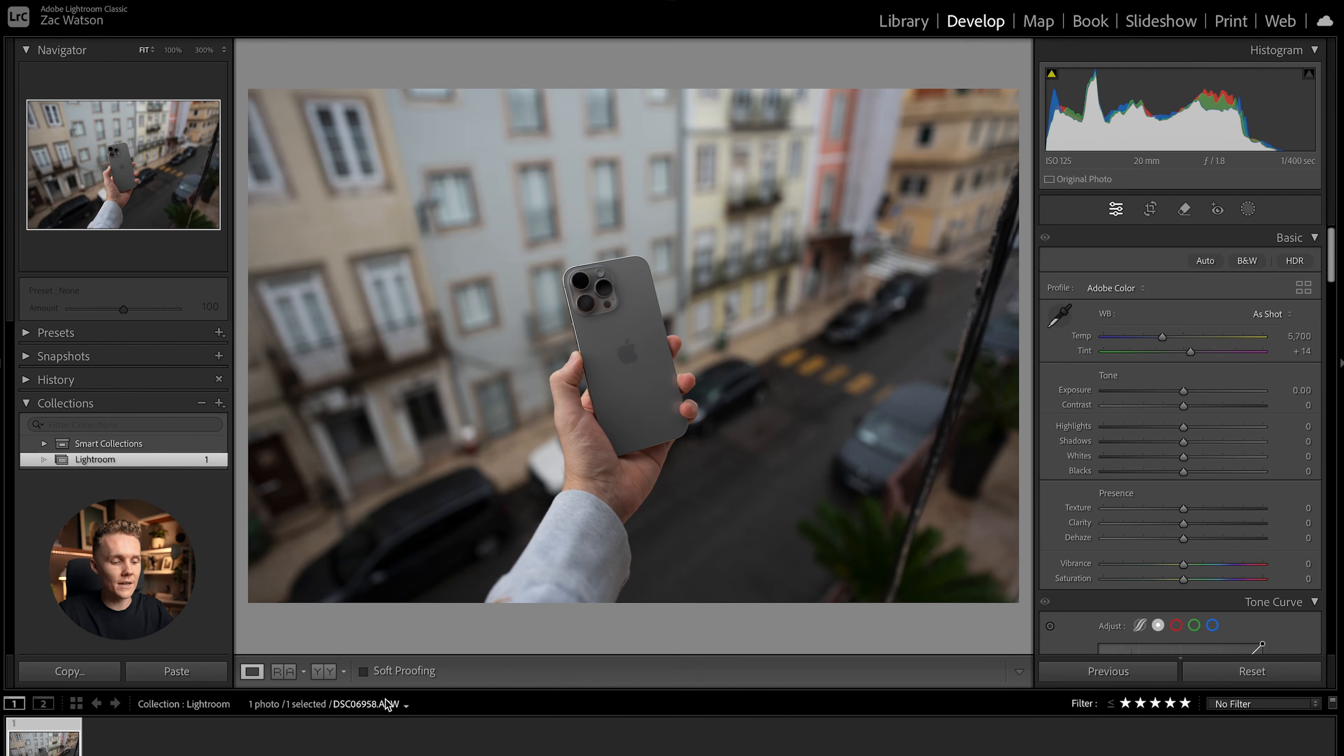
# Step: Switch the filmstrip source to All Photographs and collapse the Collections section
pyautogui.click(405, 705)
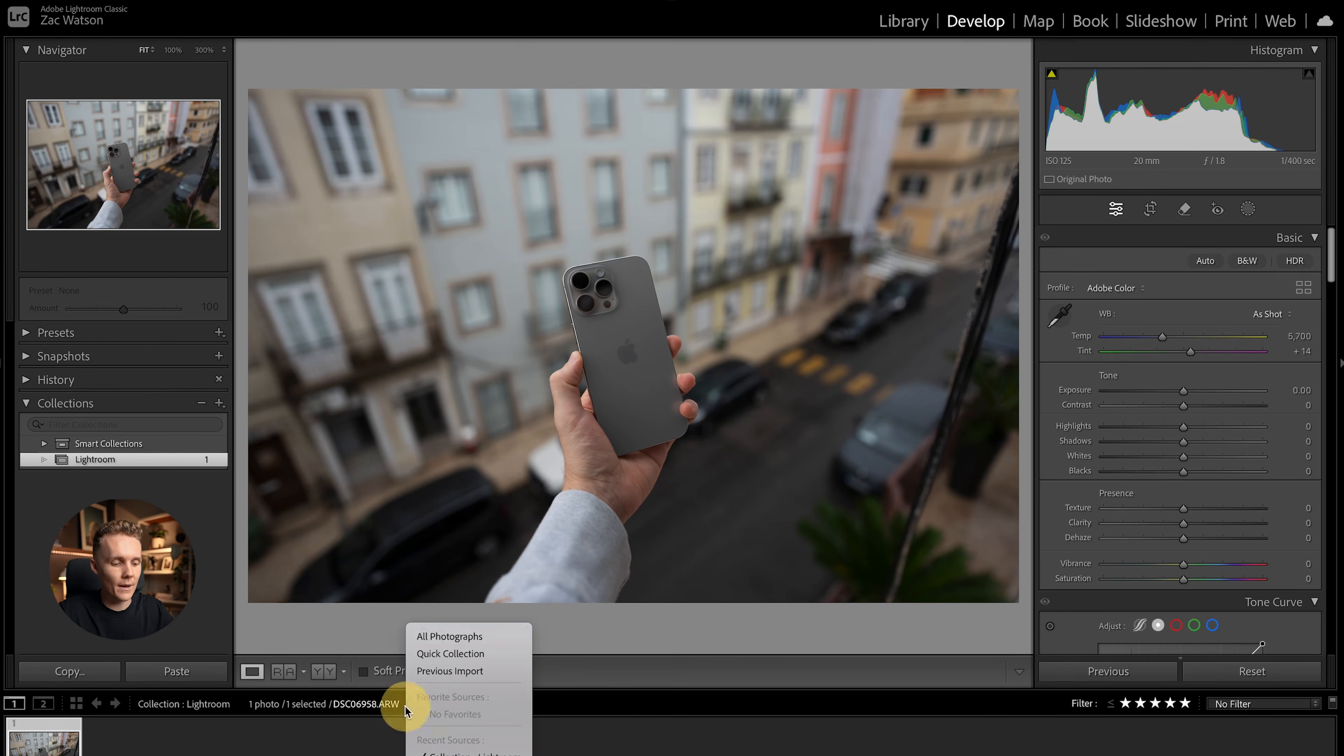
pyautogui.click(439, 634)
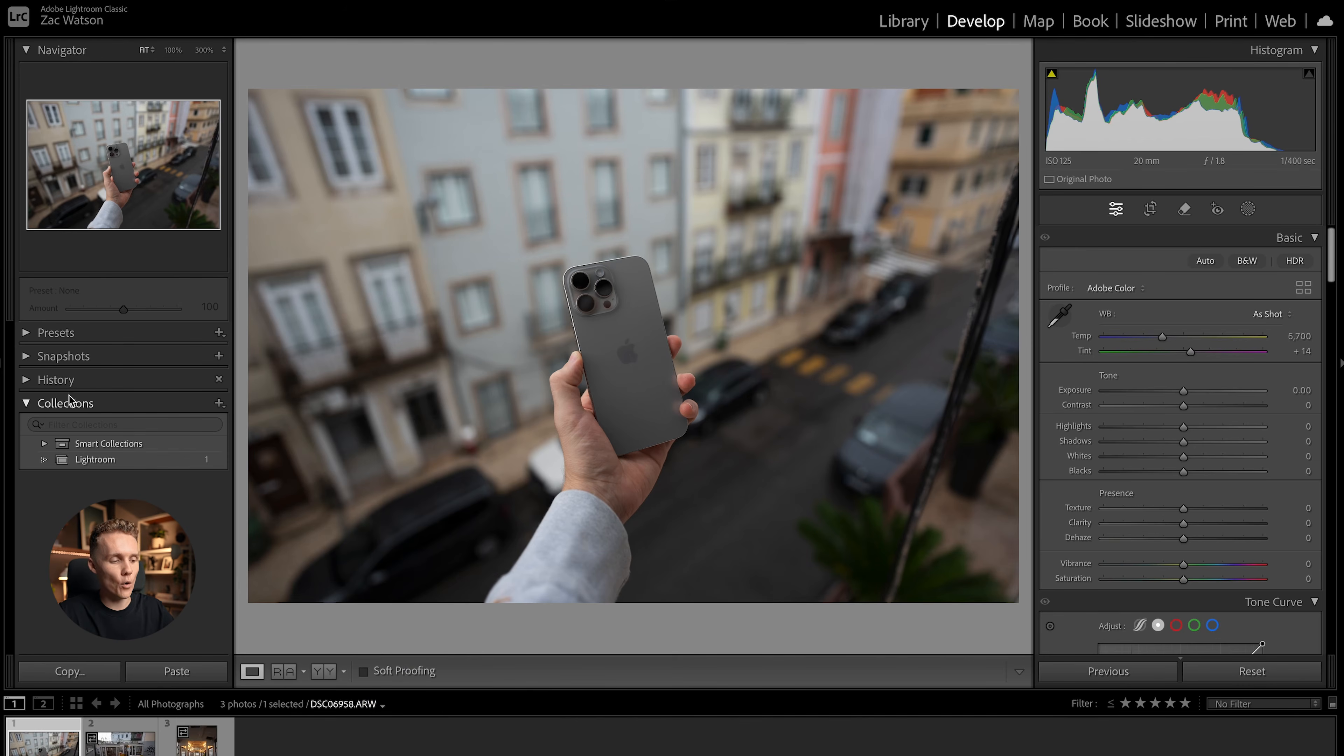
pyautogui.click(29, 403)
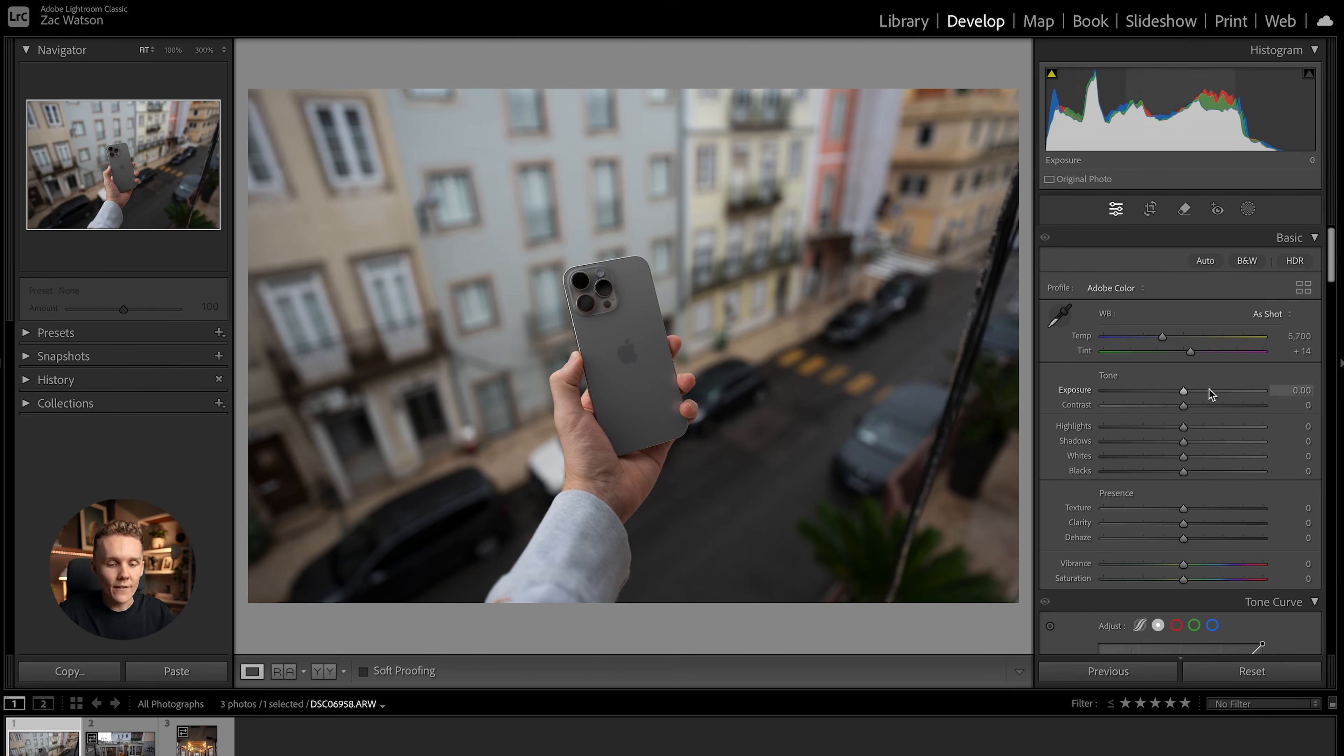
# Step: Try Exposure at +0.85 and Highlights at -71 on the phone photo, and reset both sliders to zero
pyautogui.moveTo(1183, 390)
pyautogui.mouseDown()
pyautogui.moveTo(1226, 389)
pyautogui.moveTo(1195, 389)
pyautogui.mouseUp()
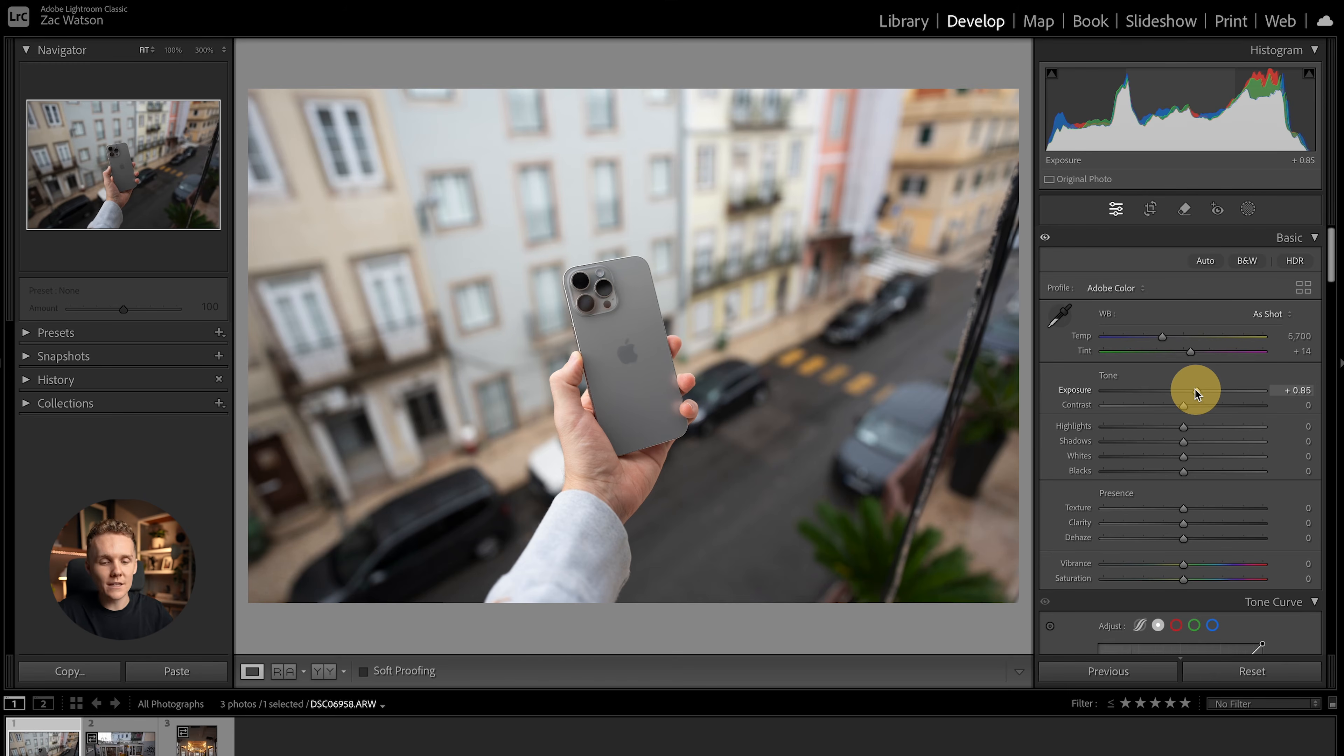
pyautogui.moveTo(1195, 389); pyautogui.dragTo(1194, 389)
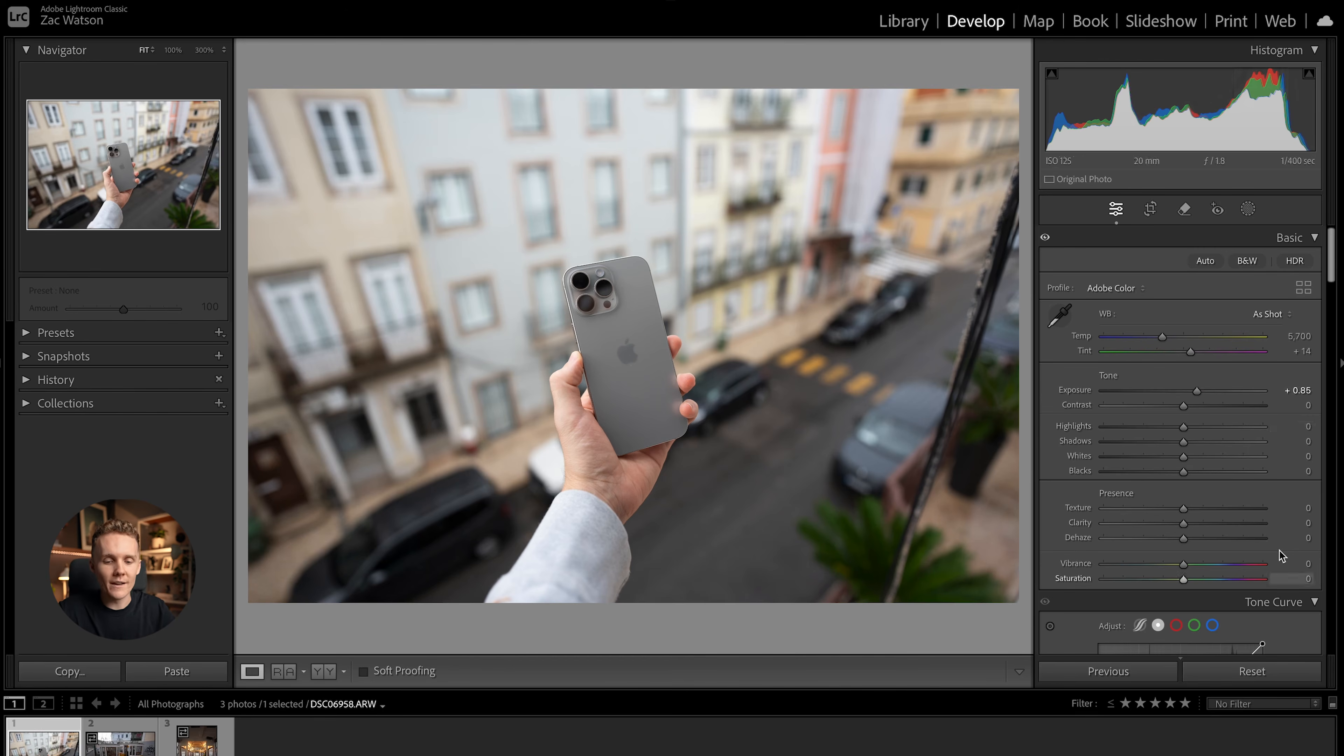
pyautogui.moveTo(1185, 426); pyautogui.dragTo(1129, 427)
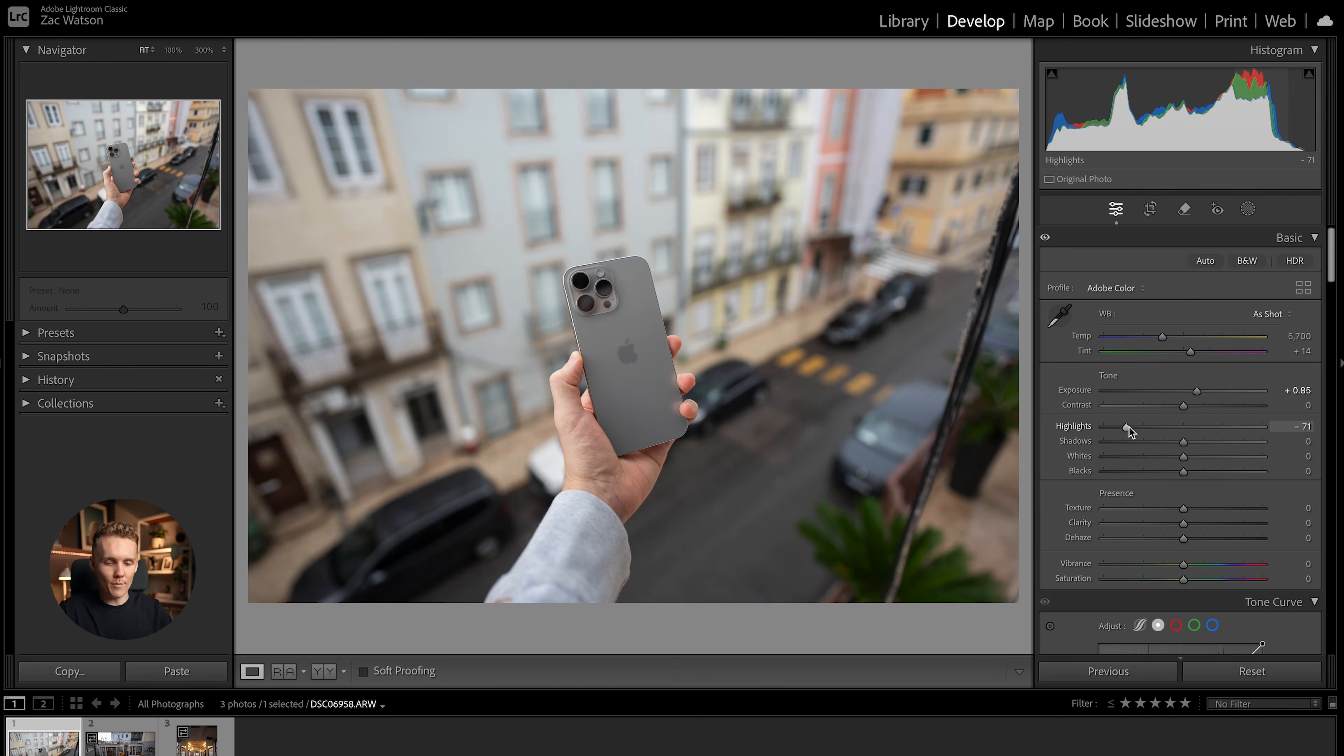
pyautogui.doubleClick(1128, 426)
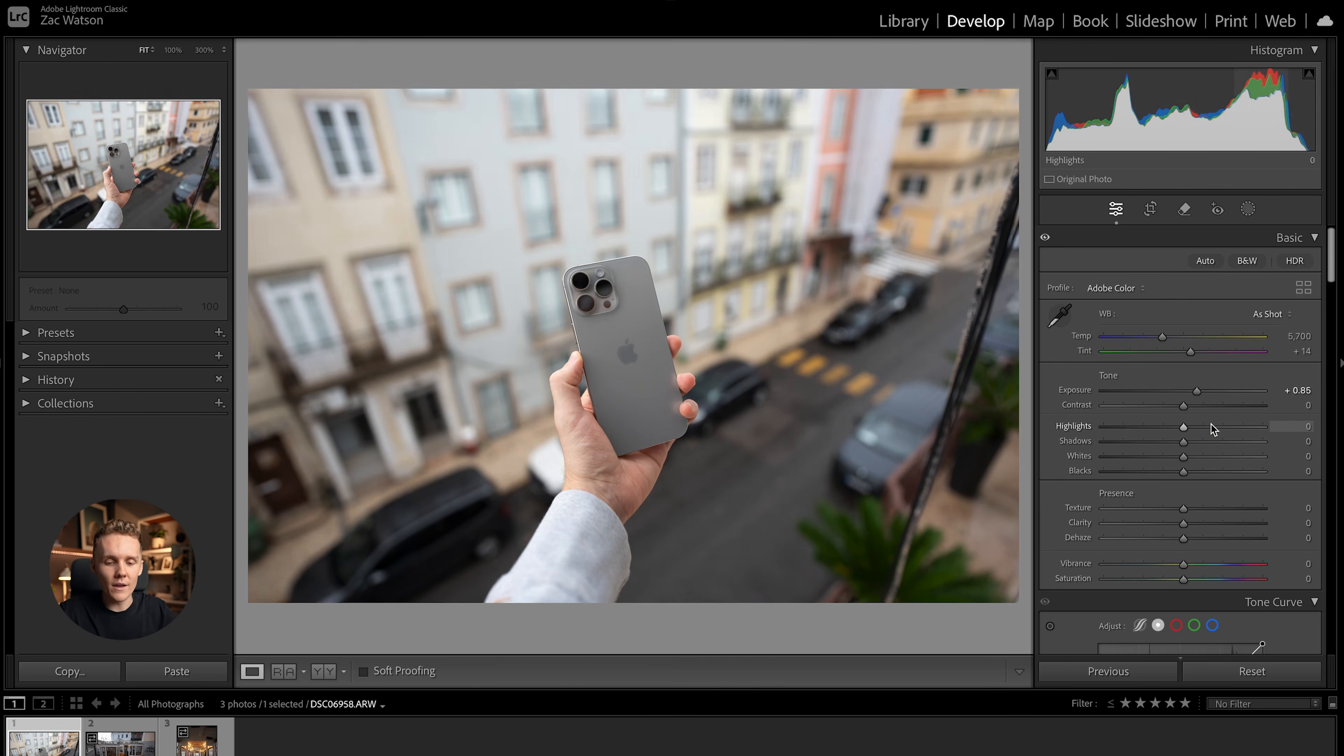
pyautogui.doubleClick(1198, 391)
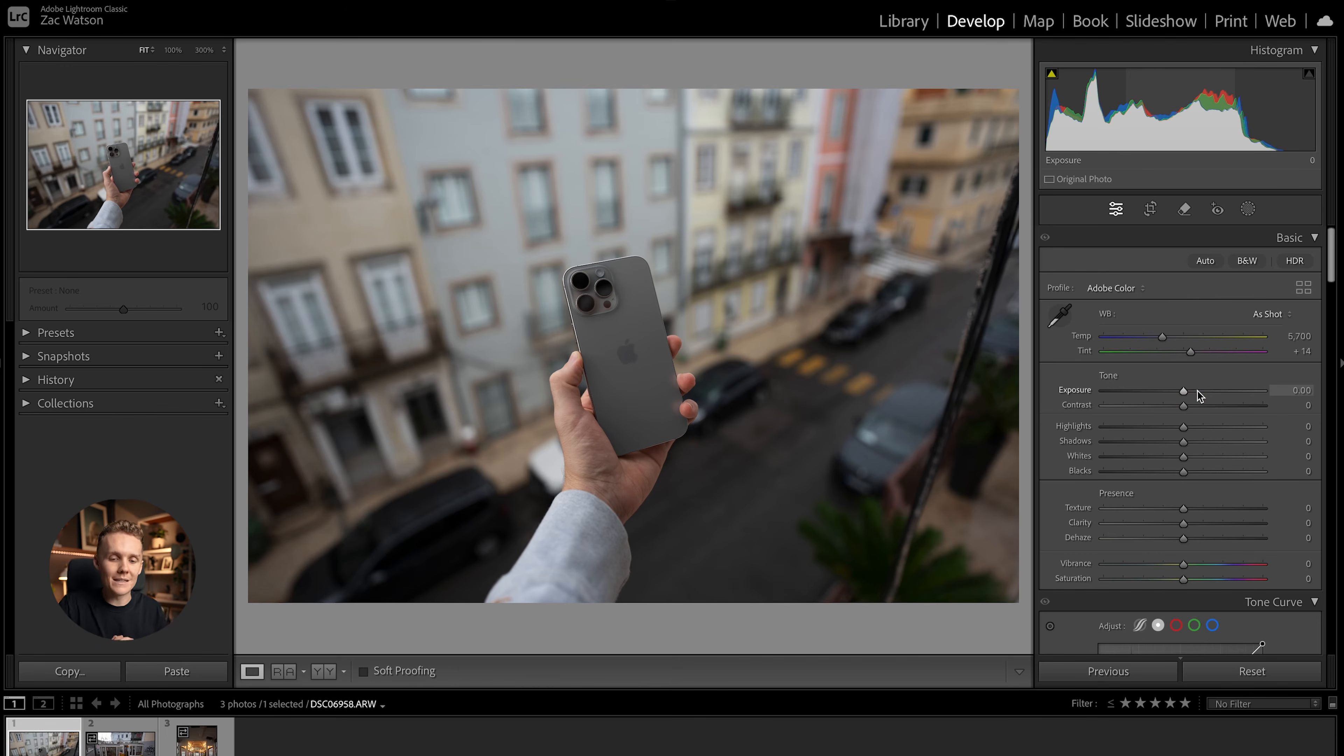
# Step: Try overexposing the phone photo with Exposure at +2.75, and reset the Exposure slider to zero
pyautogui.scroll(-9, 1197, 389)
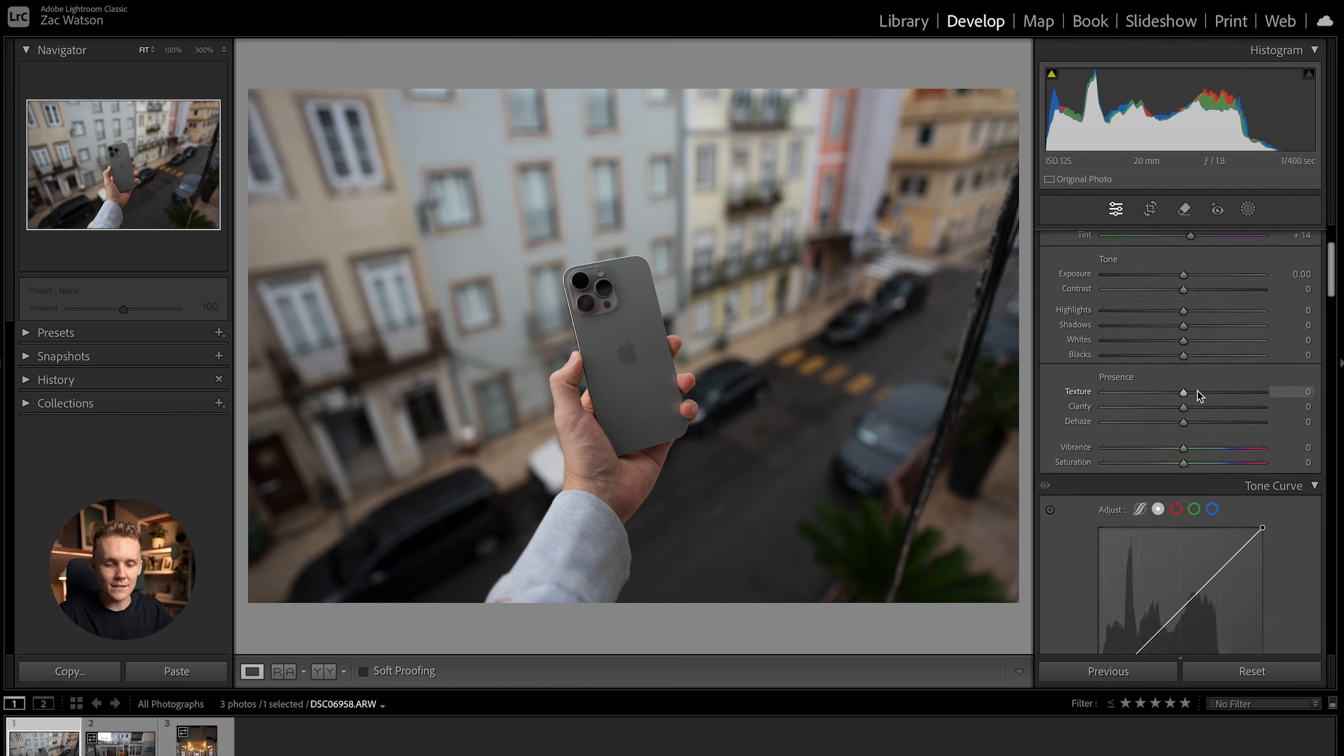
pyautogui.scroll(10, 1197, 390)
pyautogui.scroll(-1, 1197, 389)
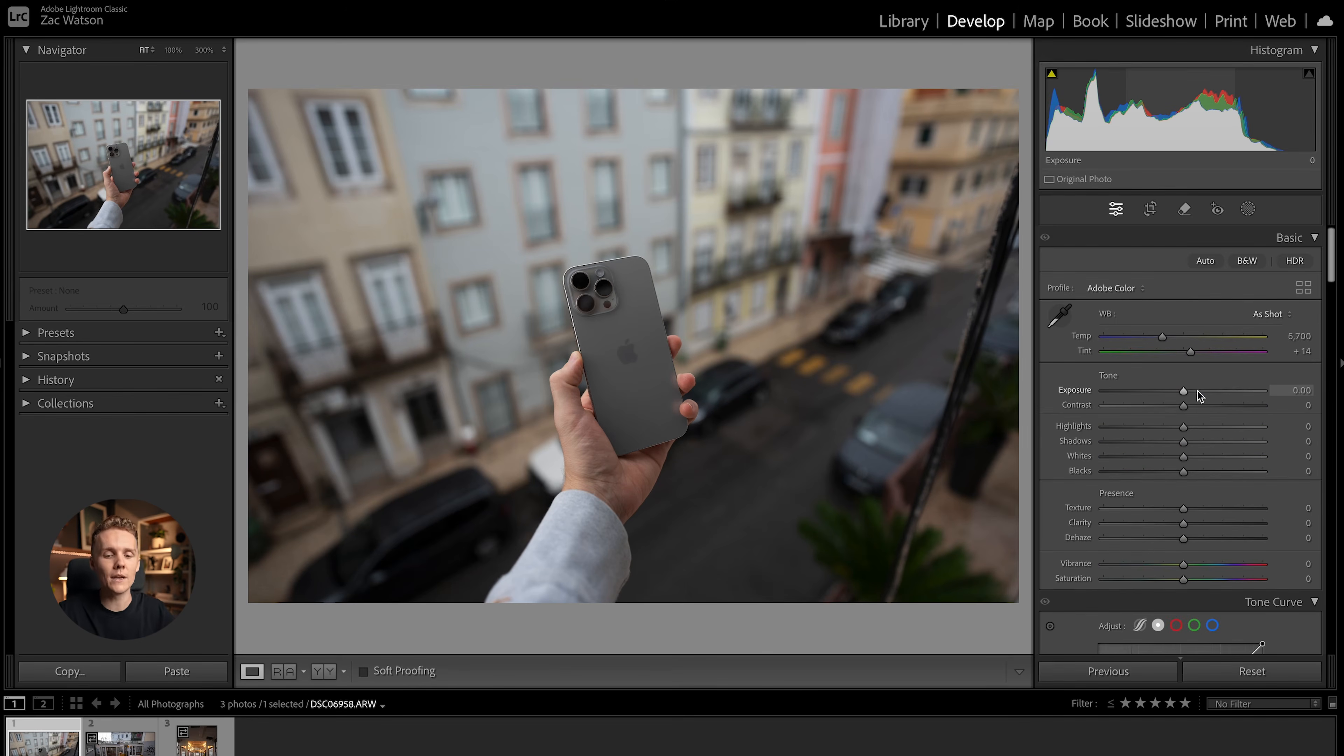
pyautogui.moveTo(1213, 394); pyautogui.dragTo(1226, 389)
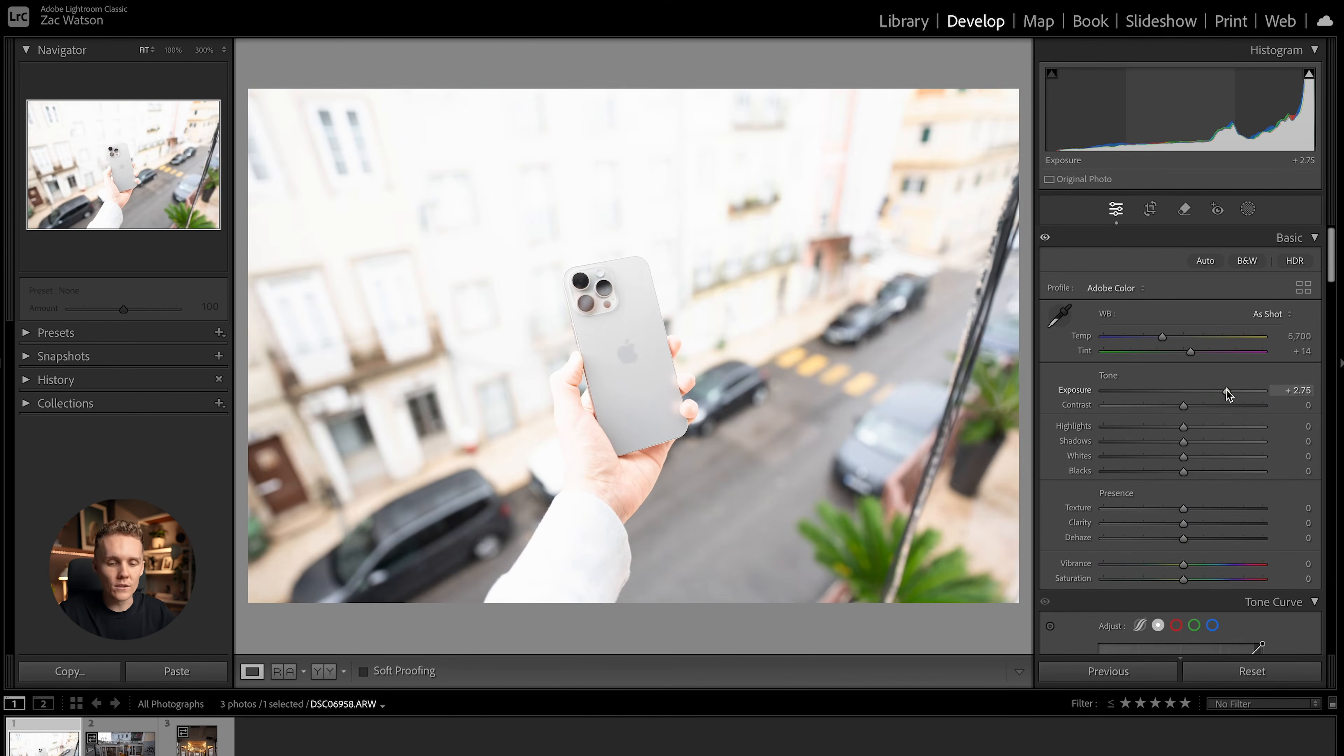
pyautogui.doubleClick(1226, 389)
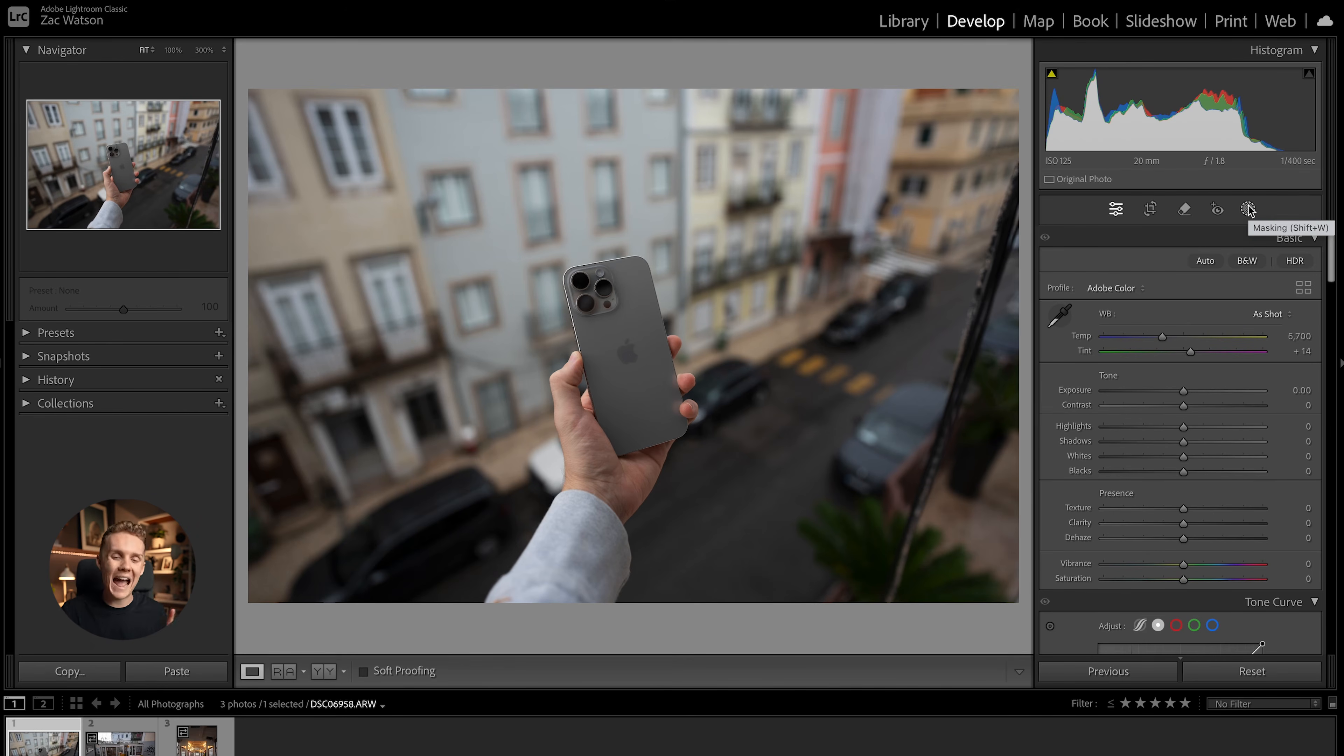
# Step: Open the Crop & Straighten tool on the phone photo
pyautogui.click(1152, 207)
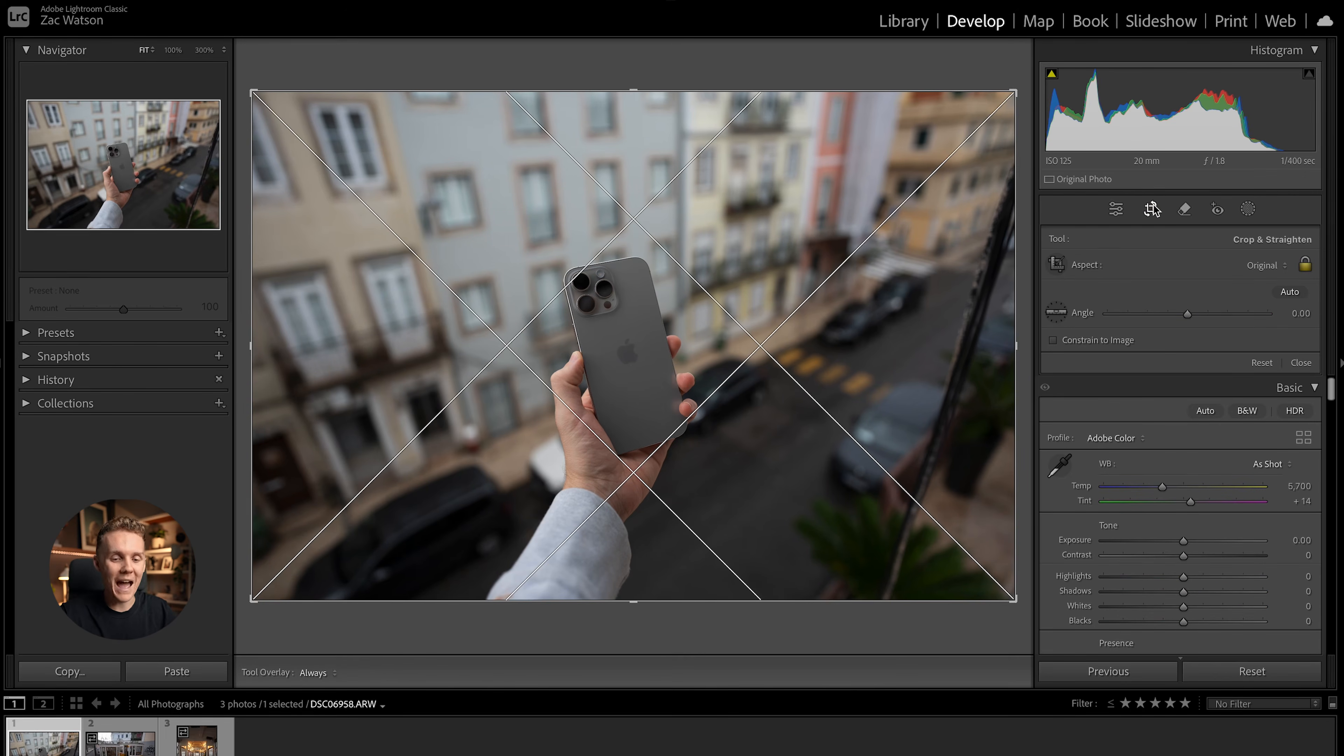
pyautogui.click(1154, 209)
pyautogui.click(1153, 209)
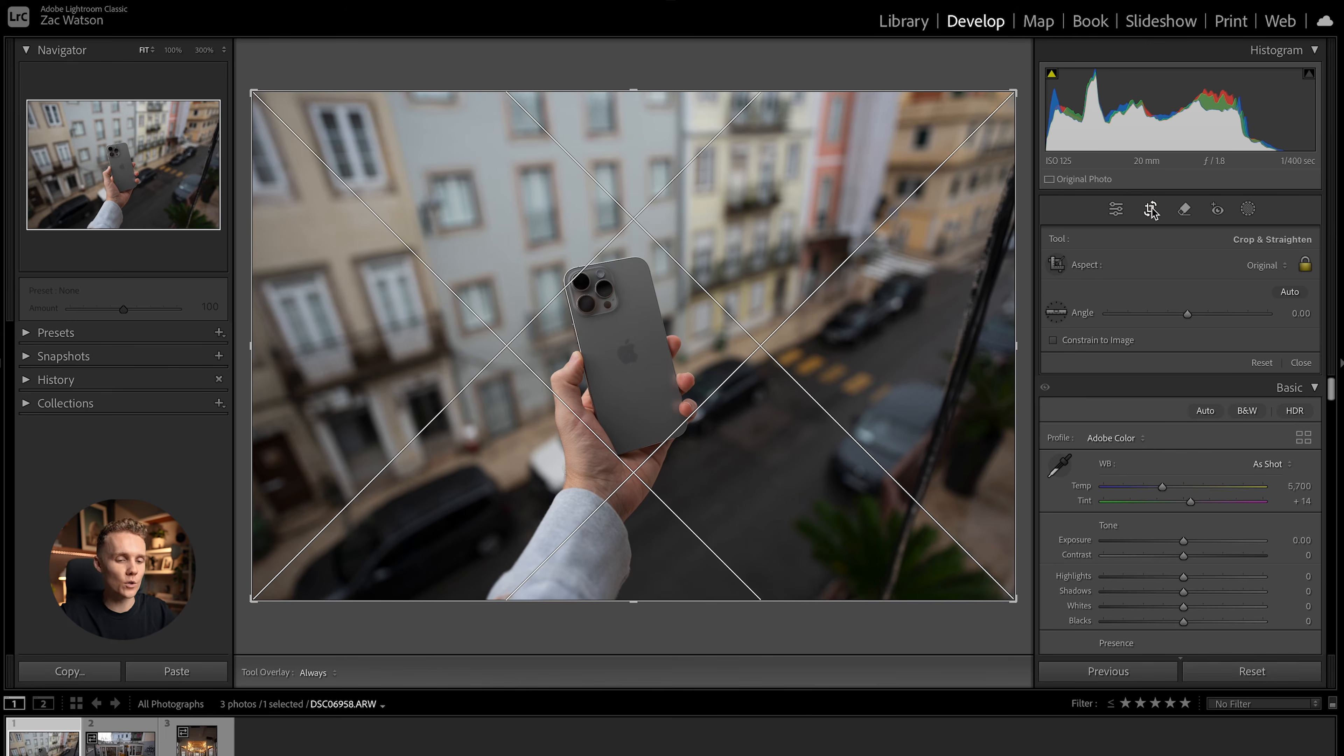
# Step: Add the second photo to the selection and reopen the Crop & Straighten tool on the phone photo
pyautogui.click(1152, 209)
pyautogui.hotkey('shift', 'Right')
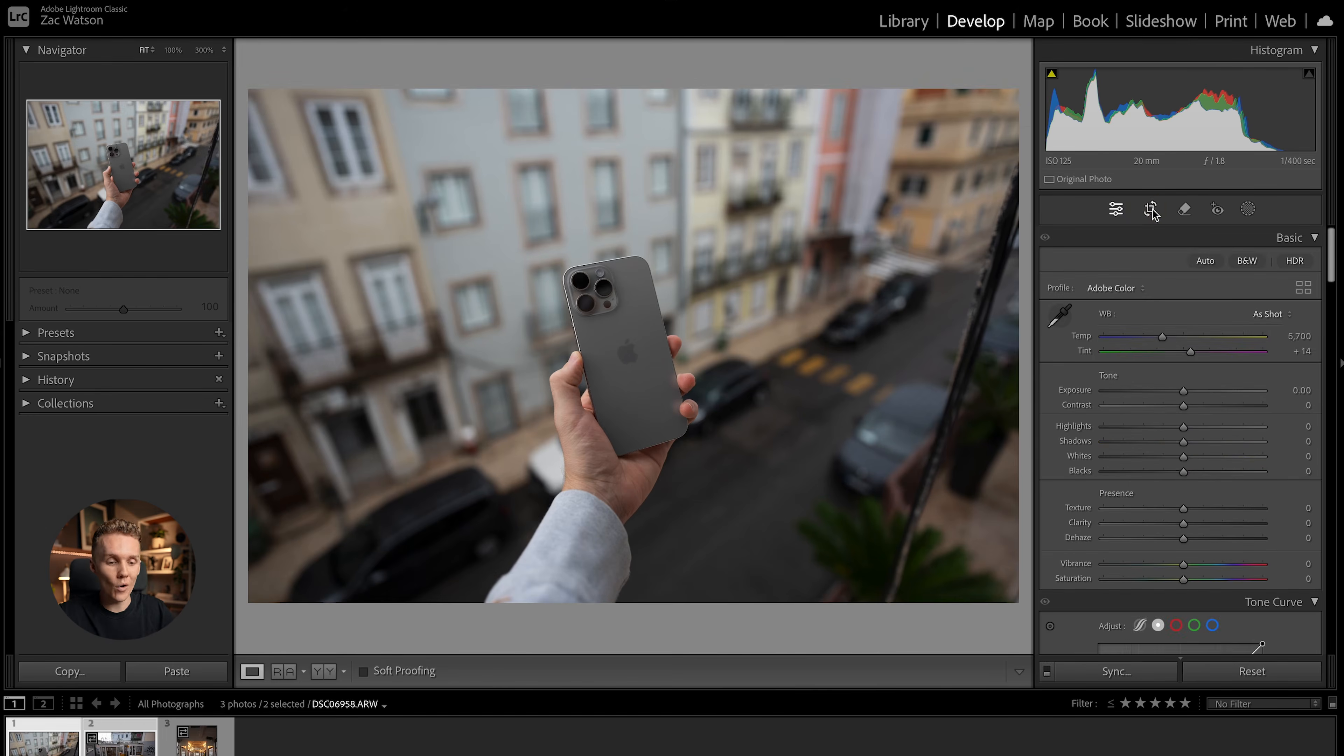
pyautogui.click(1152, 210)
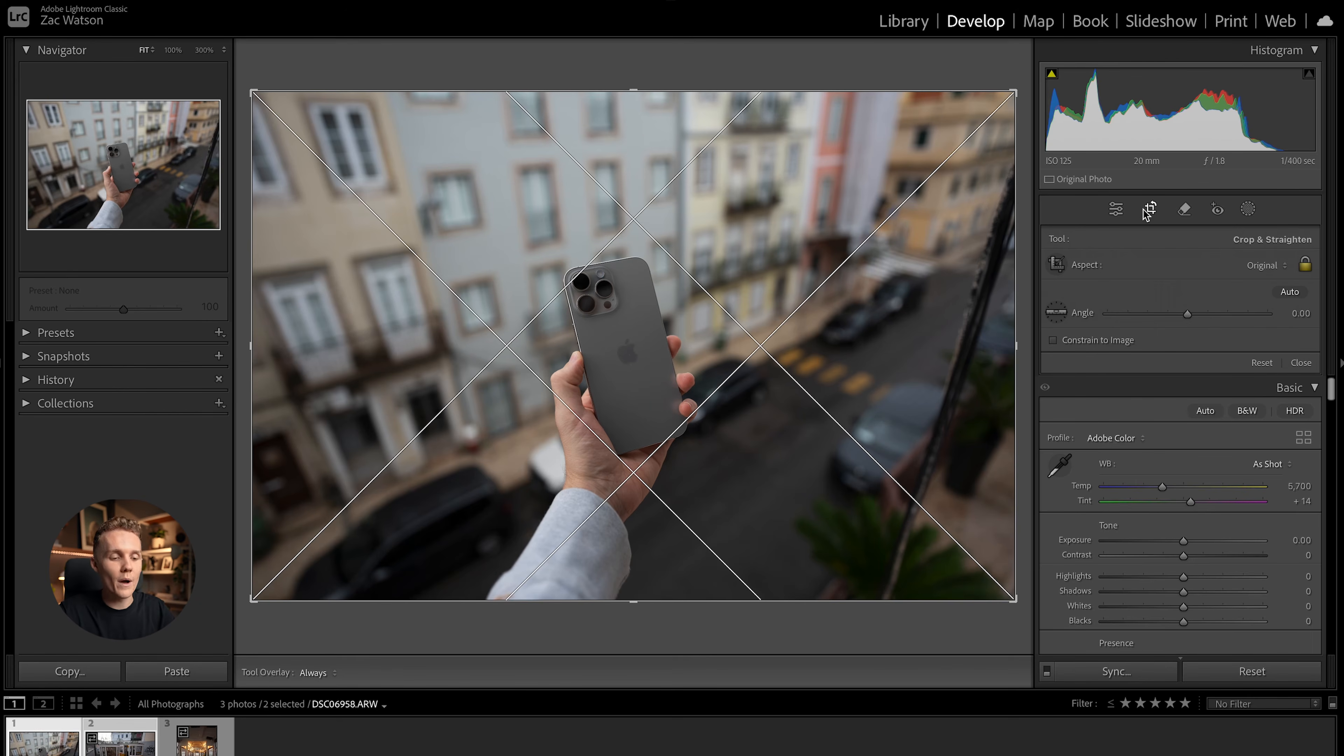
# Step: Cycle through the crop guide overlays, including the centre cross and fine grid, and return to the diagonal lines
pyautogui.press('o')
pyautogui.press('o')
pyautogui.press('o')
pyautogui.press('o')
pyautogui.press('o')
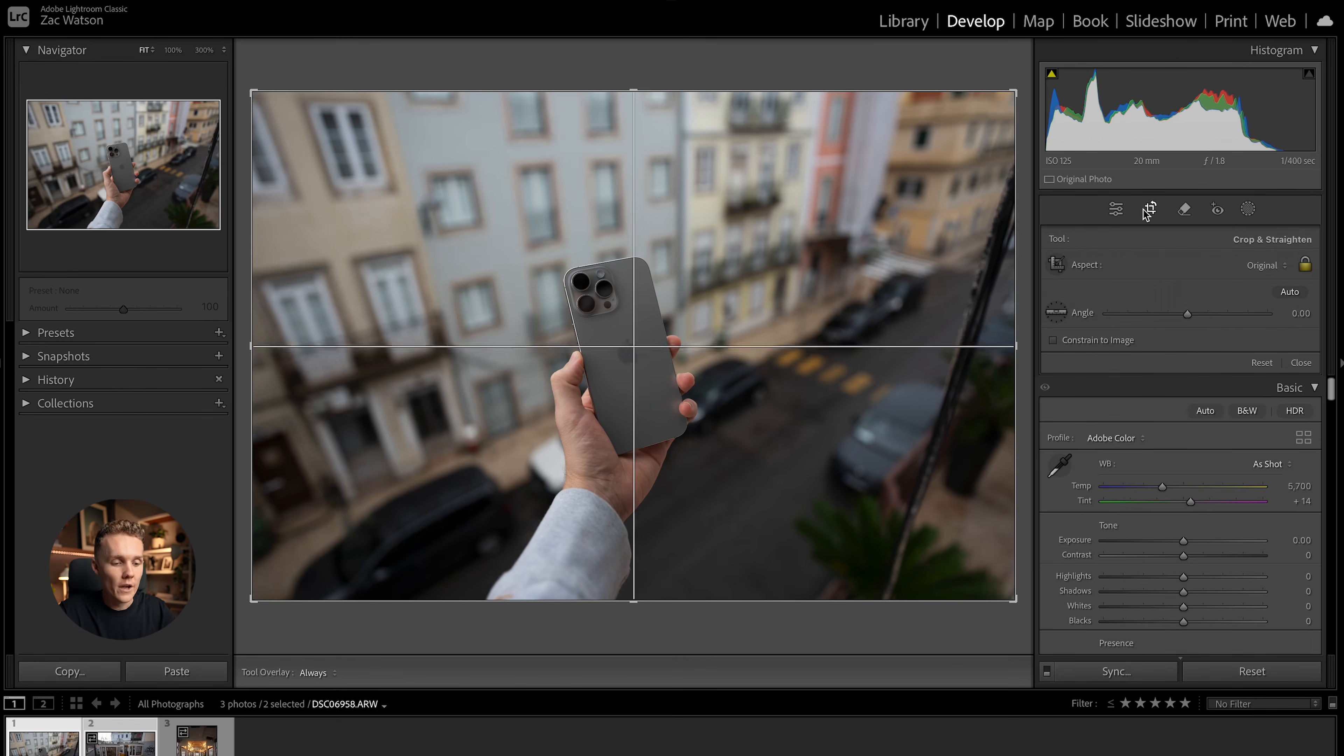
pyautogui.press('o')
pyautogui.press('o')
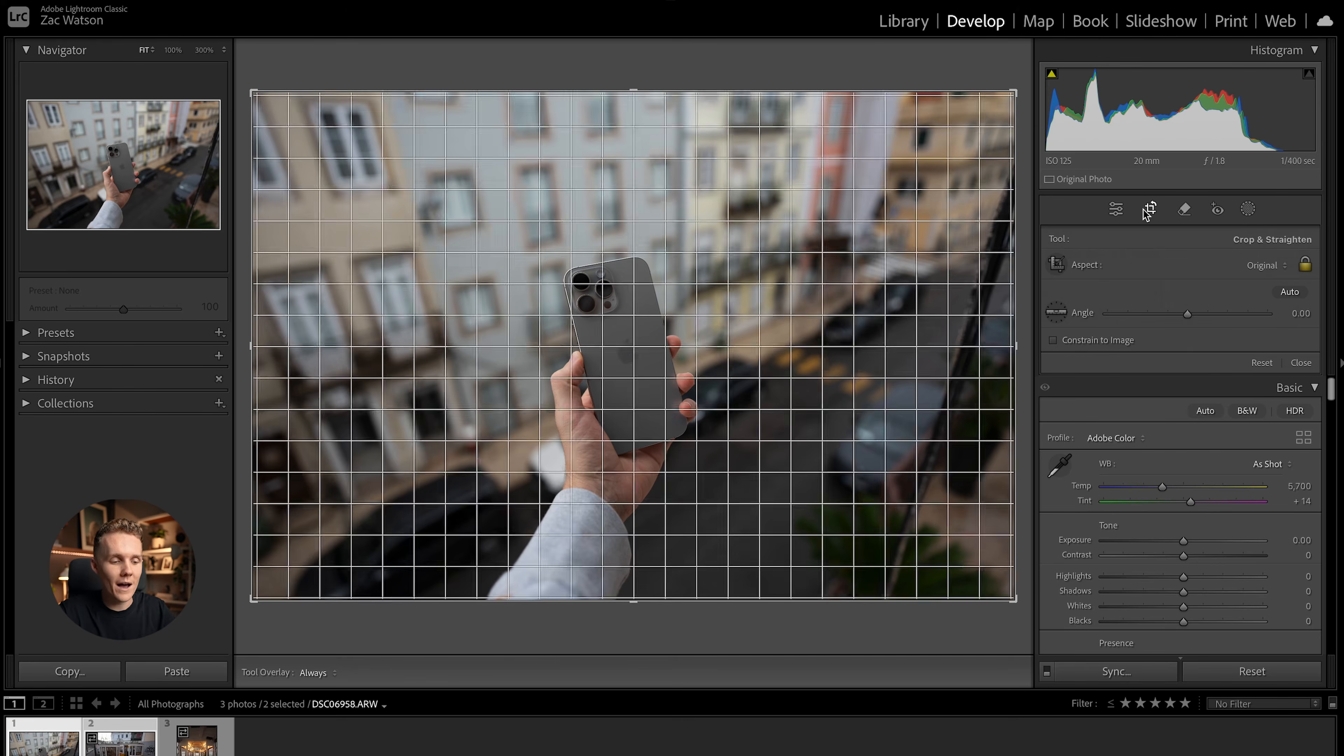
pyautogui.press('o')
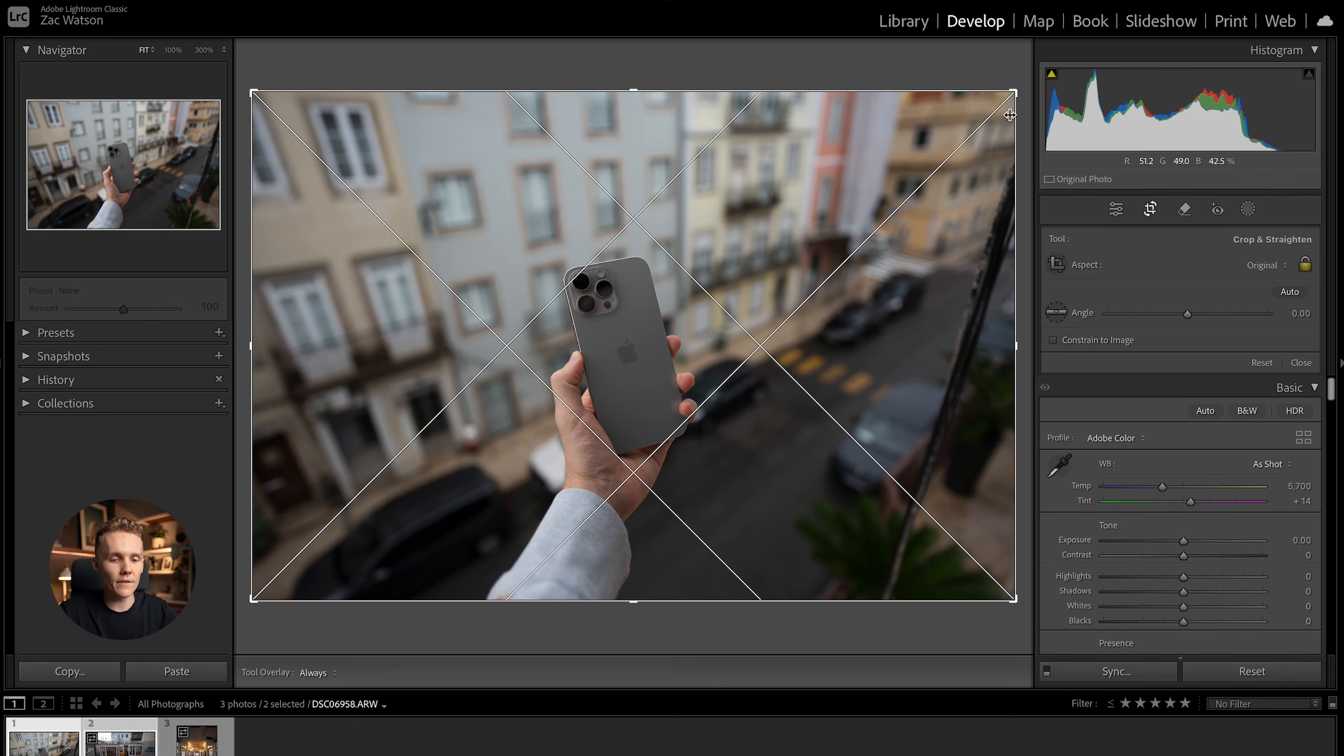
# Step: Tighten the crop around the hand and phone from its corner and edges, keeping the original aspect ratio
pyautogui.moveTo(1014, 92); pyautogui.dragTo(938, 133)
pyautogui.moveTo(815, 219); pyautogui.dragTo(741, 259)
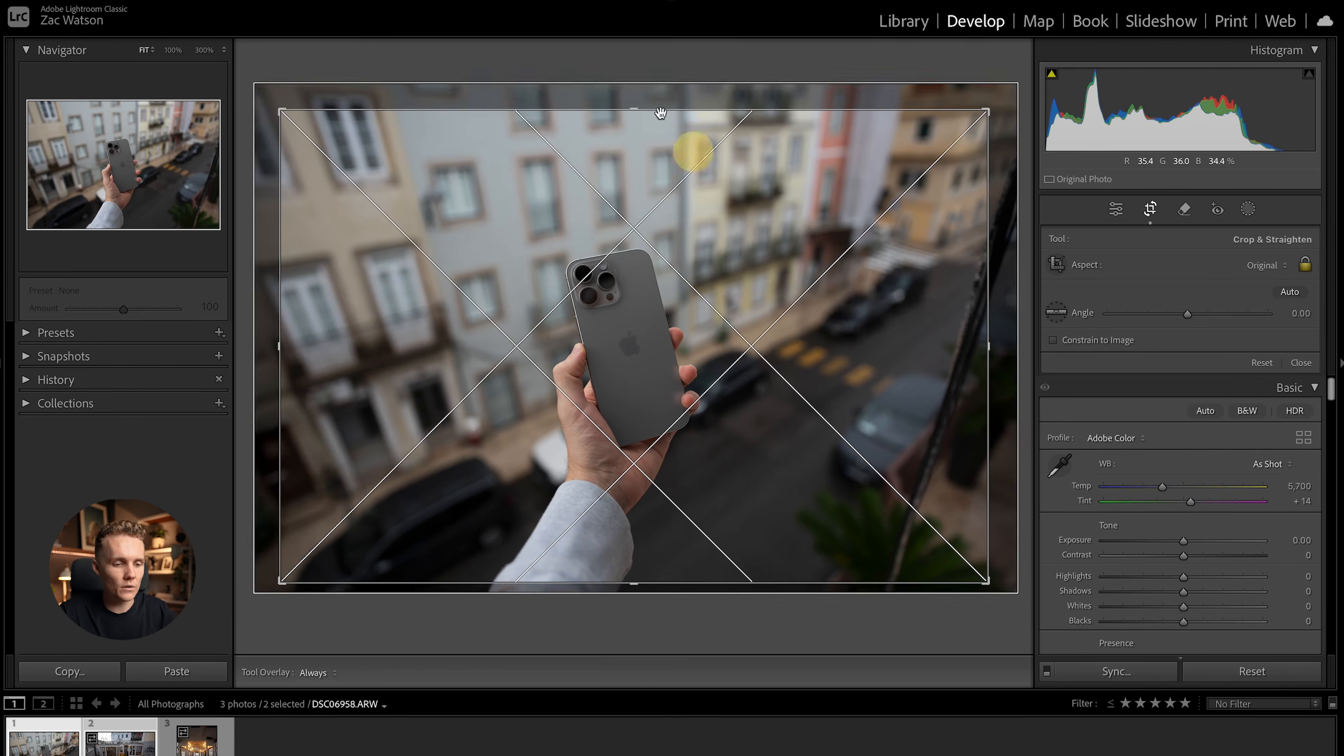
pyautogui.moveTo(630, 108); pyautogui.dragTo(633, 132)
pyautogui.moveTo(654, 286)
pyautogui.mouseDown()
pyautogui.moveTo(666, 337)
pyautogui.moveTo(659, 309)
pyautogui.mouseUp()
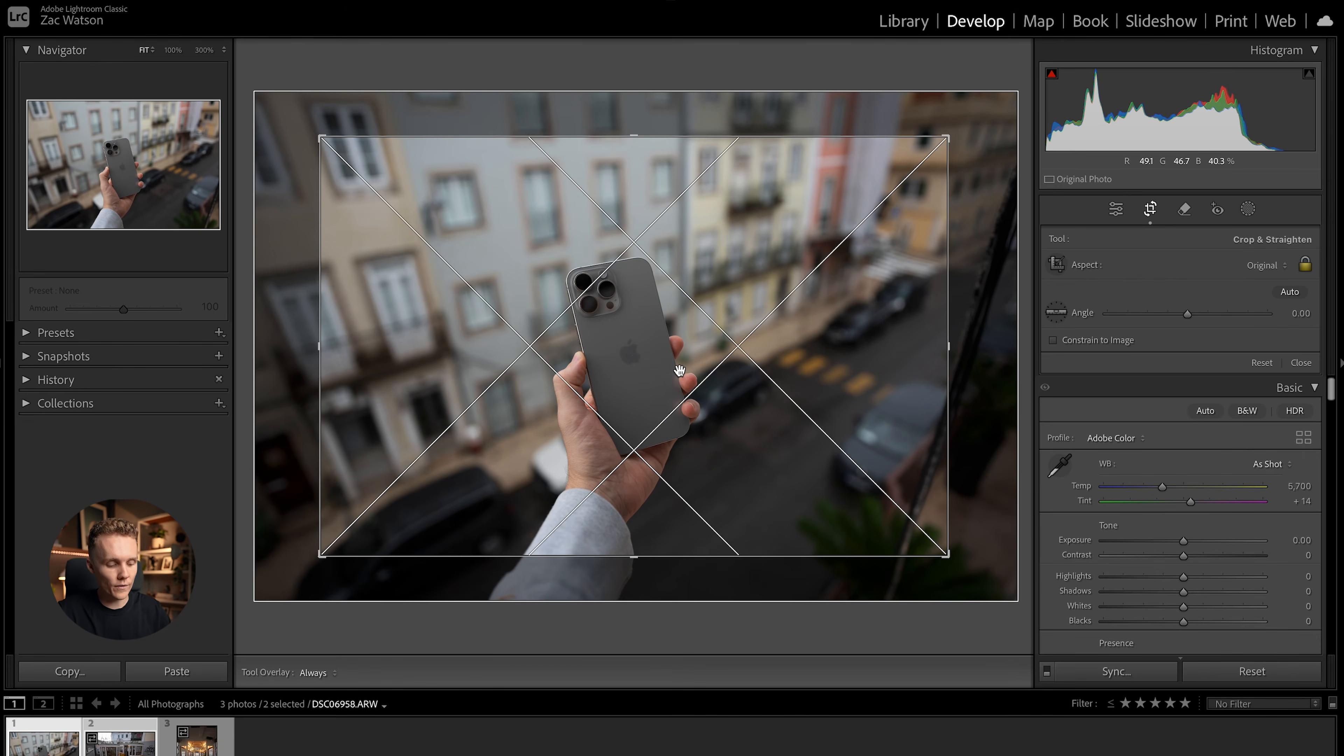
pyautogui.press('alt')
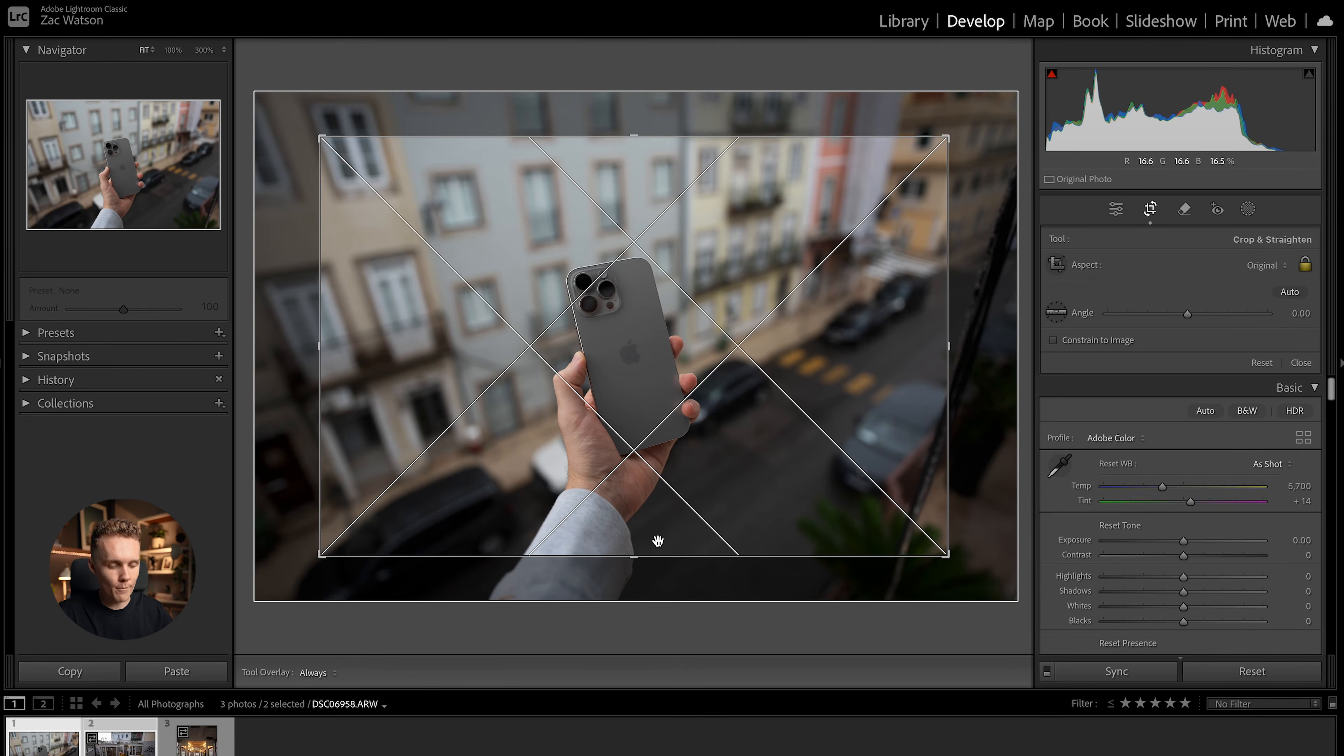
pyautogui.moveTo(634, 553); pyautogui.dragTo(658, 529)
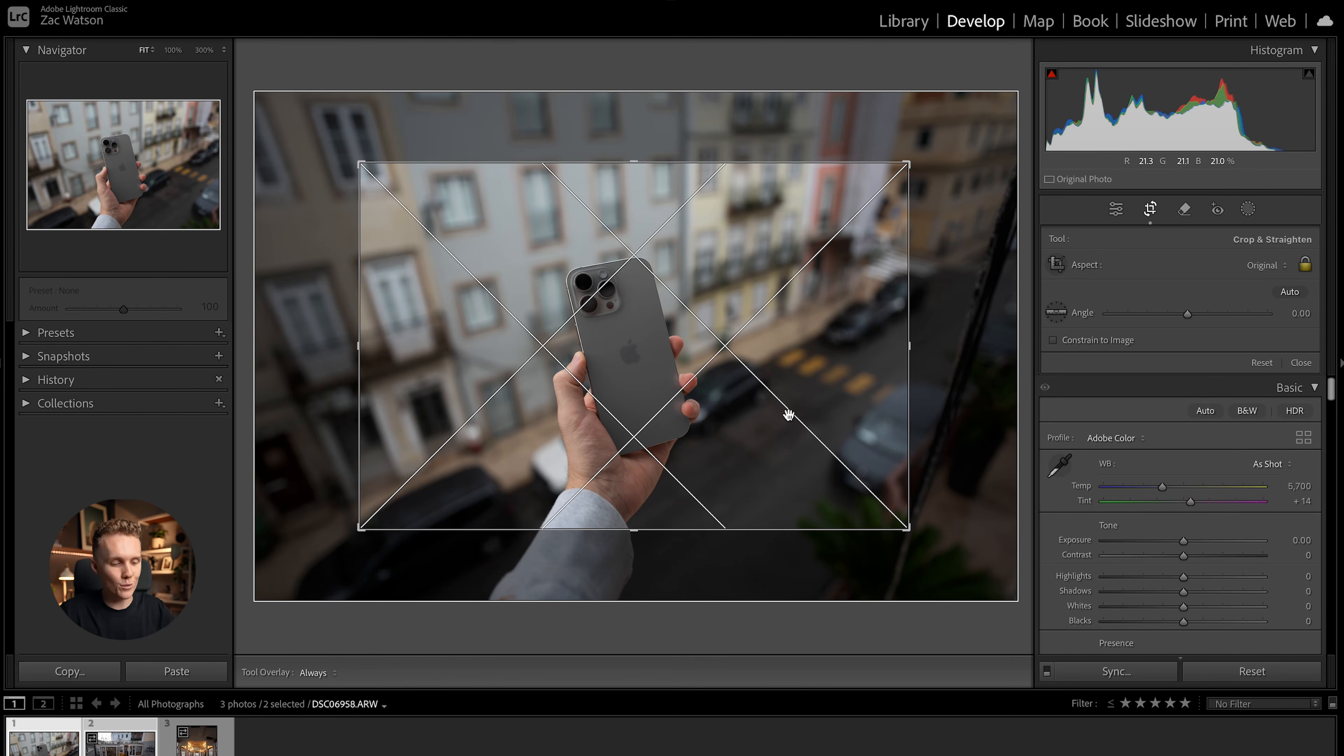
# Step: Toggle the crop between landscape and portrait orientation, finishing with a full-height portrait crop centred on the phone
pyautogui.press('x')
pyautogui.press('x')
pyautogui.press('x')
pyautogui.press('x')
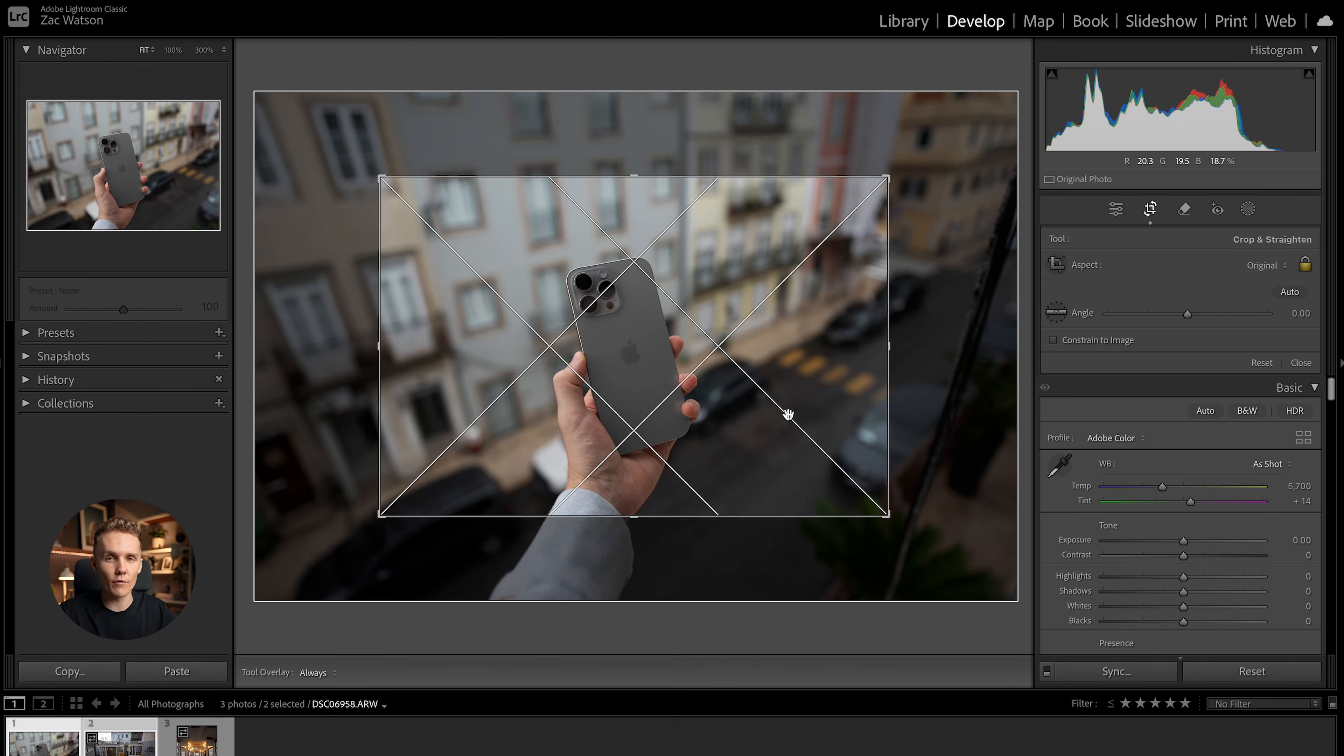
pyautogui.press('x')
pyautogui.press('x')
pyautogui.press('x')
pyautogui.press('x')
pyautogui.press('x')
pyautogui.press('x')
pyautogui.press('x')
pyautogui.press('x')
pyautogui.press('x')
pyautogui.press('x')
pyautogui.press('x')
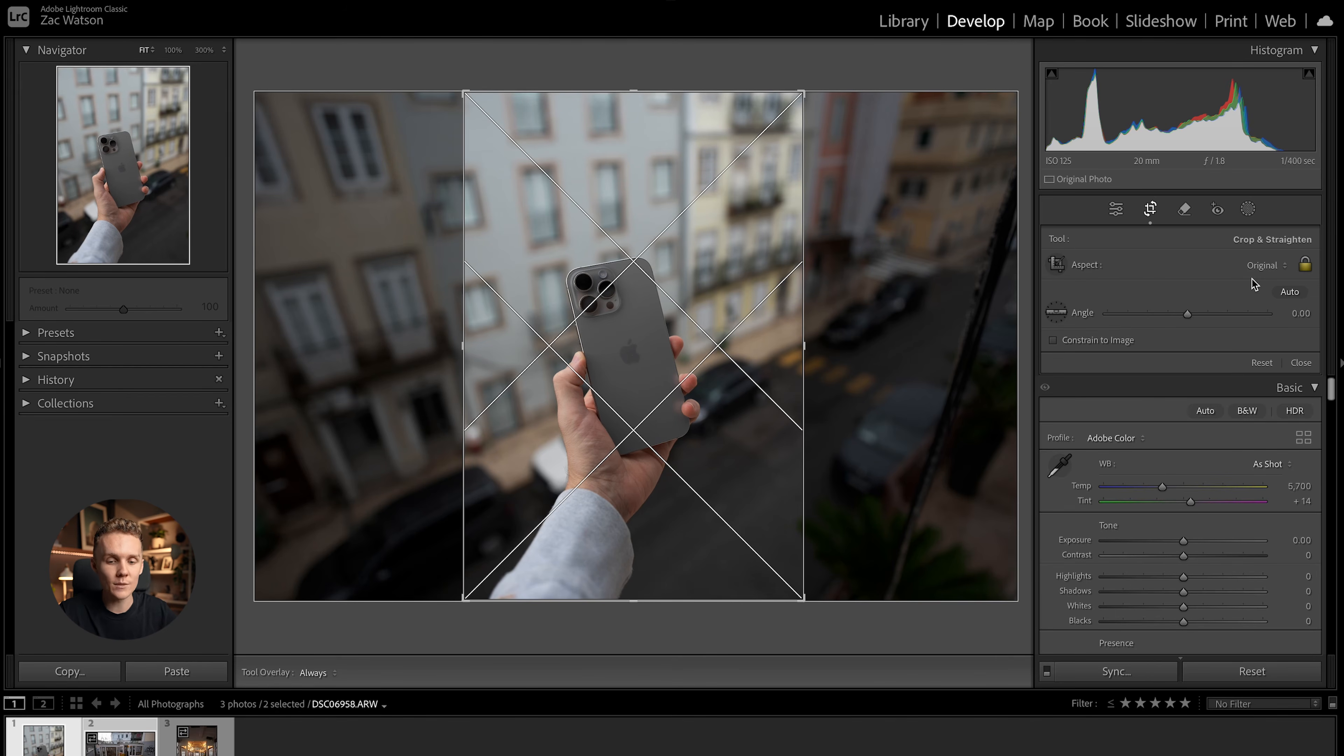
# Step: Try a smaller freeform crop on the phone photo with the aspect ratio unlocked, and undo it
pyautogui.click(1278, 265)
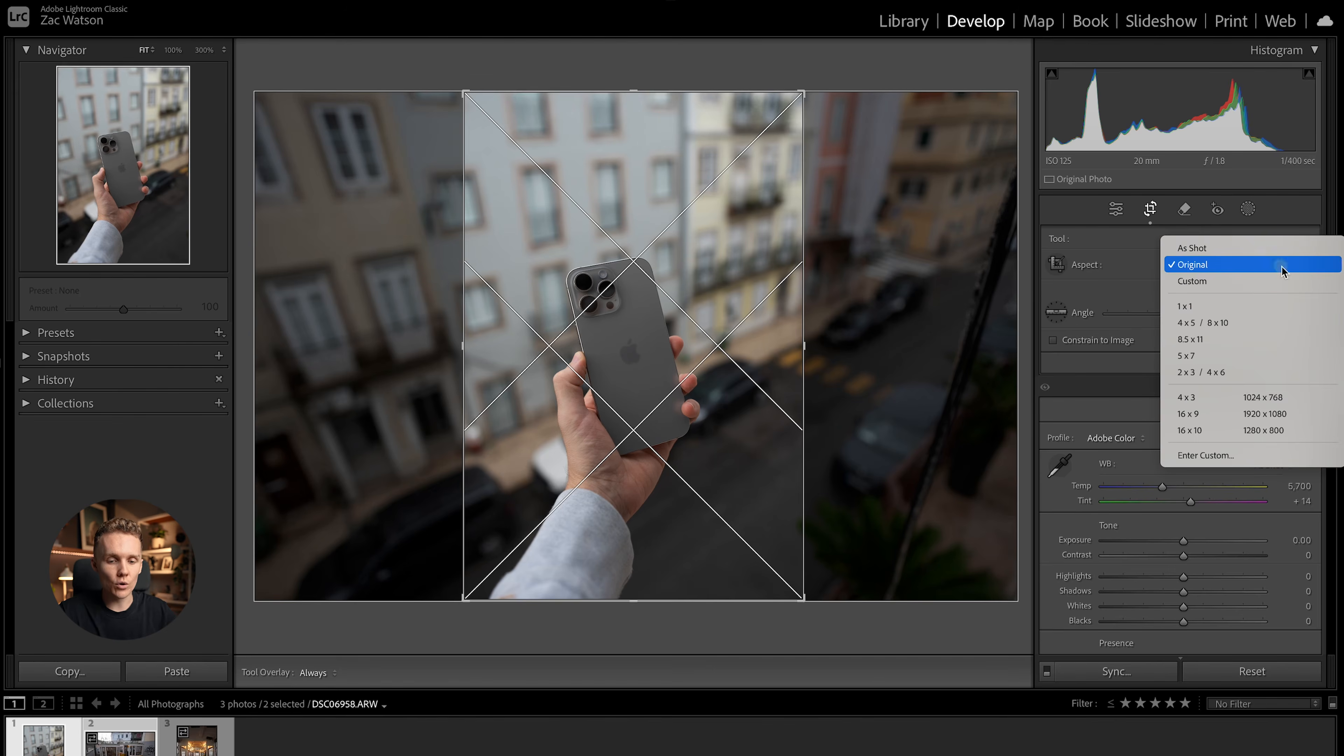
pyautogui.click(1183, 265)
pyautogui.click(1302, 265)
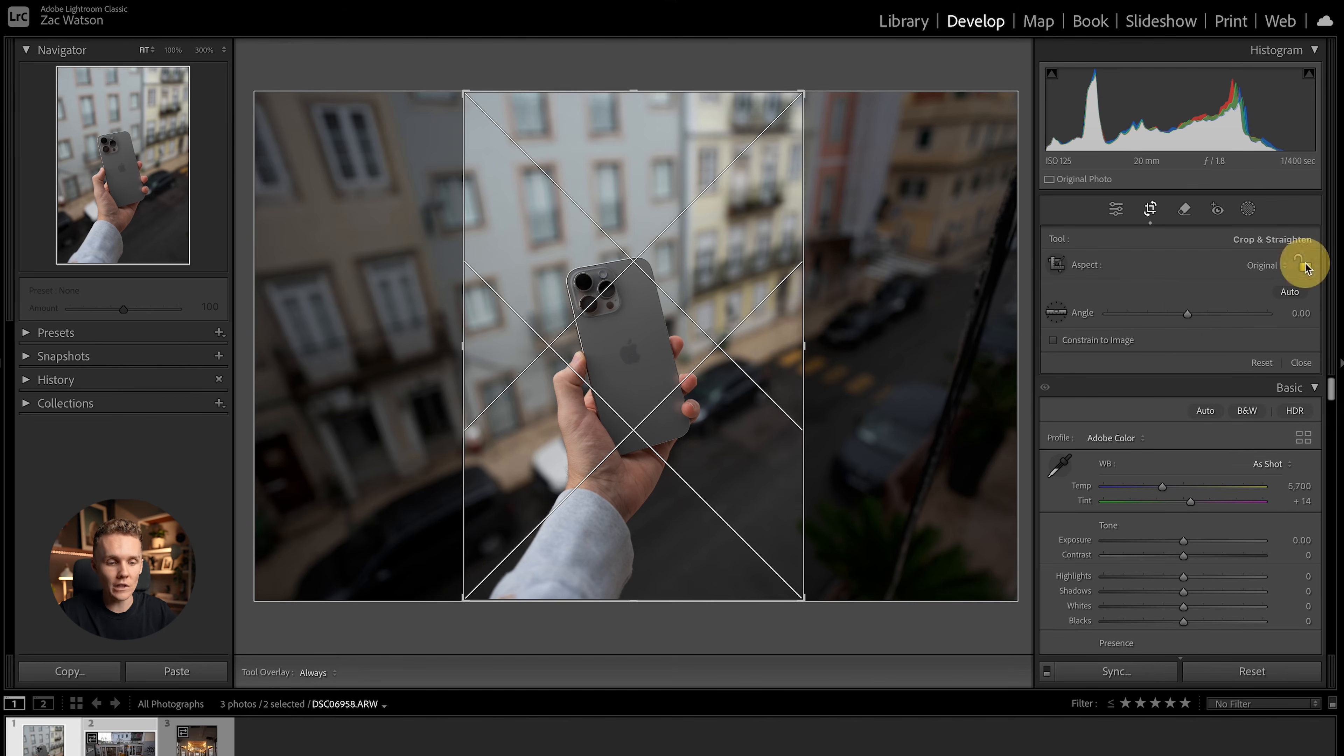
pyautogui.moveTo(802, 94); pyautogui.dragTo(779, 115)
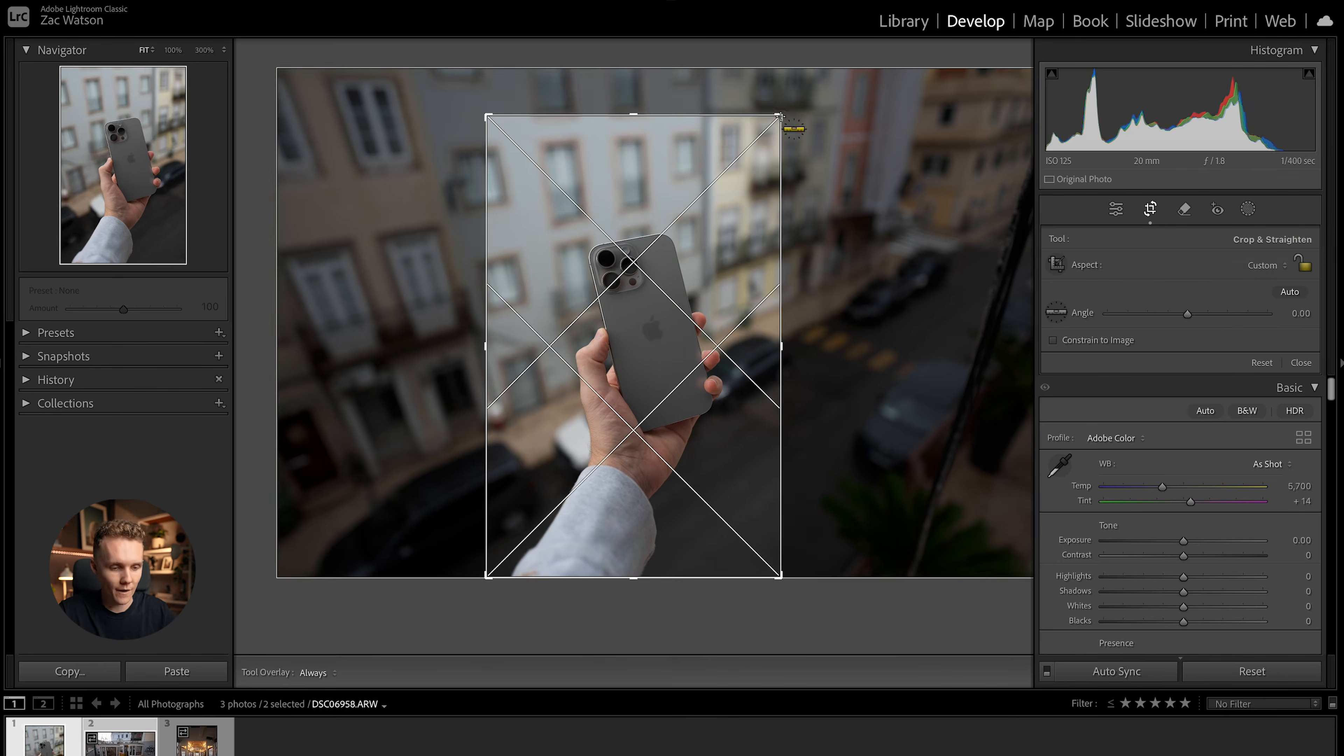
pyautogui.hotkey('ctrl', 'z')
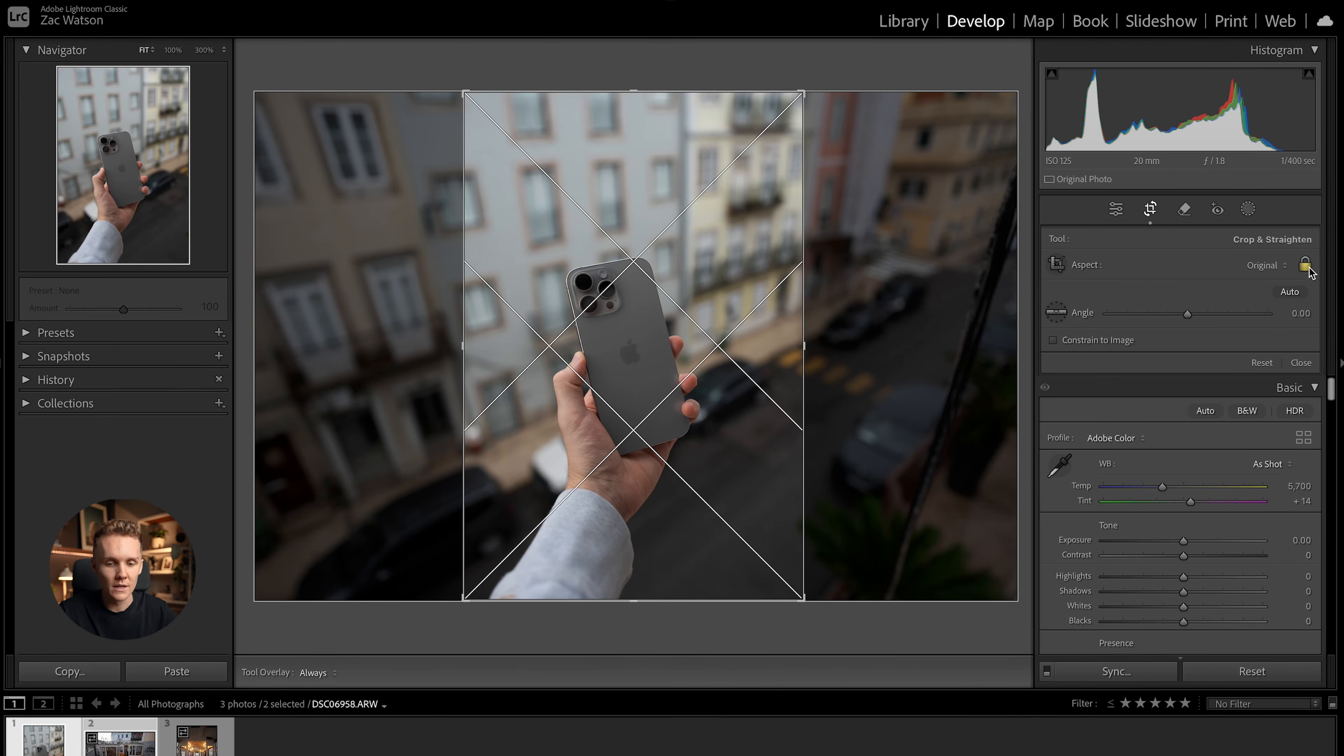
# Step: Set a custom crop aspect ratio of 2.35 x 1 for the phone photo
pyautogui.click(1271, 271)
pyautogui.click(1281, 266)
pyautogui.click(1277, 266)
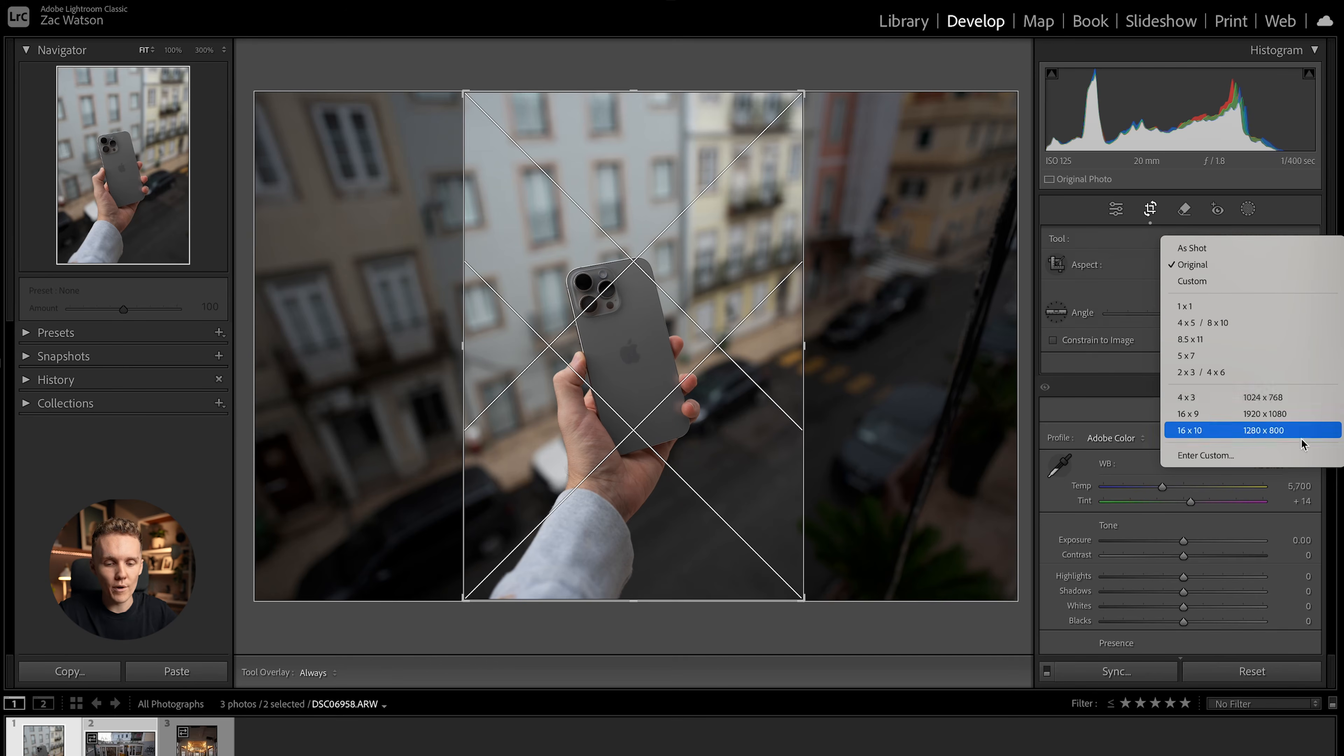
pyautogui.click(1213, 457)
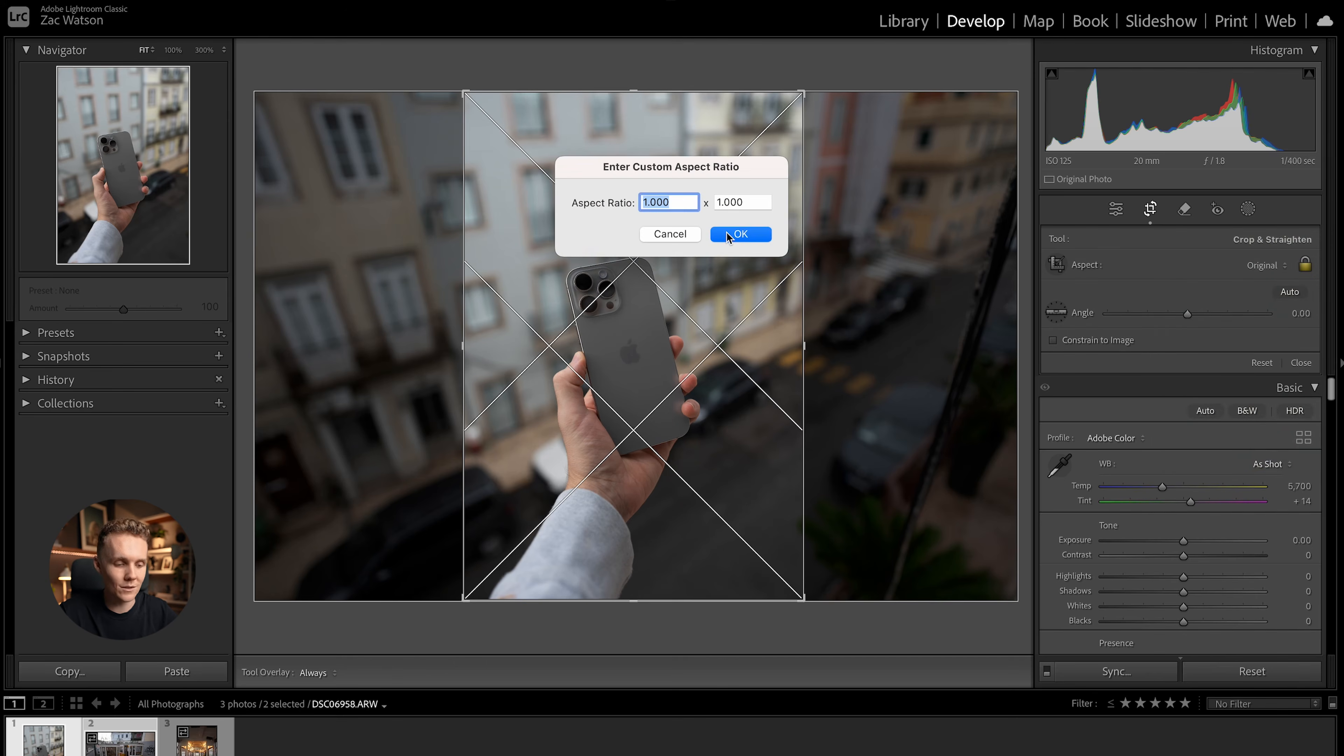
pyautogui.write('2.35')
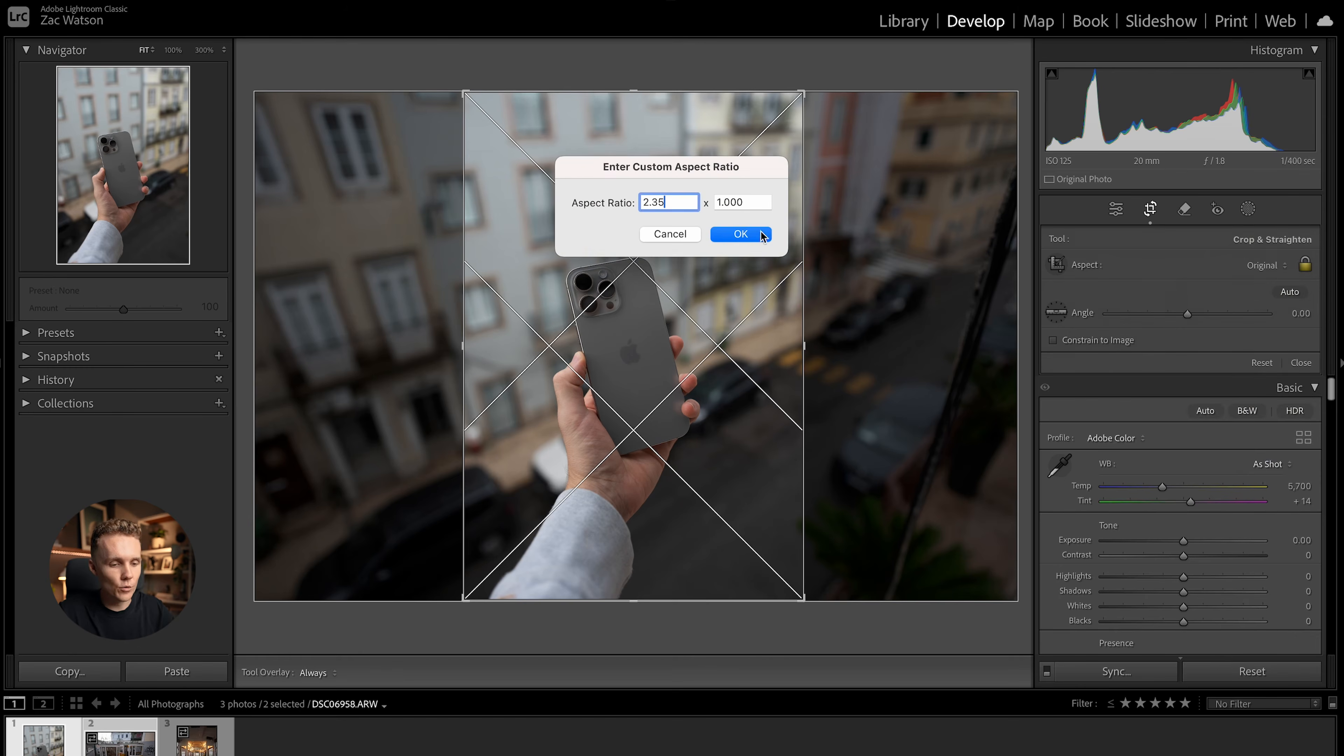
pyautogui.click(740, 234)
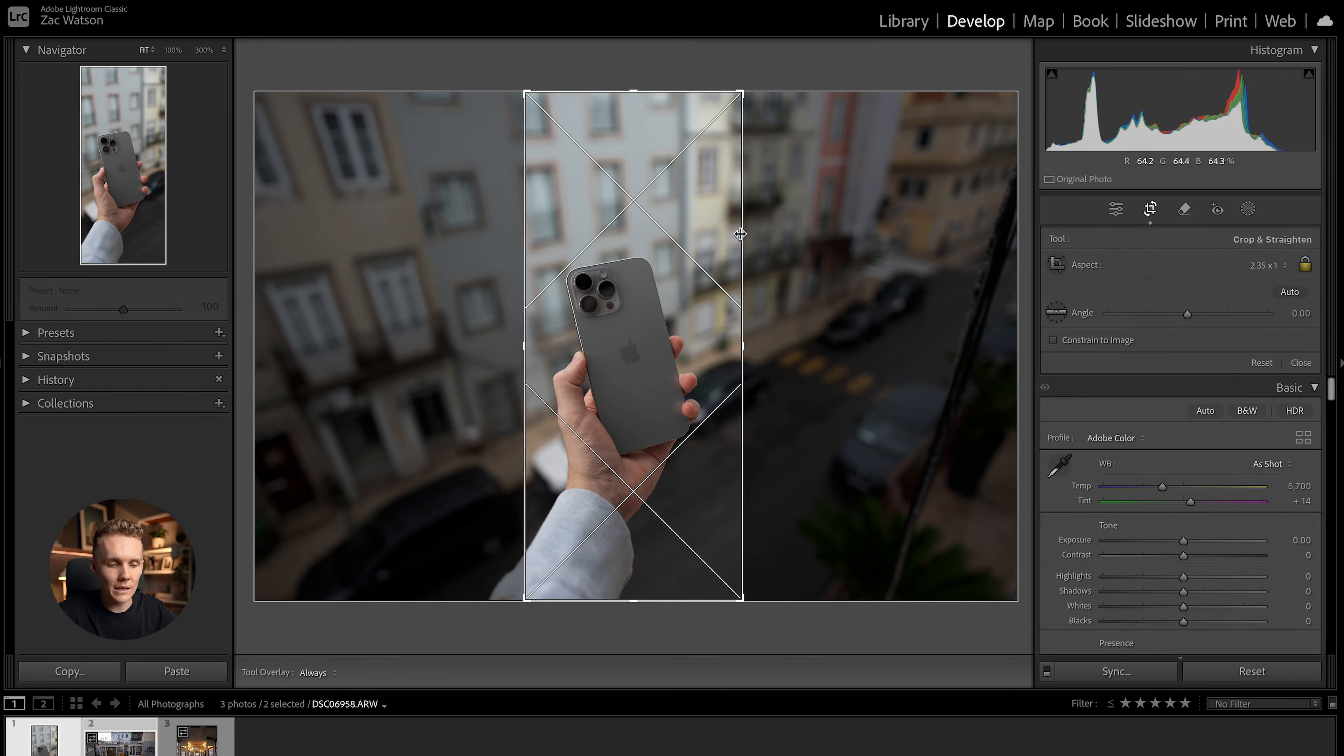
# Step: Turn the 2.35 x 1 crop to landscape, enlarge it to nearly the photo's full width, and apply it
pyautogui.press('x')
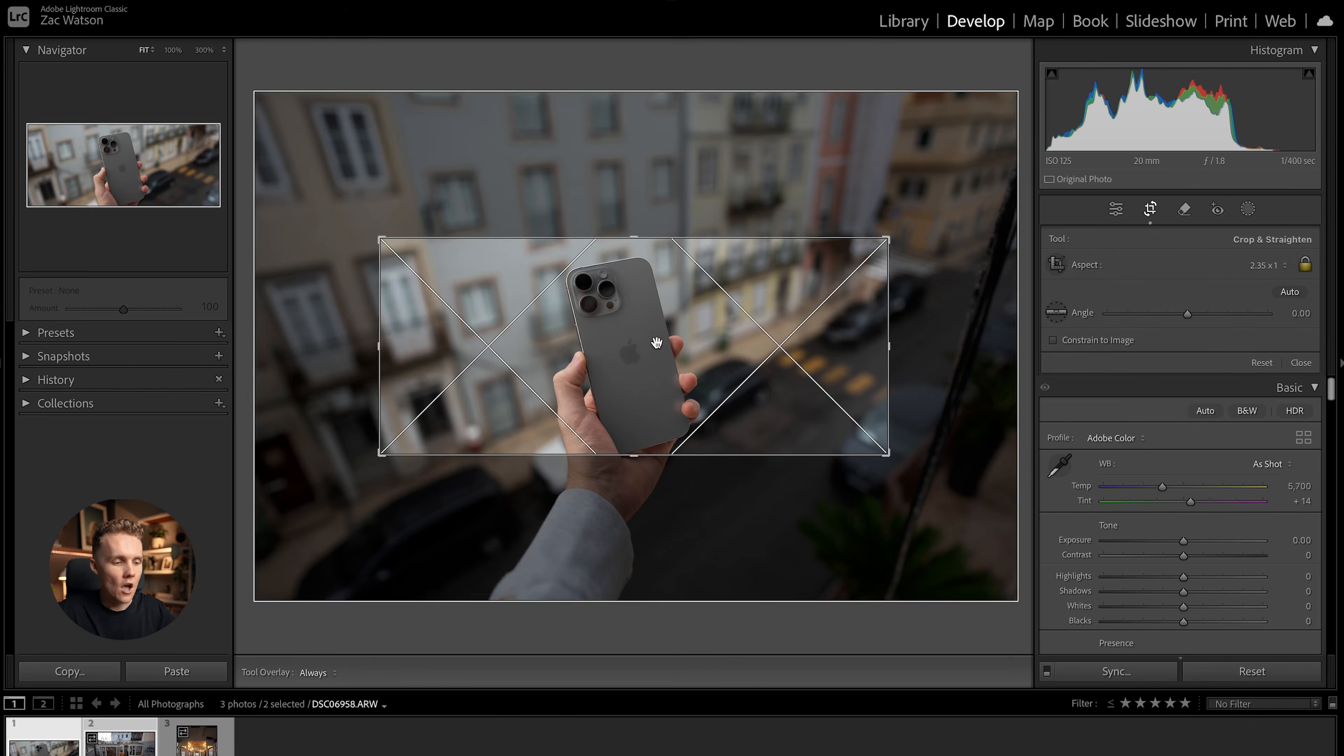
pyautogui.click(622, 240)
pyautogui.moveTo(621, 241); pyautogui.dragTo(623, 182)
pyautogui.press('Return')
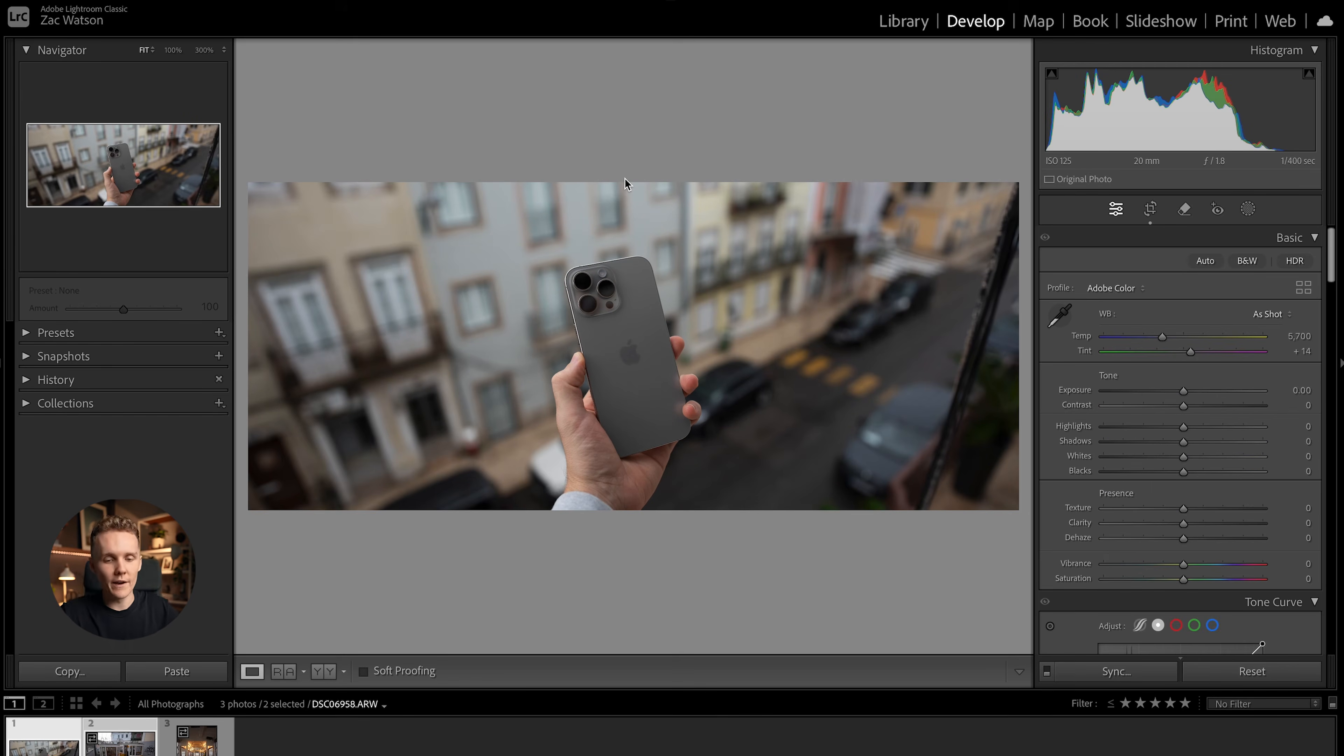
# Step: Recrop the phone photo to a 4 x 5 / 8 x 10 portrait spanning the full image height, and apply it
pyautogui.click(1150, 209)
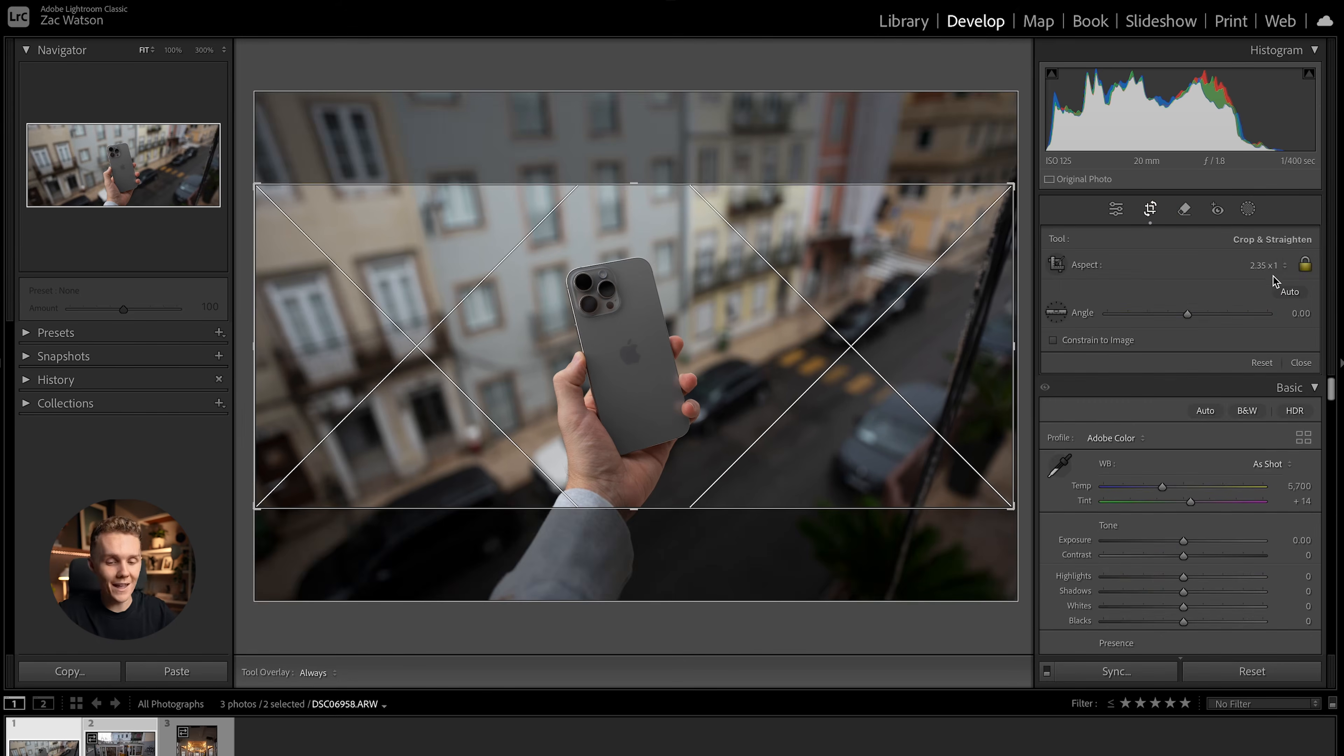
pyautogui.click(1268, 265)
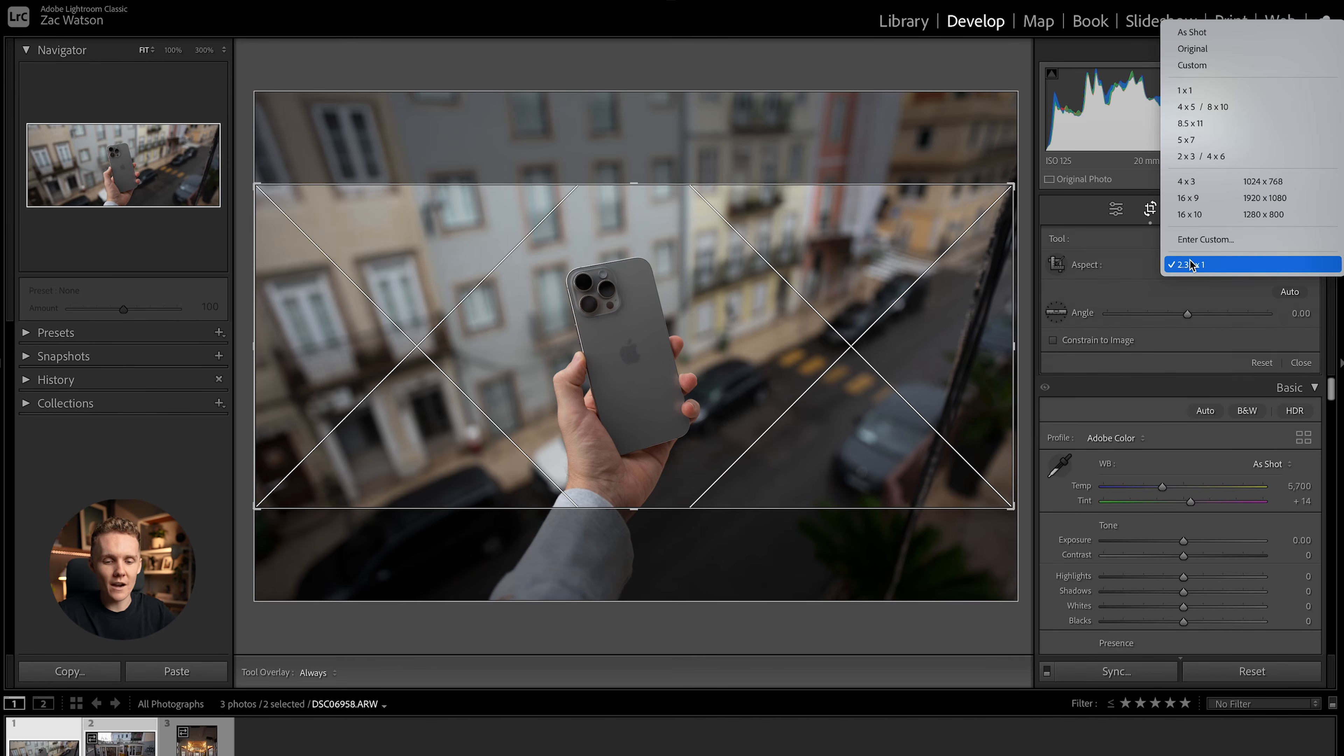
pyautogui.press('super+z')
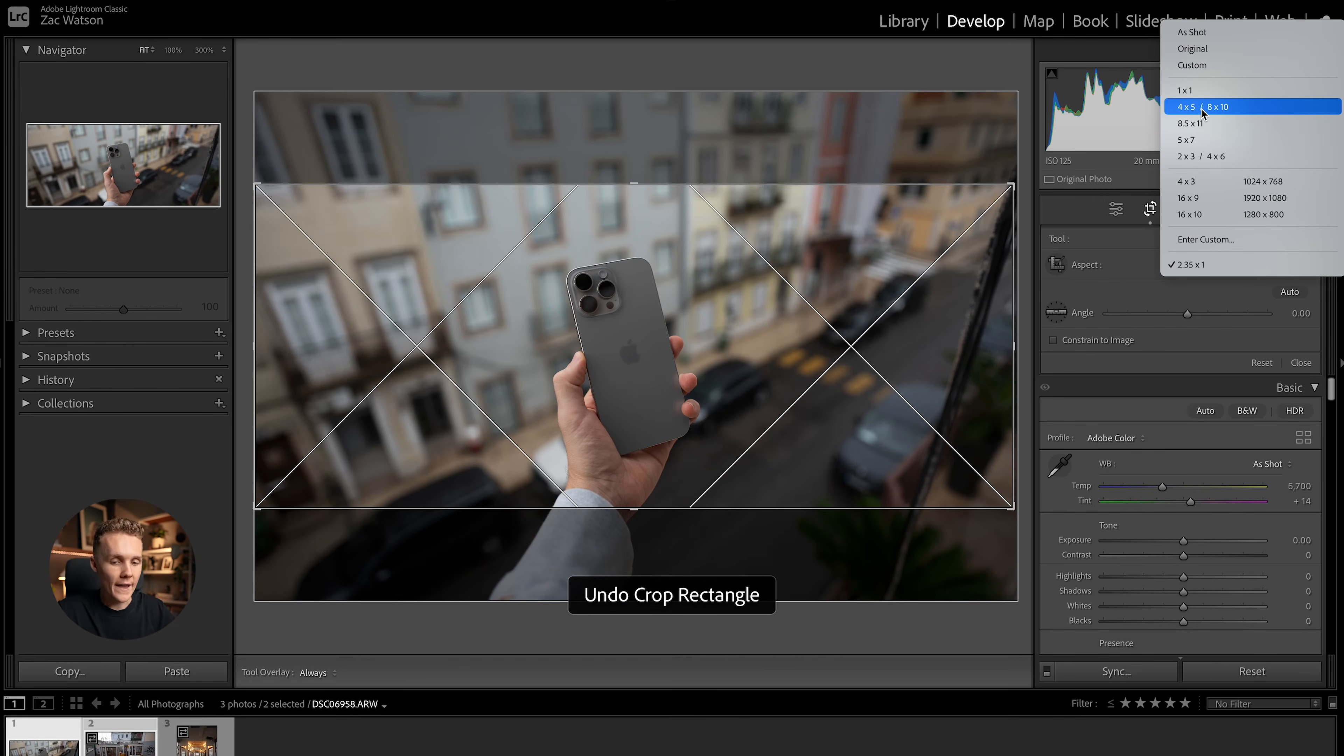
pyautogui.click(1201, 108)
pyautogui.press('x')
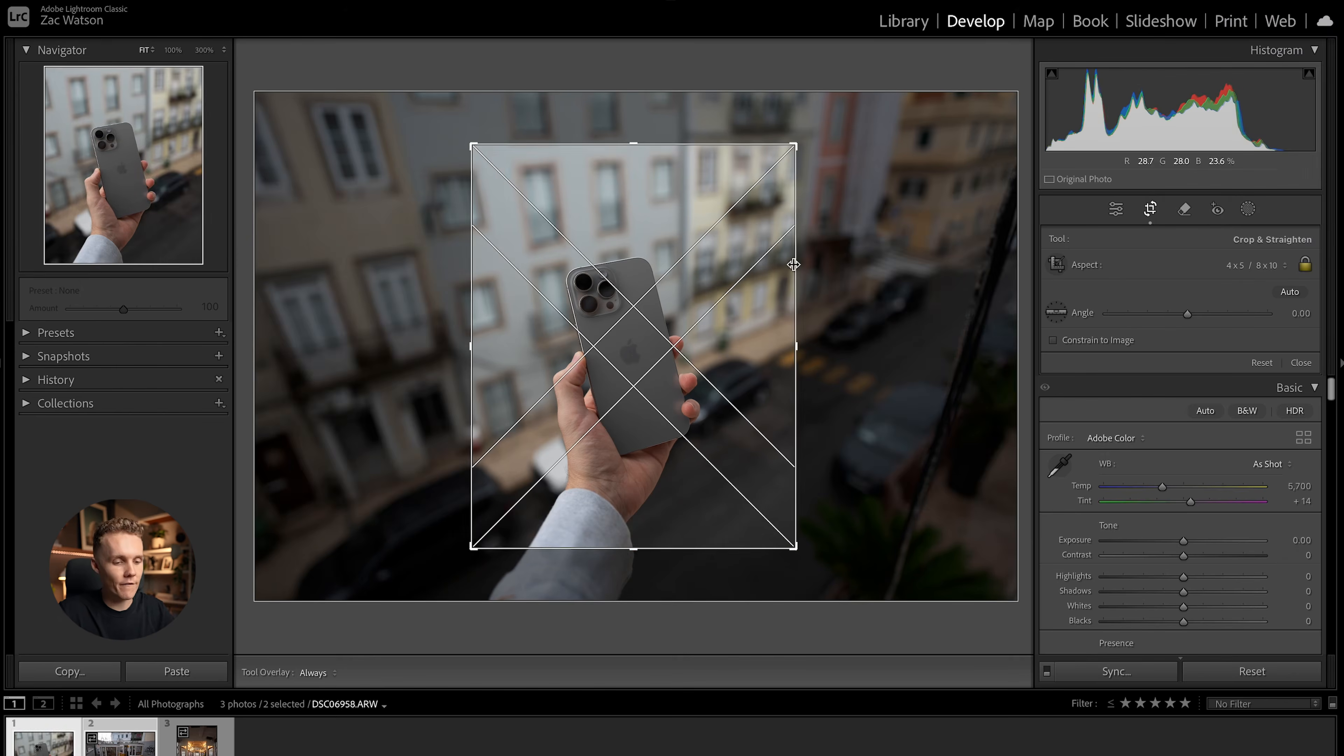
pyautogui.moveTo(636, 551); pyautogui.dragTo(634, 597)
pyautogui.press('Return')
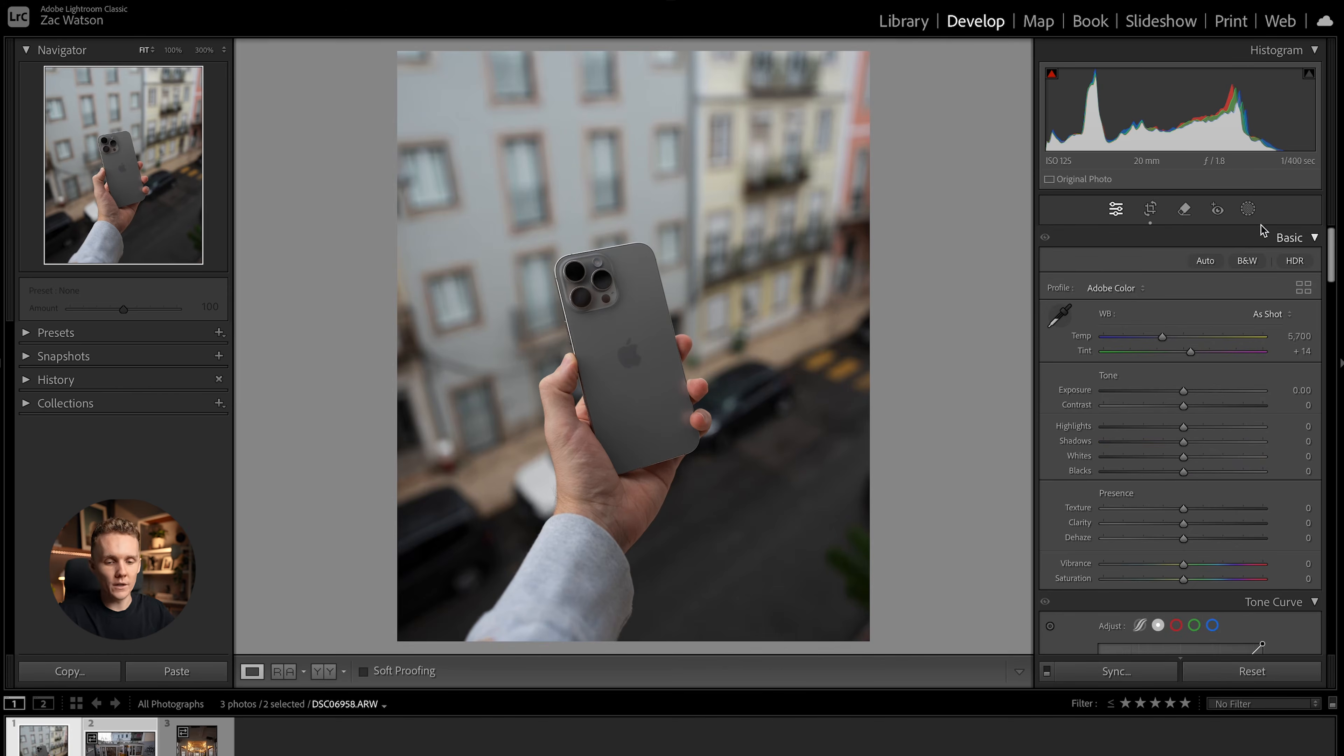
# Step: Switch to the yellow tram photo and open the Crop & Straighten tool on it
pyautogui.click(1151, 209)
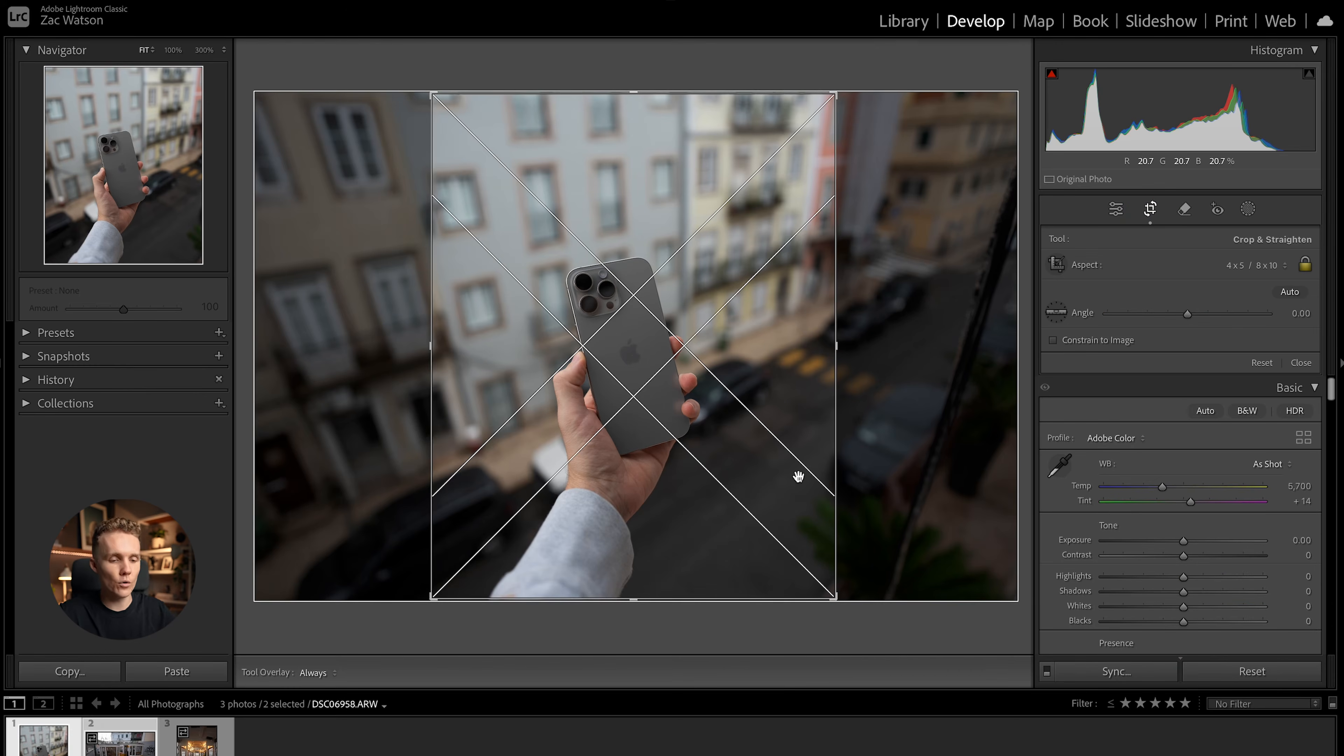
pyautogui.press('Return')
pyautogui.press('Right')
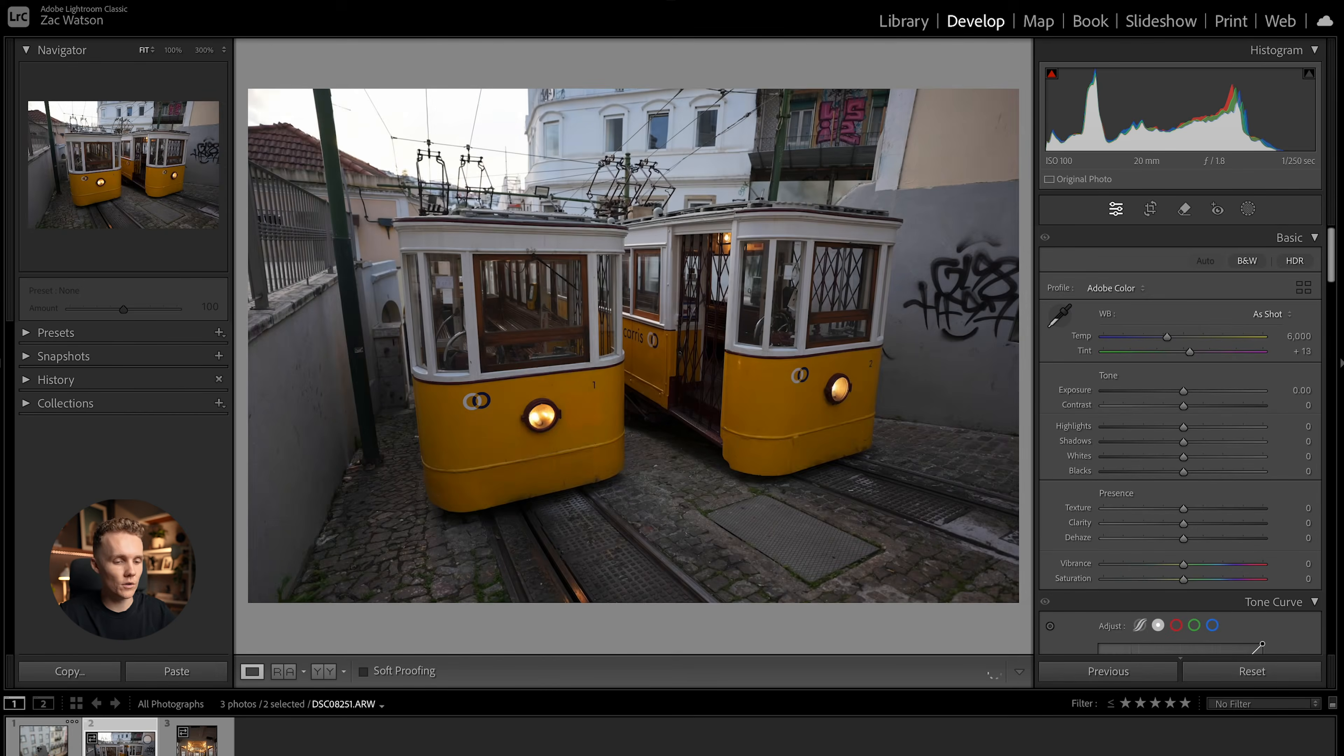
pyautogui.click(1151, 210)
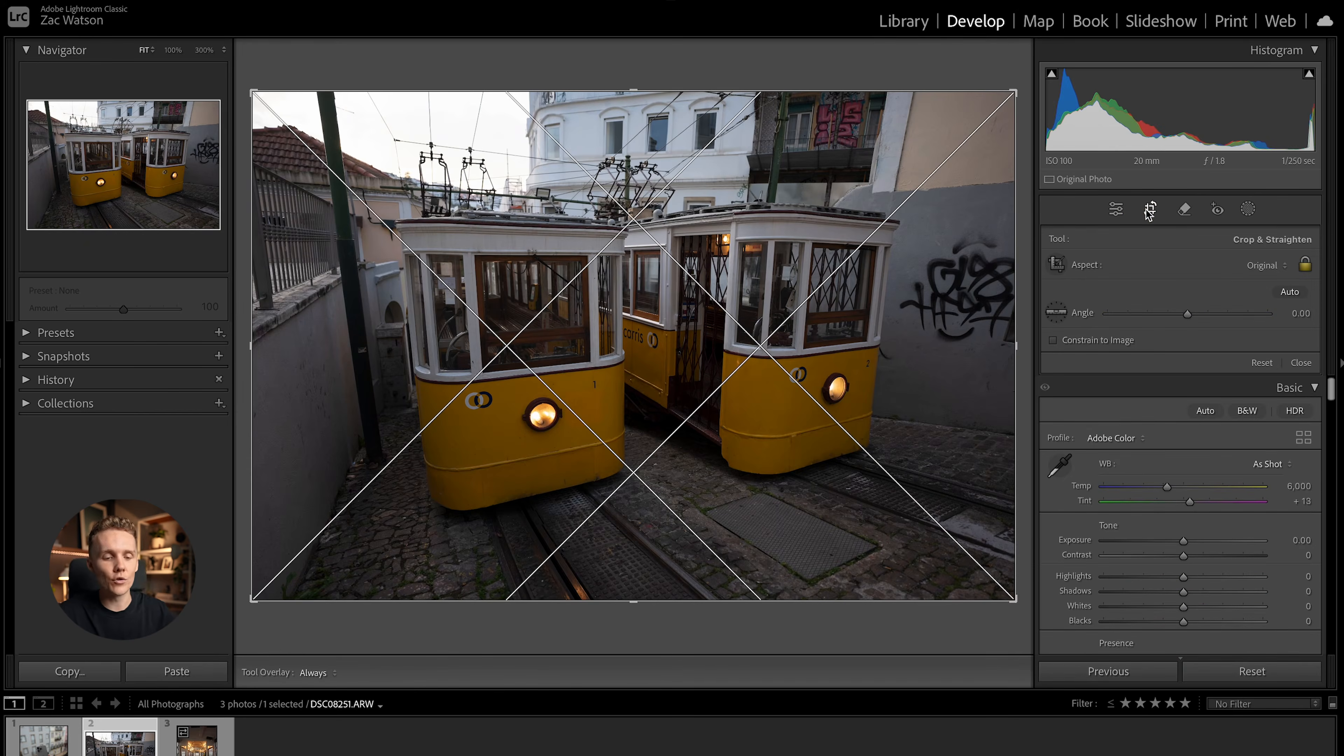
# Step: Try rotating the tram photo to -3.30 from outside the crop frame, undo it, and reopen the crop tool
pyautogui.moveTo(912, 80)
pyautogui.mouseDown()
pyautogui.moveTo(869, 60)
pyautogui.moveTo(886, 74)
pyautogui.mouseUp()
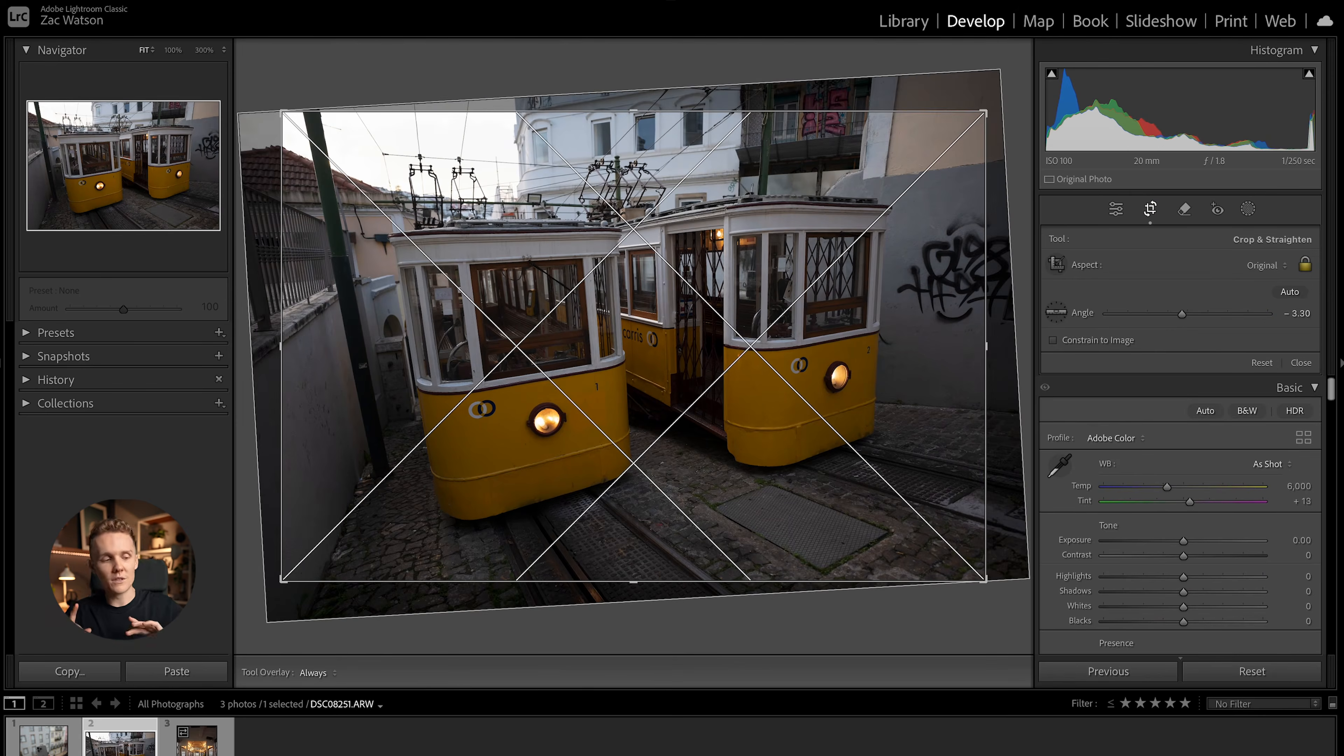
pyautogui.hotkey('ctrl', 'z')
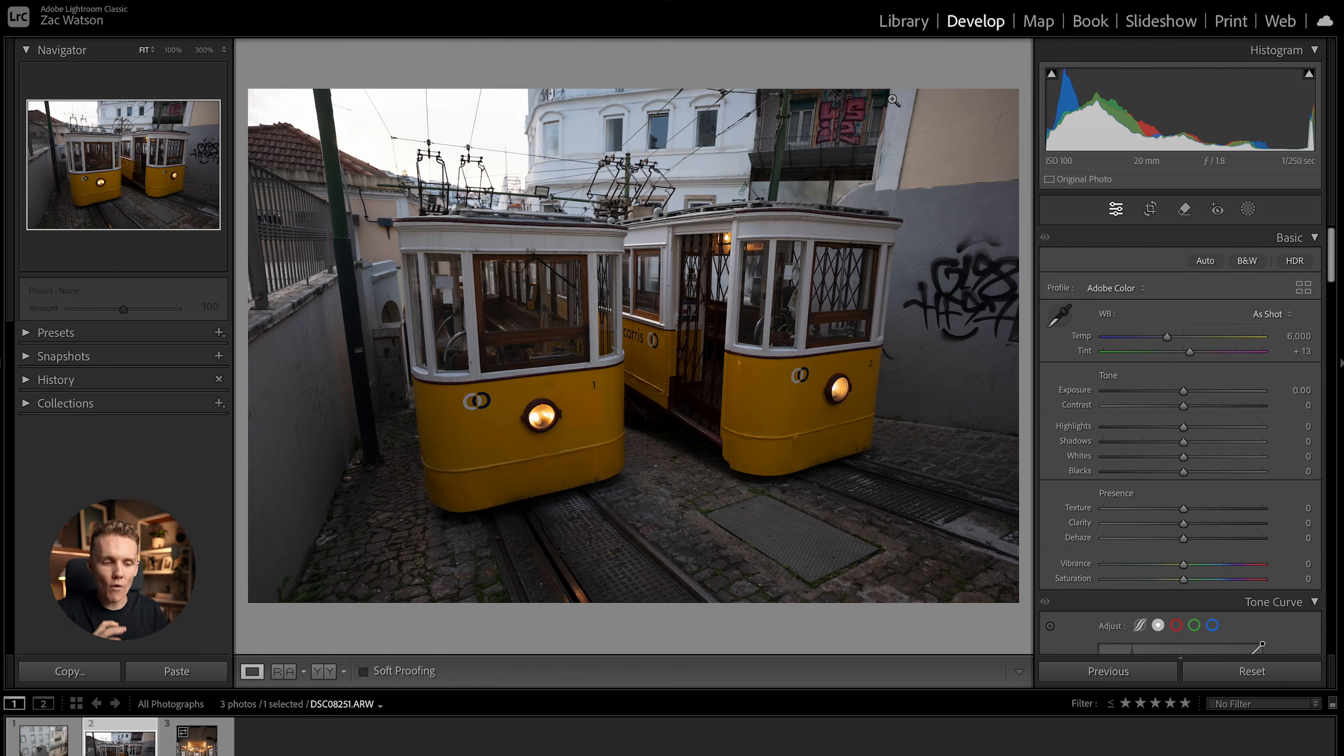
pyautogui.click(1150, 208)
pyautogui.moveTo(868, 57); pyautogui.dragTo(866, 60)
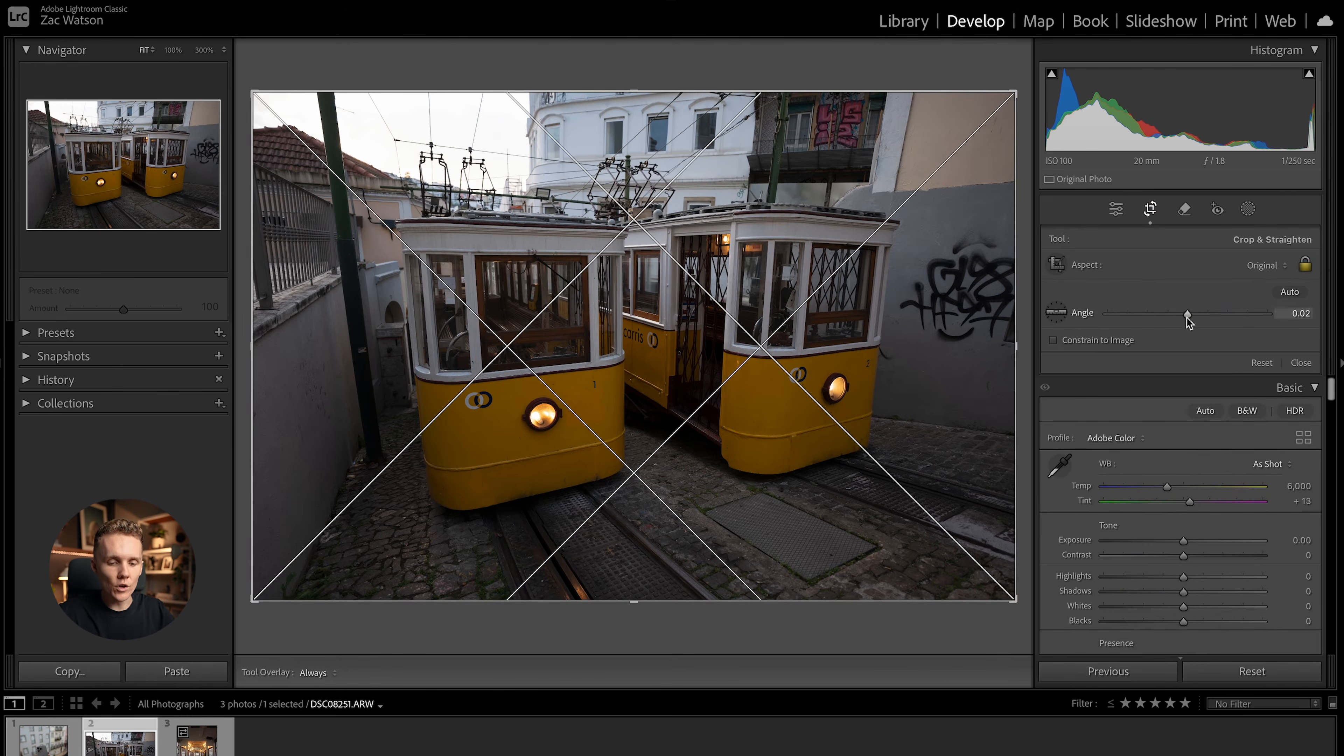
# Step: Try rotating the tram photo with the Angle slider and to 8.43 from outside the crop frame, undoing both
pyautogui.moveTo(1187, 313)
pyautogui.mouseDown()
pyautogui.moveTo(1221, 319)
pyautogui.moveTo(1177, 316)
pyautogui.mouseUp()
pyautogui.hotkey('ctrl', 'z')
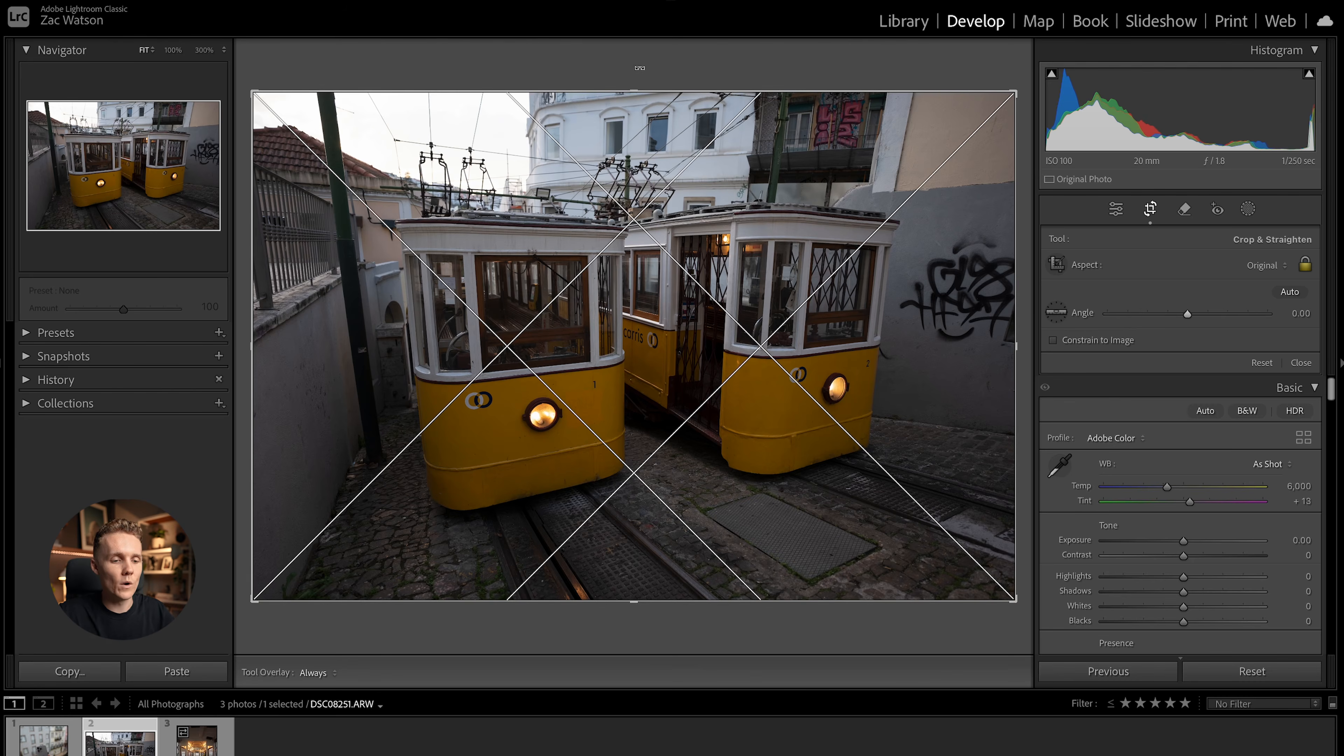
pyautogui.moveTo(637, 64)
pyautogui.mouseDown()
pyautogui.moveTo(693, 67)
pyautogui.moveTo(528, 90)
pyautogui.moveTo(718, 110)
pyautogui.moveTo(666, 99)
pyautogui.mouseUp()
pyautogui.hotkey('ctrl', 'z')
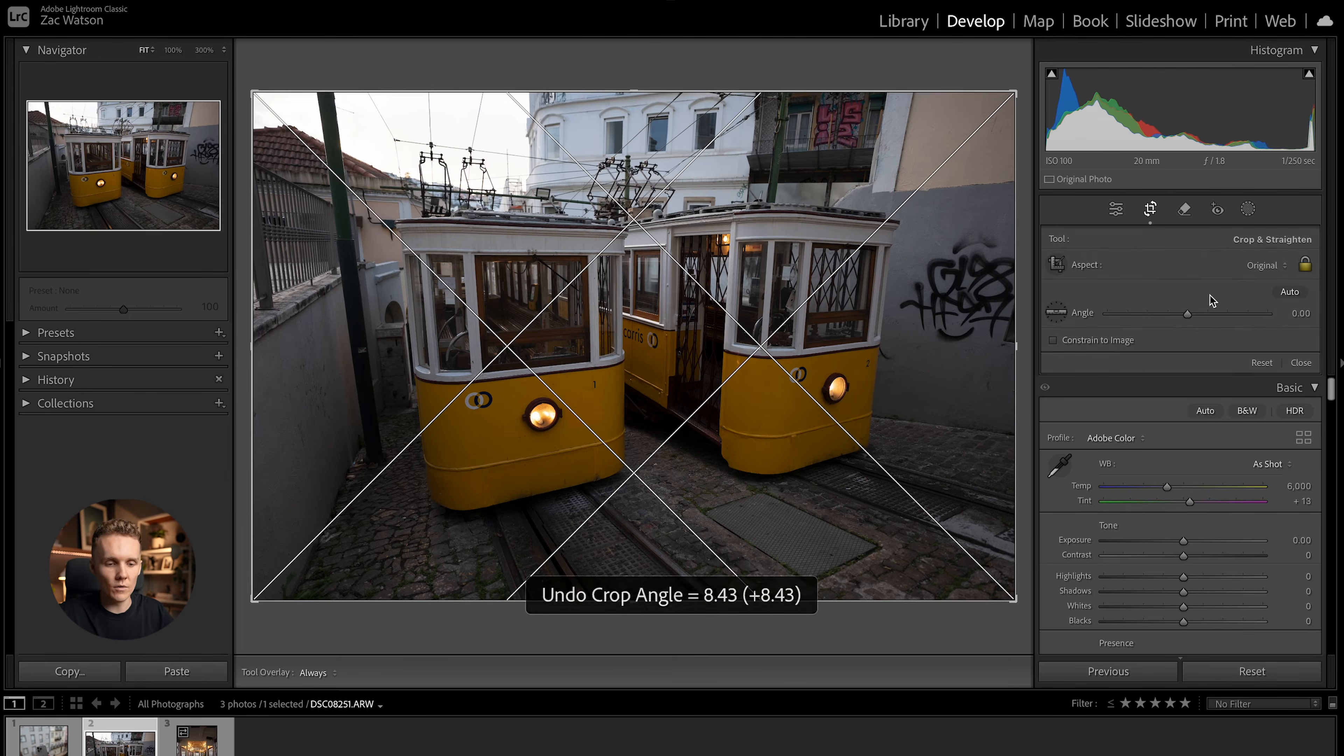
# Step: Rotate the tram photo clockwise until the green pole beside the wall stands vertical, and apply the crop
pyautogui.moveTo(657, 64); pyautogui.dragTo(696, 60)
pyautogui.press('Return')
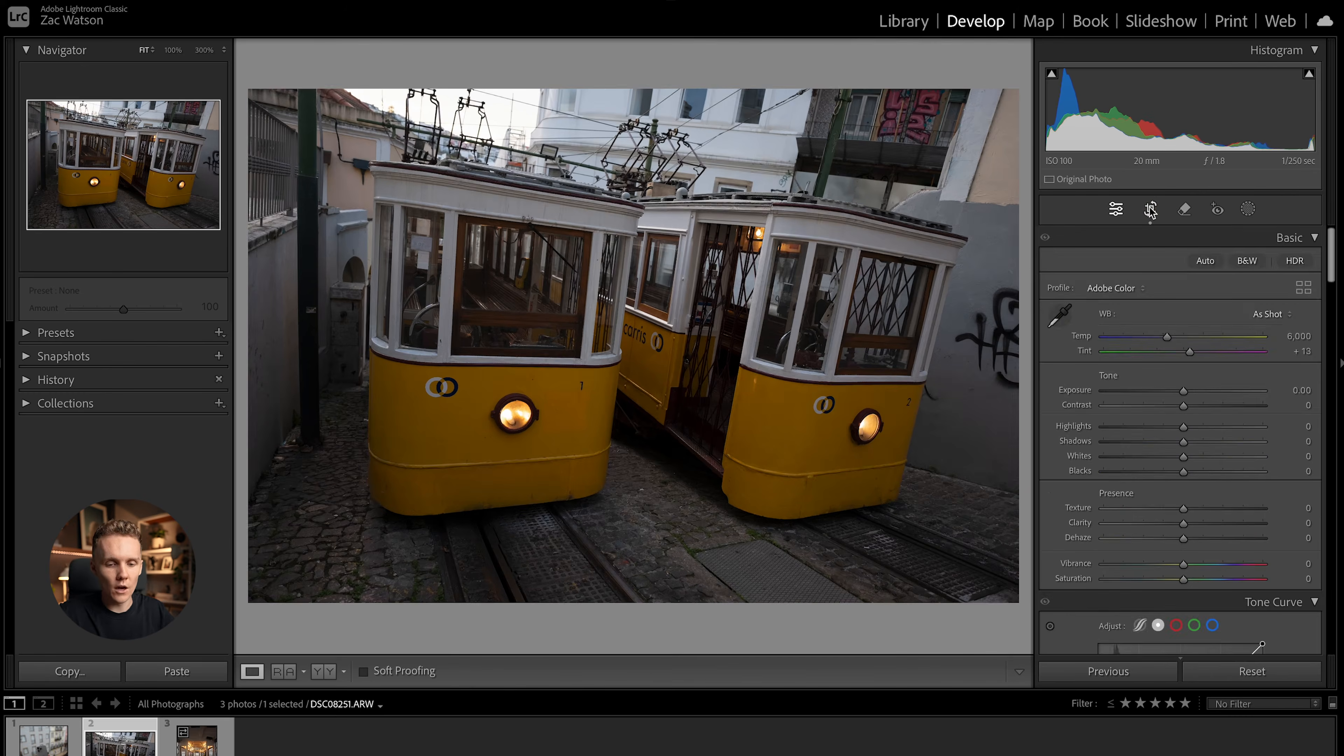
# Step: Try straightening the tram photo to -11.24 with a slanted Straighten line near the beige wall, and undo it
pyautogui.click(1150, 210)
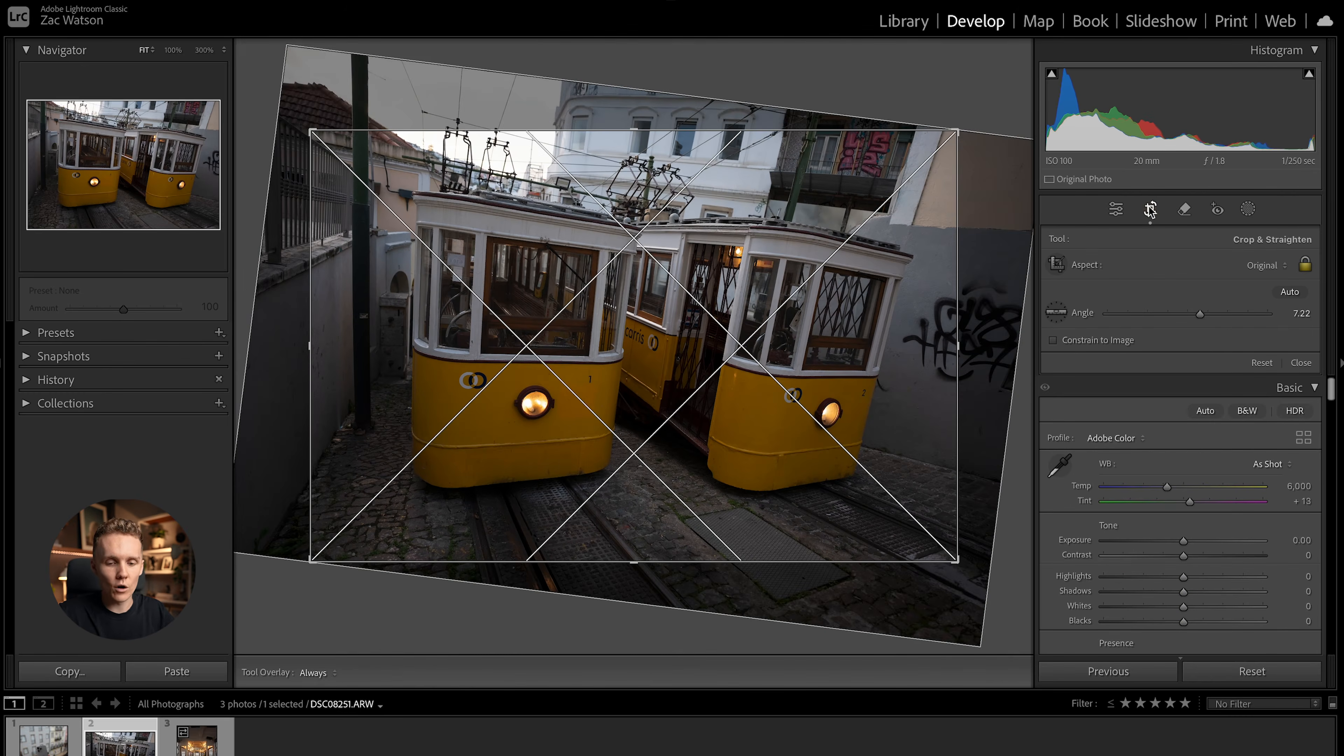
pyautogui.click(1054, 315)
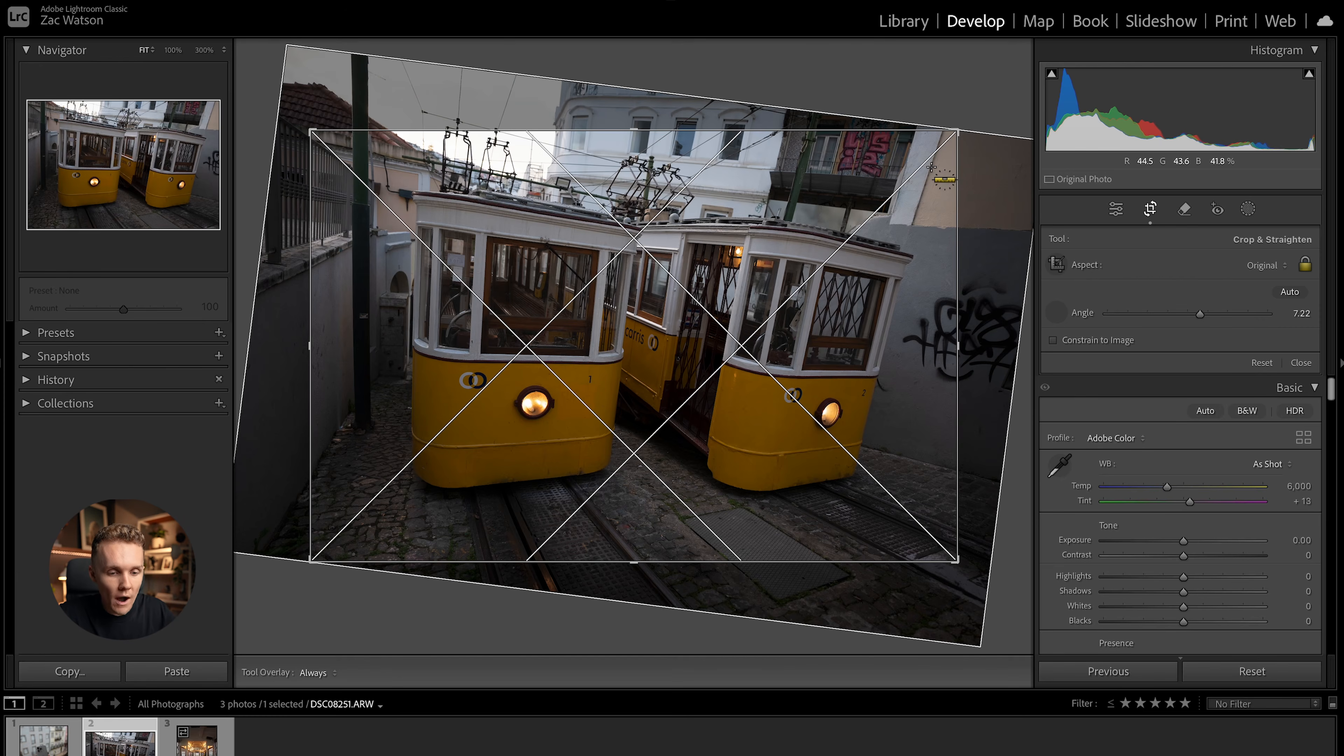
pyautogui.moveTo(931, 167); pyautogui.dragTo(908, 235)
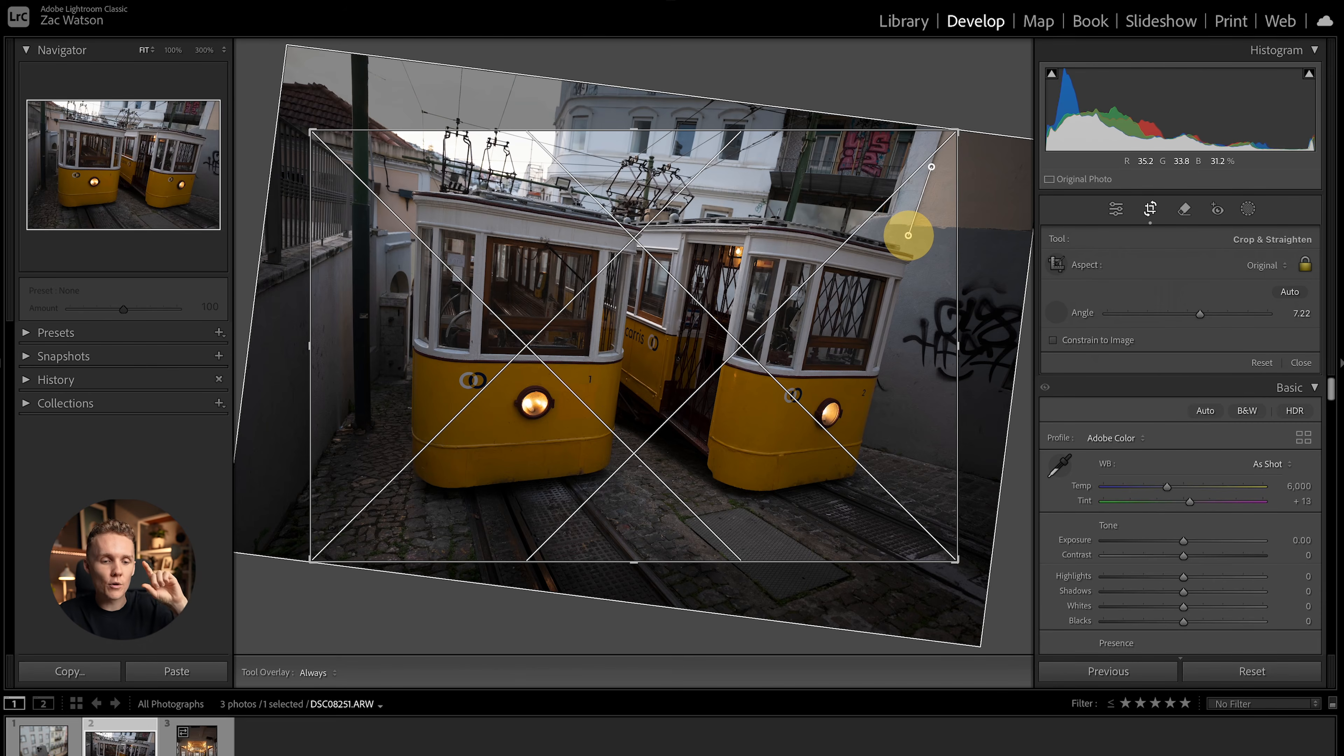
pyautogui.moveTo(908, 235); pyautogui.dragTo(908, 239)
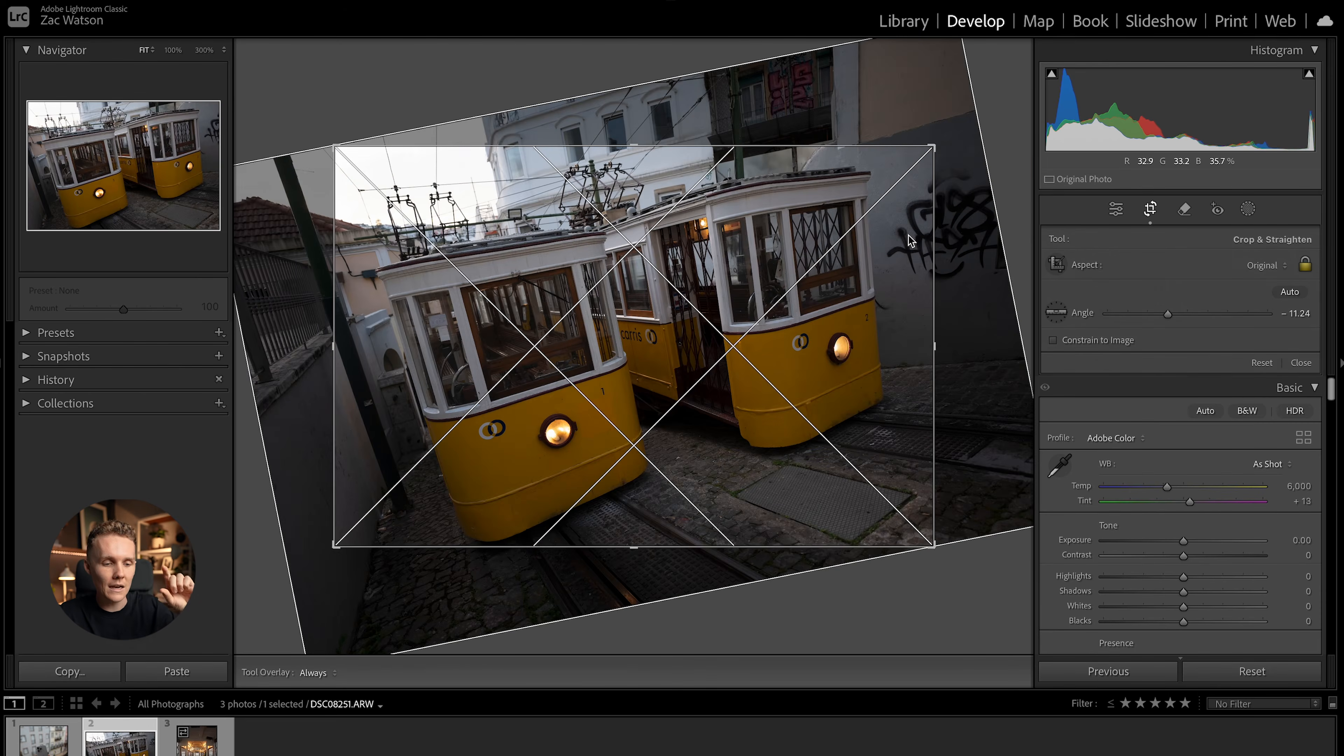
pyautogui.hotkey('ctrl', 'z')
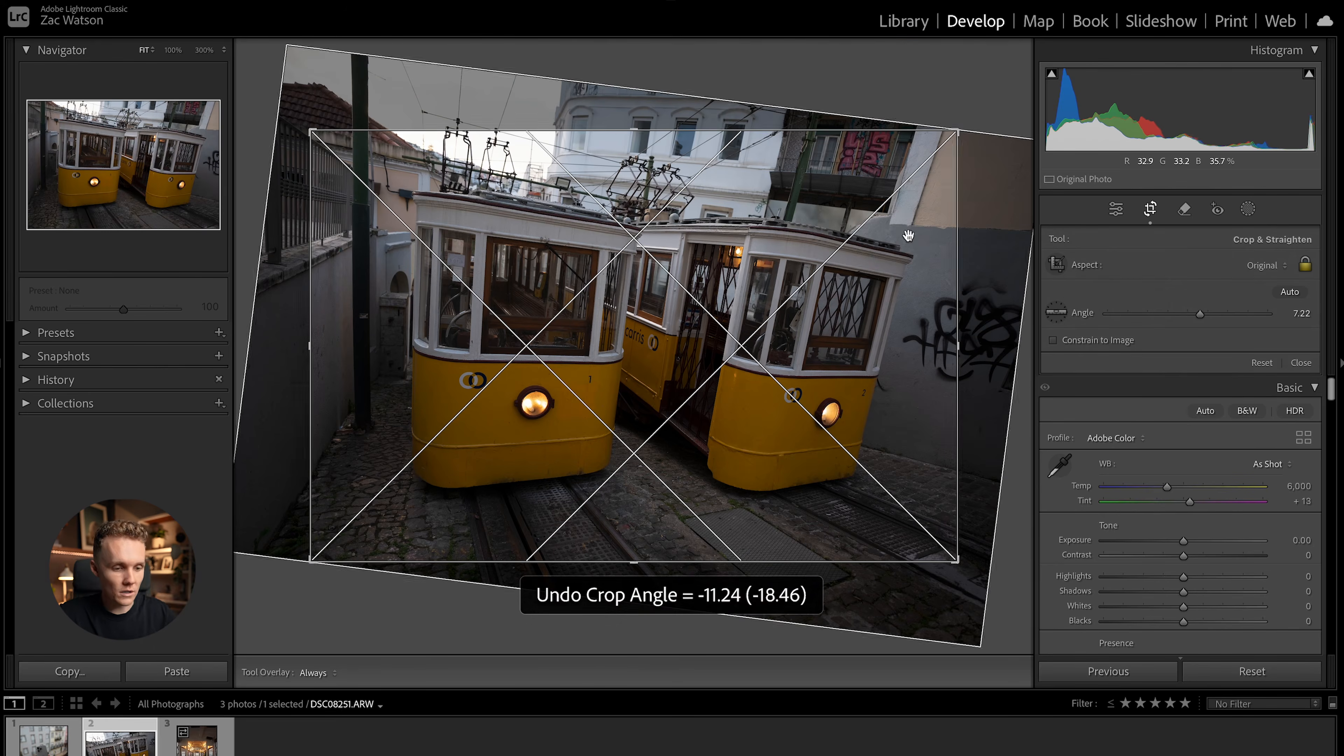
# Step: Straighten the tram photo to 1.37 with a Straighten line along the near-horizontal edge above the rear tram's roof, and apply it
pyautogui.click(1056, 312)
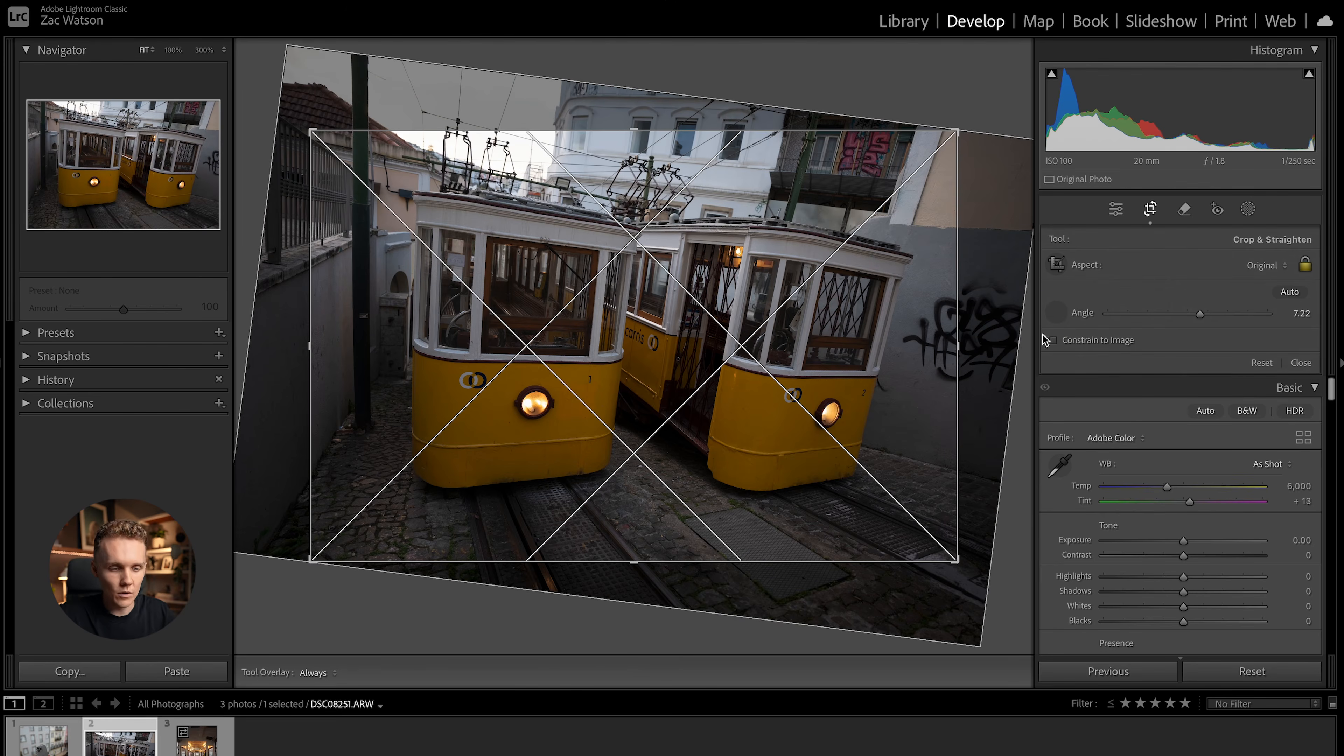
pyautogui.moveTo(701, 187)
pyautogui.mouseDown()
pyautogui.moveTo(805, 197)
pyautogui.moveTo(768, 193)
pyautogui.mouseUp()
pyautogui.press('Return')
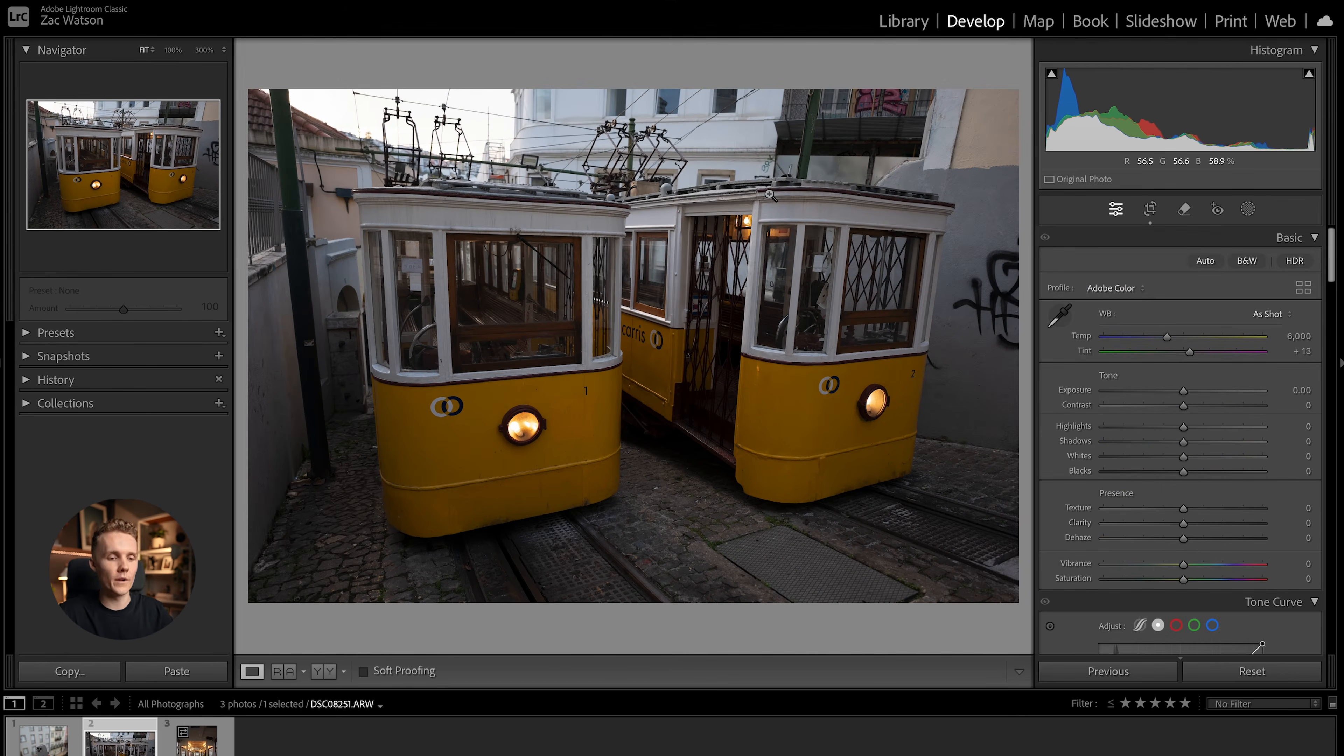
# Step: Enlarge the tram photo's crop frame upward to take in as much of the rotated image as possible, and apply it
pyautogui.click(1150, 208)
pyautogui.moveTo(622, 126); pyautogui.dragTo(621, 75)
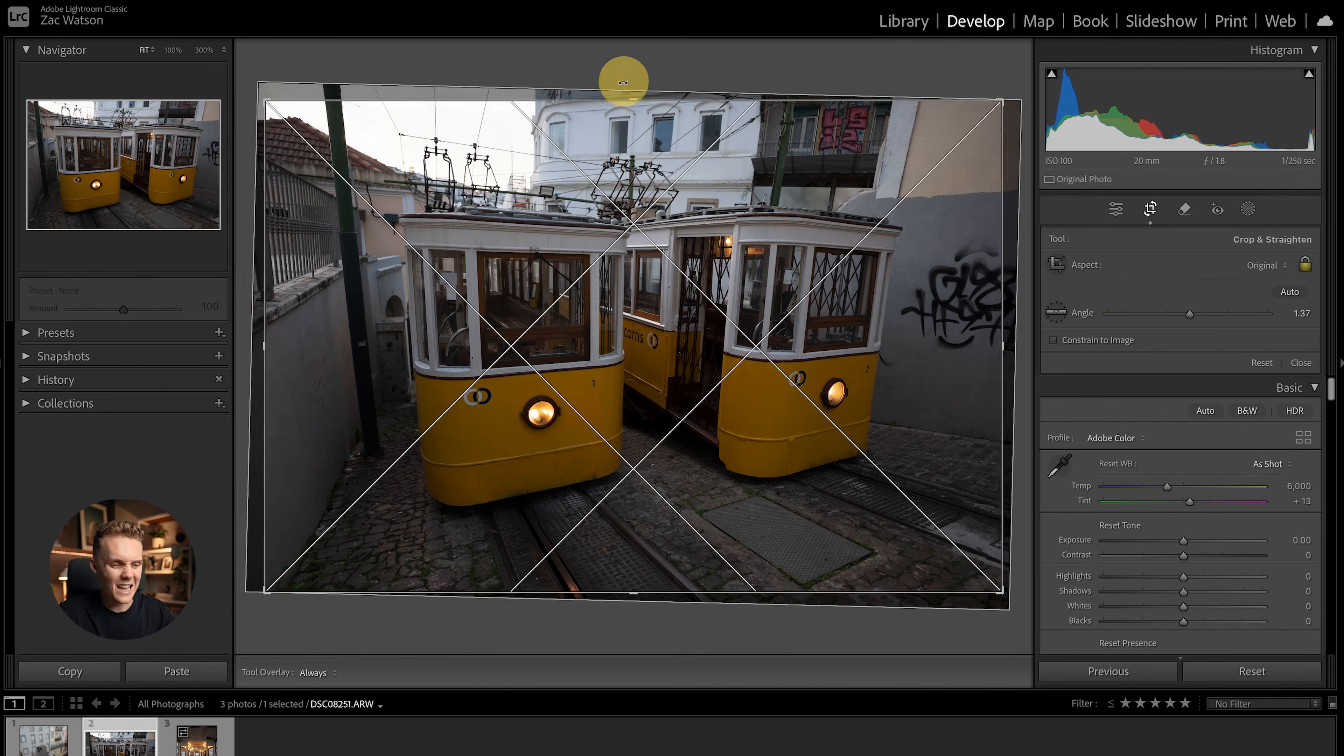
pyautogui.press('Return')
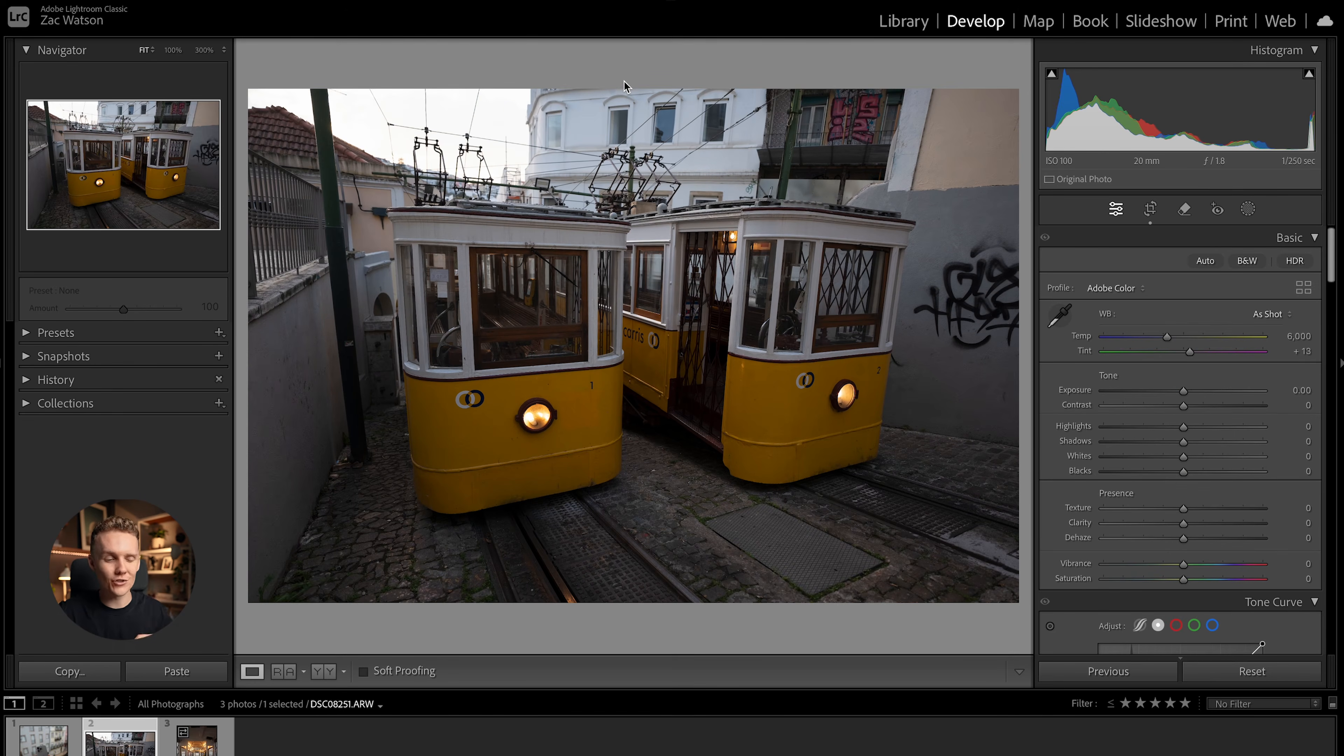
# Step: Try the Straighten tool on the tram photo with a line across the image, undo it, and leave Crop & Straighten
pyautogui.click(1150, 209)
pyautogui.click(1057, 314)
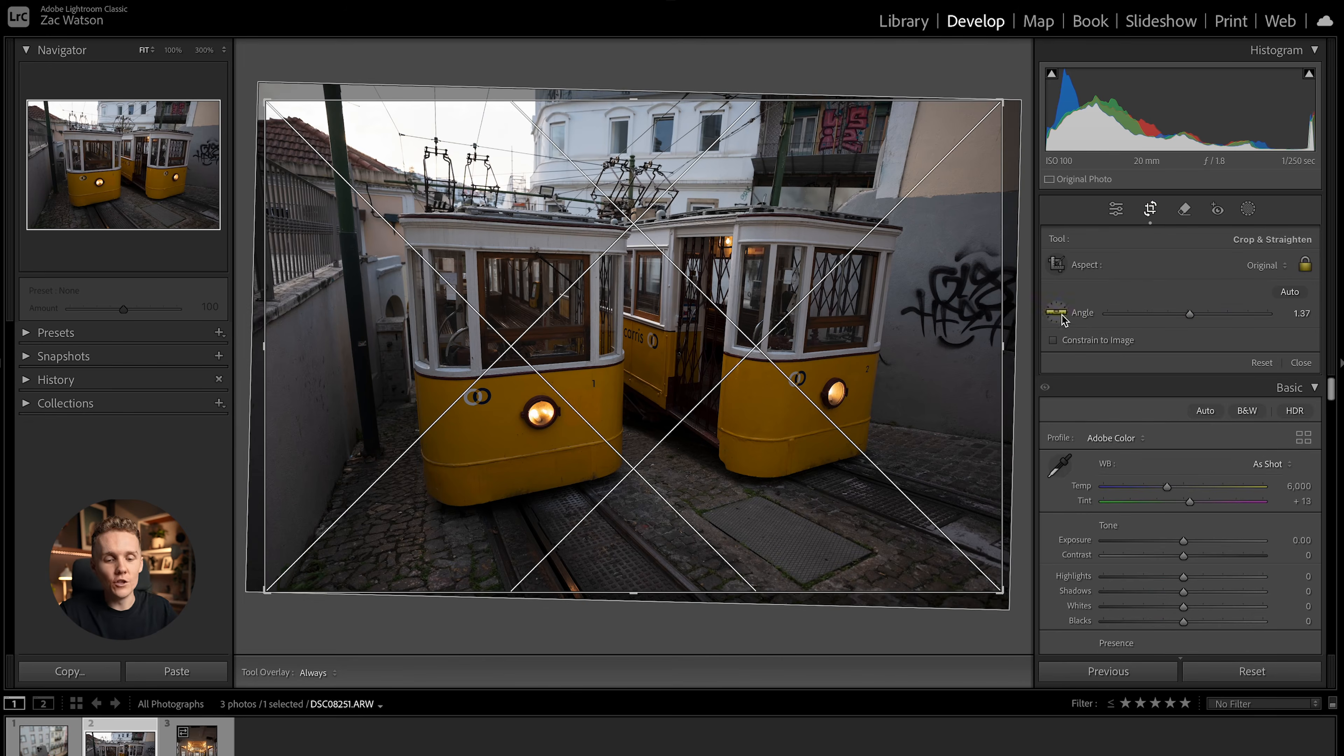
pyautogui.click(1150, 211)
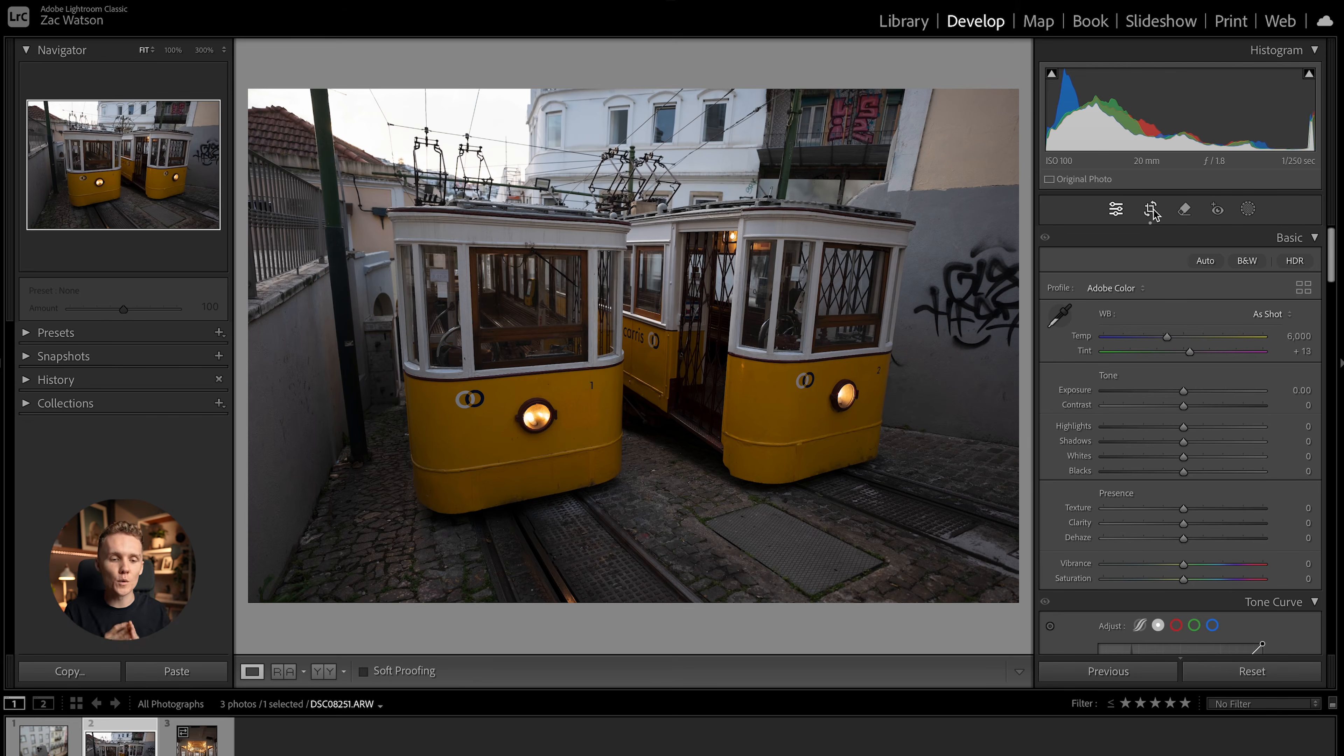
pyautogui.click(1150, 210)
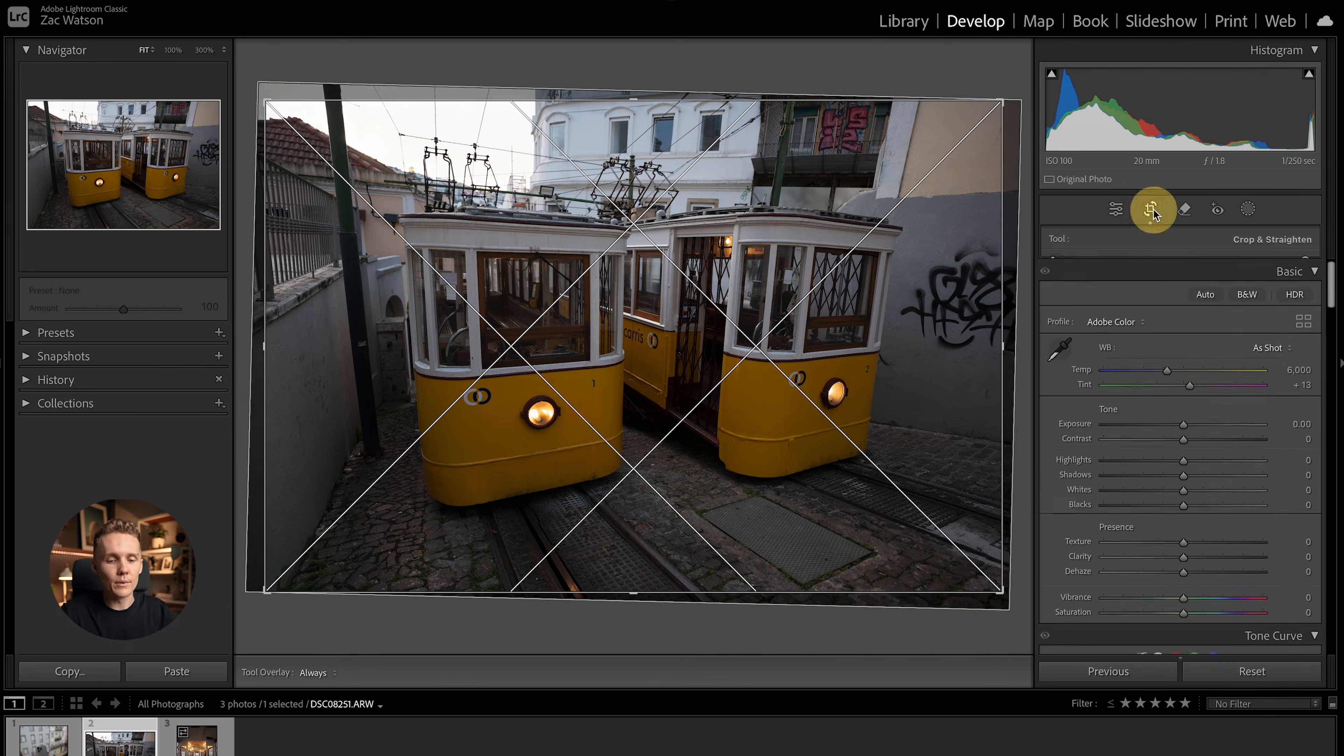
pyautogui.click(1056, 313)
pyautogui.click(1056, 313)
pyautogui.moveTo(492, 298); pyautogui.dragTo(1068, 300)
pyautogui.hotkey('ctrl', 'z')
pyautogui.click(1151, 209)
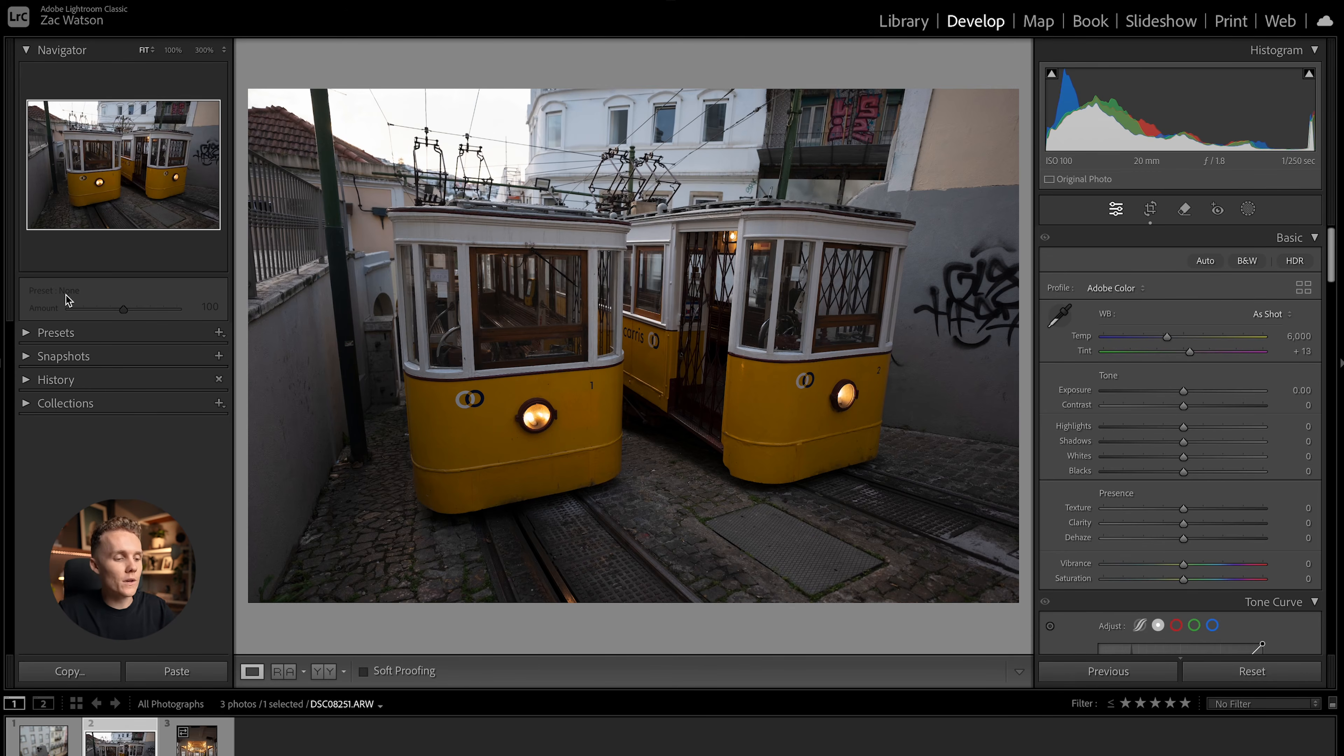
pyautogui.click(220, 333)
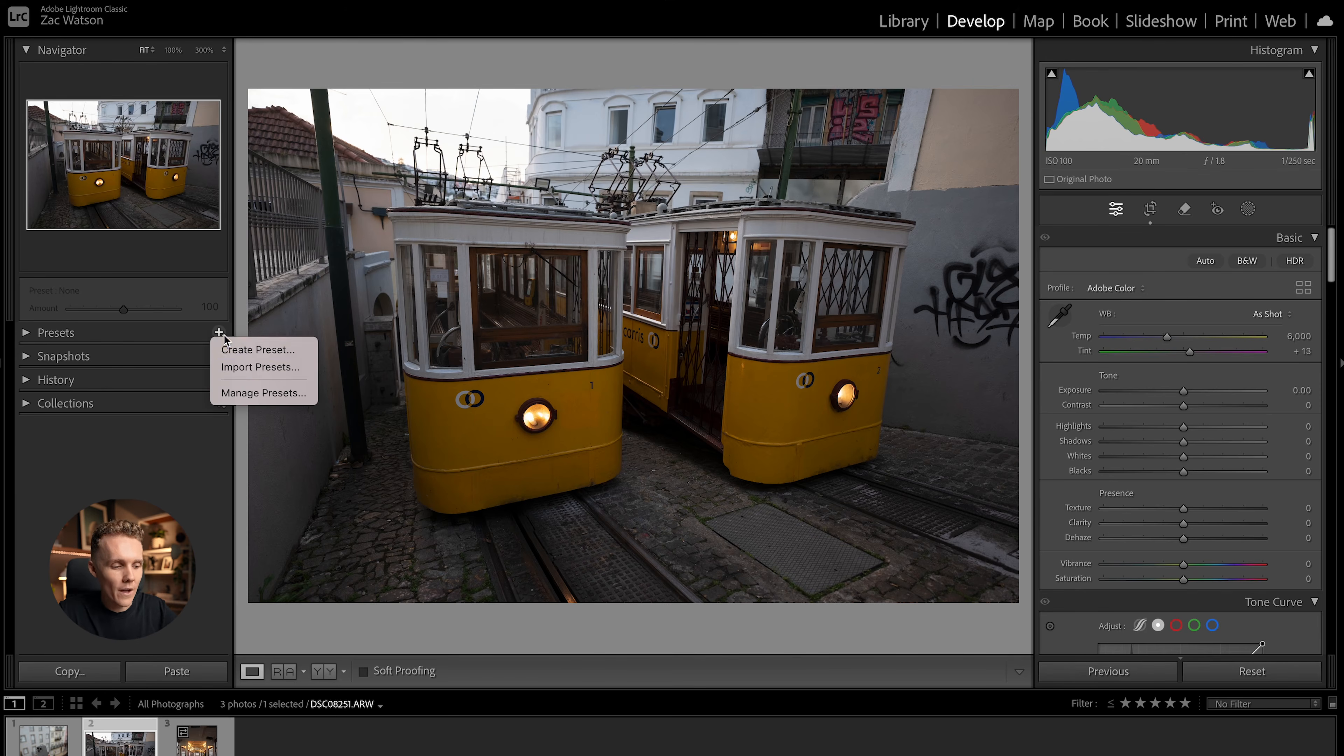
pyautogui.click(253, 365)
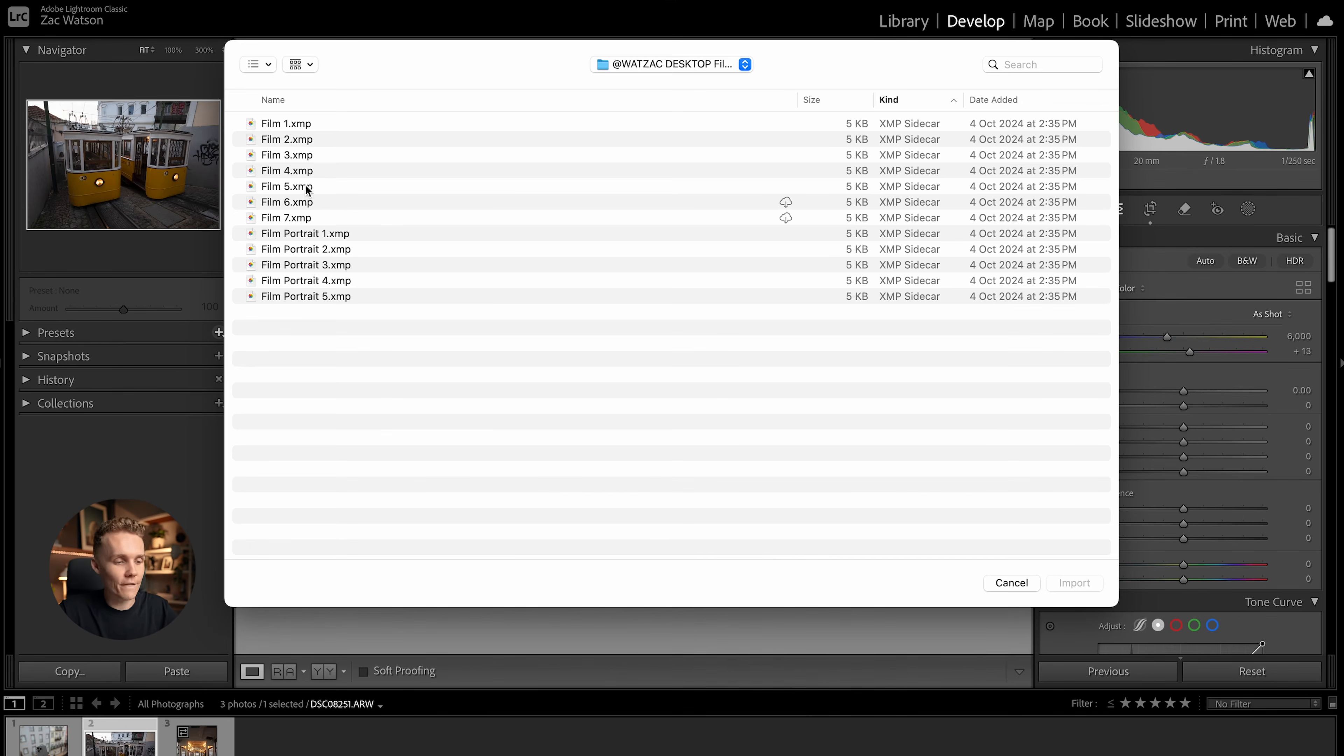
pyautogui.moveTo(345, 354); pyautogui.dragTo(323, 104)
pyautogui.click(408, 429)
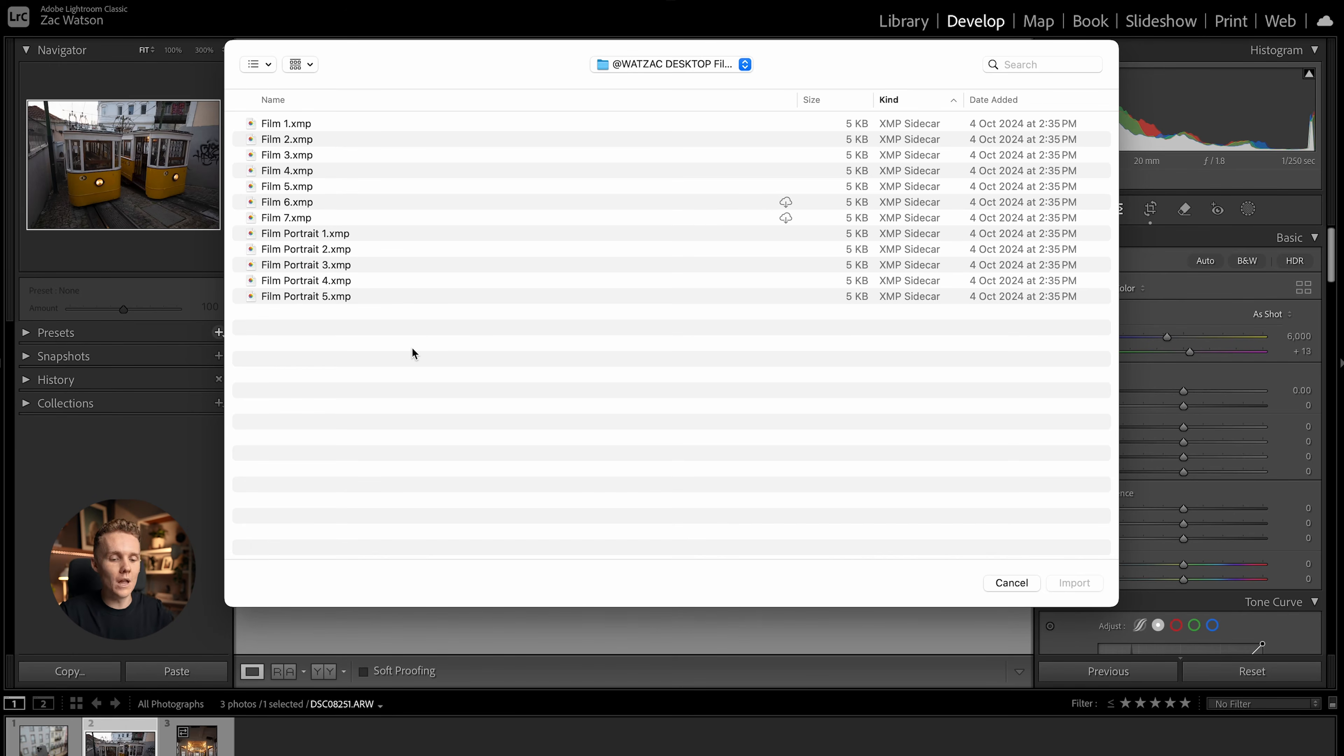
pyautogui.click(1026, 584)
# Step: Open the preset import dialog and select all the XMP files from Film 1.xmp to Film Portrait 5.xmp
pyautogui.click(218, 332)
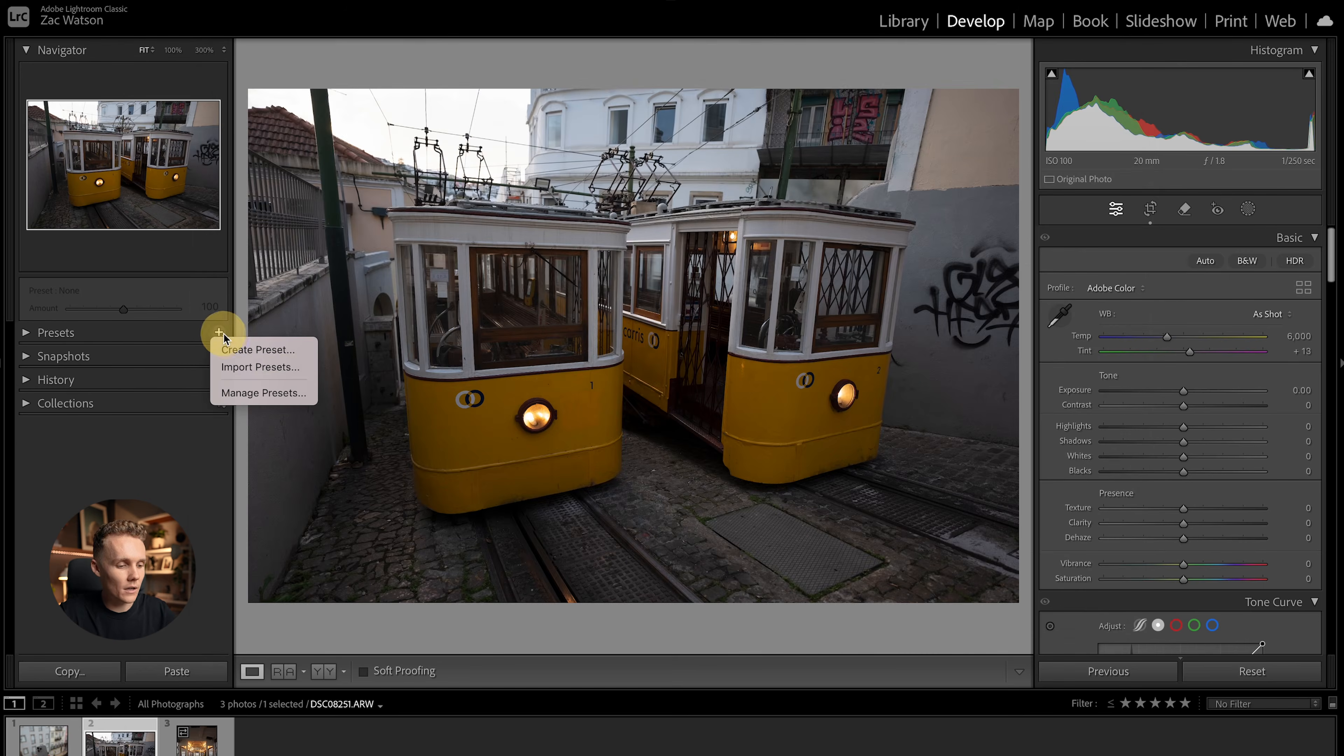
pyautogui.click(265, 365)
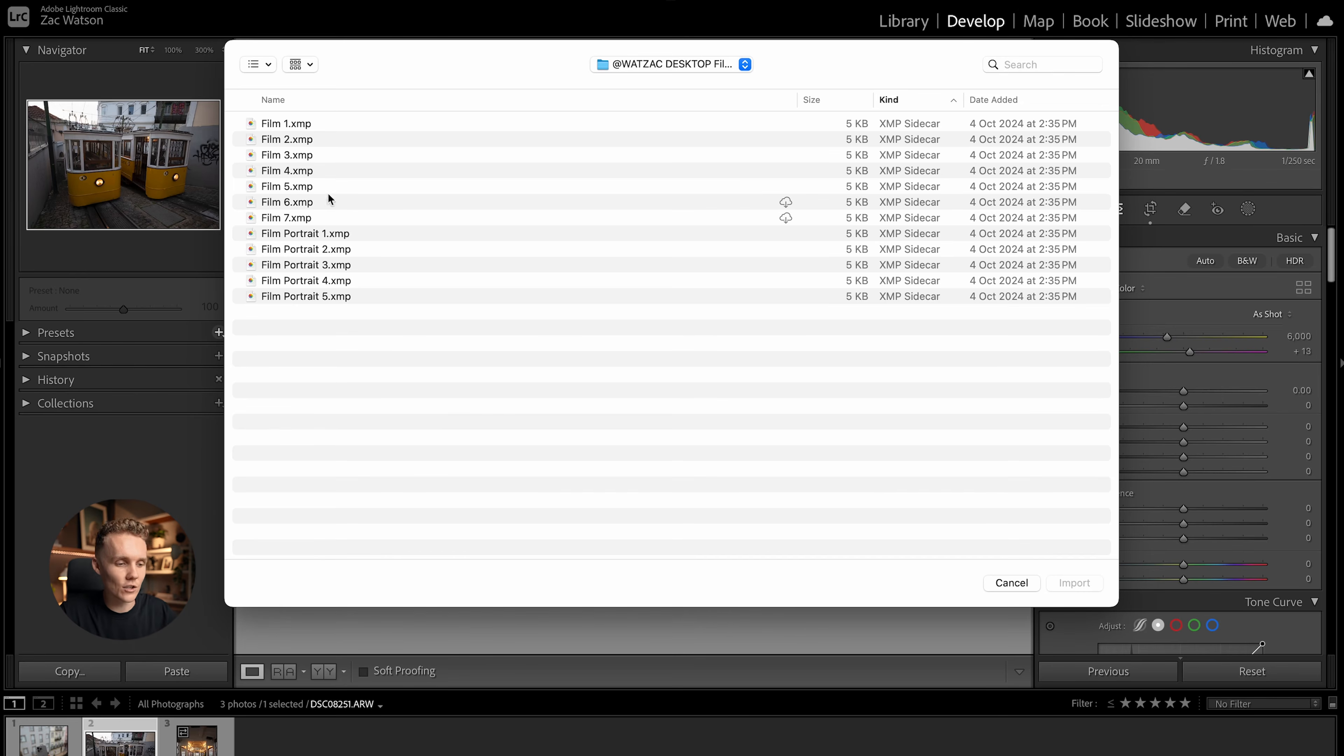
pyautogui.click(297, 125)
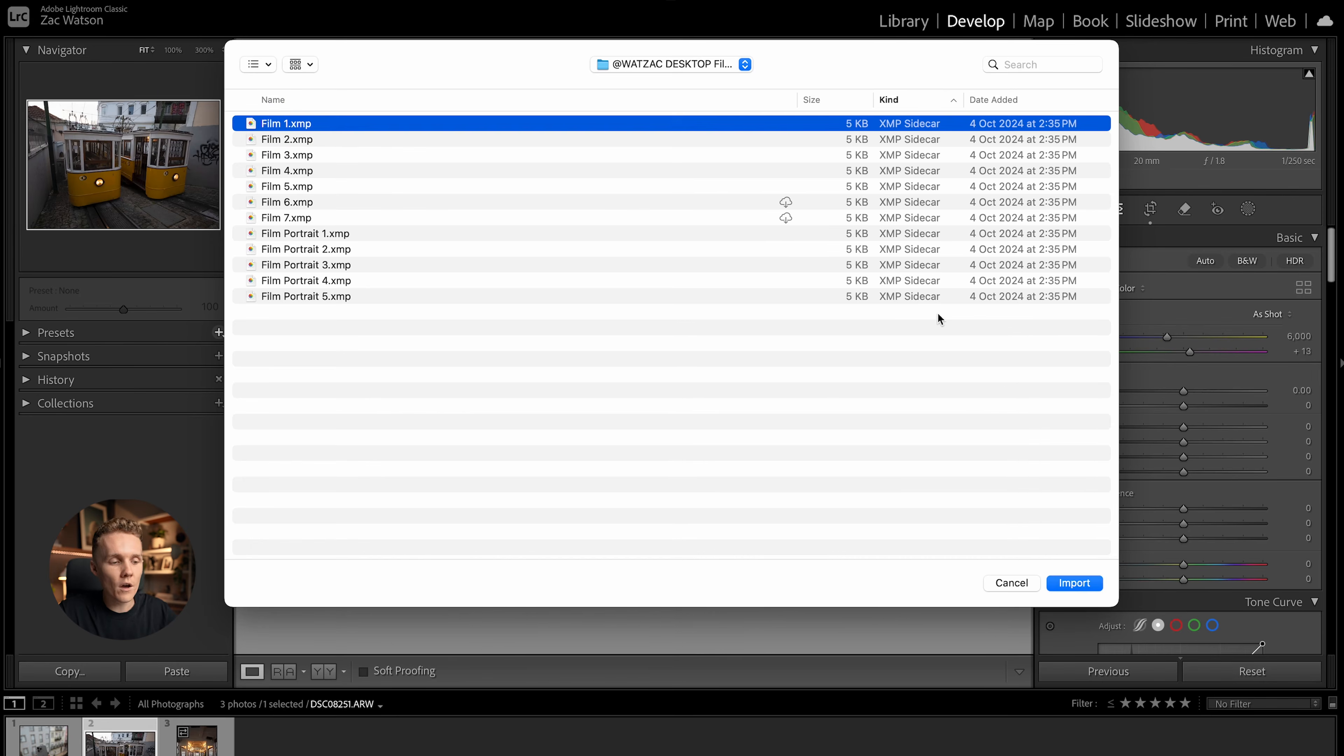
pyautogui.keyDown('shift'); pyautogui.click(328, 296); pyautogui.keyUp('shift')
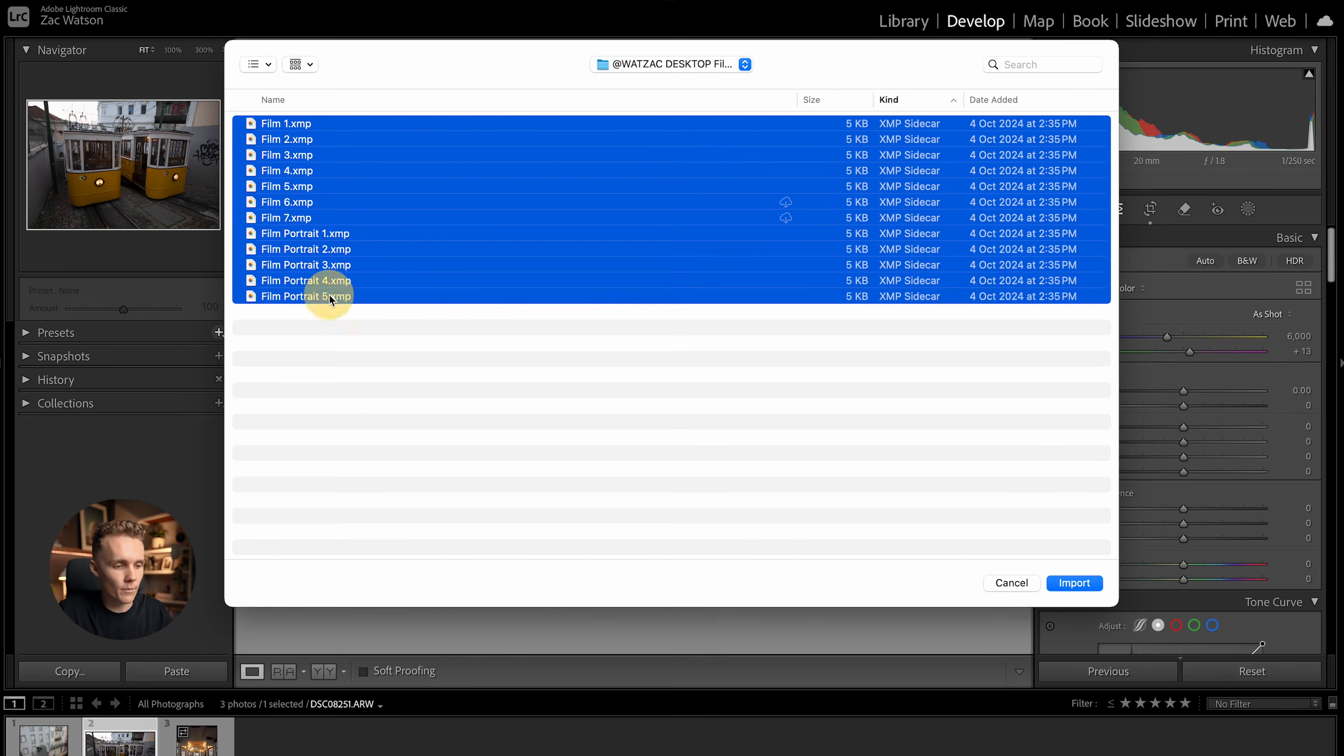
pyautogui.click(363, 330)
pyautogui.moveTo(378, 331); pyautogui.dragTo(309, 86)
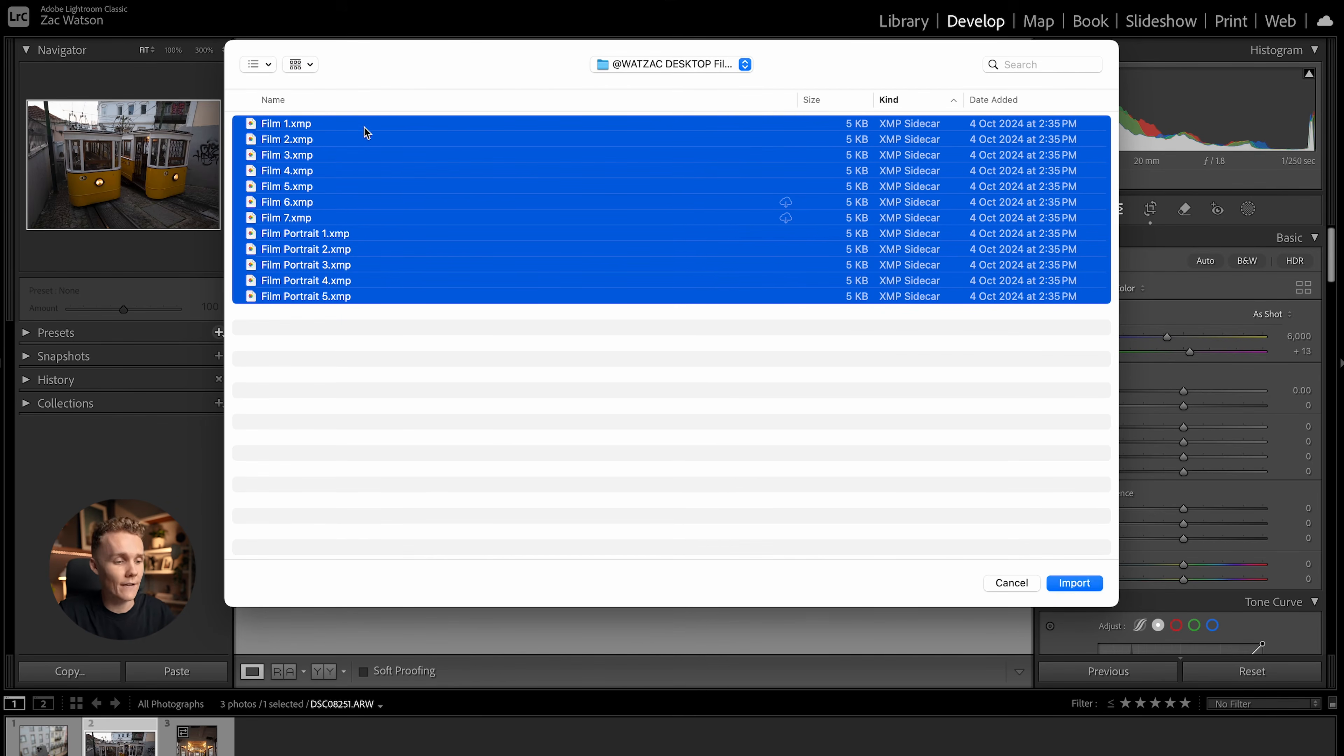
pyautogui.moveTo(406, 363); pyautogui.dragTo(311, 122)
pyautogui.moveTo(451, 337); pyautogui.dragTo(312, 118)
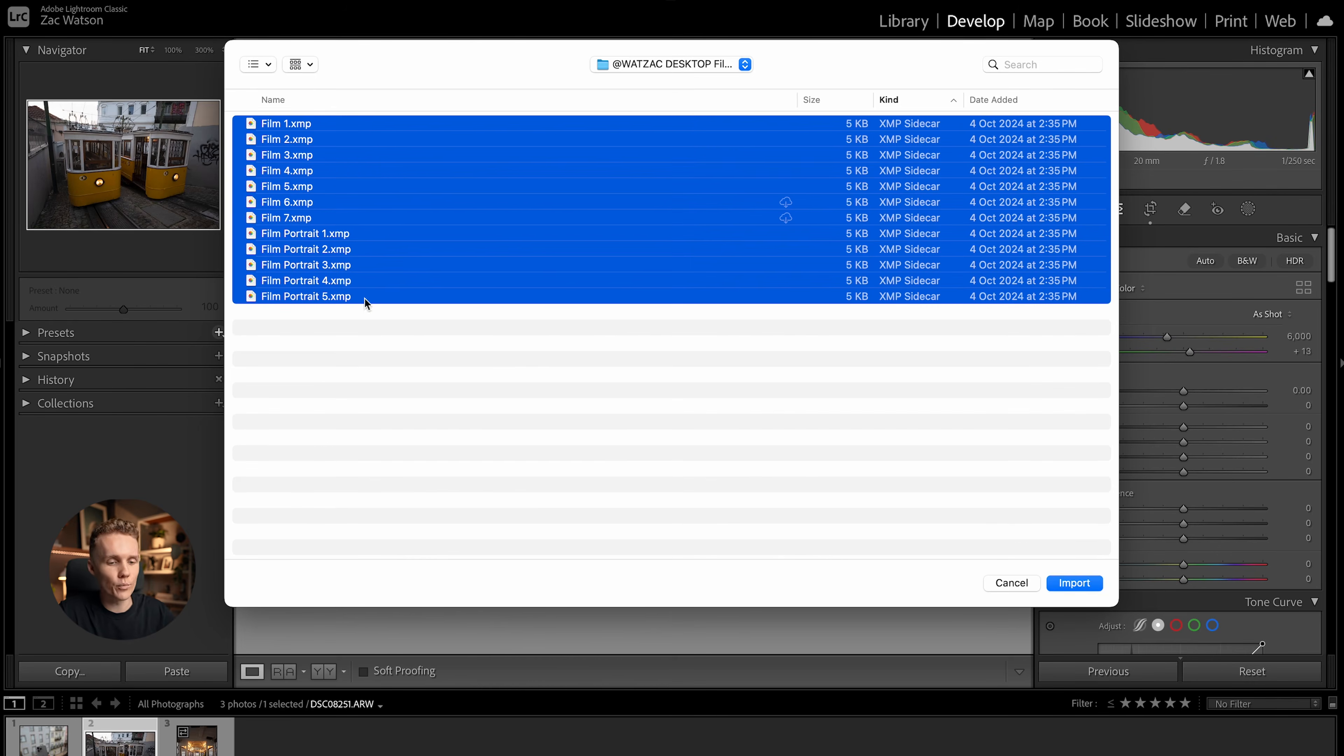
# Step: Select only Film 1.xmp, Film 4.xmp and Film Portrait 2.xmp together, and clear the selection
pyautogui.click(818, 434)
pyautogui.click(291, 124)
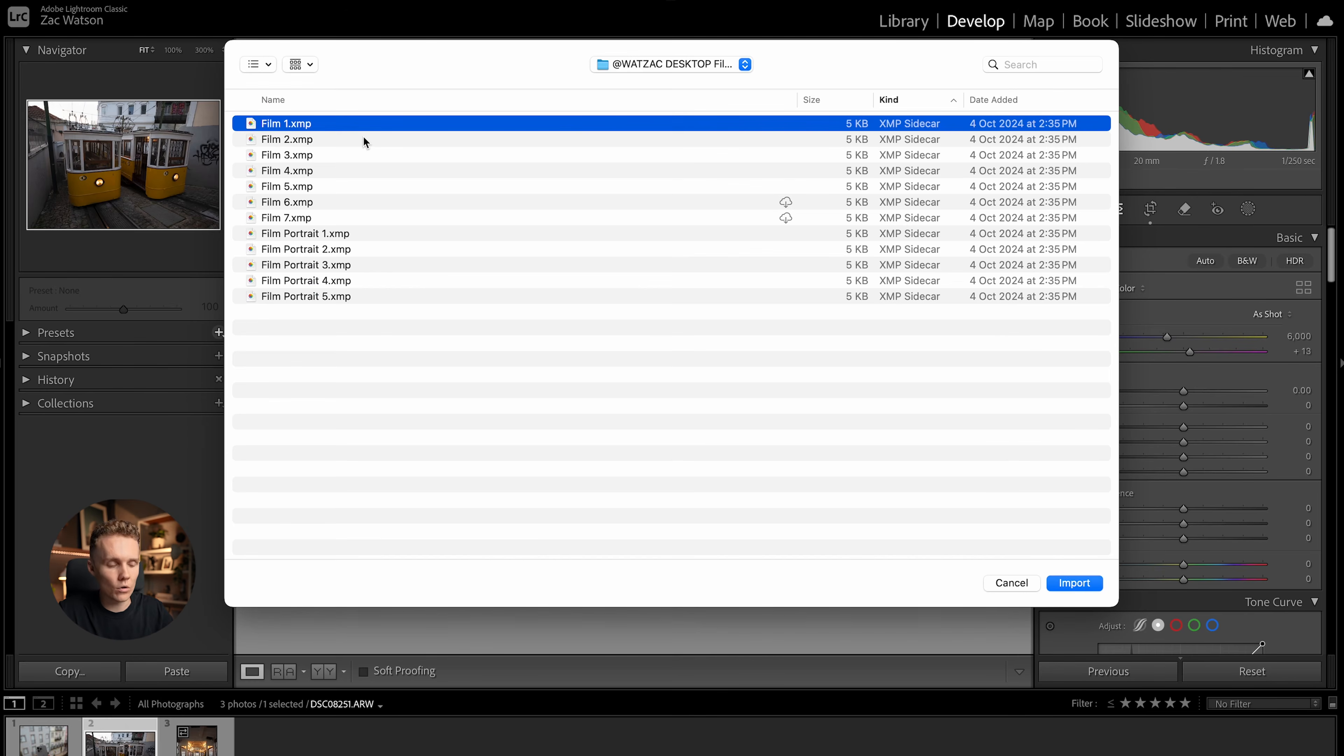
pyautogui.keyDown('super'); pyautogui.click(323, 170); pyautogui.keyUp('super')
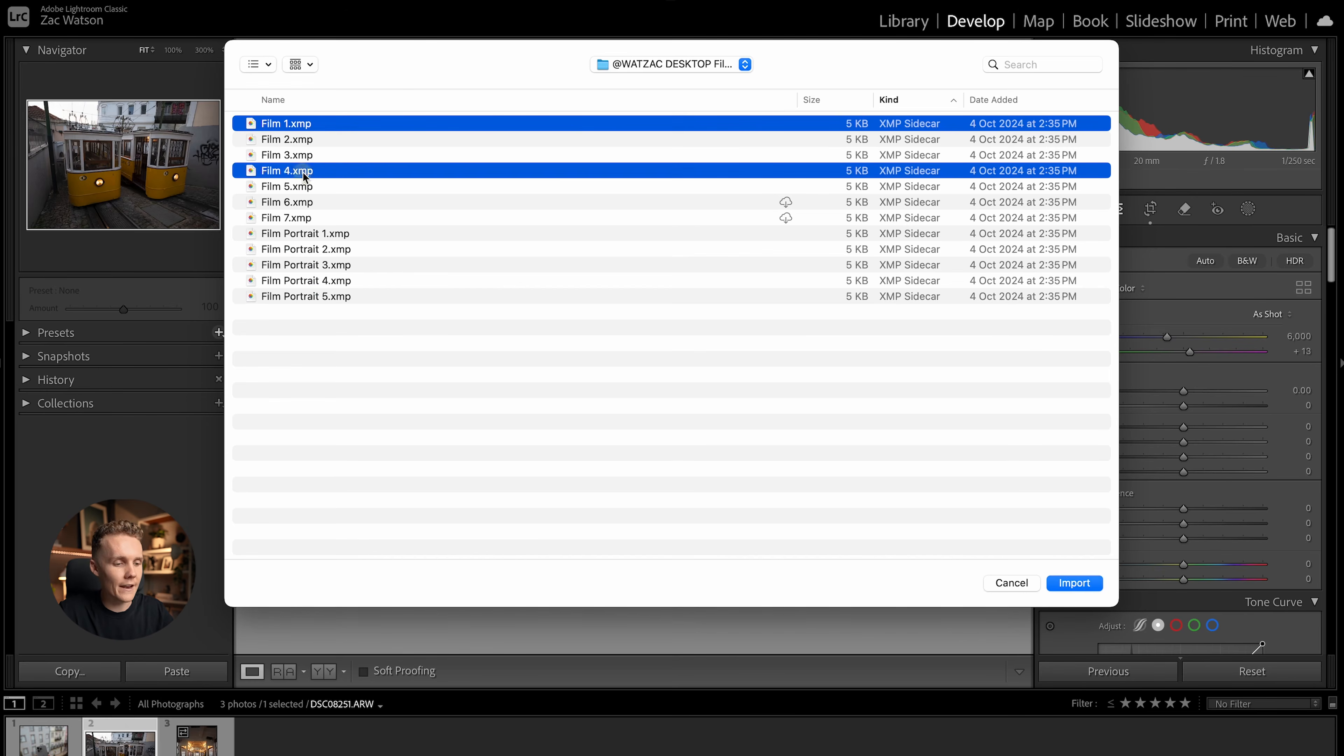
pyautogui.keyDown('super'); pyautogui.click(324, 249); pyautogui.keyUp('super')
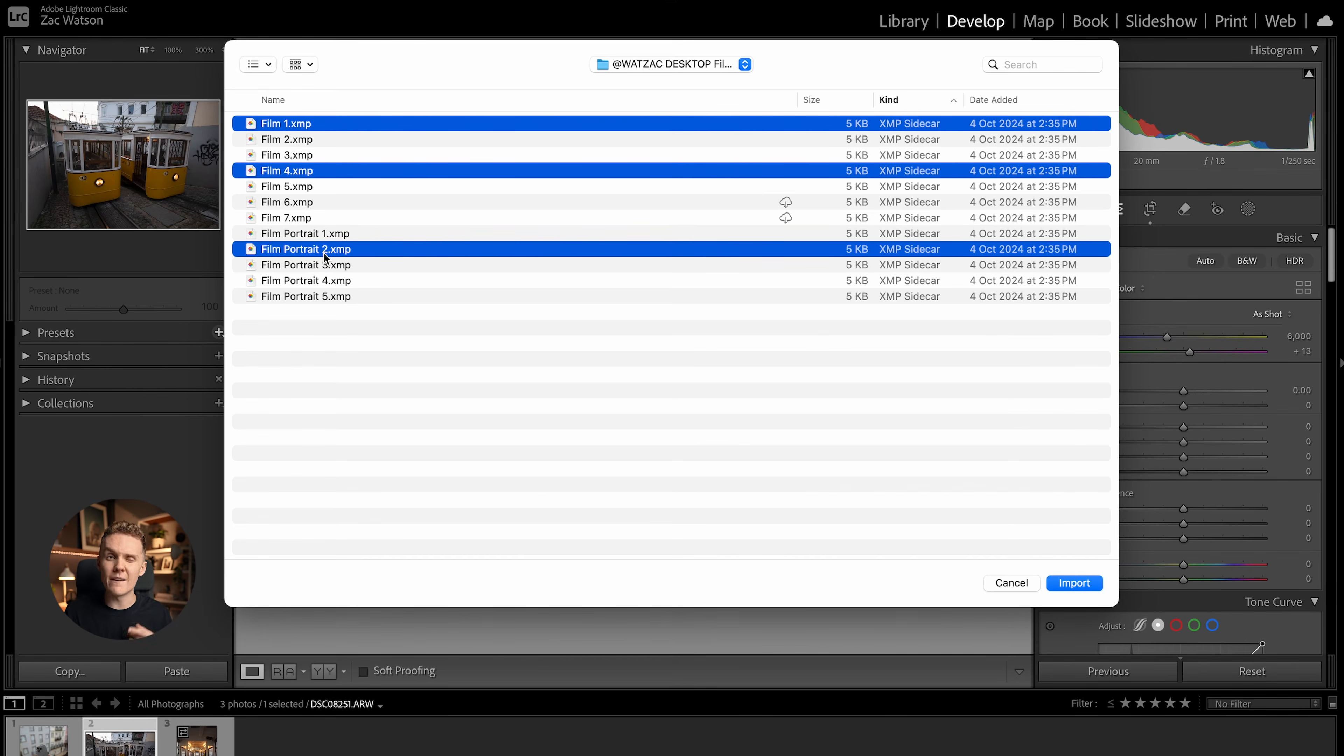
pyautogui.click(411, 346)
# Step: Try to import the preset file Film 1.xmp on its own, and dismiss the resulting message
pyautogui.click(293, 122)
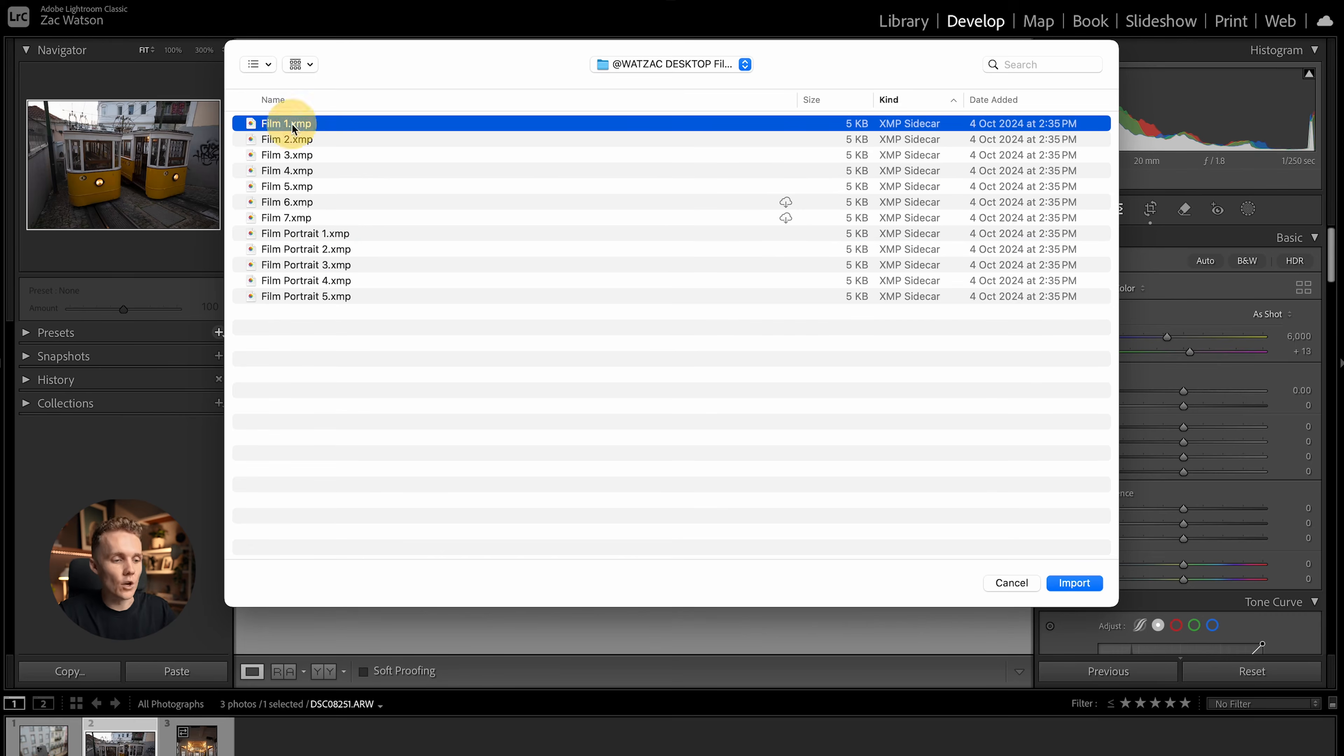
pyautogui.click(1082, 584)
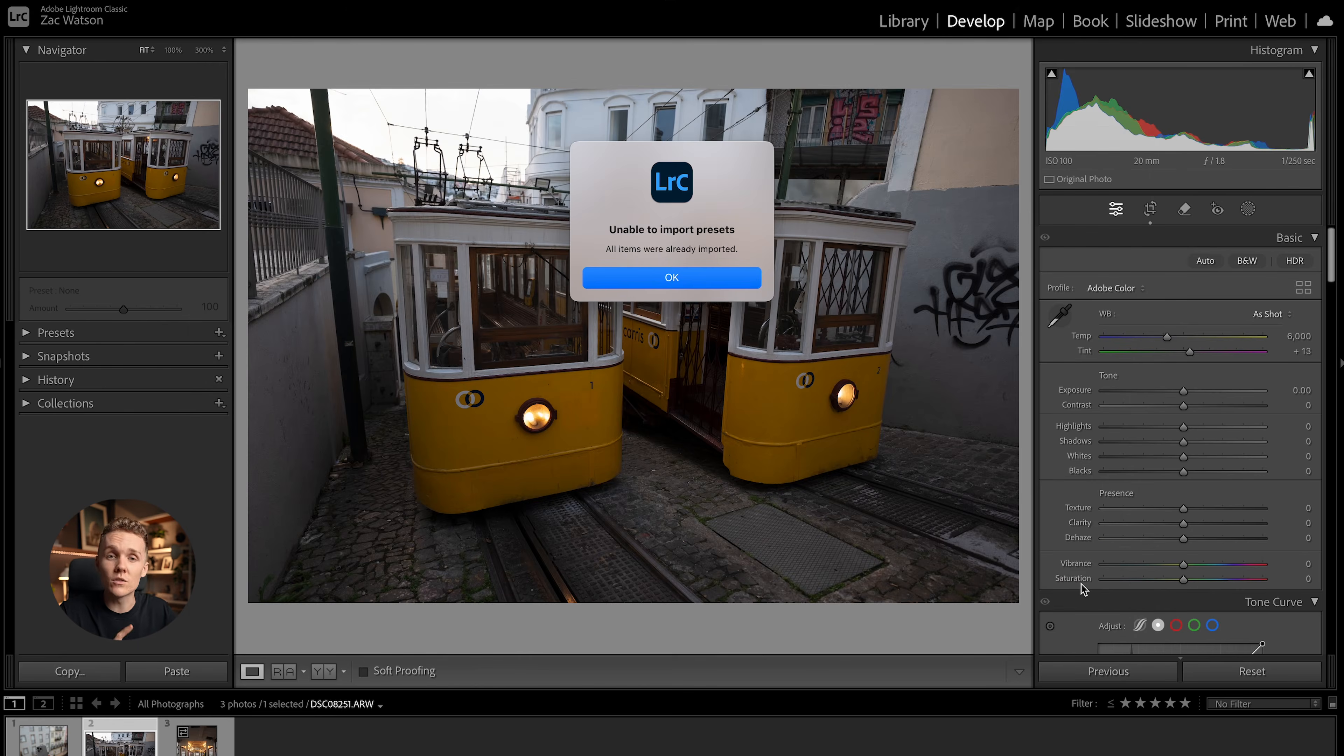
pyautogui.click(712, 279)
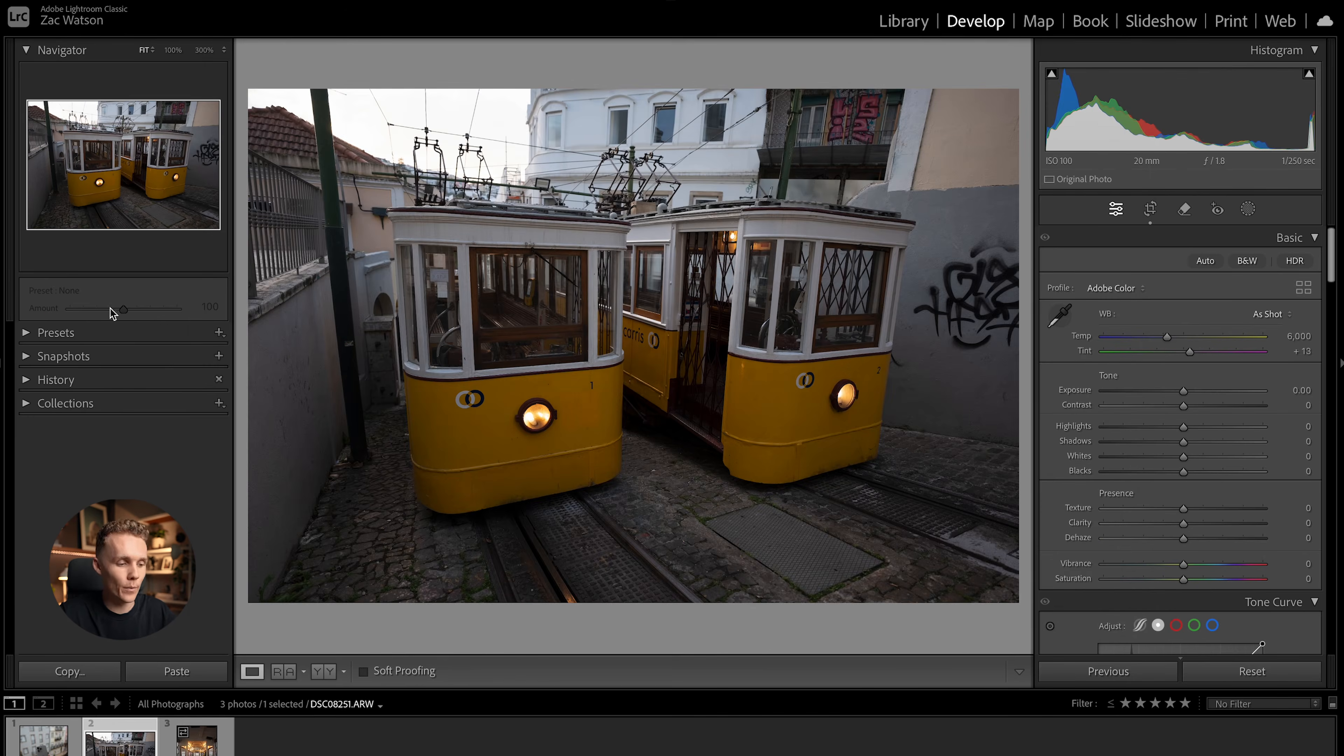
pyautogui.click(26, 332)
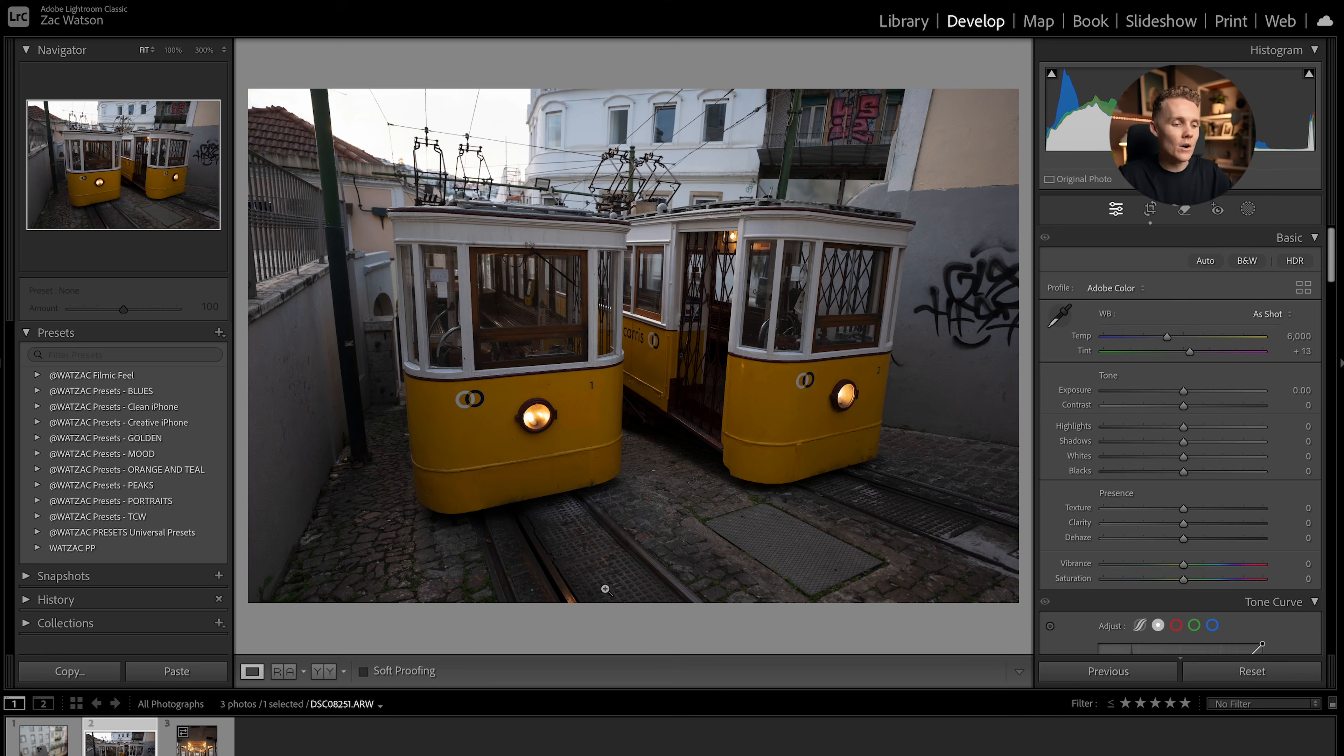
pyautogui.click(37, 375)
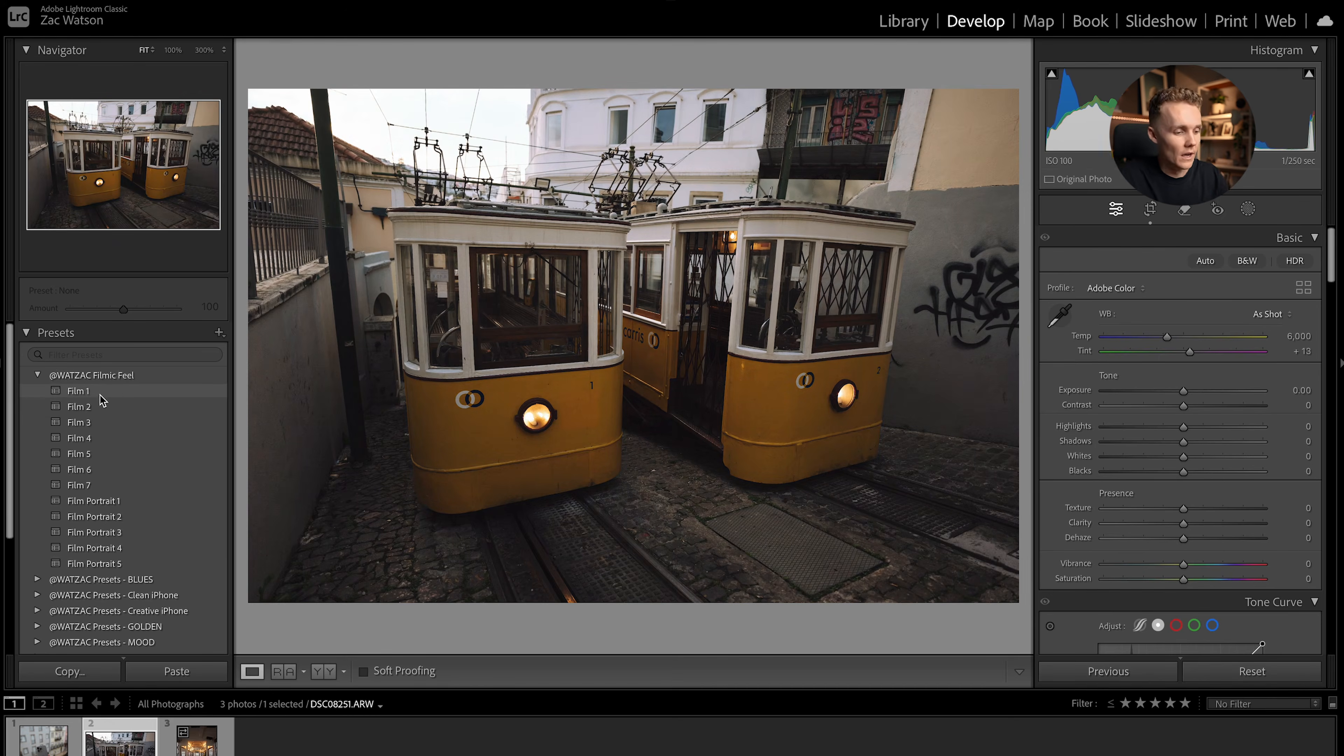
pyautogui.click(99, 392)
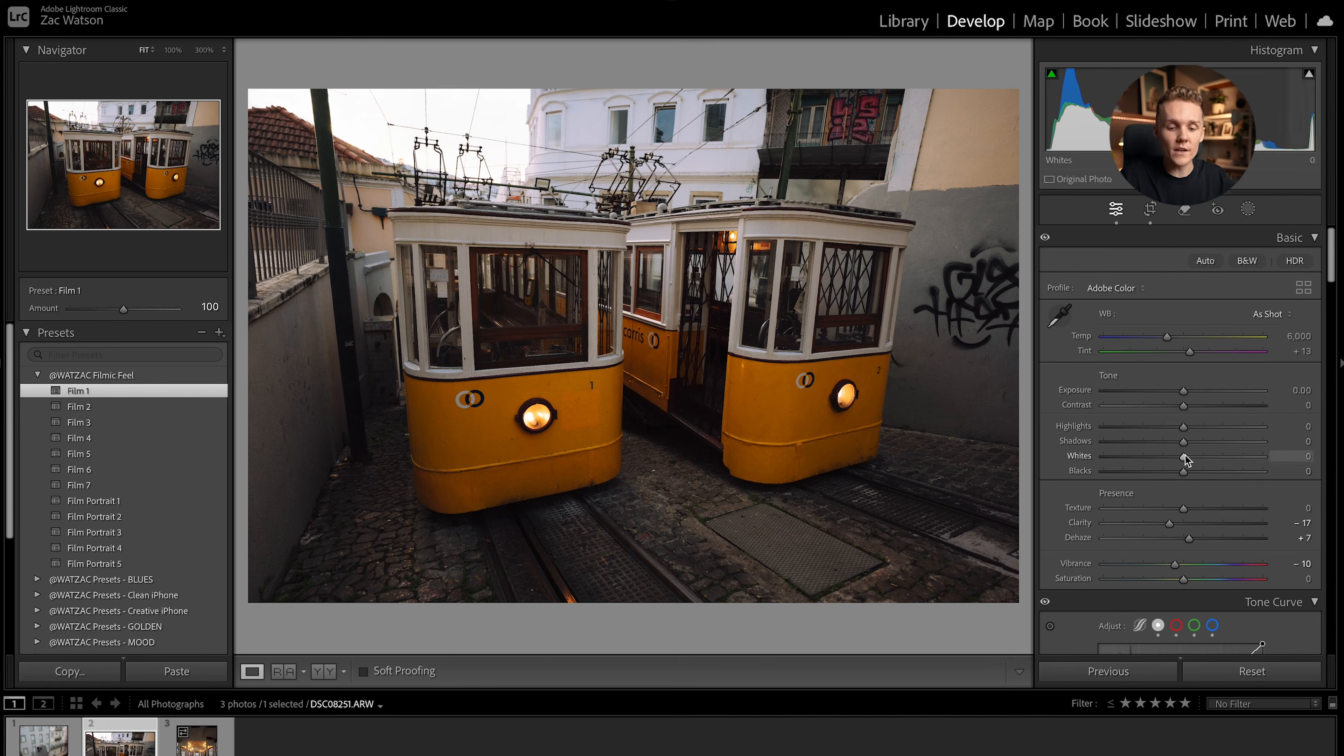
# Step: Review the Film 1 preset's develop settings and set its amount to 200
pyautogui.scroll(-6, 1183, 454)
pyautogui.scroll(-7, 1183, 455)
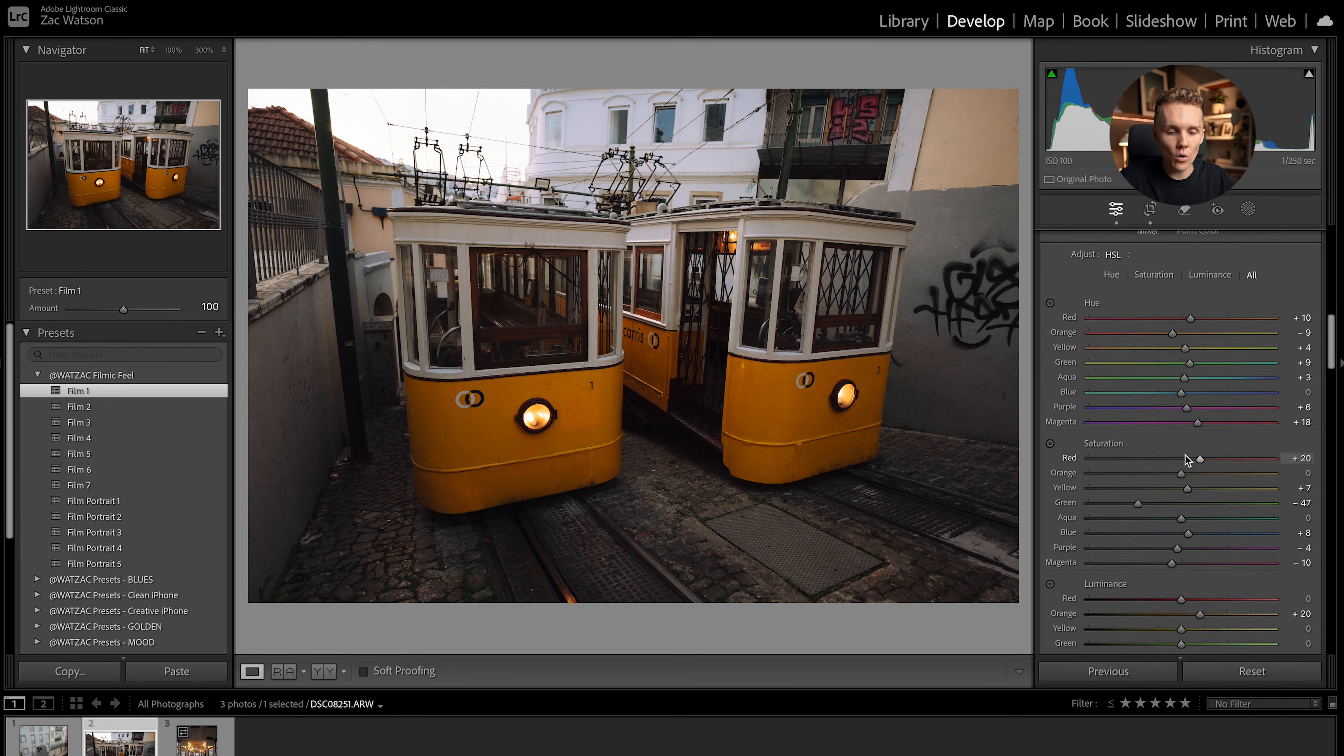
pyautogui.scroll(12, 1185, 459)
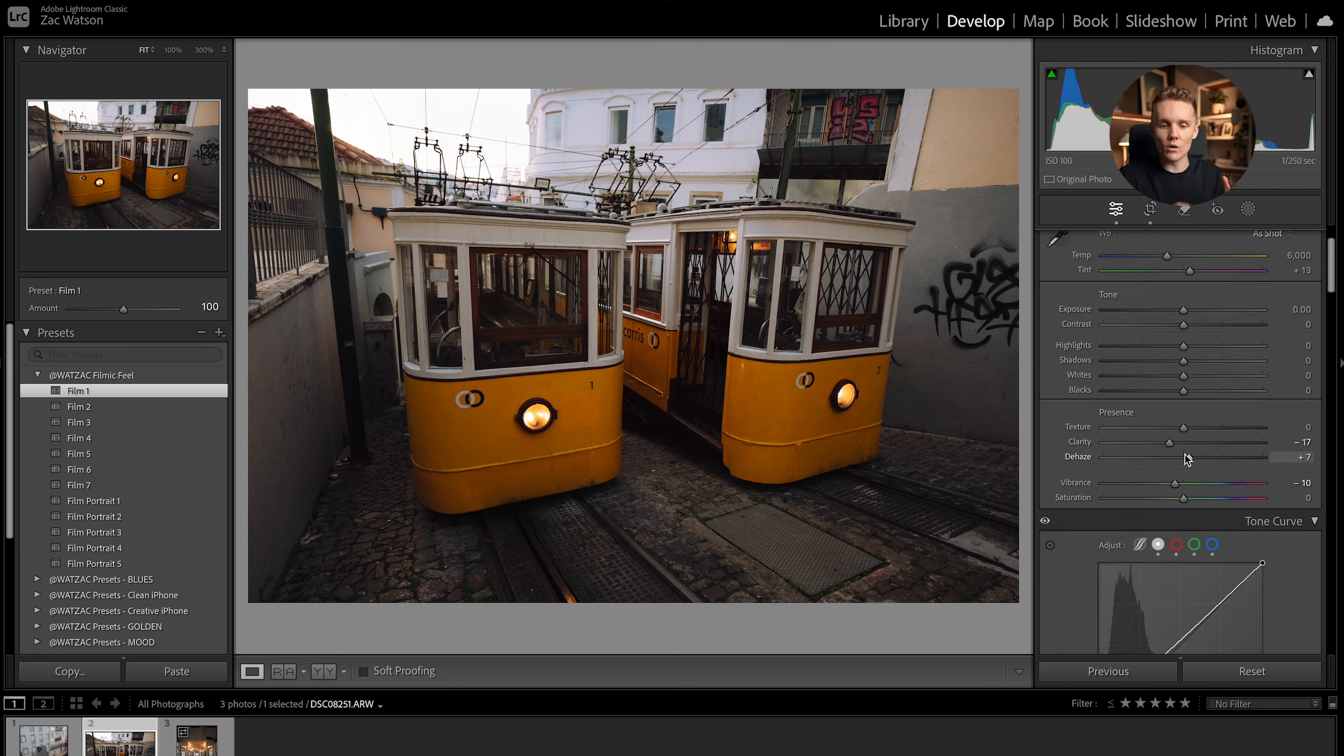
pyautogui.scroll(2, 1185, 458)
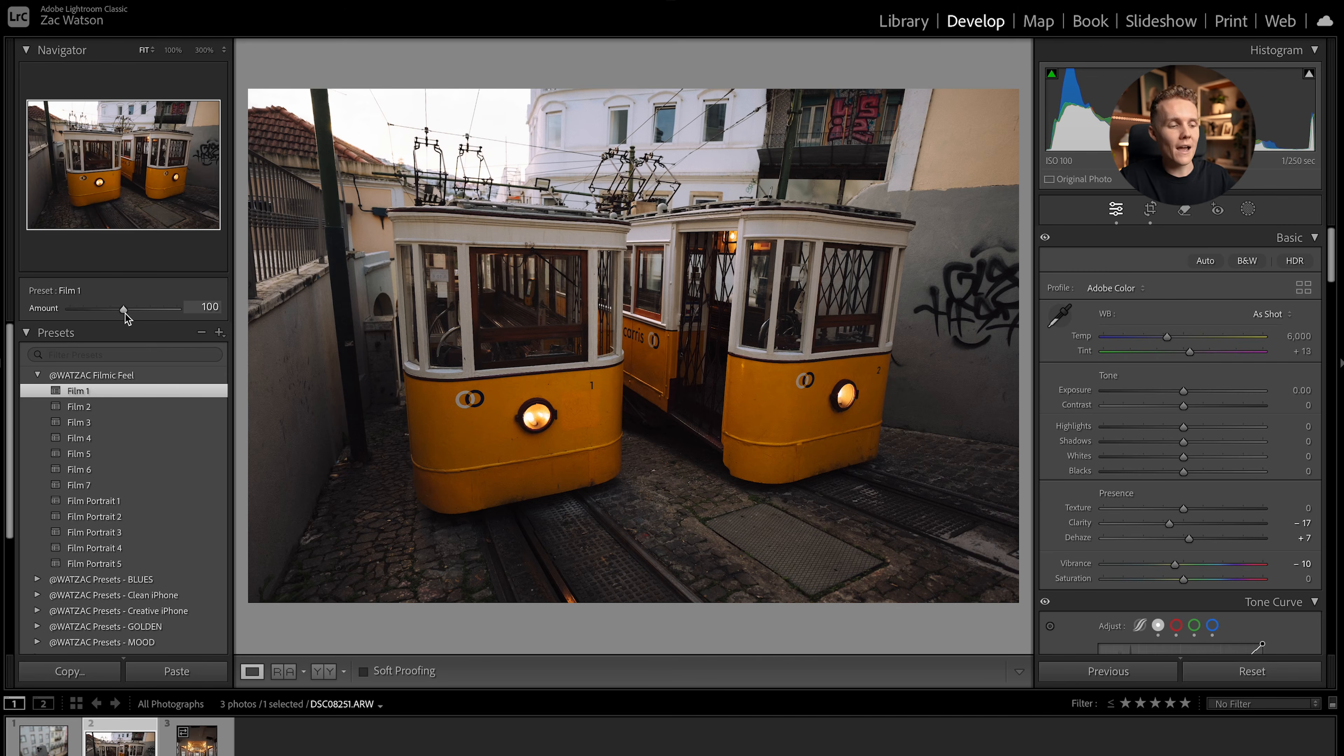
pyautogui.moveTo(124, 309); pyautogui.dragTo(234, 317)
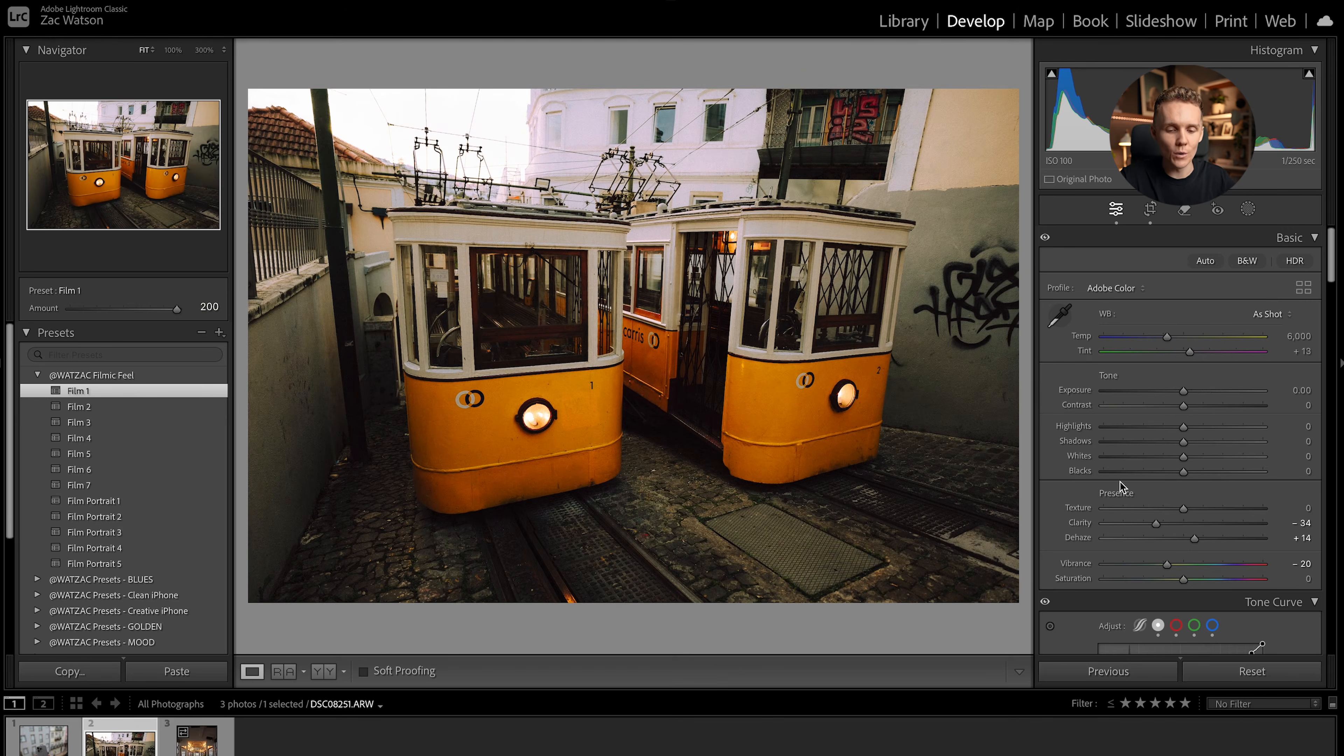
# Step: Examine the Film 1 preset's Basic, Tone Curve and Color Mixer settings on the tram photo
pyautogui.scroll(-2, 1086, 554)
pyautogui.scroll(-4, 1085, 555)
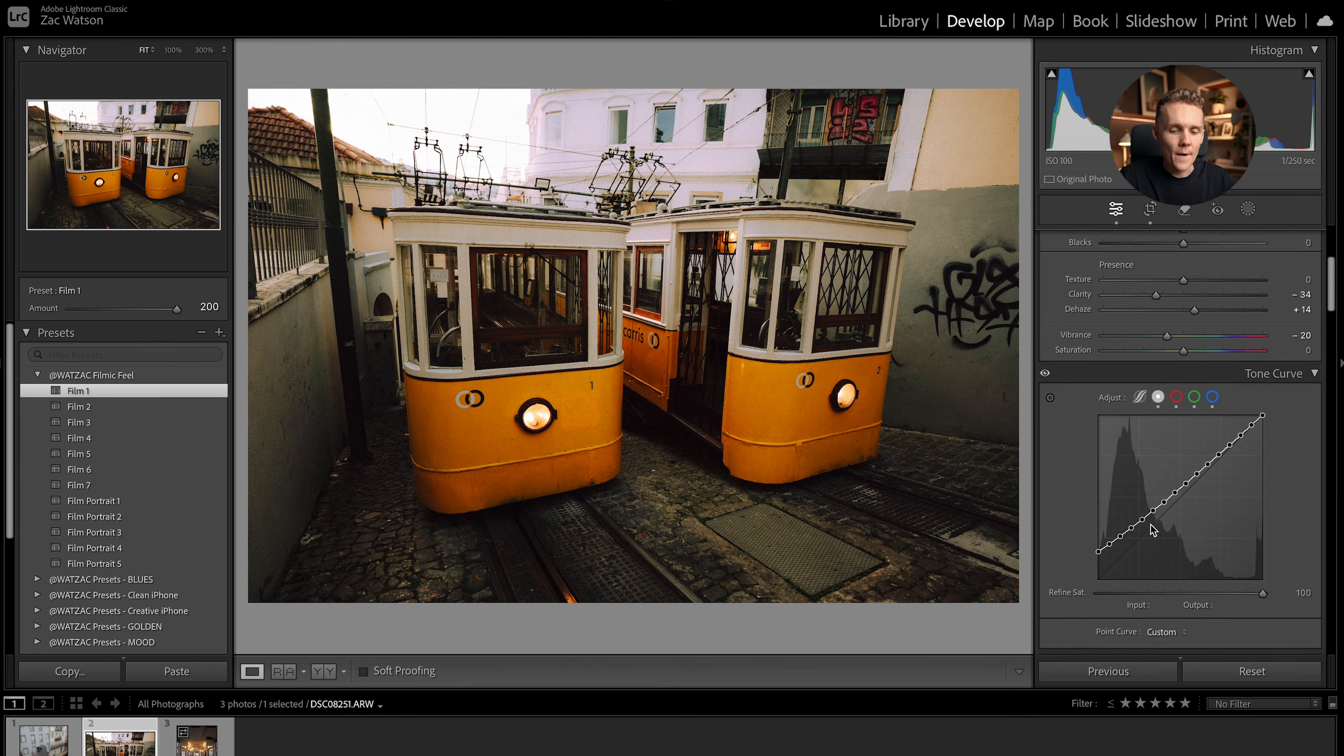
pyautogui.scroll(2, 1216, 359)
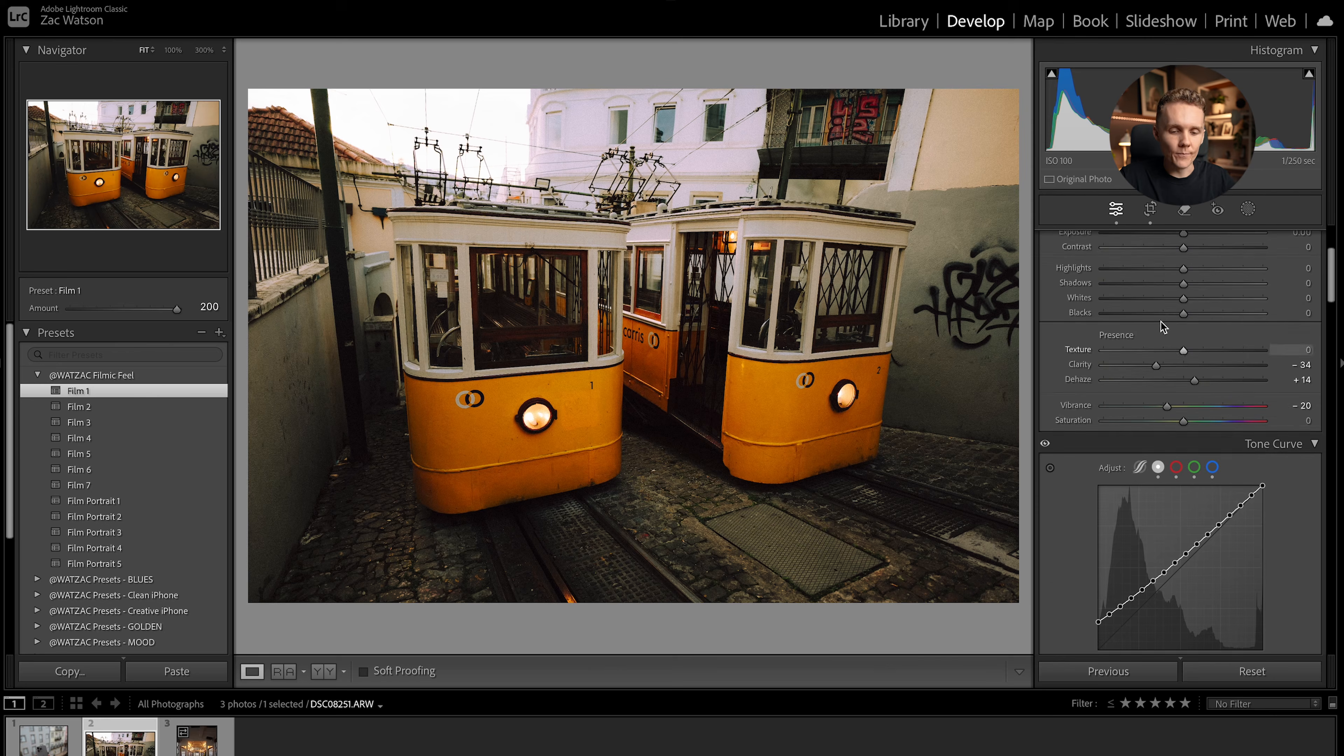
pyautogui.scroll(-1, 1188, 402)
pyautogui.scroll(-6, 1187, 402)
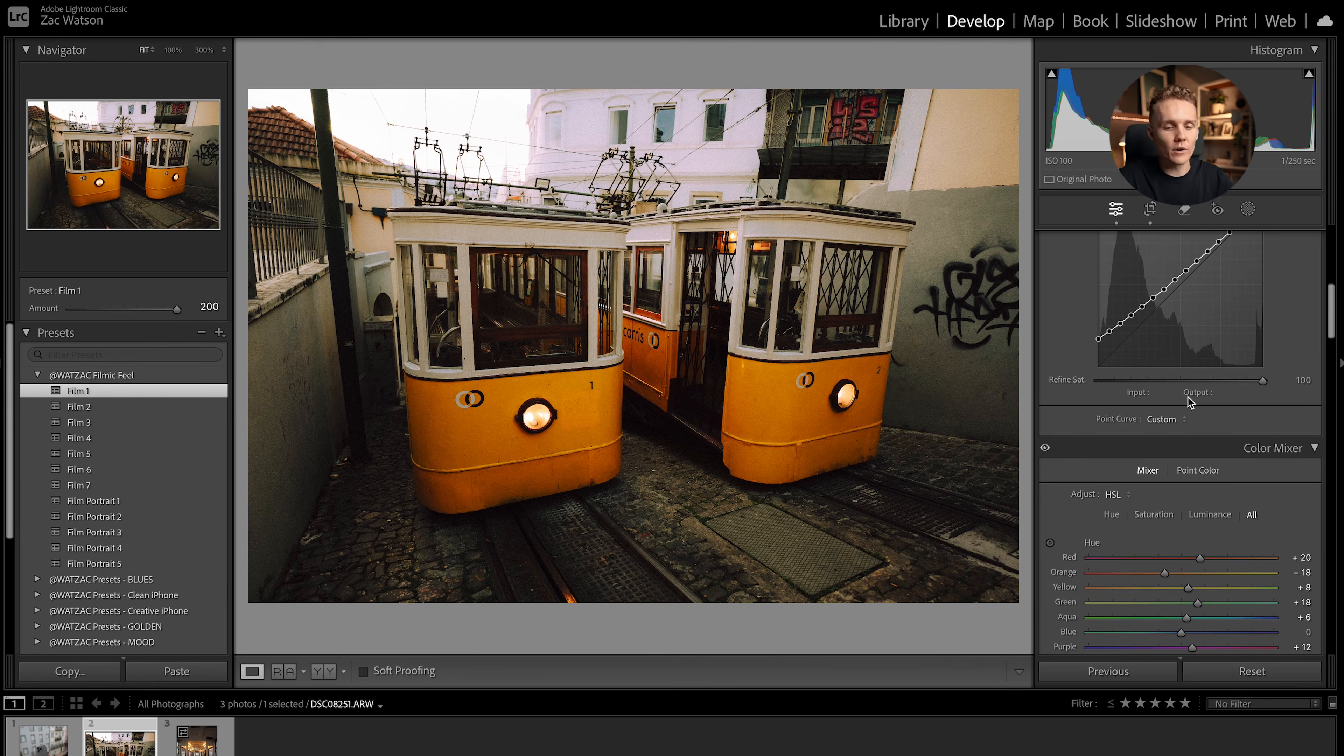
pyautogui.scroll(2, 1188, 399)
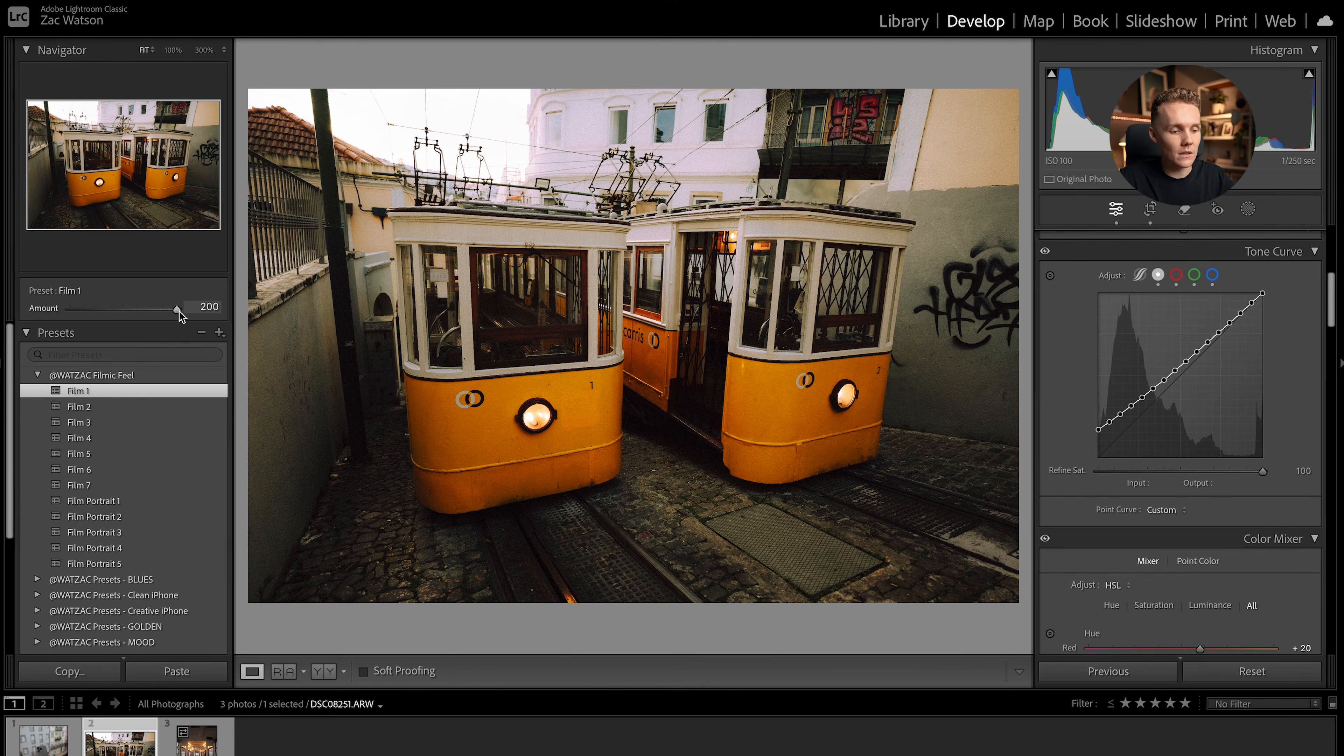
# Step: Try the Film 1 preset at amounts 133 and 200, reset the amount to 100, and collapse the preset list
pyautogui.moveTo(178, 311); pyautogui.dragTo(143, 317)
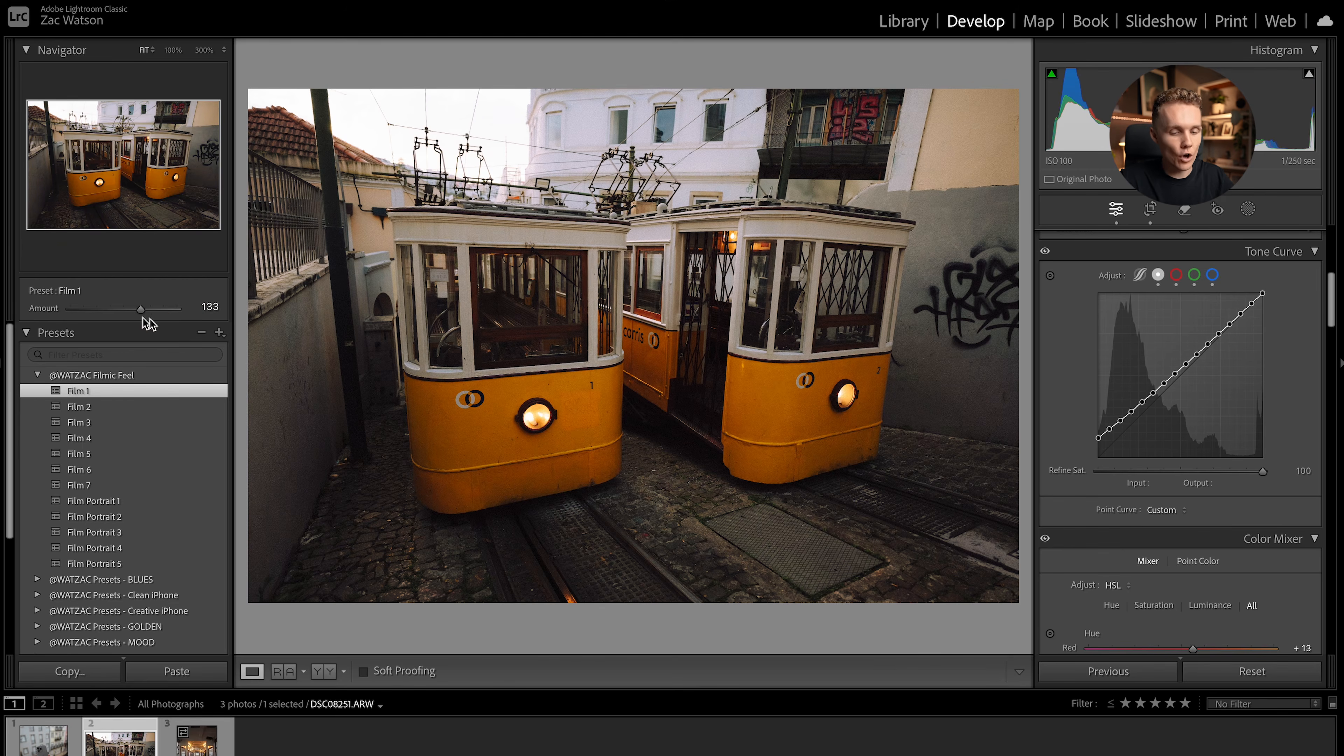
pyautogui.scroll(5, 1142, 535)
pyautogui.scroll(1, 1141, 535)
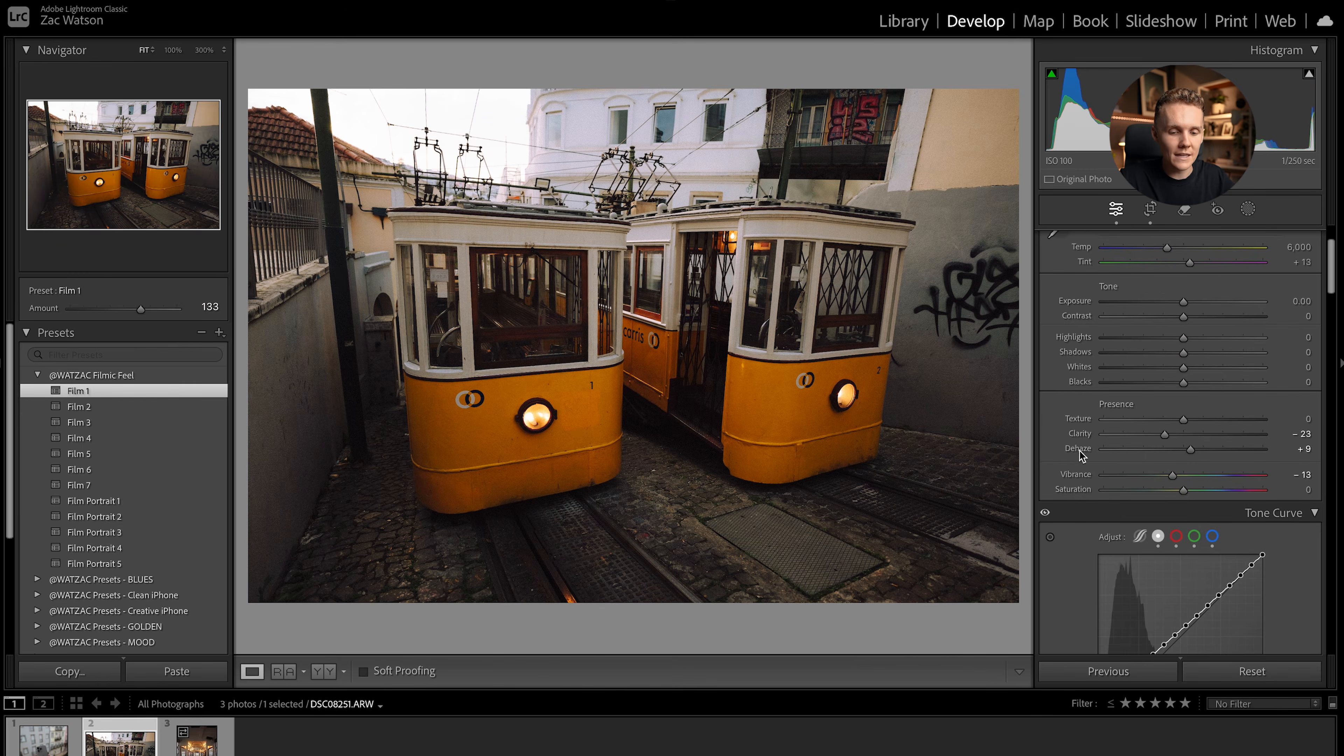
pyautogui.moveTo(141, 309); pyautogui.dragTo(335, 314)
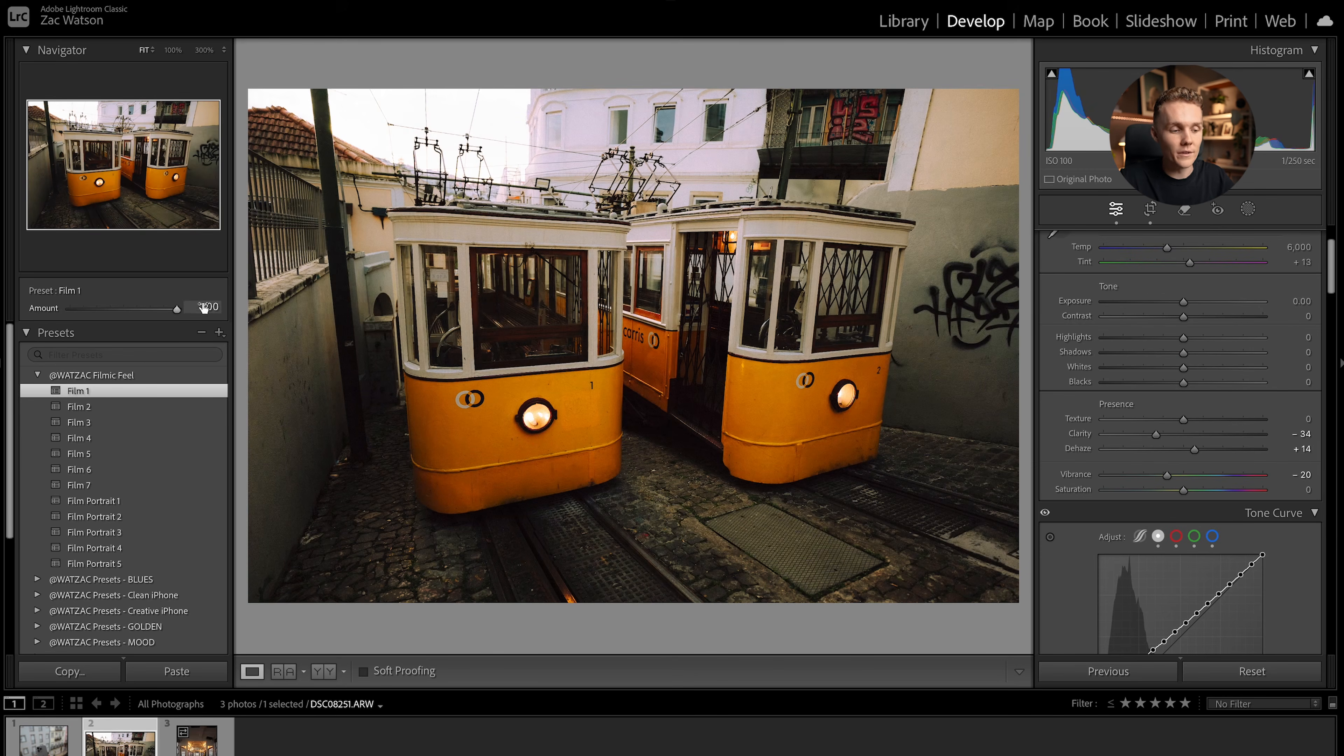
pyautogui.doubleClick(177, 312)
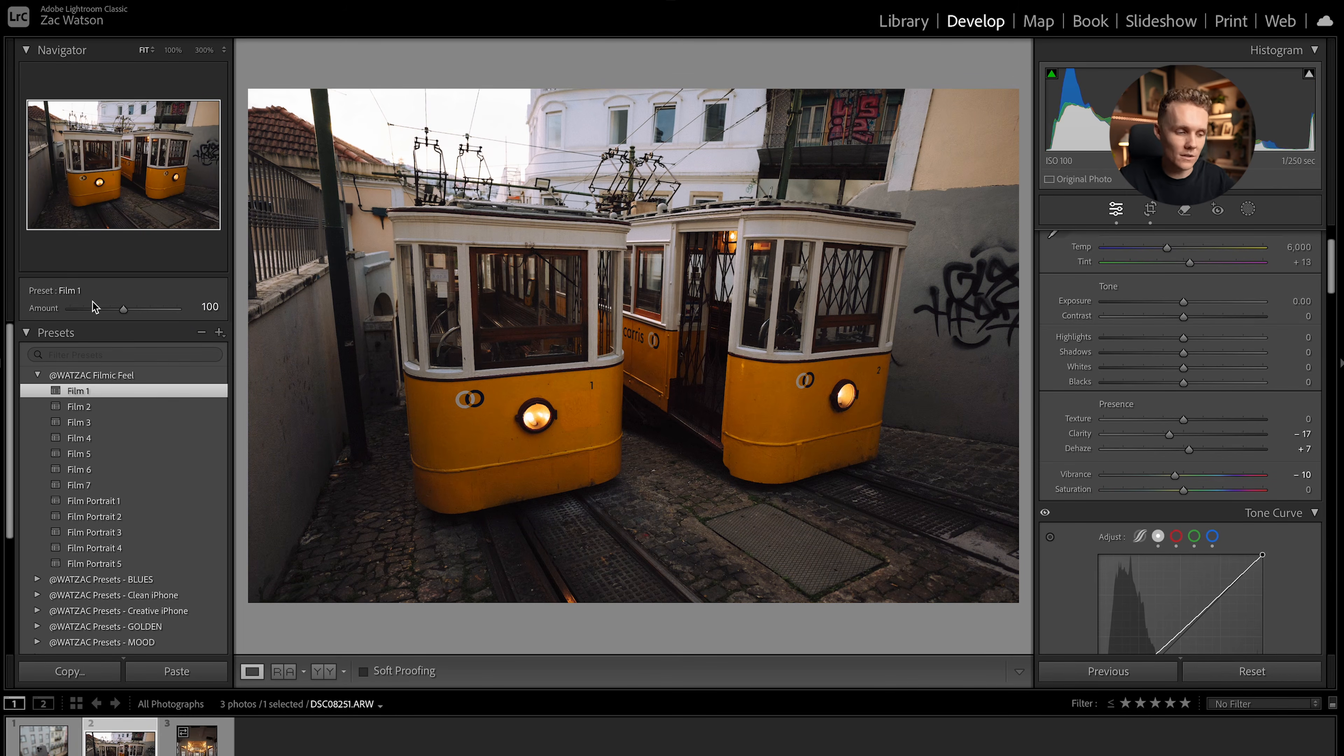
pyautogui.click(26, 333)
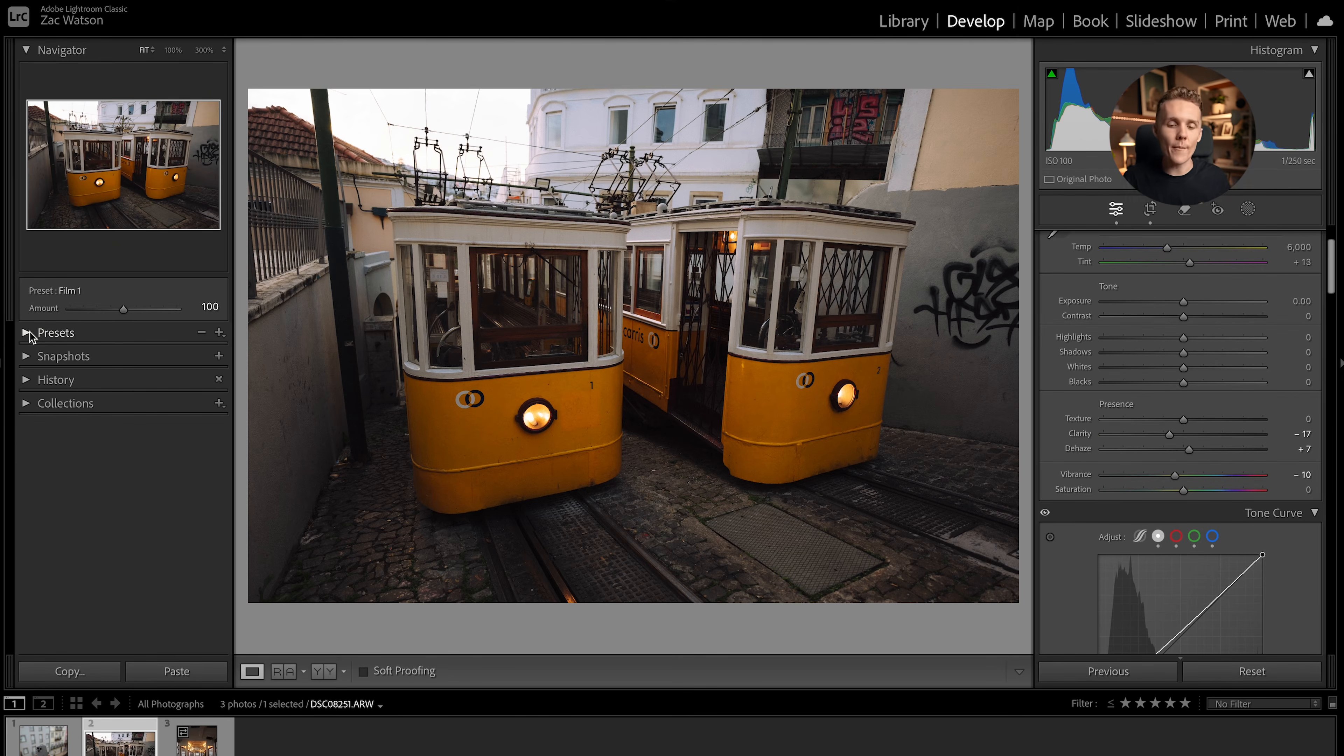
pyautogui.scroll(3, 1162, 392)
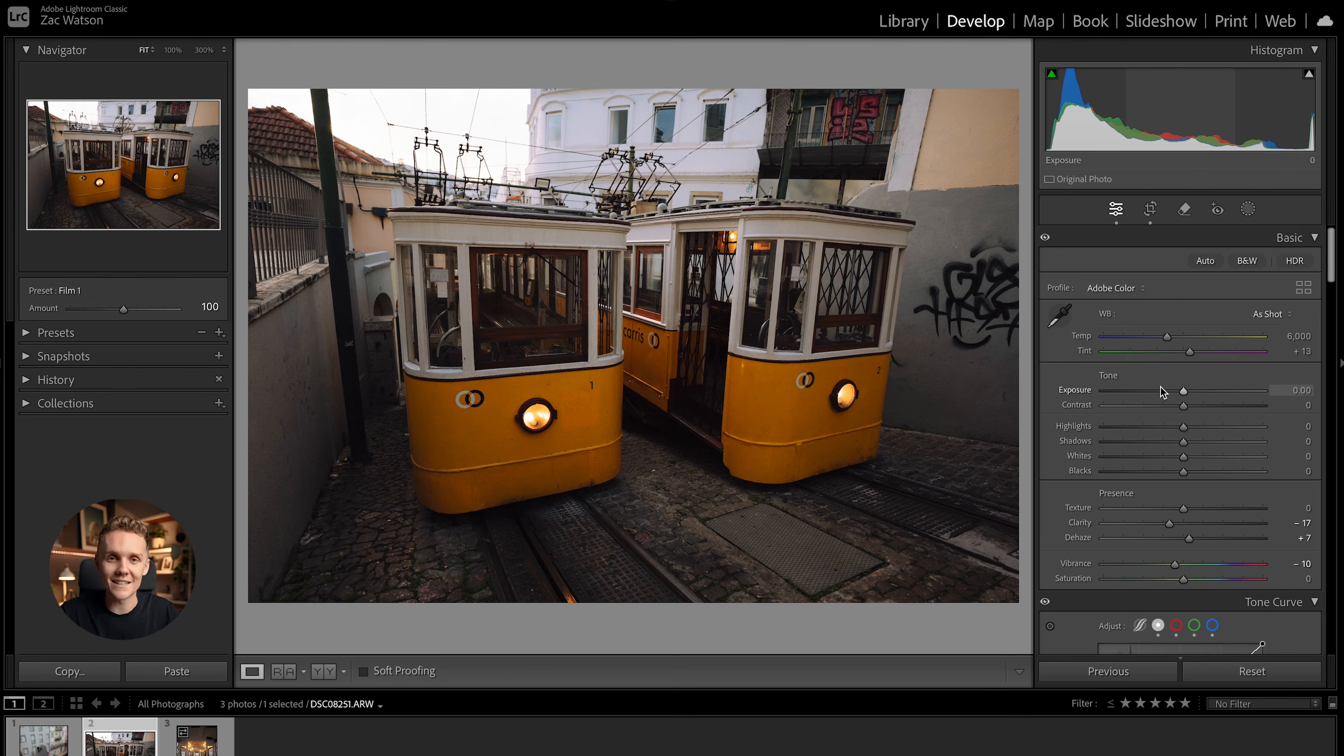
# Step: Switch to the tram interior photo DSC08268.ARW, try a white balance temperature of 6,111, and undo it
pyautogui.press('Right')
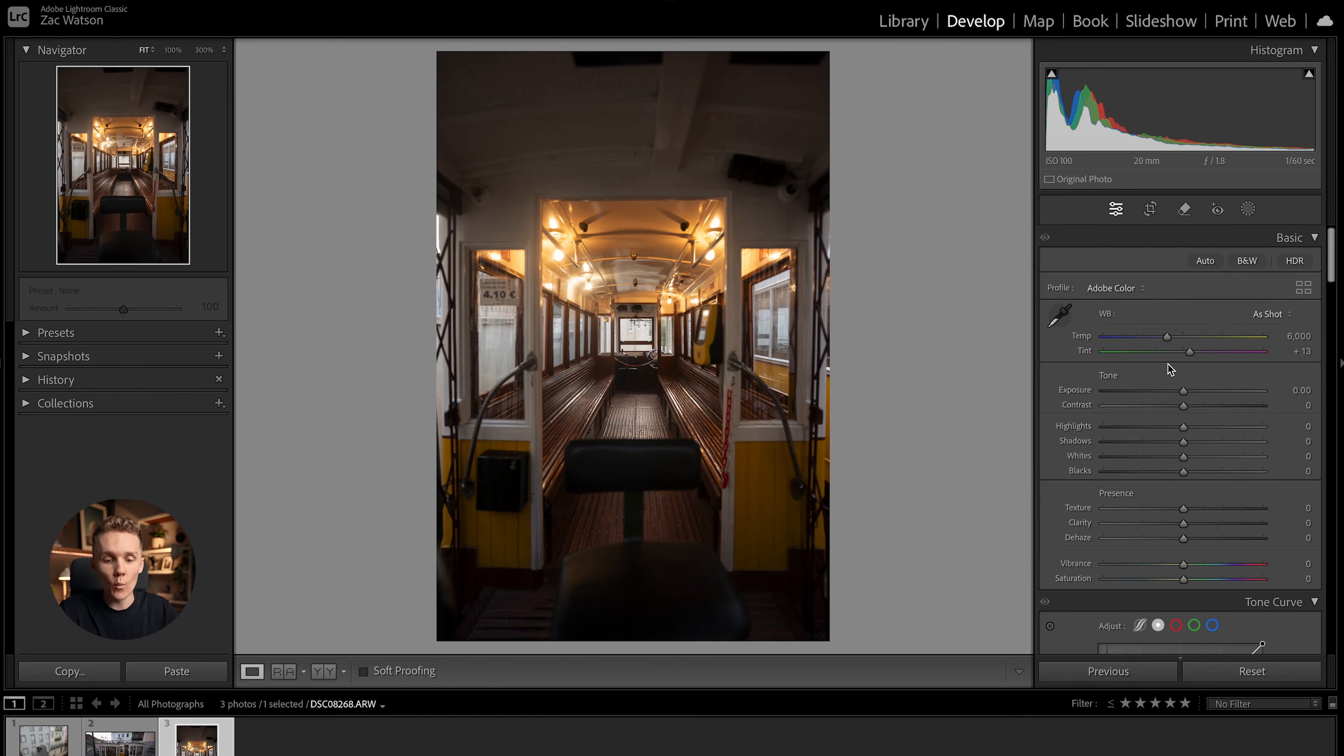
pyautogui.moveTo(1167, 338)
pyautogui.mouseDown()
pyautogui.moveTo(1137, 338)
pyautogui.moveTo(1209, 333)
pyautogui.moveTo(1168, 335)
pyautogui.mouseUp()
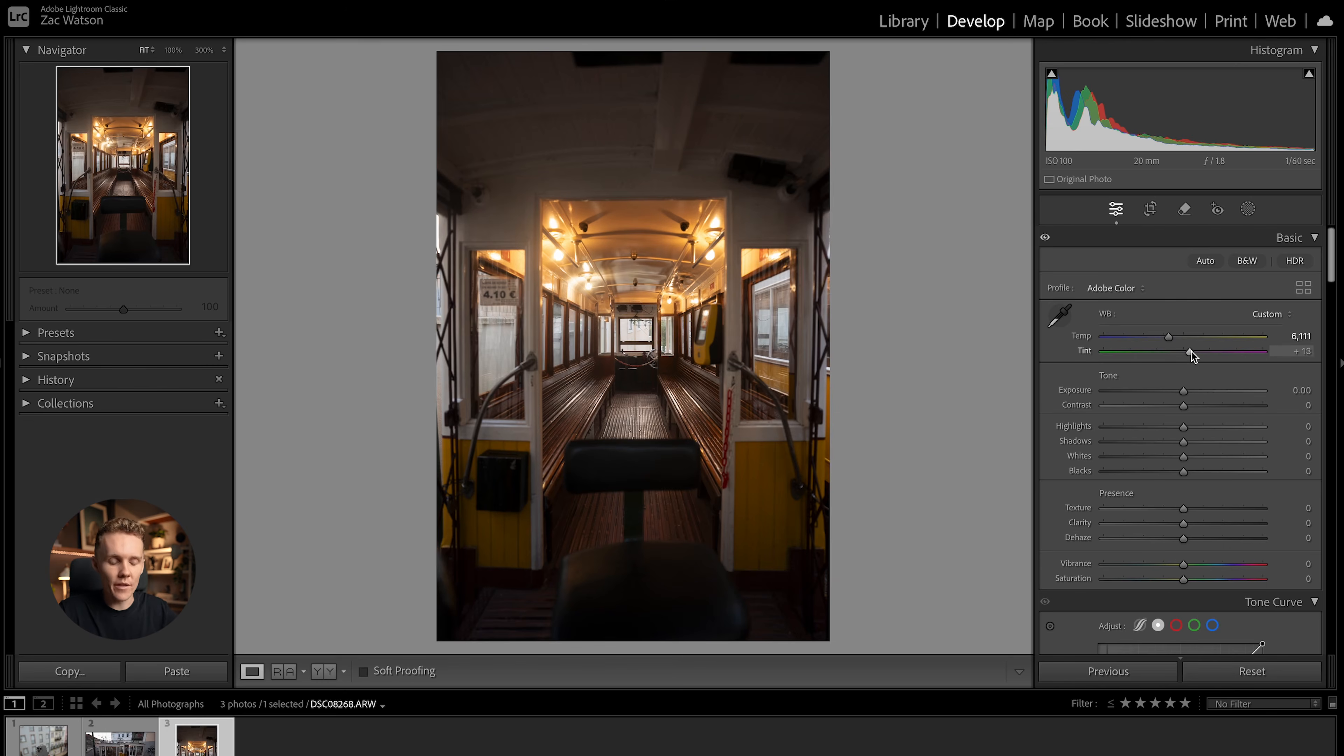
pyautogui.hotkey('ctrl', 'z')
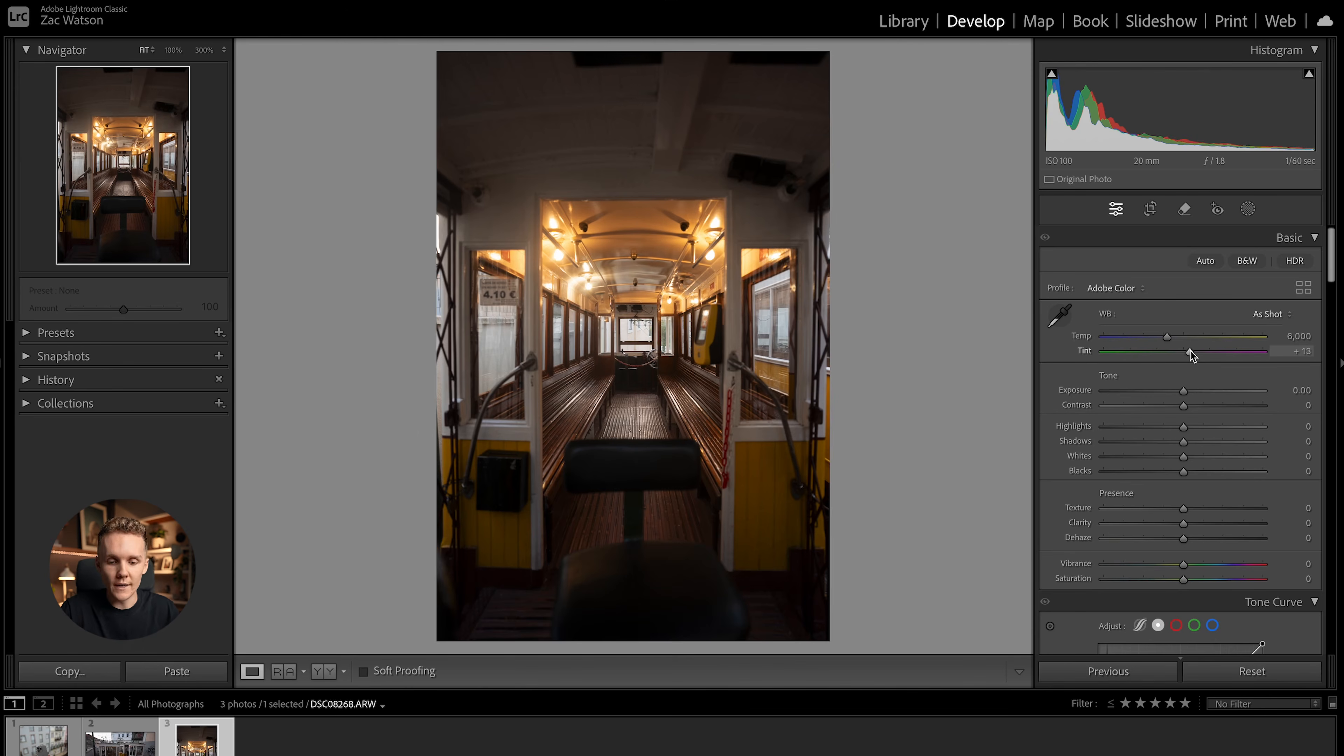
# Step: Try the Auto white balance on the tram interior photo, and undo it
pyautogui.click(1281, 314)
pyautogui.click(1267, 331)
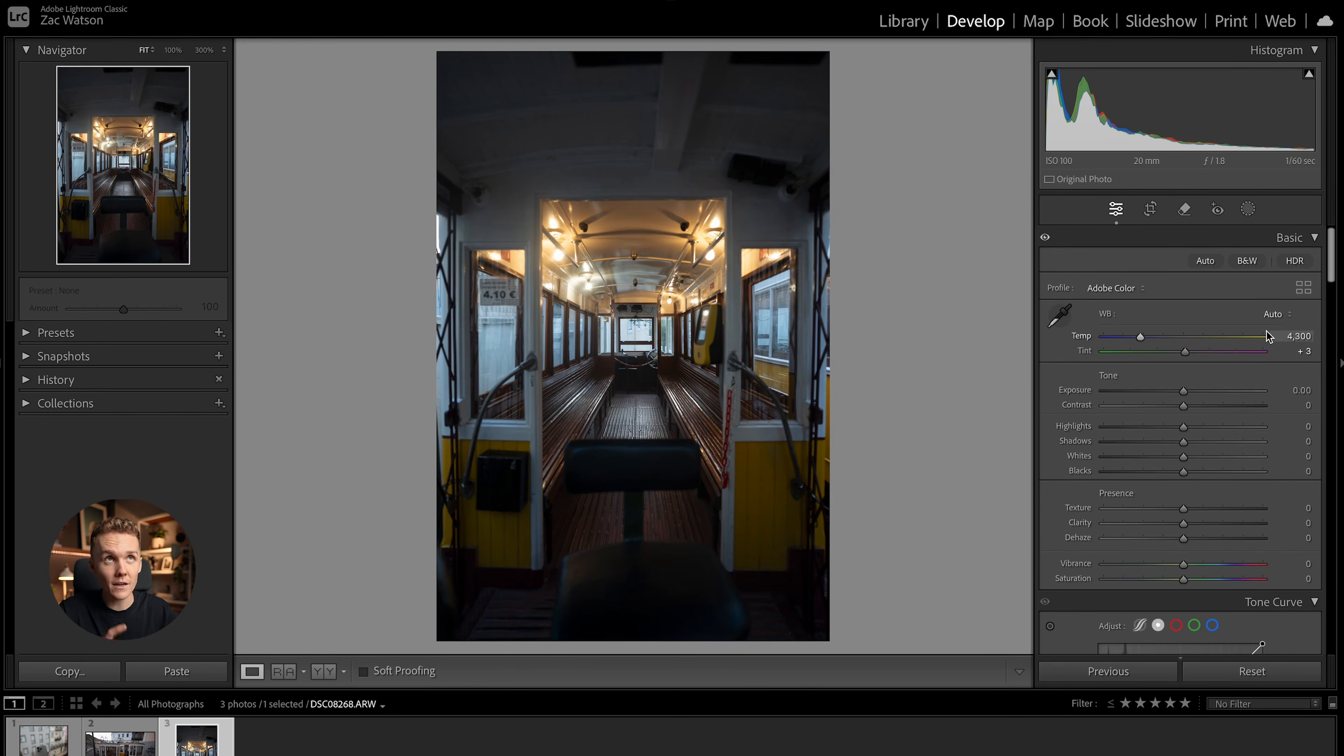
pyautogui.hotkey('ctrl', 'z')
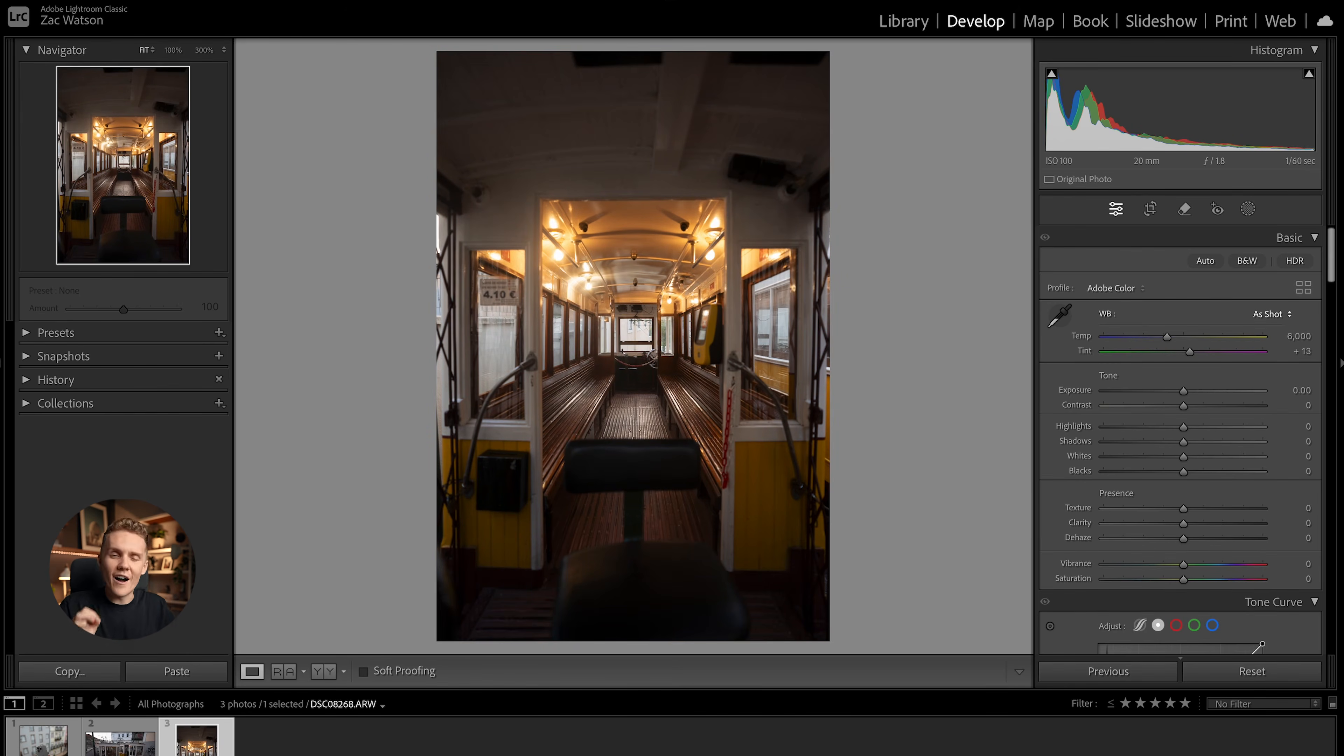
# Step: Try sampling the grey wall beside the doorway's upper right corner as the white balance neutral, check it up close, and undo it
pyautogui.click(1059, 316)
pyautogui.click(1058, 315)
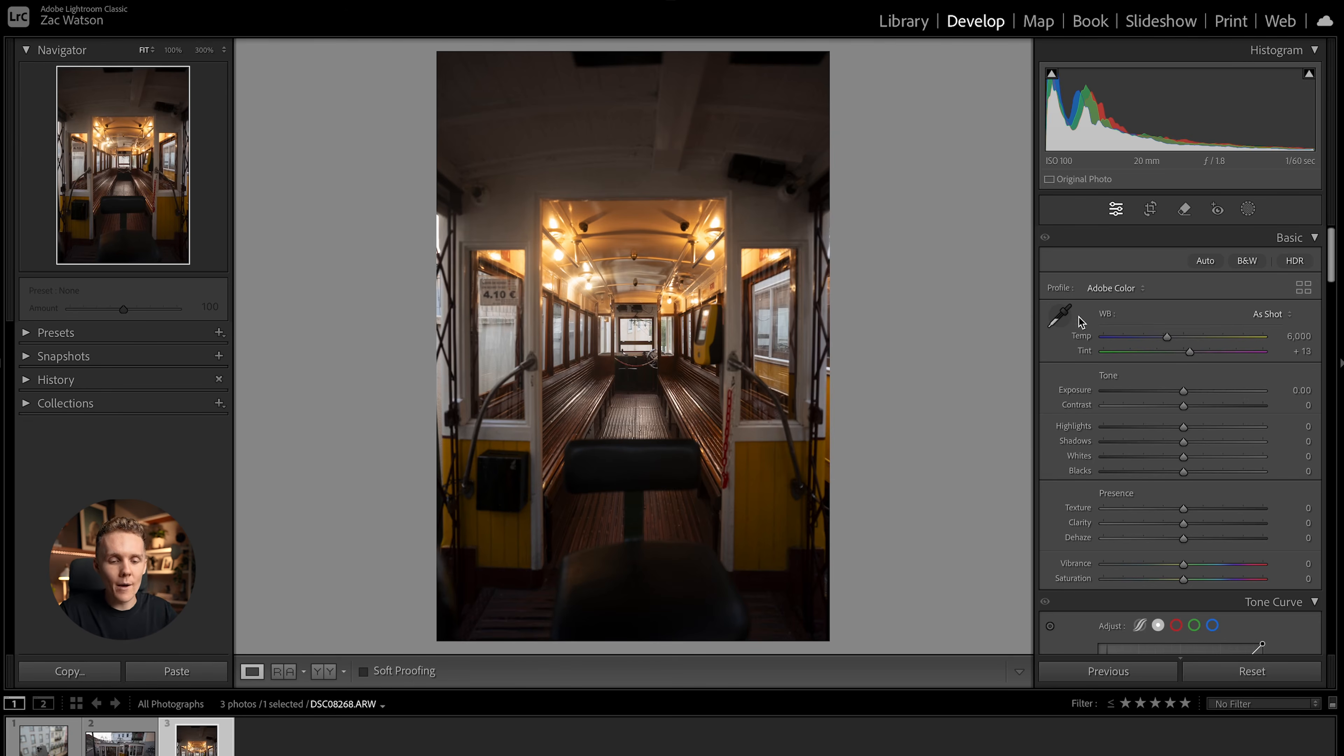
pyautogui.click(1061, 316)
pyautogui.click(1058, 320)
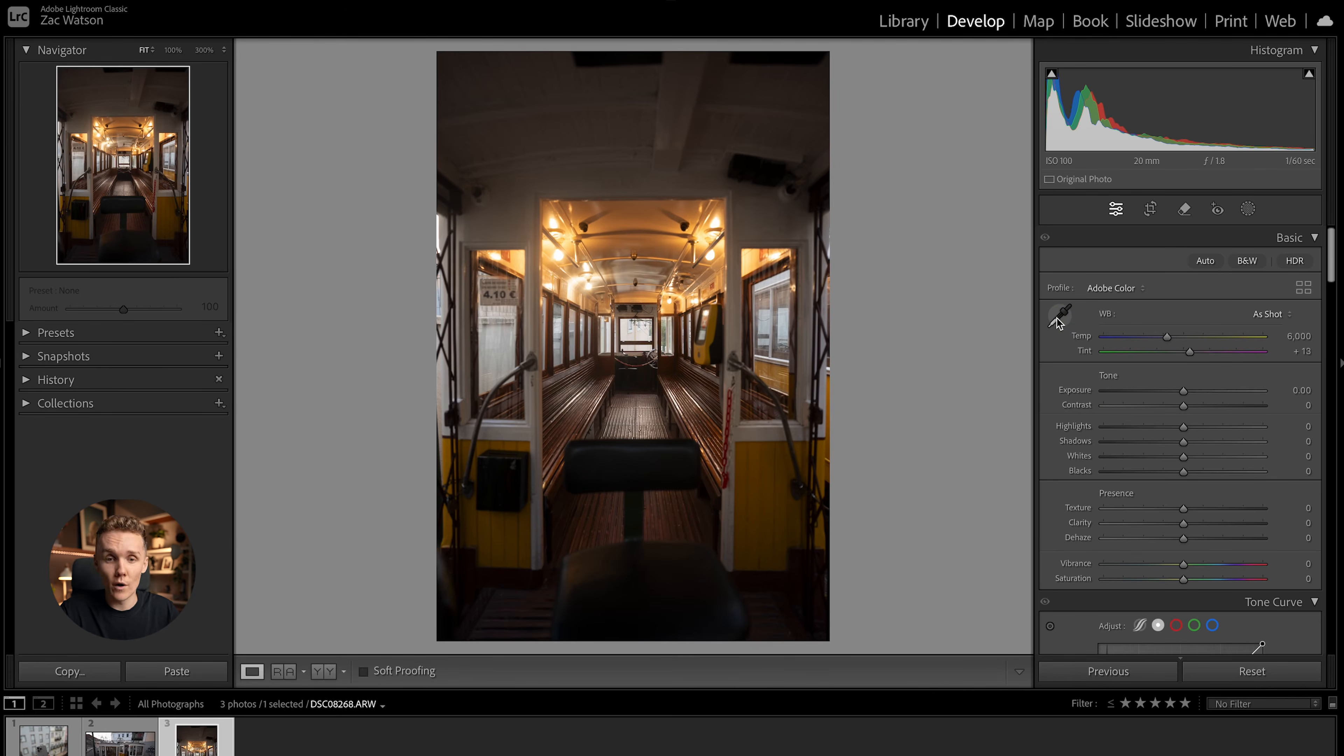
pyautogui.click(1057, 321)
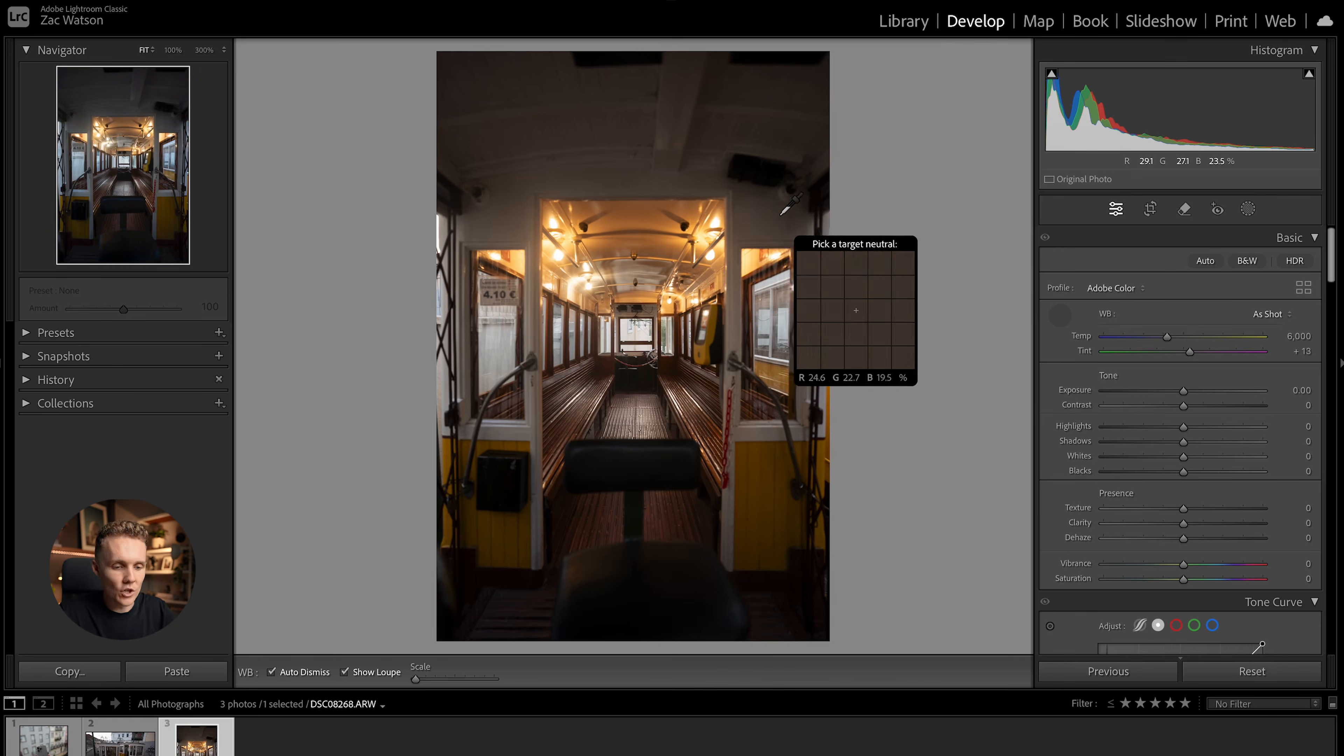
pyautogui.click(744, 216)
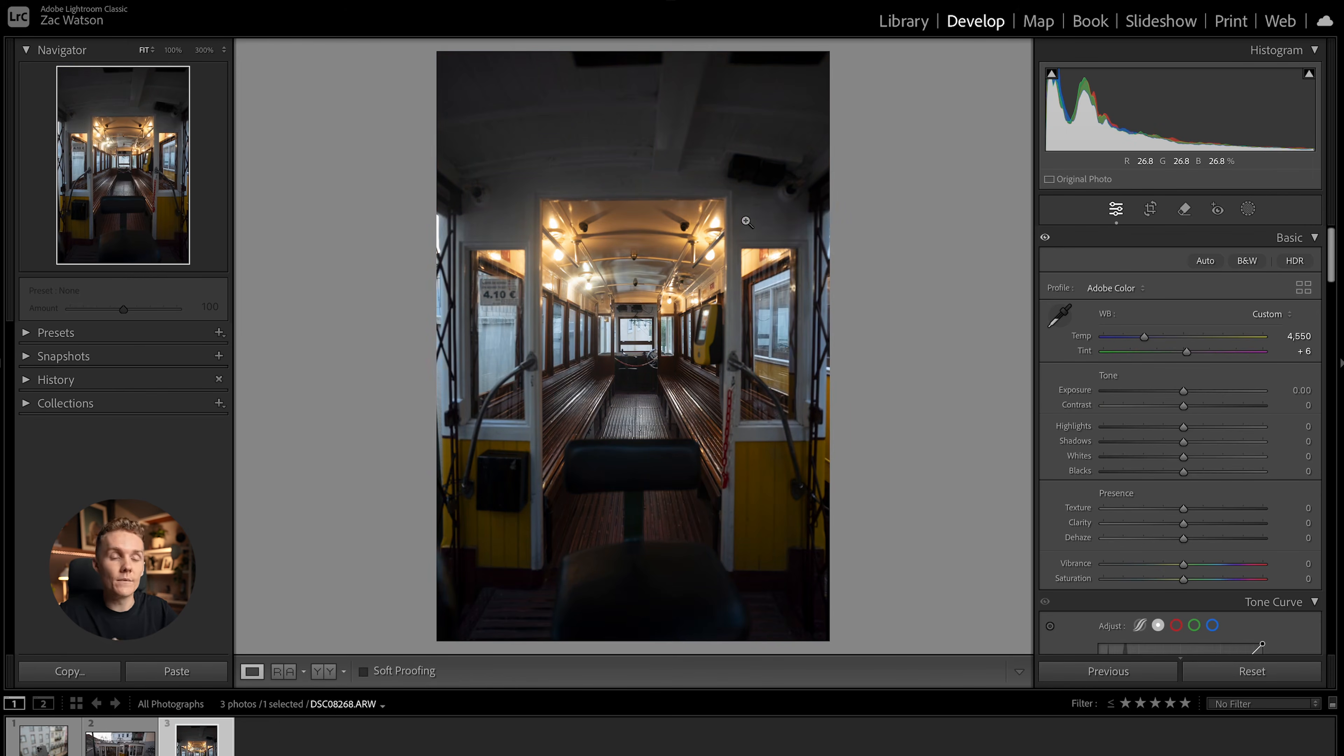
pyautogui.click(746, 221)
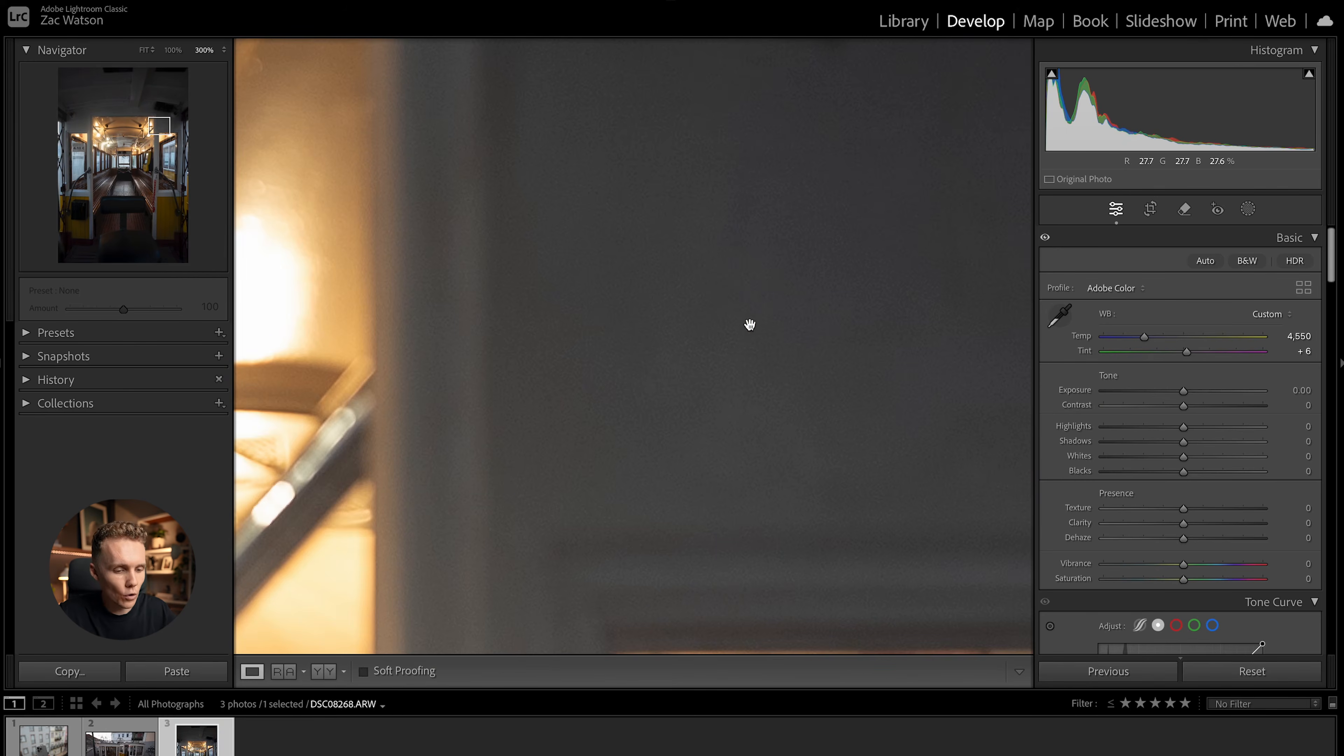
pyautogui.click(760, 260)
pyautogui.hotkey('ctrl', 'z')
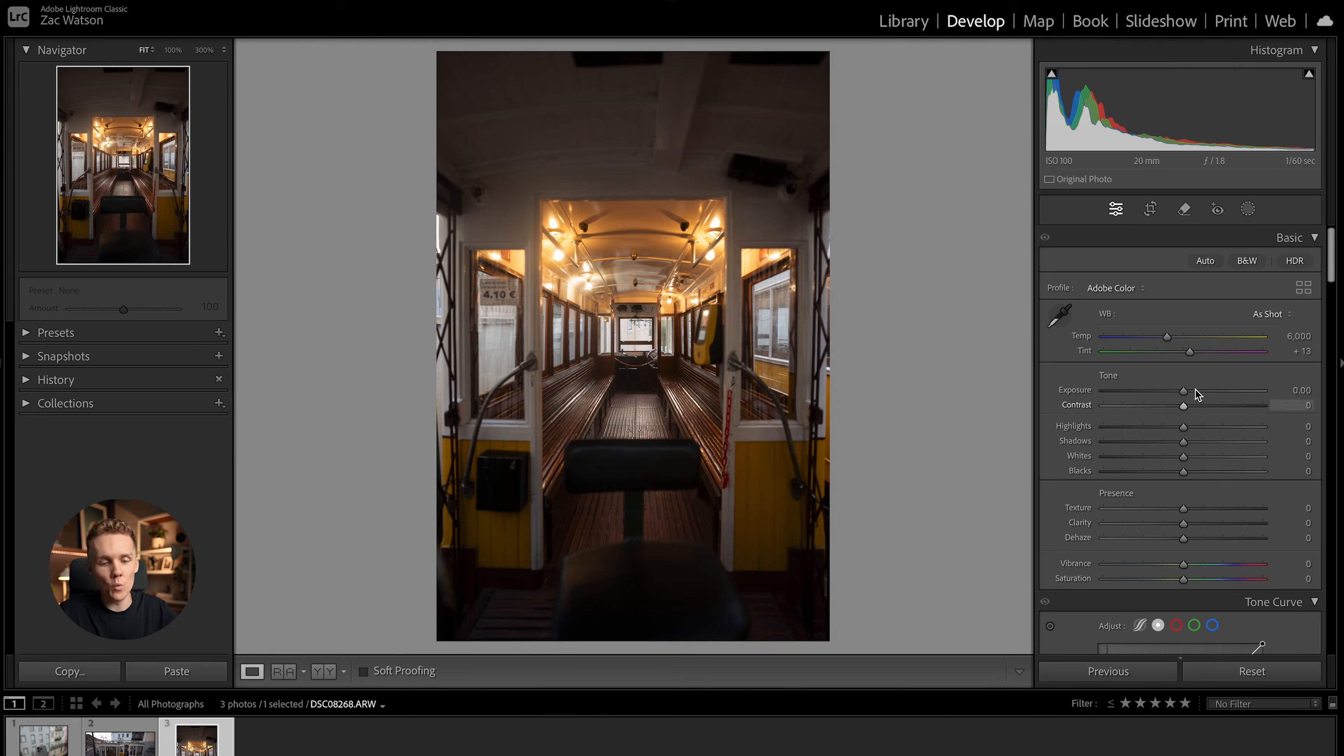
# Step: Set the white balance by sampling the white panel below the left doorway window as the neutral target
pyautogui.click(1059, 316)
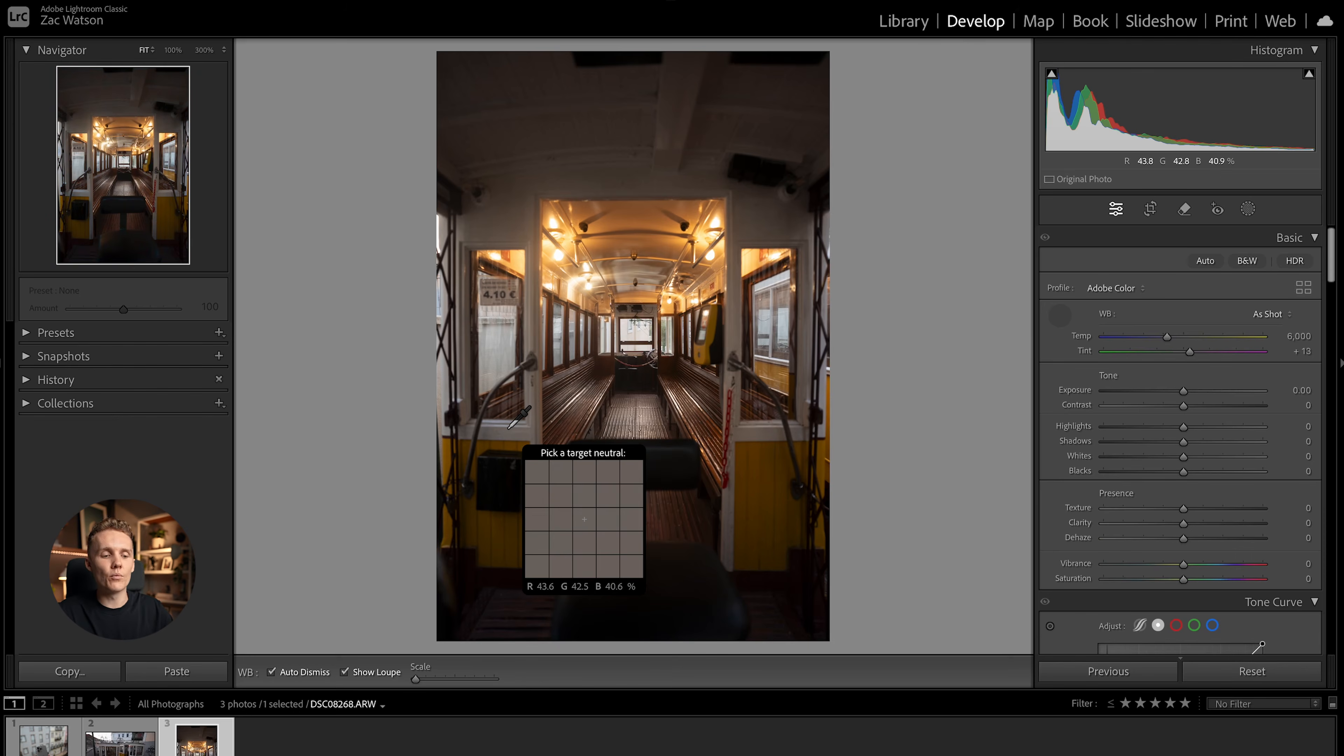
pyautogui.click(509, 427)
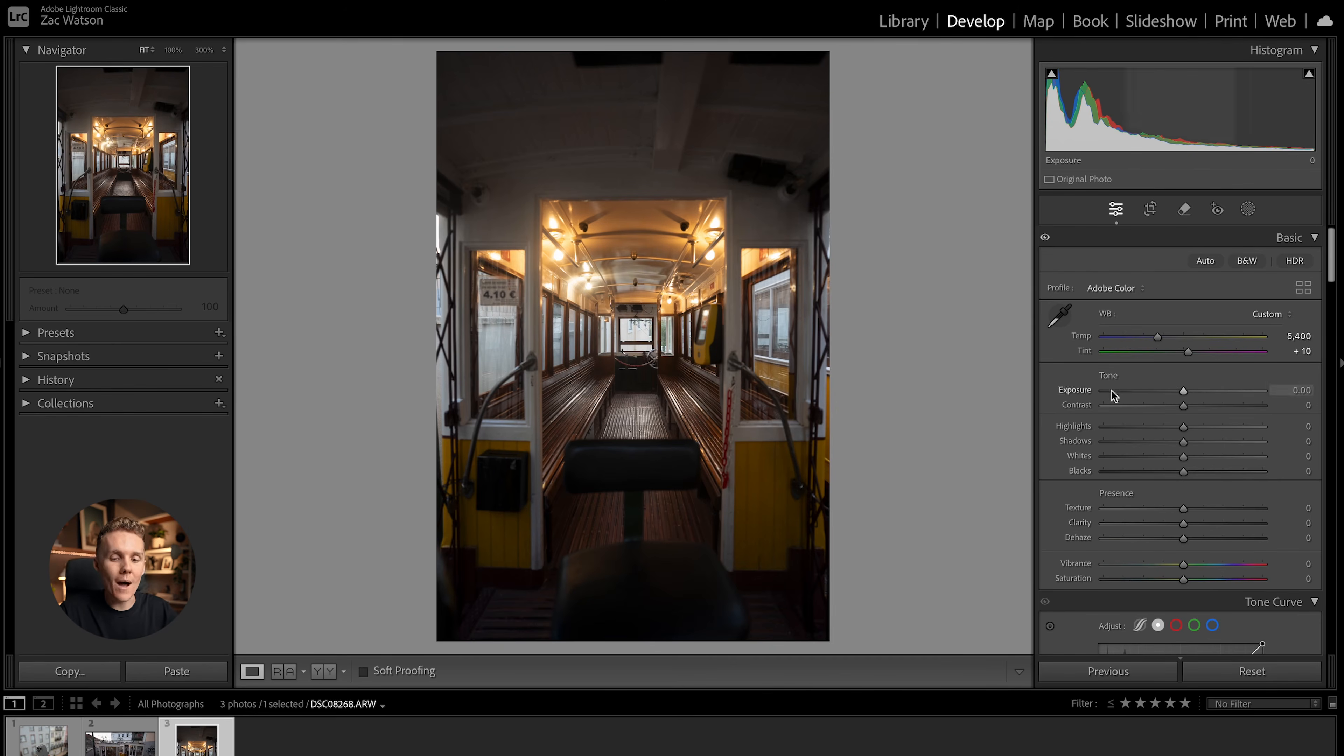
# Step: Try darkening the tram interior photo's exposure, undo that, and set the exposure to +0.50
pyautogui.scroll(-2, 1112, 391)
pyautogui.scroll(-3, 1110, 390)
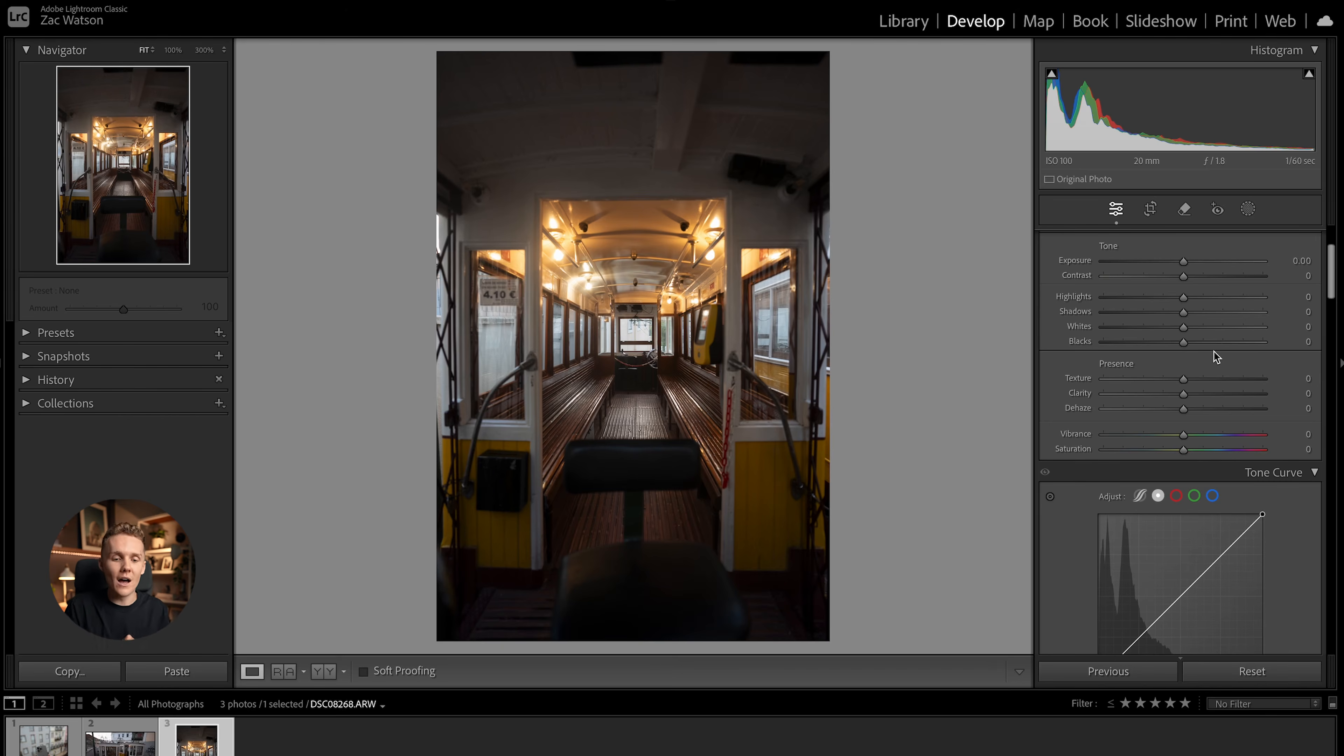
pyautogui.moveTo(1185, 261); pyautogui.dragTo(1146, 263)
pyautogui.hotkey('ctrl', 'z')
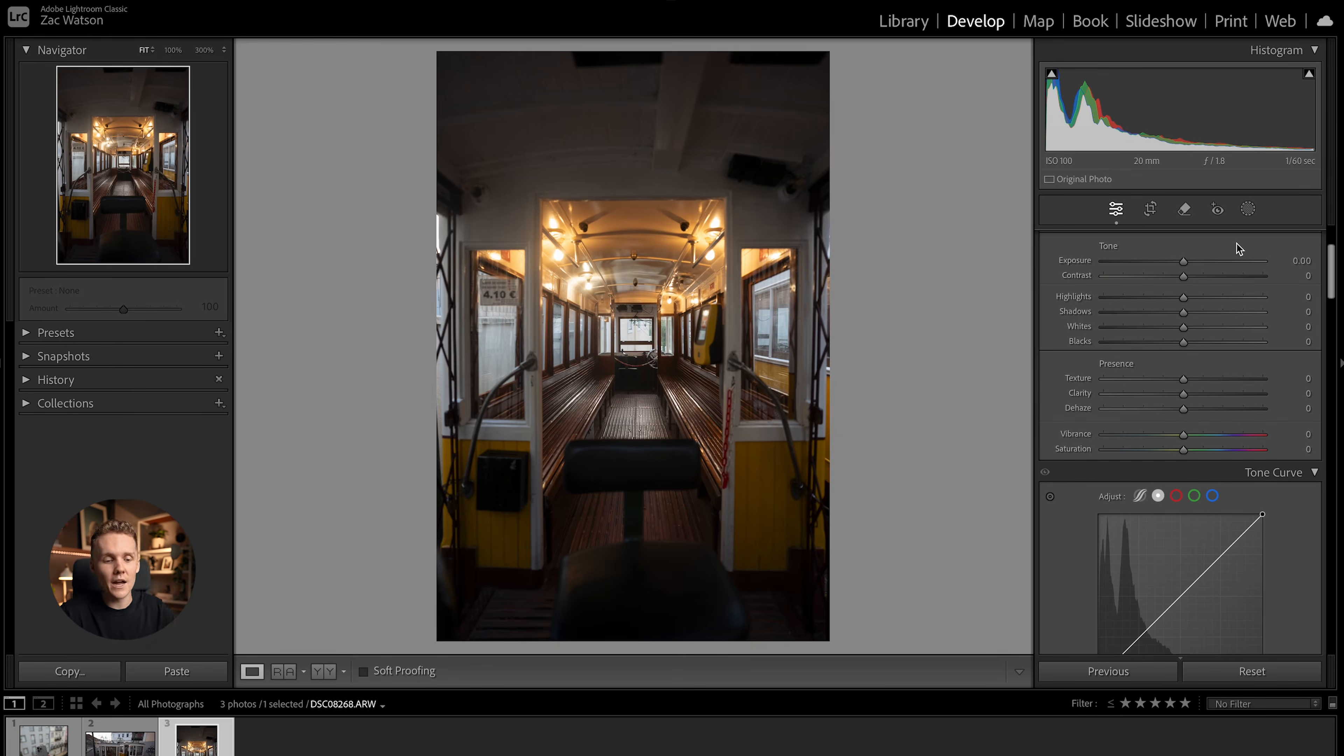
pyautogui.moveTo(1185, 263); pyautogui.dragTo(1191, 264)
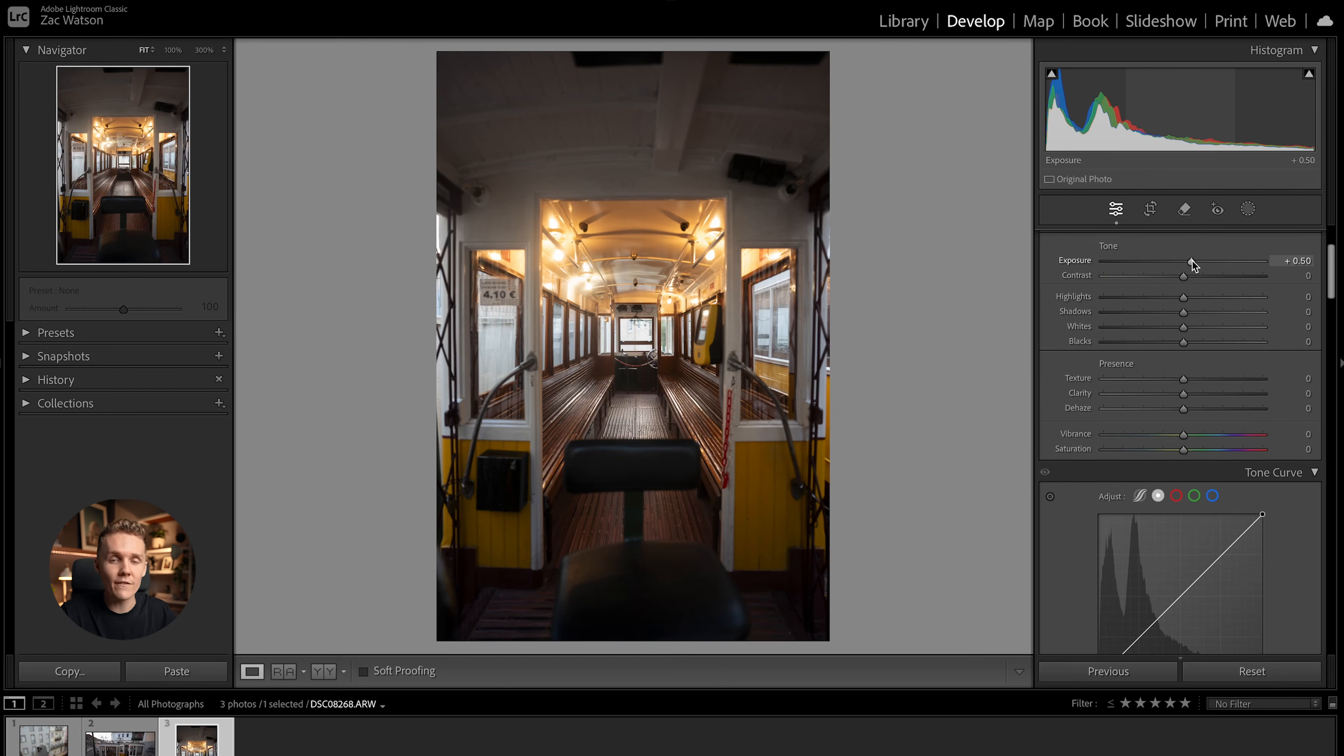
pyautogui.moveTo(1192, 260); pyautogui.dragTo(1187, 262)
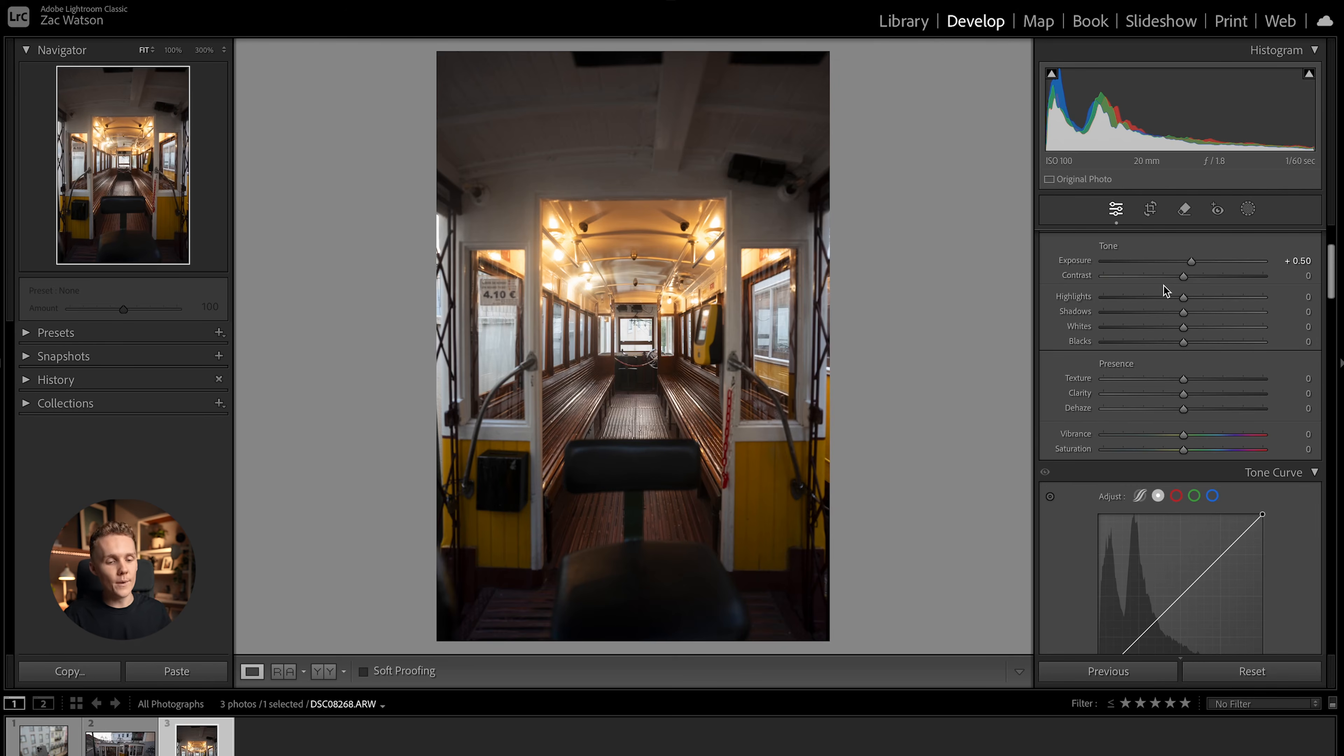
# Step: Try the contrast at +100, check the dark seat and bright windows, and reset the contrast to 0
pyautogui.moveTo(1187, 279); pyautogui.dragTo(1339, 278)
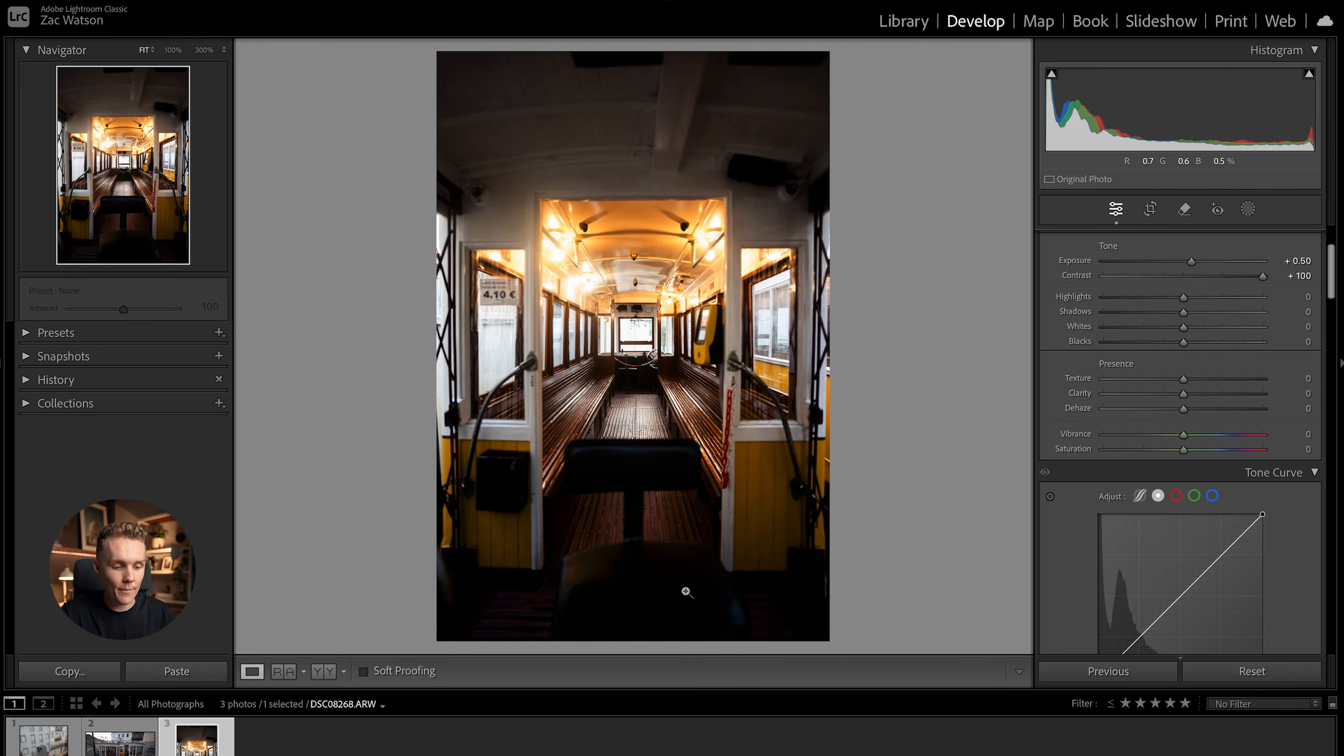
pyautogui.click(688, 593)
pyautogui.click(671, 430)
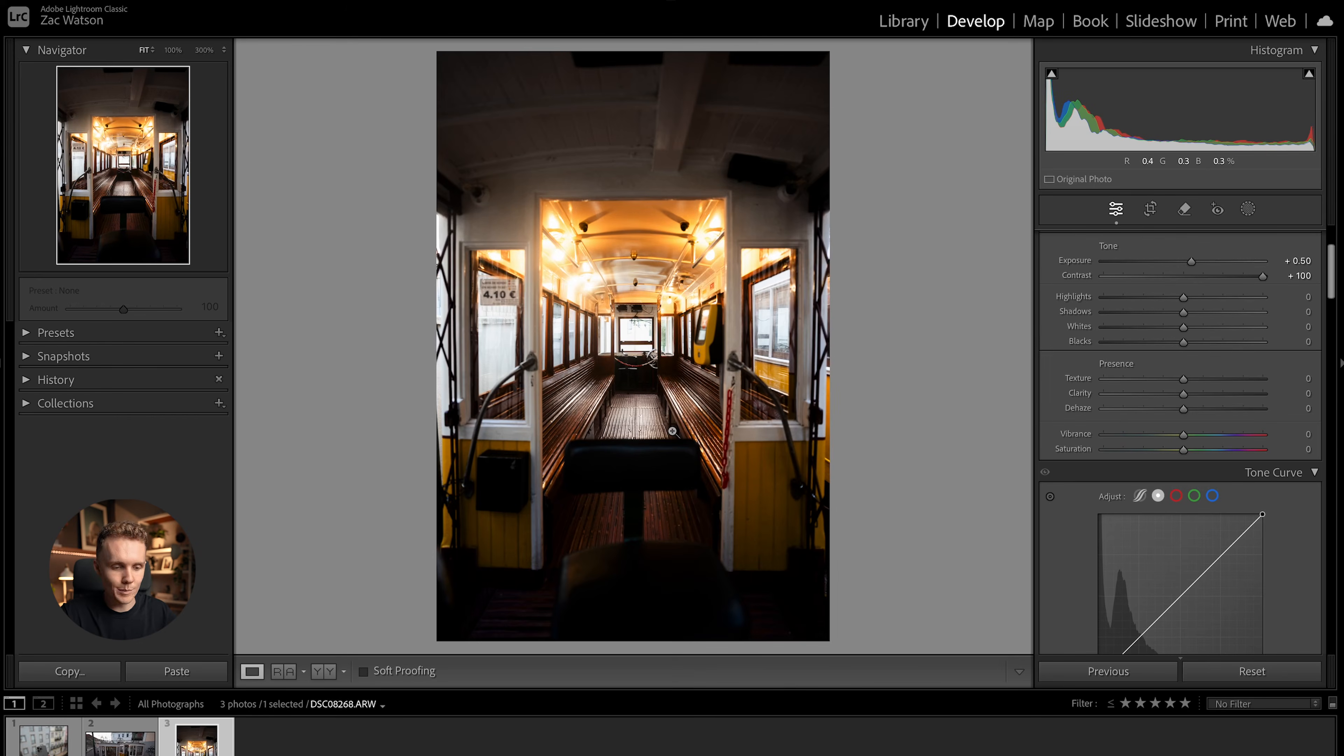
pyautogui.moveTo(511, 332); pyautogui.dragTo(669, 328)
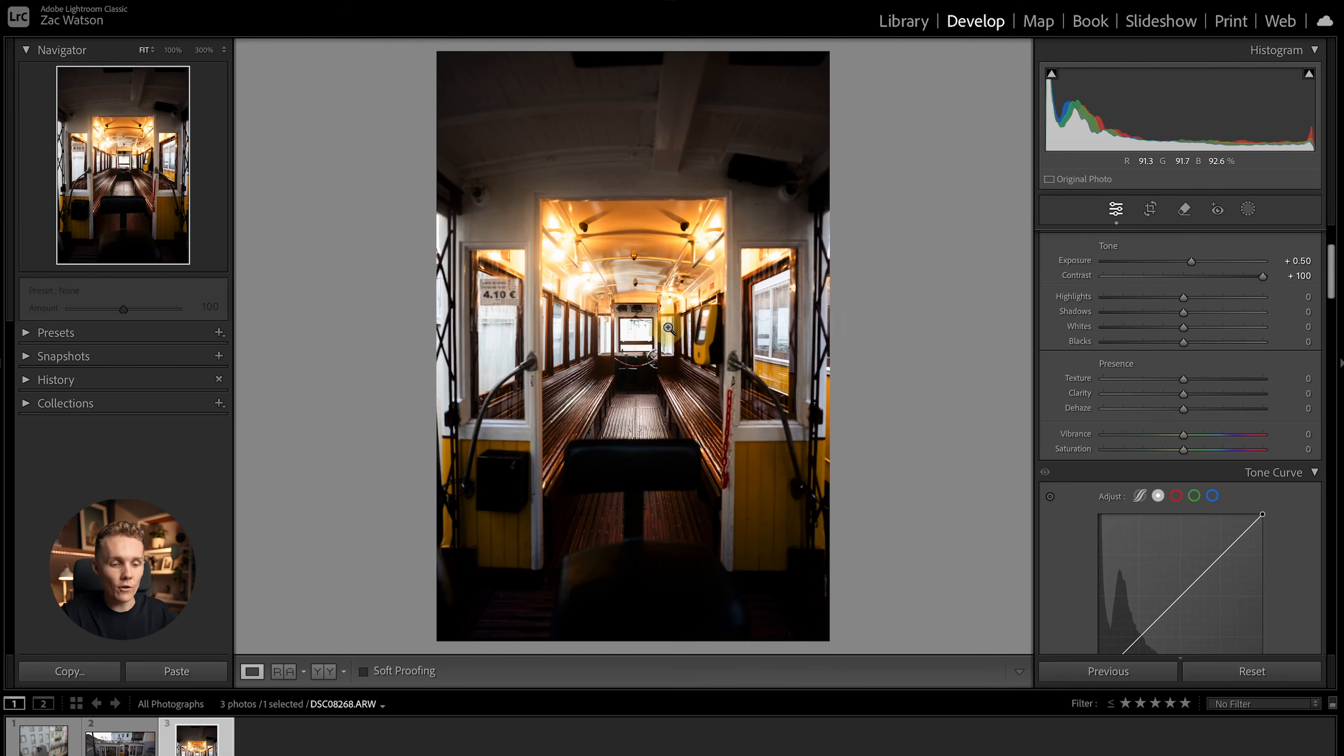
pyautogui.doubleClick(1263, 276)
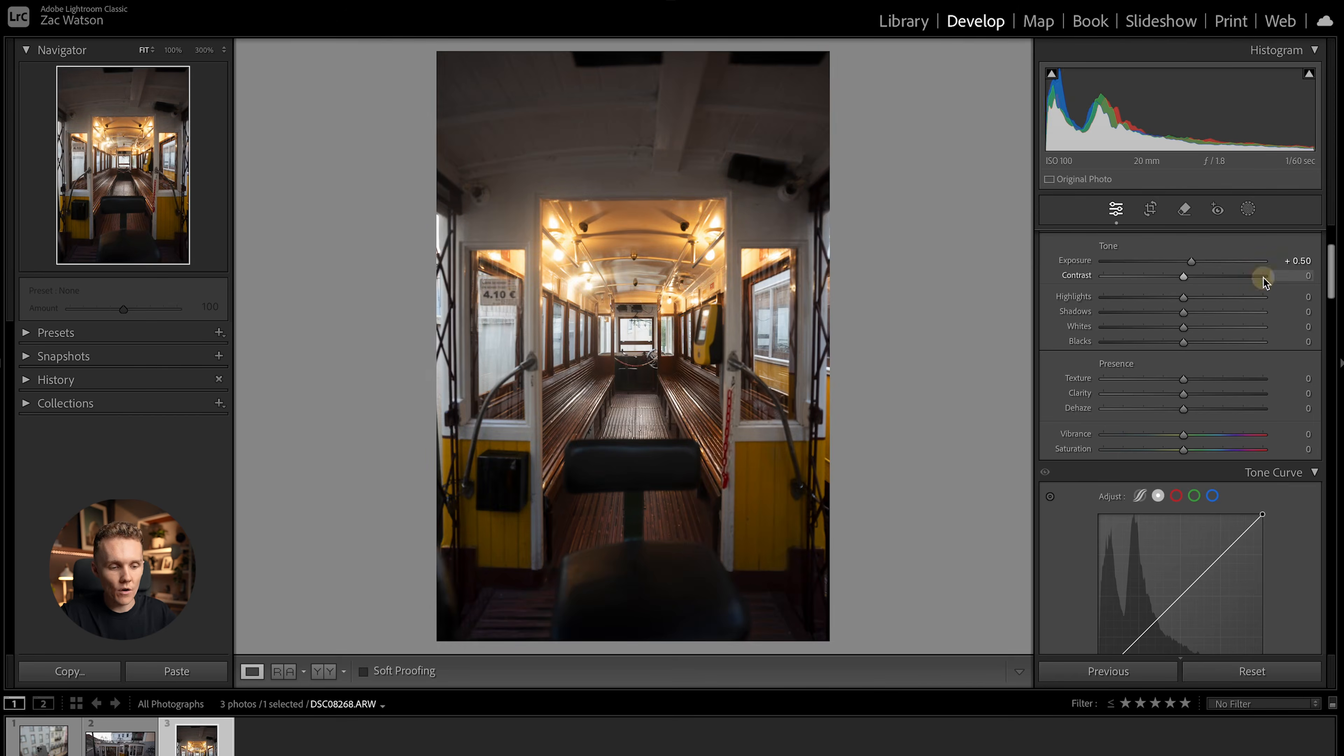
# Step: Inspect the bright window at the tram's far end and the dark foreground seat up close, and return to the full view
pyautogui.click(609, 381)
pyautogui.moveTo(609, 381); pyautogui.dragTo(636, 246)
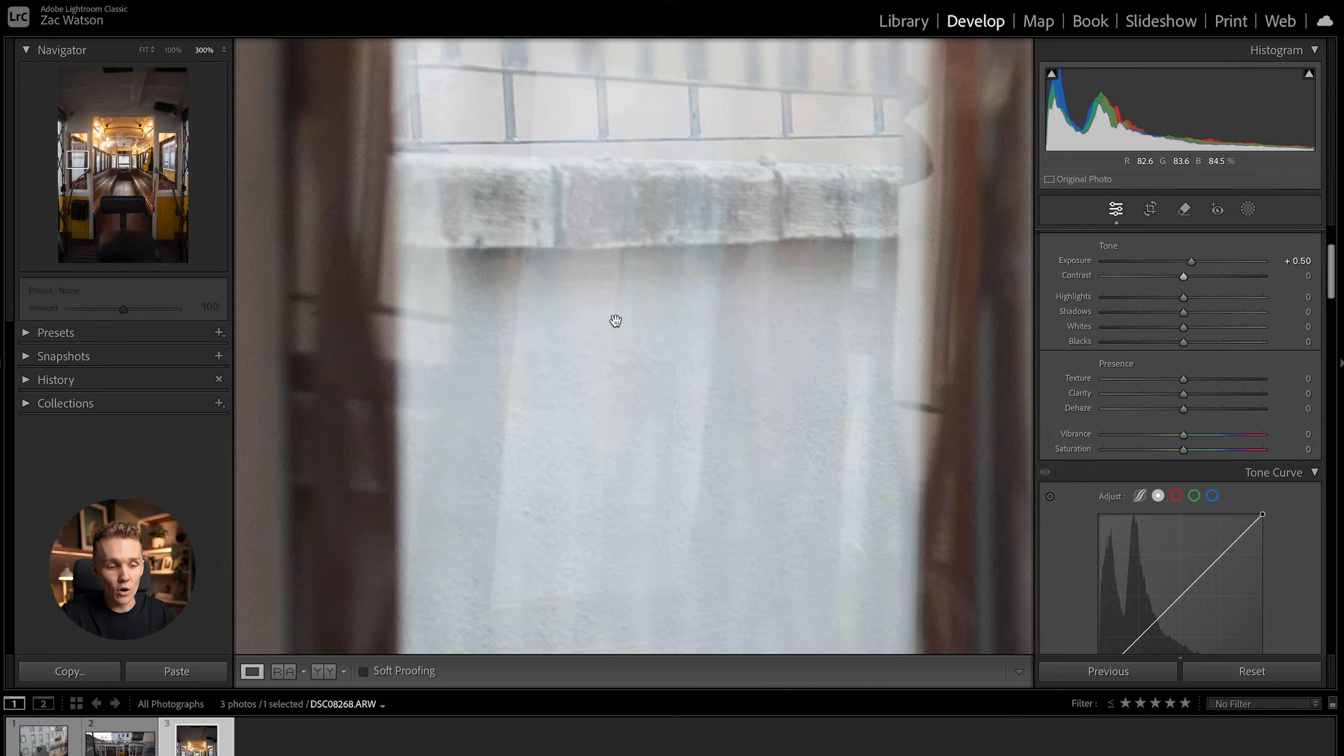
pyautogui.click(646, 304)
pyautogui.click(693, 594)
pyautogui.moveTo(693, 594); pyautogui.dragTo(762, 451)
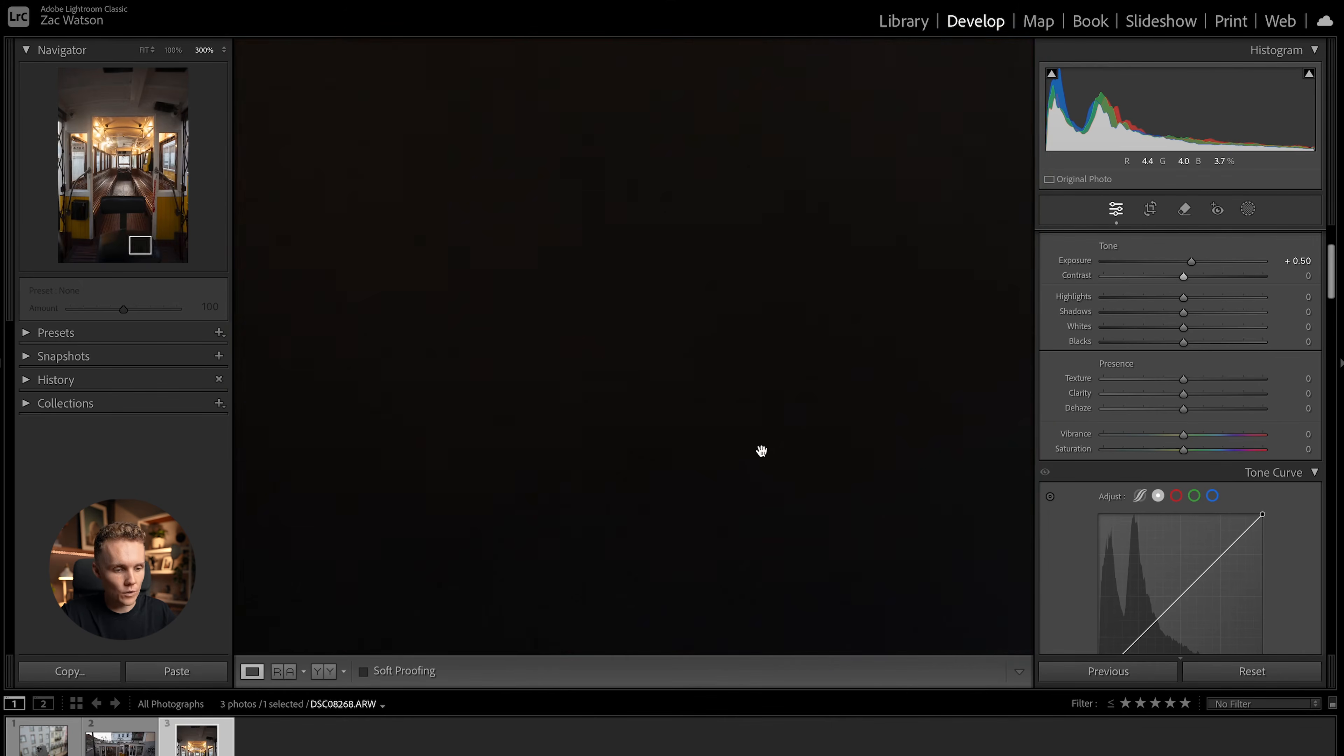
pyautogui.press('super+minus')
pyautogui.press('super+minus')
pyautogui.press('super+minus')
pyautogui.moveTo(597, 321); pyautogui.dragTo(746, 374)
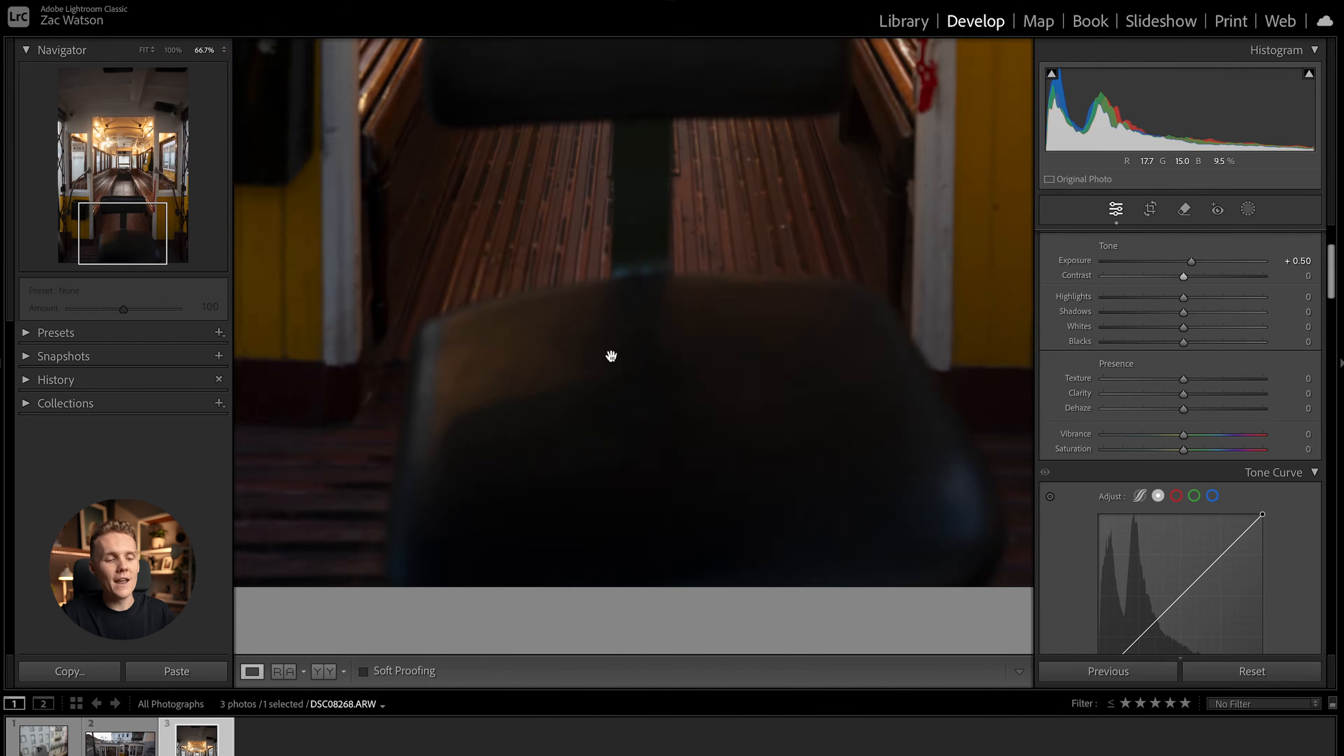
pyautogui.click(629, 340)
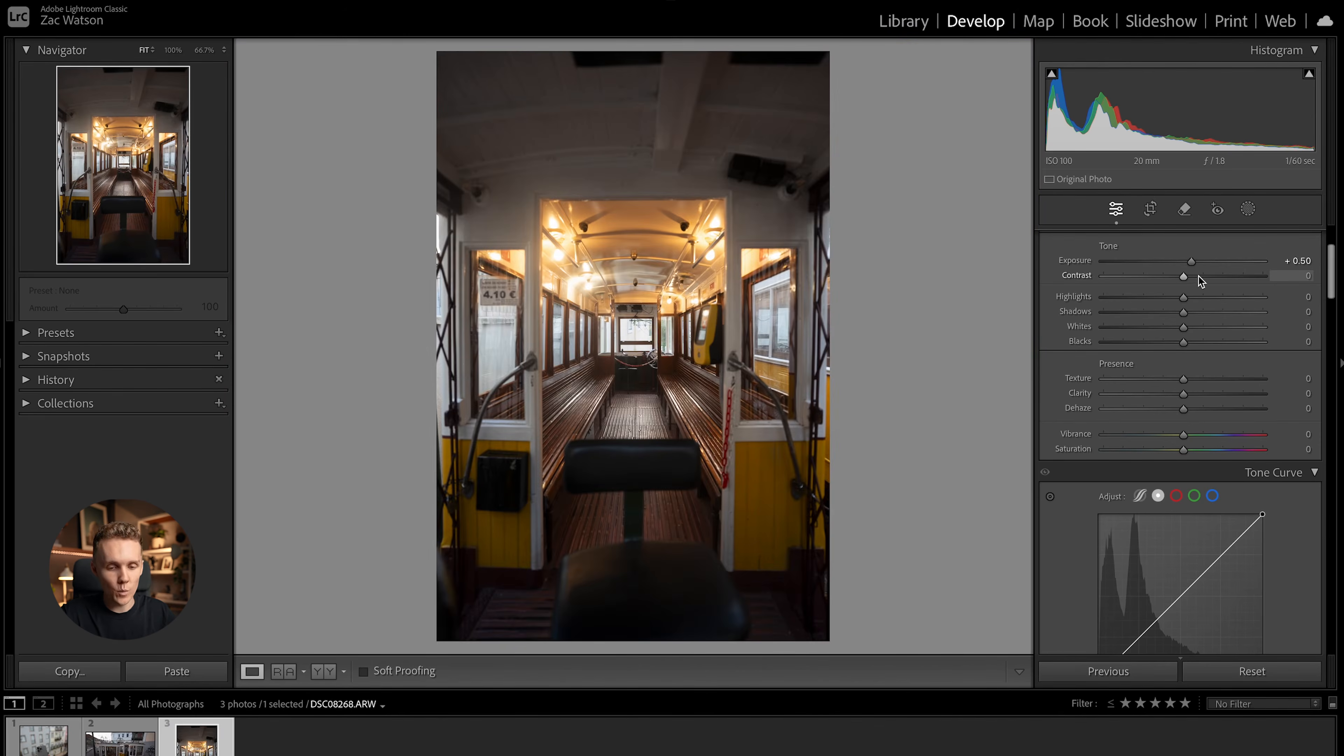
# Step: Try the tram interior photo's contrast at -100 twice, resetting it to 0 each time
pyautogui.moveTo(1186, 276); pyautogui.dragTo(1025, 312)
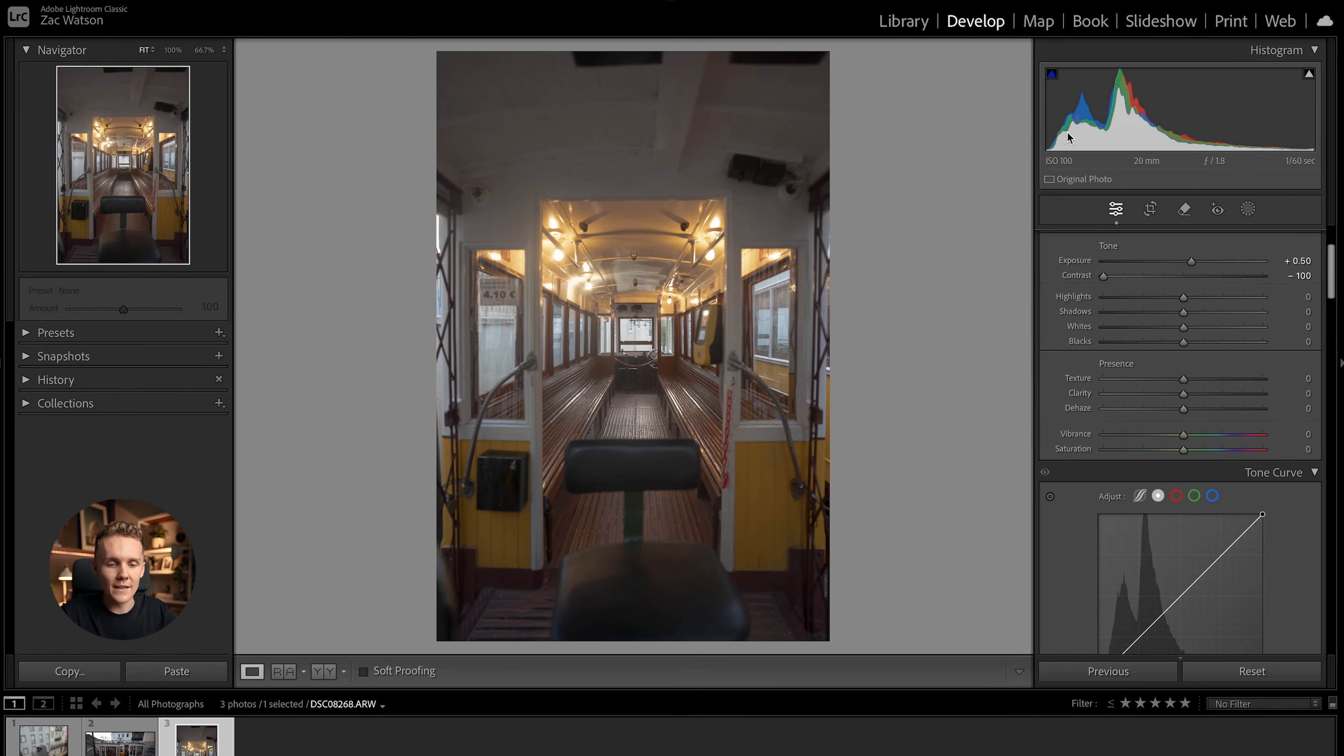
pyautogui.doubleClick(1103, 275)
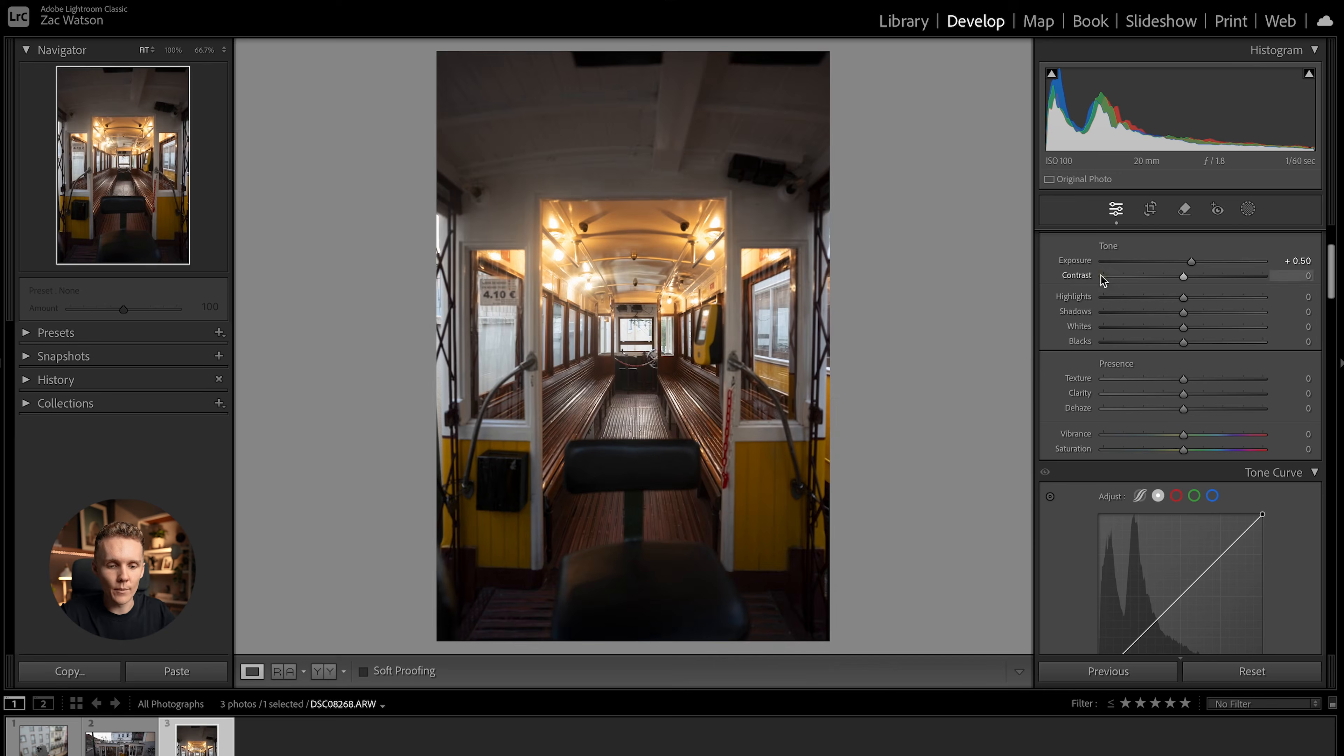
pyautogui.moveTo(1183, 276); pyautogui.dragTo(959, 282)
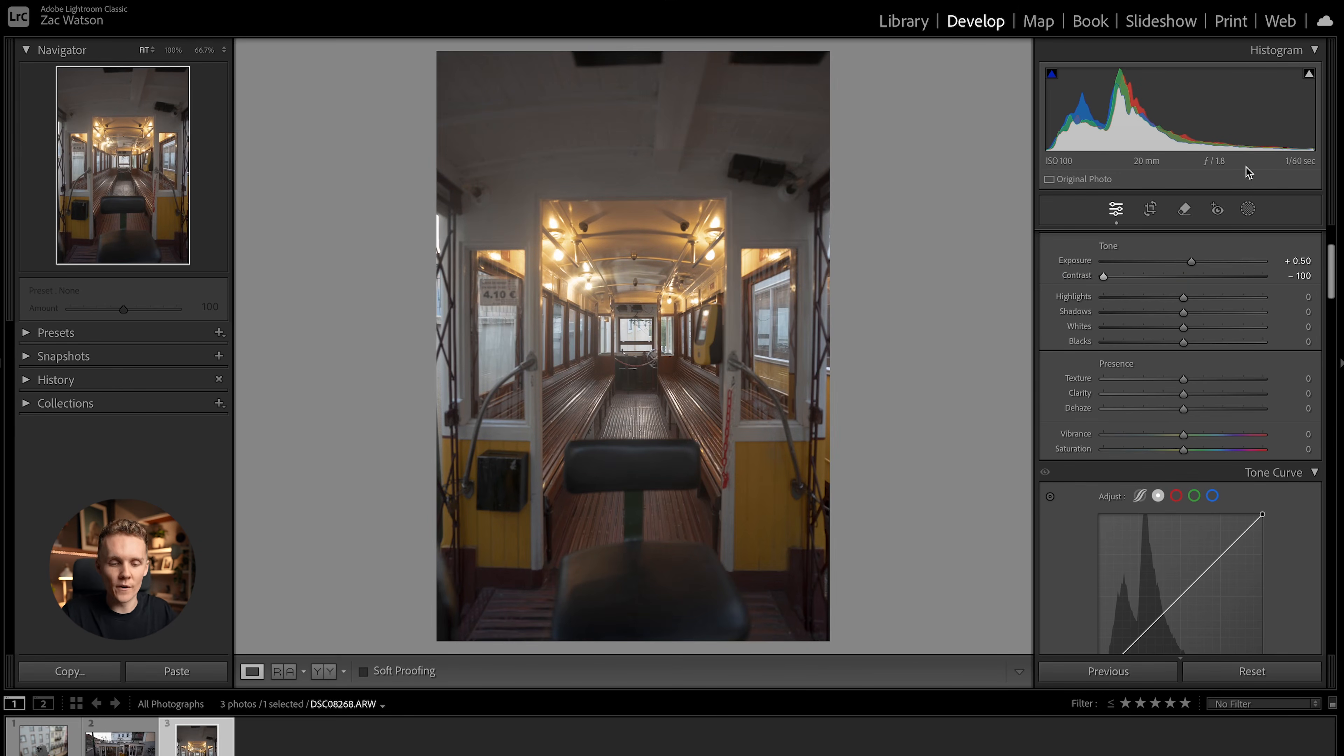
pyautogui.doubleClick(1106, 278)
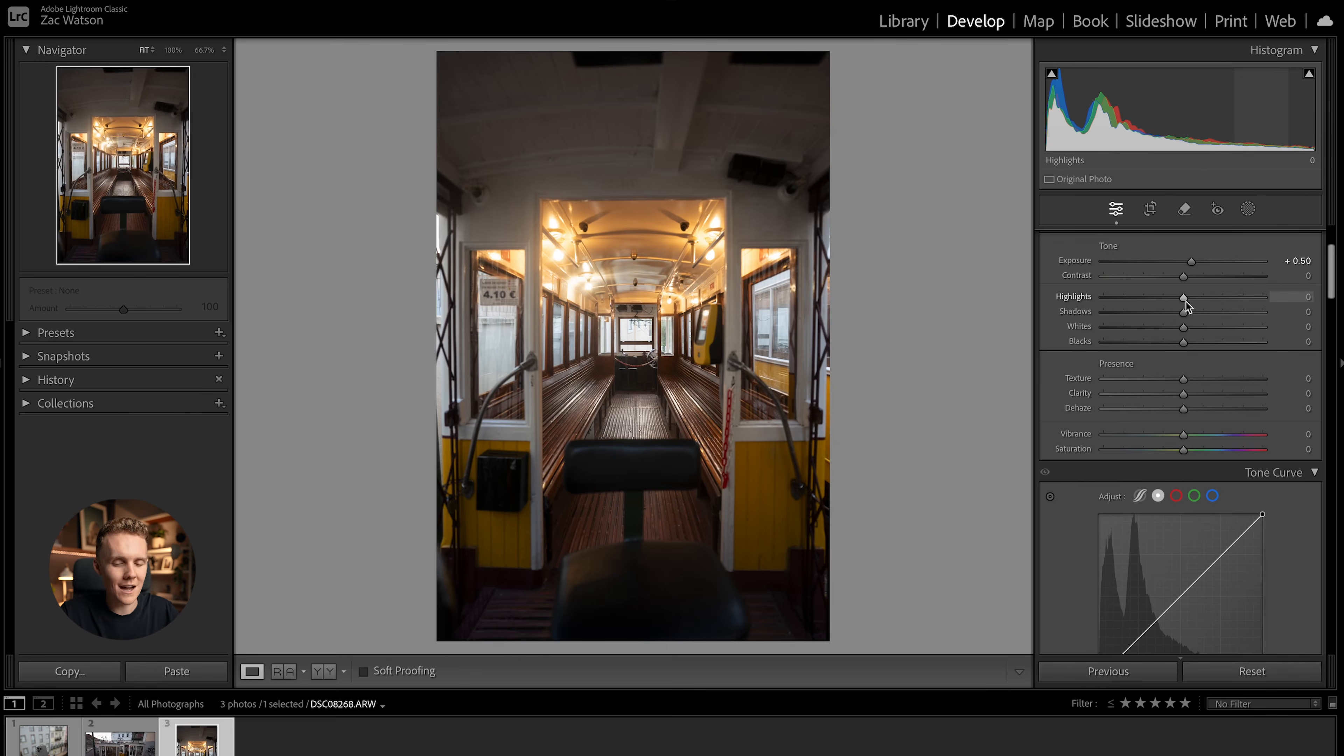
# Step: Set the highlights to -12 and the shadows to +14
pyautogui.moveTo(1098, 301); pyautogui.dragTo(1176, 407)
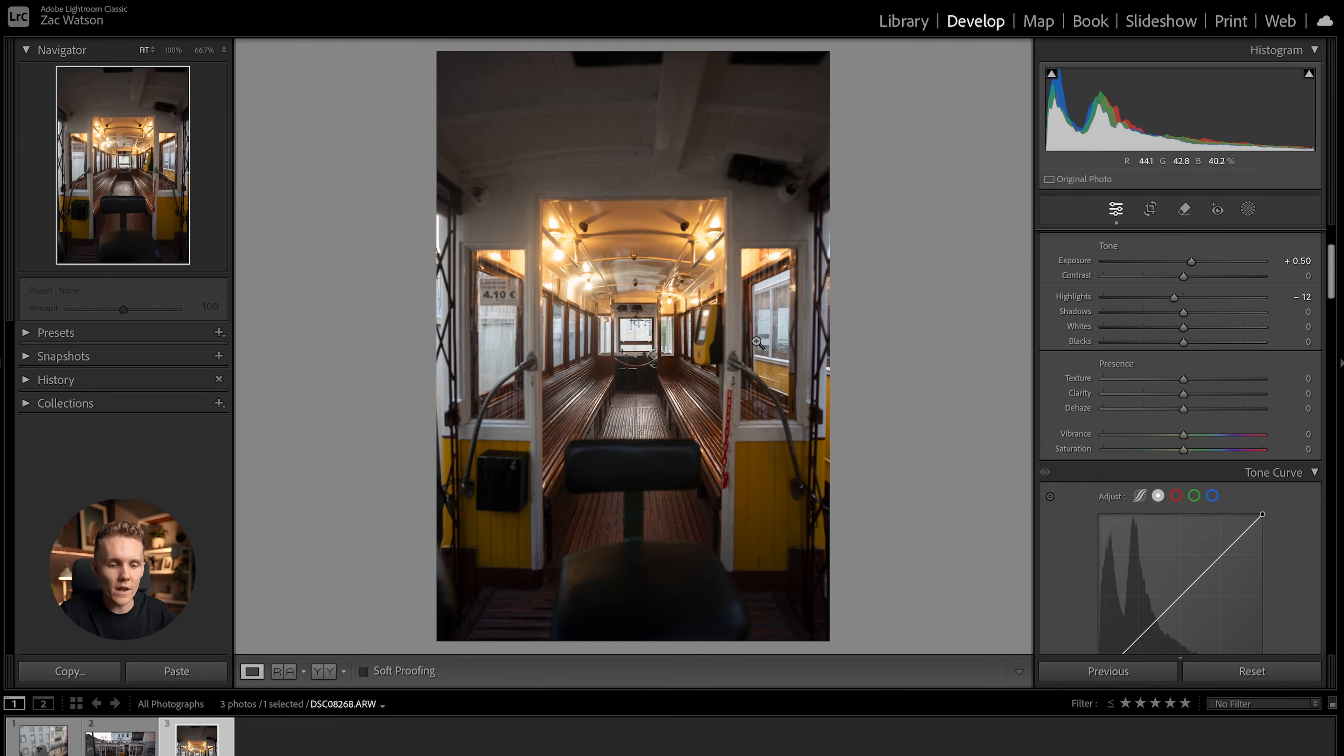
pyautogui.moveTo(1186, 313)
pyautogui.mouseDown()
pyautogui.moveTo(1342, 316)
pyautogui.moveTo(955, 343)
pyautogui.moveTo(1197, 313)
pyautogui.mouseUp()
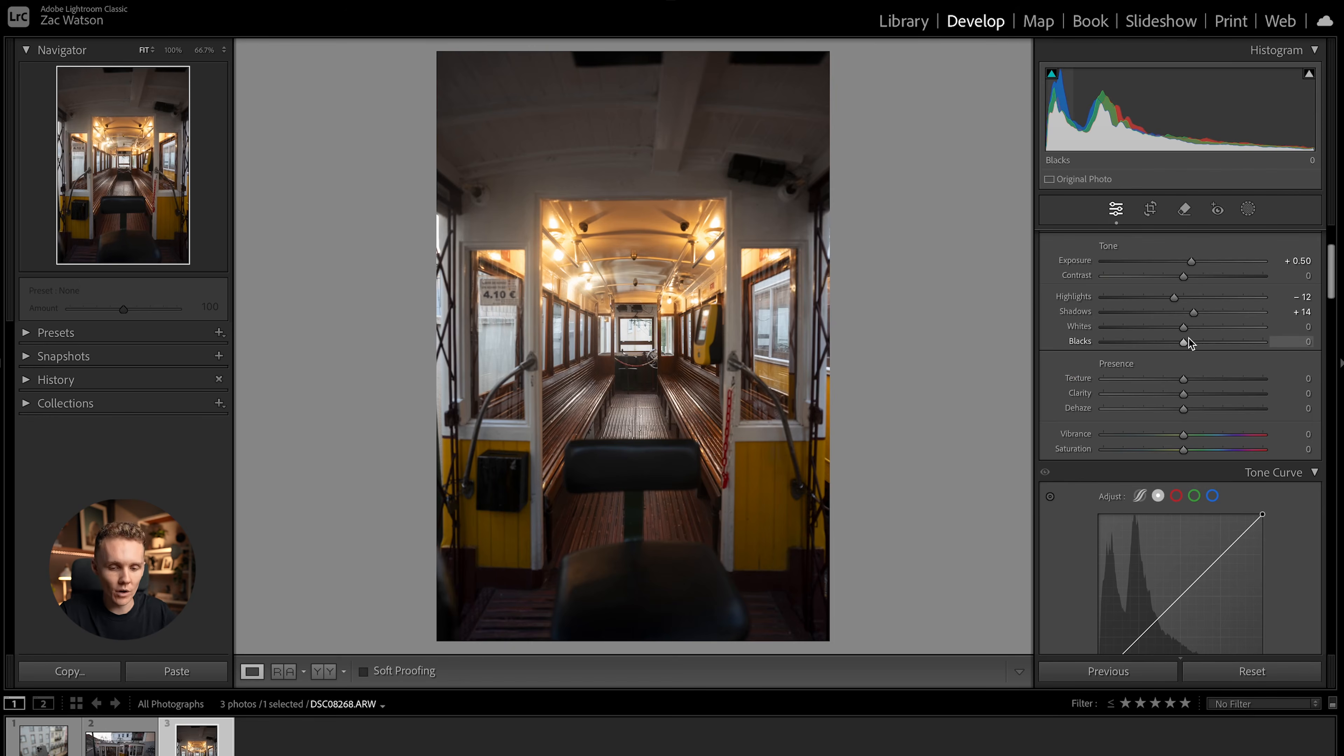
# Step: Try the blacks at -100 and, with the clipping overlay on, at -56, undoing each change
pyautogui.moveTo(1184, 344); pyautogui.dragTo(962, 353)
pyautogui.hotkey('ctrl', 'z')
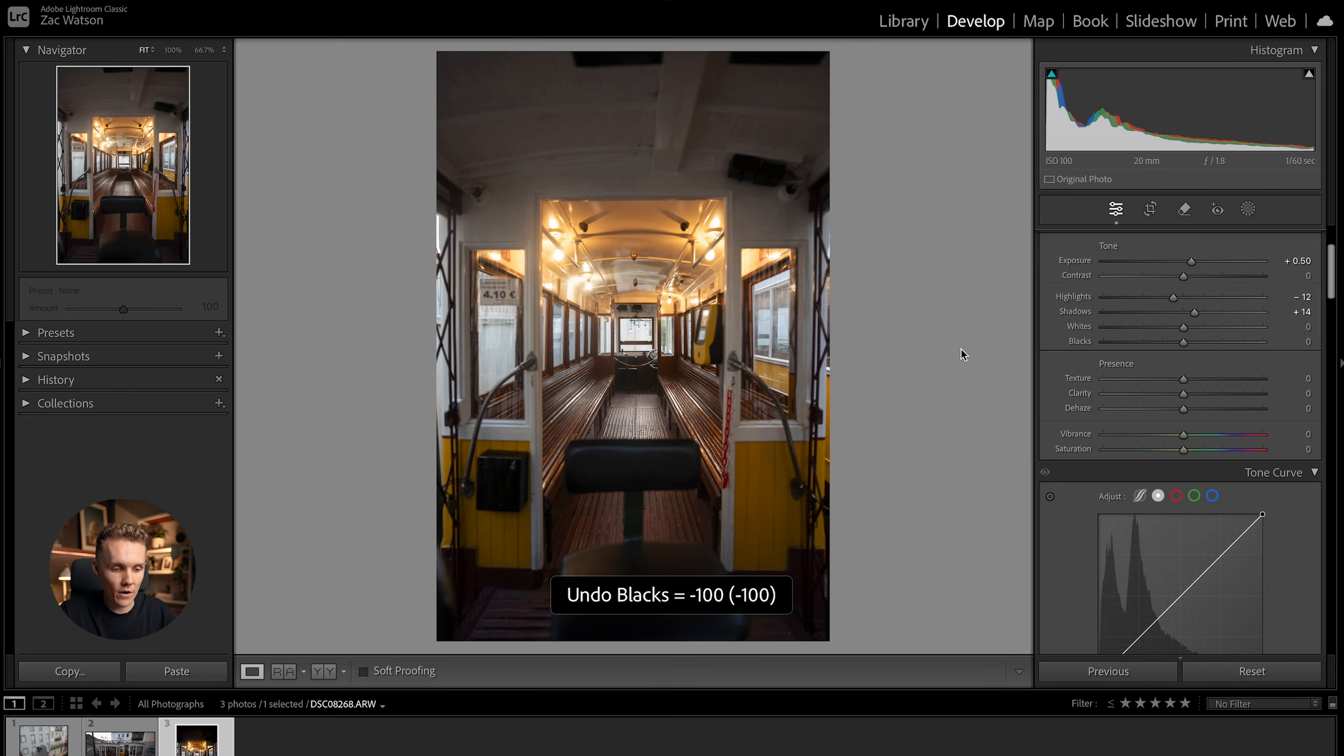
pyautogui.press('j')
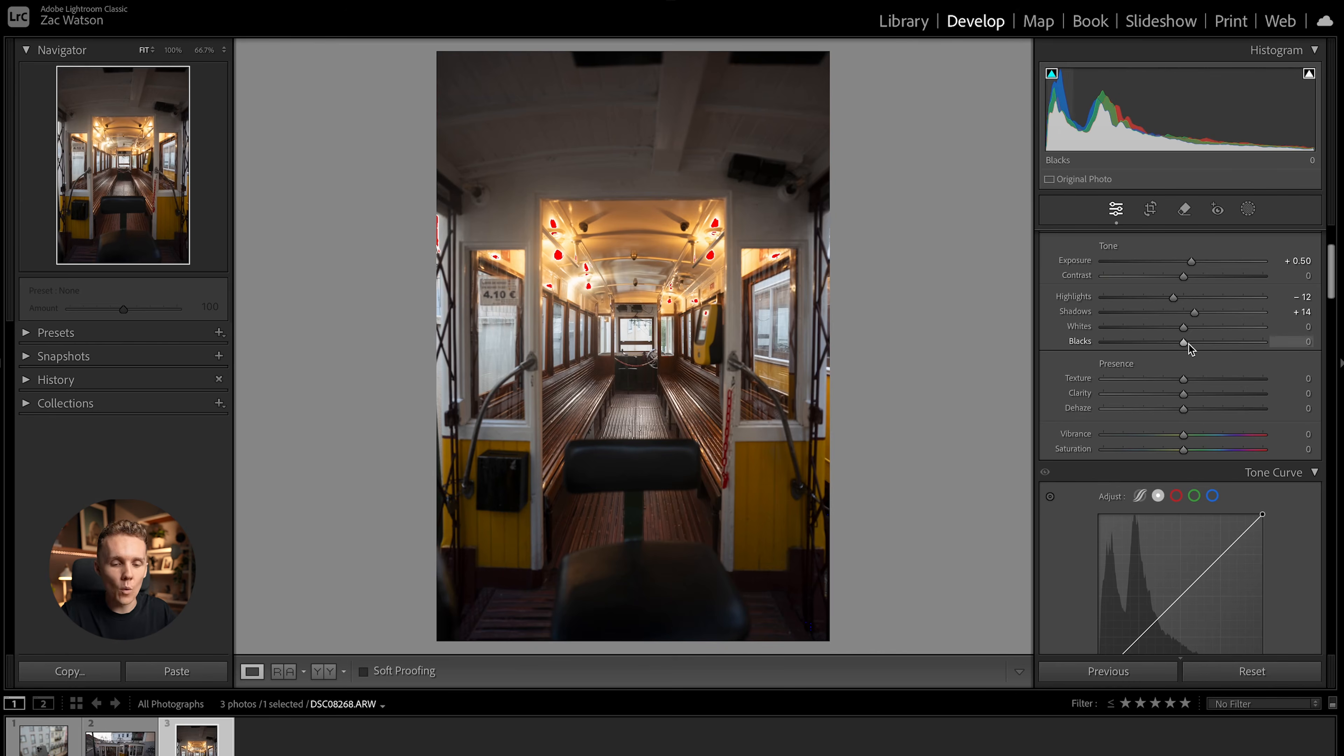
pyautogui.moveTo(1187, 342); pyautogui.dragTo(1141, 344)
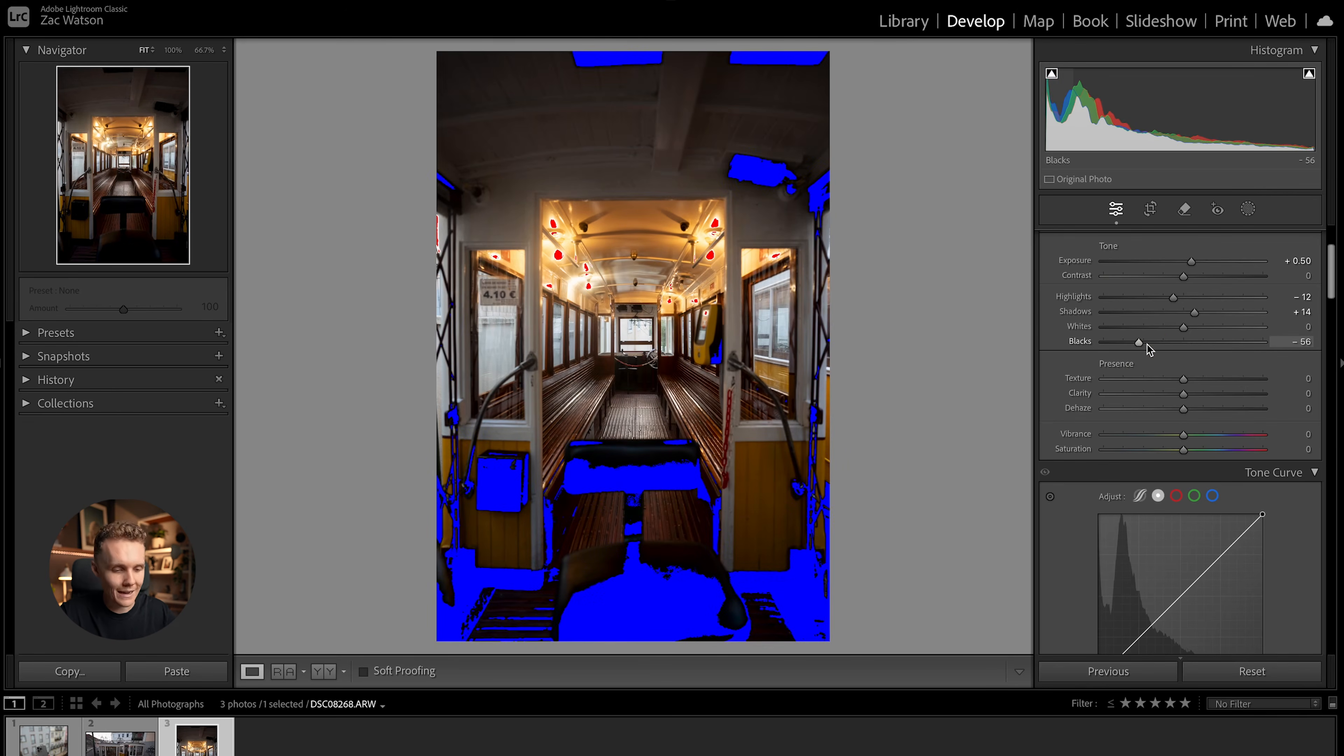
pyautogui.hotkey('ctrl', 'z')
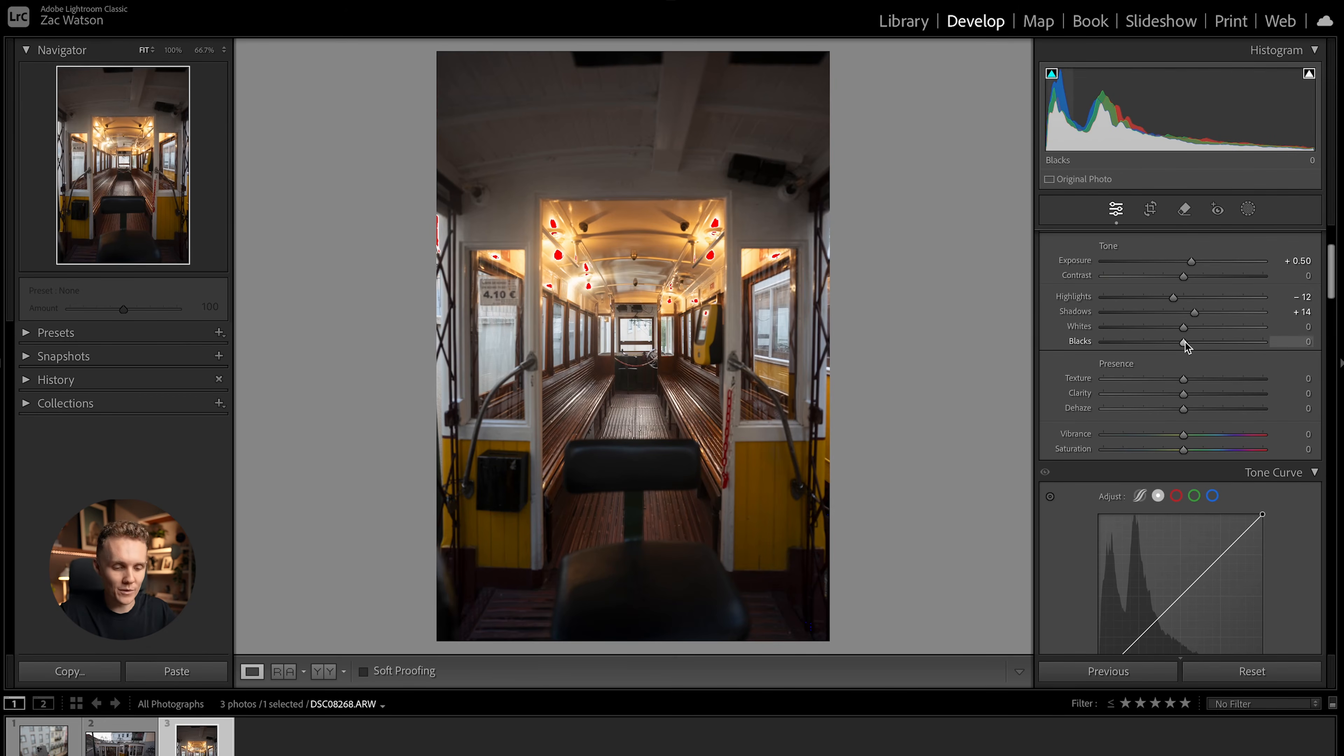
# Step: Inspect the clipped areas at the photo's left edge and around the ceiling lamps, toggling the clipping overlay, and return to the full view
pyautogui.moveTo(810, 622); pyautogui.dragTo(785, 511)
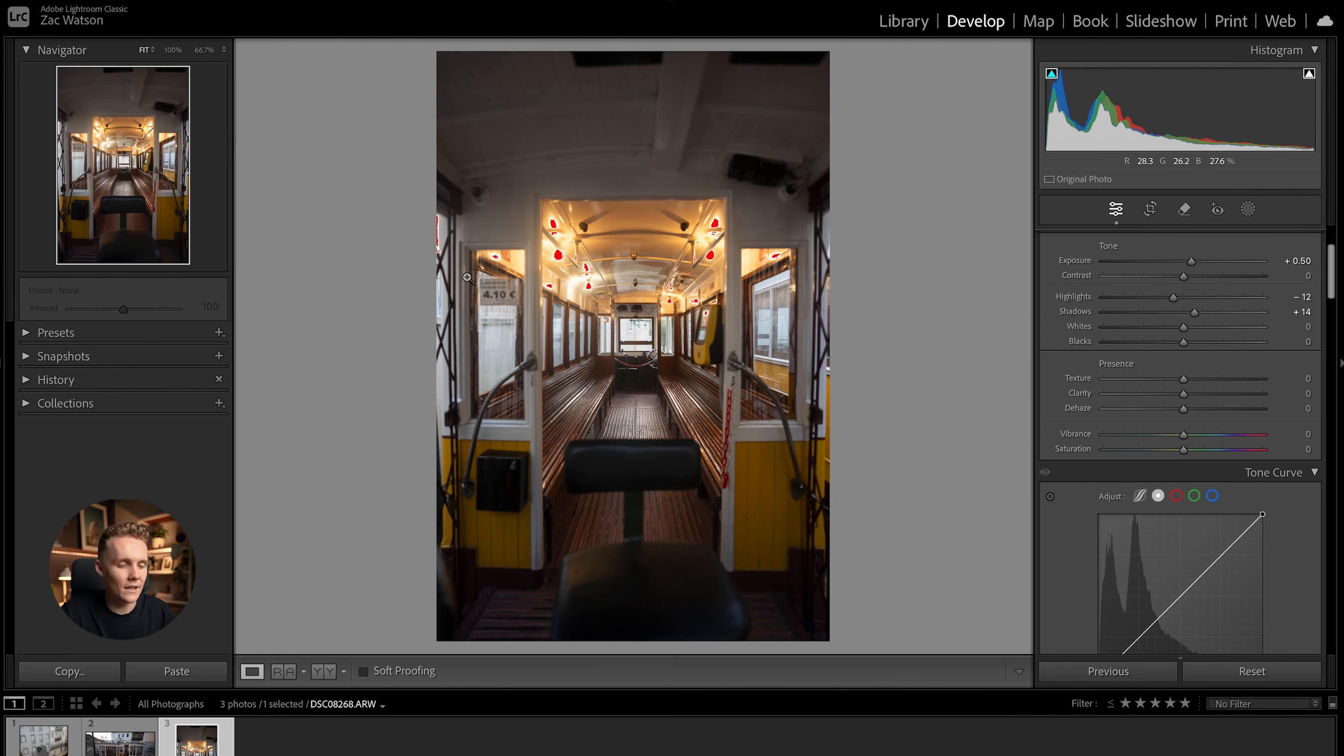
pyautogui.click(460, 254)
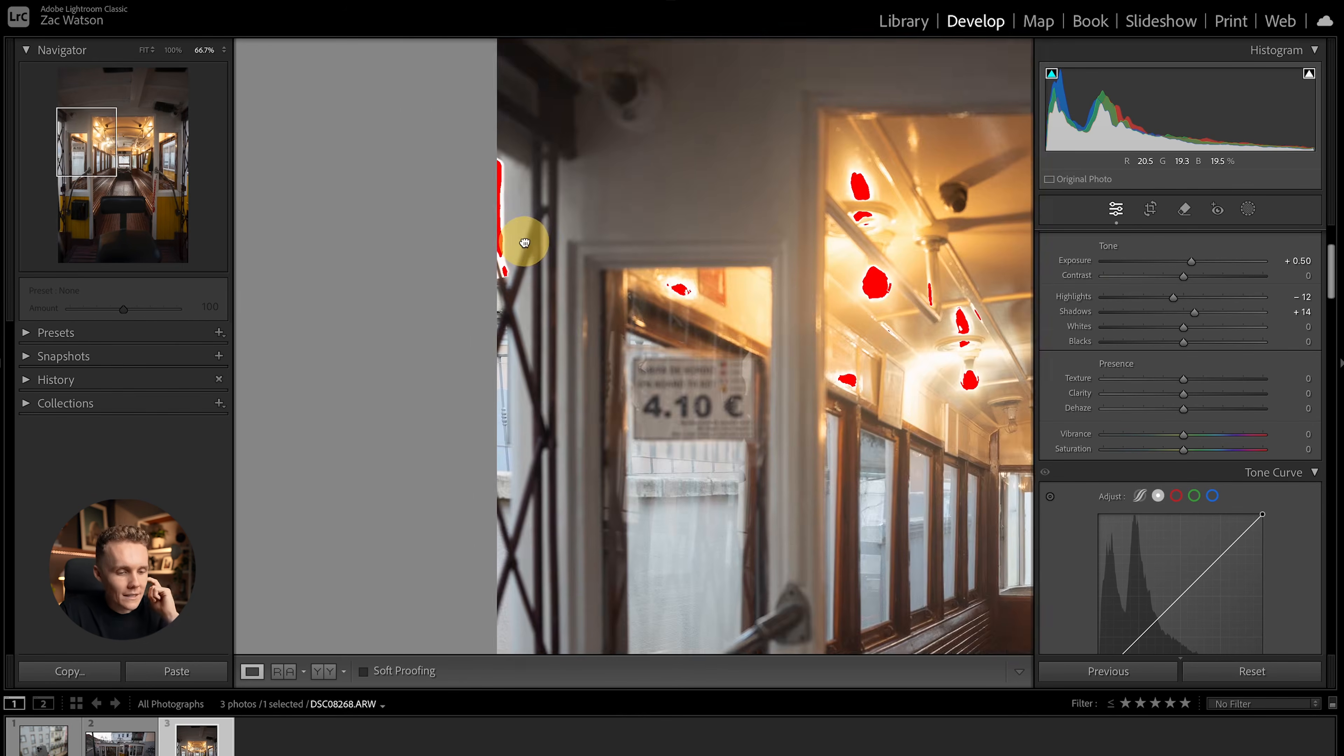
pyautogui.moveTo(525, 240); pyautogui.dragTo(429, 195)
pyautogui.moveTo(857, 245); pyautogui.dragTo(643, 252)
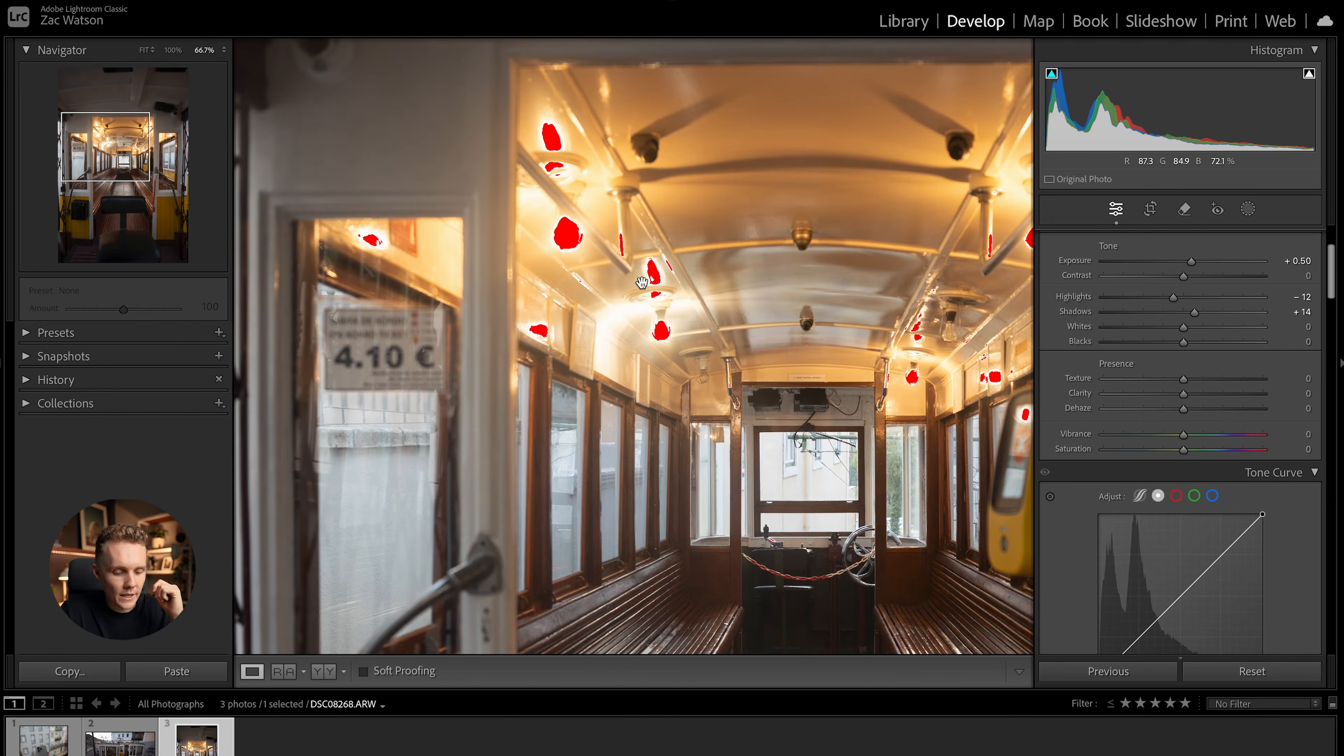
pyautogui.press('j')
pyautogui.press('j')
pyautogui.press('j')
pyautogui.press('j')
pyautogui.press('j')
pyautogui.press('j')
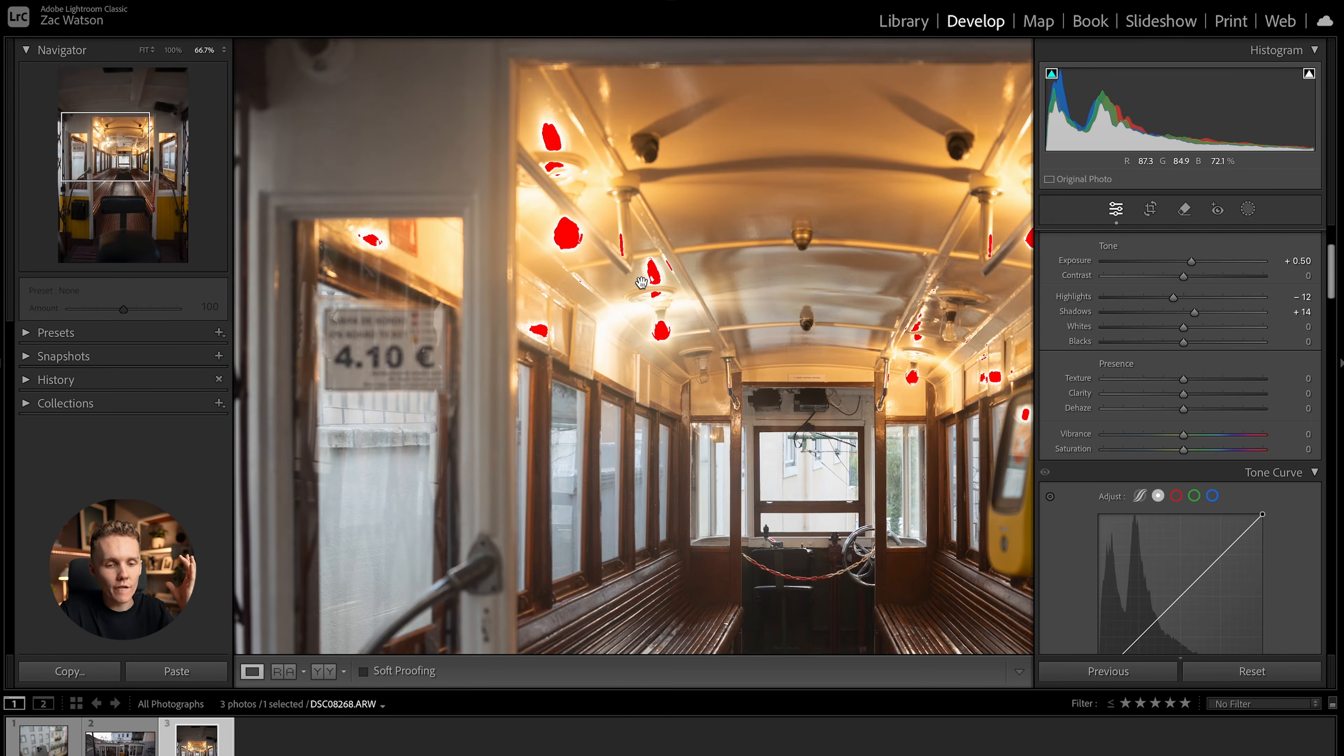
pyautogui.press('j')
pyautogui.press('j')
pyautogui.press('j')
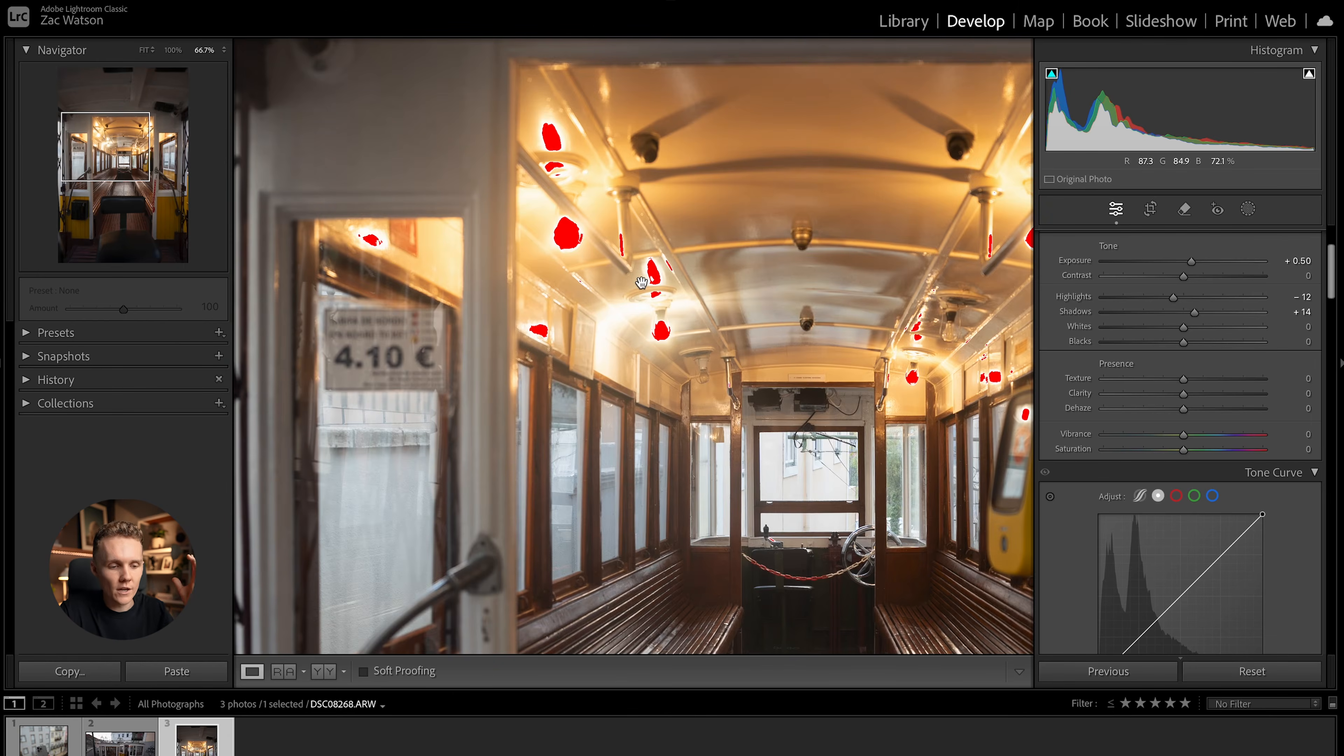
pyautogui.press('j')
pyautogui.press('j')
pyautogui.moveTo(682, 294); pyautogui.dragTo(537, 290)
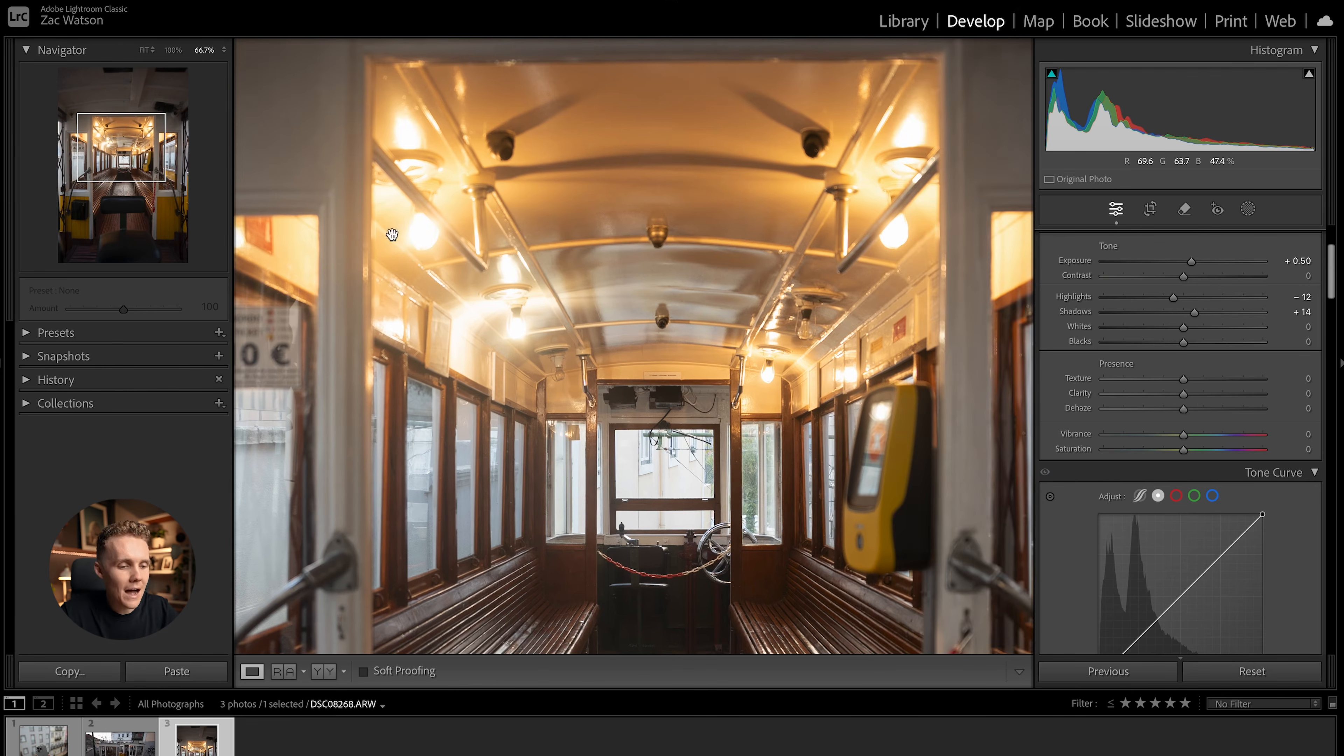
pyautogui.moveTo(811, 349); pyautogui.dragTo(586, 429)
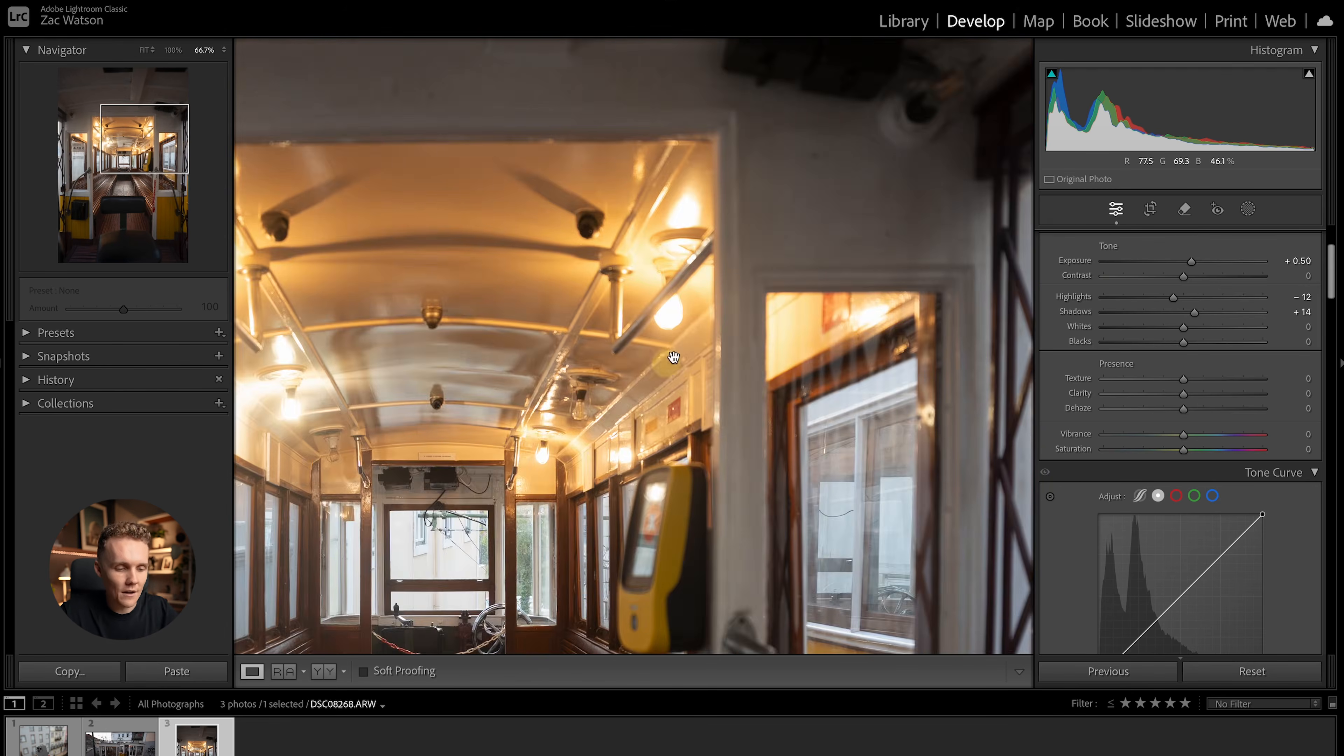
pyautogui.click(671, 425)
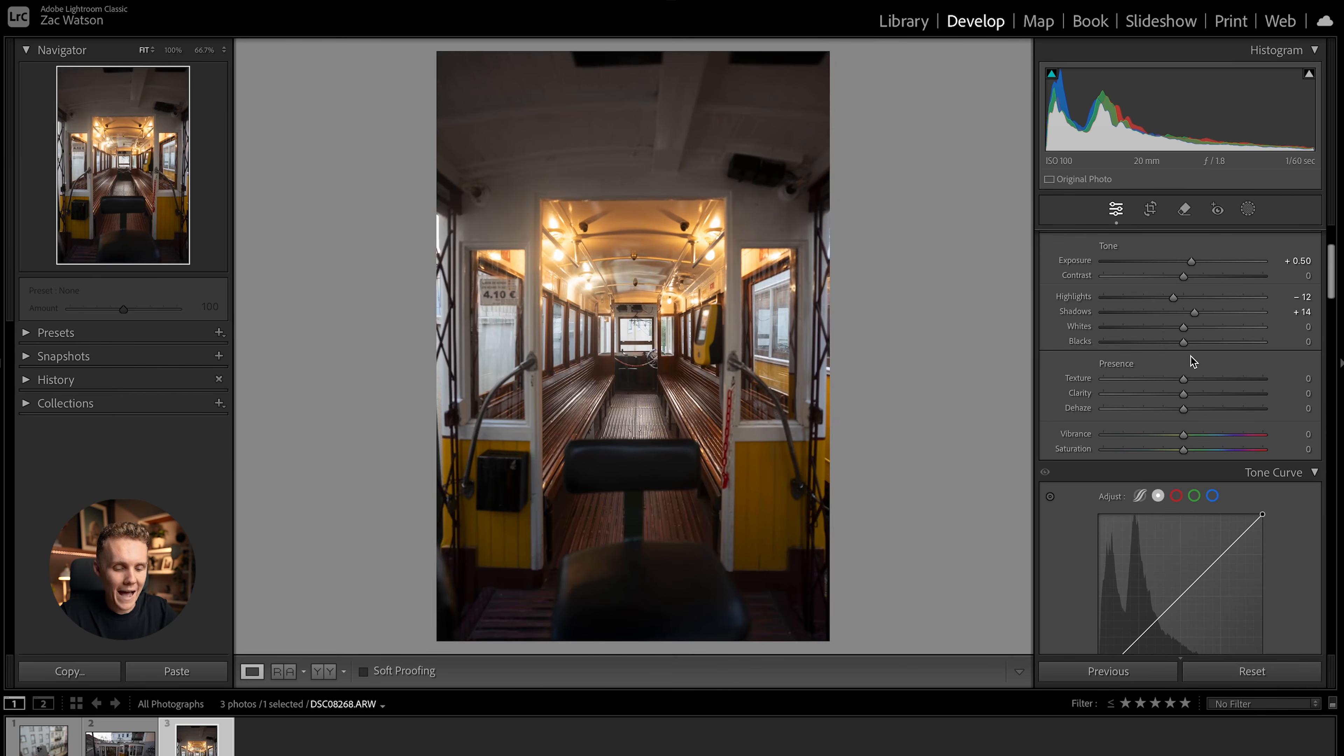
# Step: Lower the whites to -100 and bring them back up to -31
pyautogui.moveTo(1179, 329); pyautogui.dragTo(1093, 337)
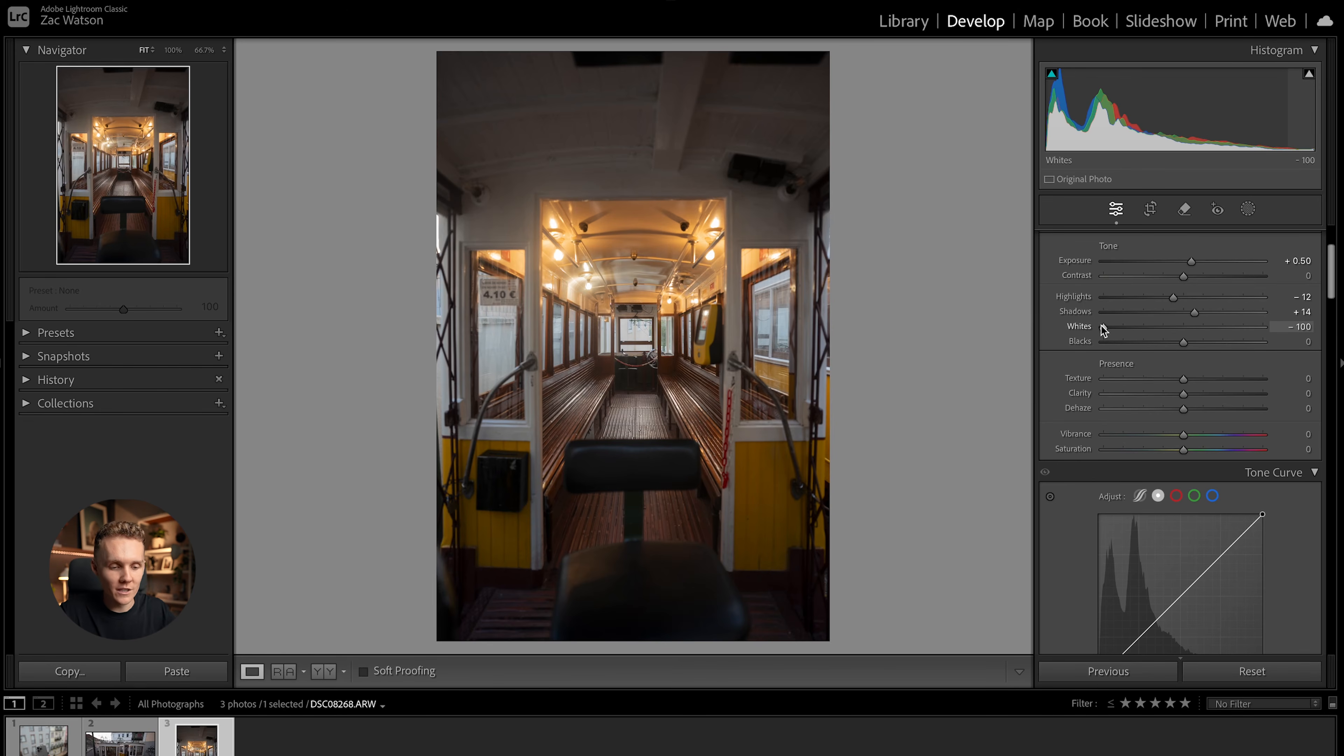
pyautogui.moveTo(1103, 327); pyautogui.dragTo(1158, 328)
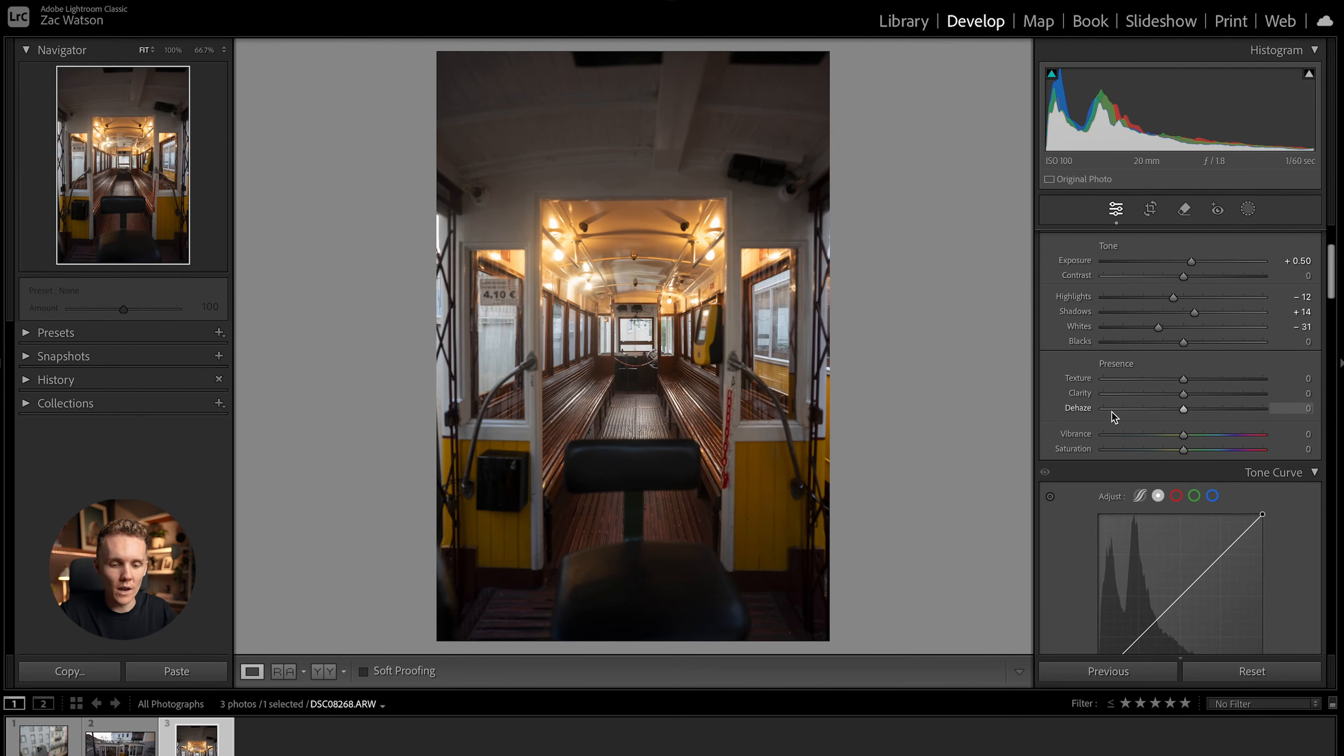
# Step: Try the texture at +100 on a close-up of the ceiling lamps and right doorway window, and reset it to 0
pyautogui.scroll(-3, 1065, 386)
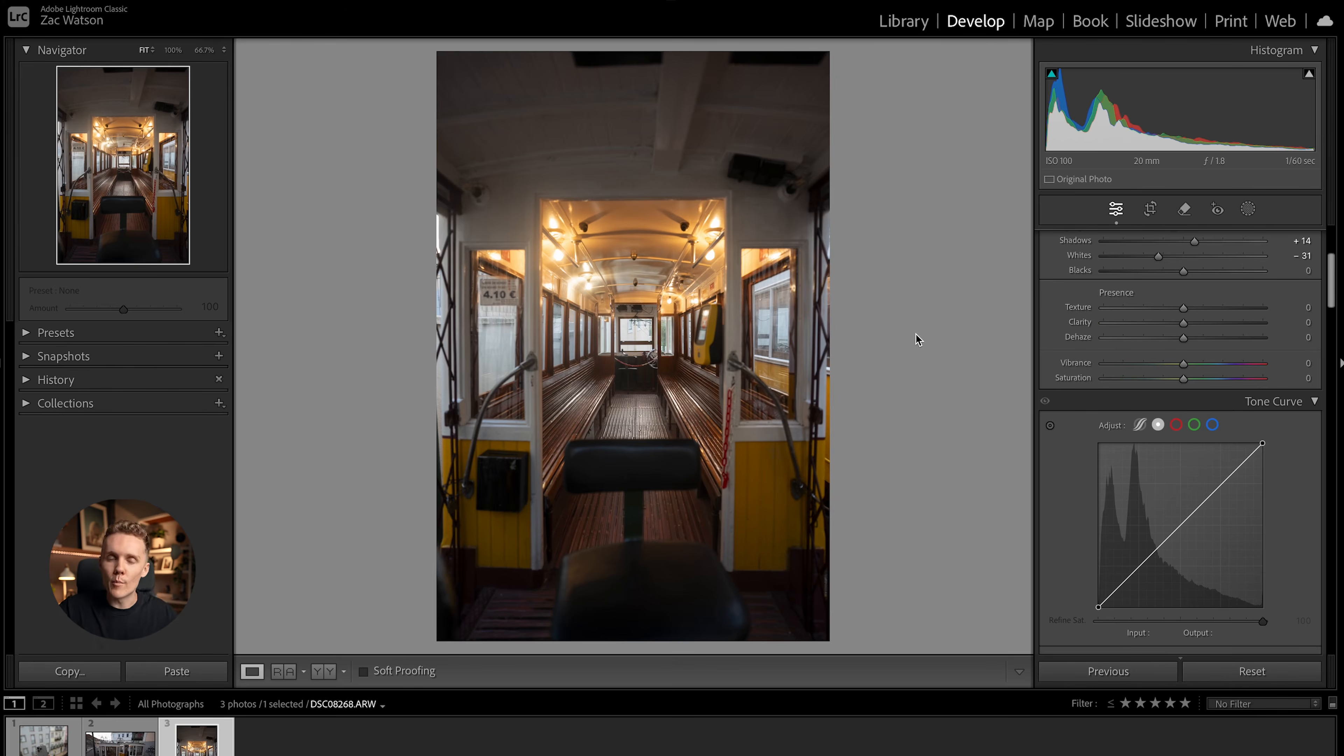
pyautogui.click(712, 263)
pyautogui.moveTo(712, 263); pyautogui.dragTo(723, 257)
pyautogui.press('super+equal')
pyautogui.moveTo(741, 196); pyautogui.dragTo(604, 340)
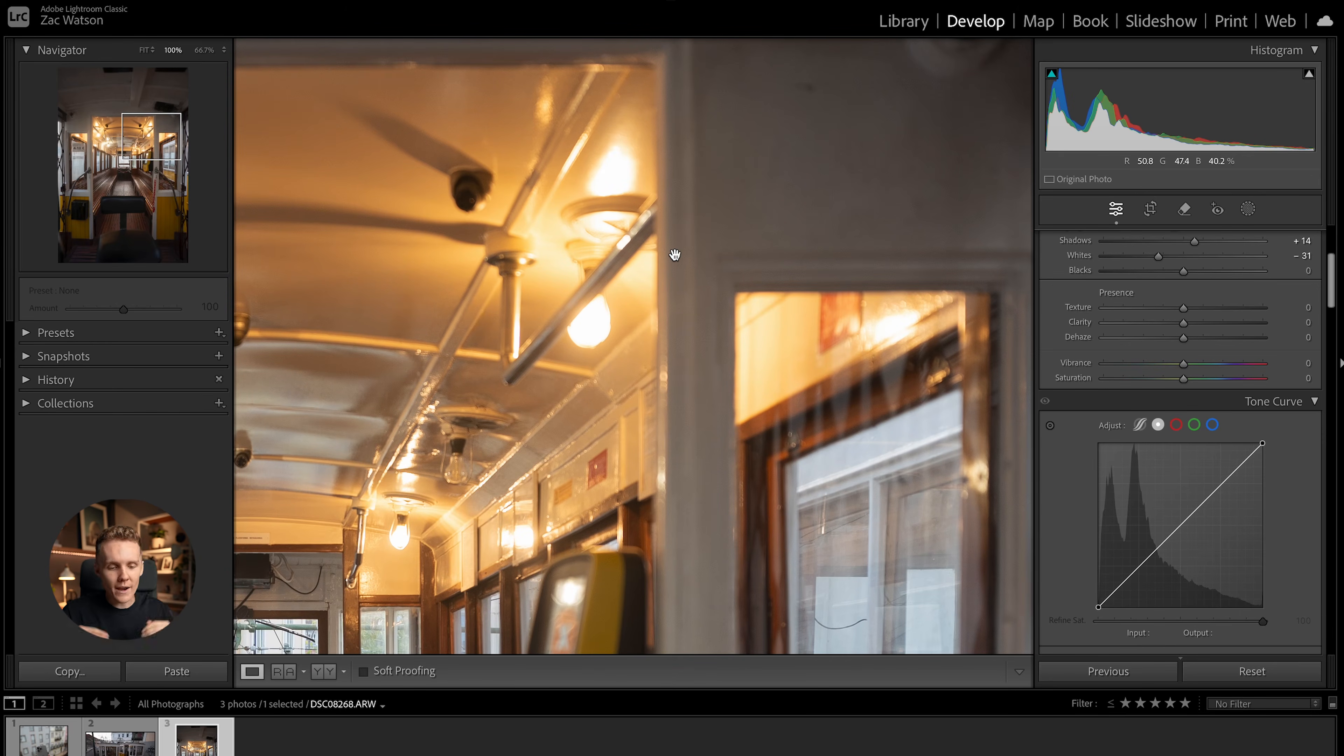
pyautogui.press('super+equal')
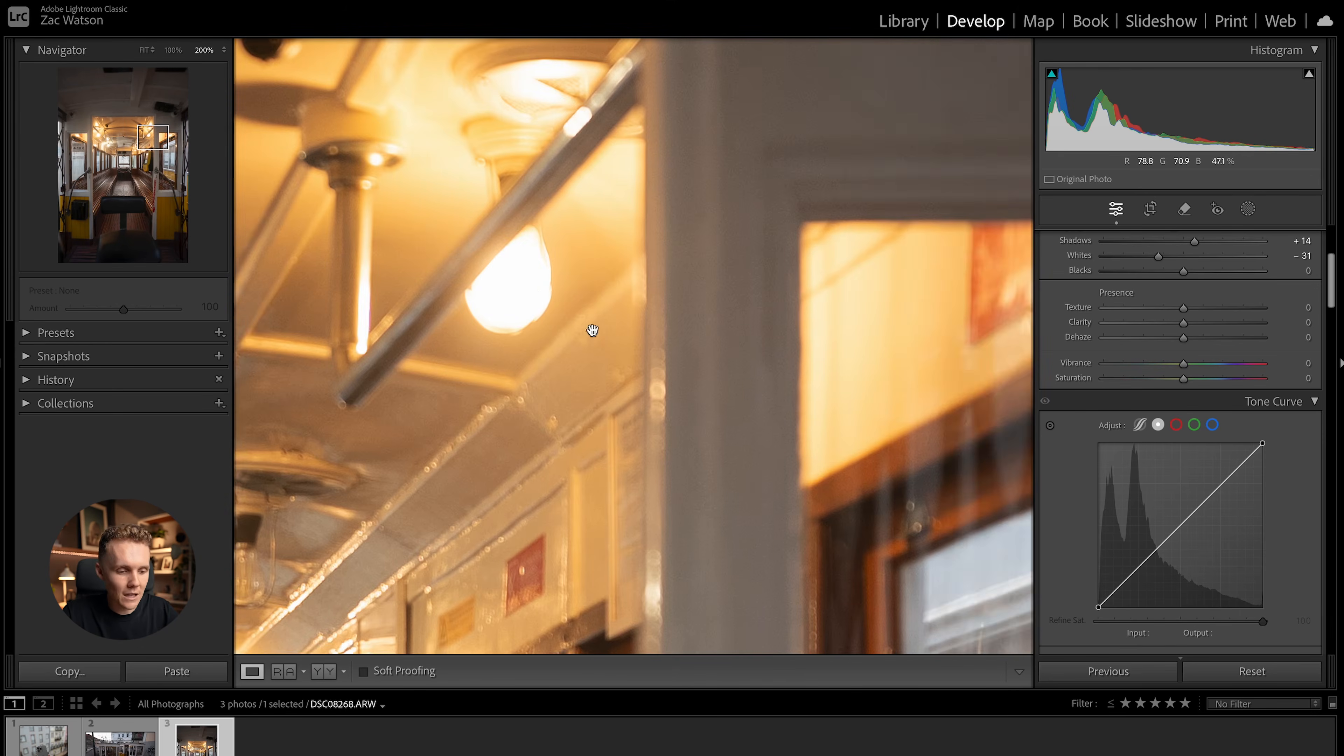
pyautogui.moveTo(533, 296); pyautogui.dragTo(622, 294)
pyautogui.press('super+minus')
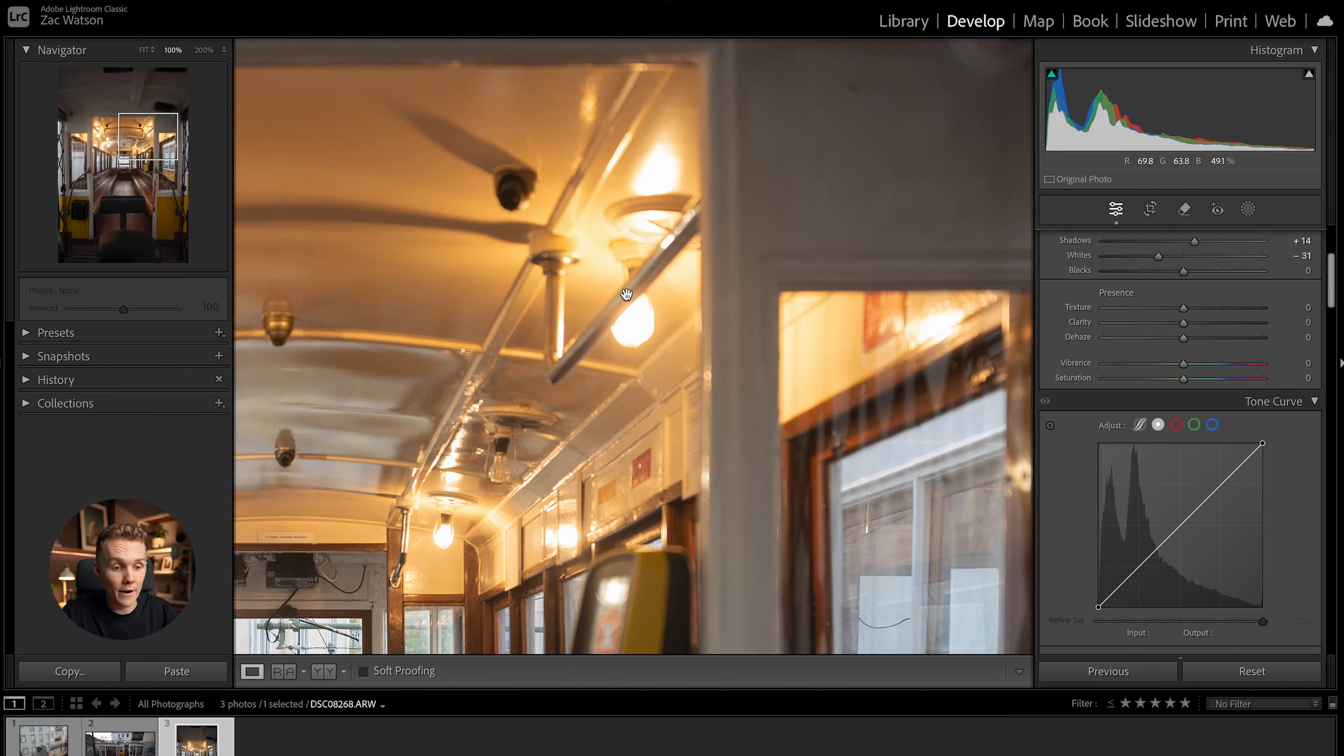
pyautogui.moveTo(831, 266); pyautogui.dragTo(763, 268)
pyautogui.moveTo(1184, 308); pyautogui.dragTo(1341, 325)
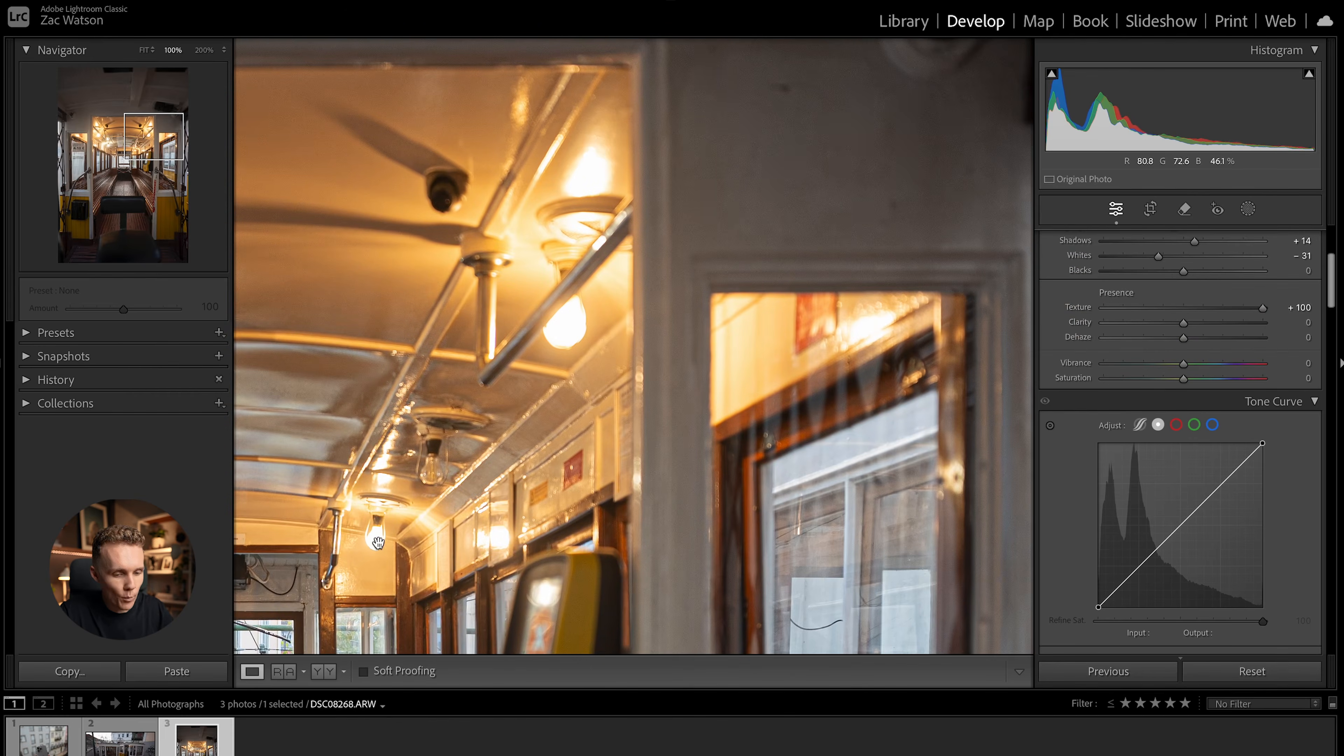
pyautogui.moveTo(1264, 307); pyautogui.dragTo(1340, 308)
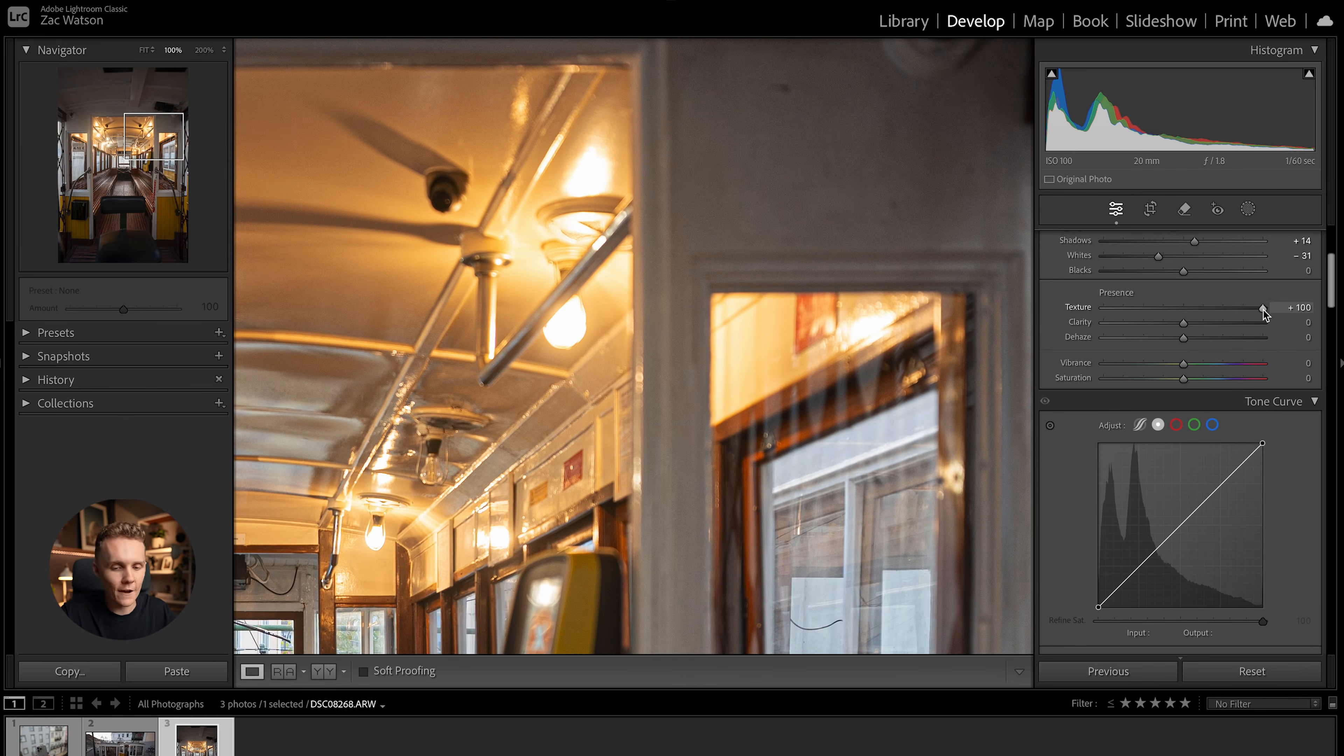
pyautogui.doubleClick(1264, 307)
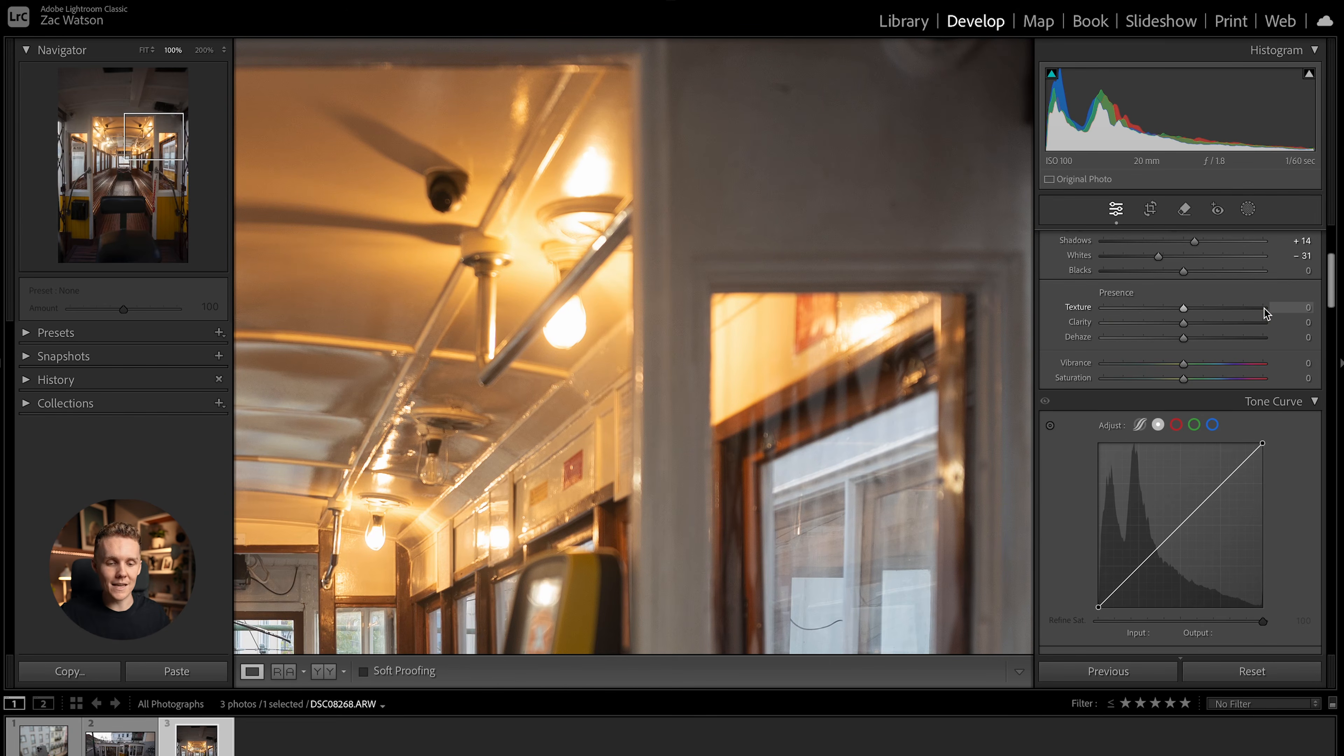
# Step: Try the clarity at +100, check it on the full photo, reset it, and set the clarity to -16
pyautogui.click(1262, 323)
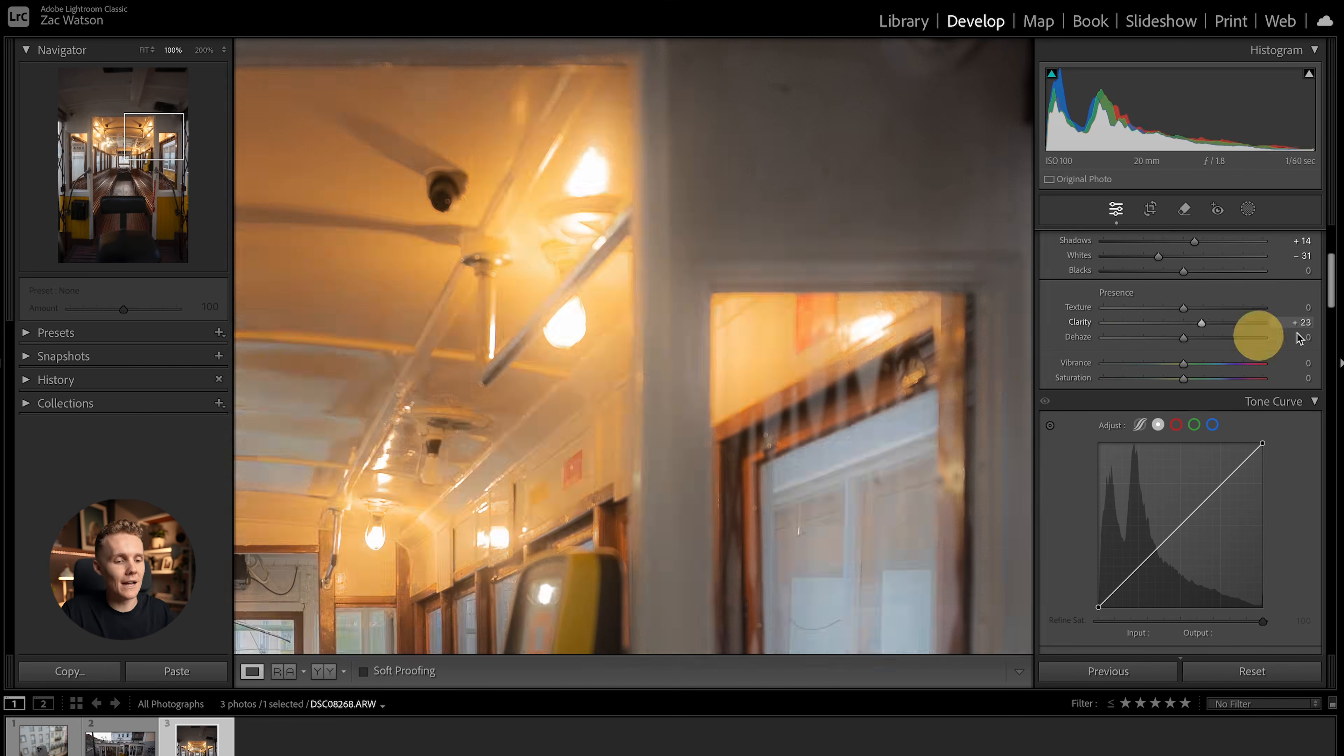
pyautogui.click(710, 308)
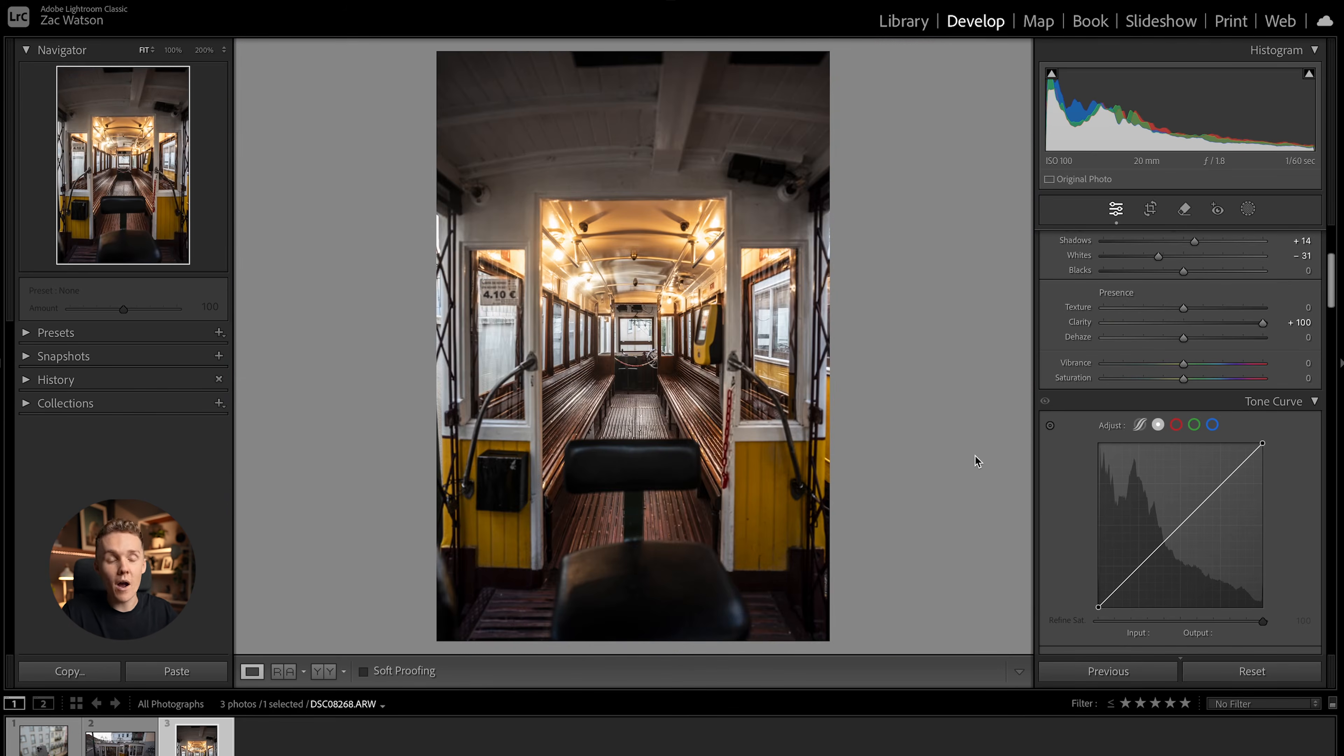
pyautogui.doubleClick(1264, 323)
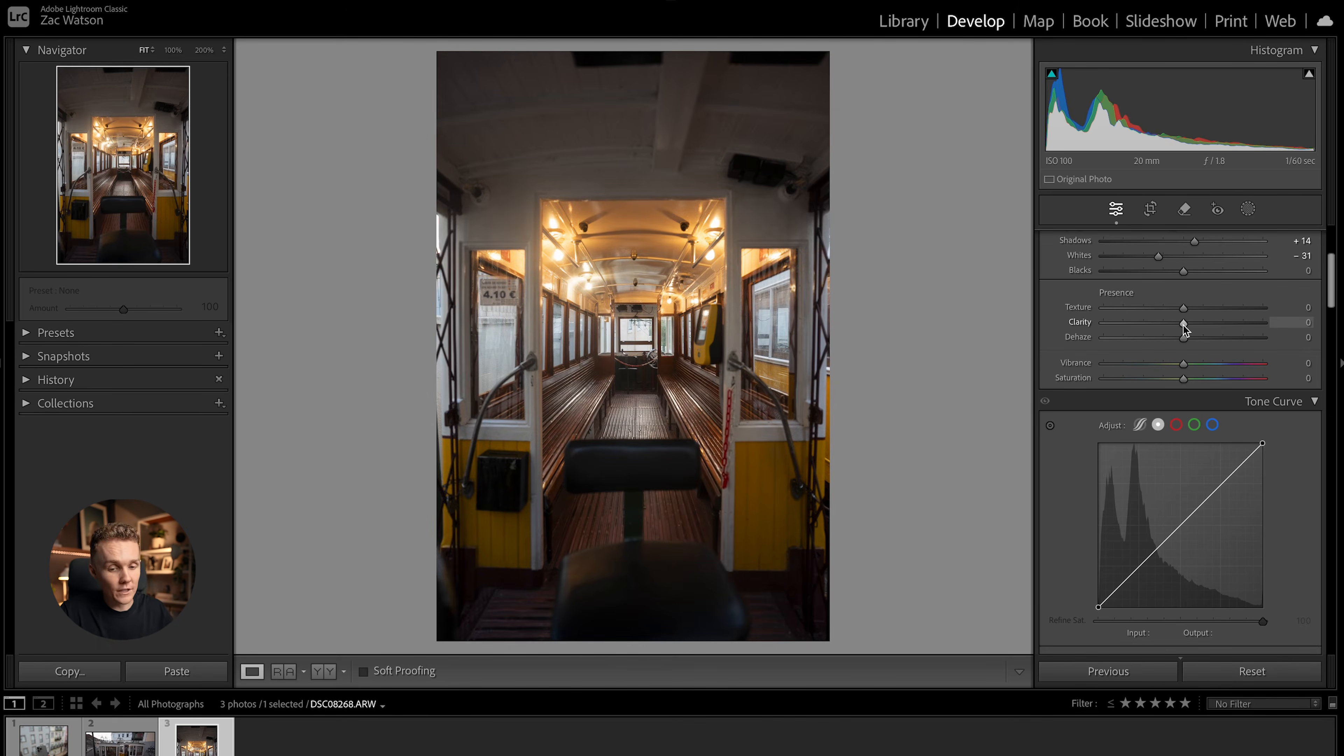
pyautogui.moveTo(1184, 321); pyautogui.dragTo(1173, 323)
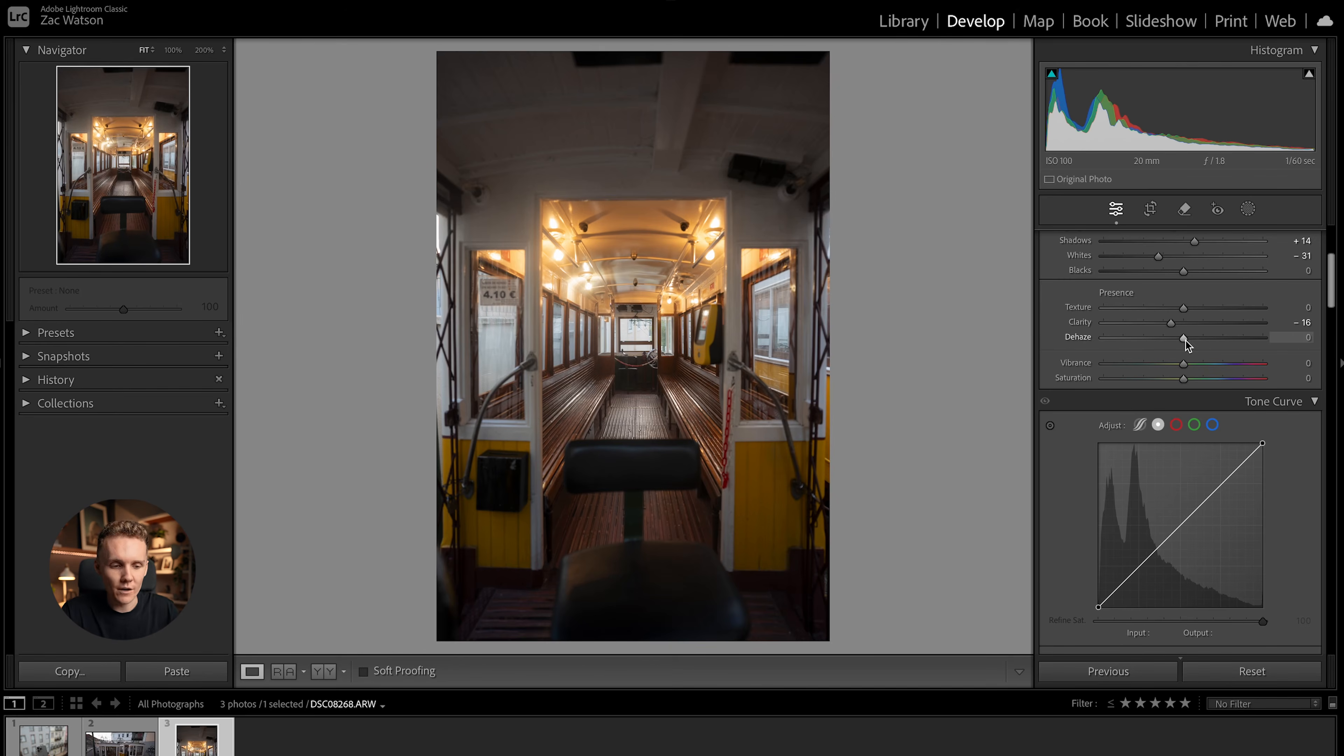
# Step: Try the dehaze at +100 on the full photo and a close-up of the tram's far window, reset it, and set the dehaze to +10
pyautogui.moveTo(1185, 340); pyautogui.dragTo(1330, 349)
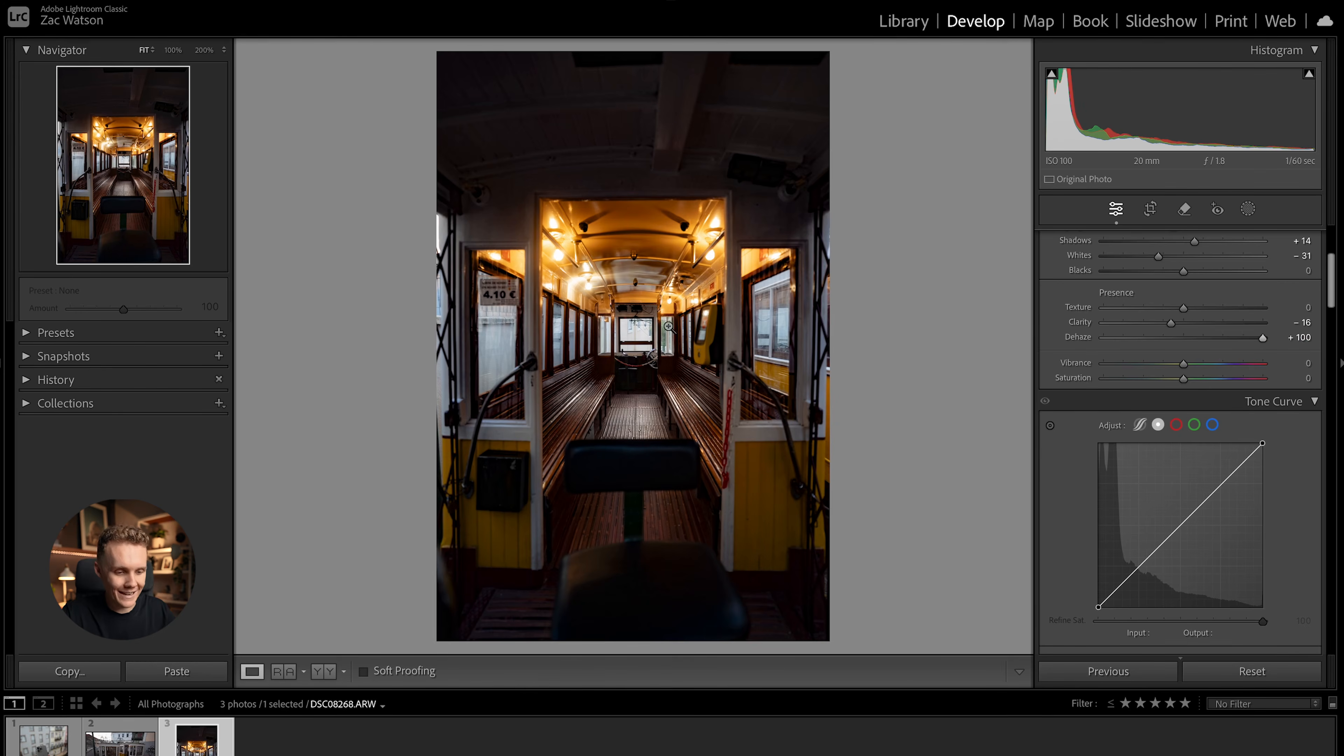
pyautogui.click(639, 334)
pyautogui.moveTo(658, 277); pyautogui.dragTo(666, 315)
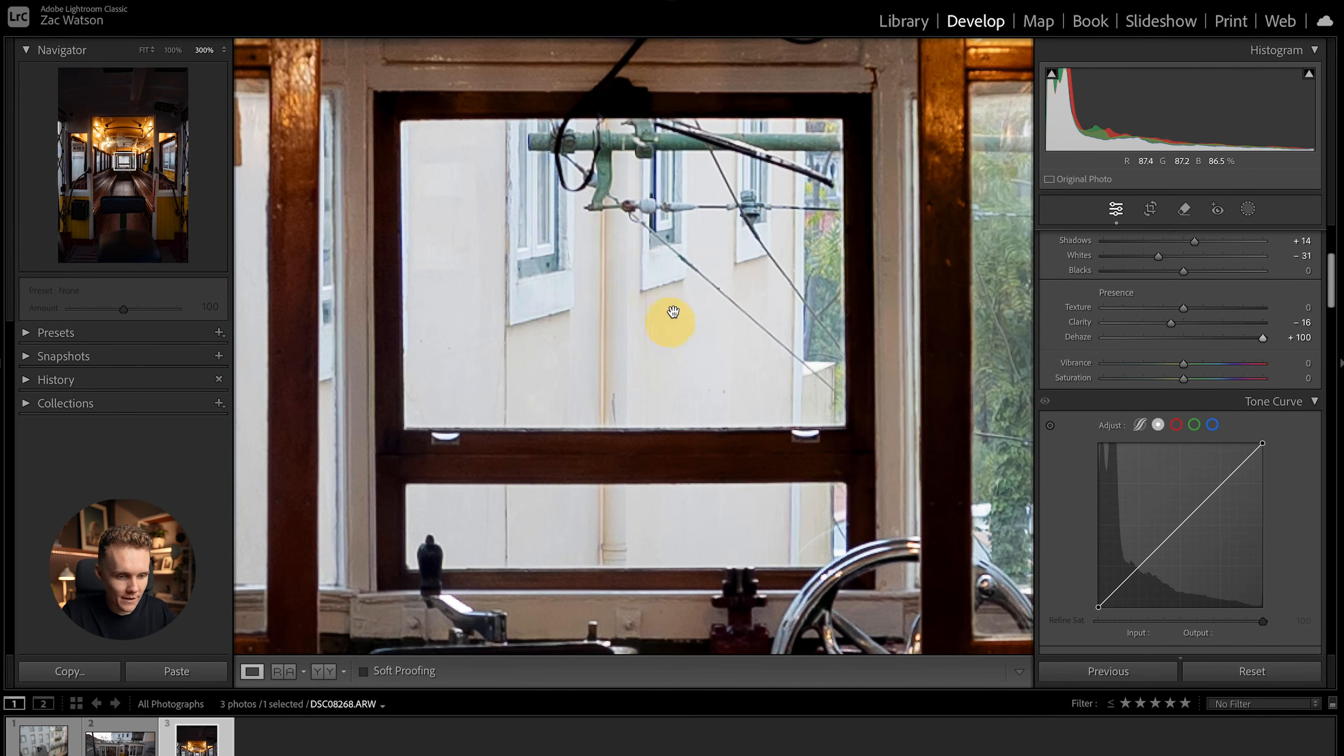
pyautogui.doubleClick(1265, 339)
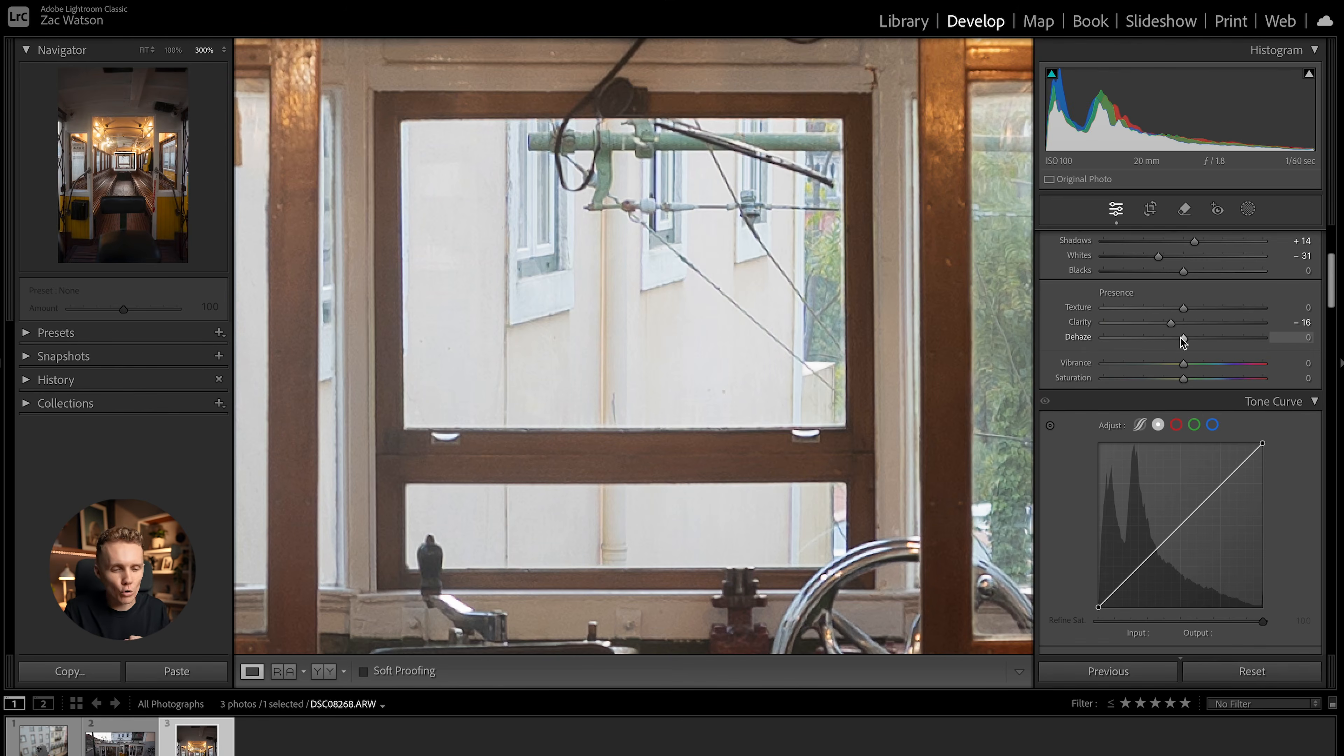
pyautogui.moveTo(1183, 340); pyautogui.dragTo(1307, 349)
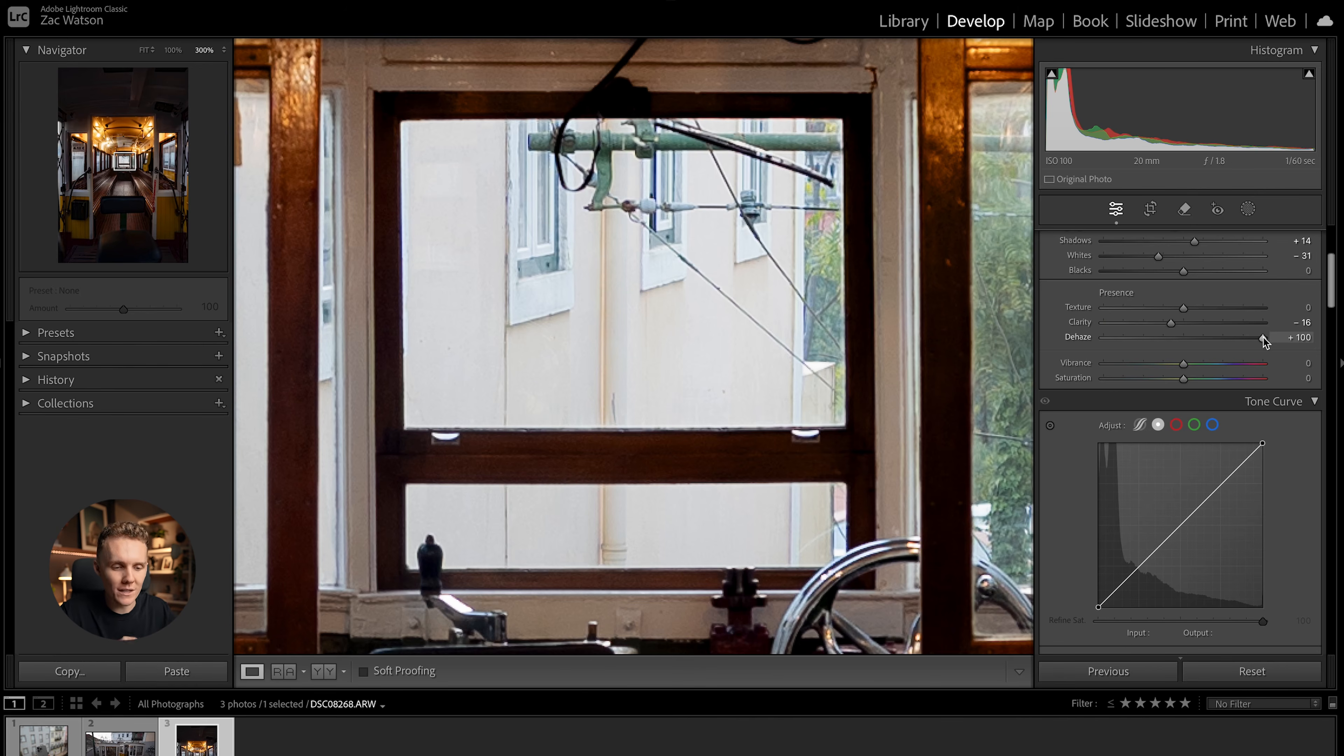
pyautogui.click(733, 282)
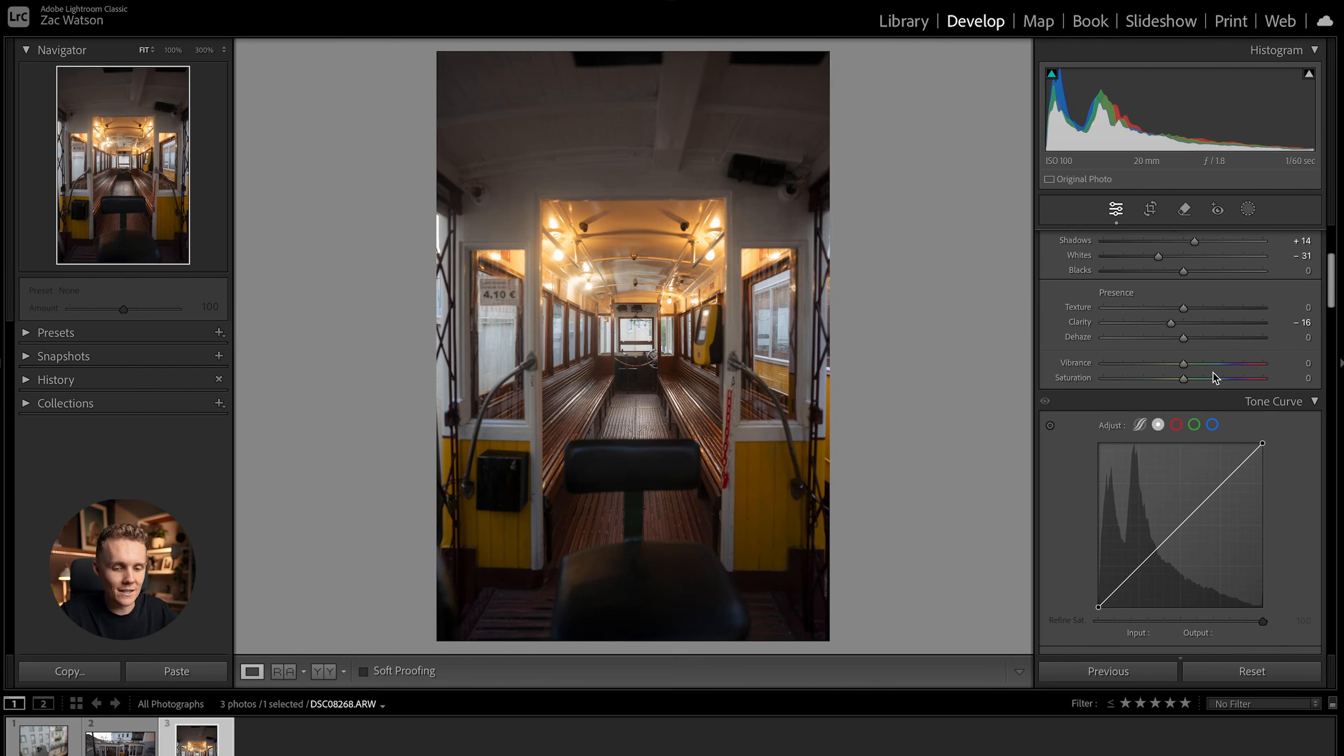
pyautogui.moveTo(1184, 336); pyautogui.dragTo(1193, 339)
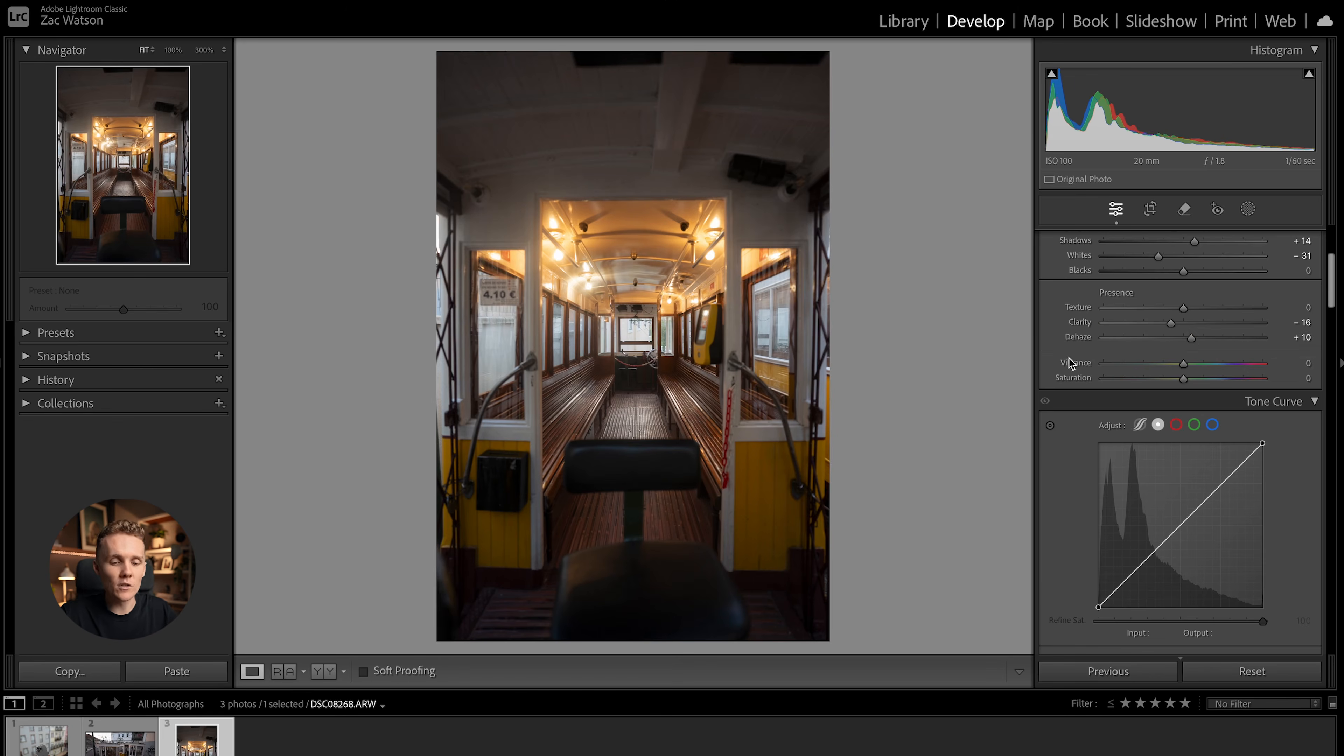
# Step: Try a strong vibrance increase on the photo and reset the vibrance to 0
pyautogui.scroll(1, 1068, 357)
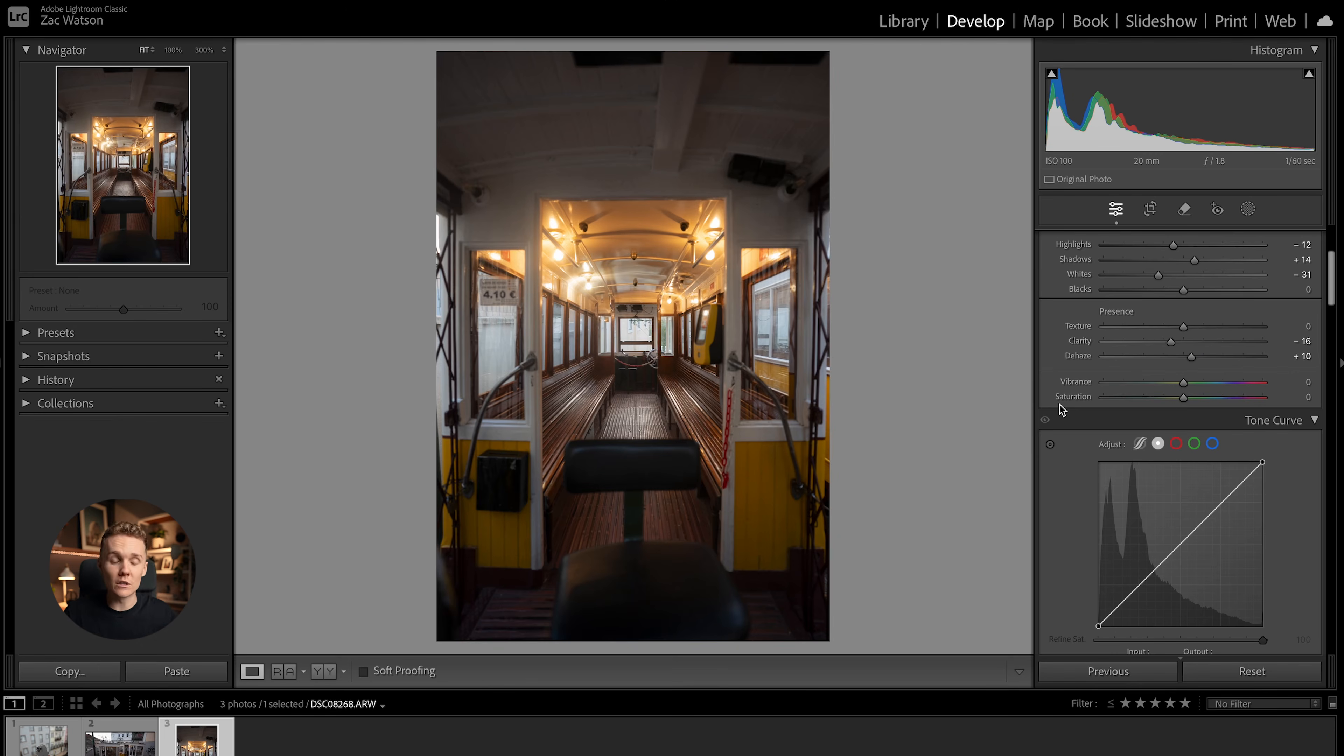
pyautogui.scroll(-10, 1059, 403)
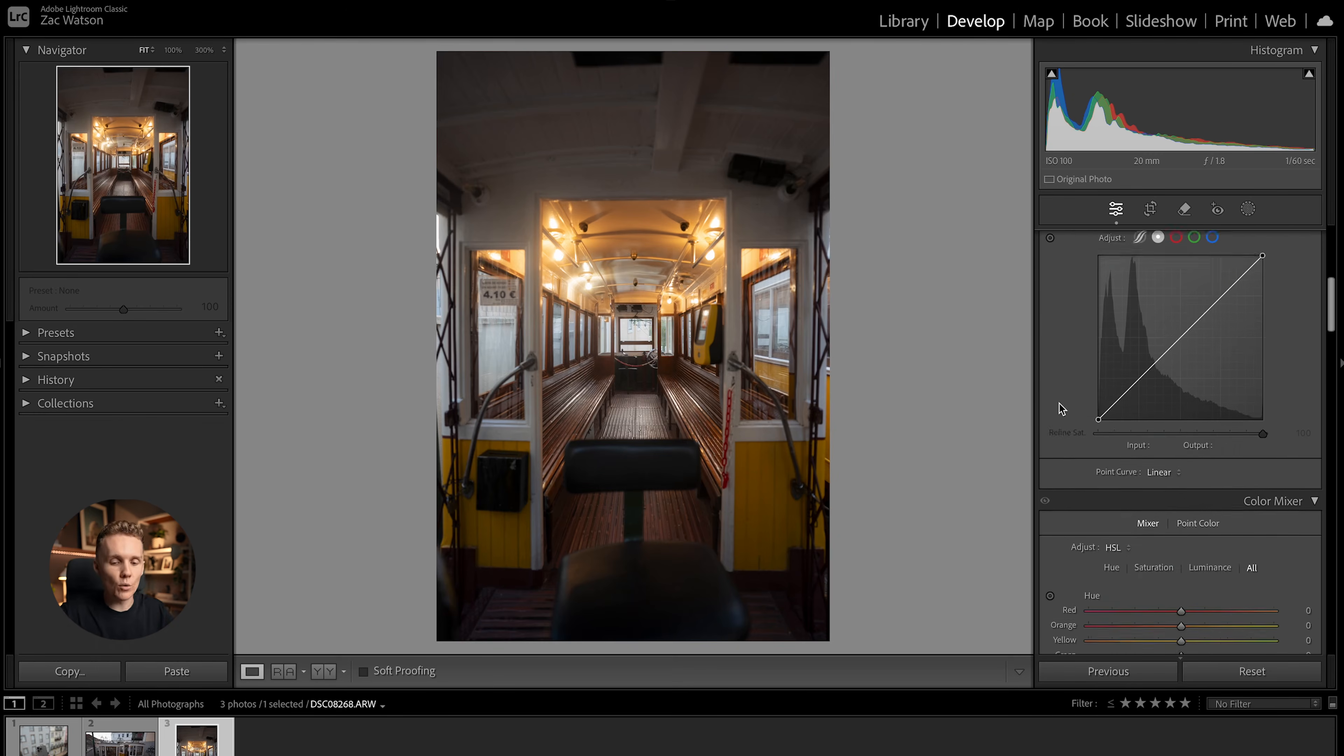
pyautogui.scroll(10, 1058, 404)
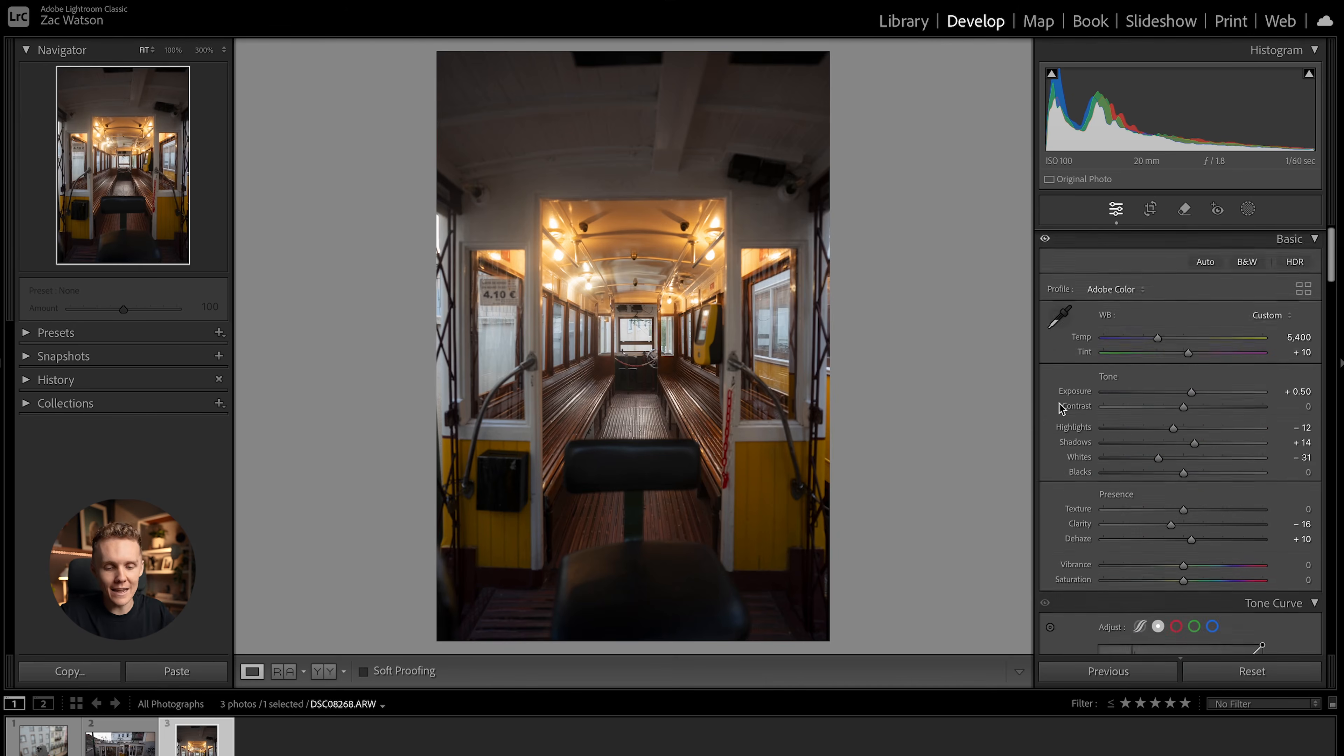
pyautogui.scroll(-3, 1060, 479)
pyautogui.scroll(-3, 1060, 479)
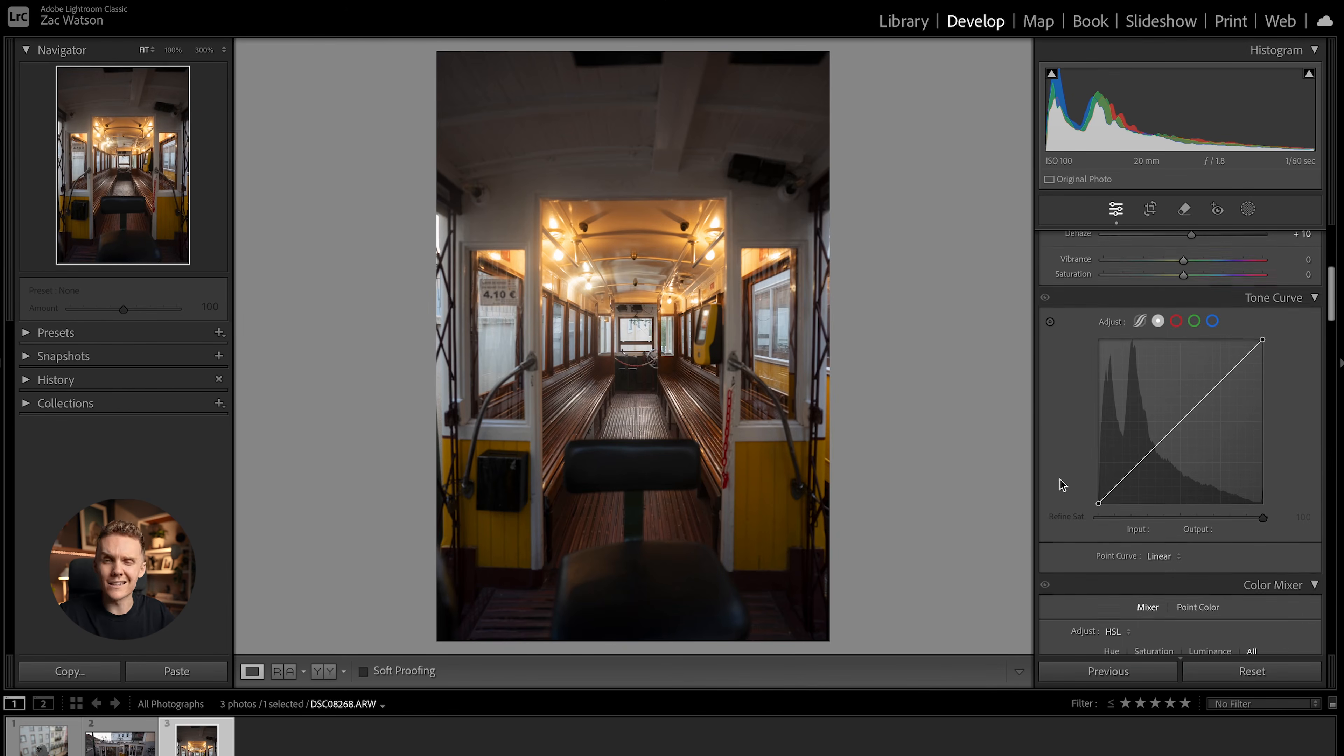
pyautogui.scroll(2, 1114, 328)
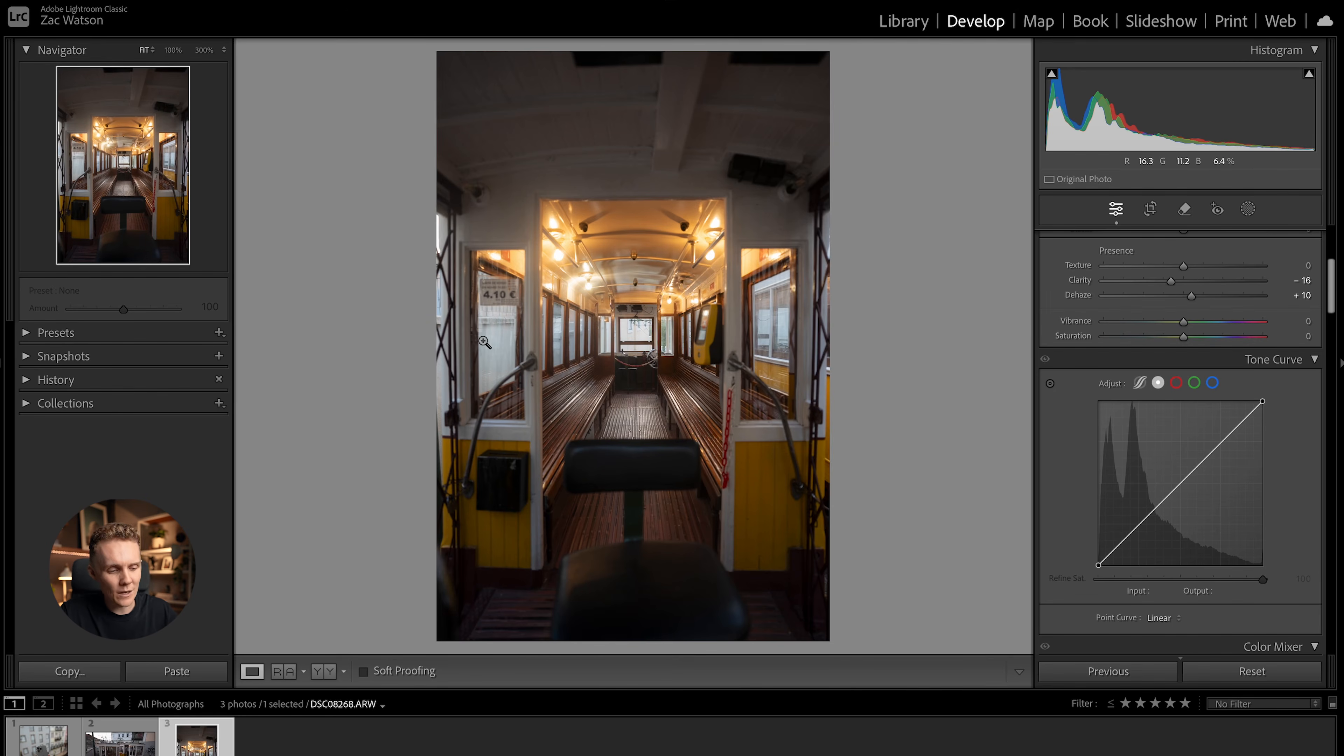
pyautogui.moveTo(1188, 320); pyautogui.dragTo(1263, 336)
pyautogui.doubleClick(1264, 322)
# Step: Examine the yellow panels and the warmly lit ceiling at different zoom levels, and return to the full photo
pyautogui.click(804, 495)
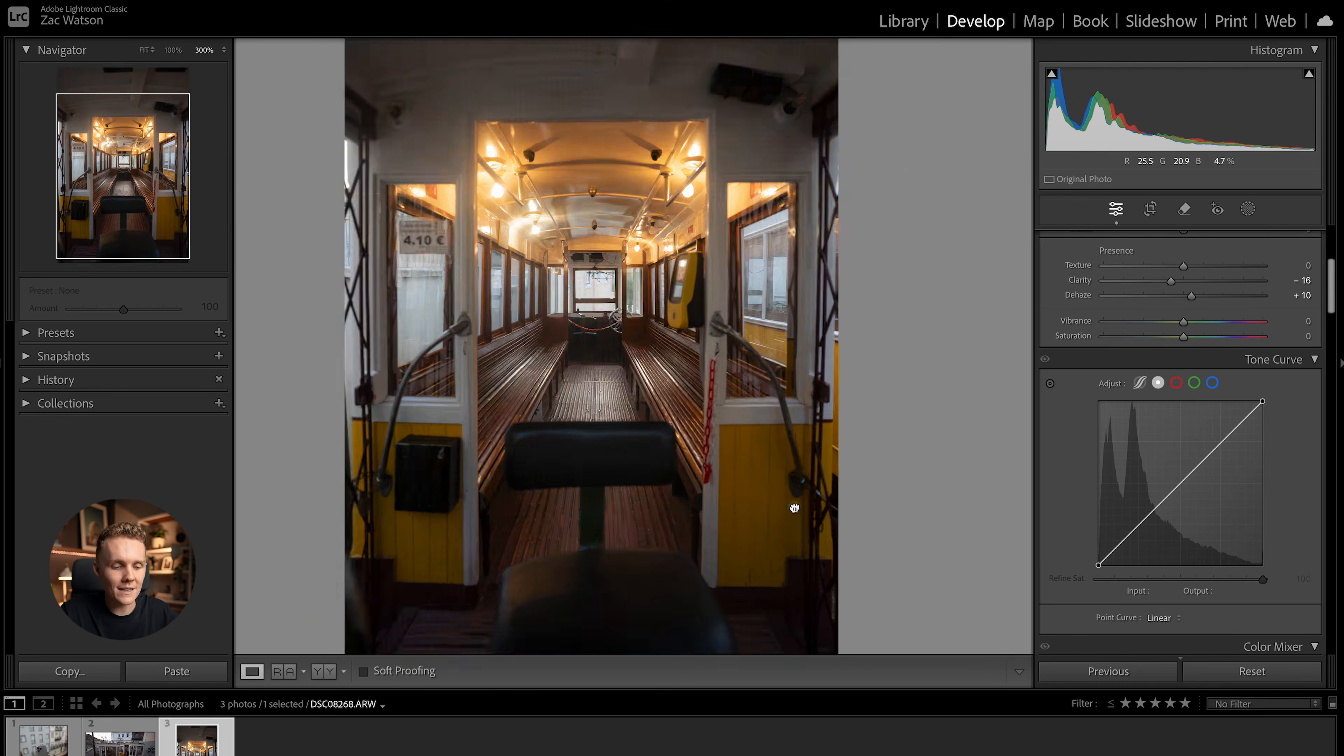
pyautogui.click(793, 502)
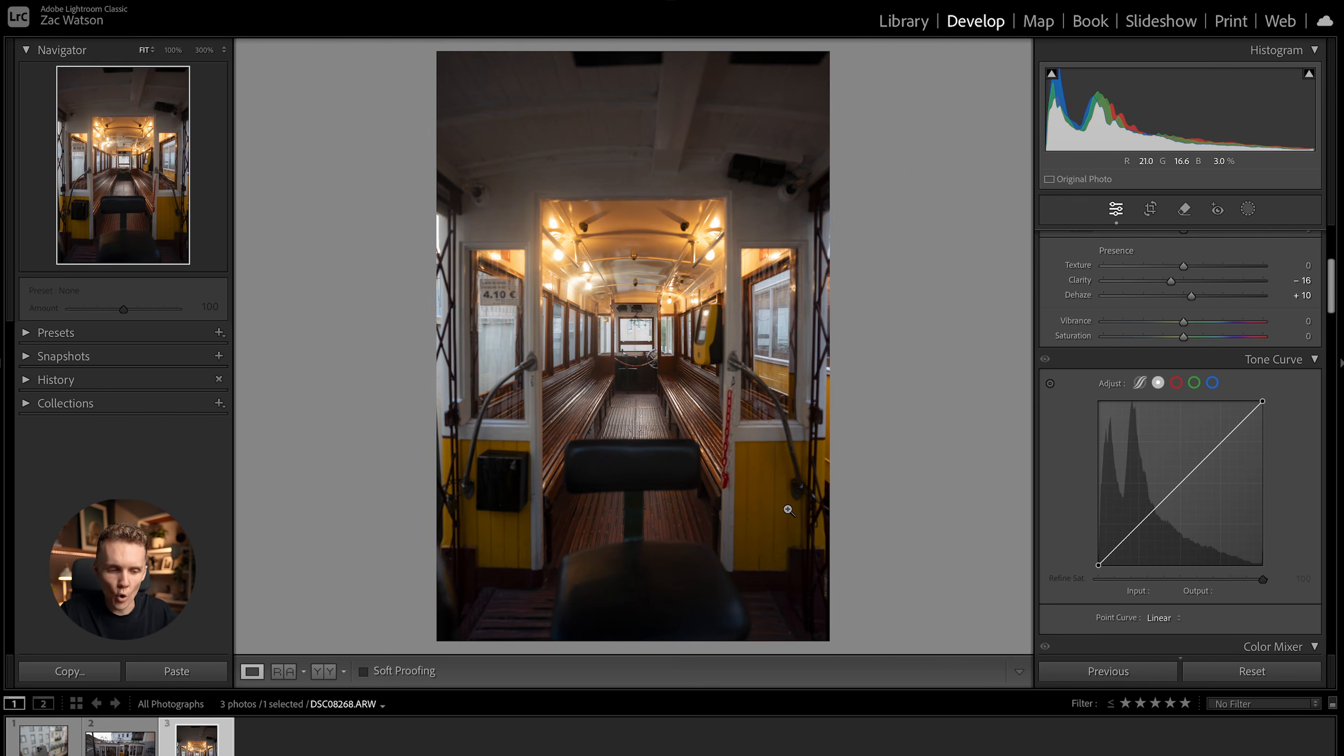
pyautogui.click(635, 232)
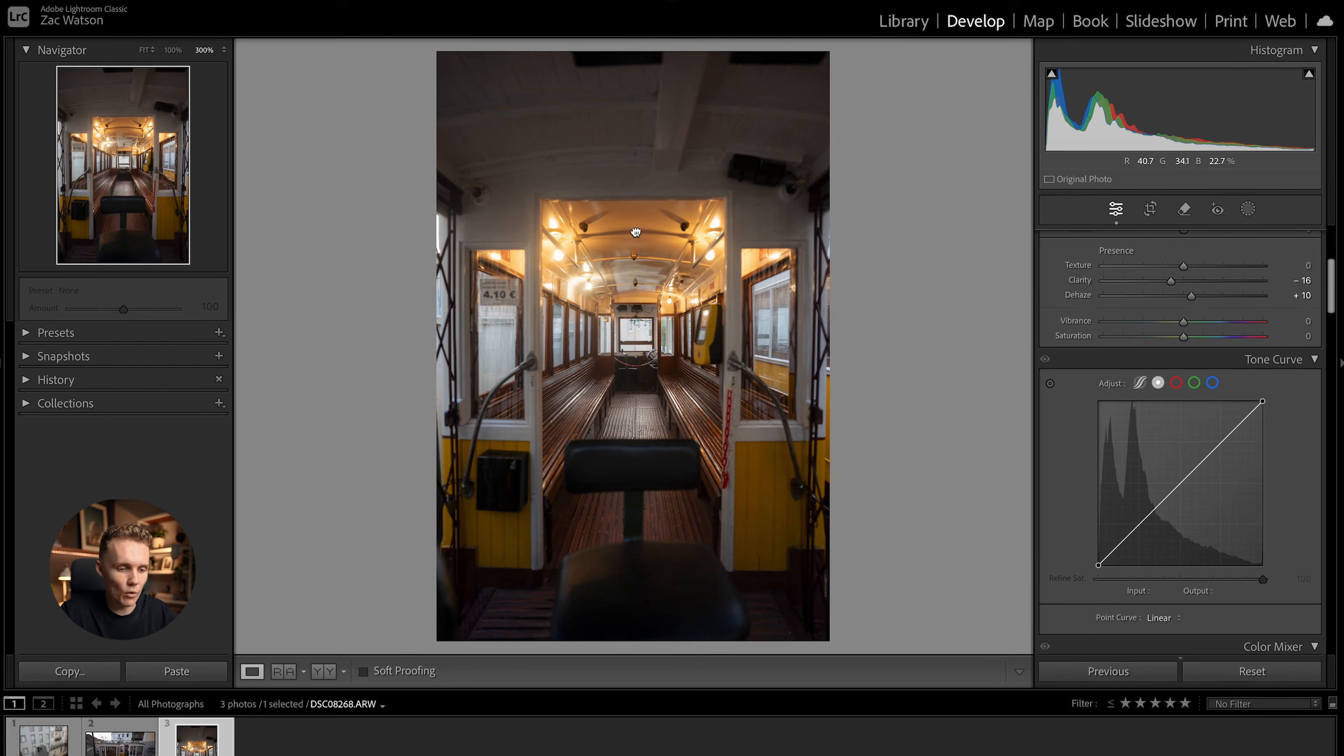
pyautogui.moveTo(635, 233); pyautogui.dragTo(633, 297)
pyautogui.press('super+minus')
pyautogui.press('super+minus')
pyautogui.press('super+minus')
pyautogui.press('super+minus')
pyautogui.click(678, 363)
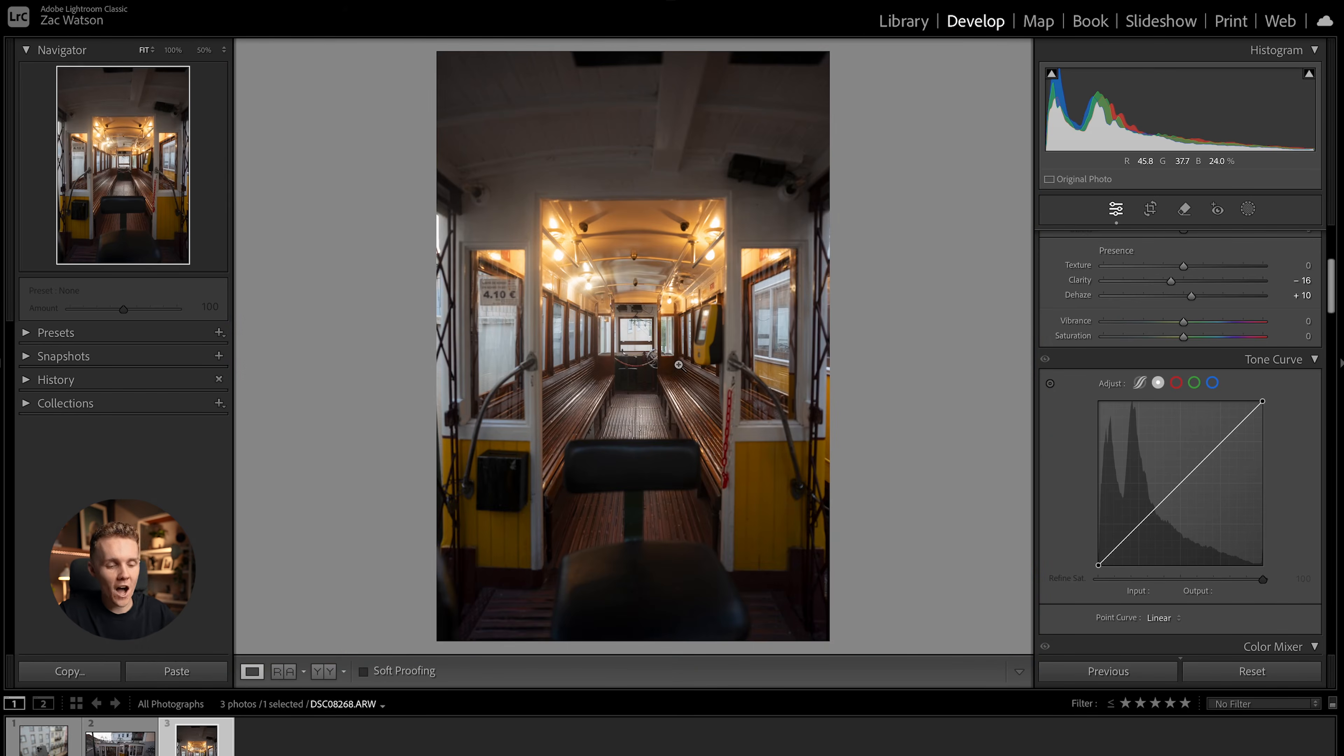
pyautogui.moveTo(781, 470); pyautogui.dragTo(741, 456)
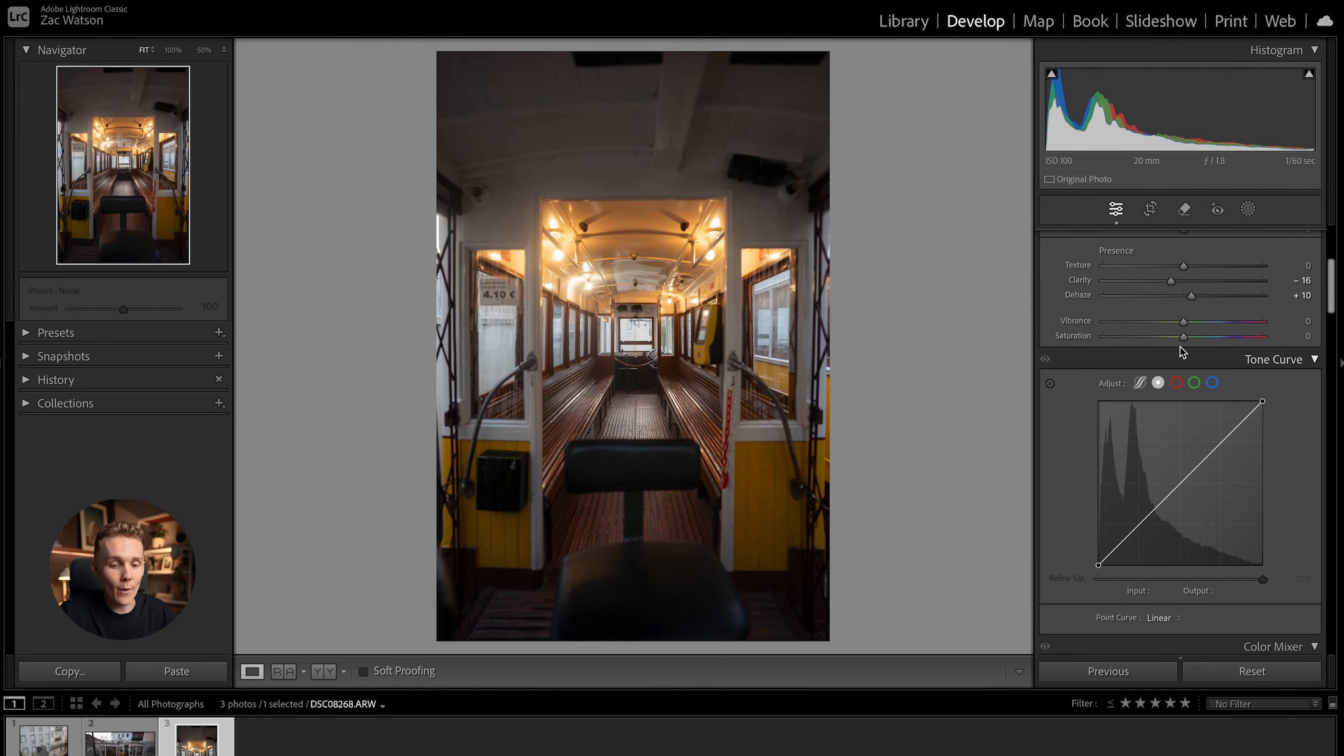
# Step: Try the saturation at +100 on the full photo and reset it to 0
pyautogui.moveTo(1183, 338); pyautogui.dragTo(1343, 343)
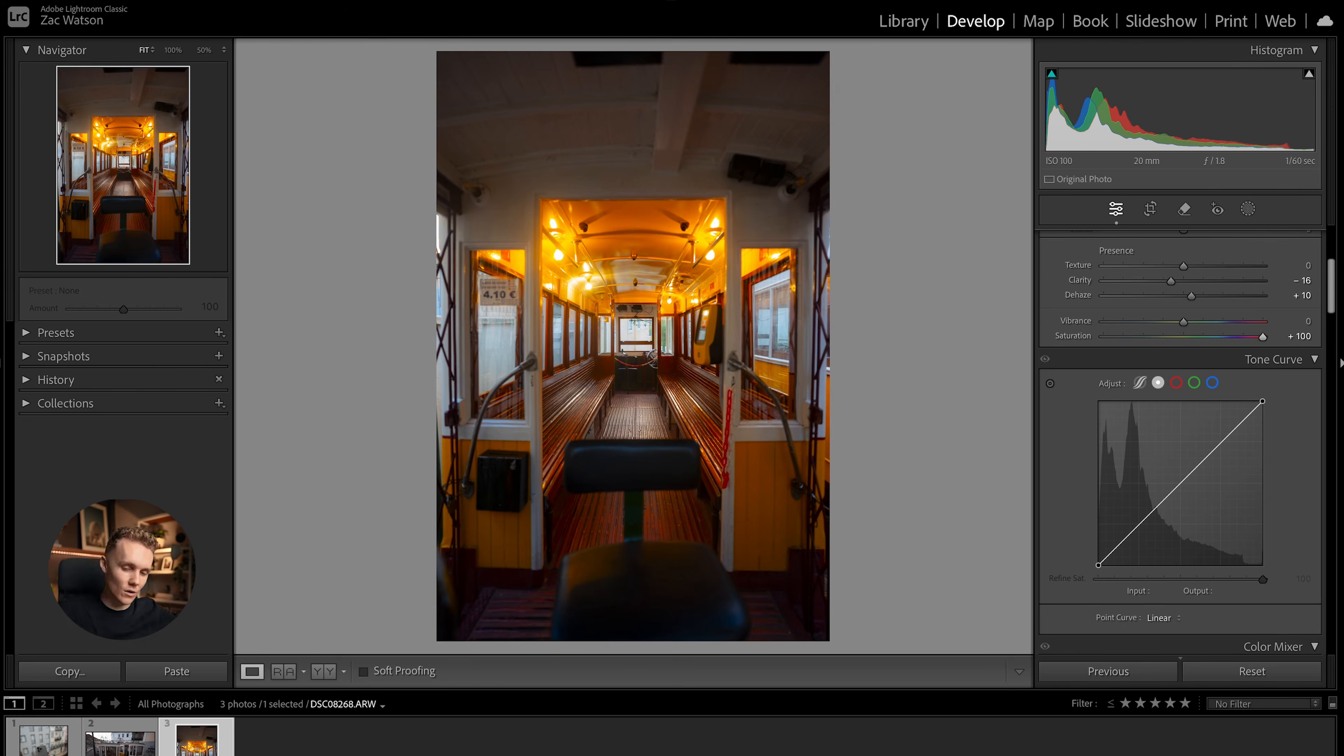
pyautogui.doubleClick(1260, 339)
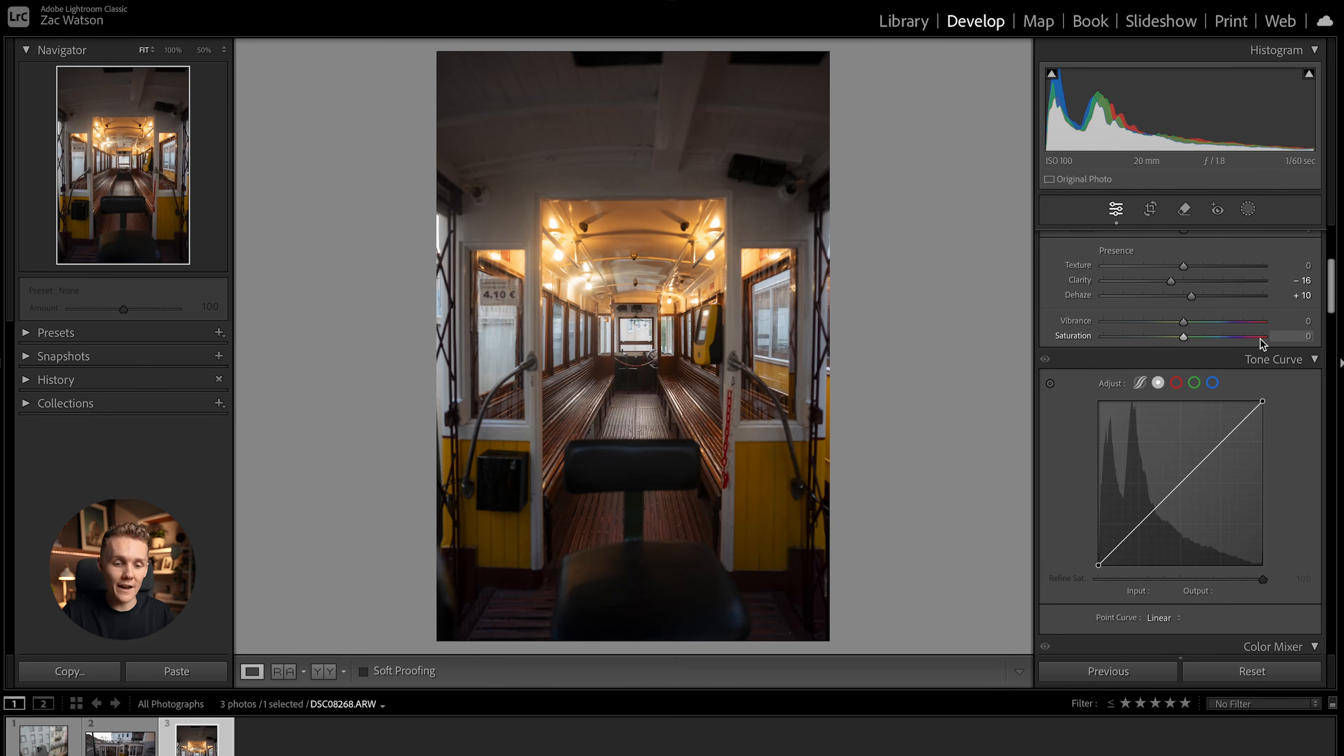
# Step: Review the tone curve's parametric, point, red, green and blue channel modes
pyautogui.scroll(-2, 1059, 436)
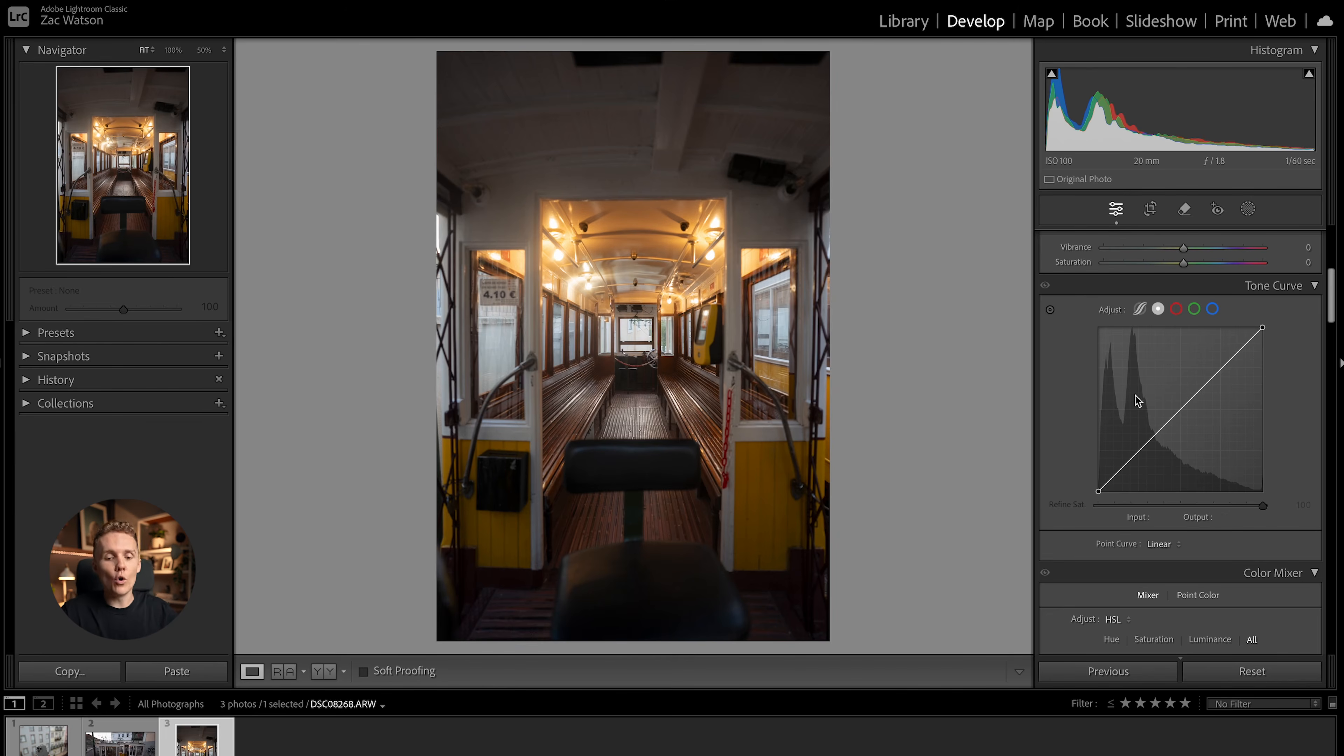
pyautogui.click(1140, 308)
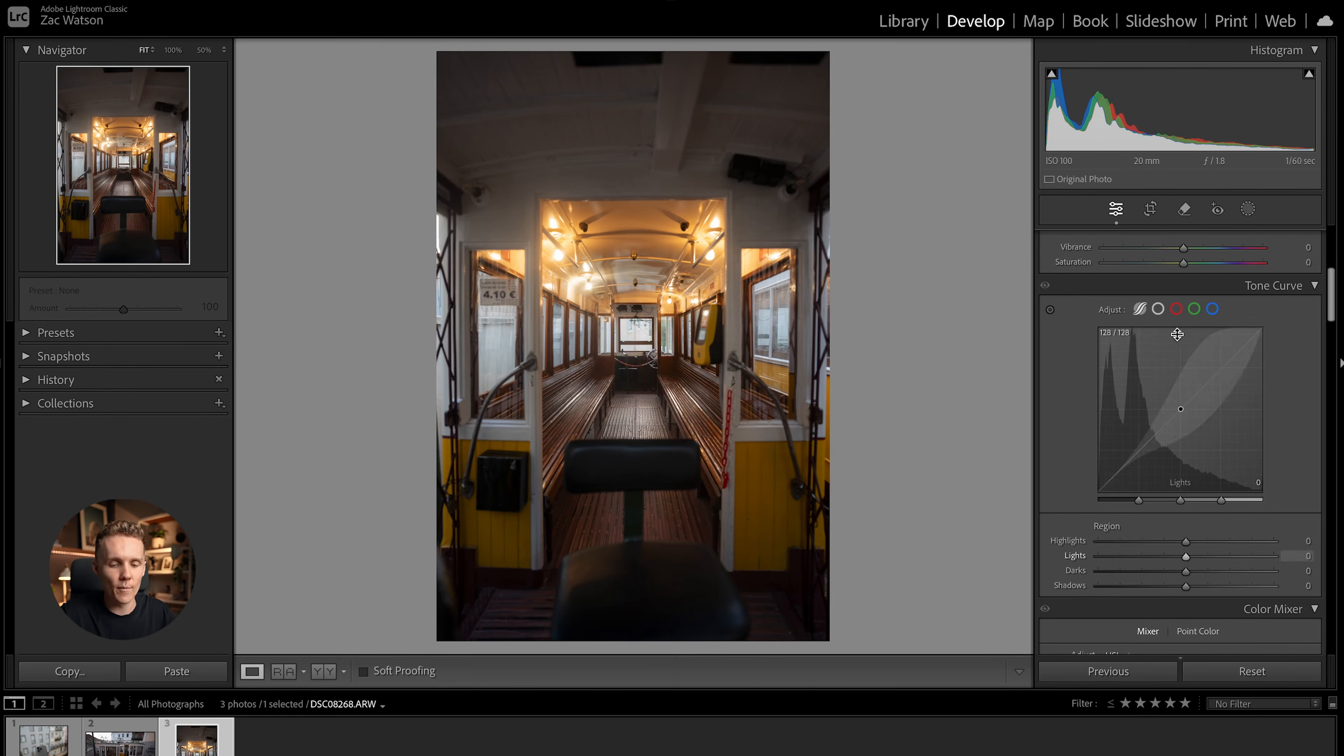
pyautogui.click(1158, 309)
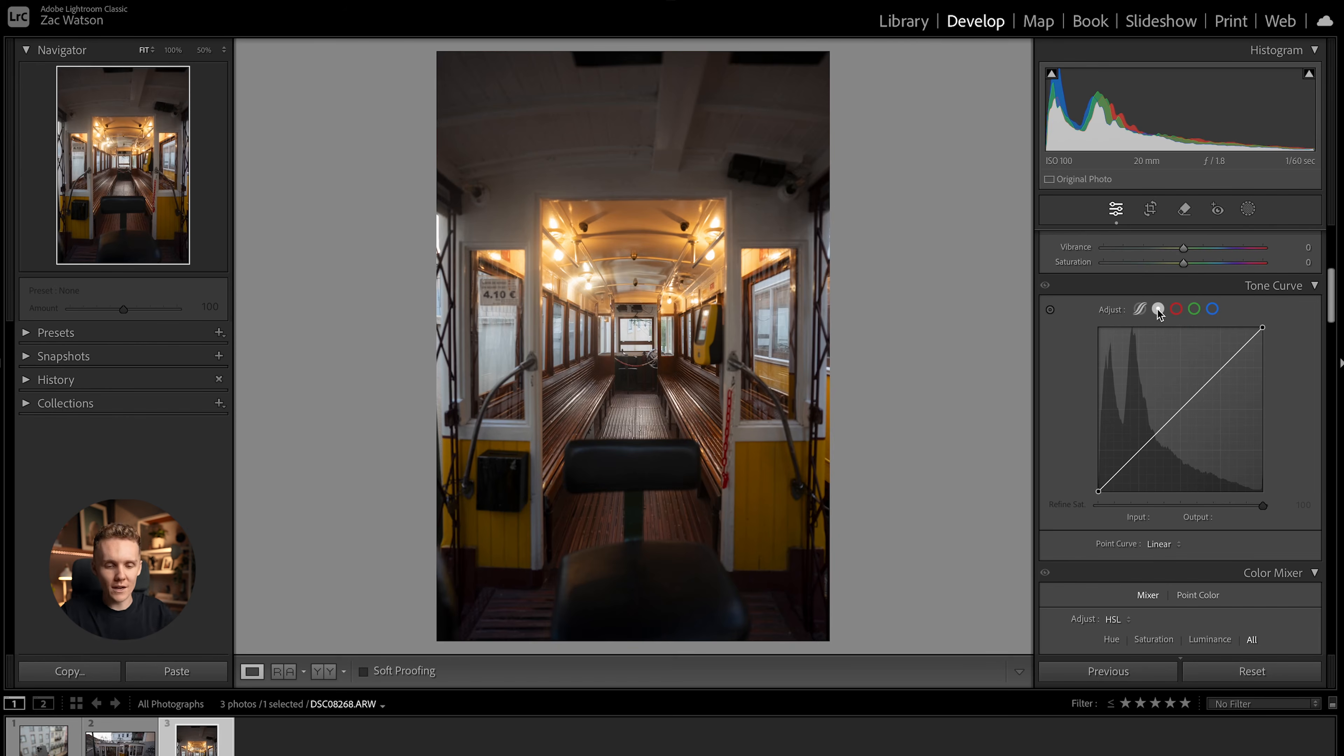
pyautogui.click(1176, 309)
pyautogui.click(1194, 308)
pyautogui.click(1214, 310)
# Step: Try a red channel curve with a midtone anchor and its shadow point lowered to input 78, output 38, and clear the curve's points
pyautogui.click(1175, 310)
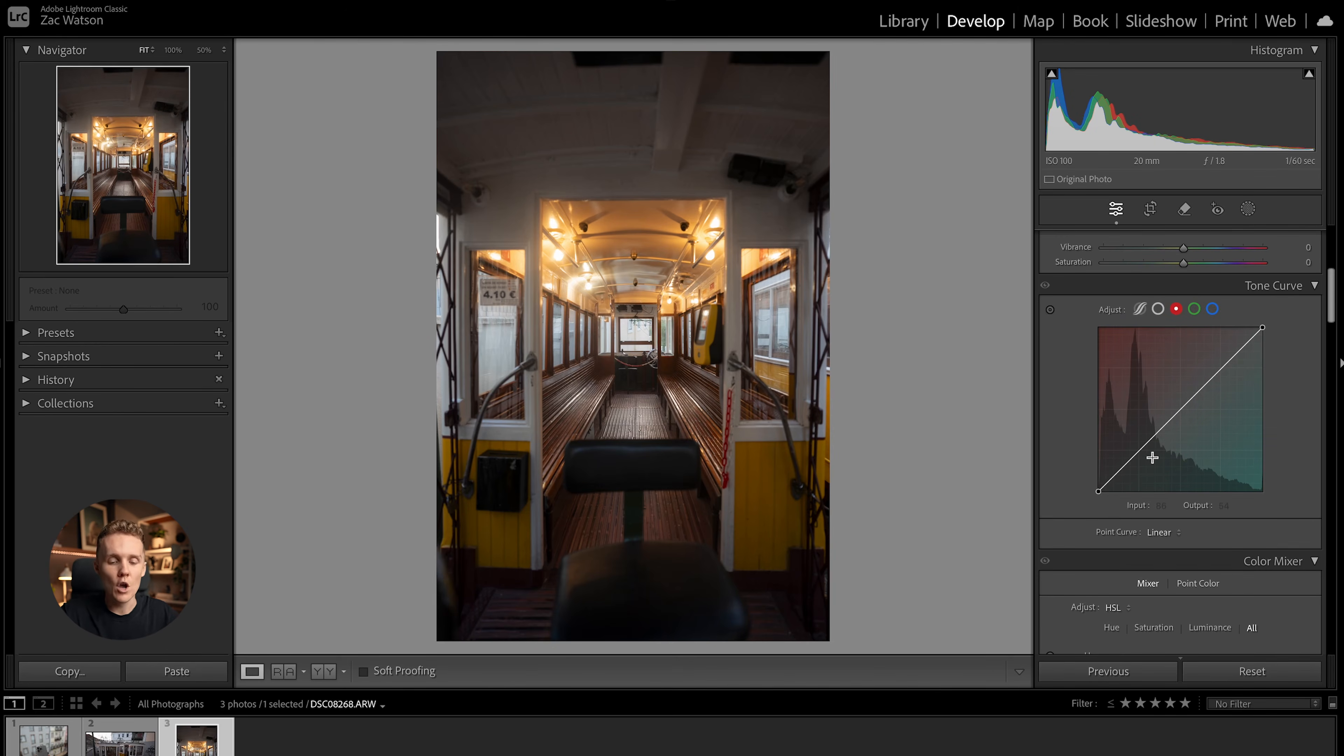
pyautogui.click(1138, 451)
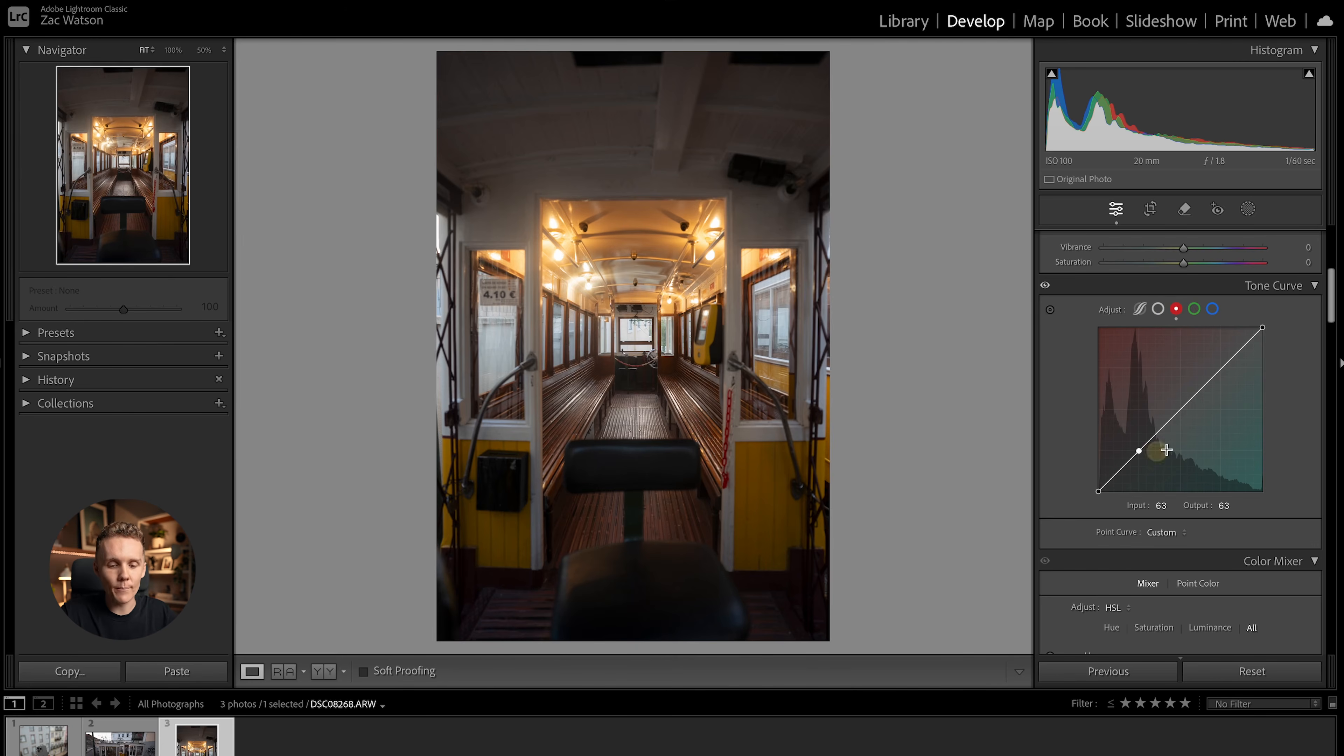
pyautogui.click(1182, 407)
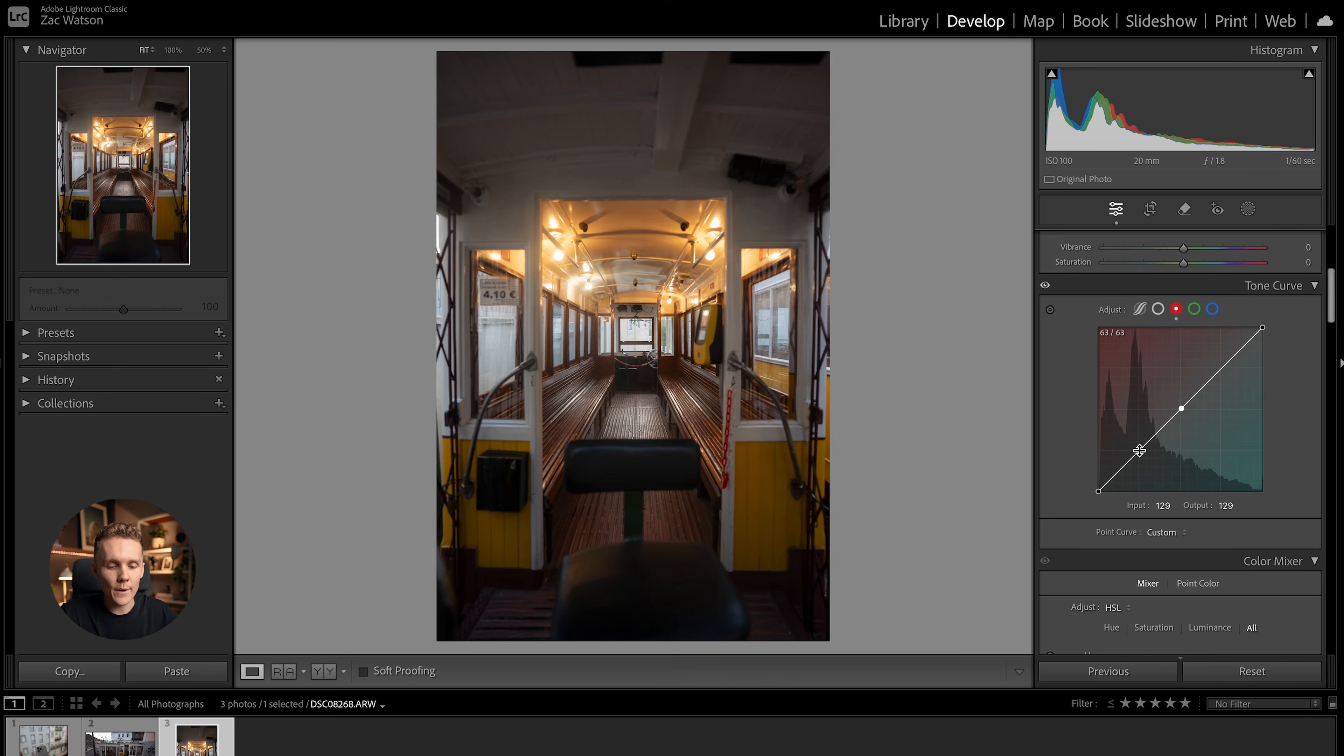
pyautogui.click(1139, 449)
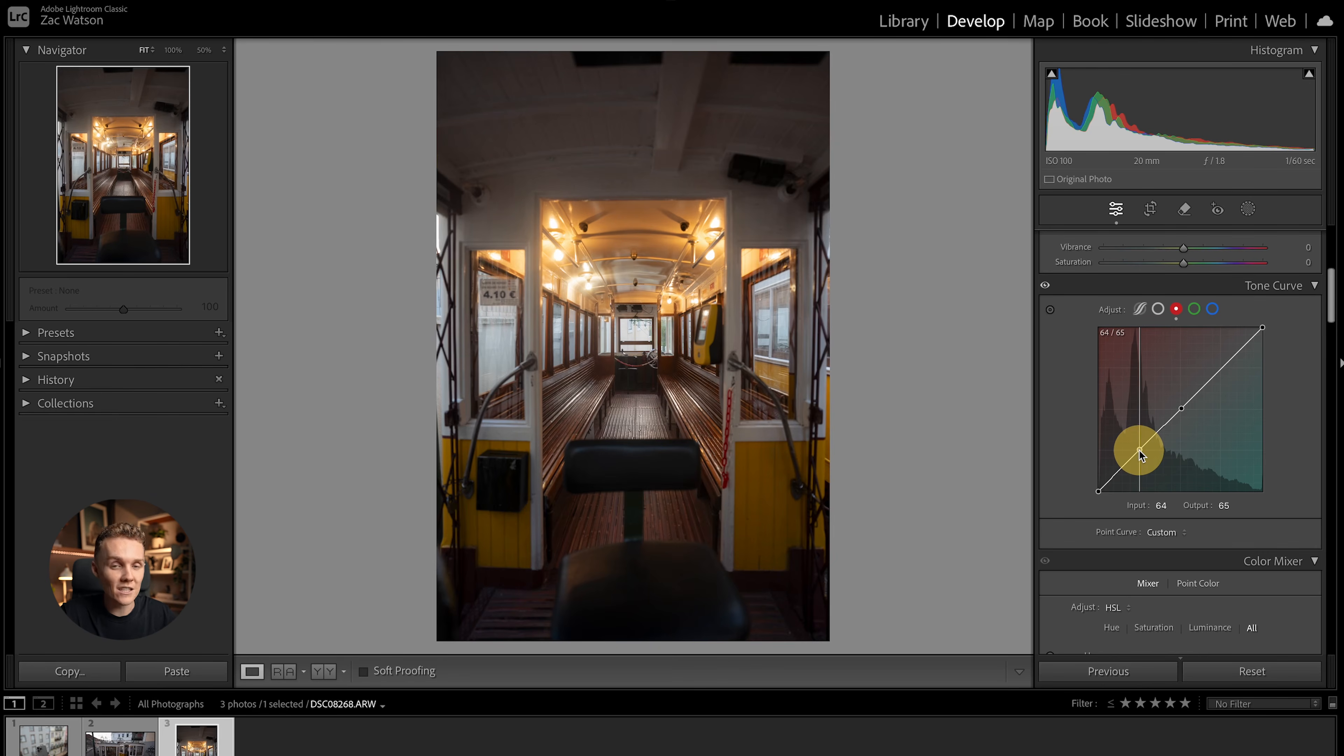
pyautogui.moveTo(1140, 450)
pyautogui.mouseDown()
pyautogui.moveTo(1128, 439)
pyautogui.moveTo(1151, 474)
pyautogui.mouseUp()
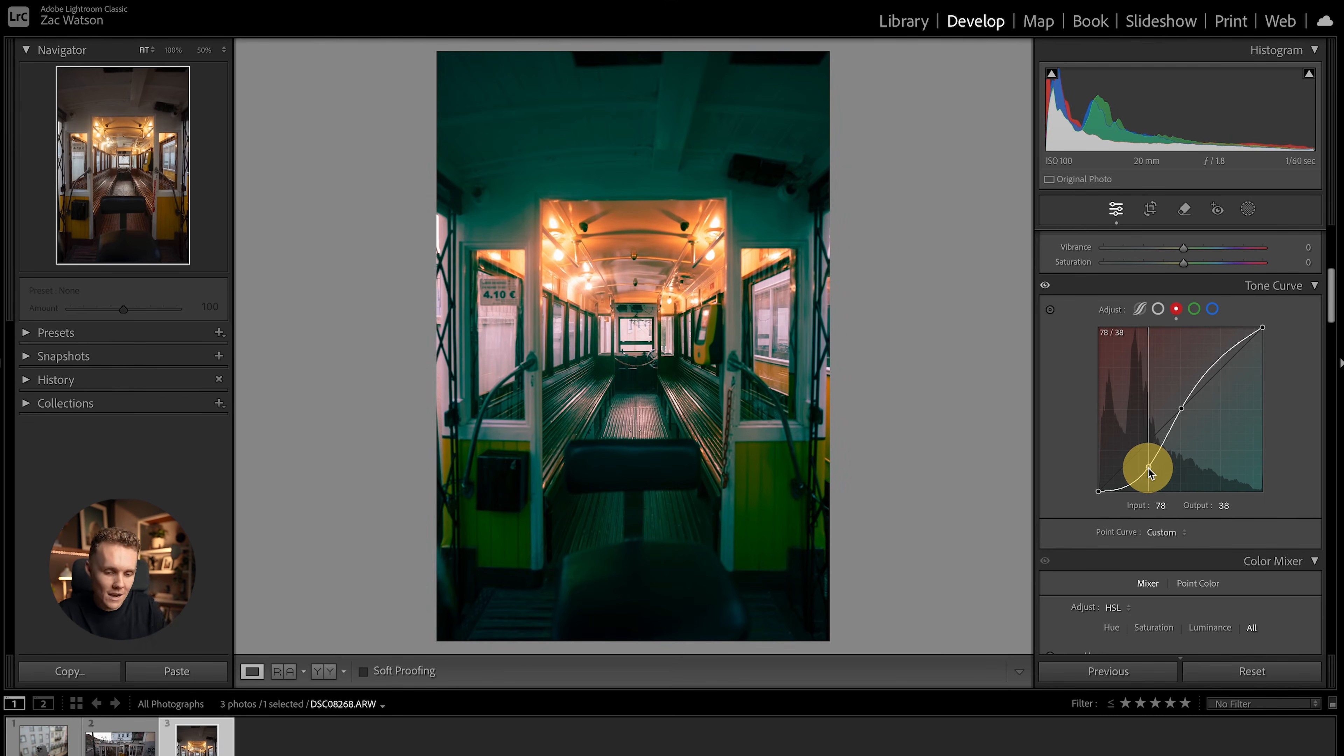
pyautogui.doubleClick(1148, 467)
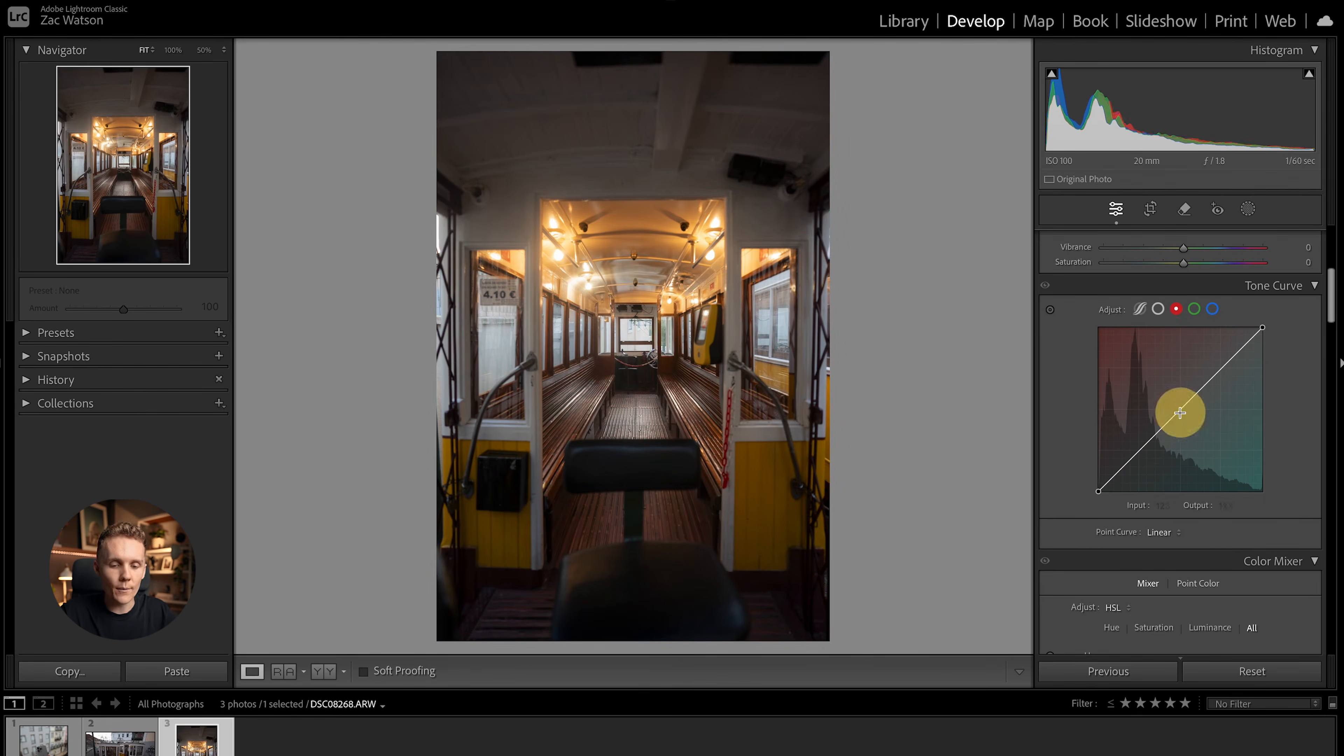
# Step: Add shadow, midtone and highlight points along the main point curve, with the highlight point at input 190, output 190
pyautogui.click(1158, 309)
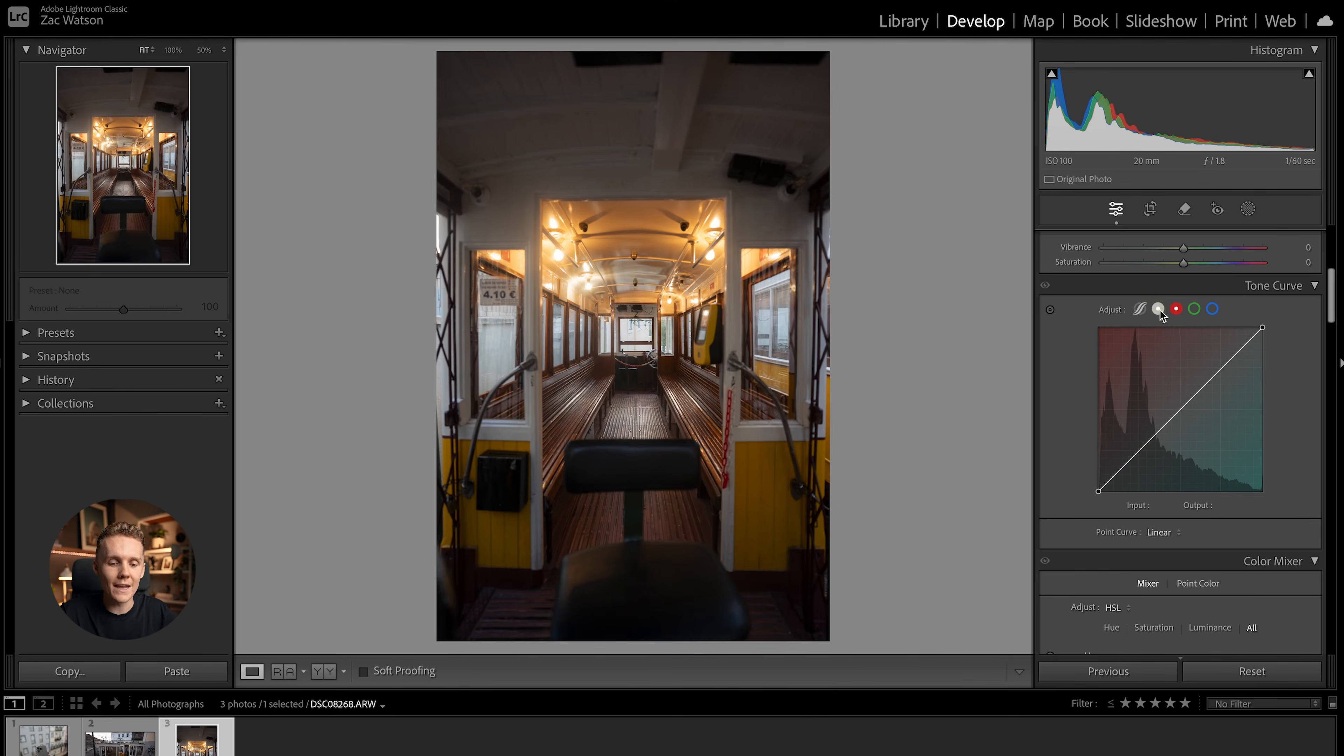
pyautogui.click(1158, 309)
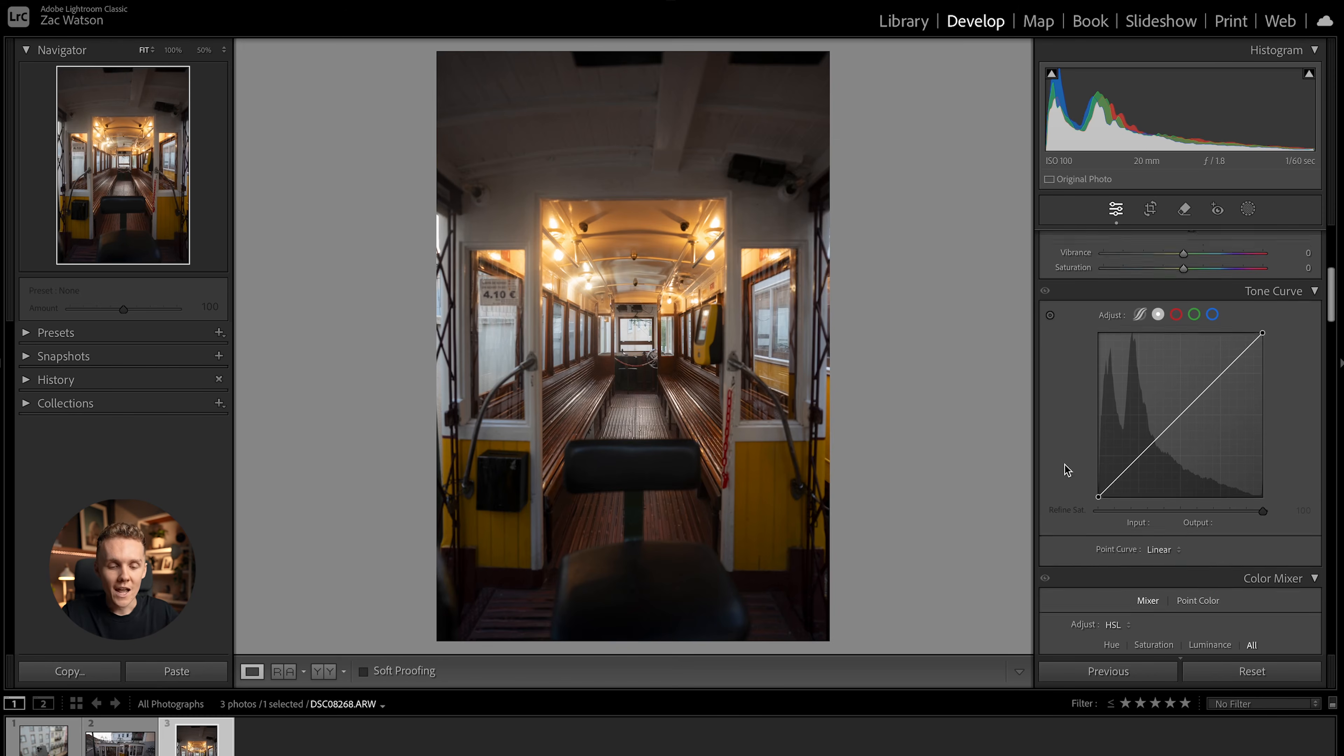
pyautogui.scroll(6, 1064, 466)
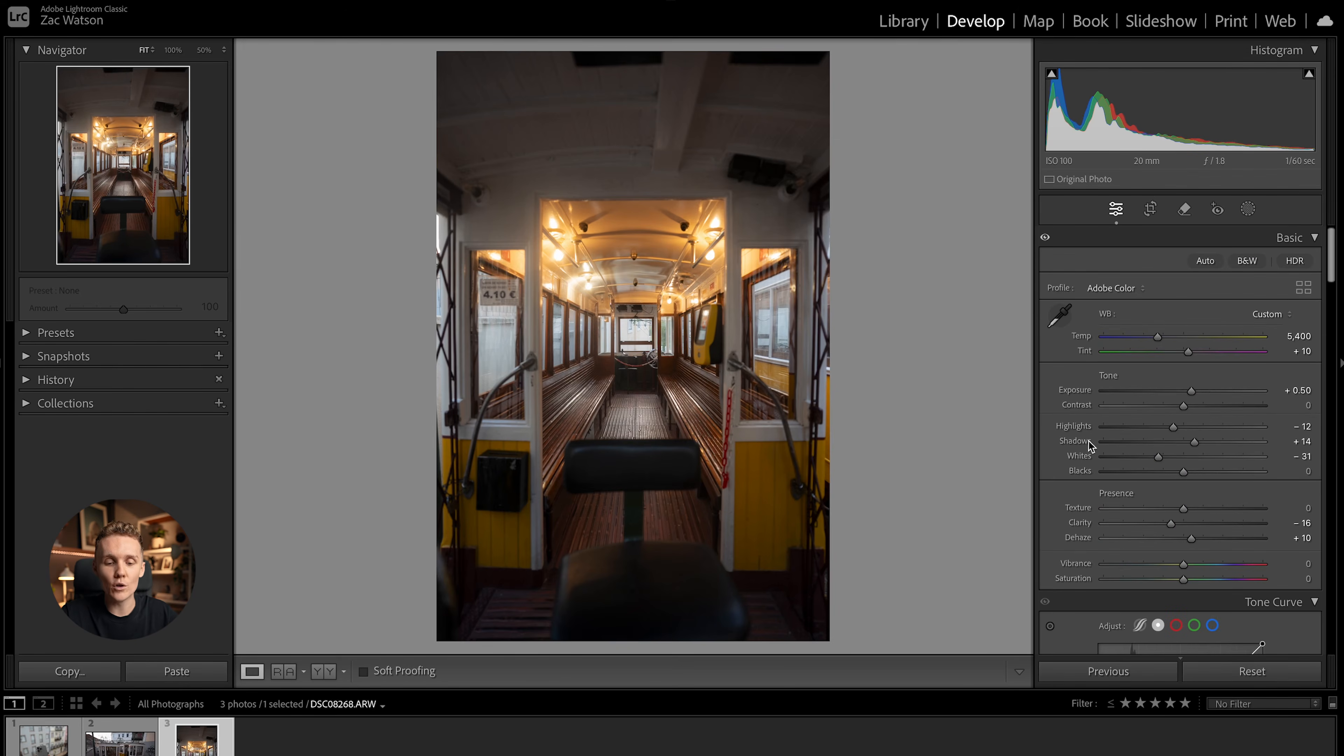
pyautogui.scroll(-5, 1090, 445)
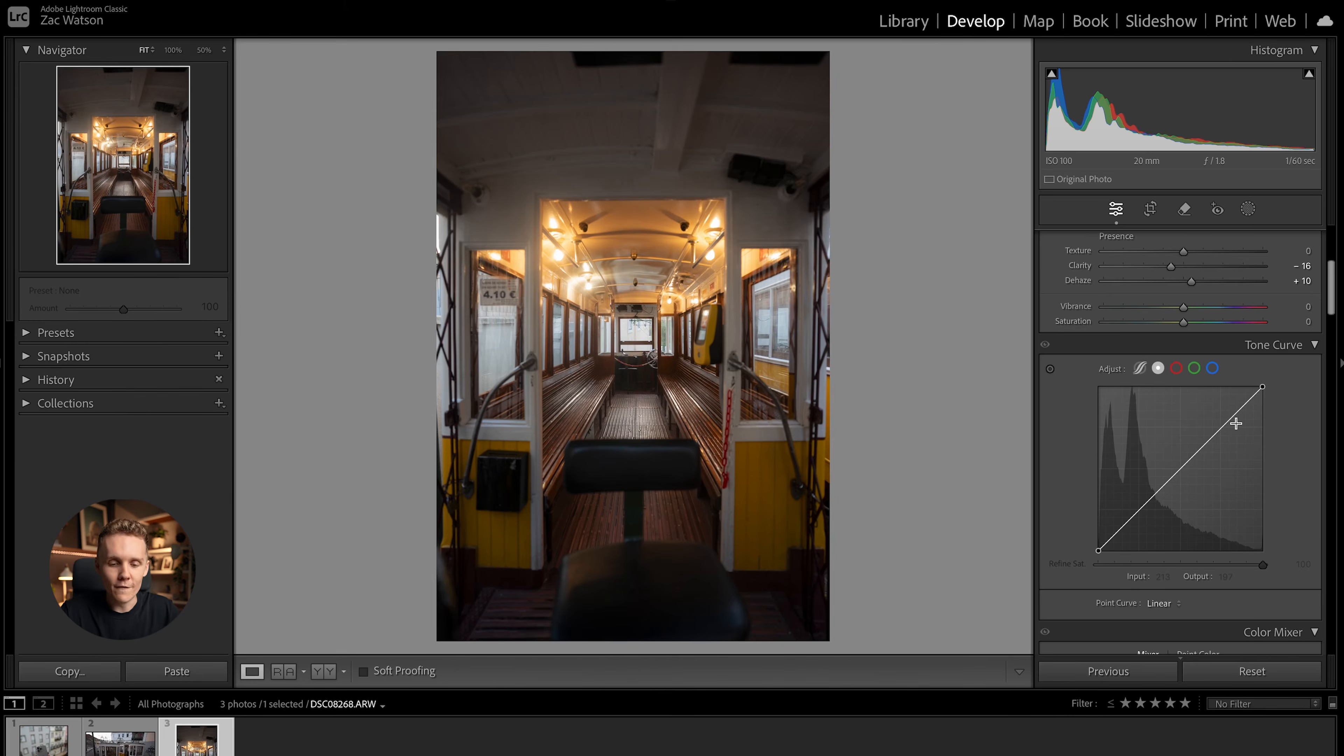
pyautogui.scroll(-3, 1235, 424)
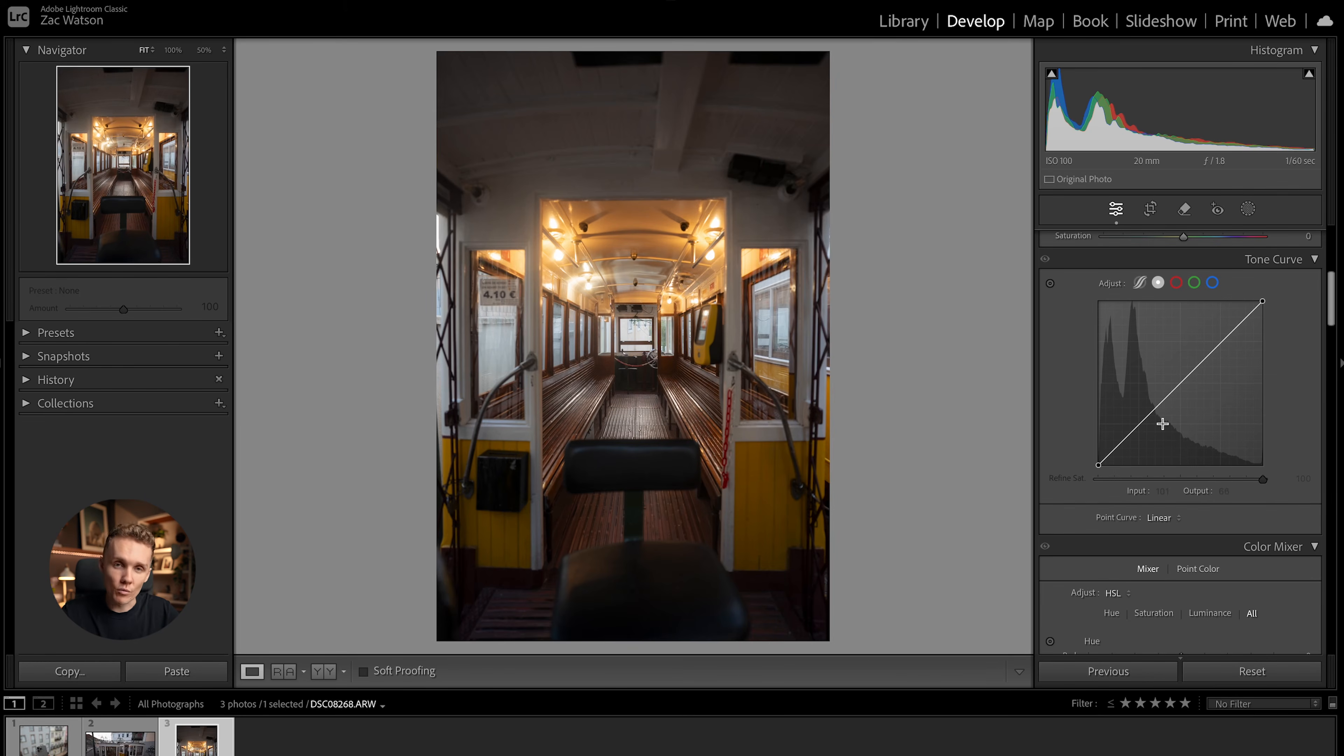
pyautogui.click(1137, 425)
pyautogui.click(1181, 384)
pyautogui.click(1221, 343)
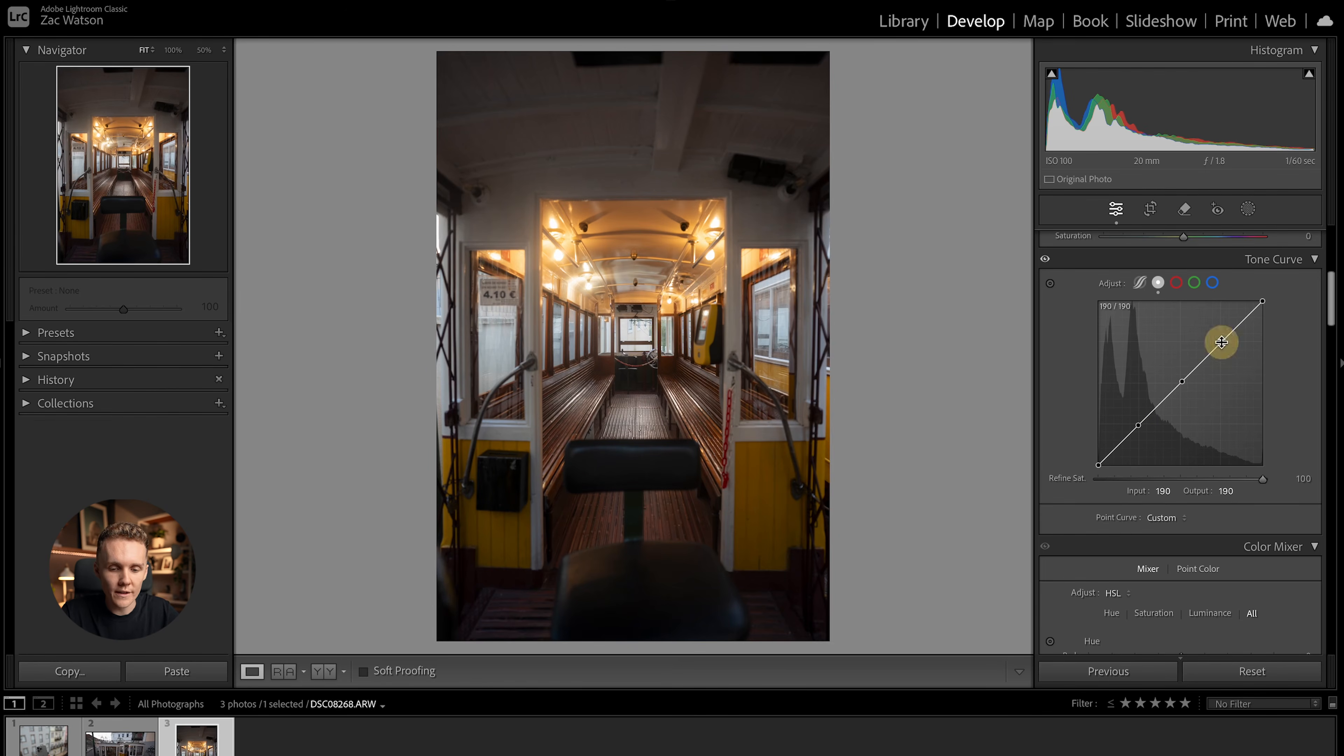
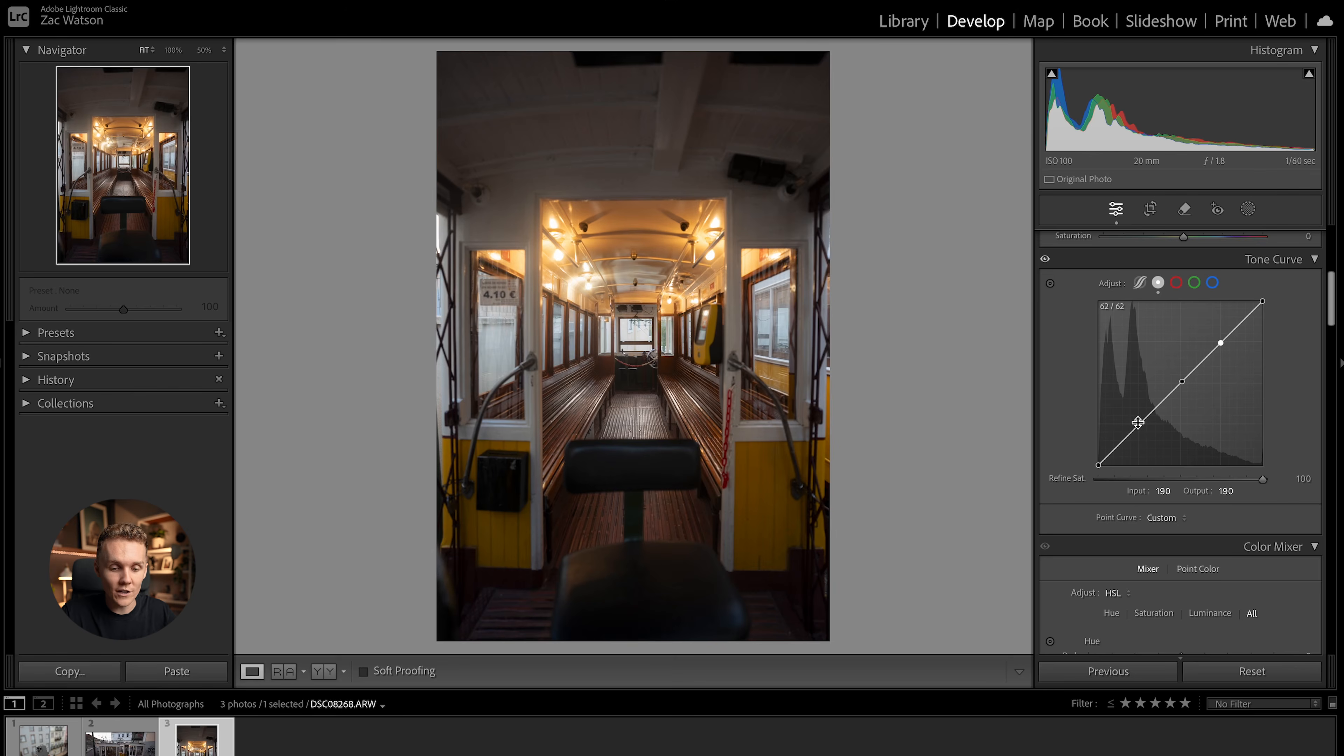
# Step: Shape the tram interior's point curve into a gentle S: shadow point at input 63, output 60, midtone raised slightly, highlight at input 189, output 201
pyautogui.moveTo(1138, 422); pyautogui.dragTo(1291, 473)
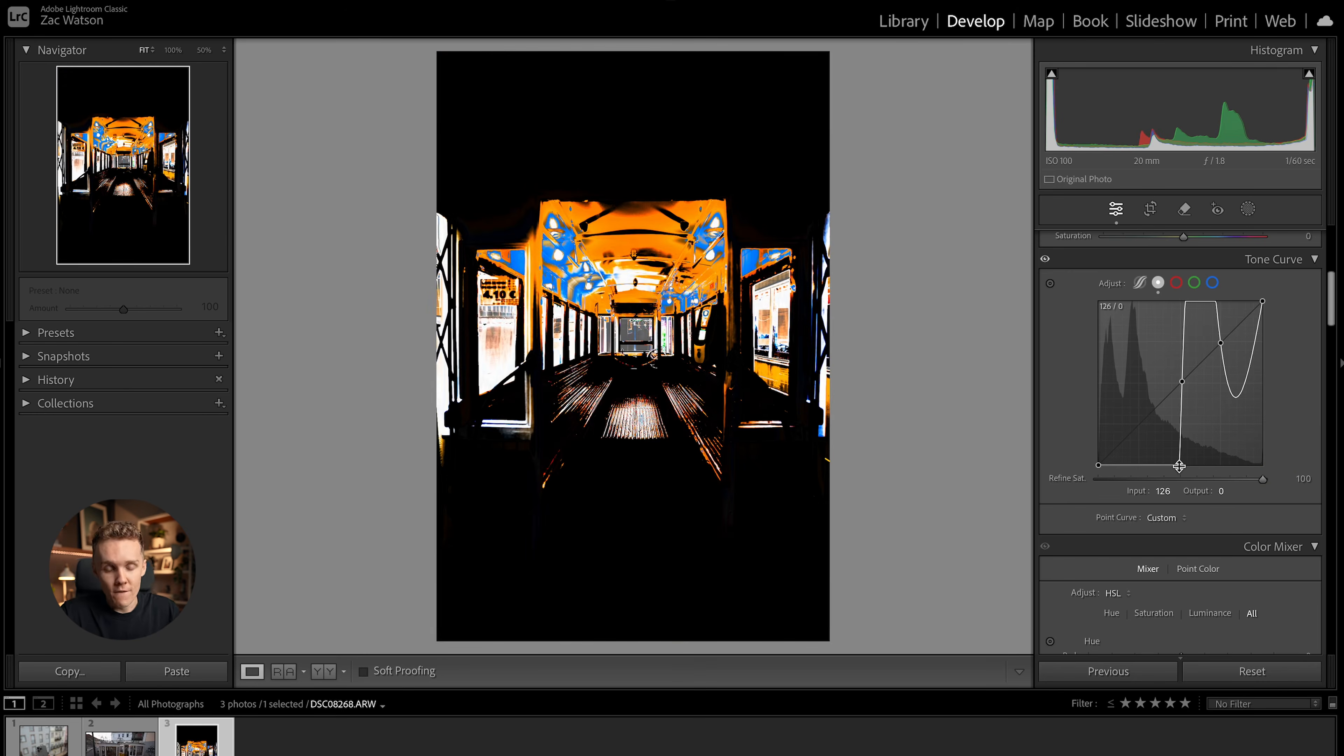
pyautogui.hotkey('ctrl', 'z')
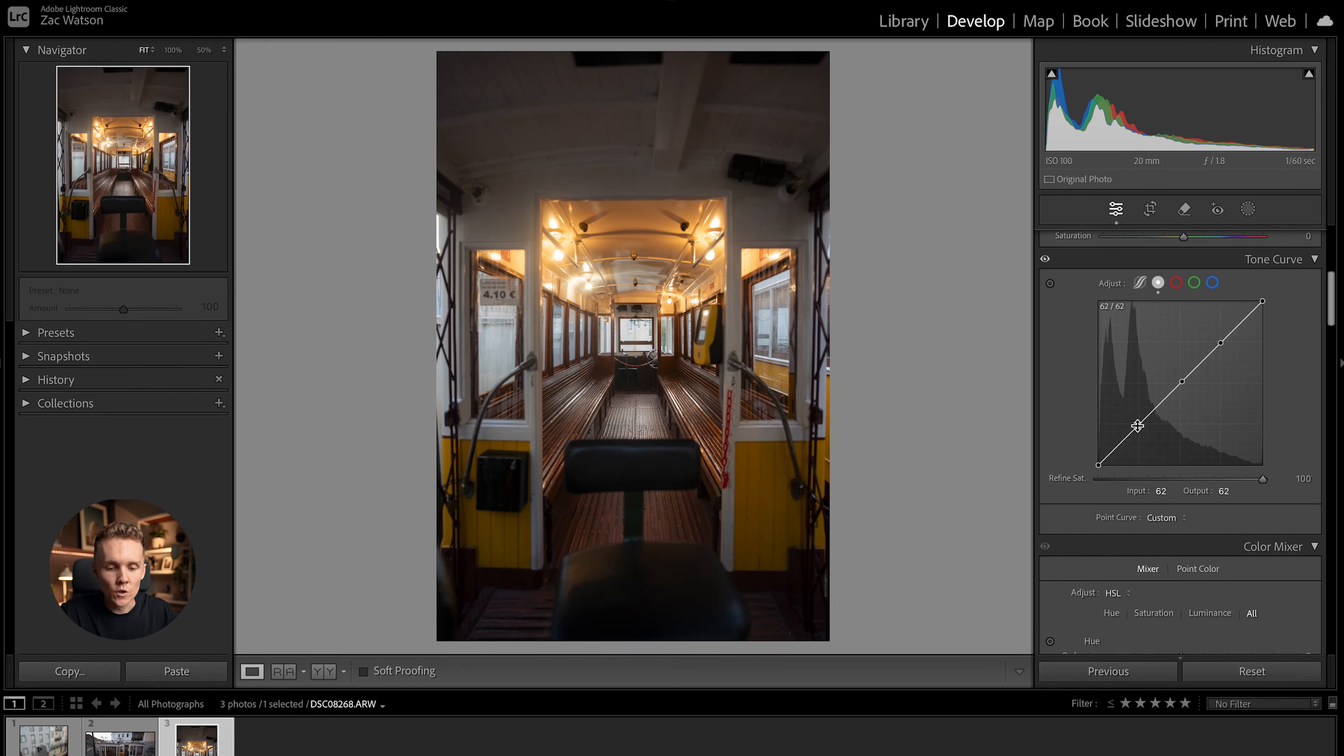
pyautogui.click(1138, 425)
pyautogui.moveTo(1137, 425); pyautogui.dragTo(1138, 427)
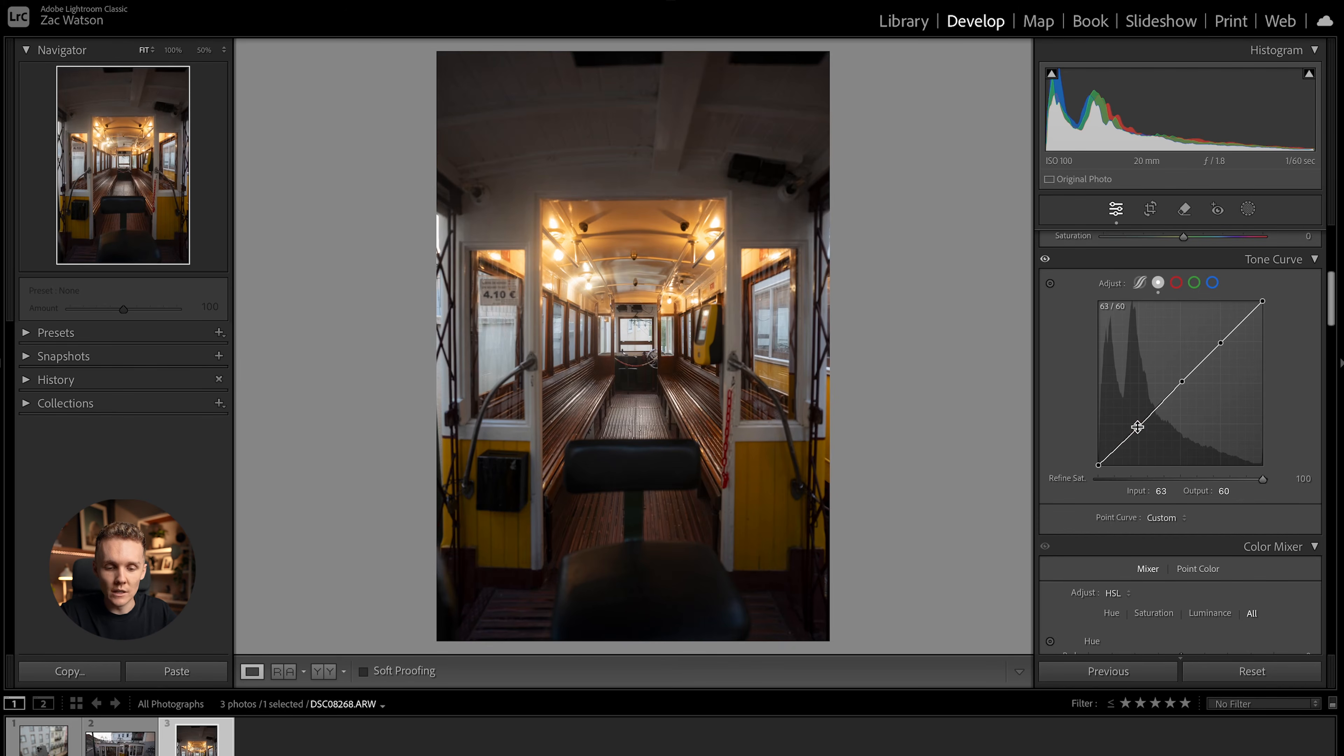
pyautogui.click(1182, 381)
pyautogui.moveTo(1181, 381); pyautogui.dragTo(1221, 336)
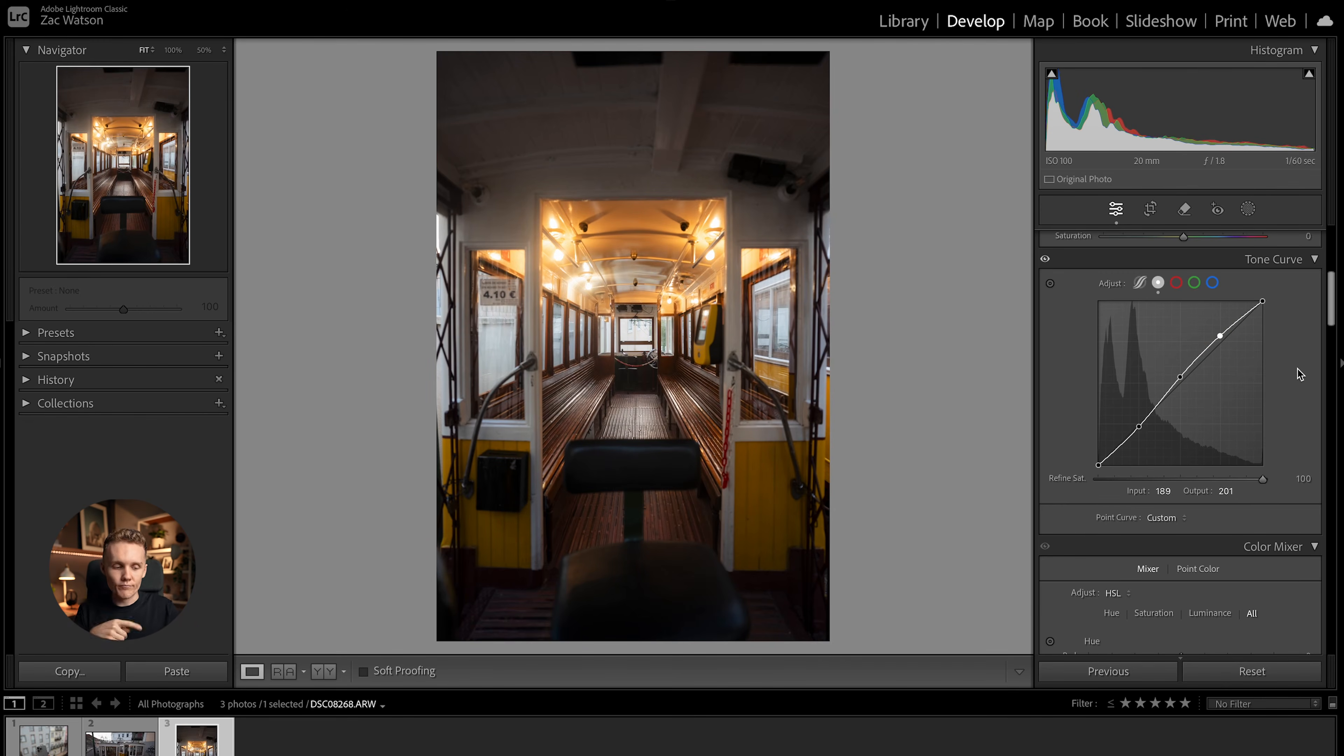
# Step: Add three points to the yellow trams photo's point curve and form a gentle S-curve, with the highlight point at input 190, output 200
pyautogui.press('Left')
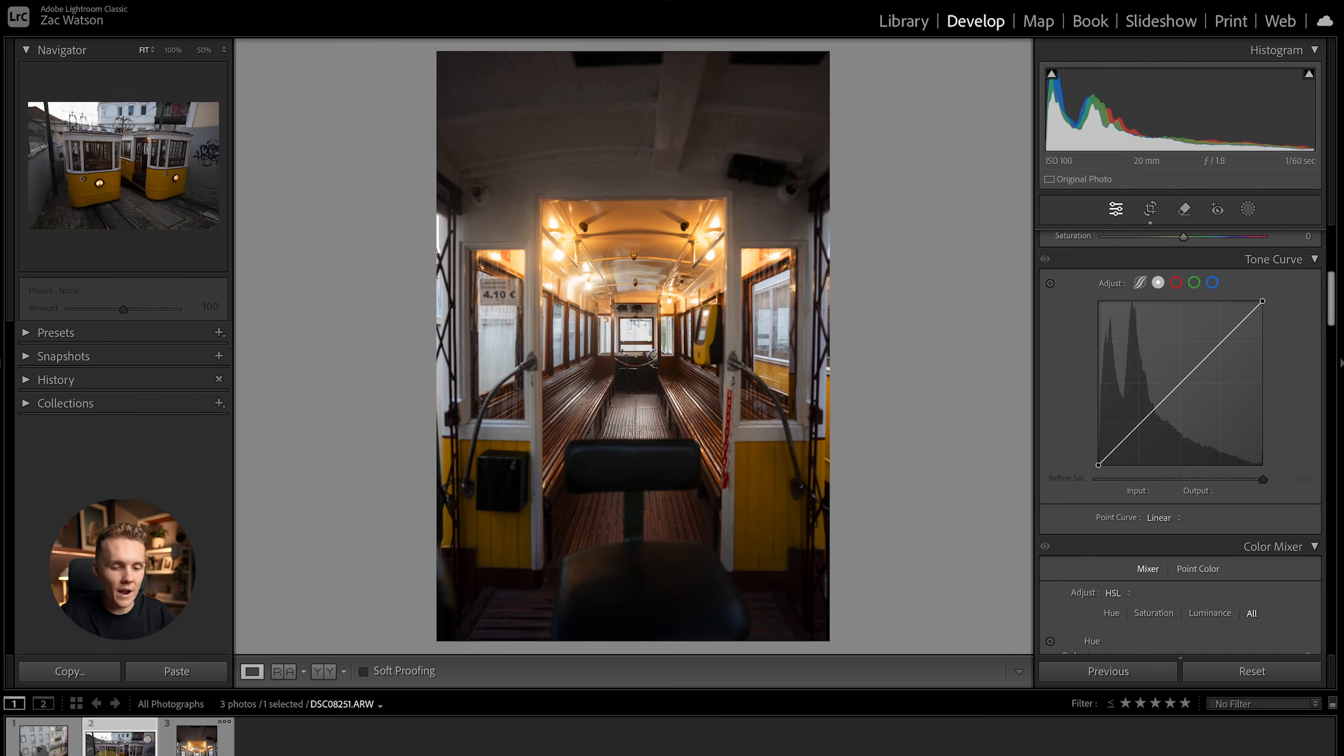
pyautogui.click(1138, 424)
pyautogui.click(1182, 386)
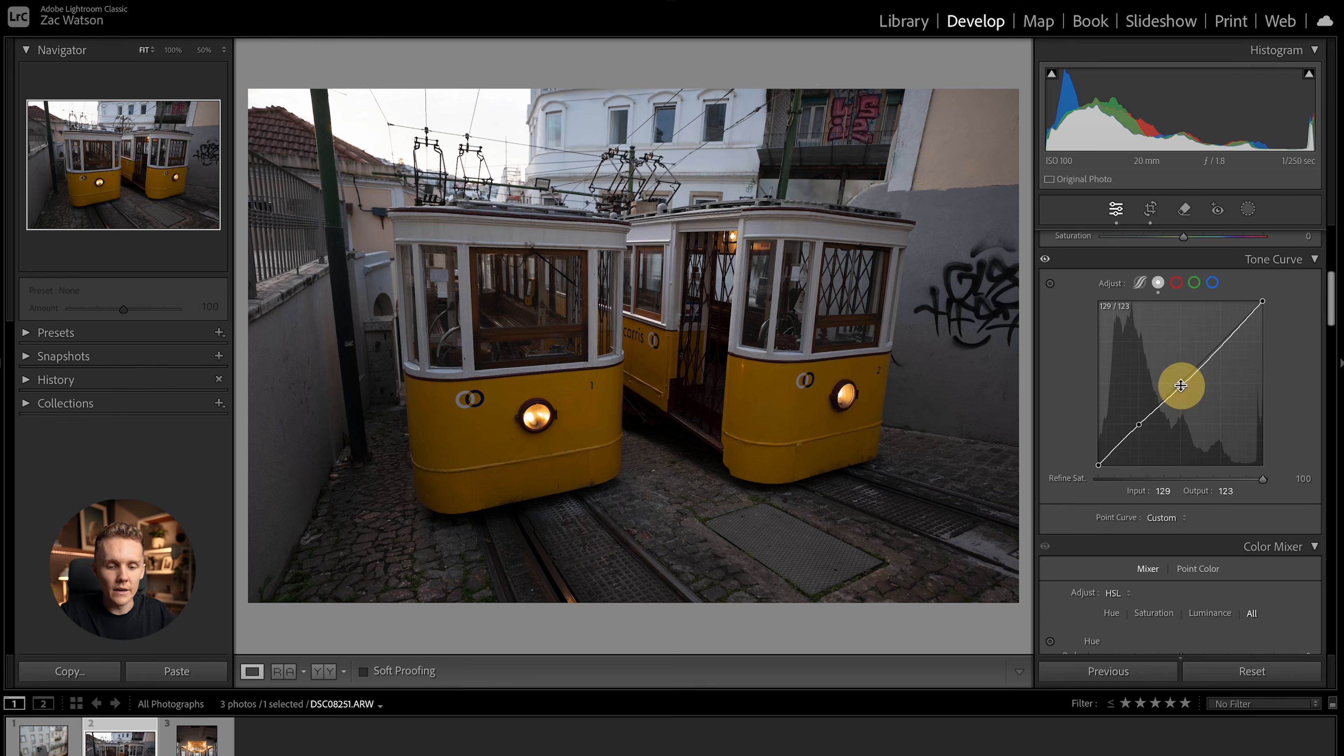
pyautogui.click(1222, 343)
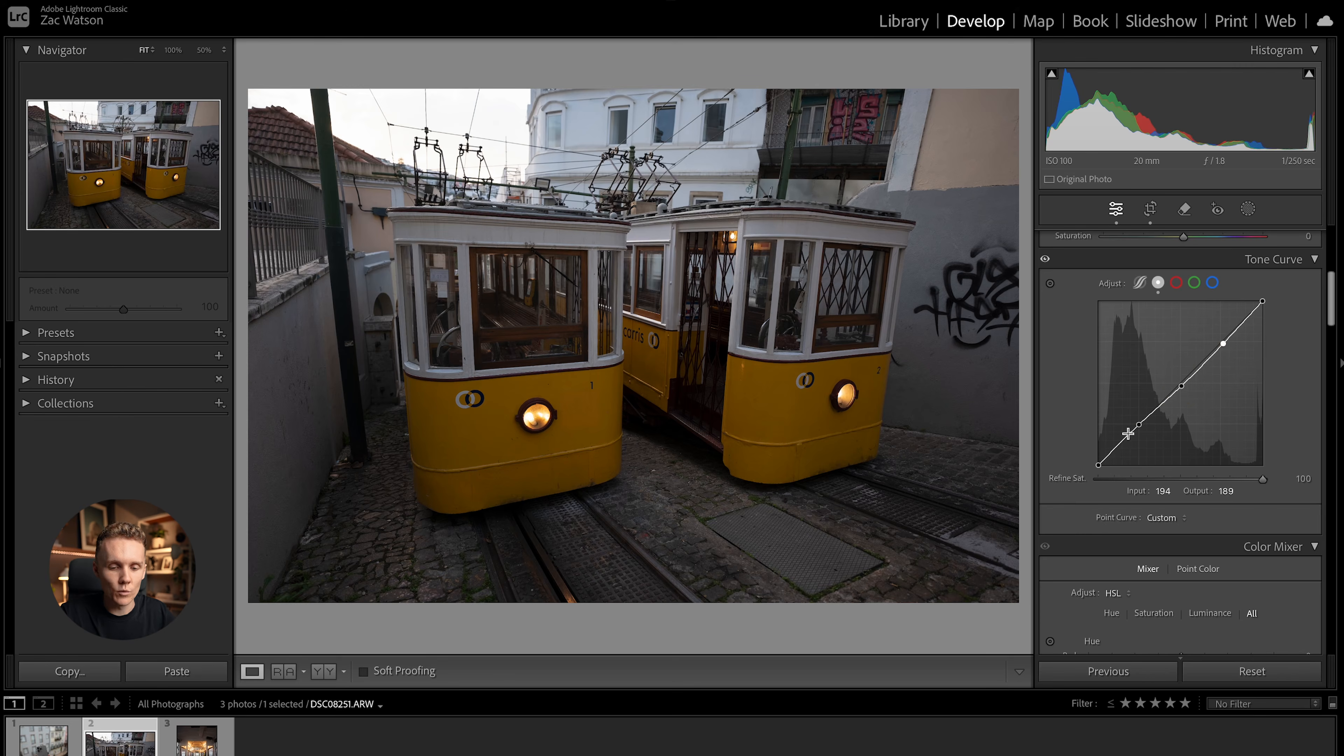
pyautogui.moveTo(1141, 426); pyautogui.dragTo(1141, 428)
pyautogui.moveTo(1182, 385); pyautogui.dragTo(1222, 339)
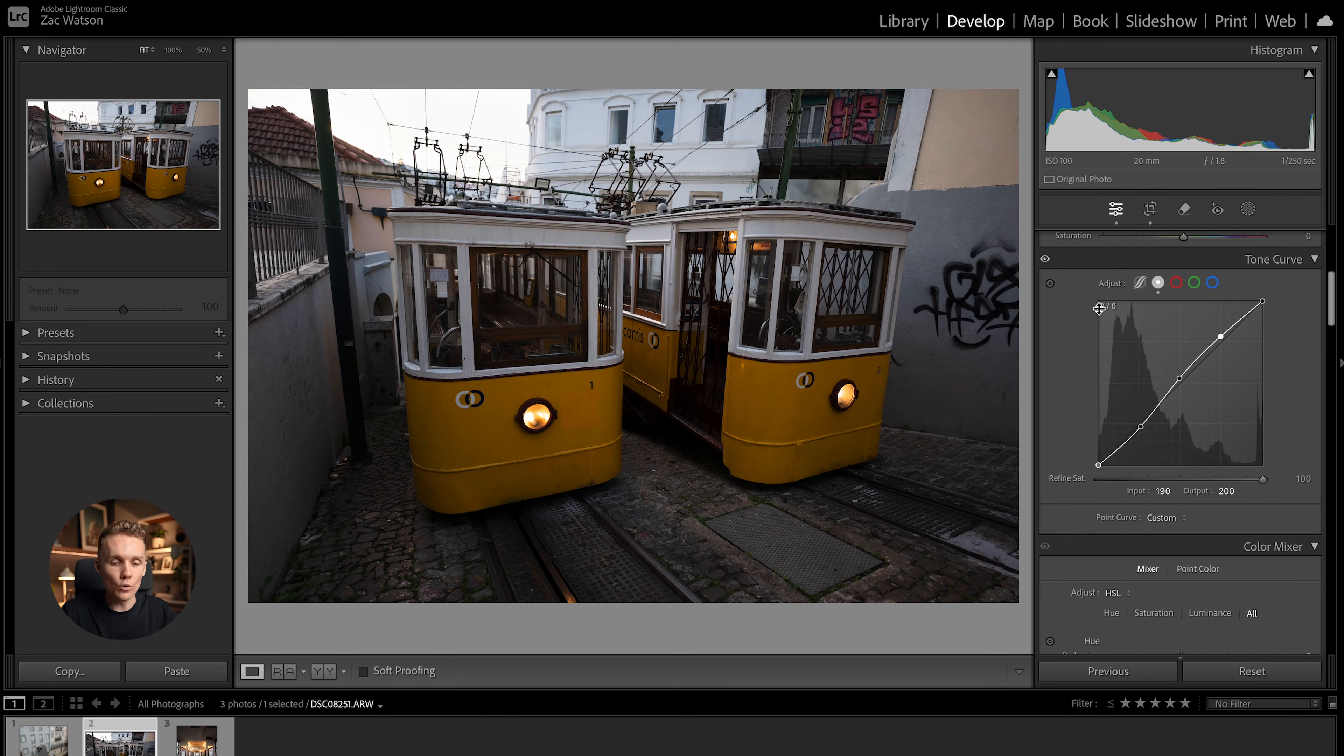
# Step: Compare the yellow trams and tram interior photos with the tone curve adjustment switched off and on
pyautogui.click(1045, 259)
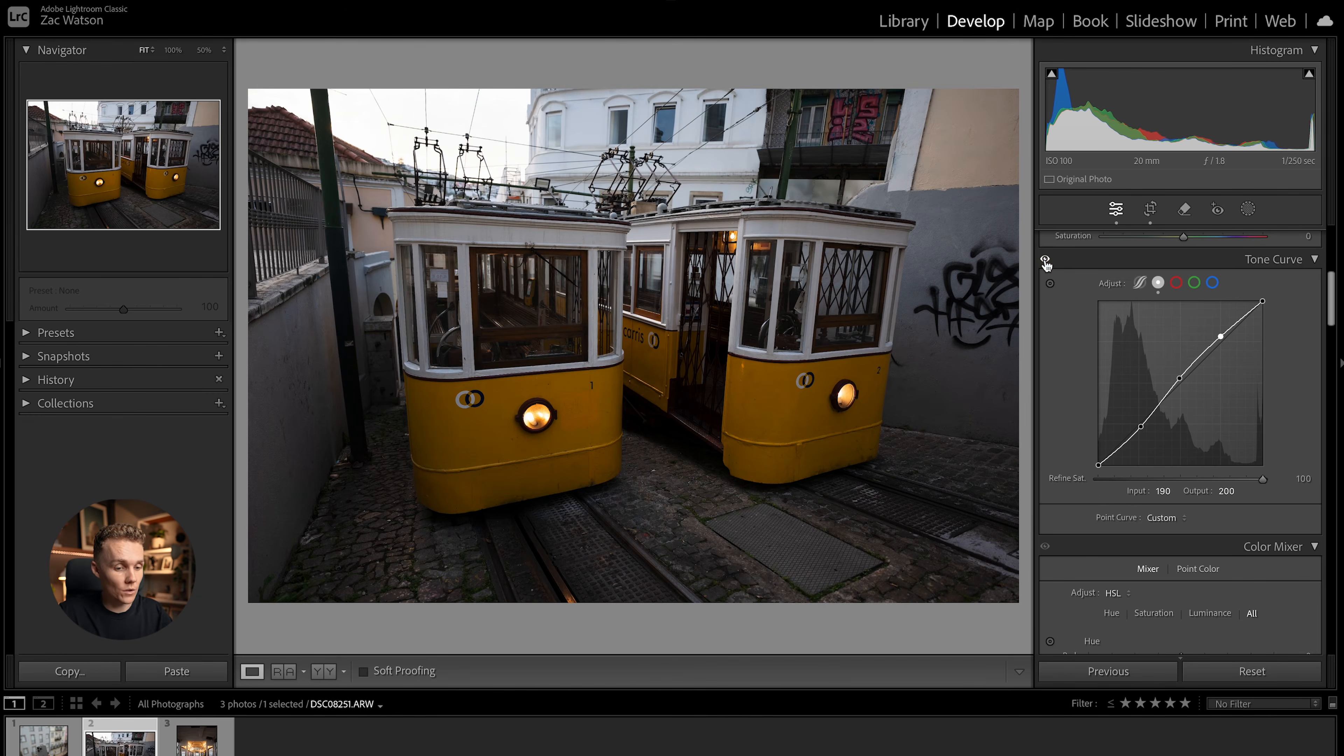
pyautogui.click(1045, 260)
pyautogui.click(1045, 260)
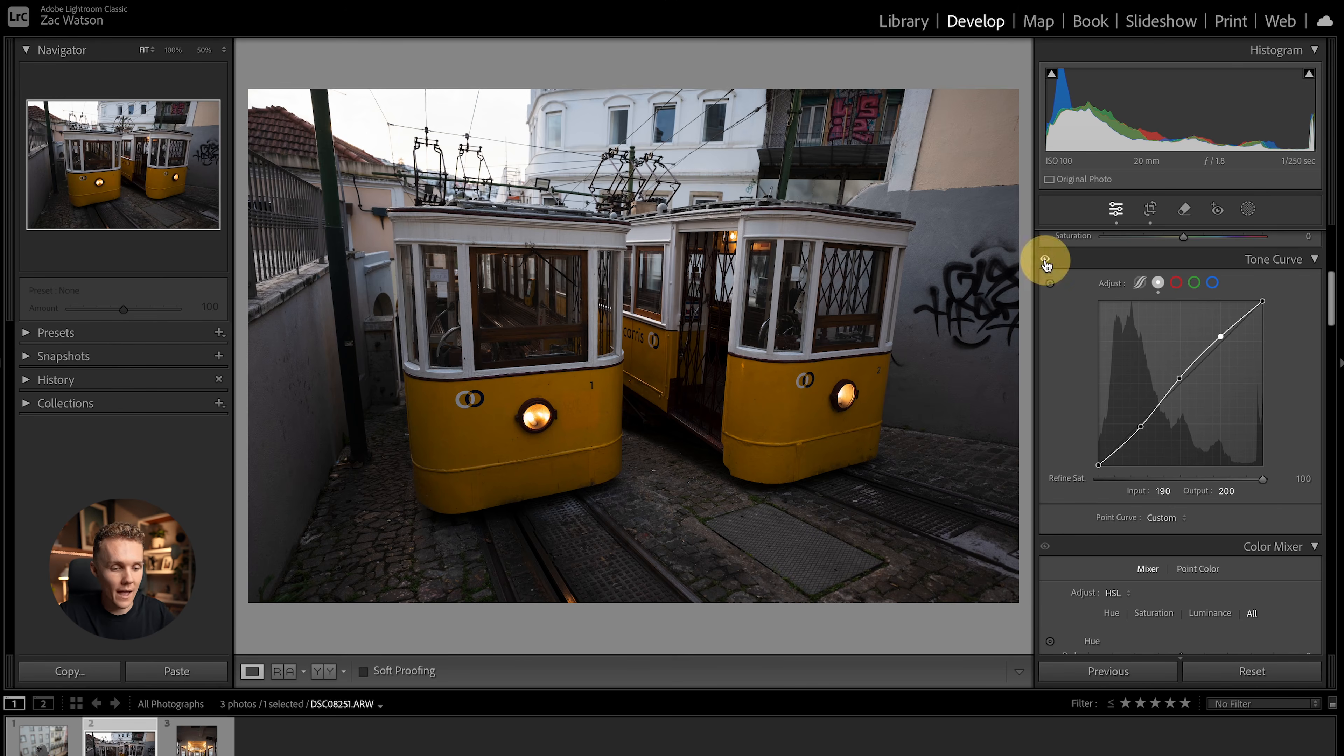
pyautogui.press('Right')
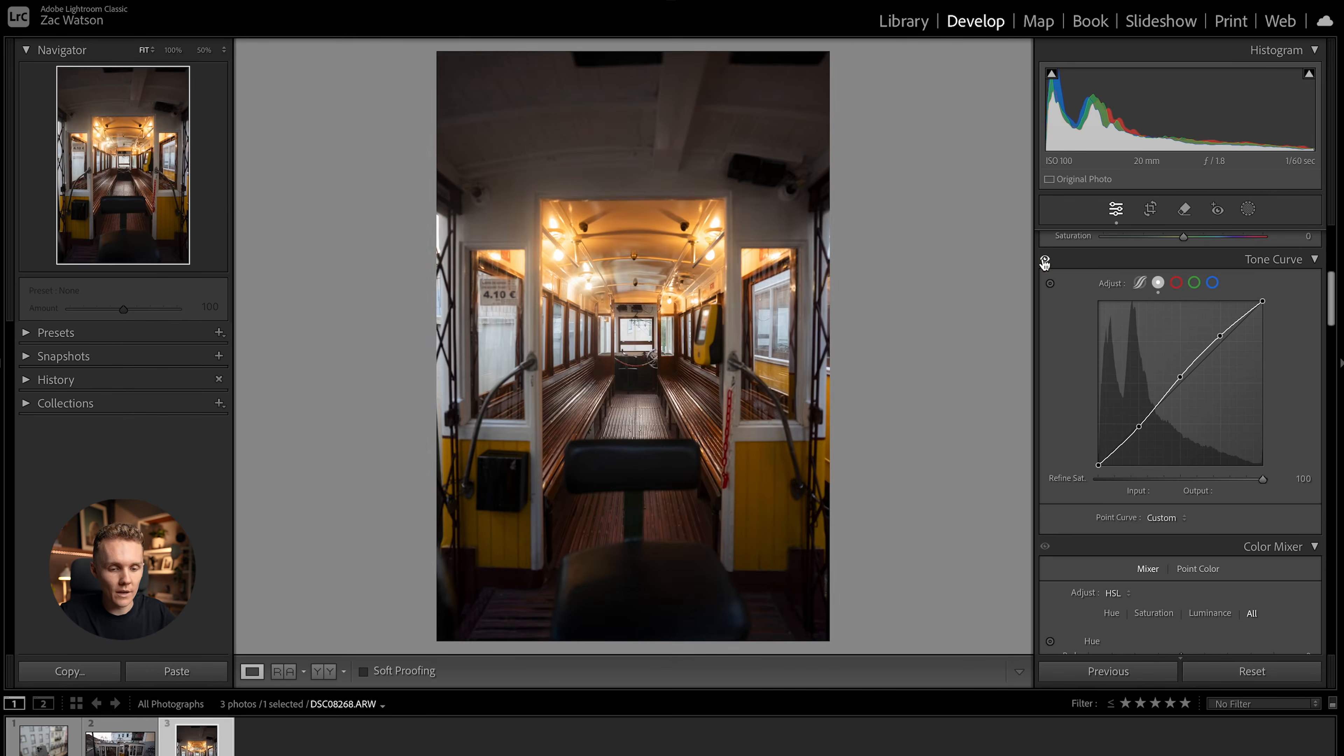
pyautogui.click(1045, 260)
pyautogui.click(1045, 260)
# Step: Lower the white endpoint of the yellow trams photo's point curve to output 237
pyautogui.press('Left')
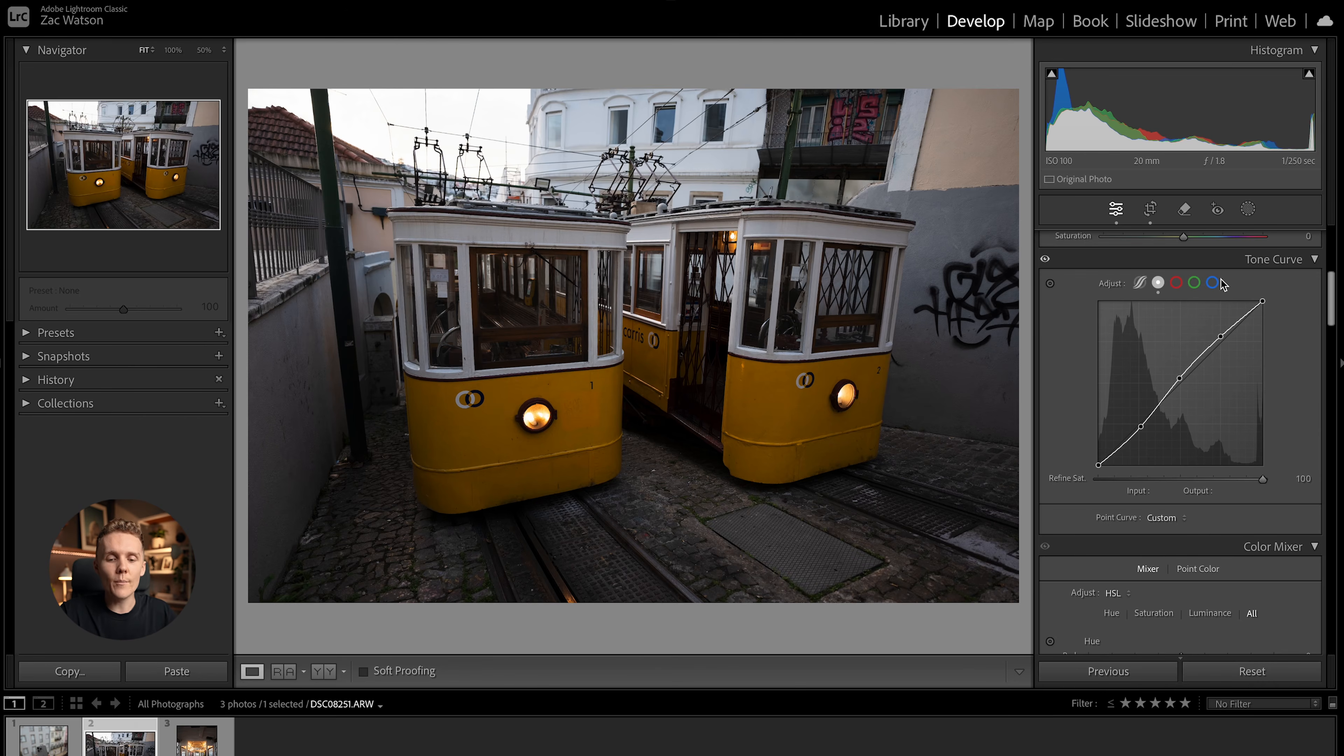
pyautogui.moveTo(1263, 302); pyautogui.dragTo(1279, 311)
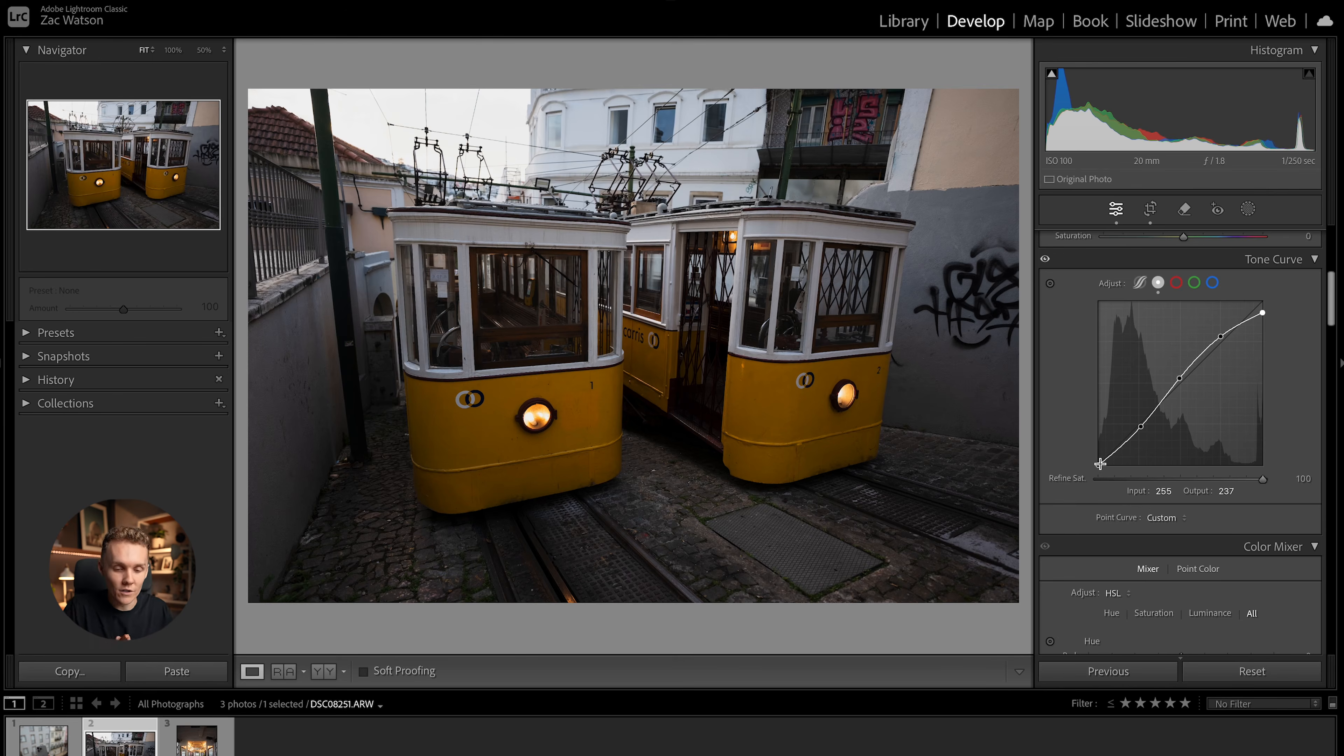
# Step: Try three extra intermediate points on the curve, one at input 159, output 176, and undo them
pyautogui.click(1121, 446)
pyautogui.moveTo(1165, 396); pyautogui.dragTo(1165, 402)
pyautogui.moveTo(1200, 355); pyautogui.dragTo(1200, 351)
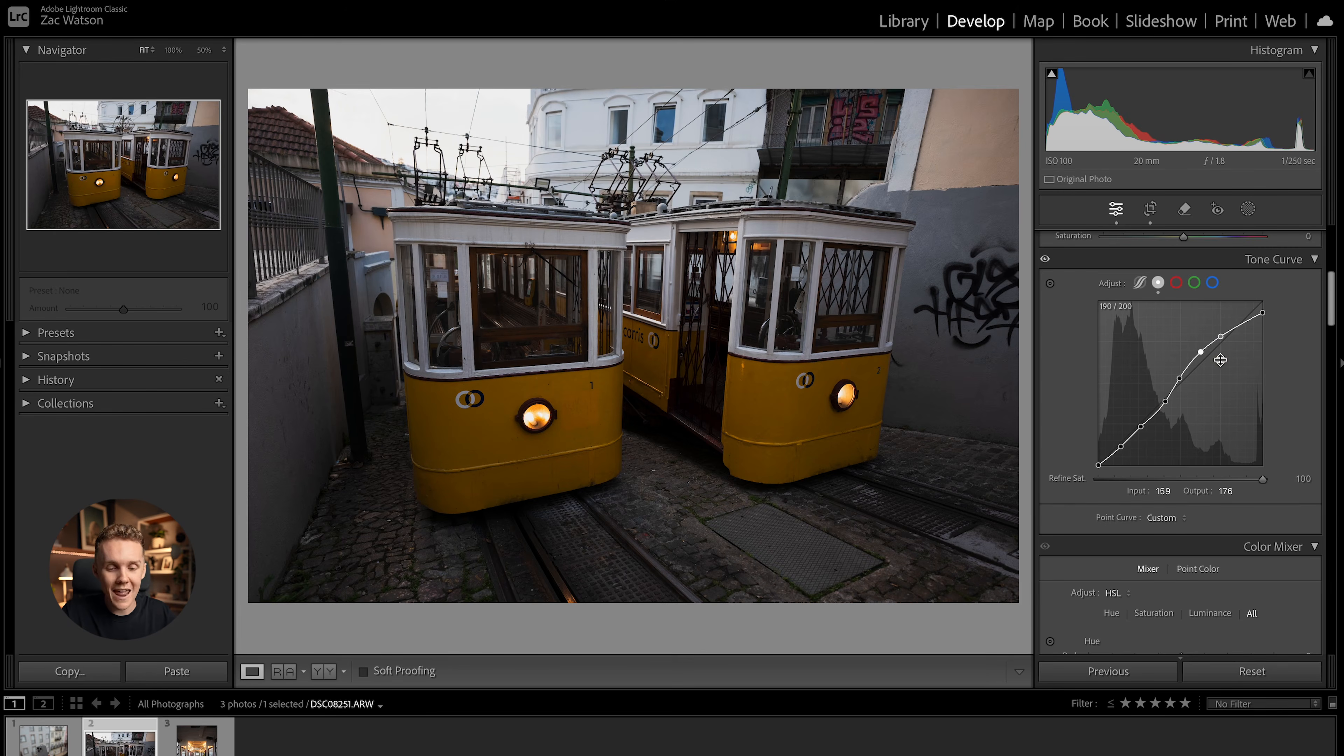
pyautogui.hotkey('ctrl', 'z')
pyautogui.hotkey('ctrl', 'z')
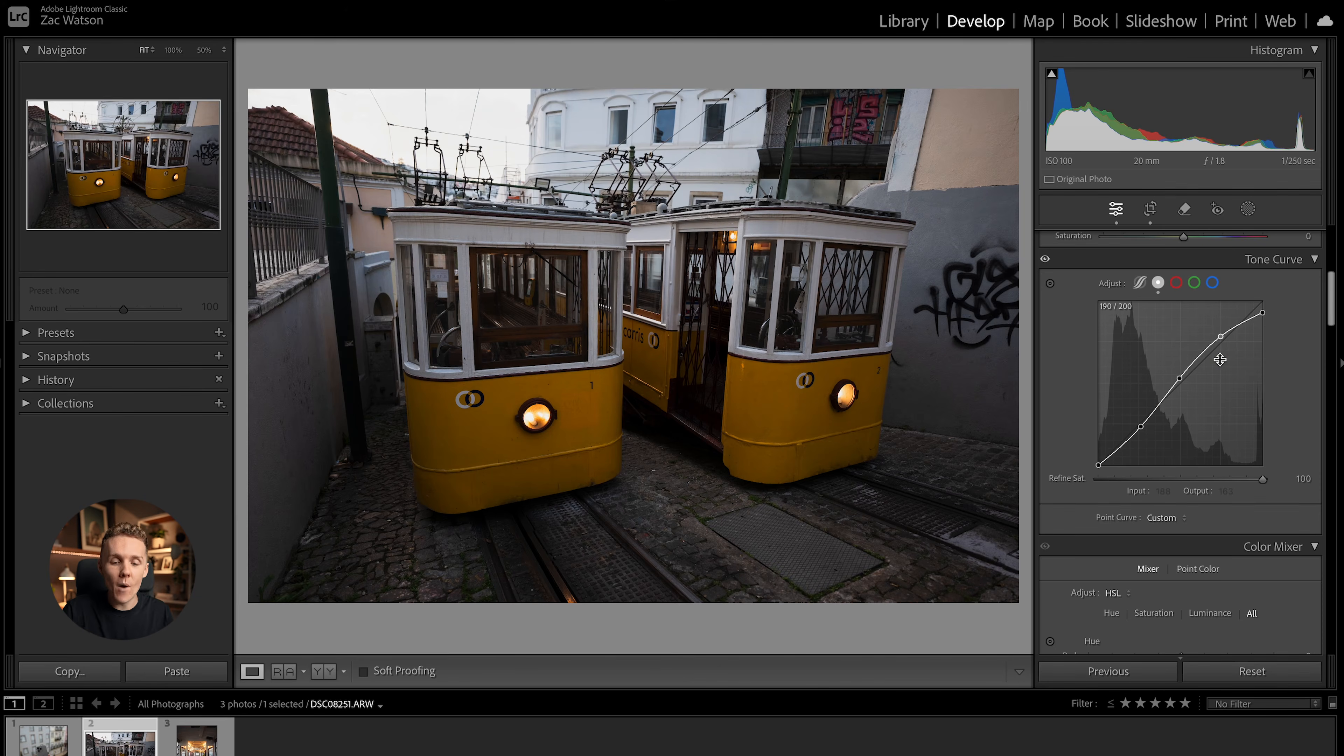
# Step: Raise the curve's black endpoint to output 15 and compare the photo with the tone curve off and on
pyautogui.click(1098, 465)
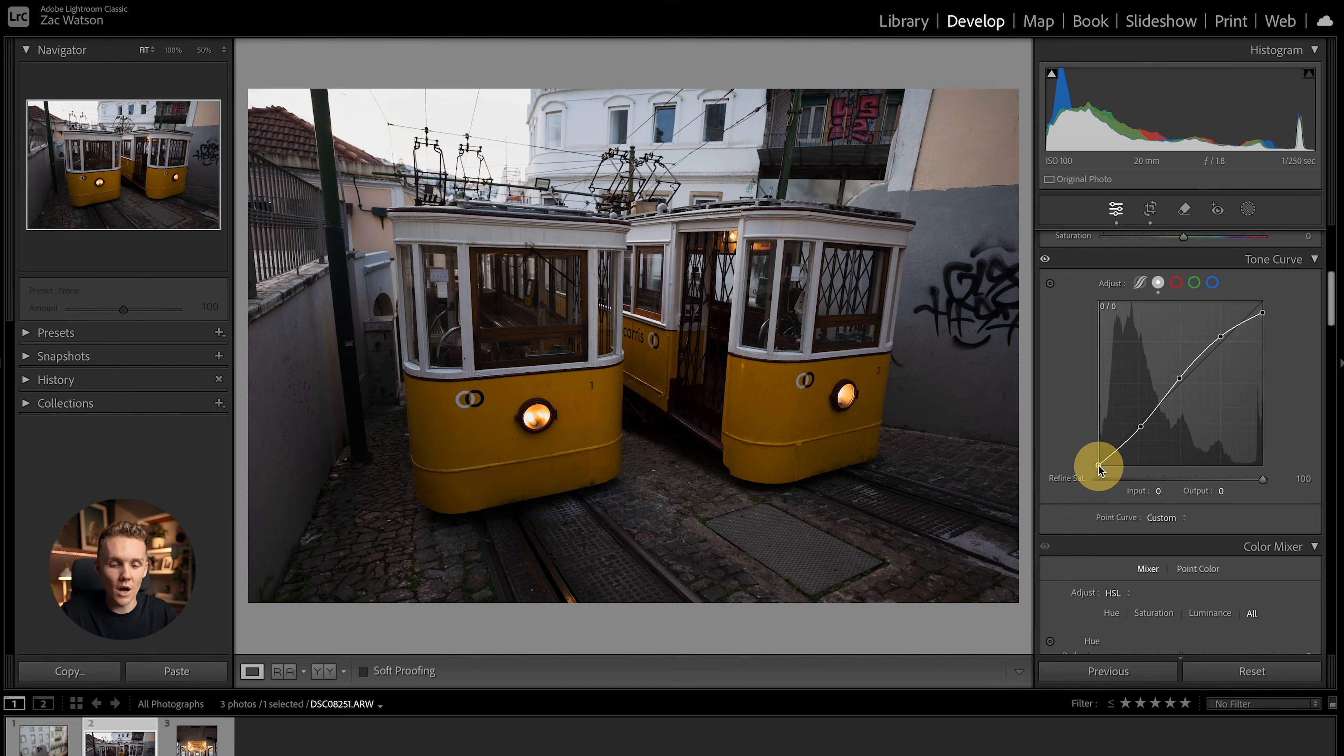
pyautogui.moveTo(1099, 466)
pyautogui.mouseDown()
pyautogui.moveTo(1095, 435)
pyautogui.moveTo(1076, 459)
pyautogui.mouseUp()
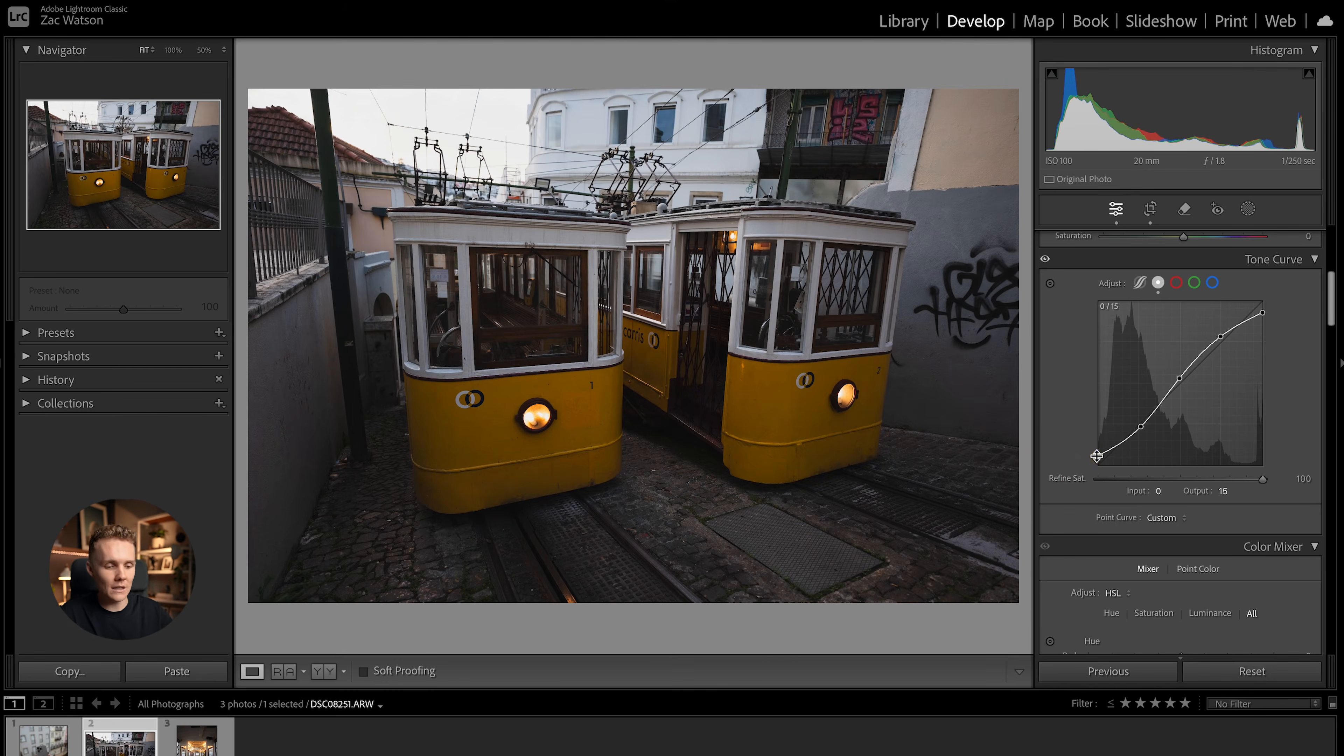
pyautogui.click(1046, 261)
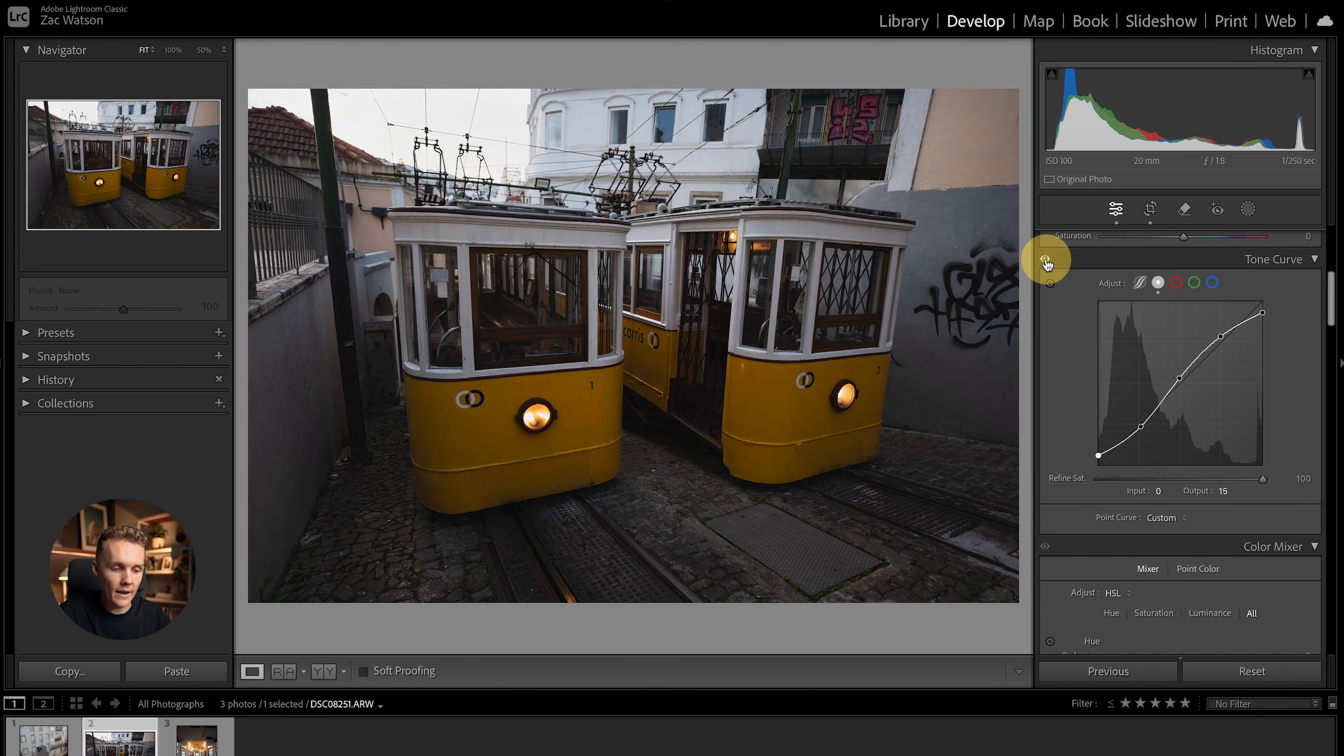
pyautogui.click(1046, 261)
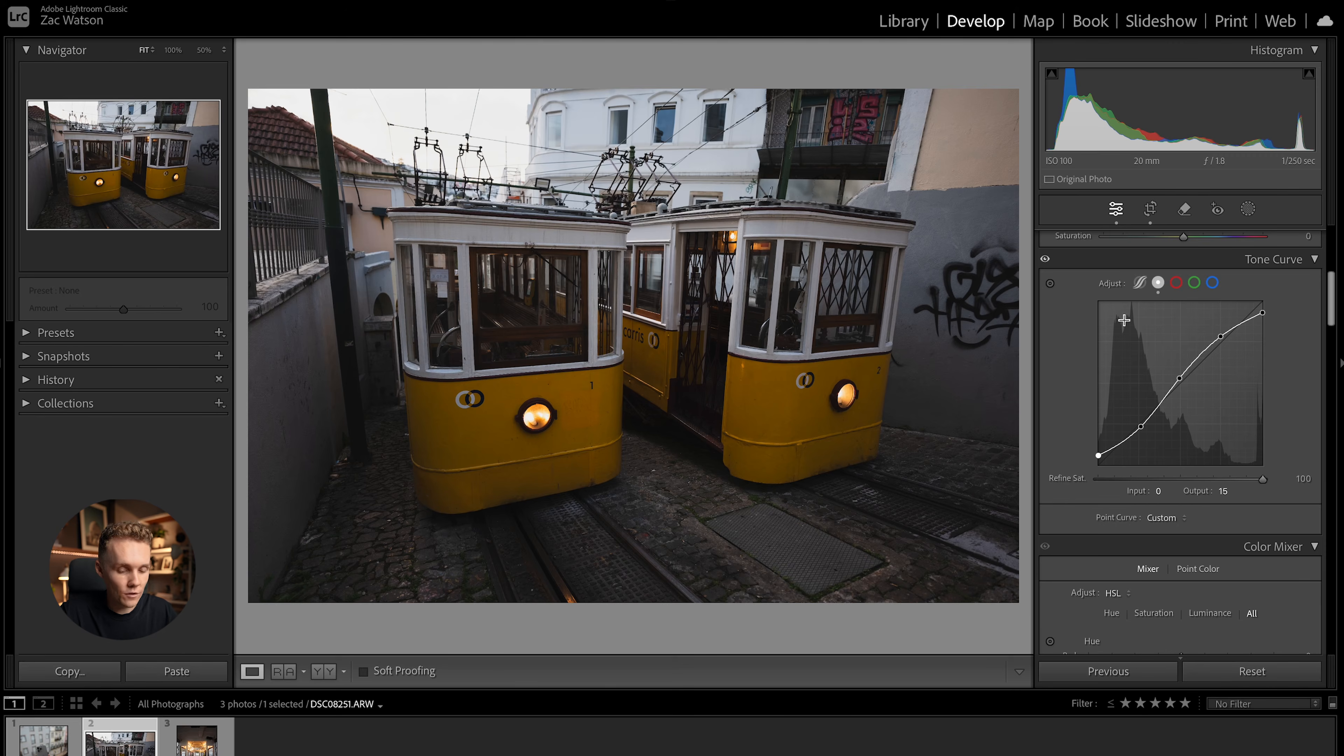
# Step: Crop the tram interior photo to a 4 x 5 / 8 x 10 aspect with a 0.10 angle, framed around the lit carriage
pyautogui.scroll(8, 1060, 381)
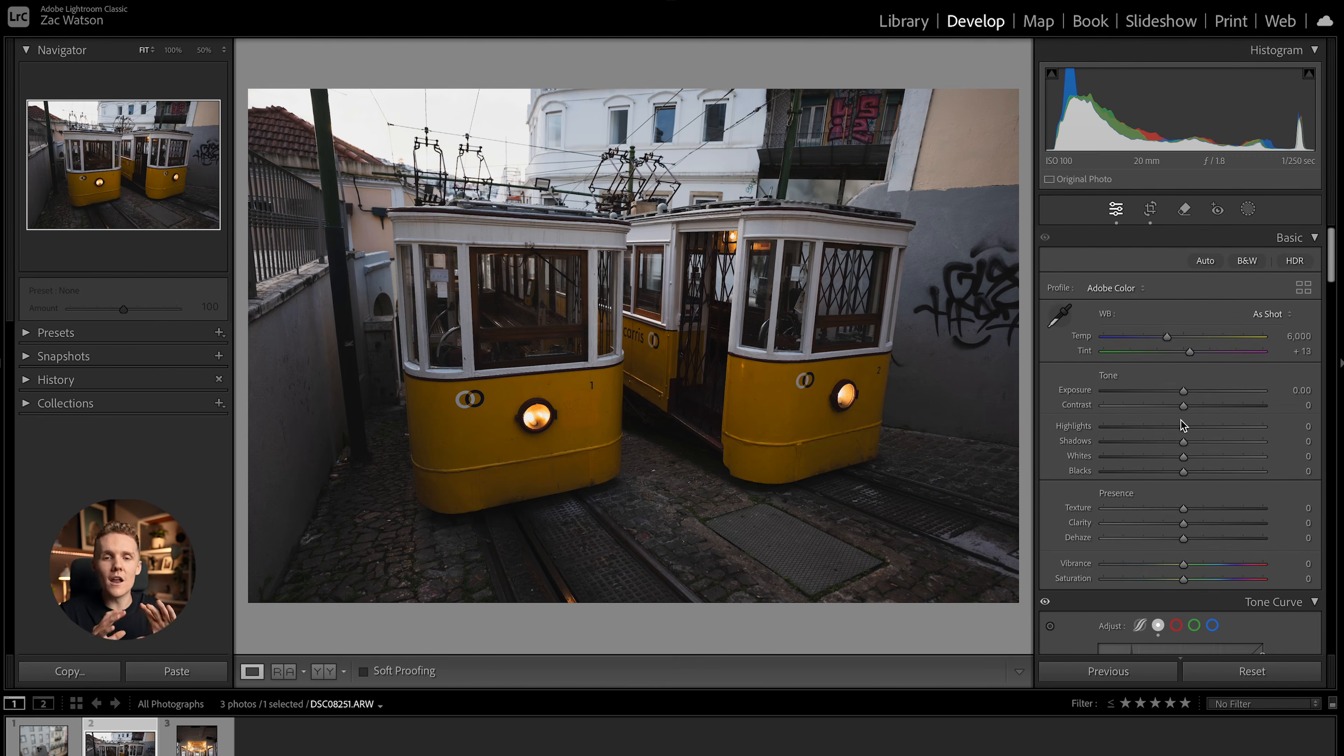
pyautogui.press('Right')
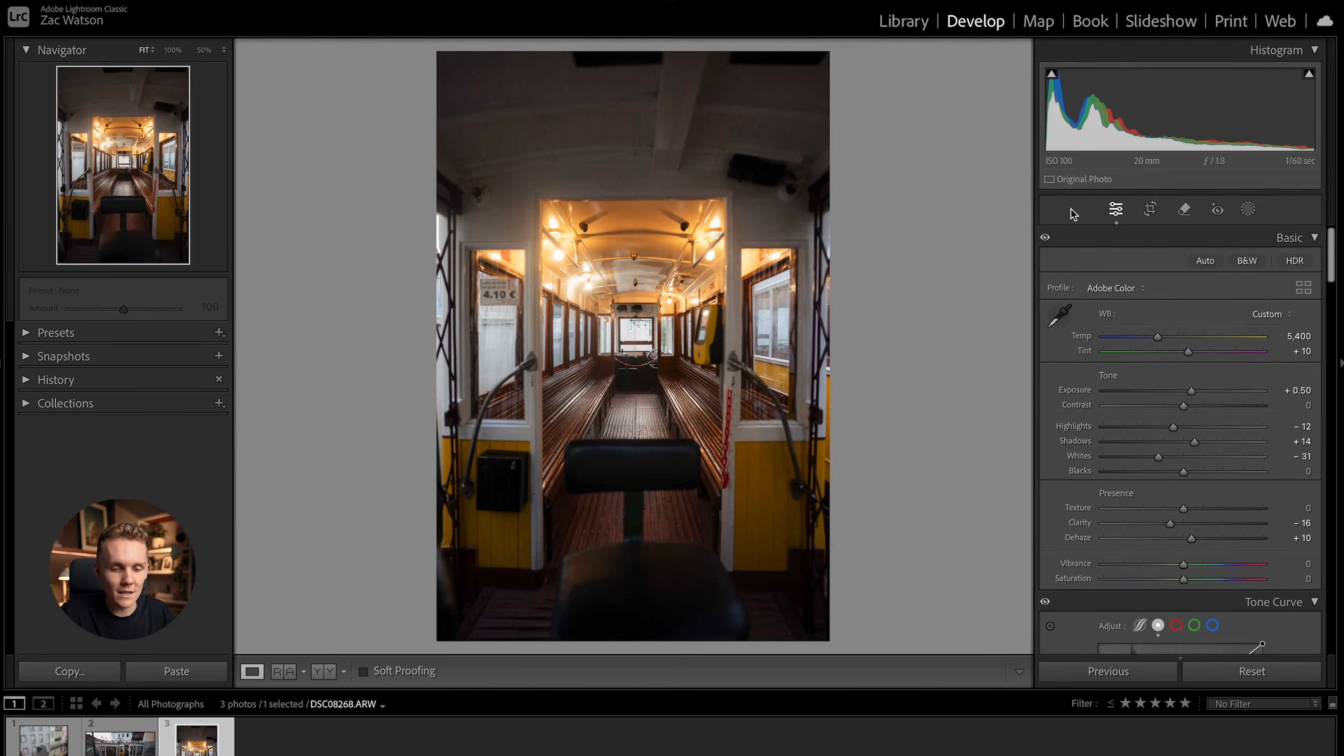
pyautogui.click(1152, 210)
pyautogui.moveTo(878, 256); pyautogui.dragTo(915, 264)
pyautogui.press('Return')
pyautogui.press('r')
pyautogui.moveTo(1207, 273); pyautogui.dragTo(1223, 318)
pyautogui.press('Return')
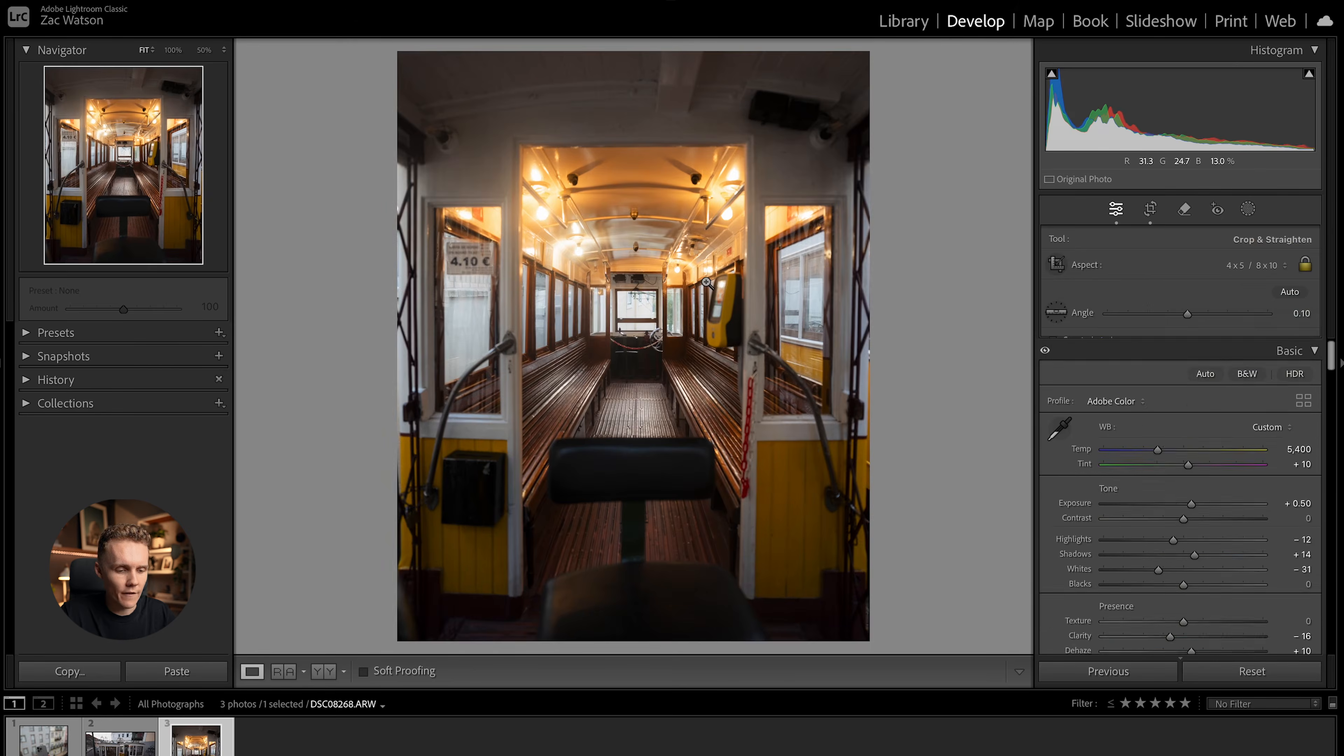
# Step: Fade the tram interior's point curve by slightly raising the black endpoint and lowering the white endpoint to output 244
pyautogui.scroll(-10, 1162, 540)
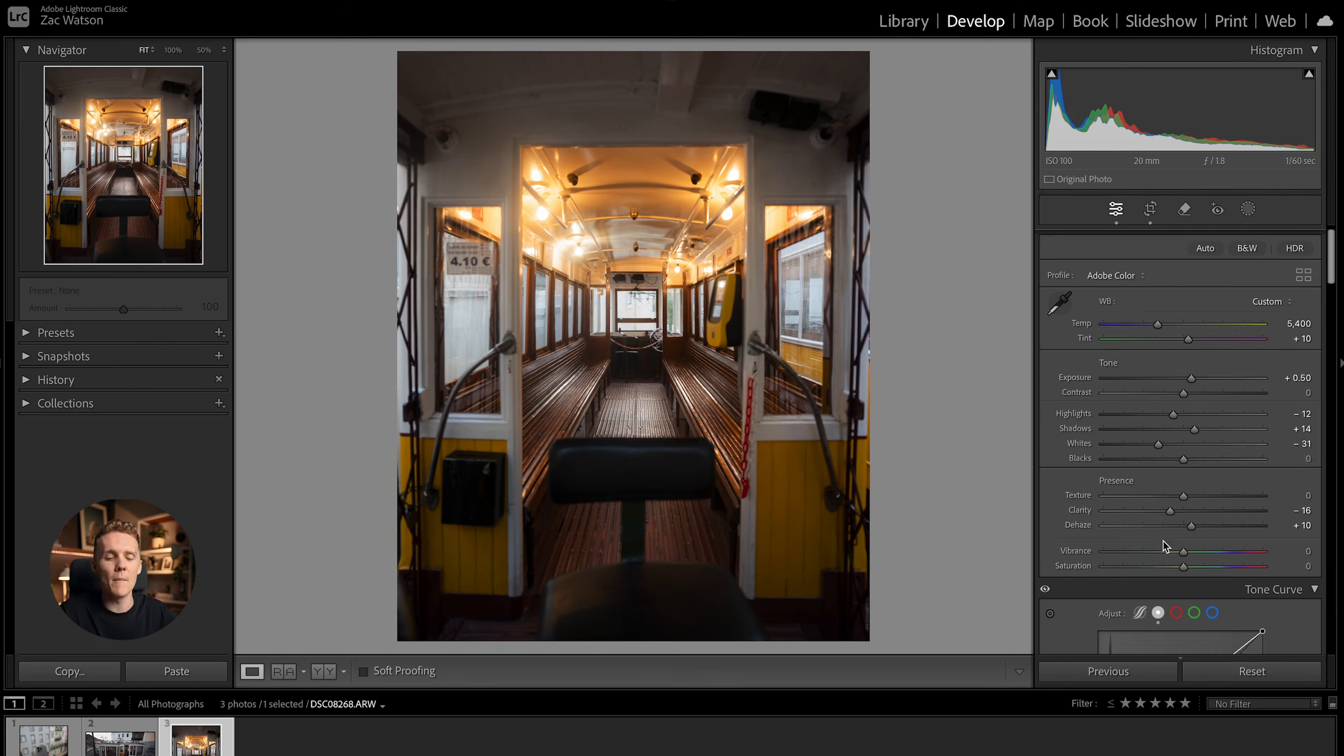
pyautogui.scroll(4, 1143, 470)
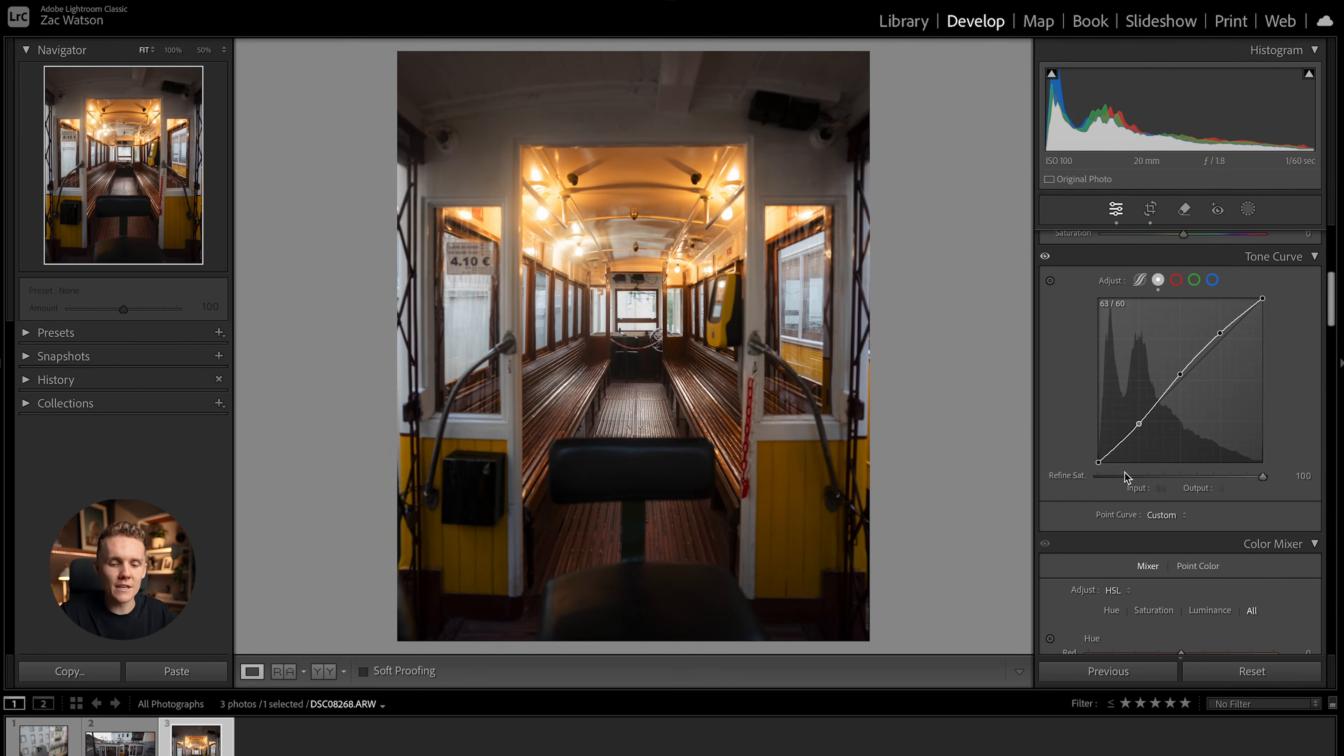
pyautogui.moveTo(1099, 462); pyautogui.dragTo(1100, 454)
pyautogui.moveTo(1263, 298); pyautogui.dragTo(1264, 305)
# Step: Compare the before and after versions of the cropped tram interior photo several times
pyautogui.scroll(2, 1130, 385)
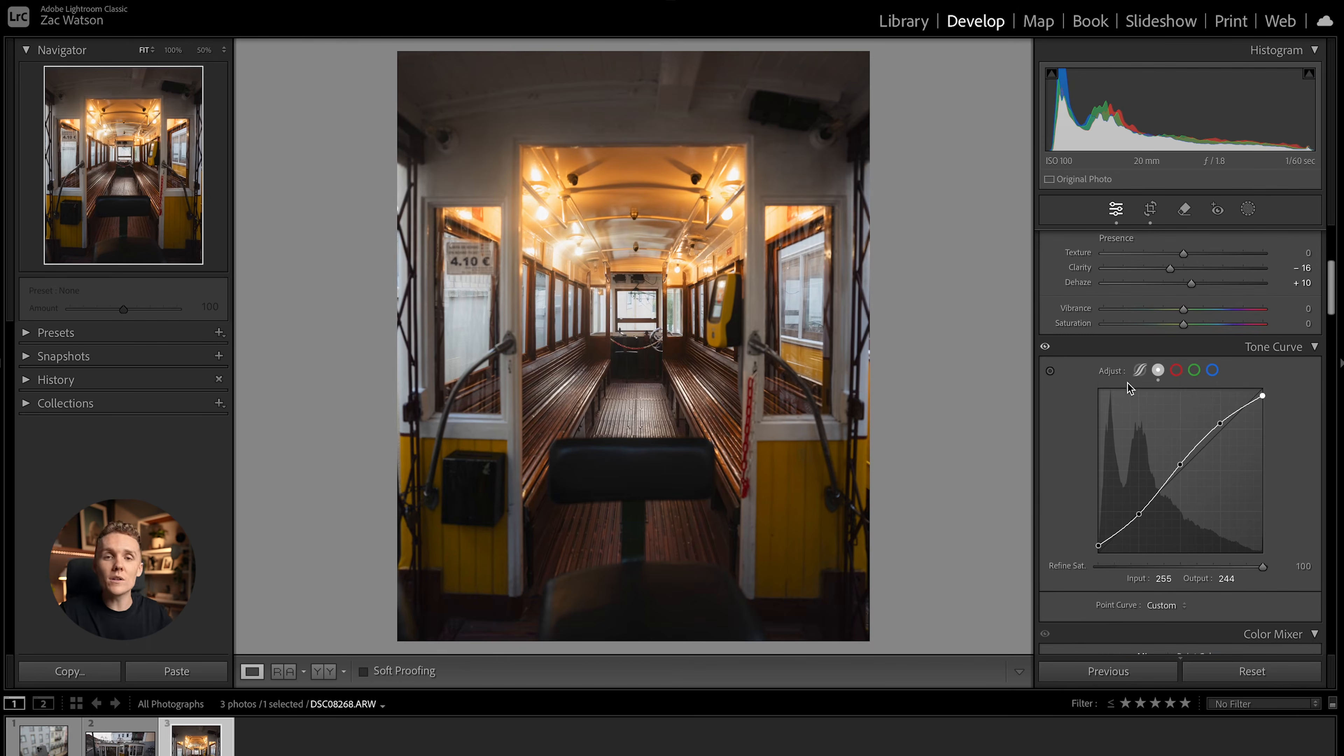
pyautogui.scroll(5, 1126, 382)
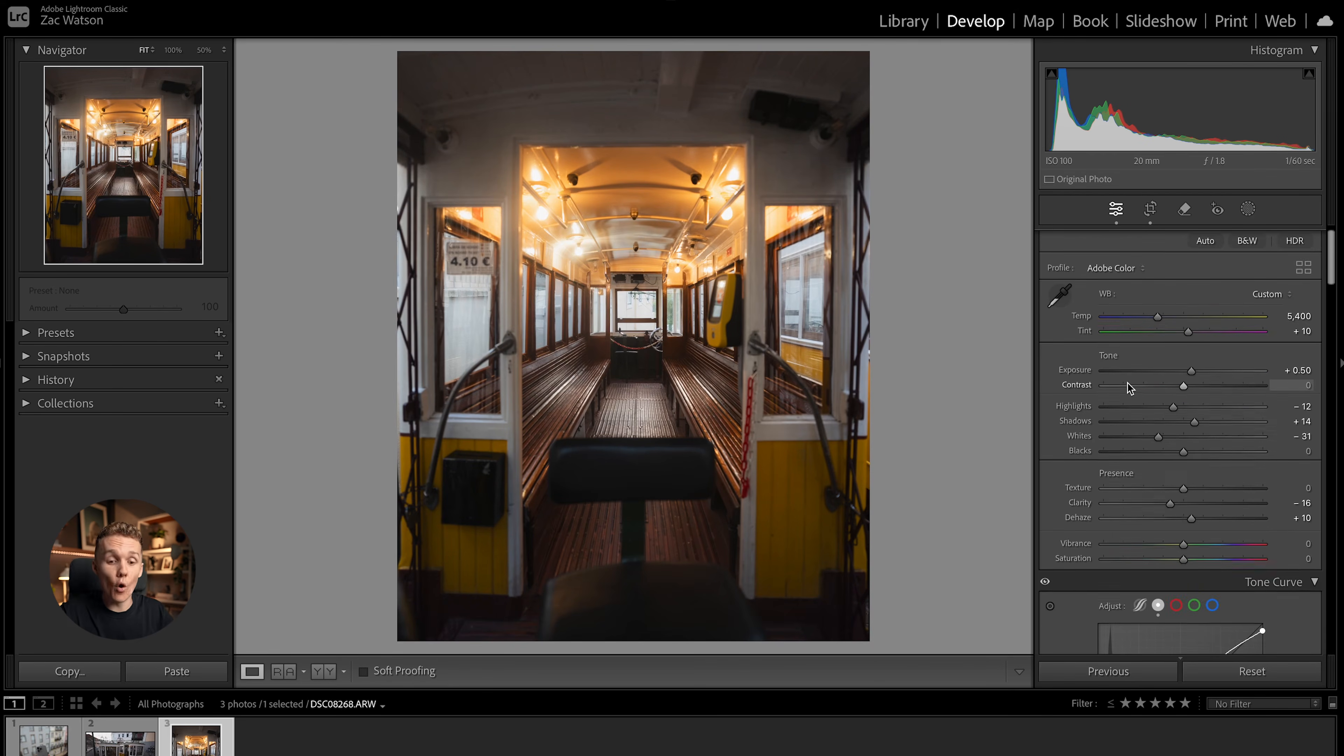
pyautogui.scroll(-4, 1126, 382)
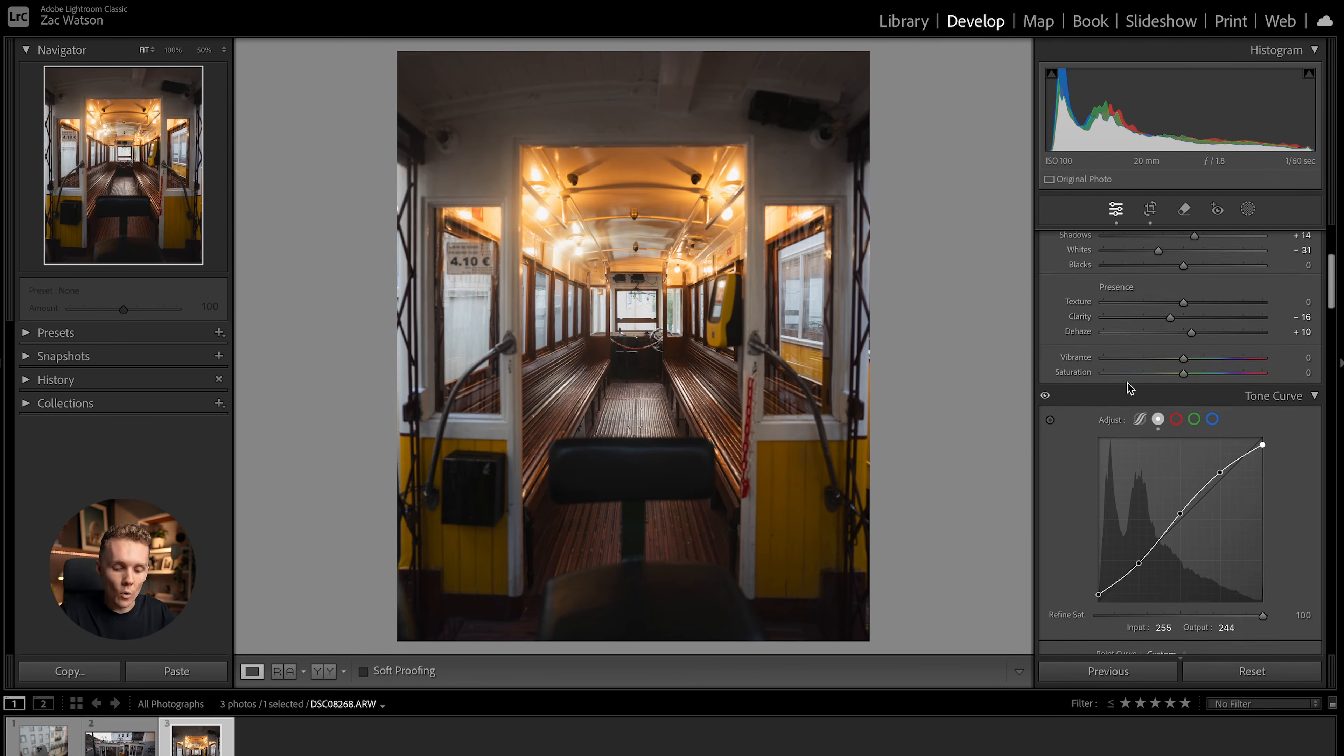
pyautogui.press('\\')
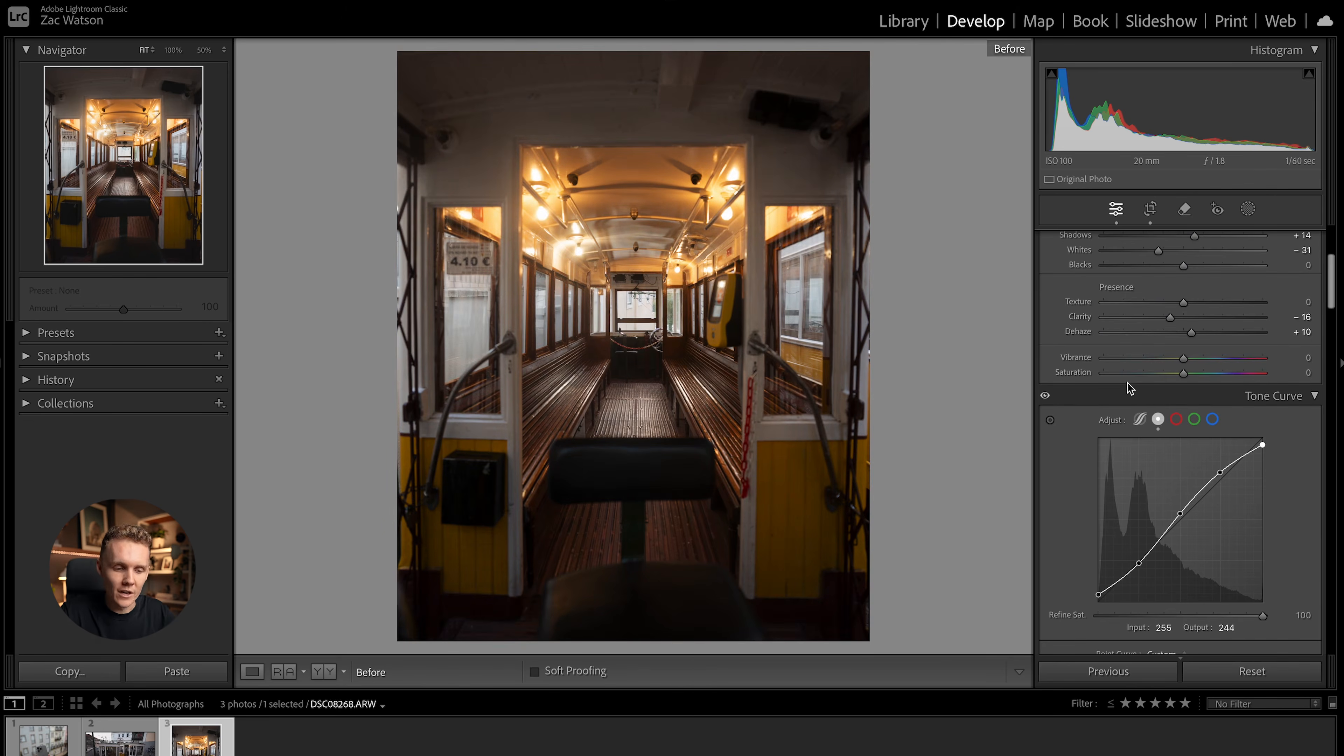
pyautogui.press('\\')
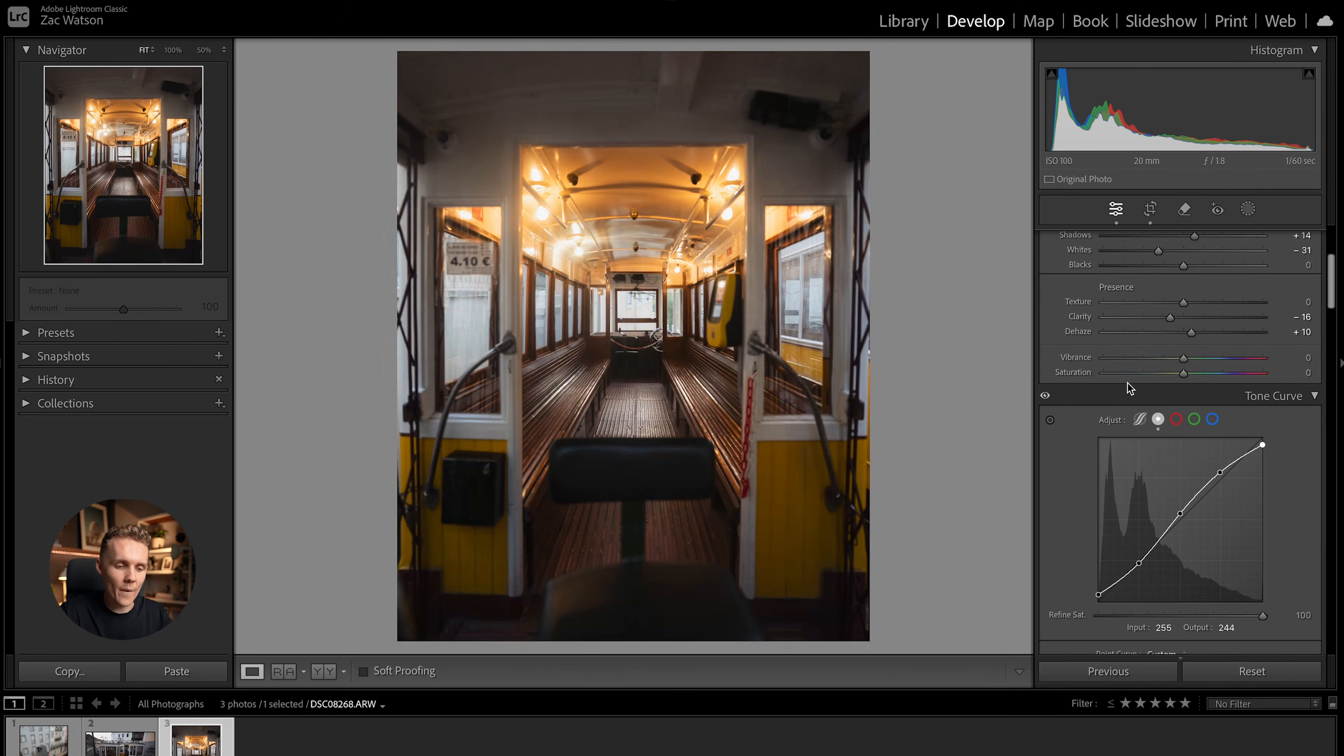
pyautogui.press('\\')
pyautogui.press('\\')
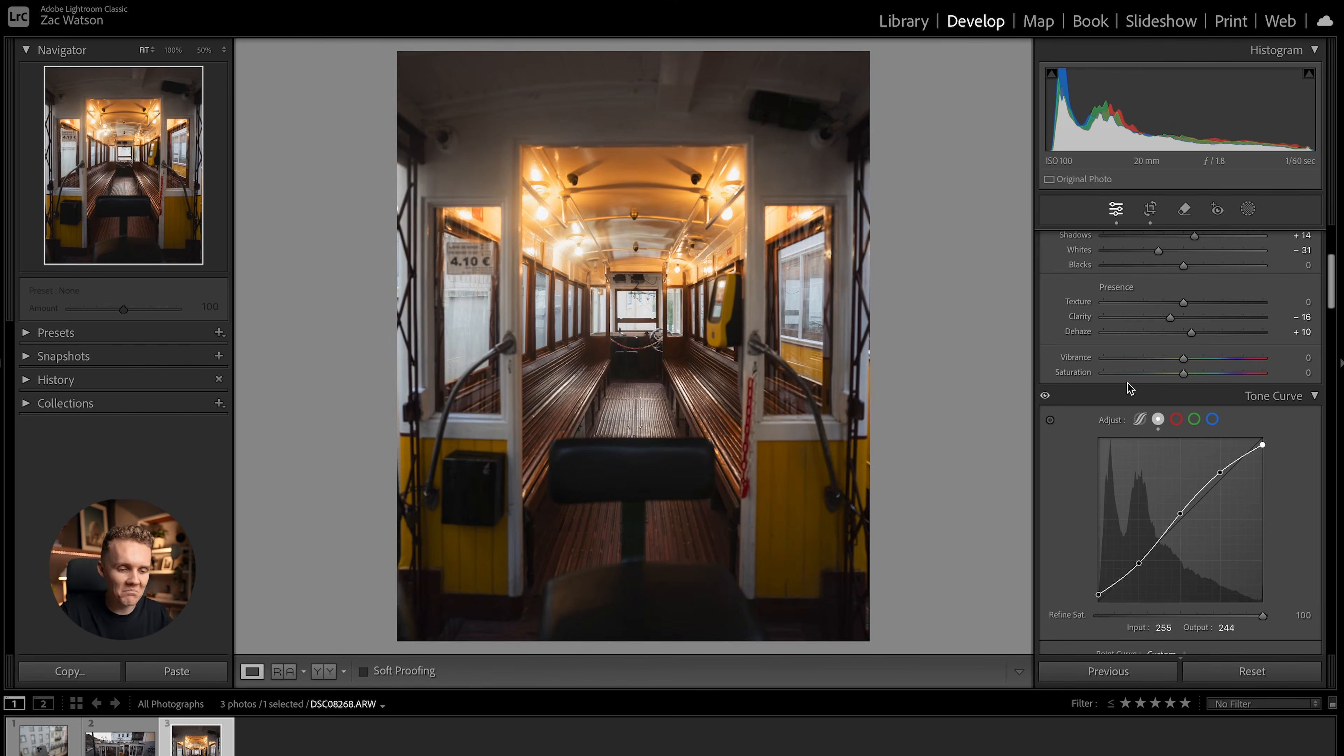
pyautogui.press('\\')
pyautogui.press('\\')
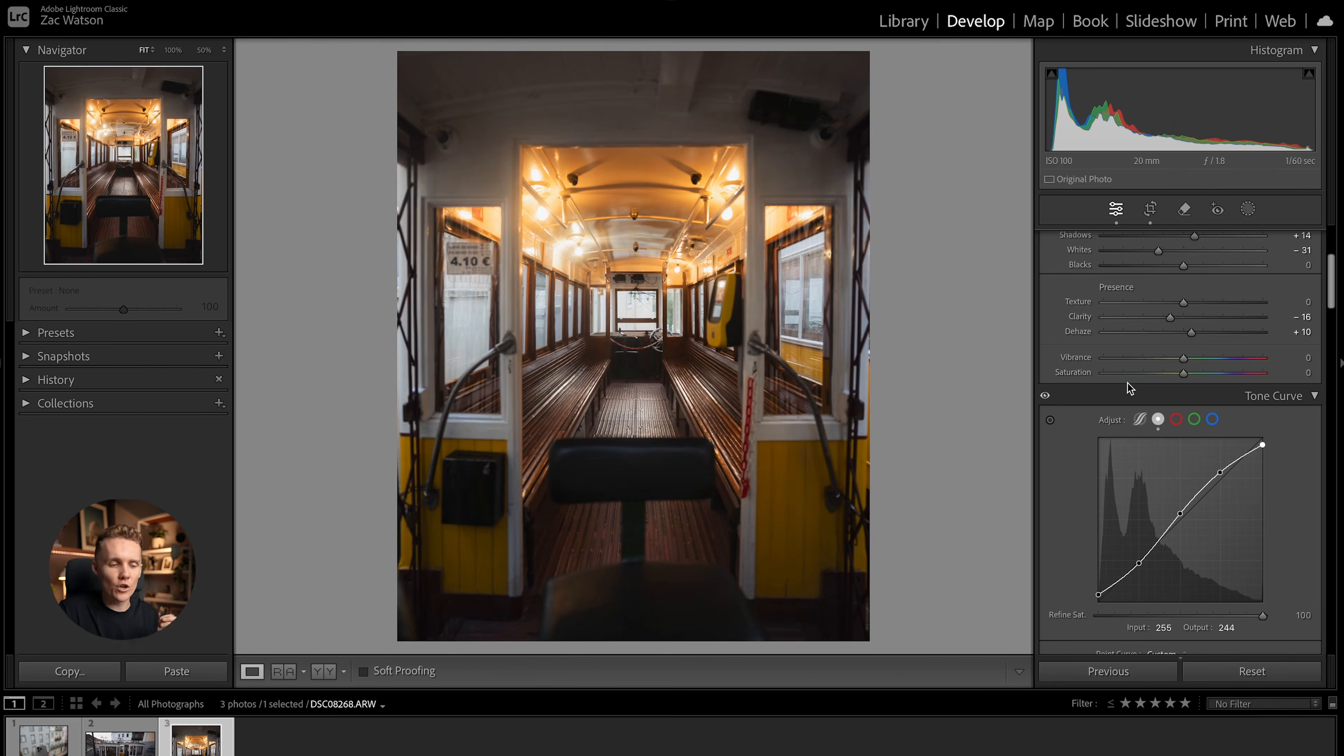
pyautogui.press('\\')
pyautogui.press('\\')
pyautogui.press('\\')
pyautogui.press('\\')
pyautogui.press('\\')
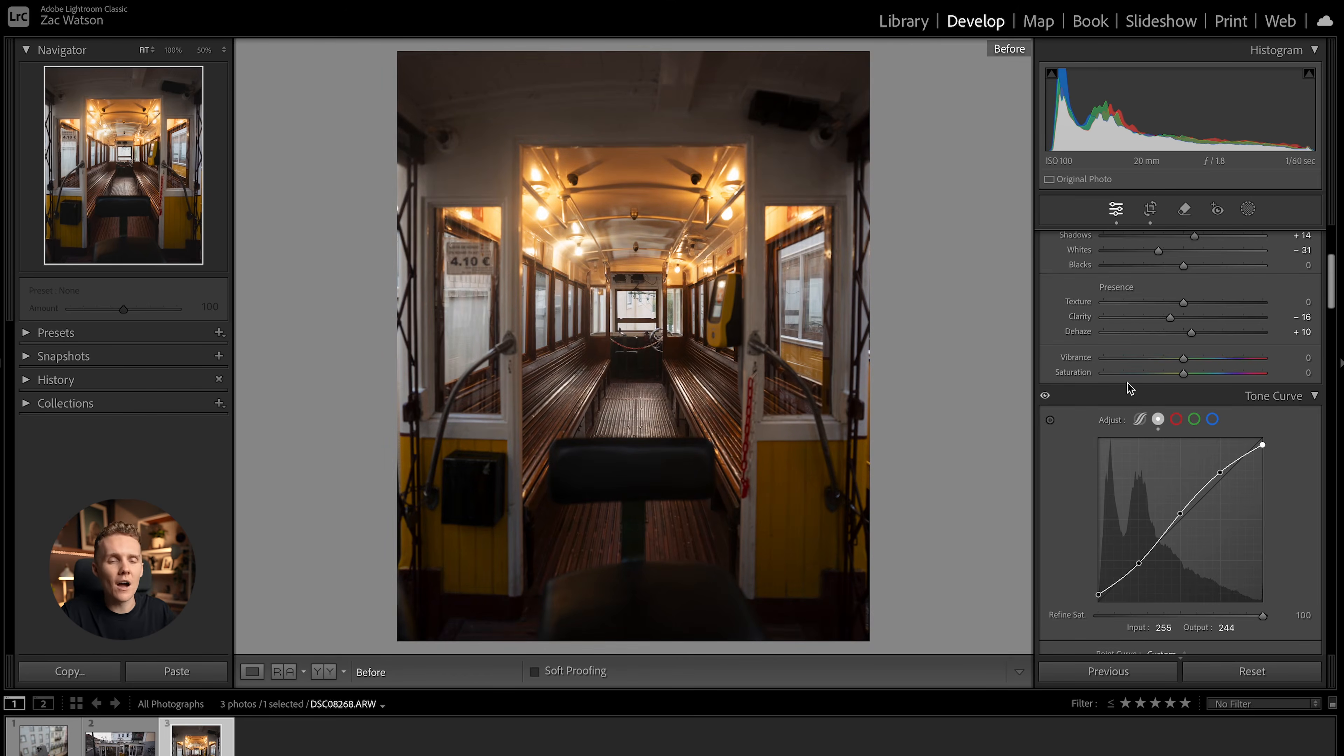
pyautogui.press('\\')
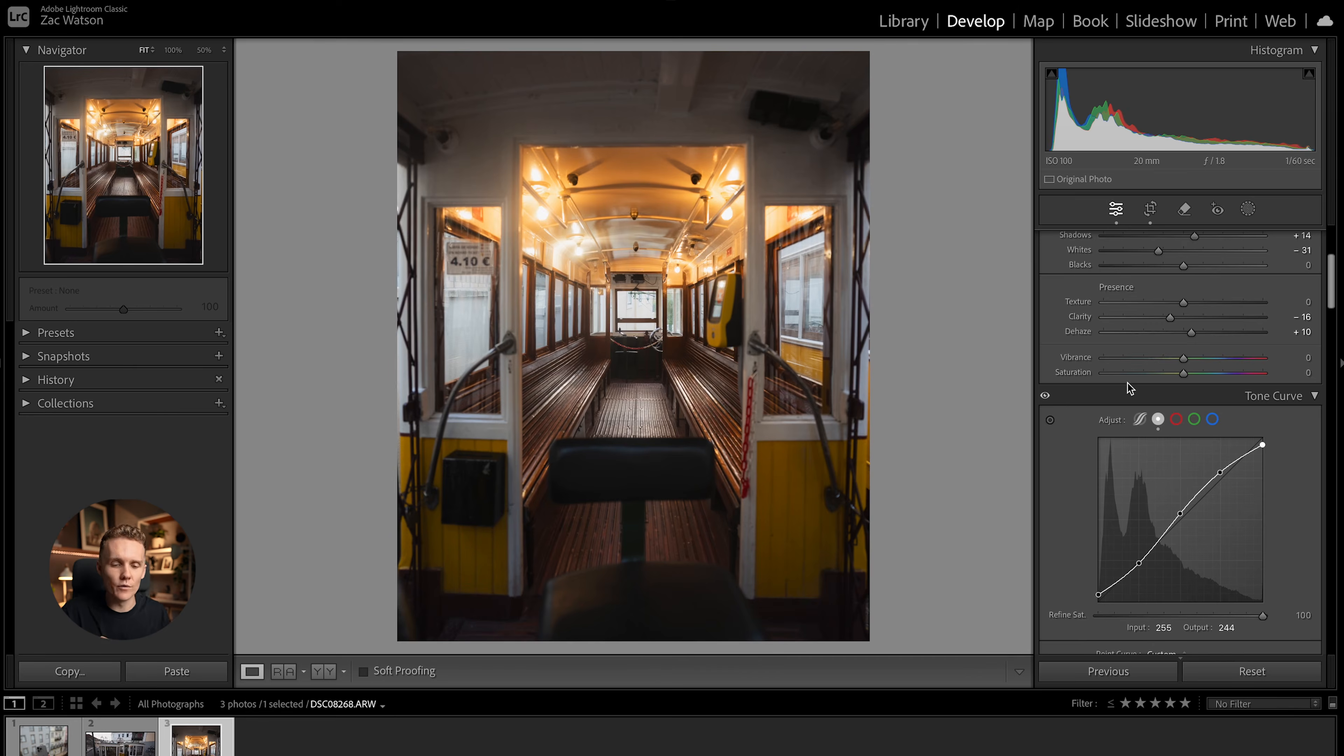
pyautogui.scroll(-3, 1069, 484)
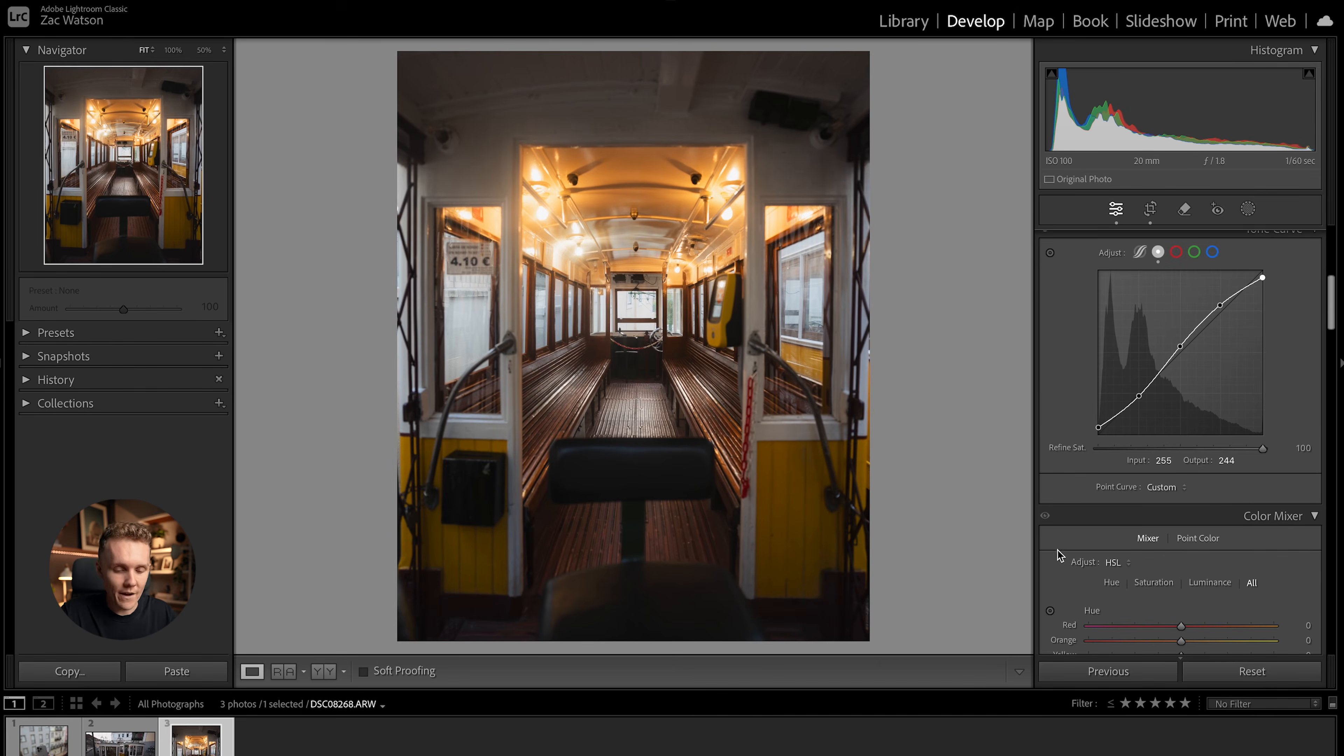
pyautogui.scroll(-3, 1057, 549)
pyautogui.scroll(3, 1056, 549)
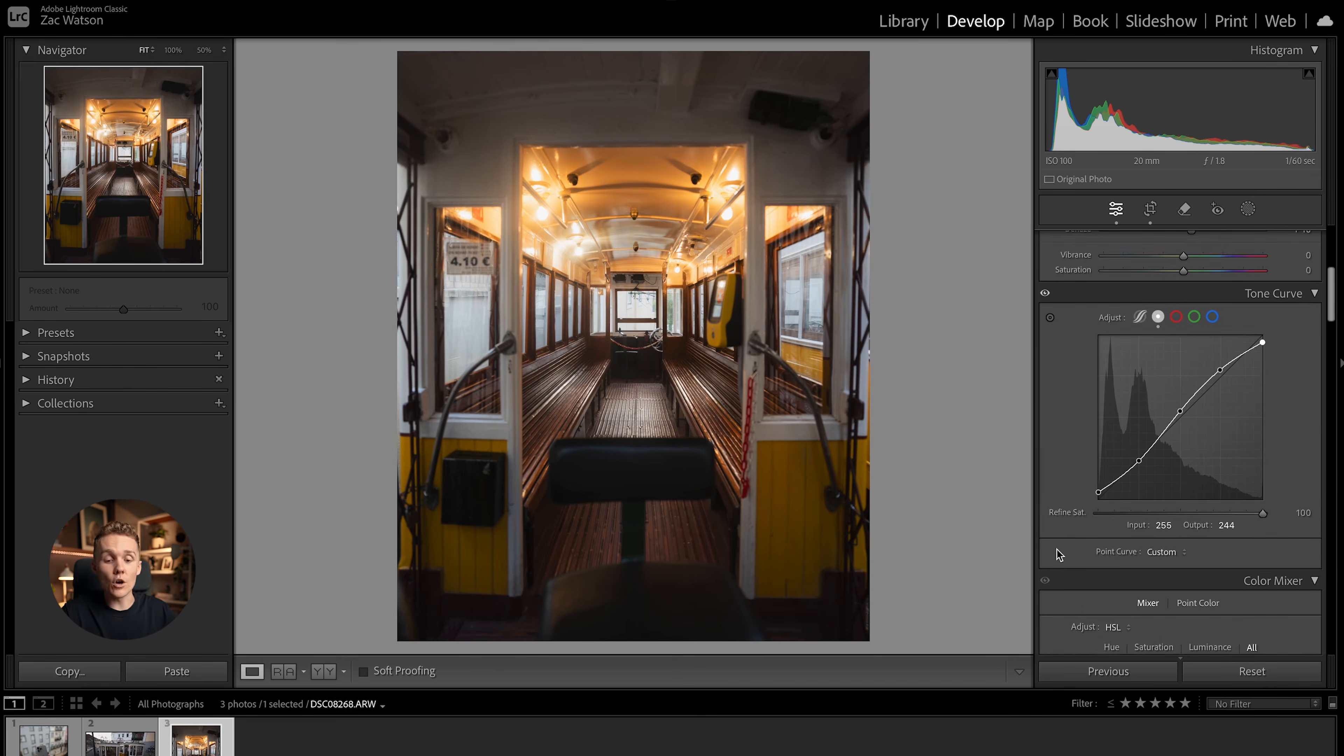
# Step: Examine the Color Mixer's HSL and Point Color options, viewing the hue, saturation and luminance sliders separately and all together
pyautogui.scroll(-1, 1057, 548)
pyautogui.scroll(-5, 1056, 548)
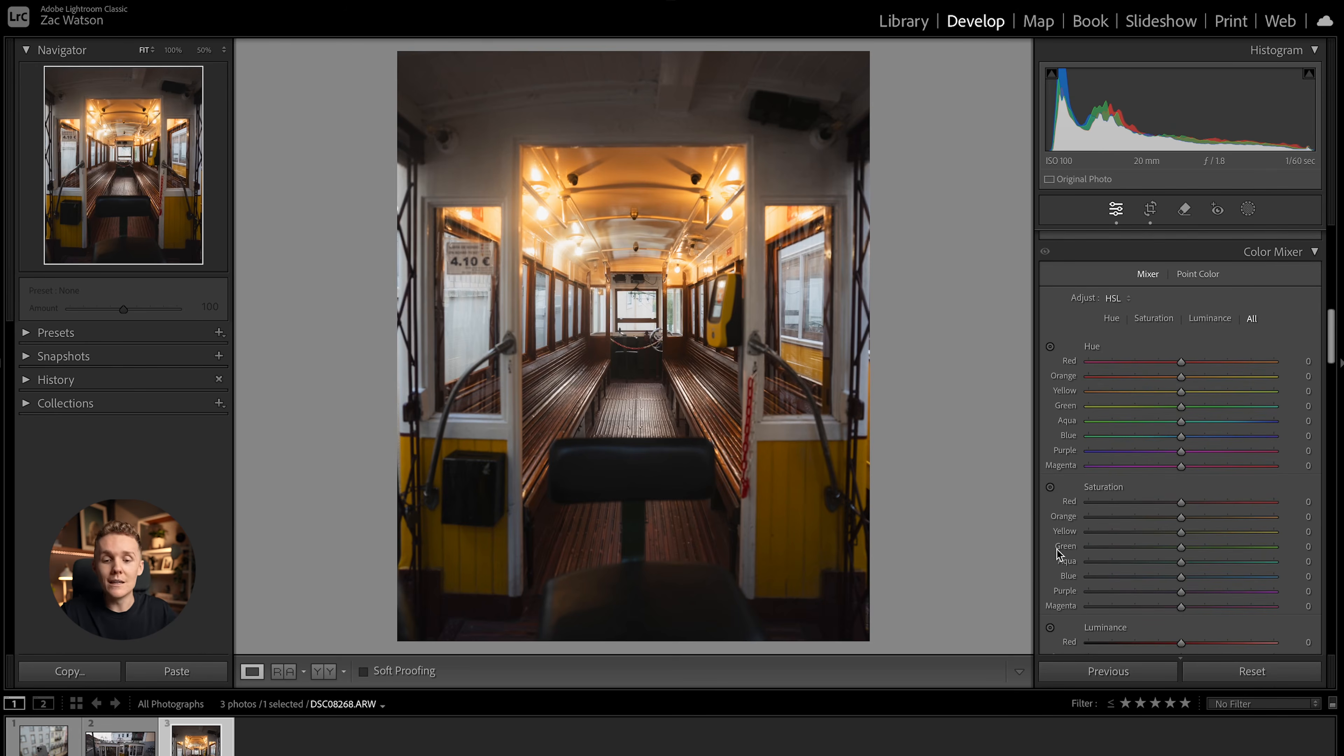
pyautogui.scroll(-1, 1056, 549)
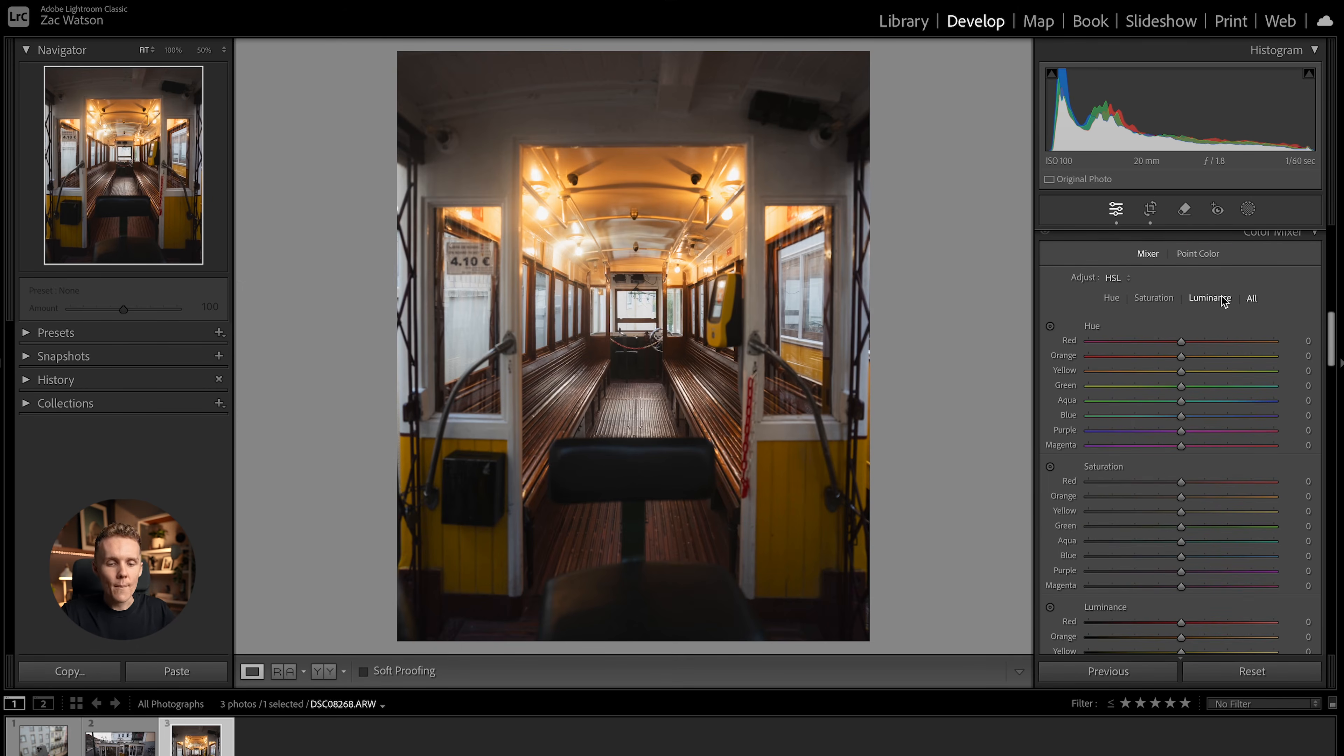
pyautogui.click(1211, 254)
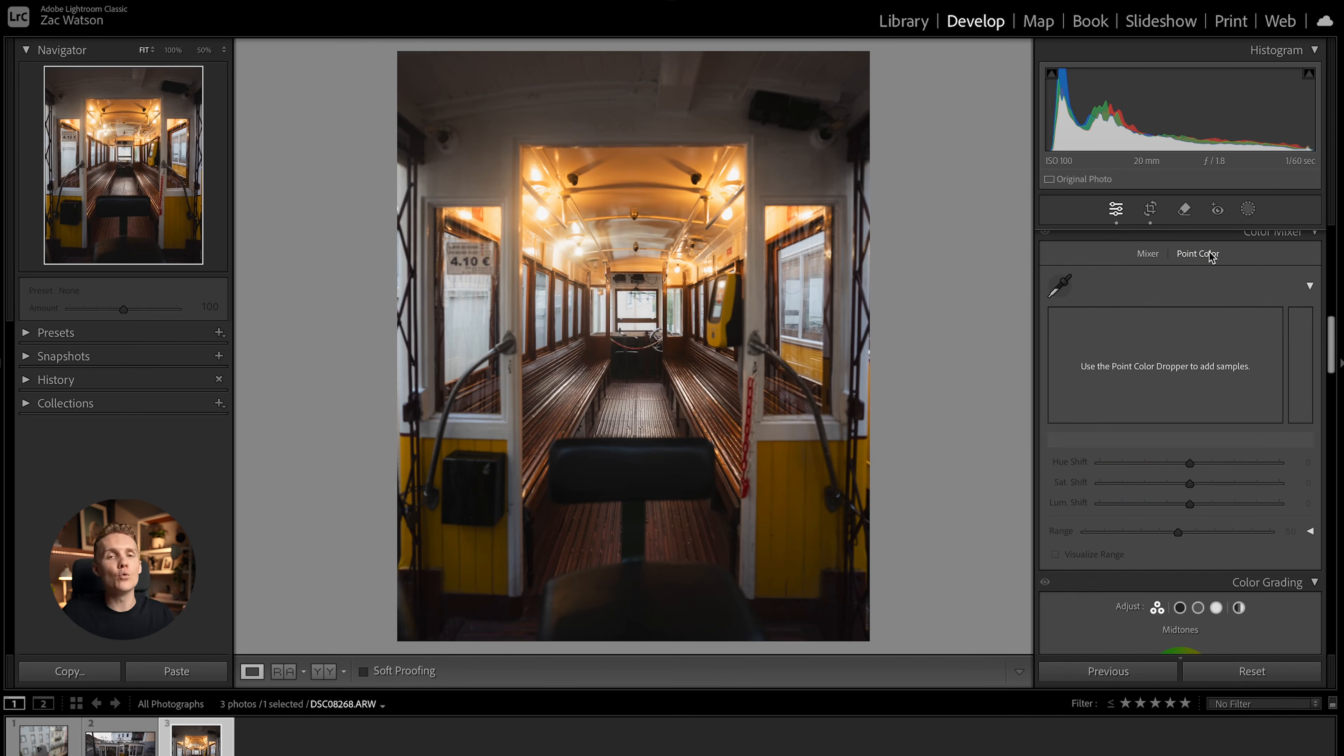
pyautogui.click(1146, 255)
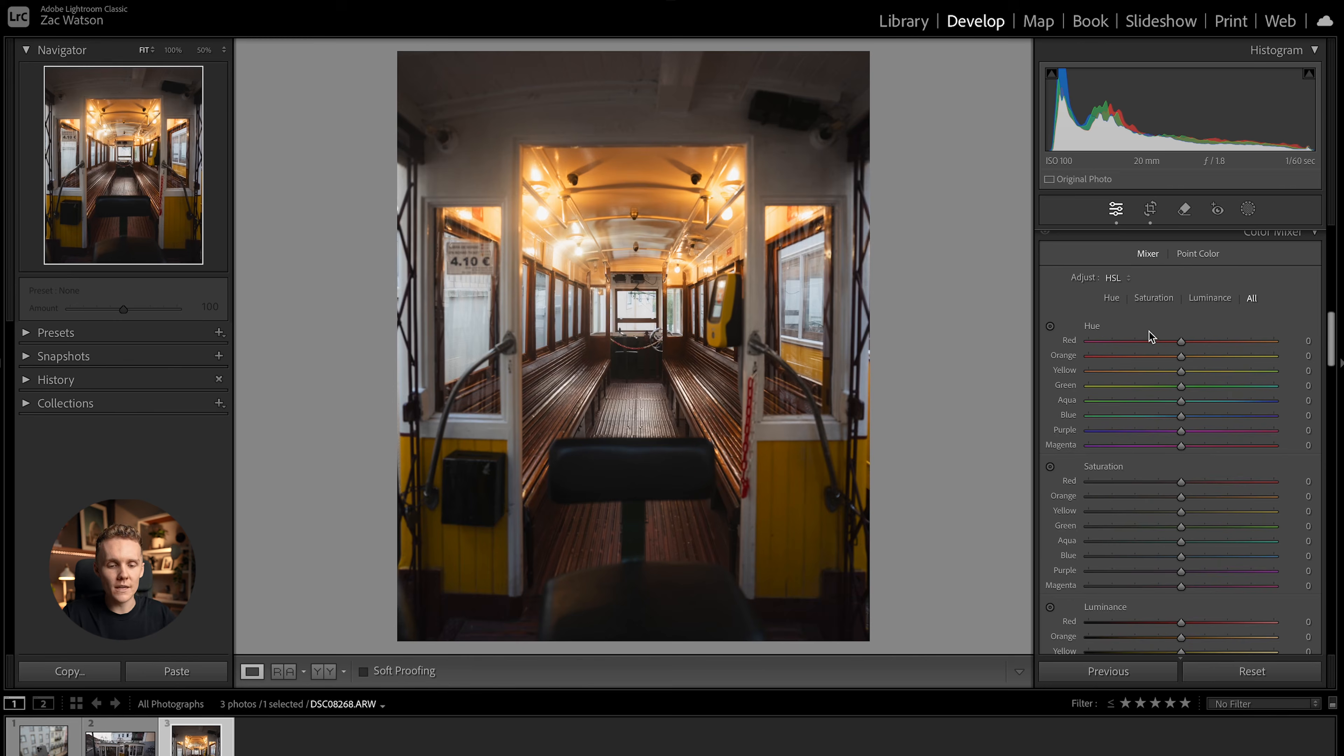
pyautogui.click(1112, 299)
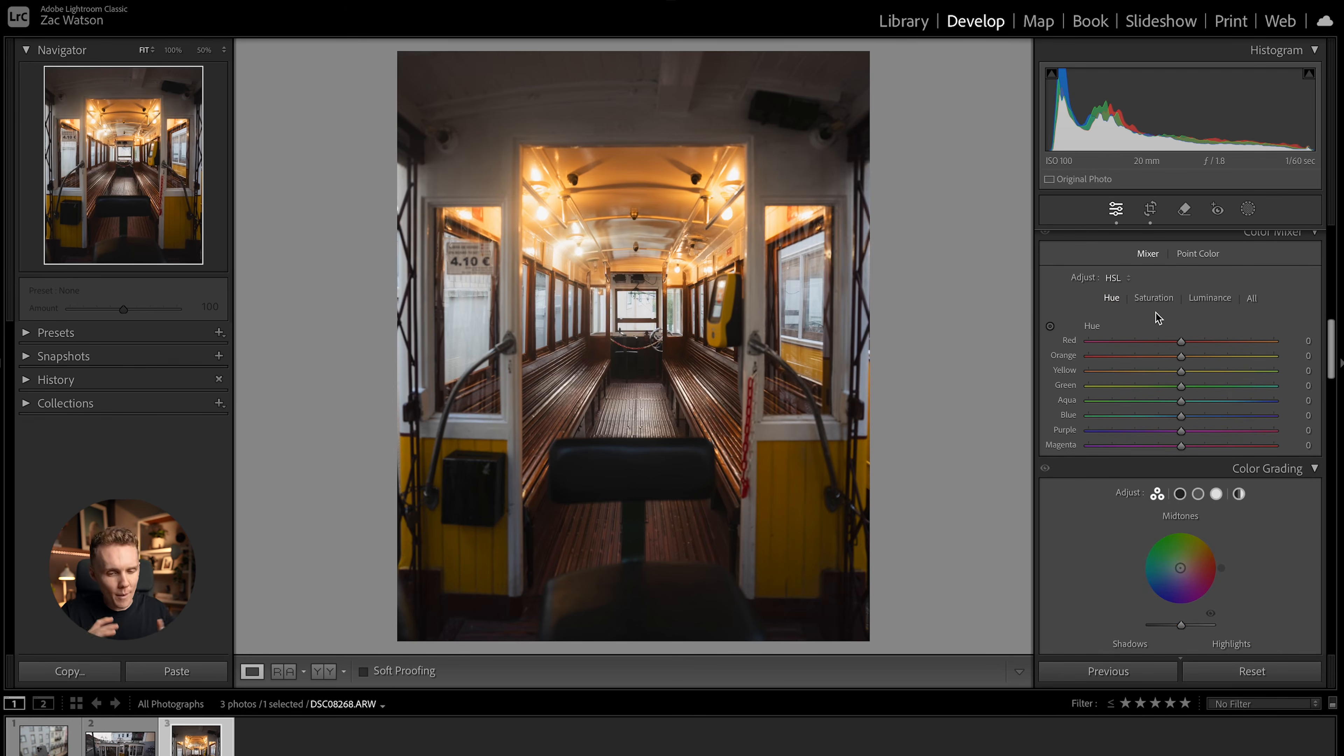
pyautogui.click(1153, 299)
pyautogui.click(1212, 299)
pyautogui.click(1252, 299)
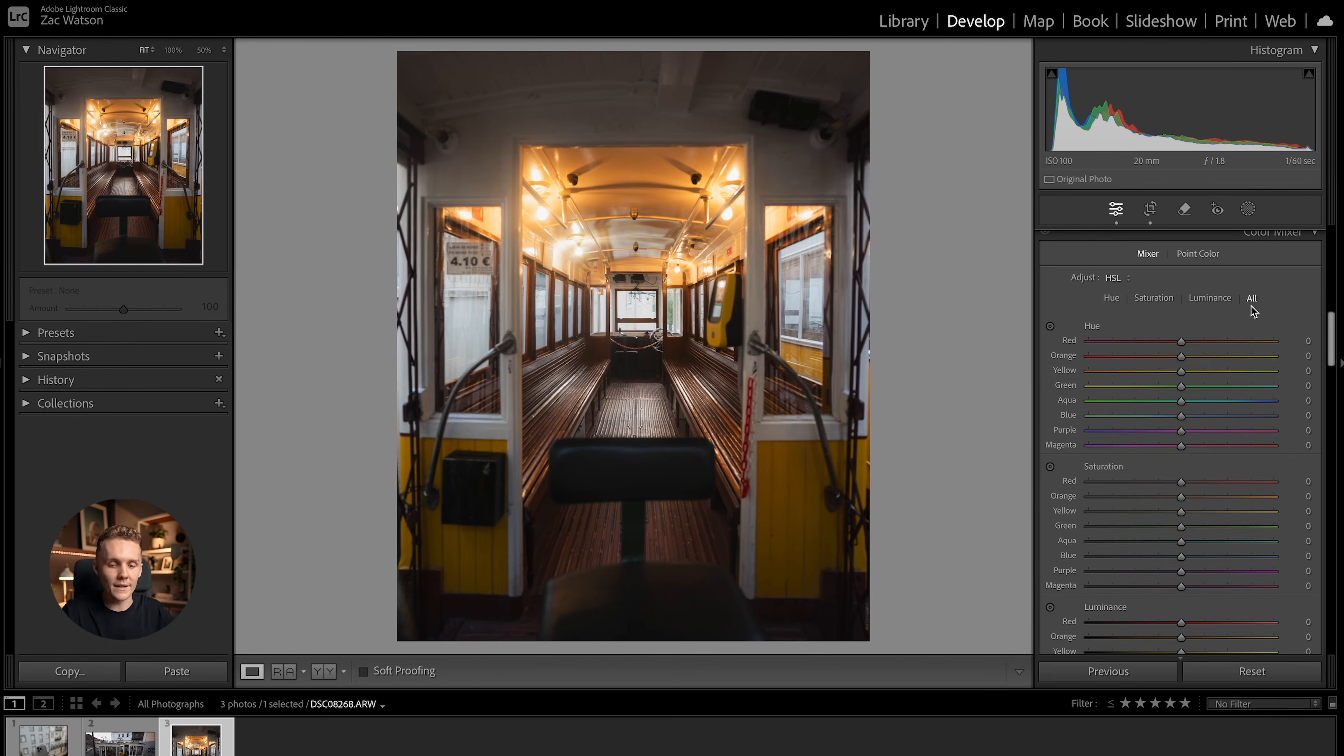
pyautogui.scroll(-3, 1208, 387)
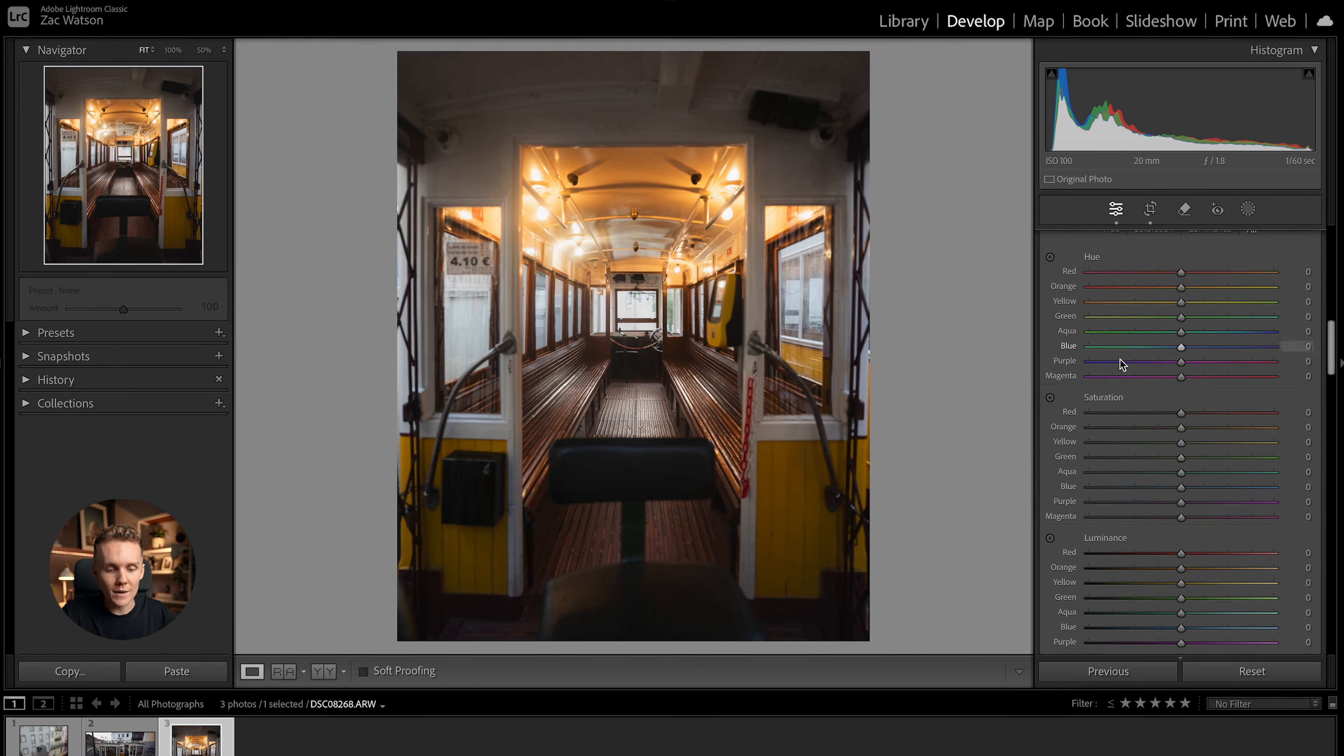
pyautogui.scroll(3, 1112, 481)
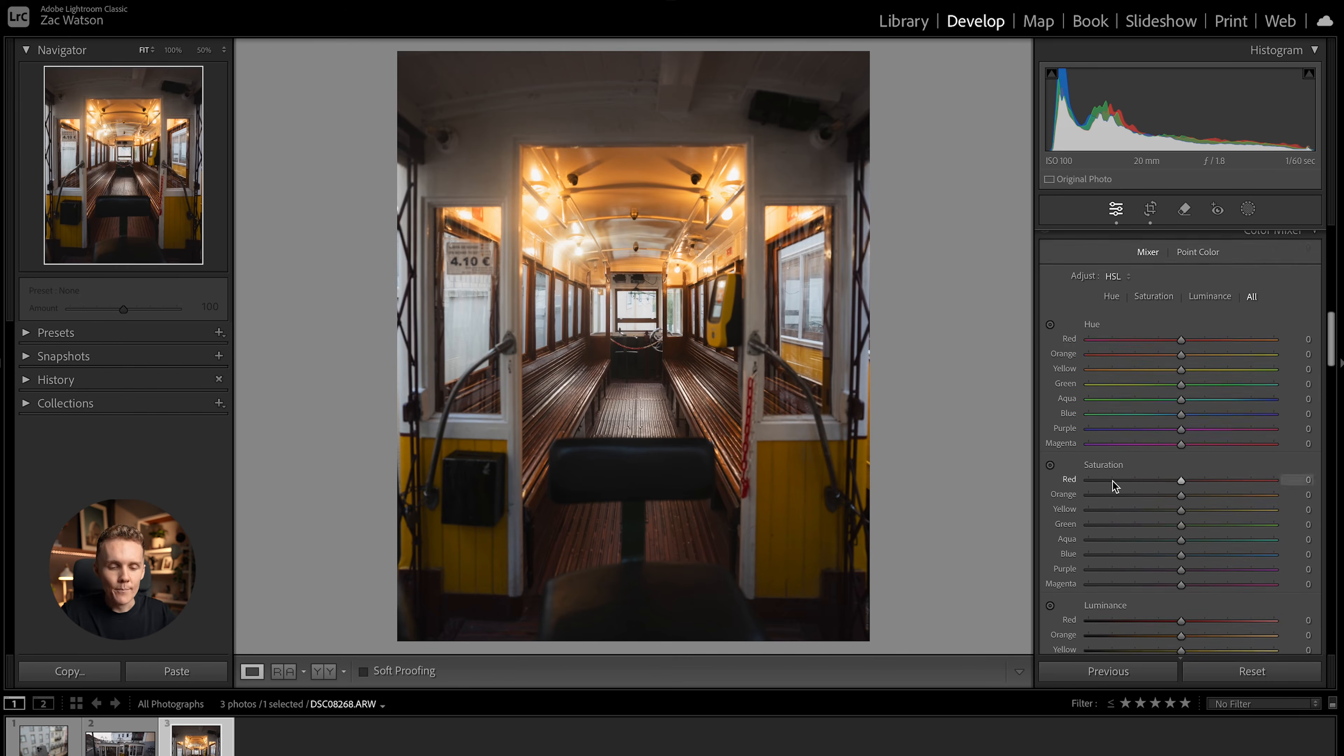
# Step: Sample the brown bench wood as a point color, try a hue shift of -4 on it and undo the shift
pyautogui.click(1198, 253)
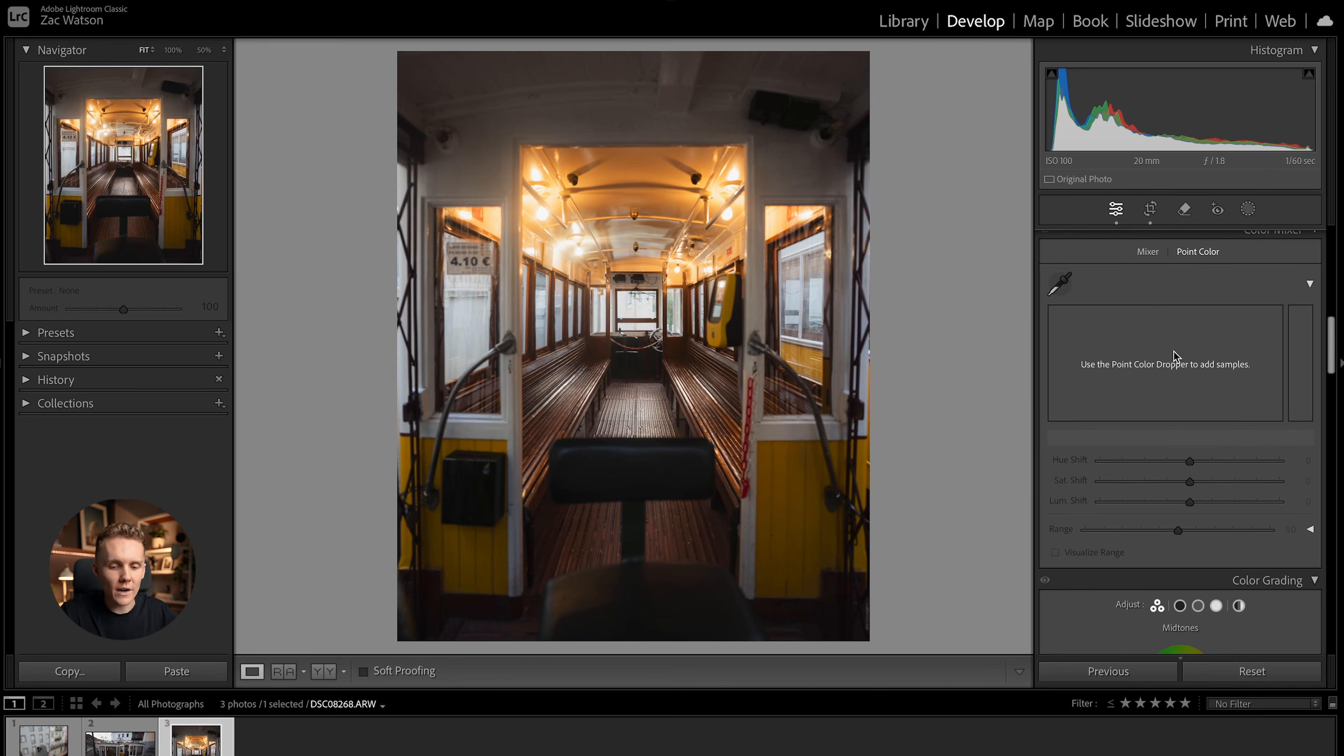
pyautogui.click(1060, 284)
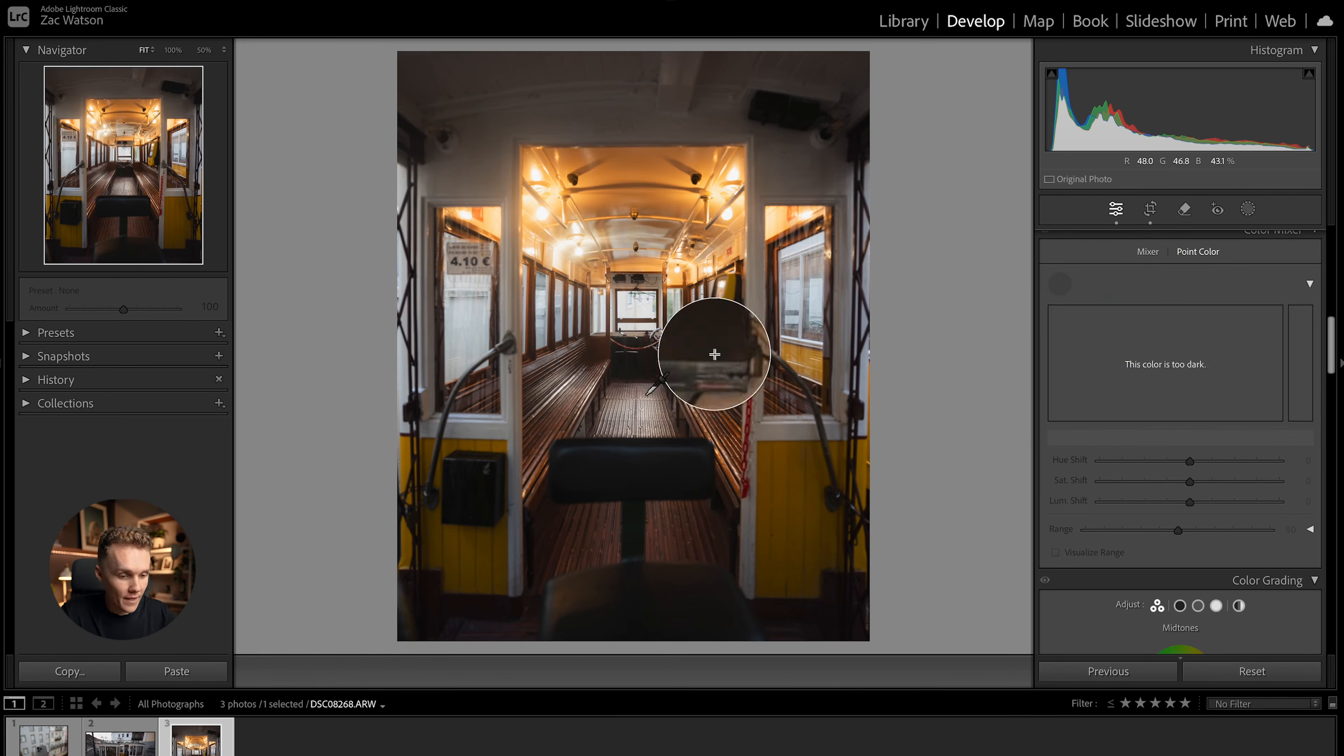
pyautogui.click(714, 416)
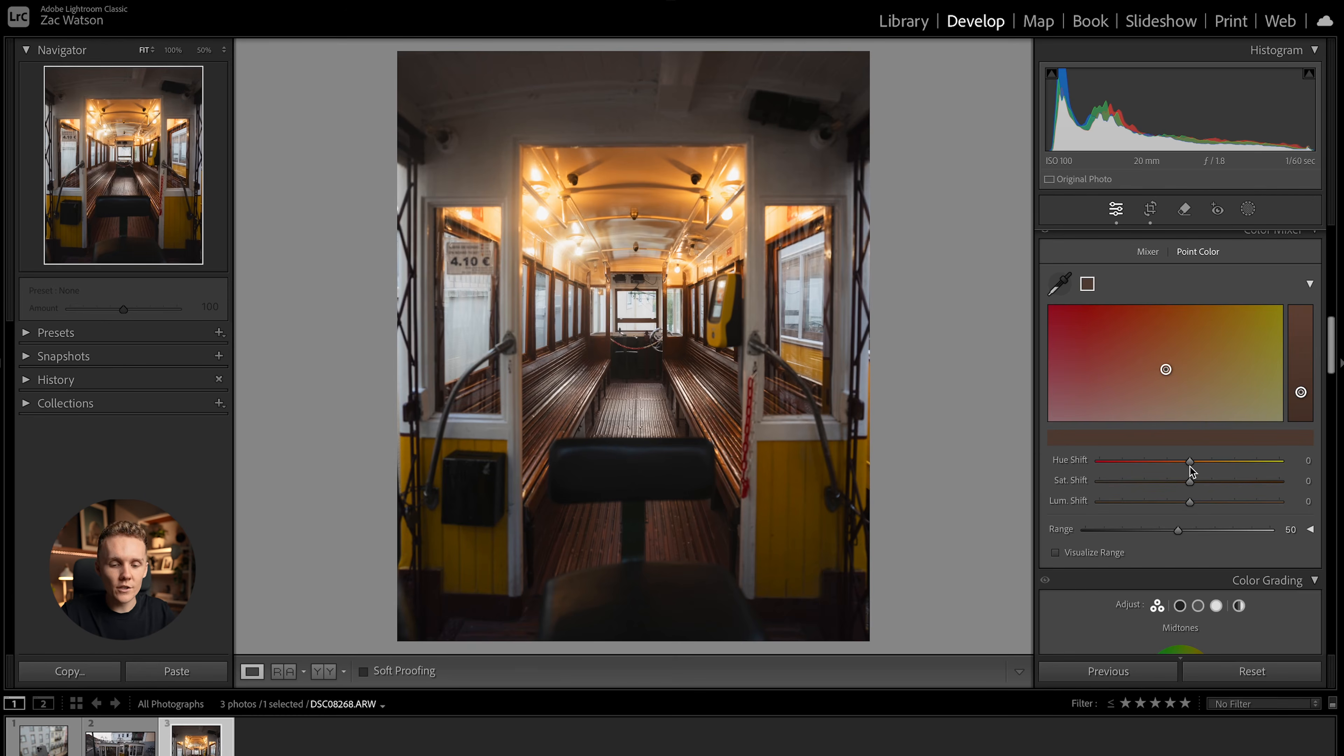
pyautogui.moveTo(1189, 462); pyautogui.dragTo(1192, 491)
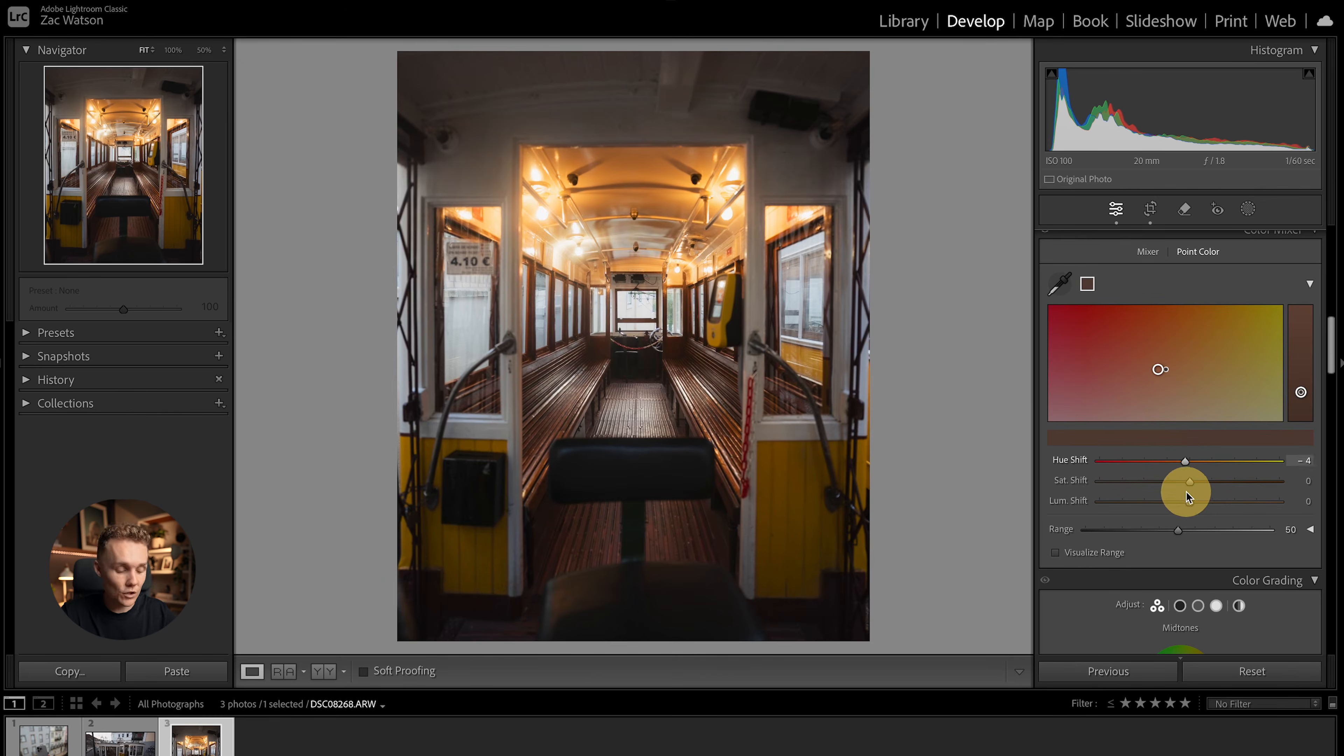
pyautogui.hotkey('ctrl', 'z')
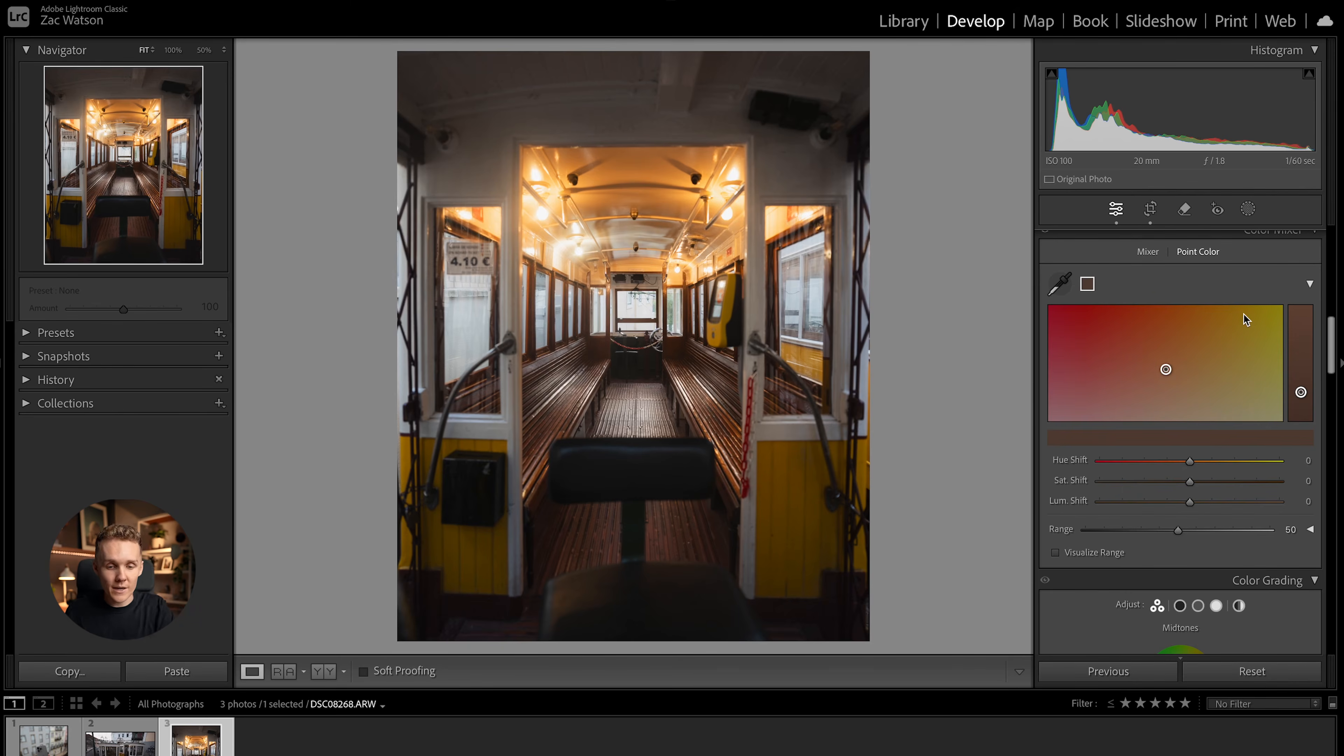
# Step: Compare the Mixer and Point Color modes of the Color Mixer, returning to the full set of HSL sliders
pyautogui.click(1147, 256)
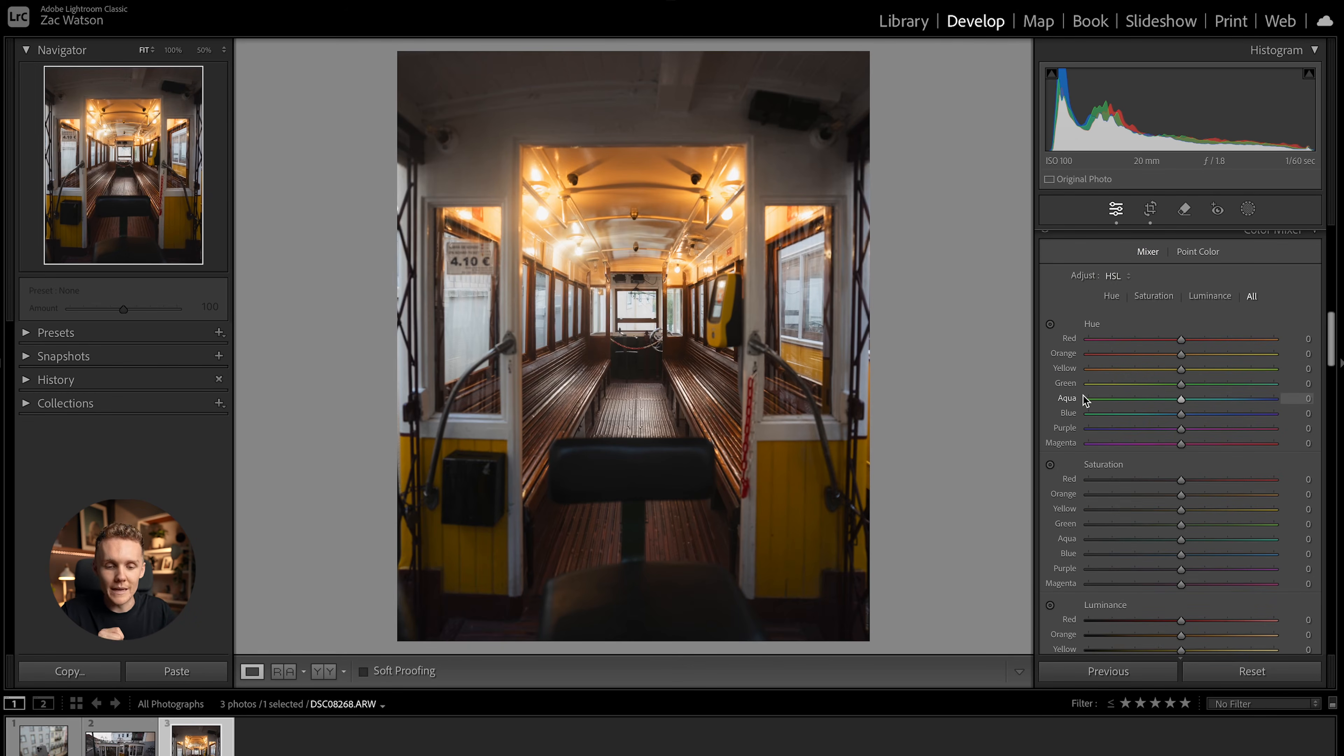
pyautogui.click(1197, 251)
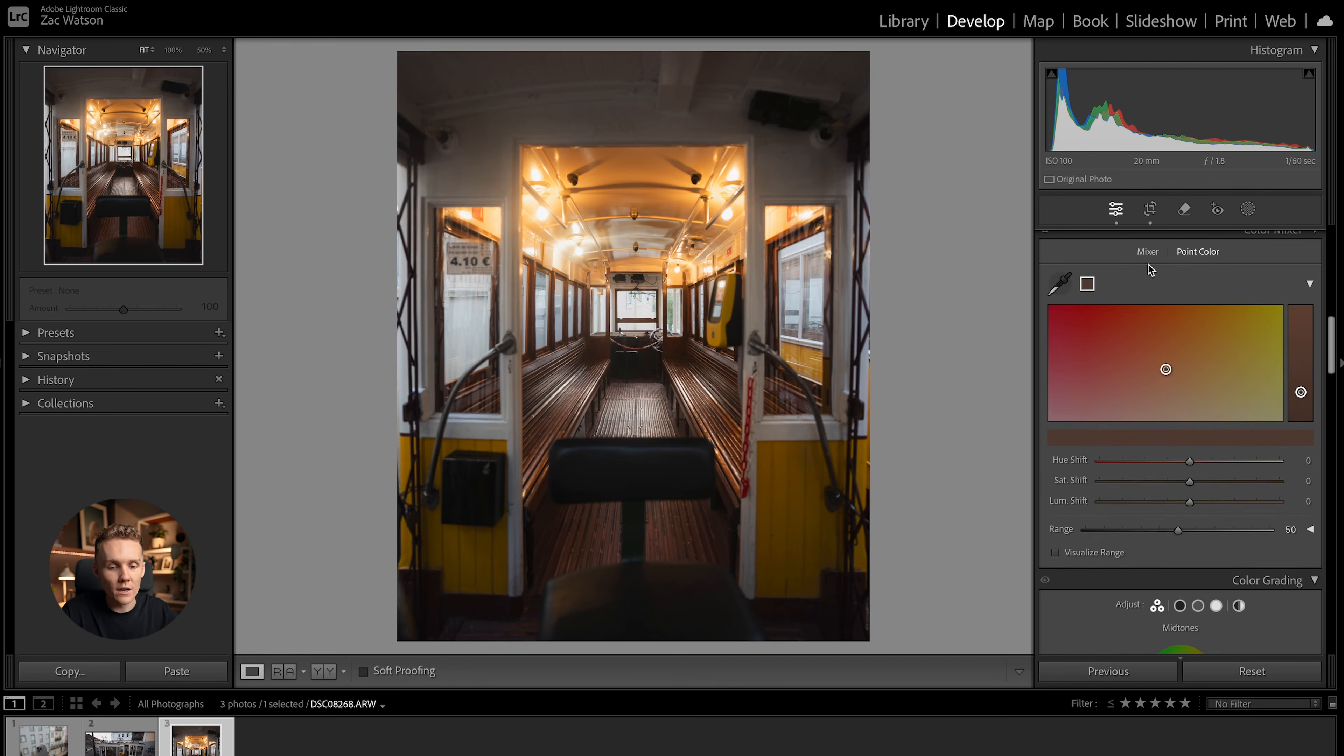
pyautogui.click(1147, 253)
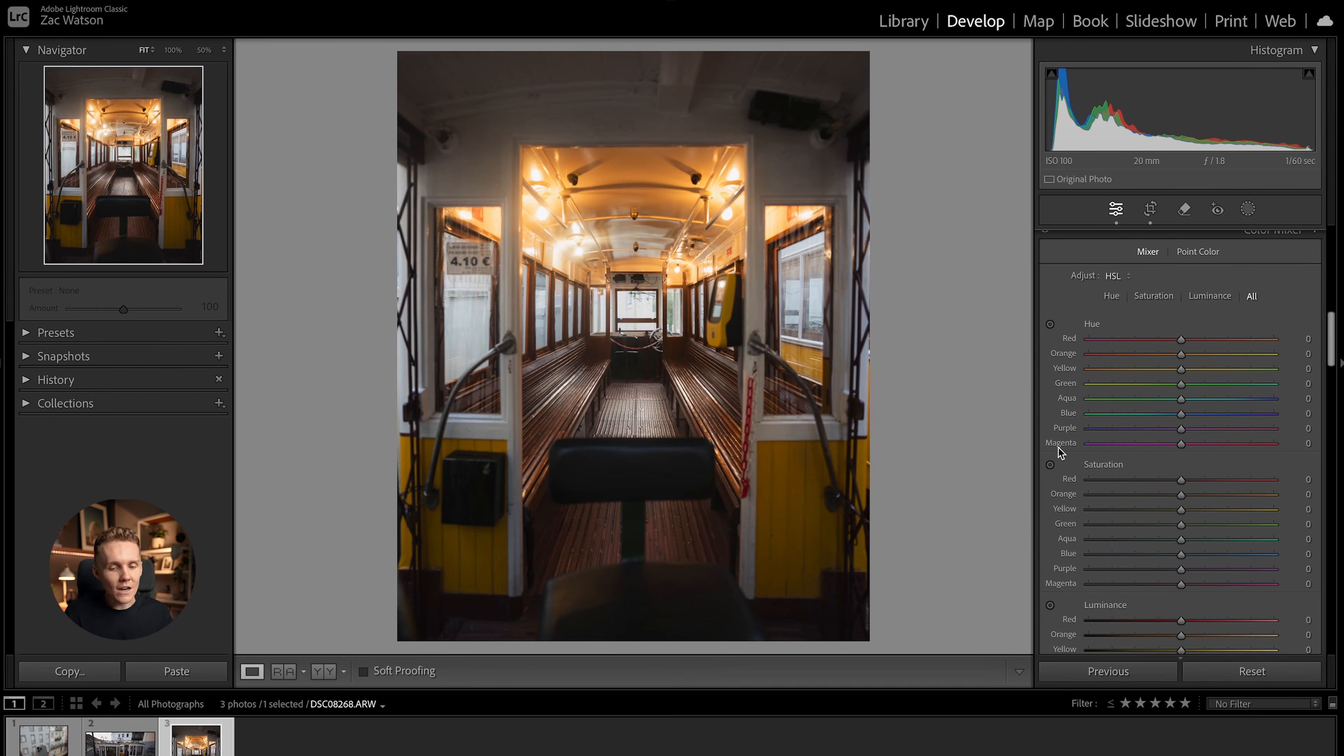
pyautogui.click(1200, 252)
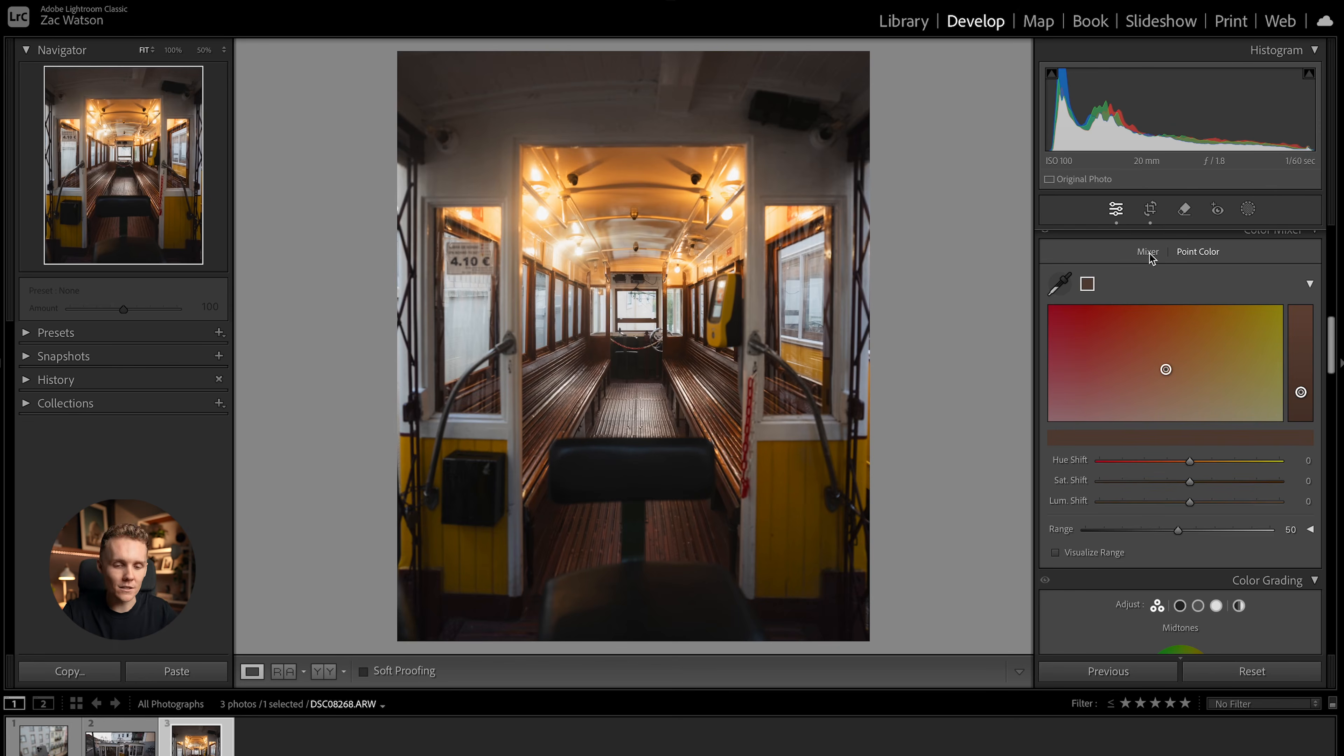
pyautogui.click(1147, 252)
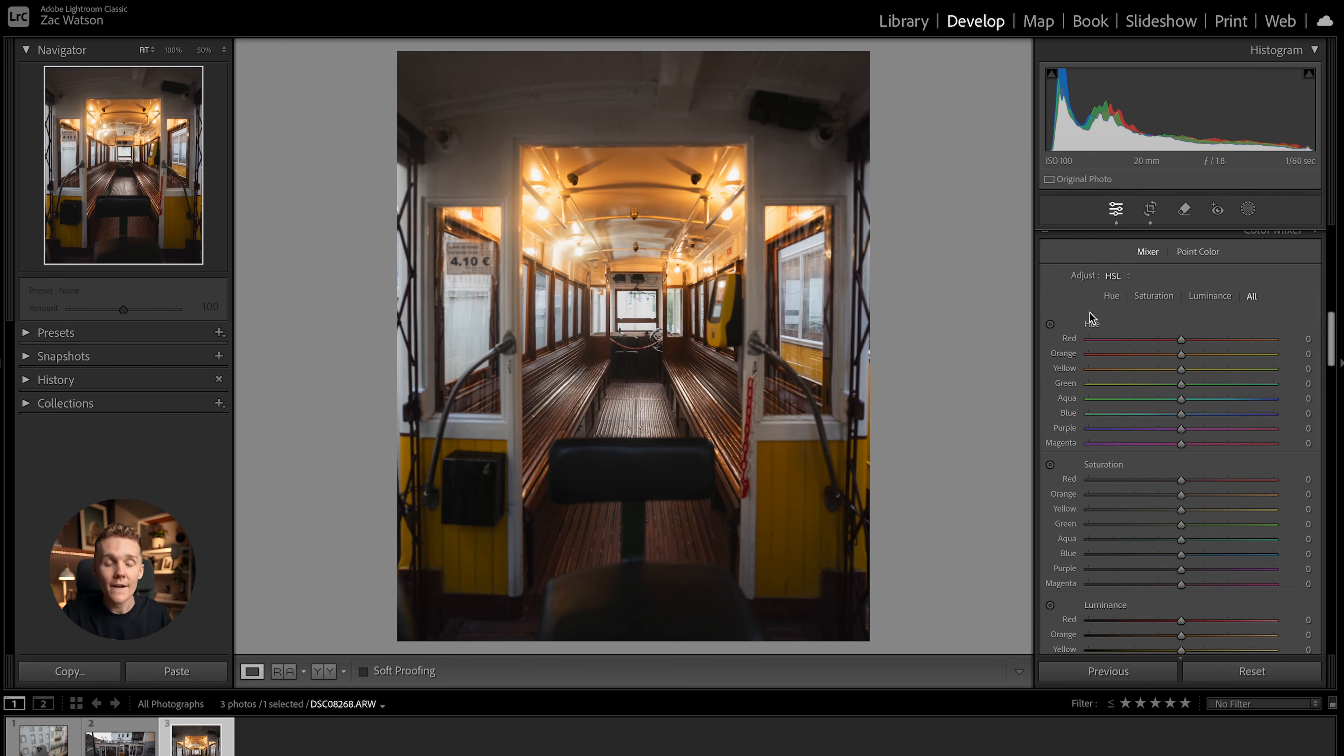
# Step: Try the yellow hue at -100 and at the opposite extreme on the tram interior, and reset it to 0
pyautogui.scroll(-1, 1089, 315)
pyautogui.scroll(-1, 1090, 315)
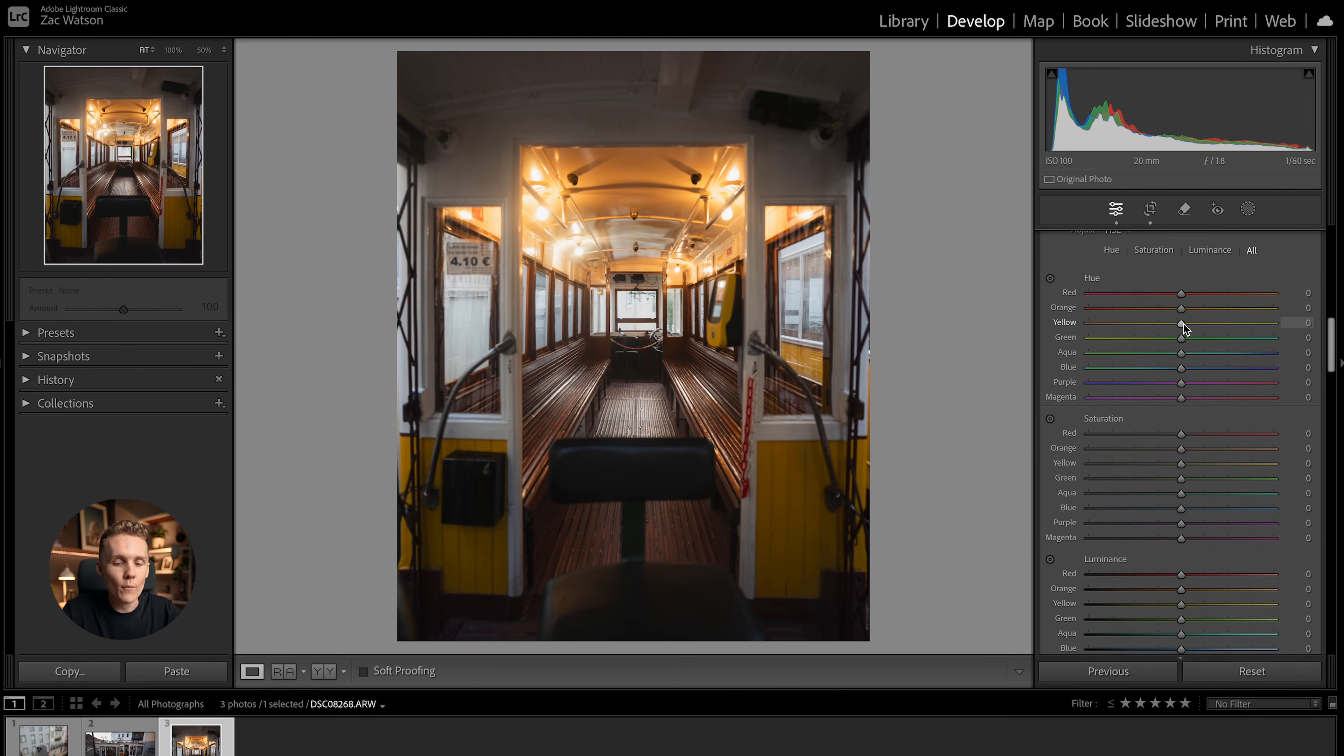
pyautogui.moveTo(1182, 323); pyautogui.dragTo(1088, 323)
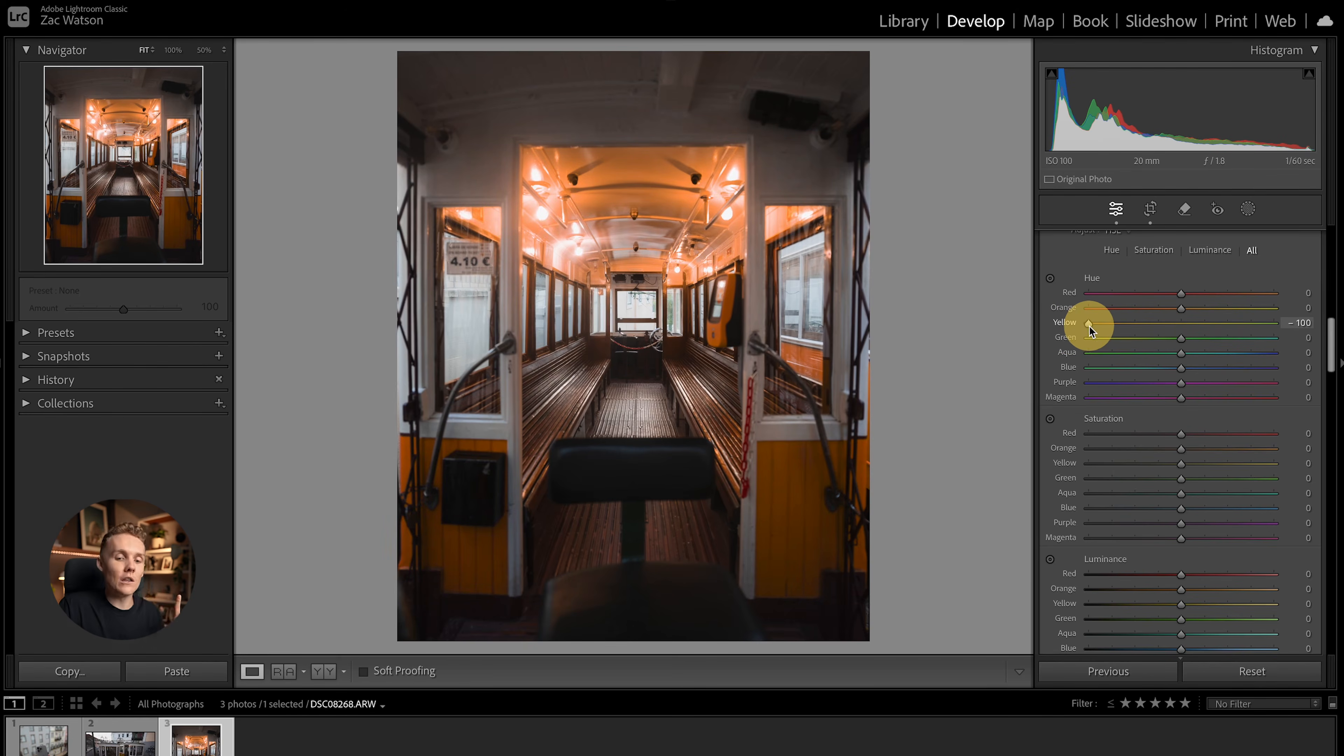
pyautogui.moveTo(1089, 324); pyautogui.dragTo(1278, 325)
pyautogui.doubleClick(1276, 324)
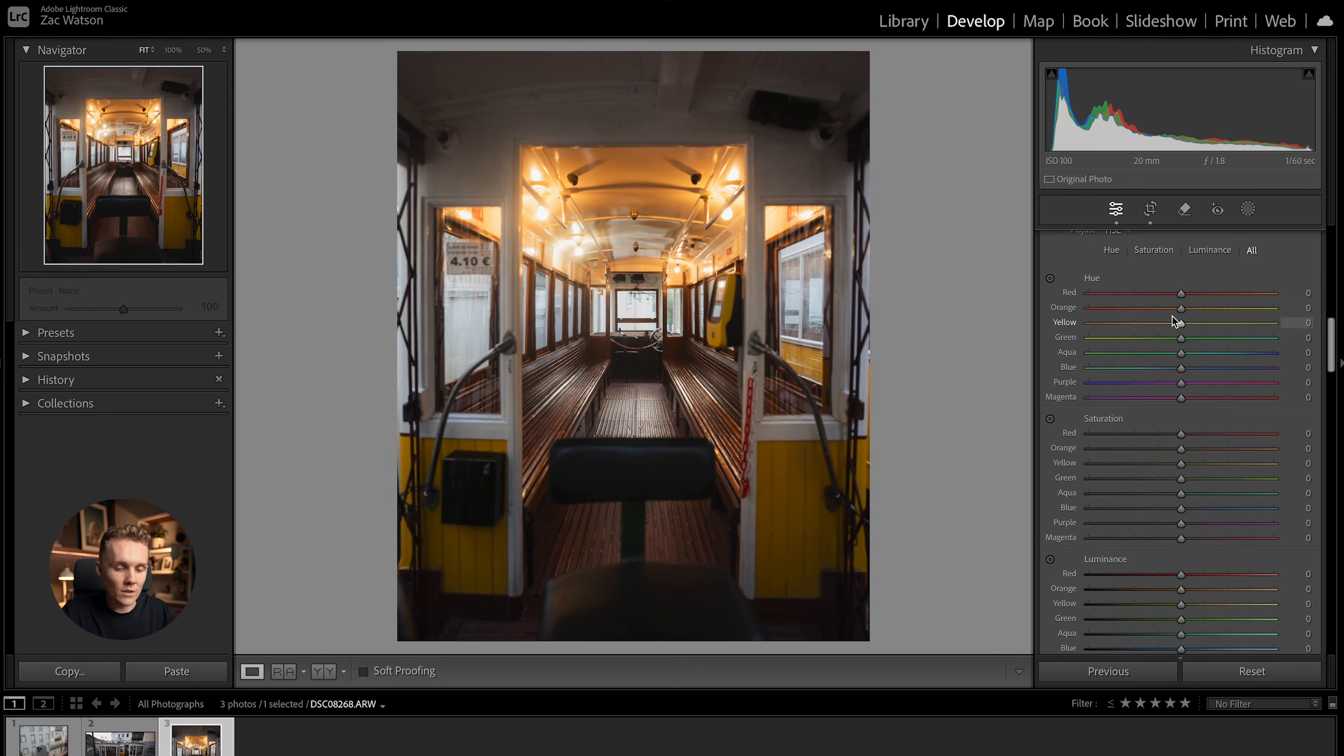
# Step: Try the orange hue and the blue hue at +100 one at a time, undoing each change
pyautogui.moveTo(1182, 307); pyautogui.dragTo(1314, 306)
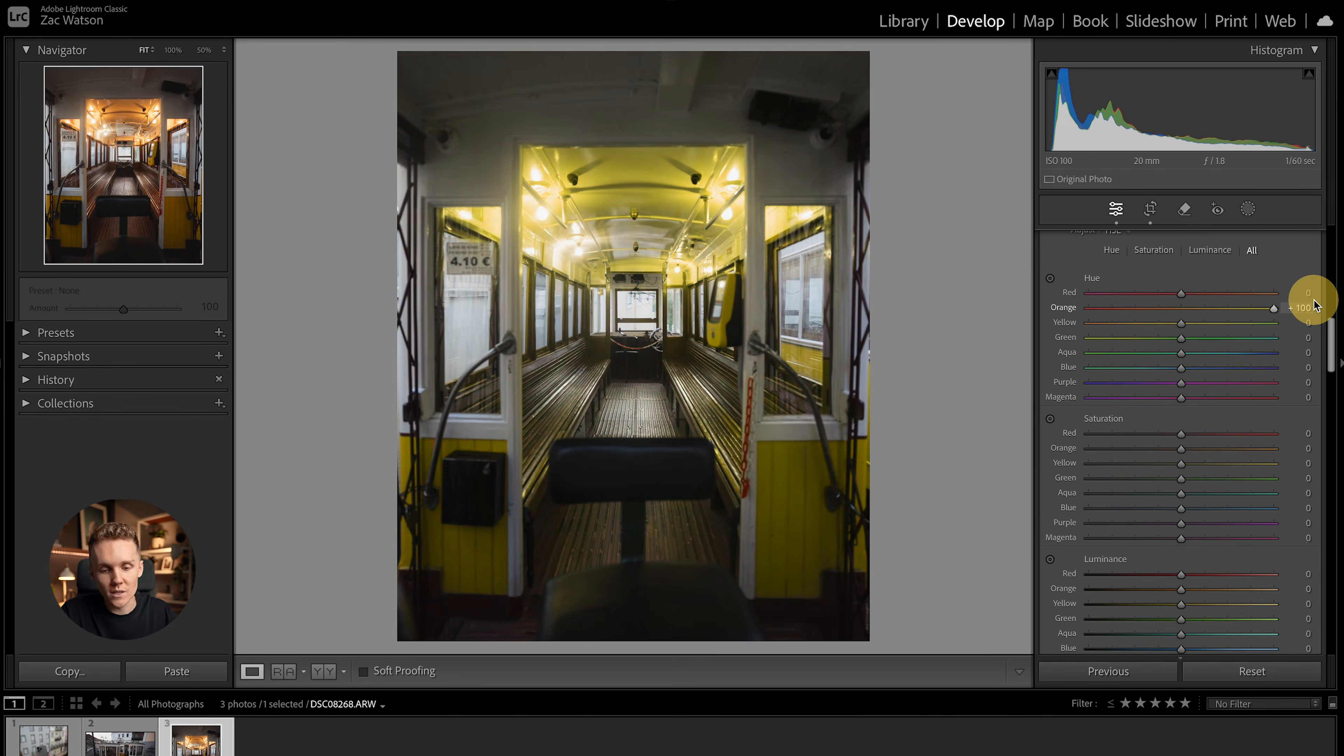
pyautogui.hotkey('ctrl', 'z')
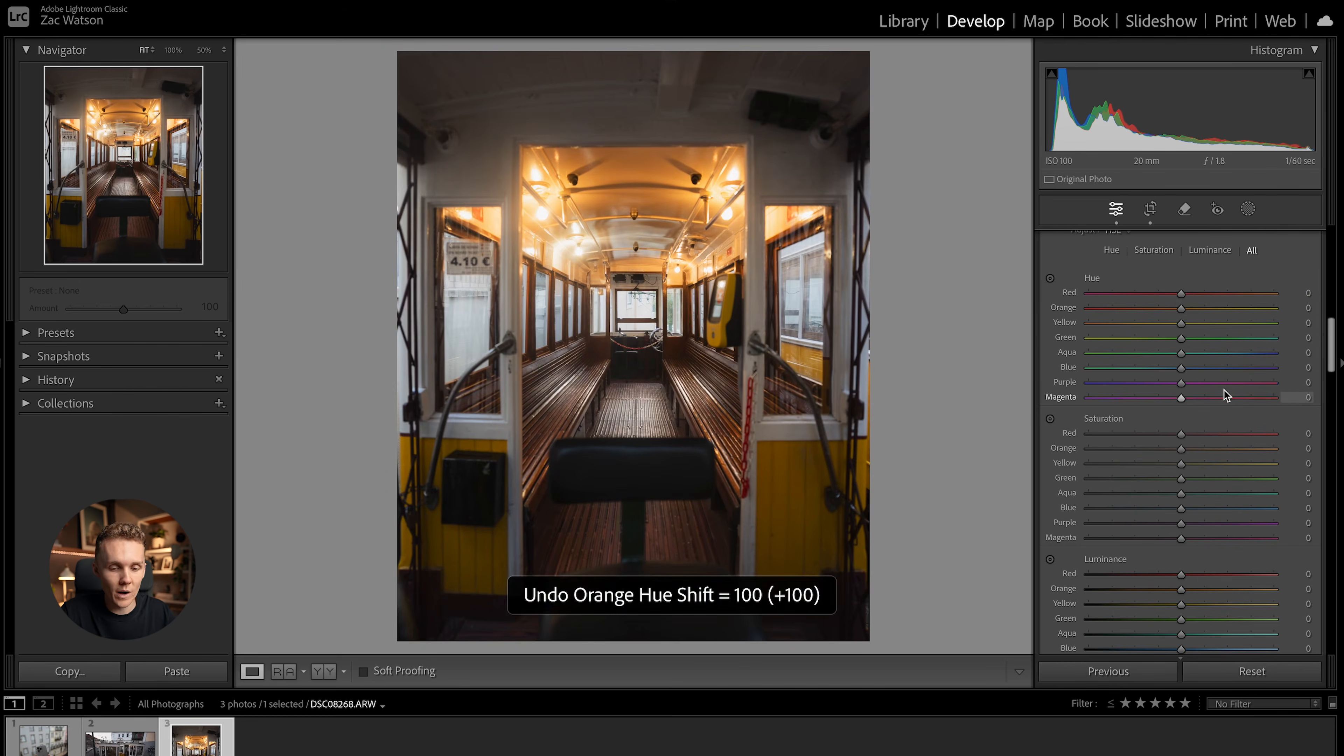
pyautogui.moveTo(1180, 367); pyautogui.dragTo(1311, 363)
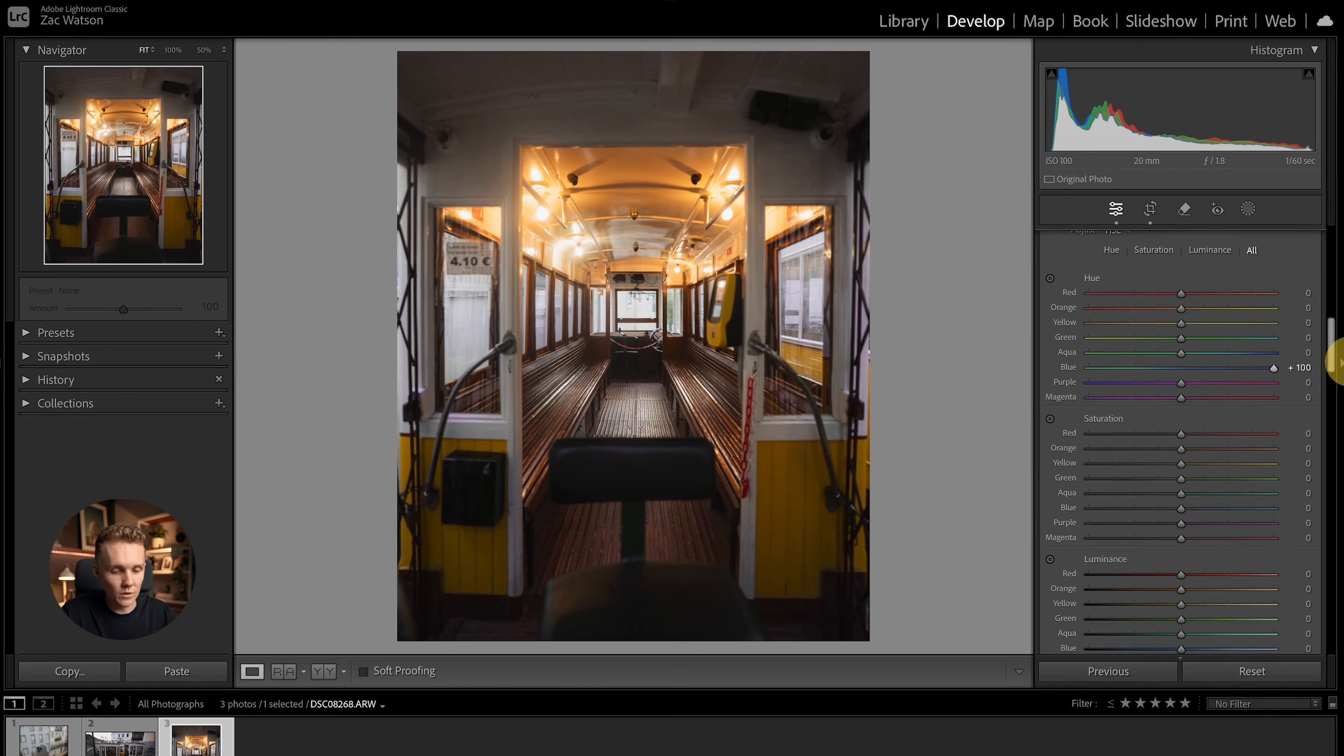
pyautogui.hotkey('ctrl', 'z')
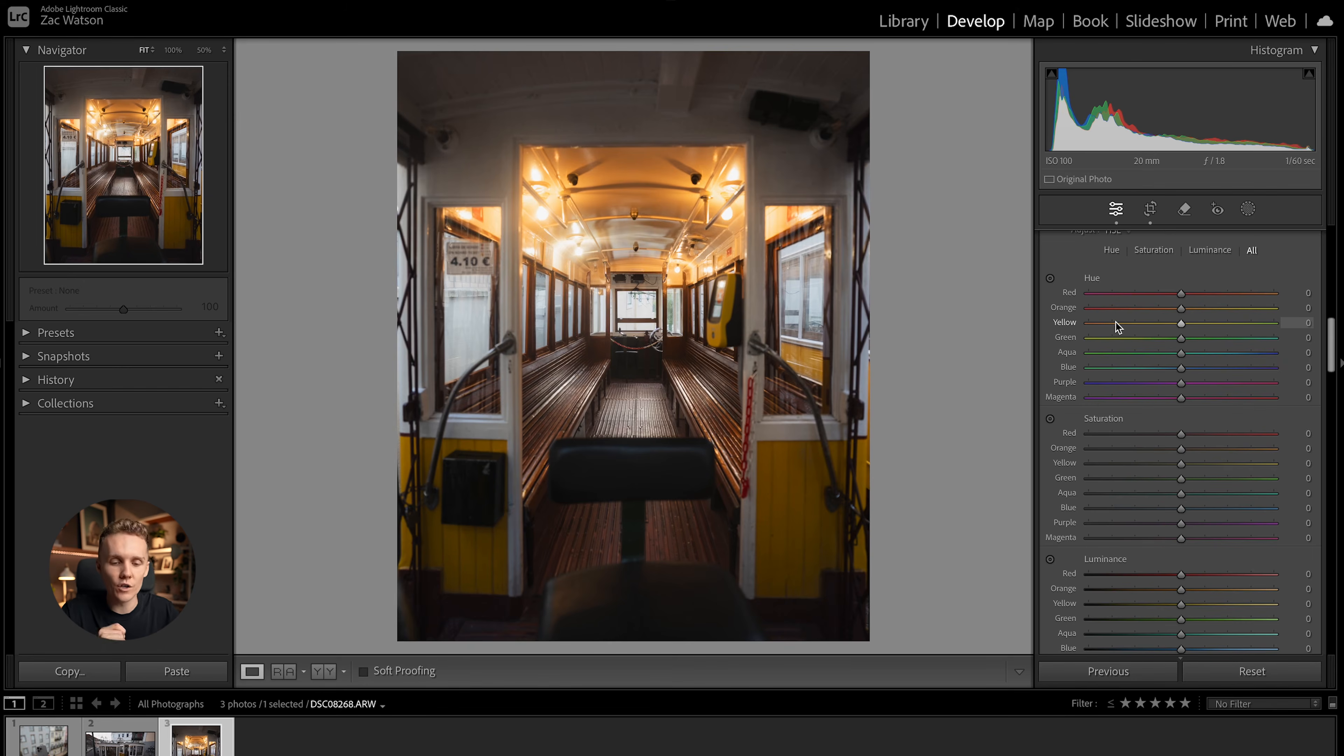
pyautogui.scroll(-3, 1105, 388)
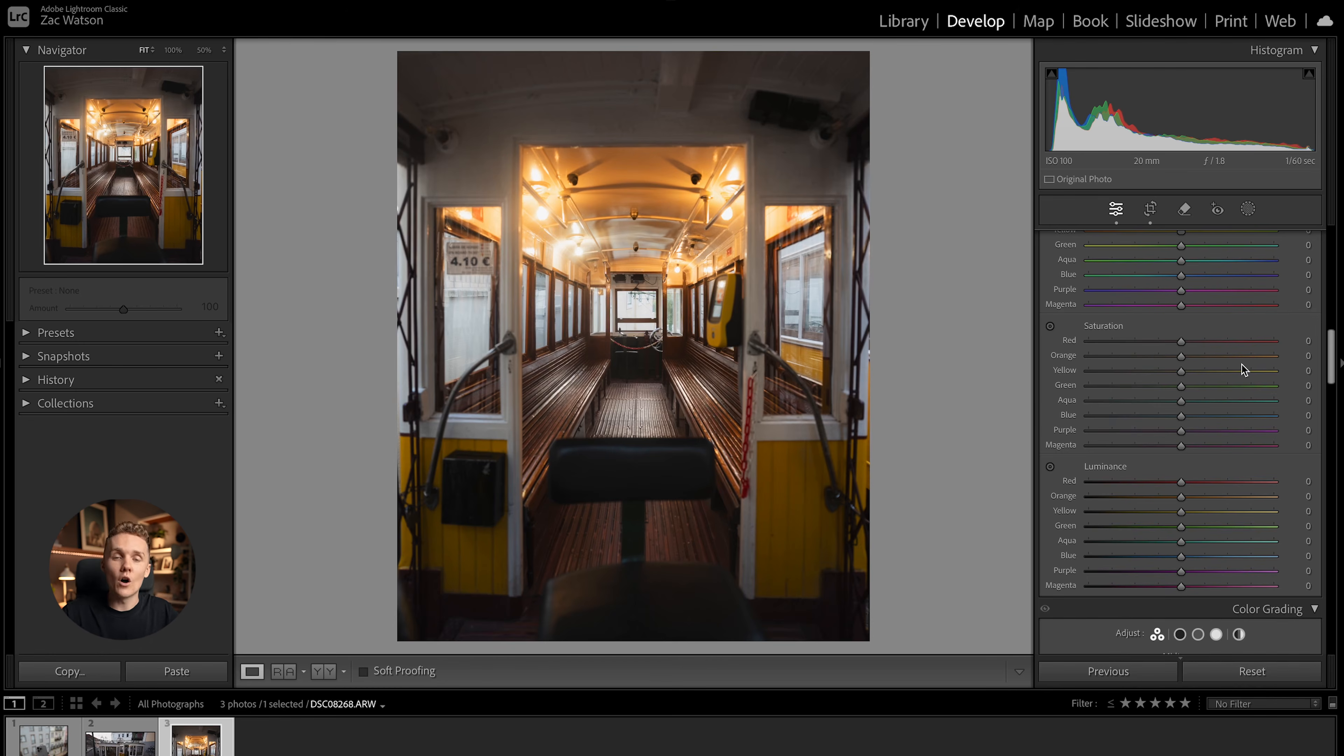
pyautogui.scroll(15, 1242, 364)
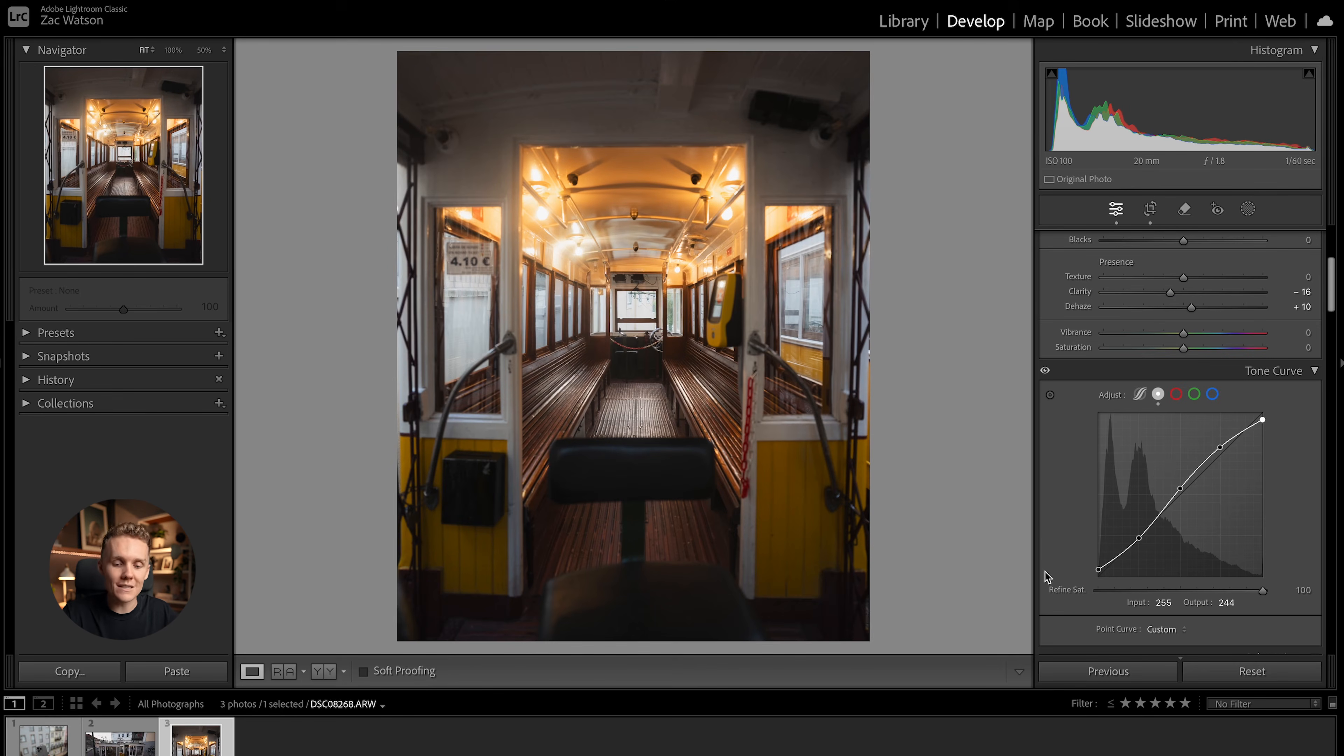
pyautogui.scroll(-10, 1045, 571)
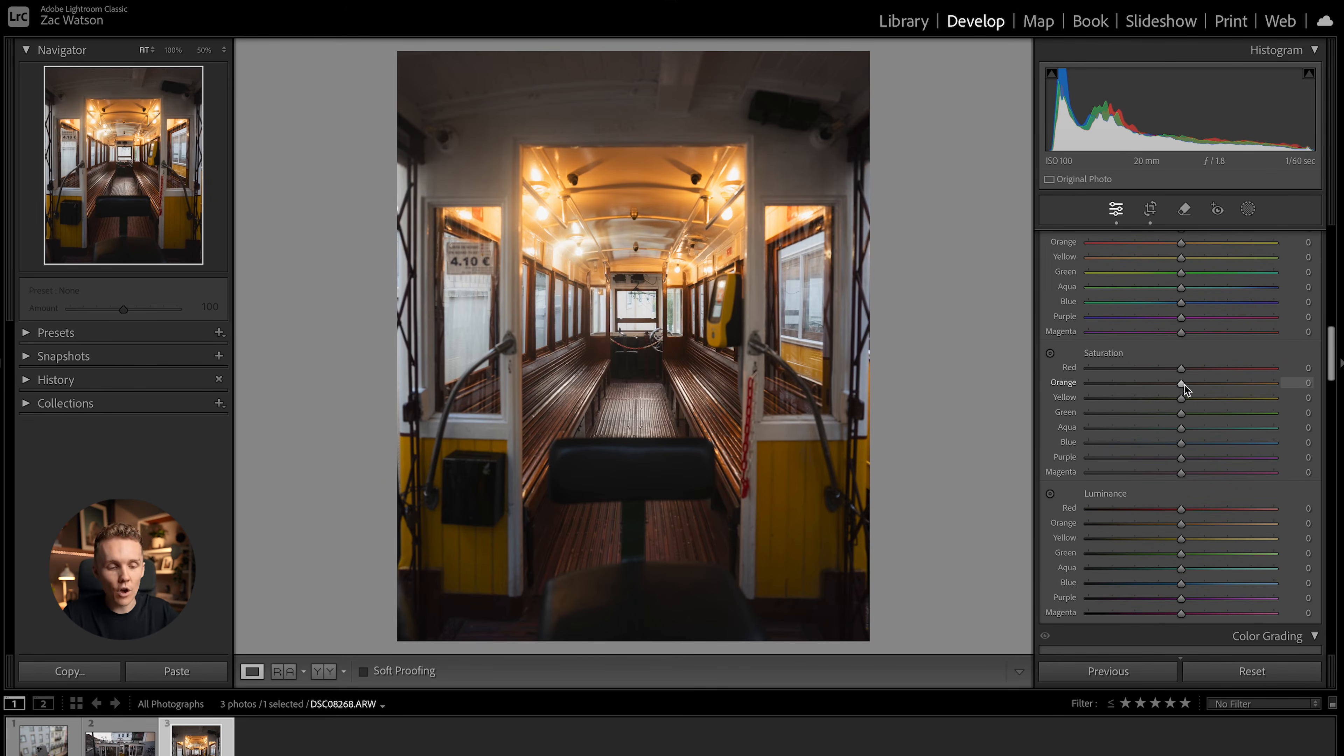
# Step: Try the orange saturation at +100 and reset it, and do the same with the orange luminance
pyautogui.moveTo(1183, 383); pyautogui.dragTo(1335, 383)
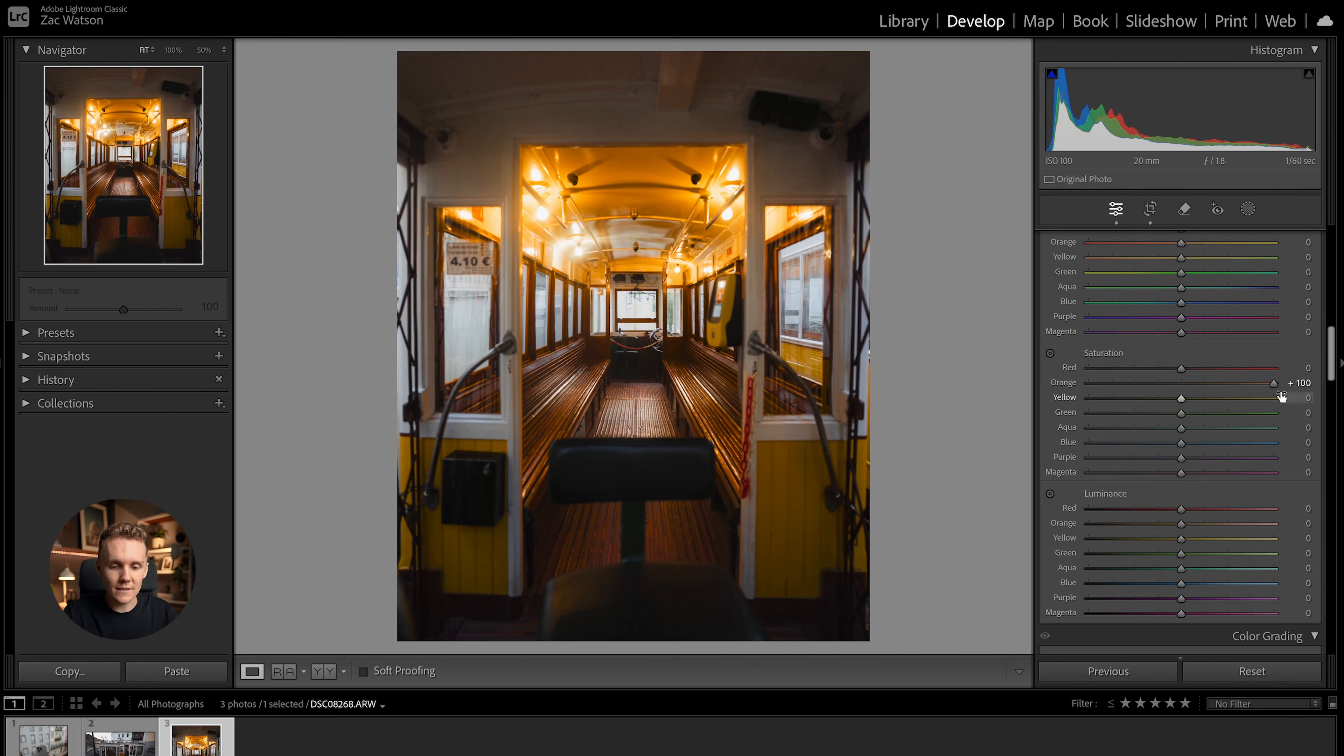
pyautogui.doubleClick(1275, 386)
pyautogui.scroll(1, 1275, 392)
pyautogui.scroll(-3, 1275, 390)
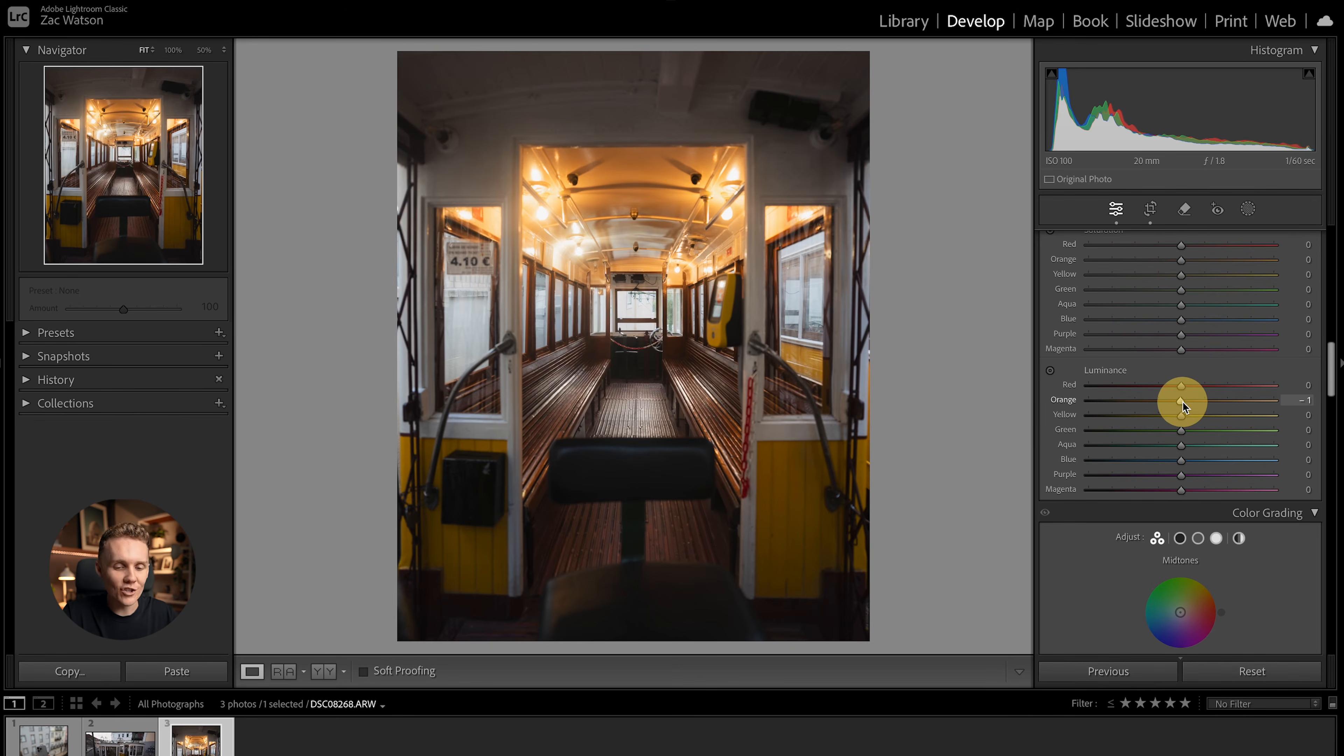
pyautogui.moveTo(1168, 407); pyautogui.dragTo(1301, 419)
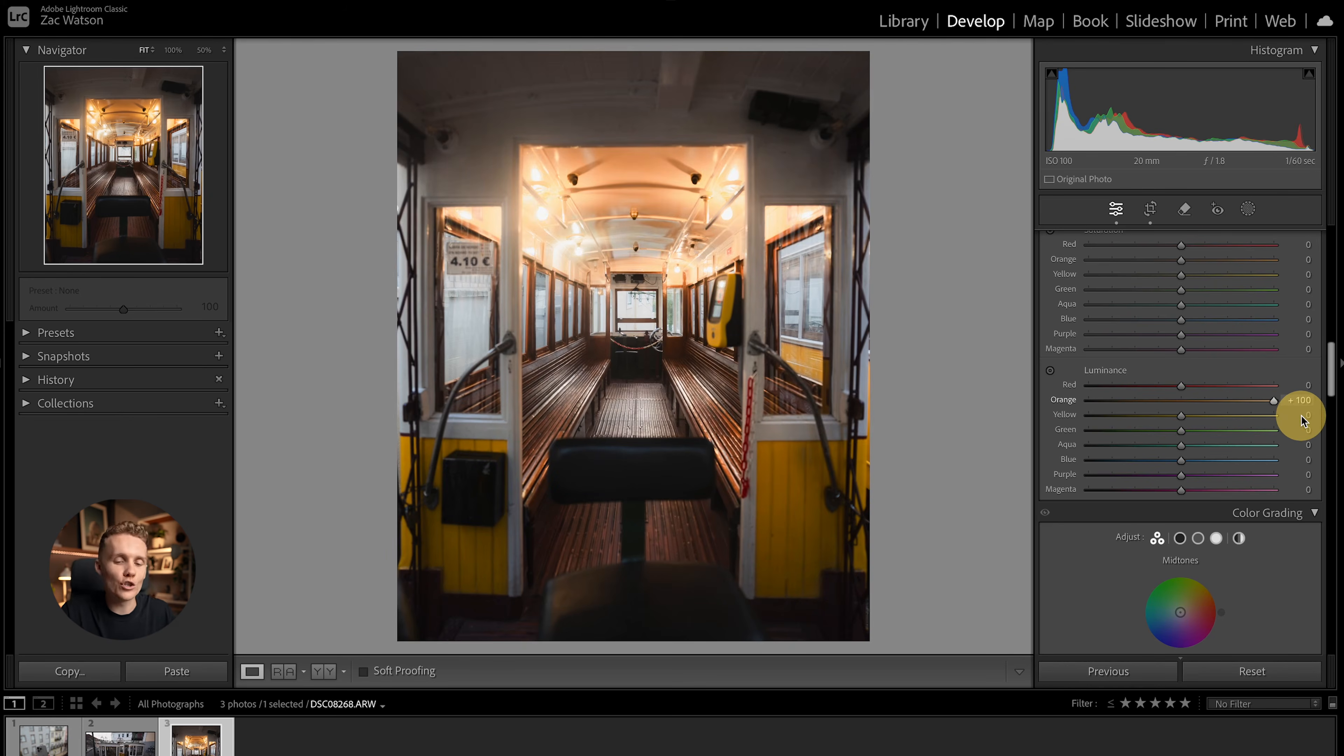
pyautogui.doubleClick(1273, 400)
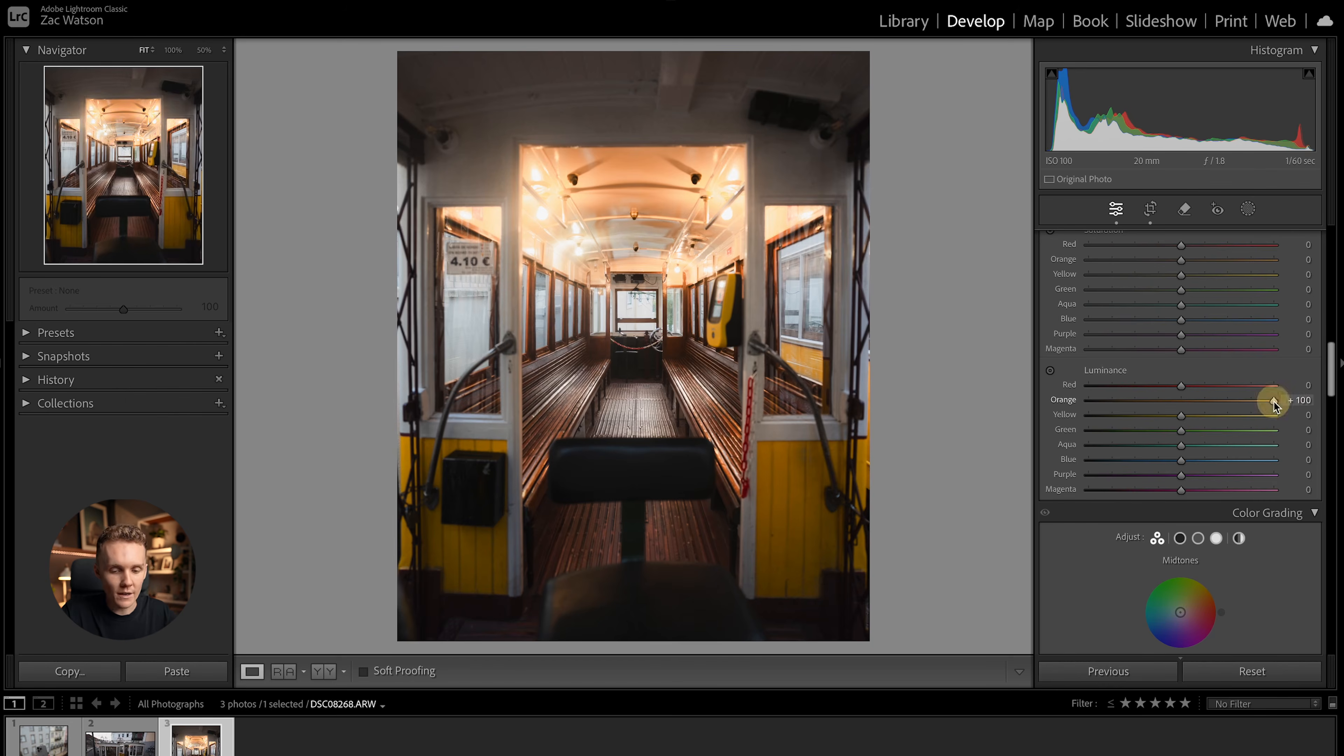
# Step: Shift the Color Mixer hues to yellow -11, green -68, aqua +17 and blue -10
pyautogui.scroll(5, 1123, 432)
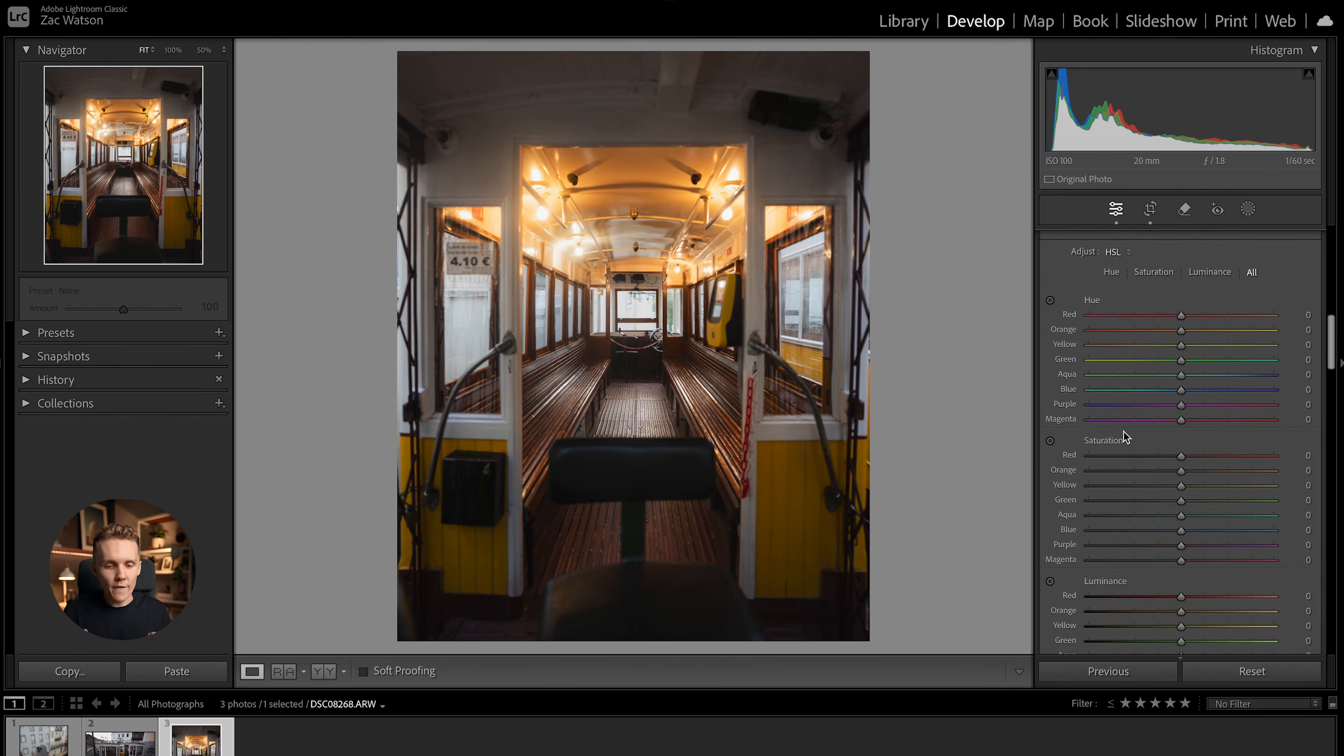
pyautogui.scroll(1, 1123, 437)
pyautogui.scroll(-1, 1185, 370)
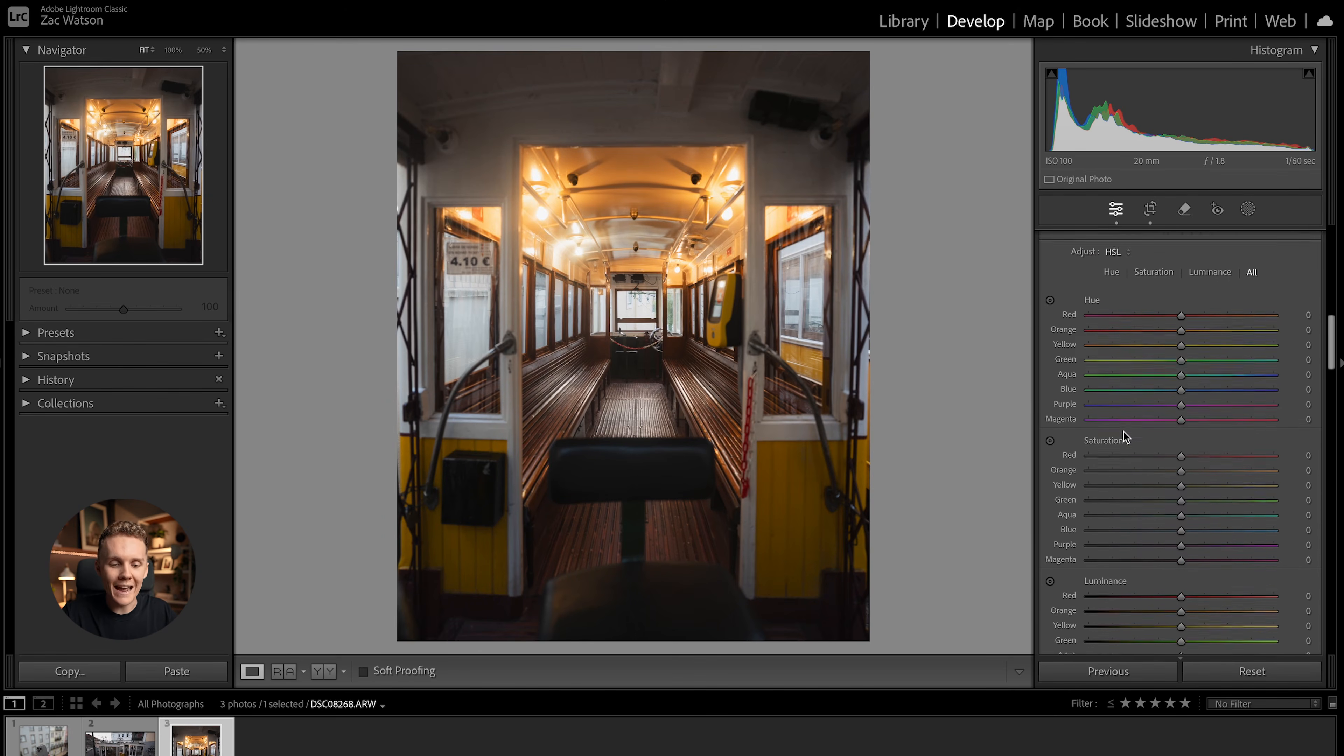
pyautogui.scroll(3, 1197, 498)
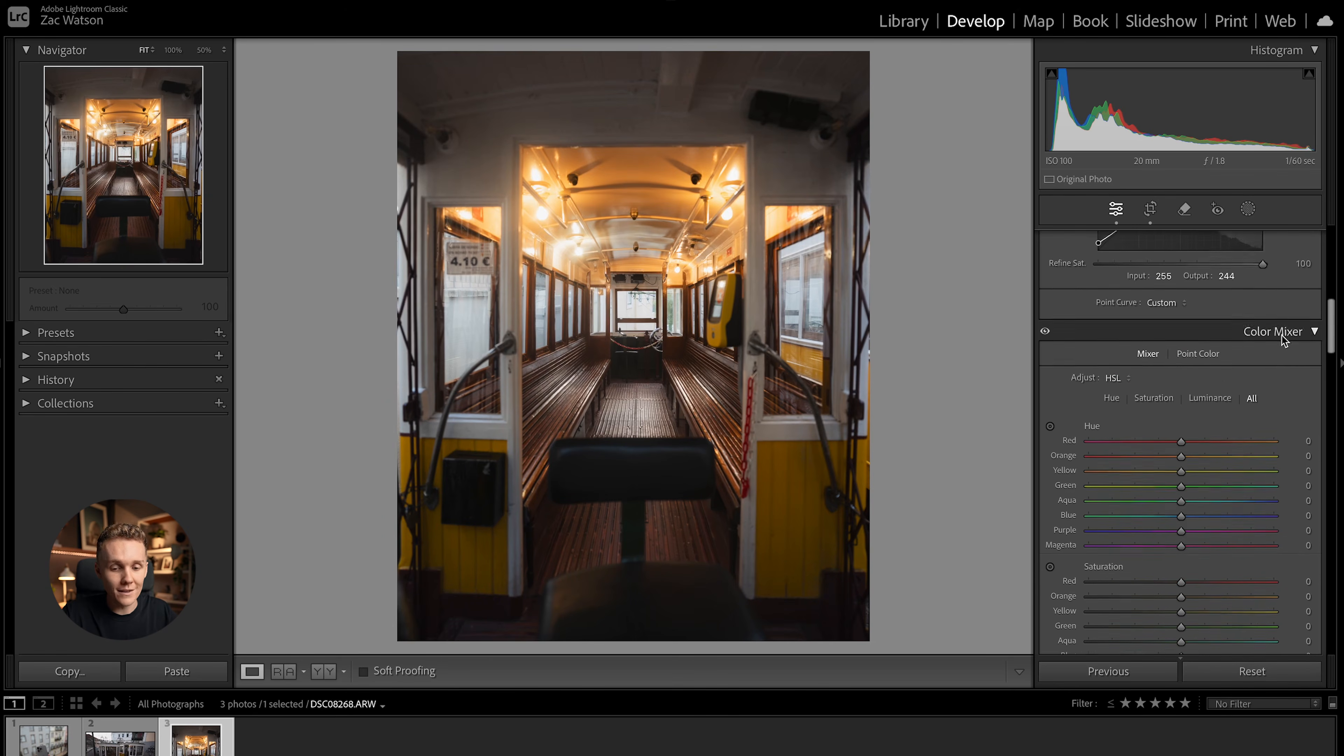
pyautogui.scroll(-3, 1249, 513)
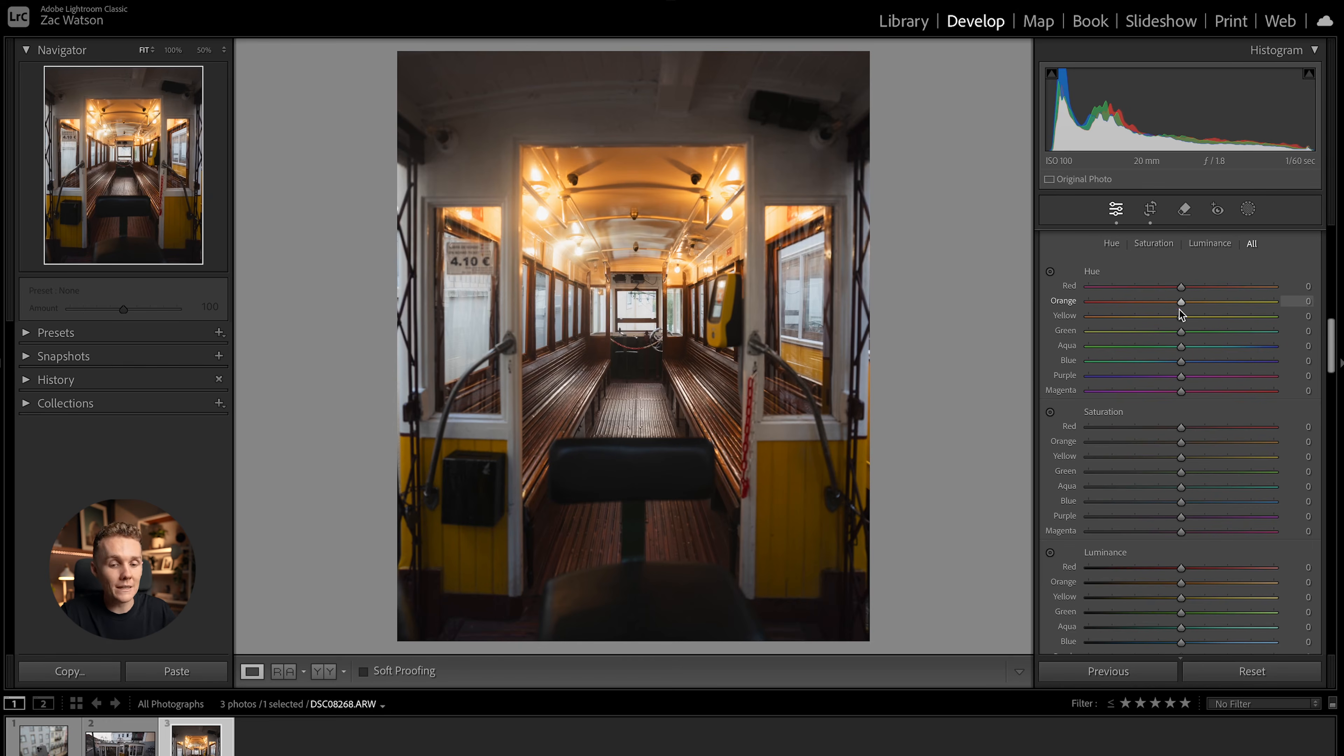
pyautogui.moveTo(1182, 316); pyautogui.dragTo(1172, 317)
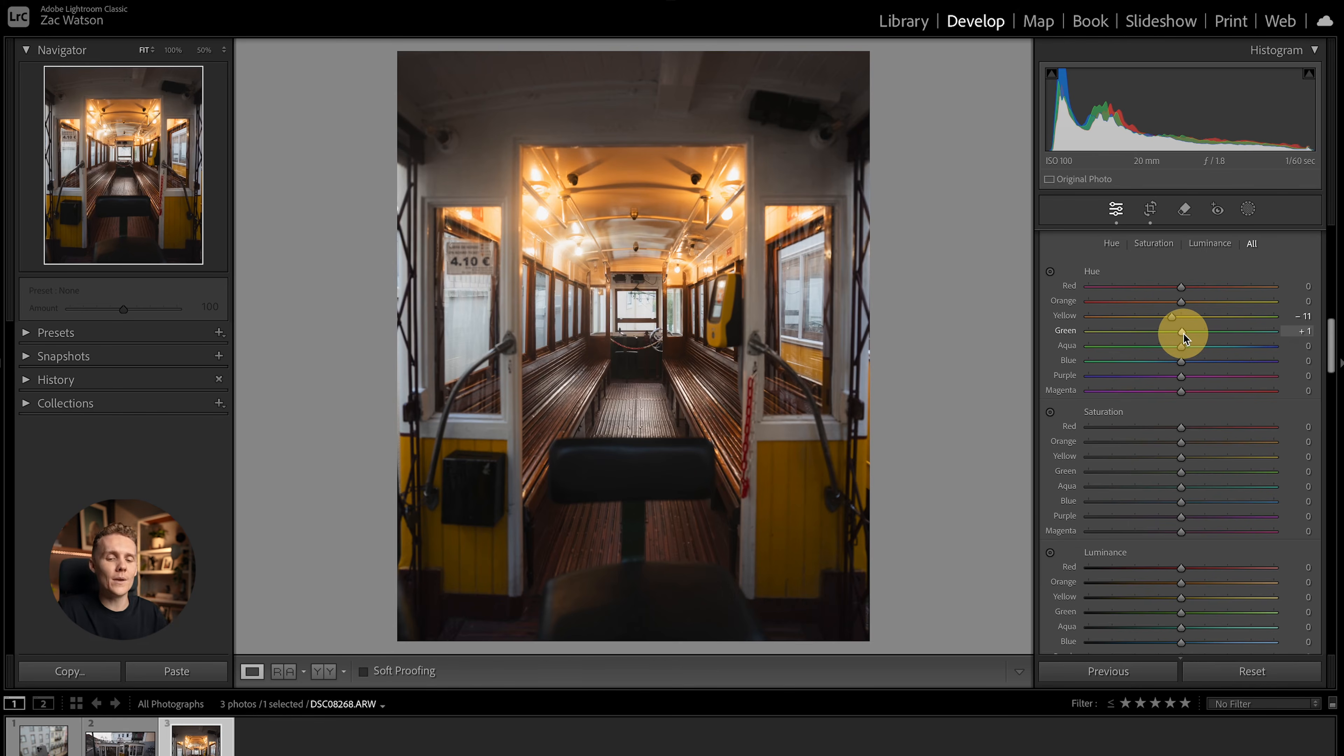
pyautogui.moveTo(1182, 333); pyautogui.dragTo(1109, 332)
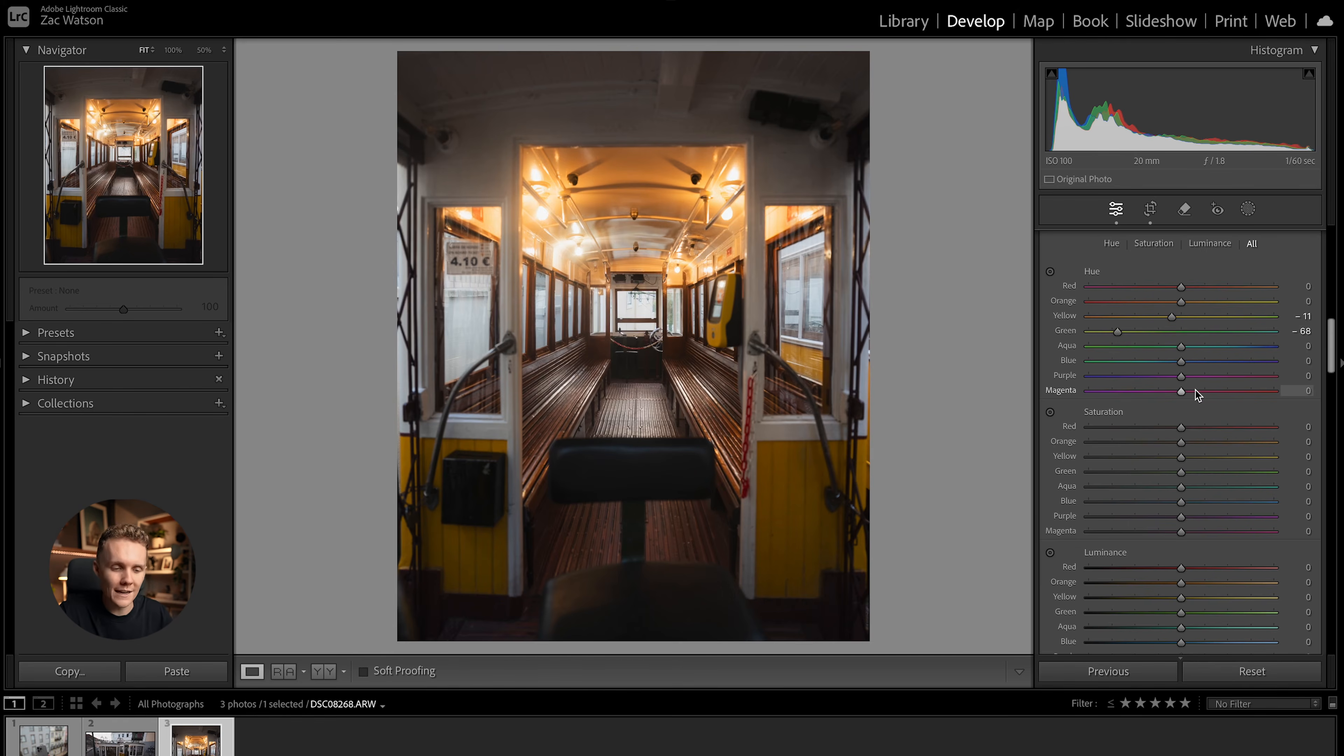
pyautogui.click(1182, 347)
pyautogui.moveTo(1183, 347); pyautogui.dragTo(1197, 348)
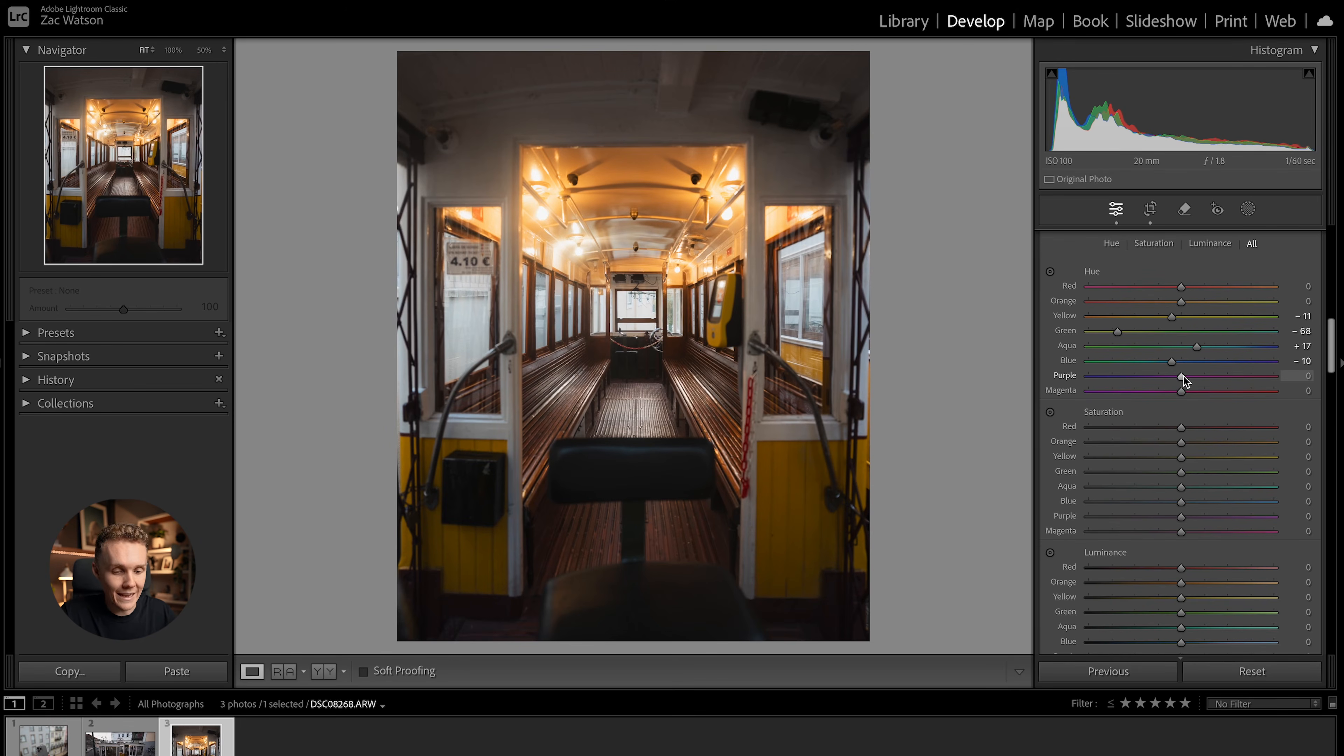
# Step: Reduce the red saturation to -60 and check the effect on the tram interior up close
pyautogui.scroll(-3, 1185, 404)
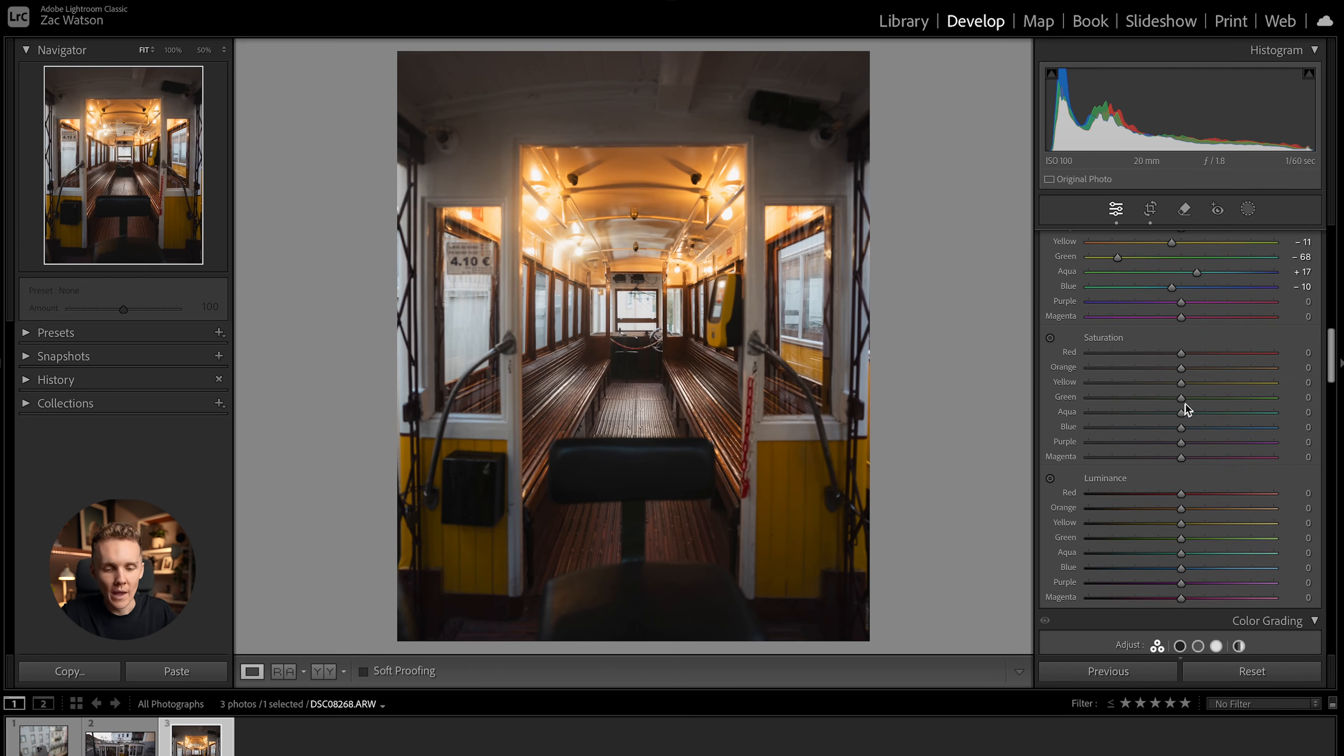
pyautogui.click(1182, 351)
pyautogui.moveTo(1182, 355); pyautogui.dragTo(1127, 354)
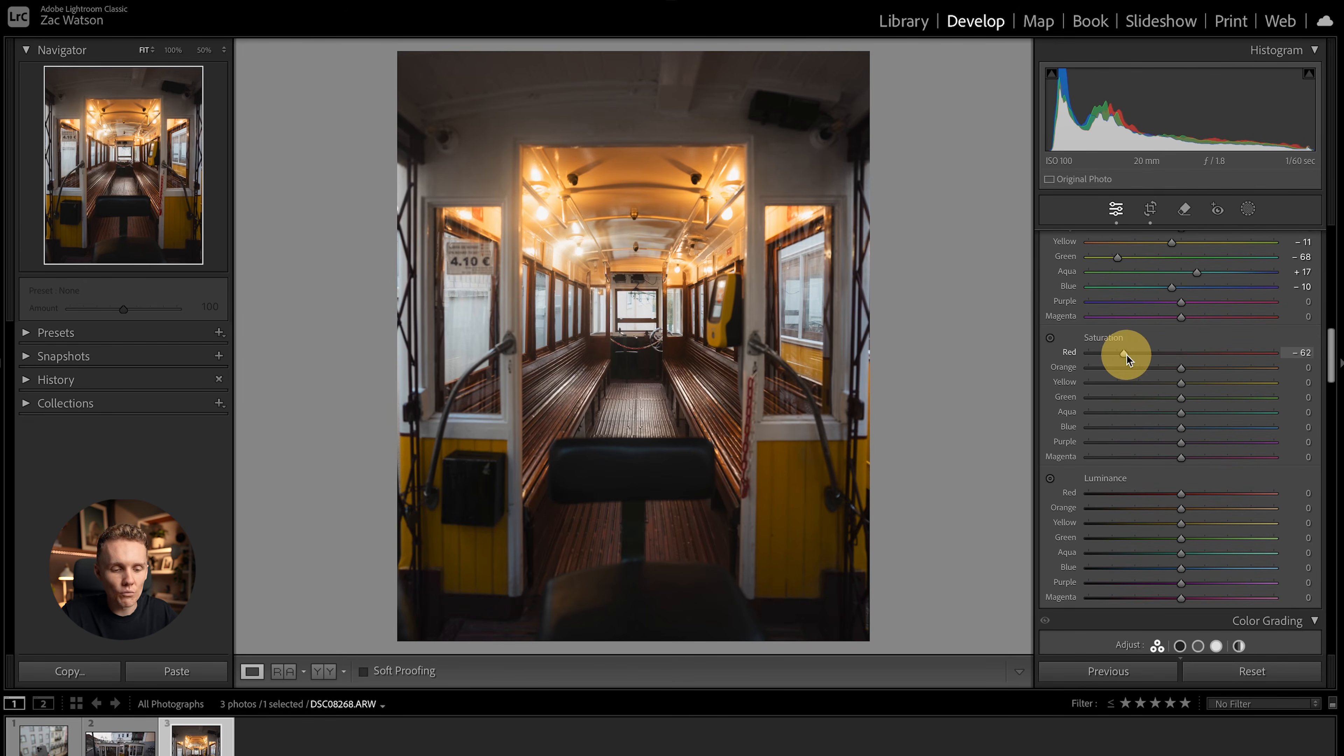
pyautogui.click(760, 412)
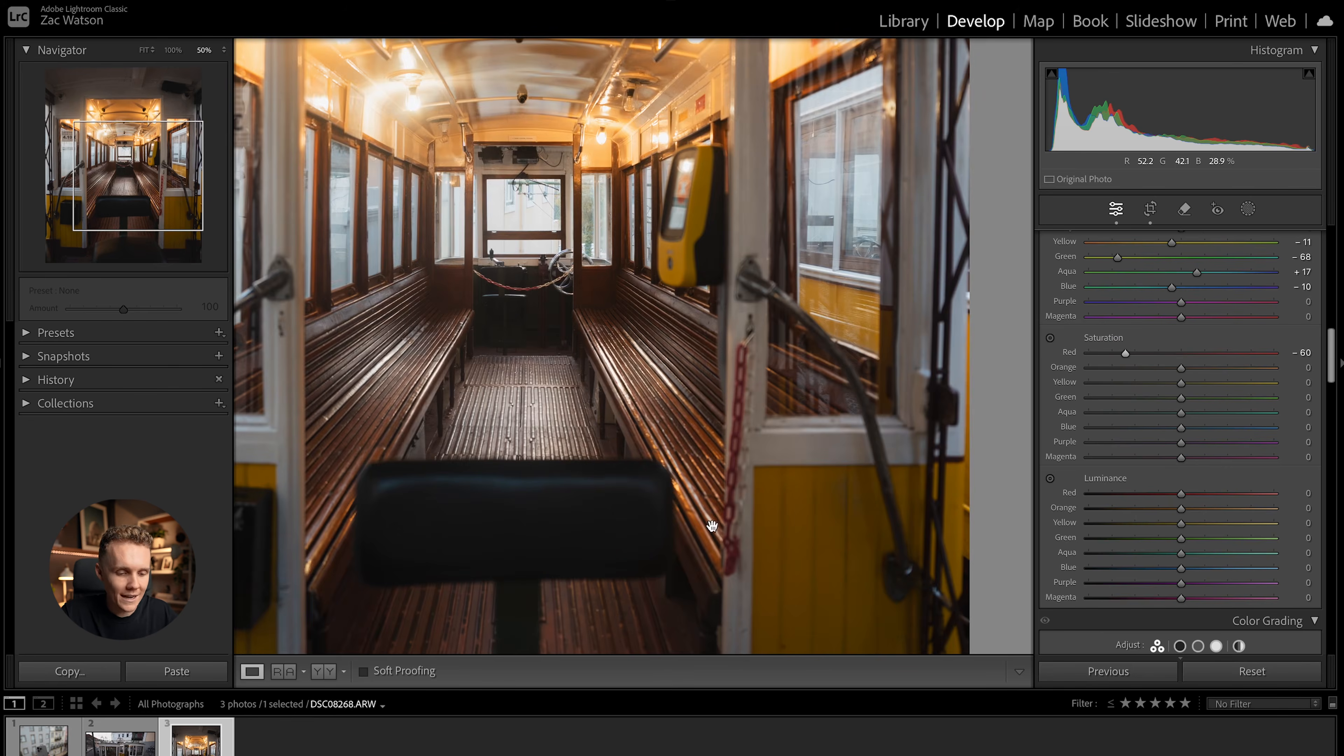
pyautogui.click(786, 412)
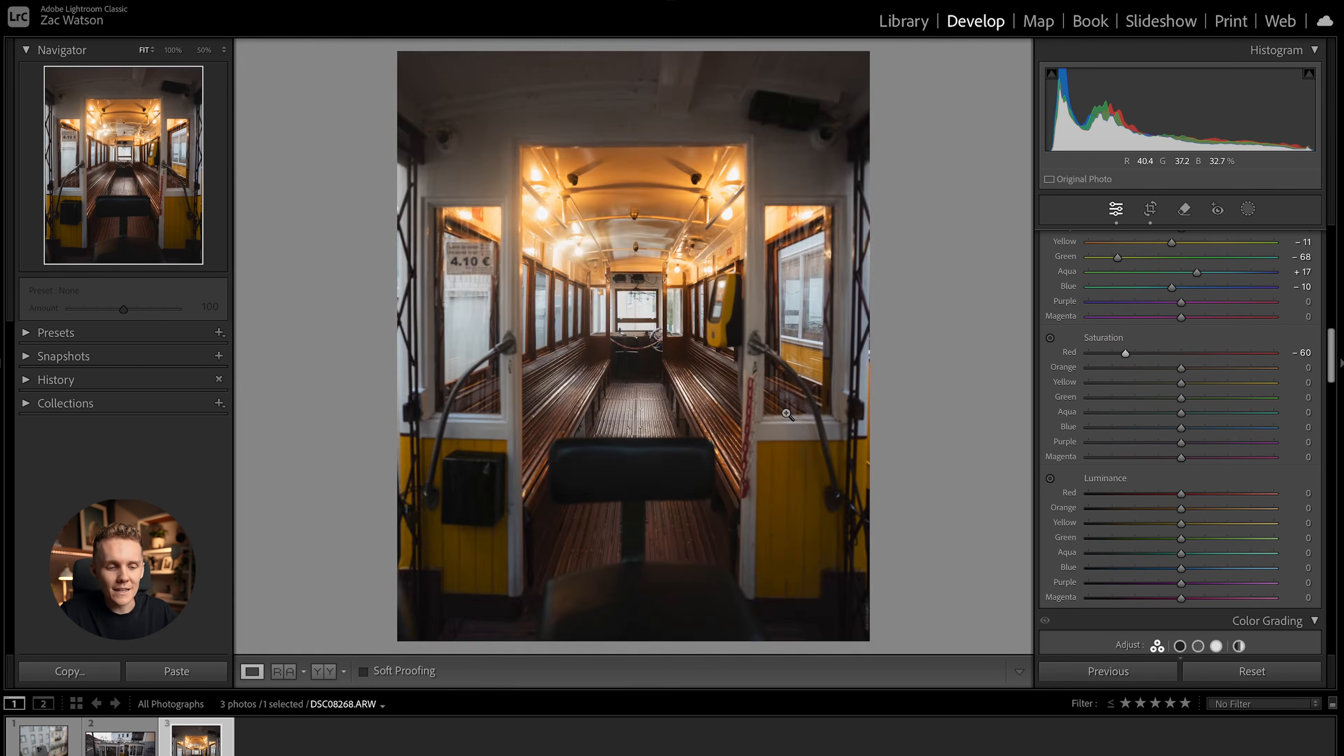
pyautogui.click(728, 290)
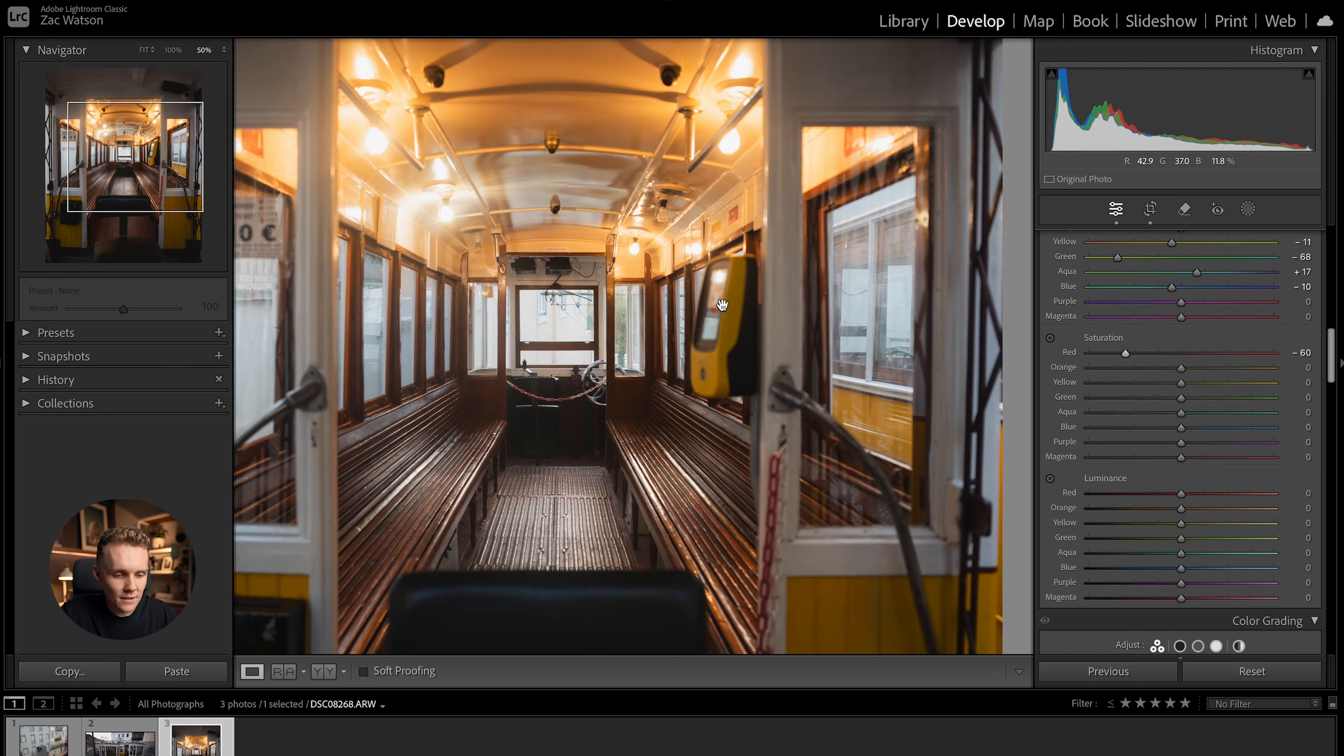
pyautogui.click(730, 295)
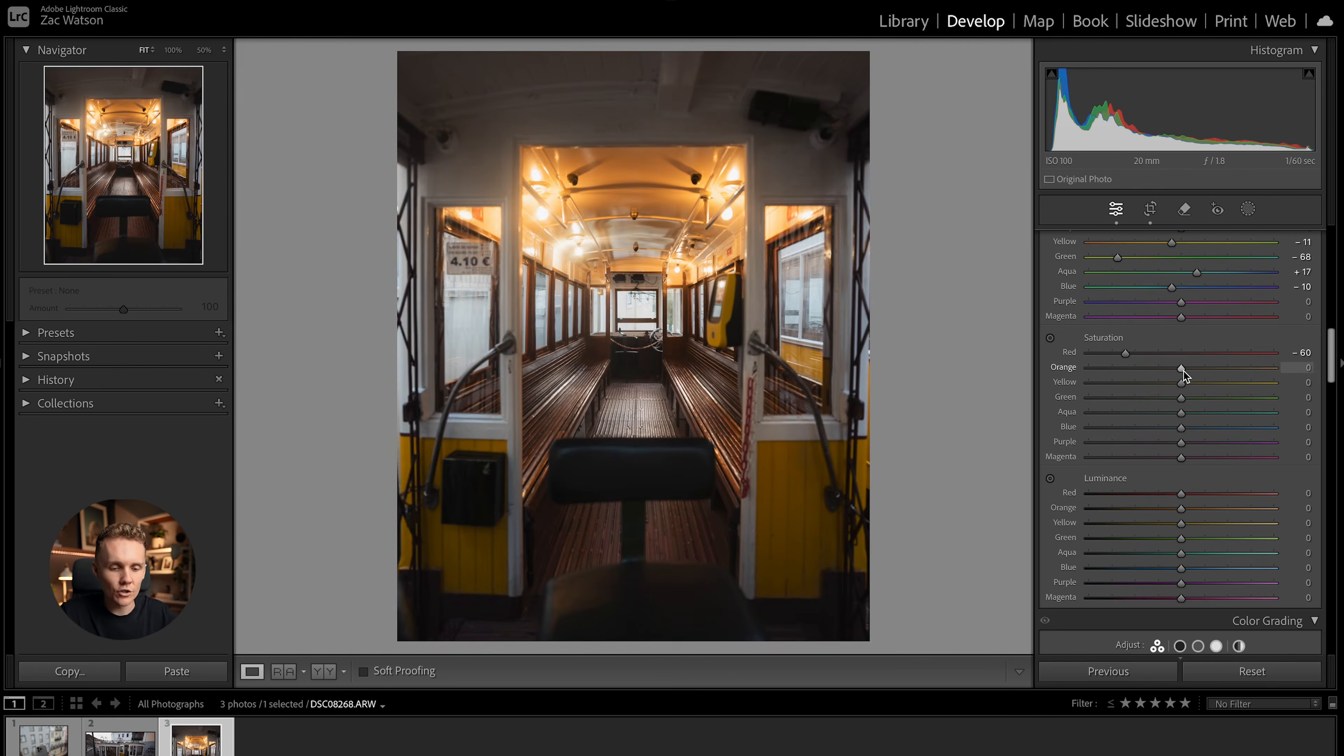
# Step: Lower the saturation of orange to -7, yellow -20, green -52, aqua -52, blue -48, purple -44 and magenta -47
pyautogui.moveTo(1183, 370); pyautogui.dragTo(1160, 385)
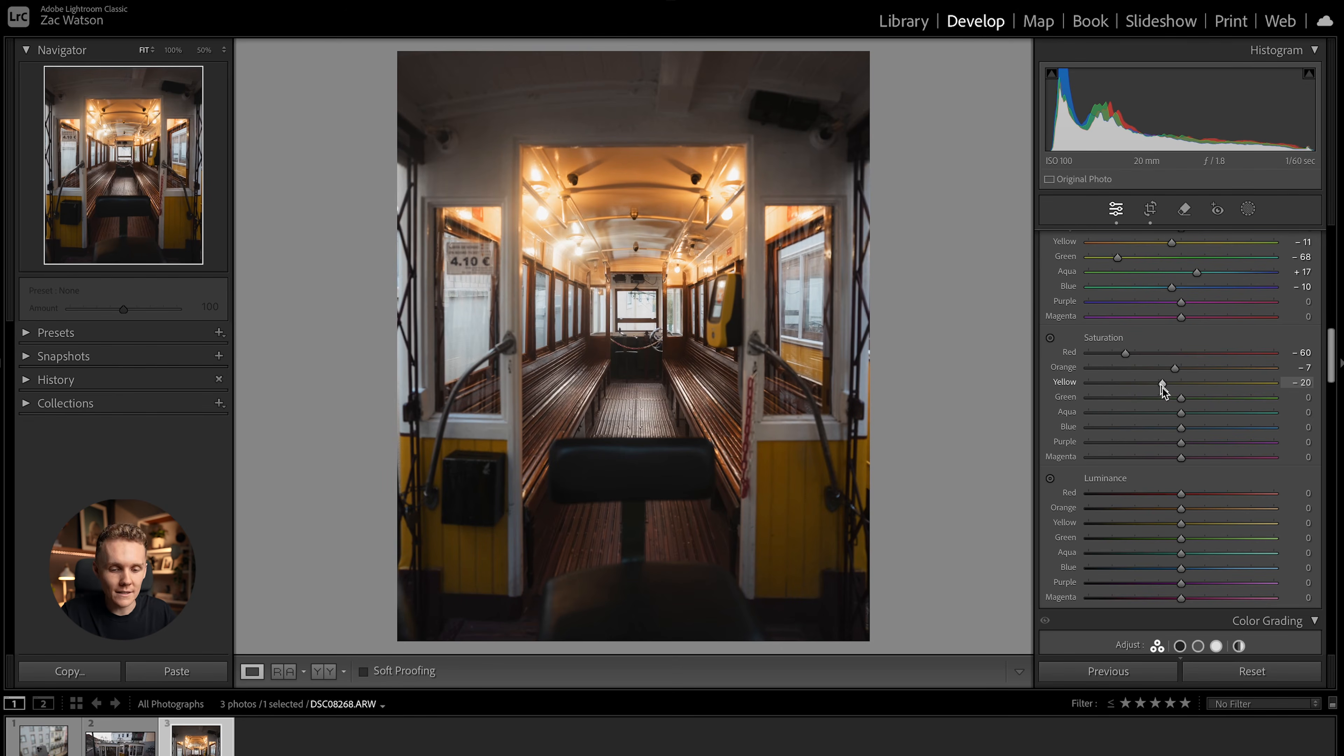
pyautogui.moveTo(1180, 398); pyautogui.dragTo(1137, 428)
pyautogui.click(1133, 412)
pyautogui.click(1136, 427)
pyautogui.click(1140, 442)
pyautogui.click(1138, 457)
# Step: Set the yellow luminance to -19 and compare the photo with and without the Color Mixer adjustments
pyautogui.scroll(-2, 1208, 486)
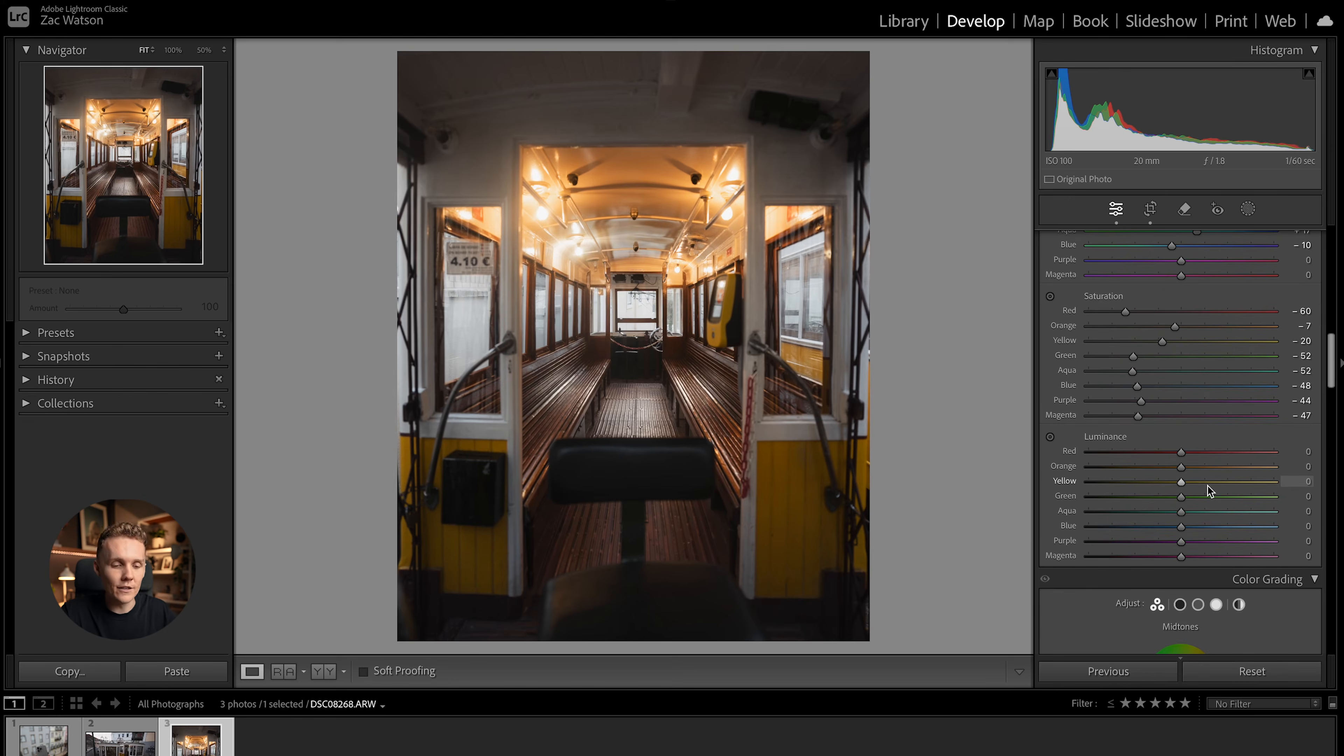
pyautogui.scroll(-5, 1208, 486)
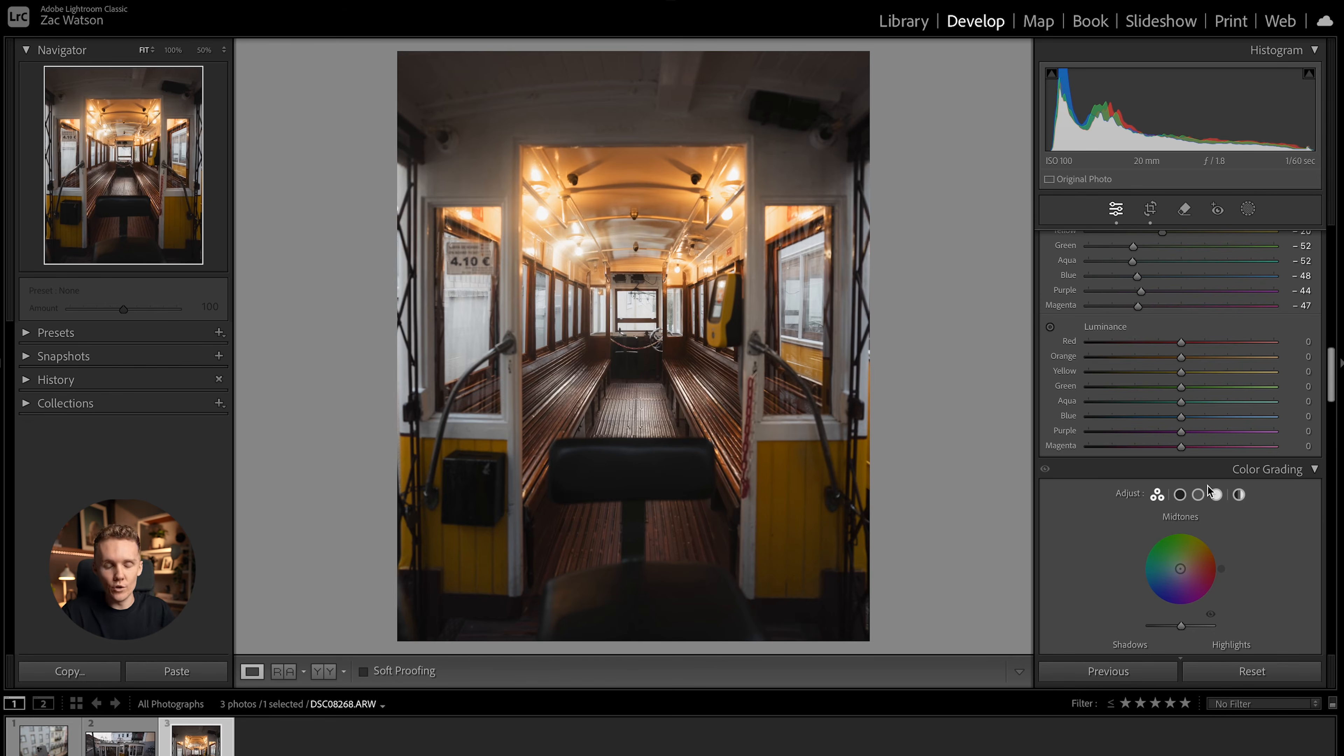
pyautogui.scroll(1, 1226, 402)
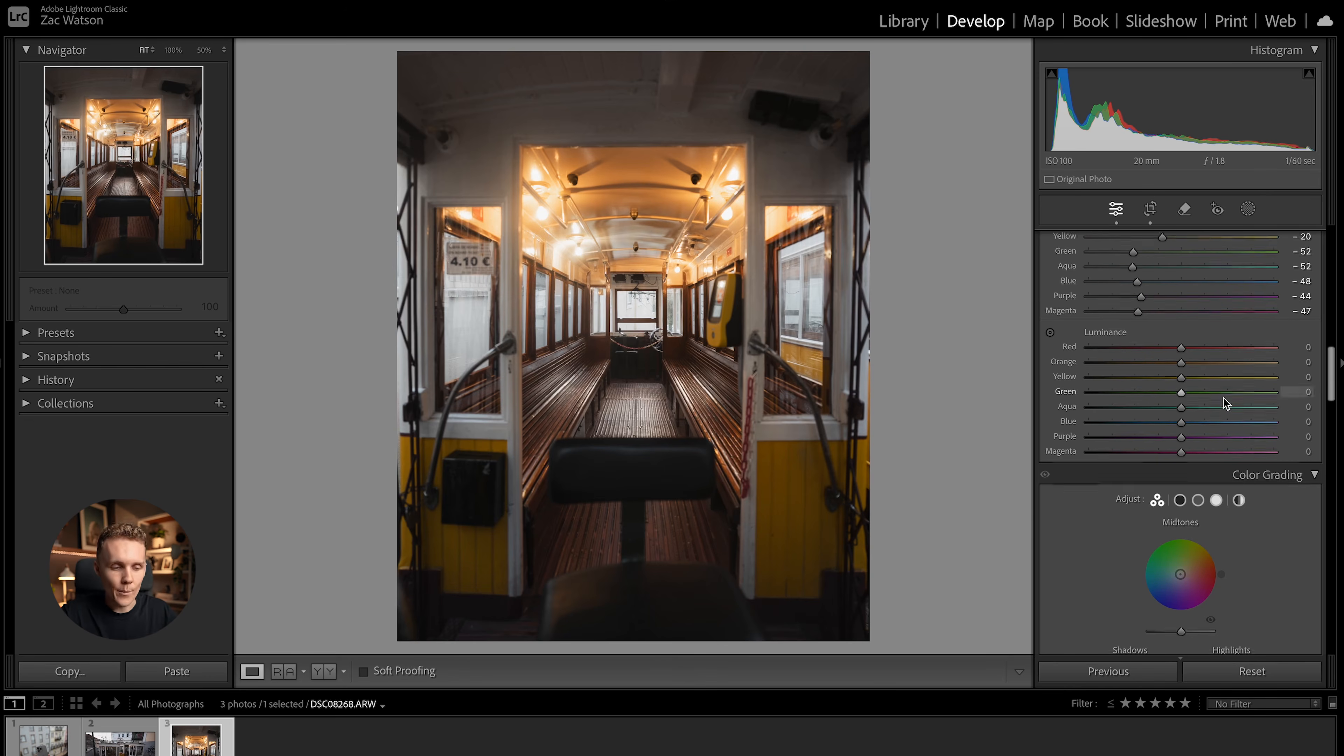
pyautogui.scroll(3, 1227, 403)
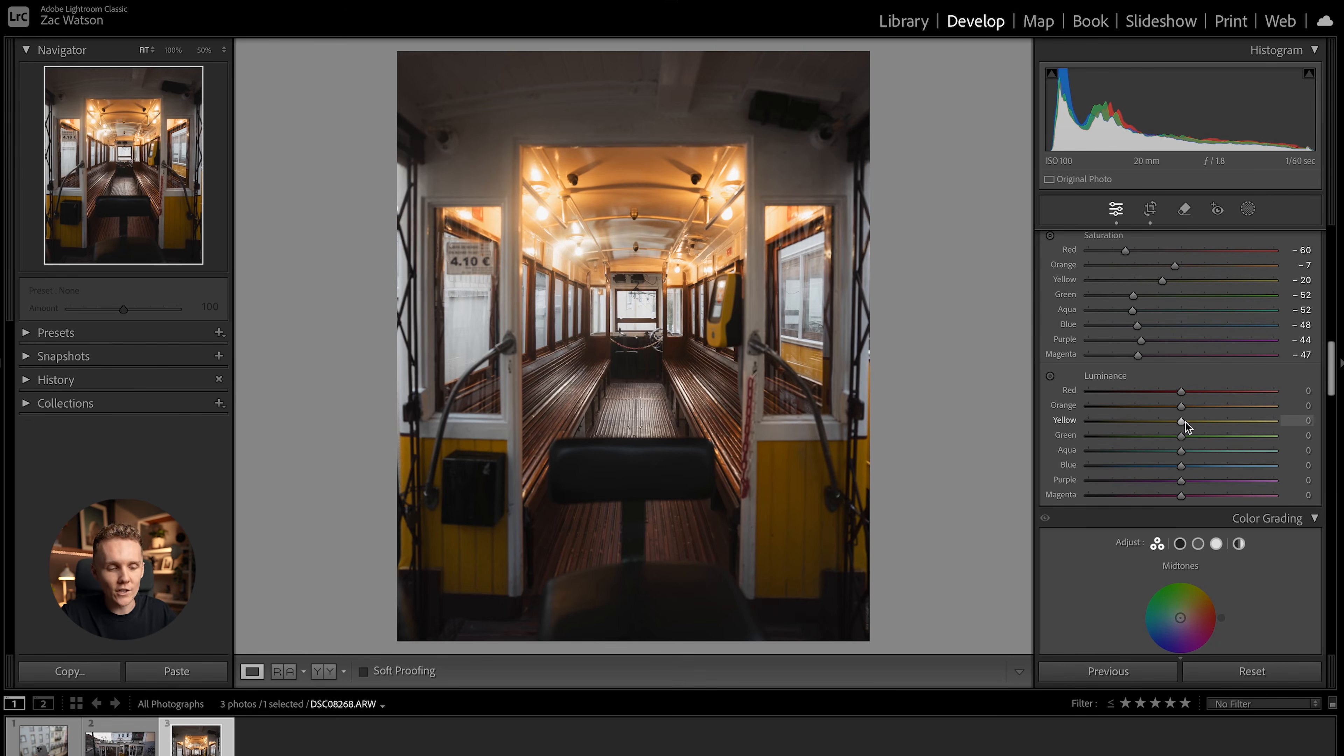
pyautogui.moveTo(1184, 420)
pyautogui.mouseDown()
pyautogui.moveTo(1131, 423)
pyautogui.moveTo(1168, 424)
pyautogui.mouseUp()
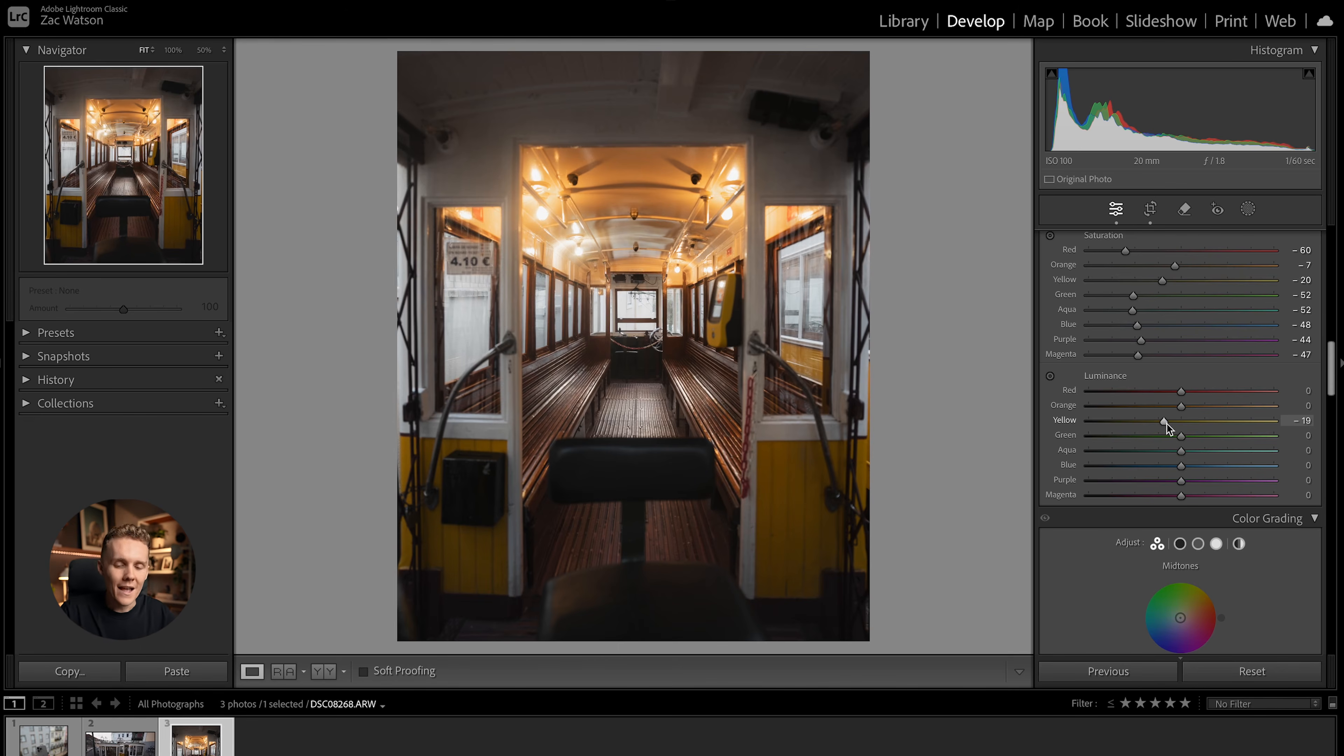
pyautogui.scroll(5, 1074, 292)
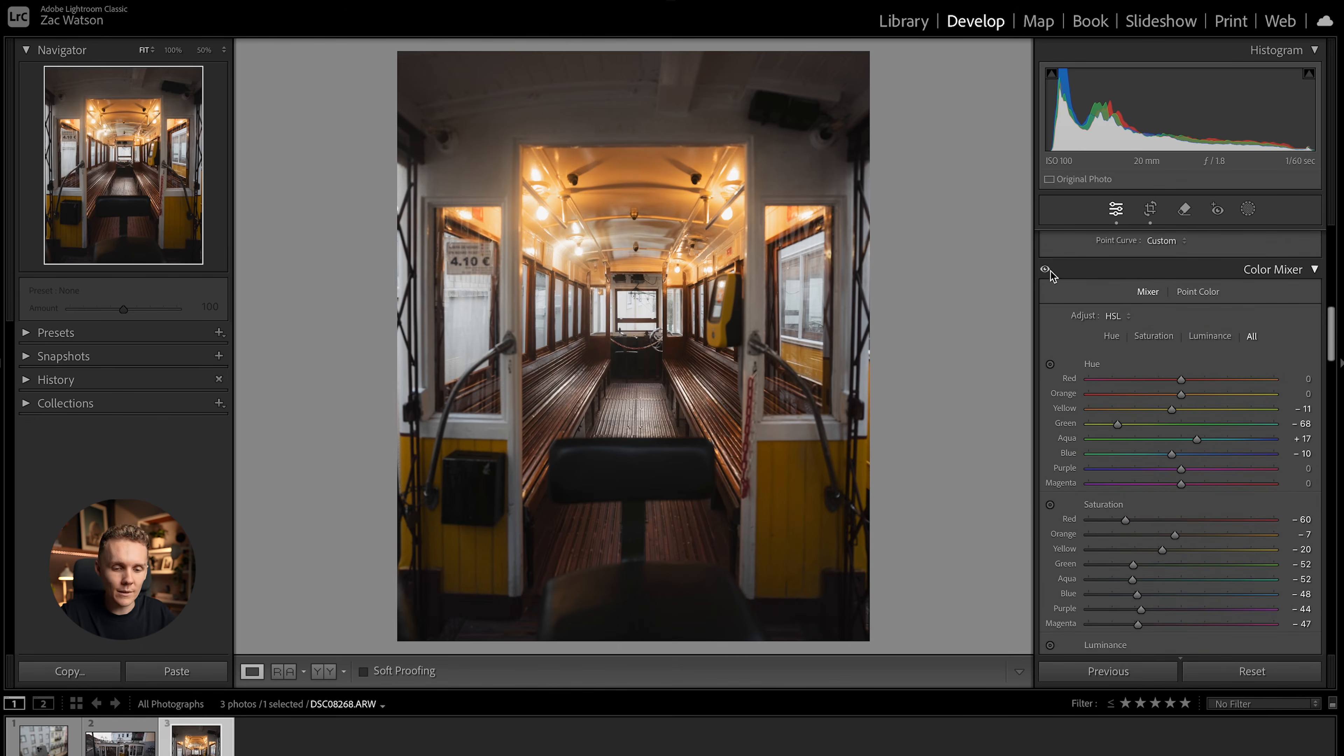
pyautogui.click(1044, 270)
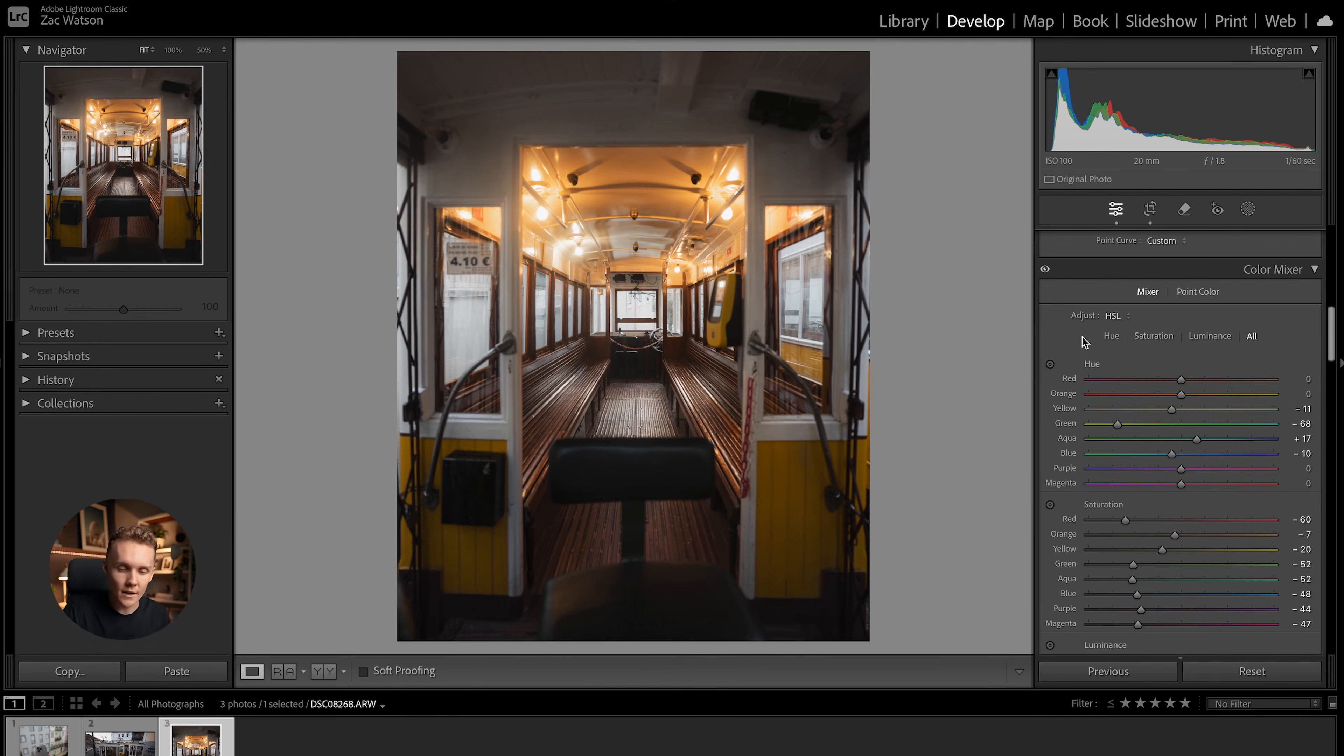
# Step: Look through the Color Grading views for shadows, midtones, highlights and global, and return to the three-wheel view
pyautogui.scroll(-10, 1089, 366)
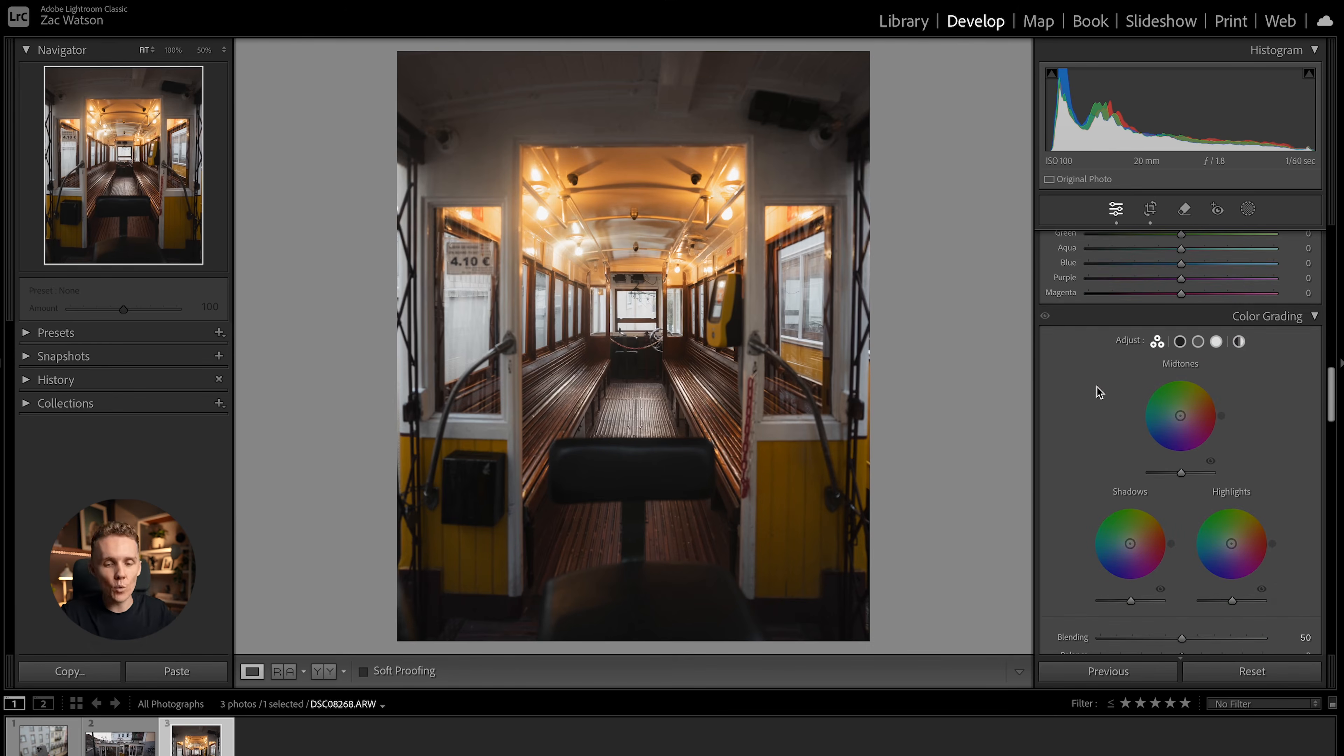
pyautogui.scroll(-2, 1106, 396)
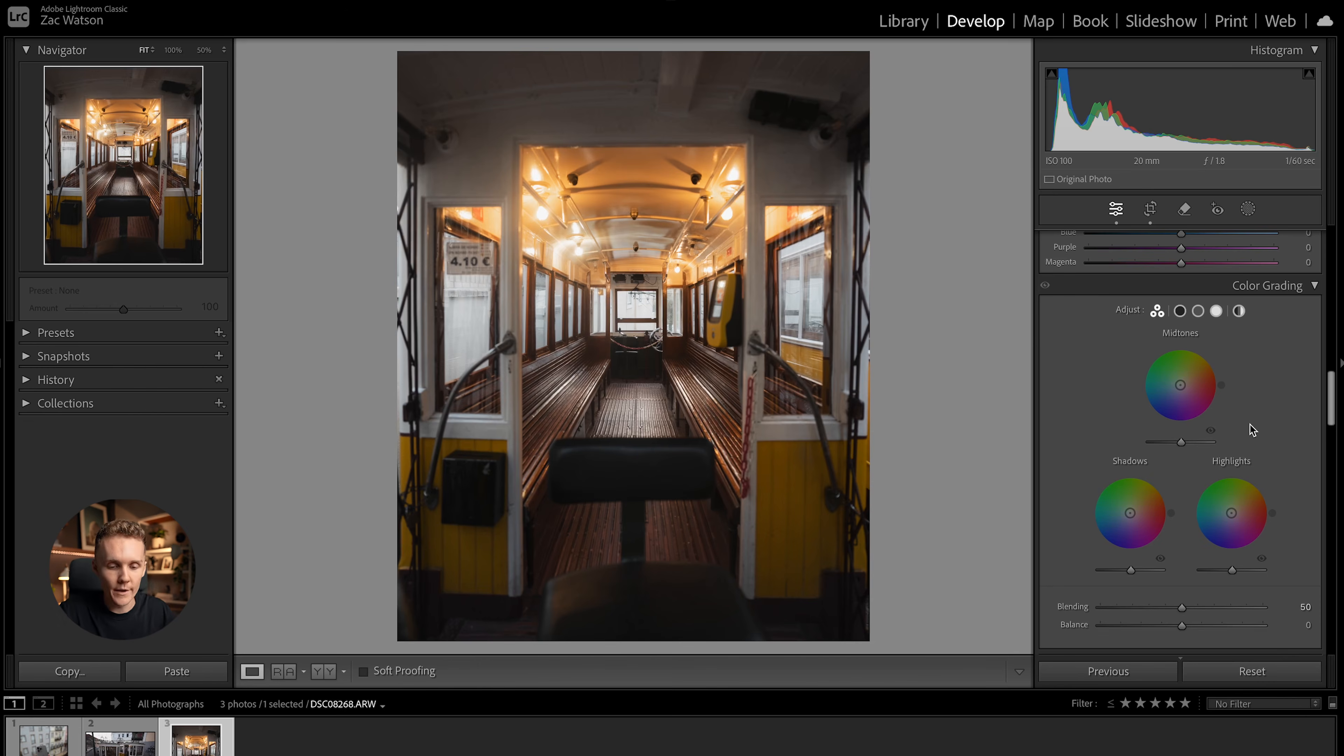
pyautogui.click(1179, 311)
pyautogui.click(1196, 311)
pyautogui.click(1215, 312)
pyautogui.click(1240, 312)
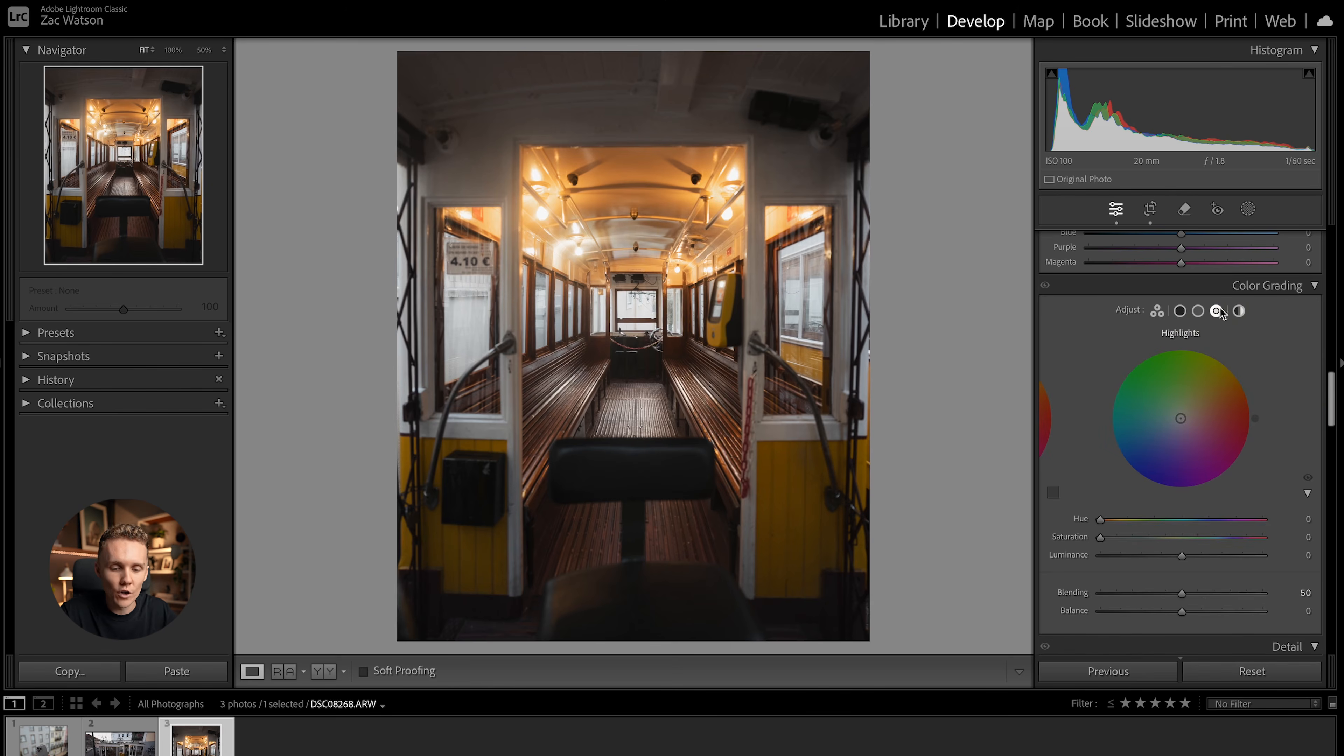
pyautogui.click(1179, 311)
pyautogui.click(1200, 311)
pyautogui.click(1215, 311)
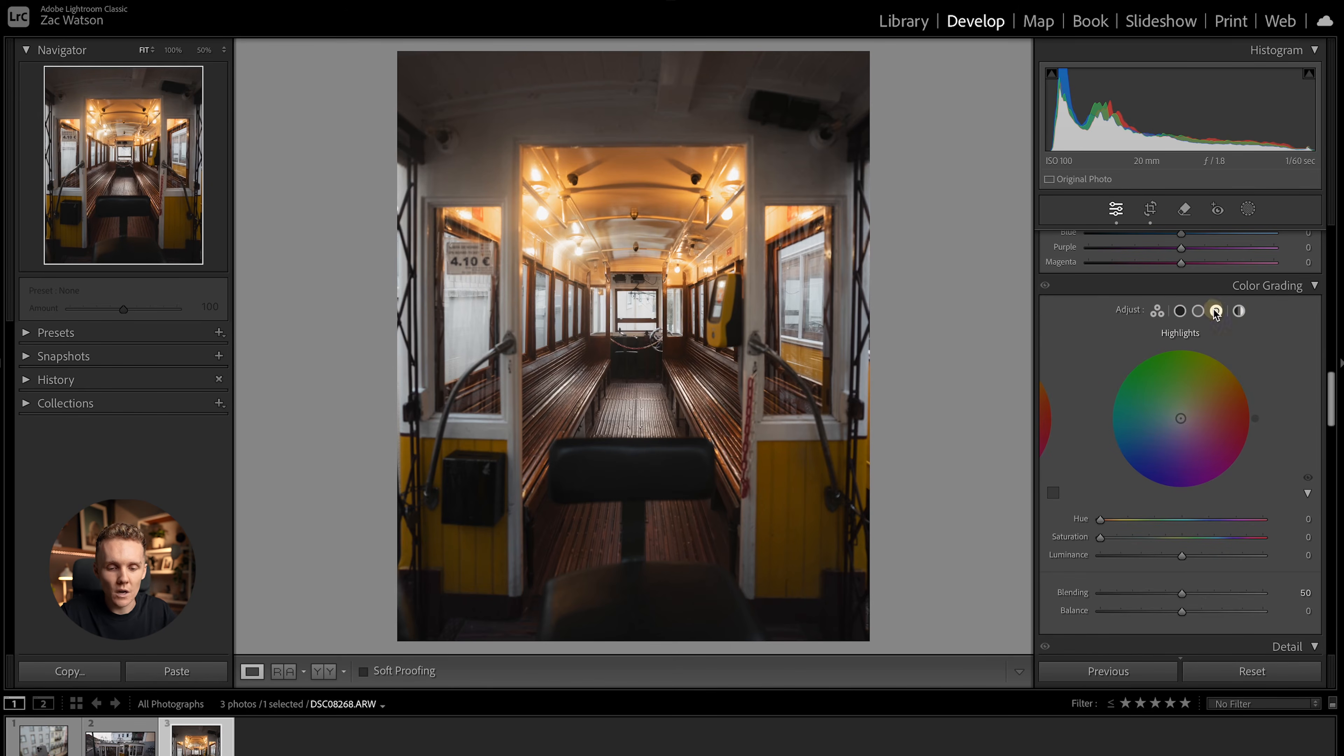
pyautogui.click(1238, 312)
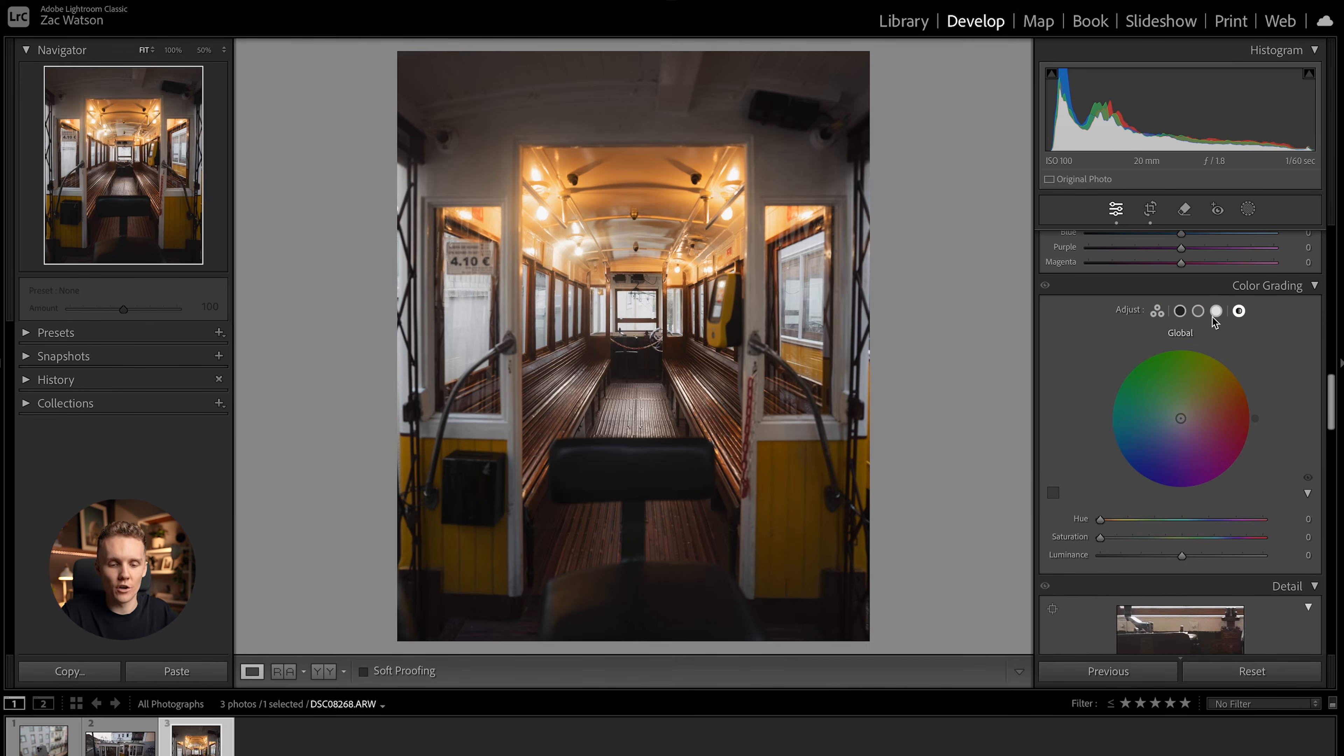
pyautogui.click(1157, 311)
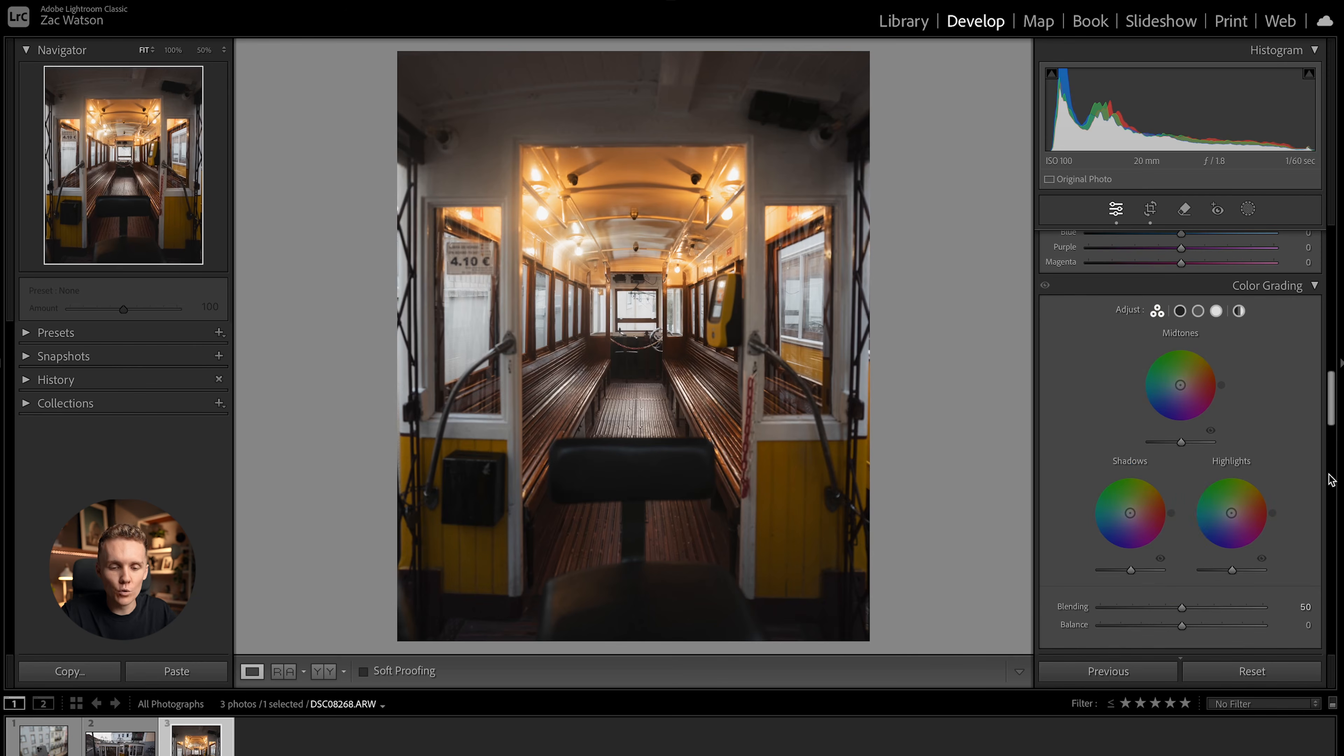
# Step: Tint the shadows towards a moderate teal-blue with Color Grading
pyautogui.scroll(-1, 1238, 503)
pyautogui.scroll(2, 1173, 361)
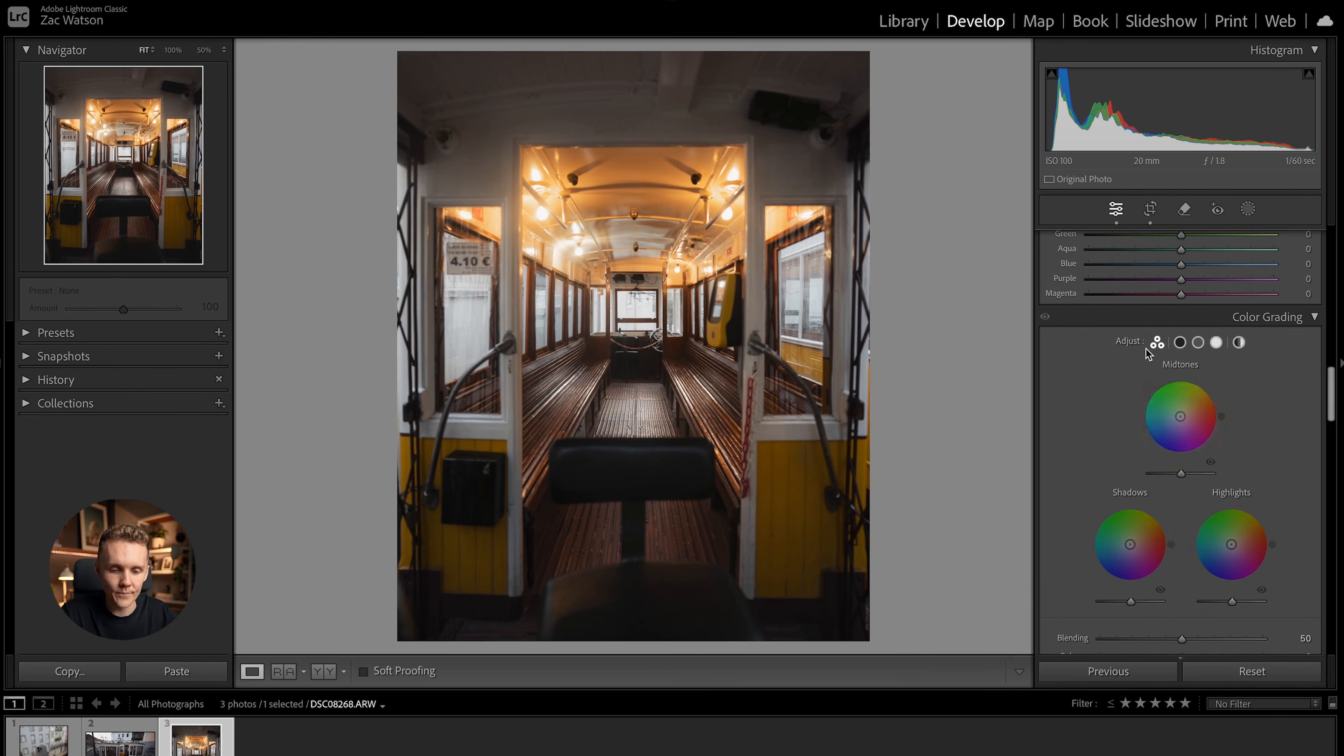
pyautogui.scroll(-2, 1181, 546)
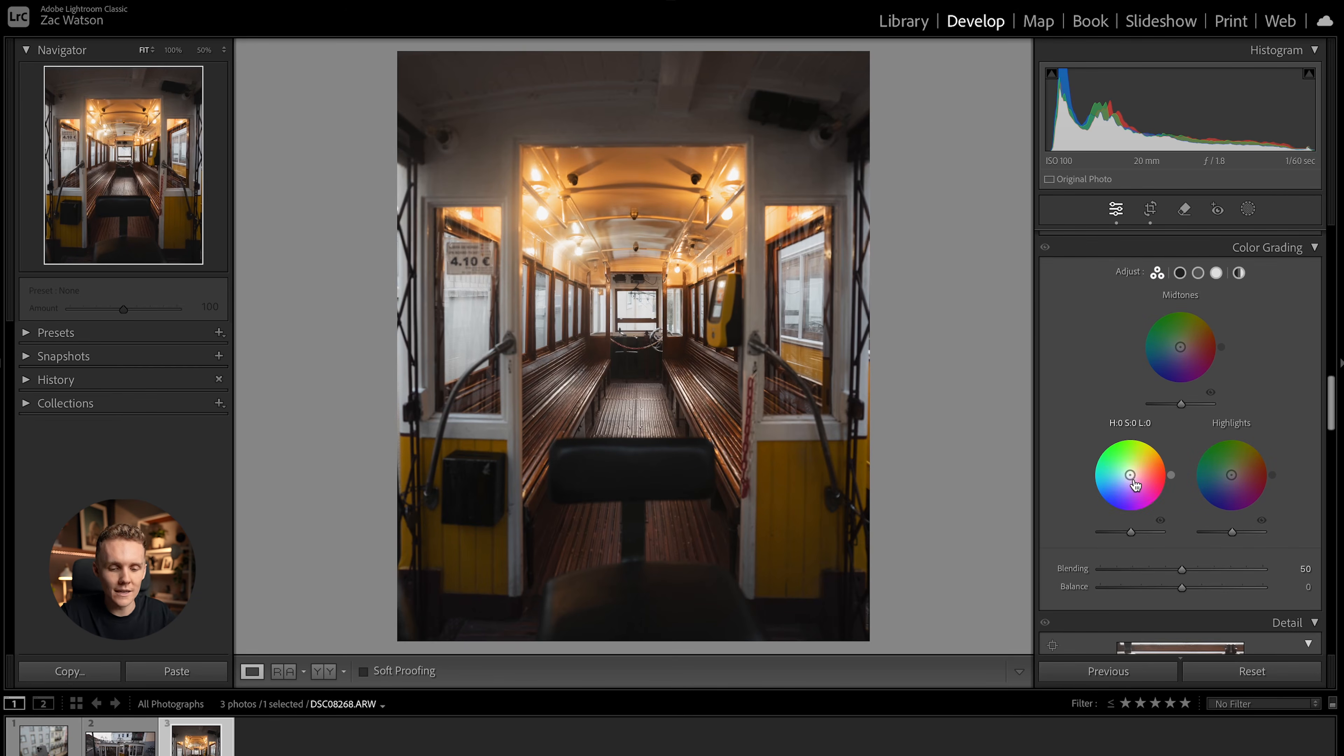
pyautogui.moveTo(1132, 479); pyautogui.dragTo(1119, 480)
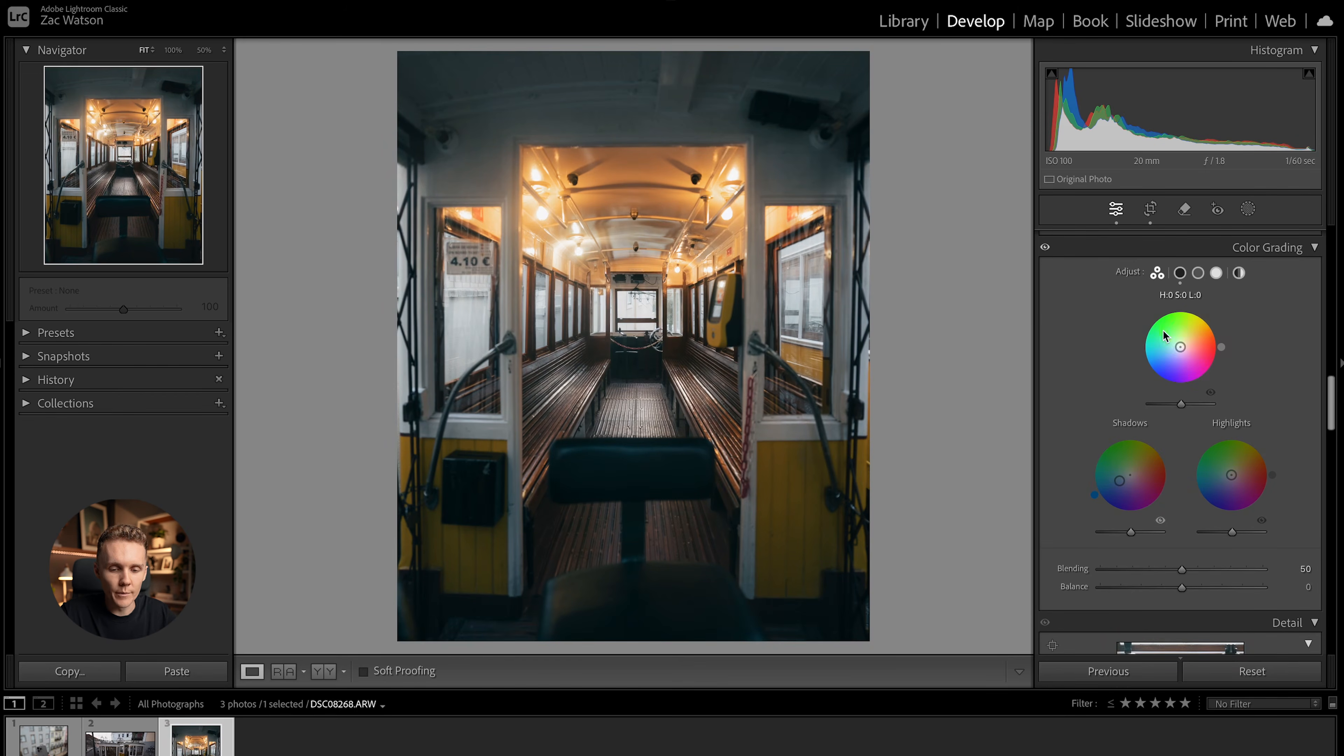
# Step: Tint the midtones towards warm orange and set the highlights to hue 27 with saturation 27
pyautogui.moveTo(1179, 347); pyautogui.dragTo(1173, 344)
pyautogui.moveTo(1196, 309); pyautogui.dragTo(1219, 319)
pyautogui.moveTo(1231, 474); pyautogui.dragTo(1269, 461)
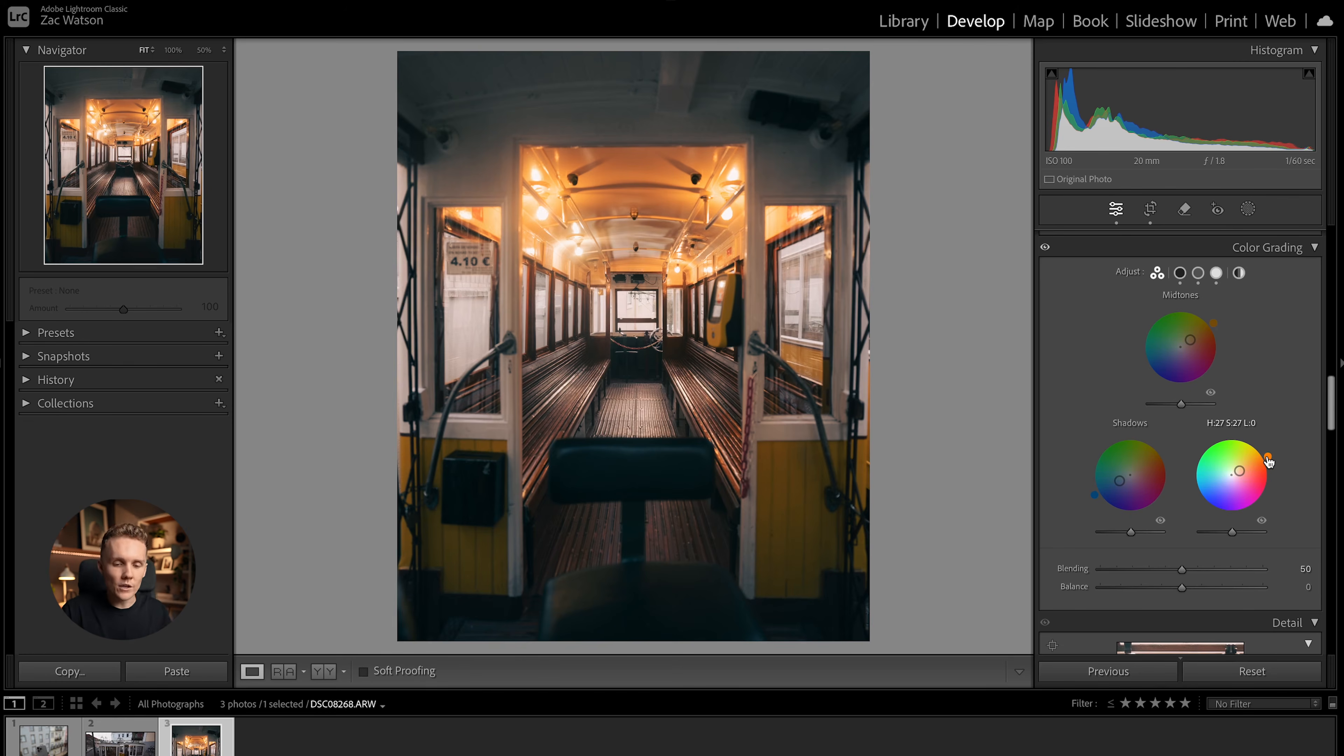
# Step: Compare the photo with and without Color Grading and set the shadows saturation to 20
pyautogui.click(1045, 249)
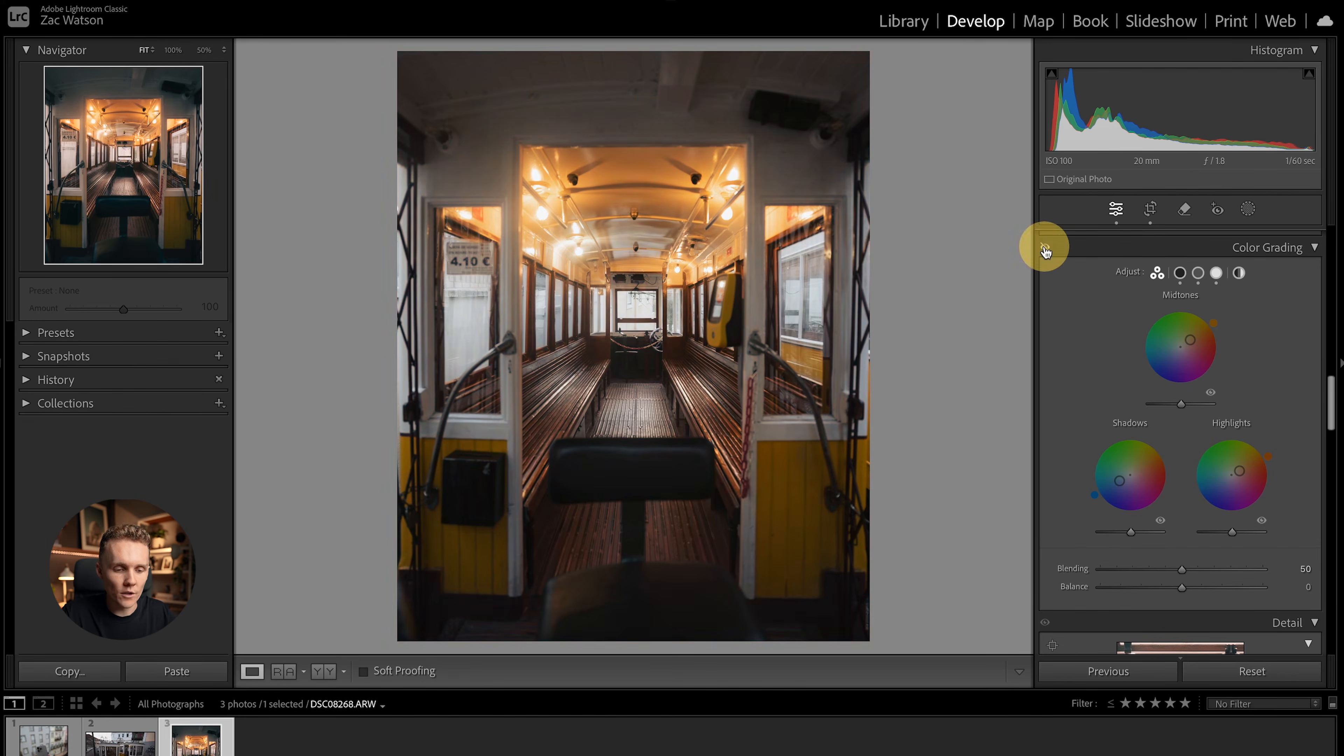
pyautogui.click(1181, 274)
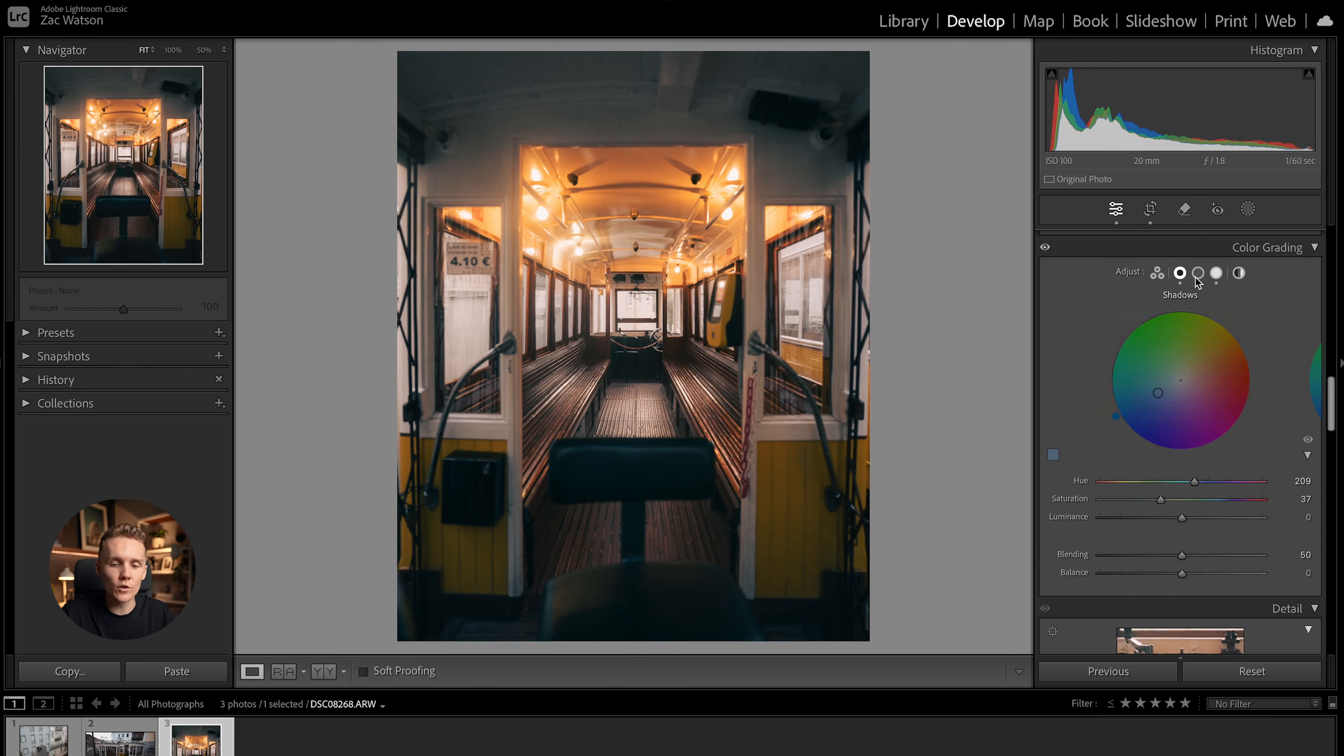
pyautogui.moveTo(1161, 500); pyautogui.dragTo(1134, 503)
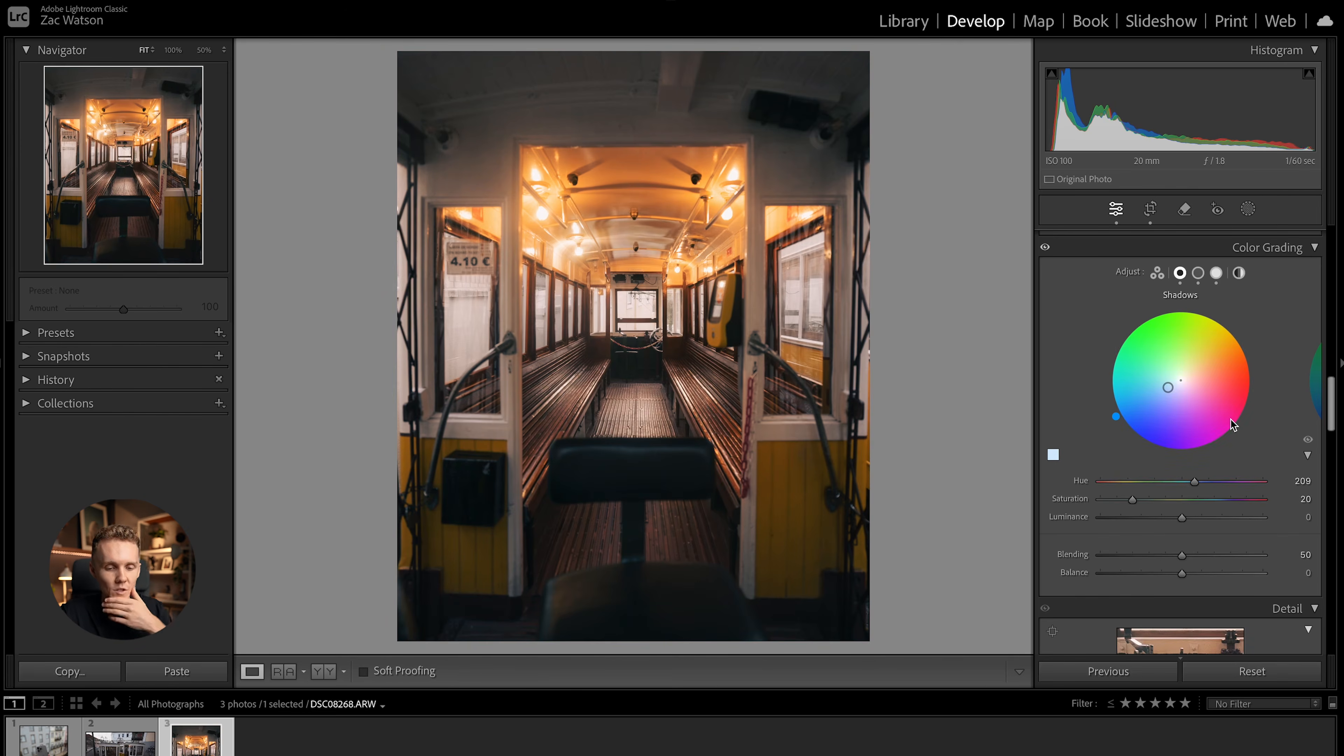
# Step: Try a shadows tint of hue 206 and saturation 21 in the three-wheel view and undo the hue change
pyautogui.click(1157, 273)
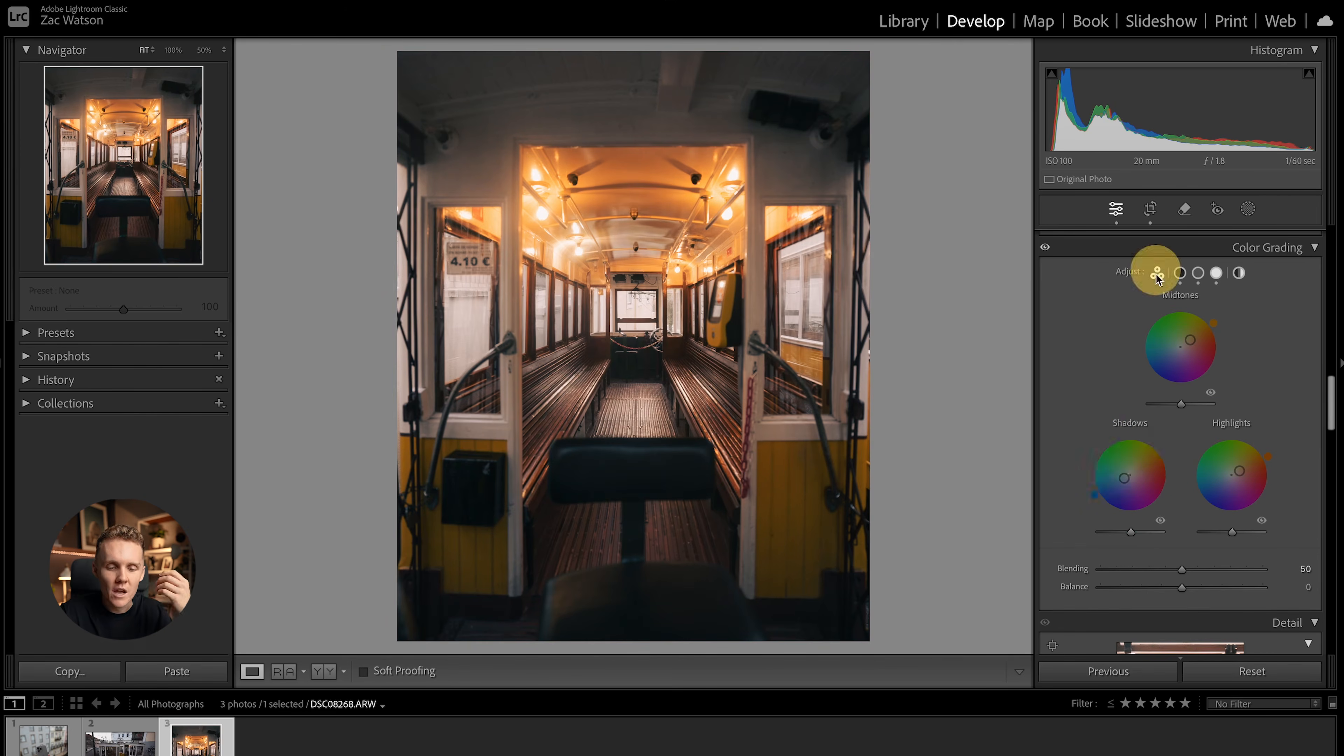
pyautogui.moveTo(1125, 478)
pyautogui.mouseDown()
pyautogui.moveTo(1104, 490)
pyautogui.moveTo(1123, 478)
pyautogui.mouseUp()
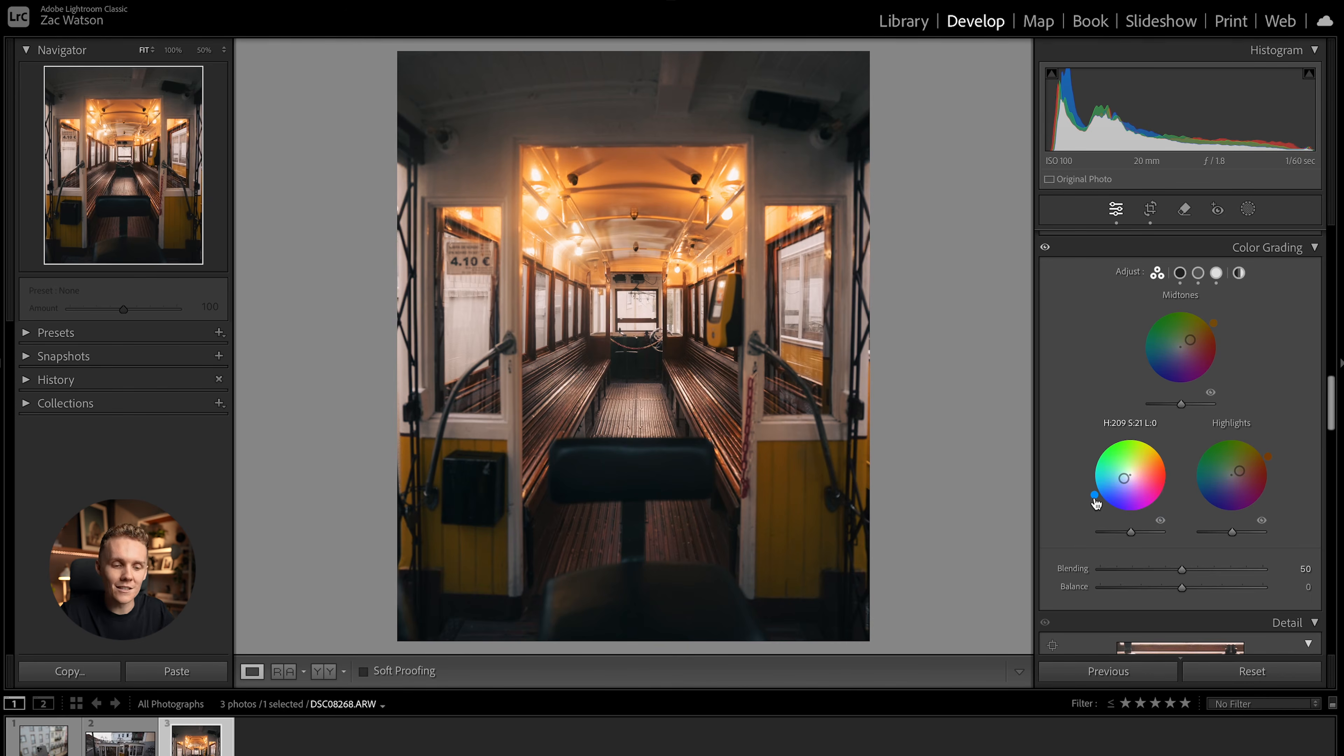
pyautogui.moveTo(1095, 503)
pyautogui.mouseDown()
pyautogui.moveTo(1111, 444)
pyautogui.moveTo(1167, 518)
pyautogui.moveTo(1106, 489)
pyautogui.mouseUp()
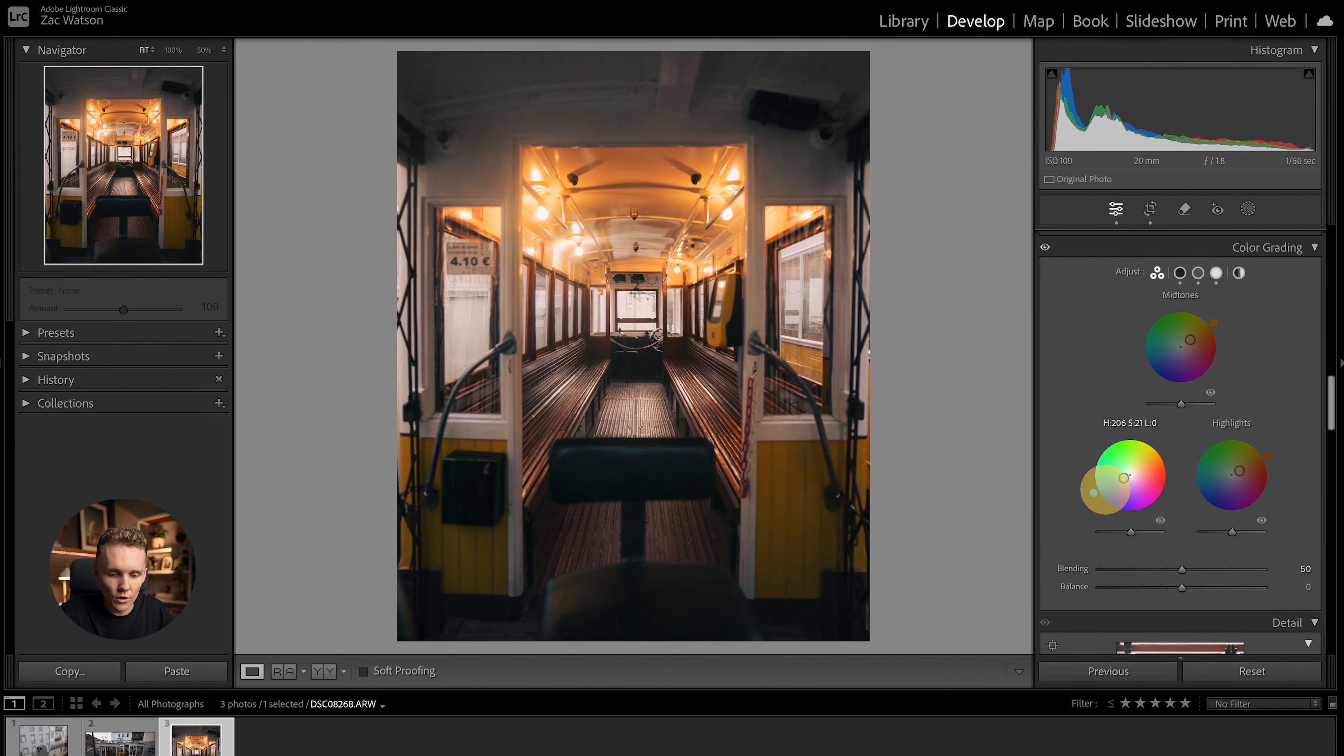
pyautogui.hotkey('ctrl', 'z')
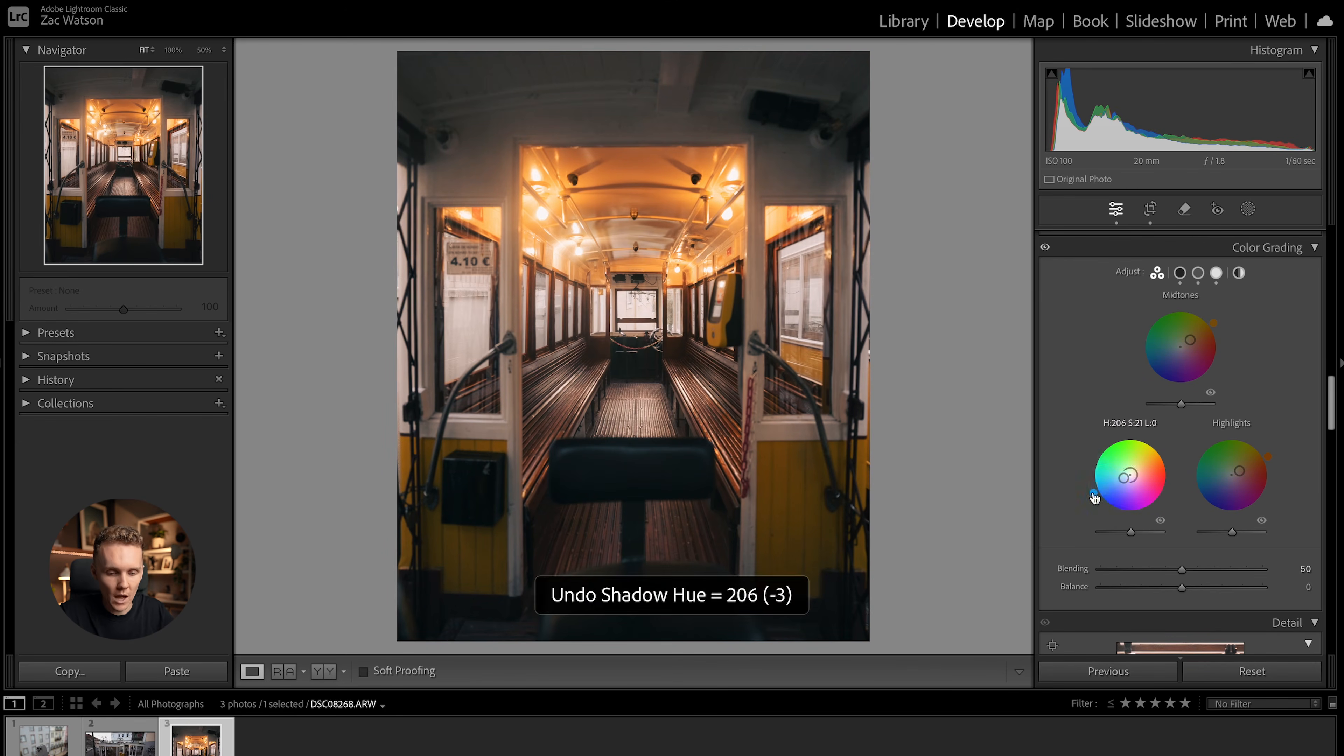
# Step: Adjust the strength of the blue shadows tint, trying saturation 36 and settling on 14
pyautogui.click(1180, 273)
pyautogui.moveTo(1167, 387)
pyautogui.mouseDown()
pyautogui.moveTo(1181, 380)
pyautogui.moveTo(1158, 394)
pyautogui.mouseUp()
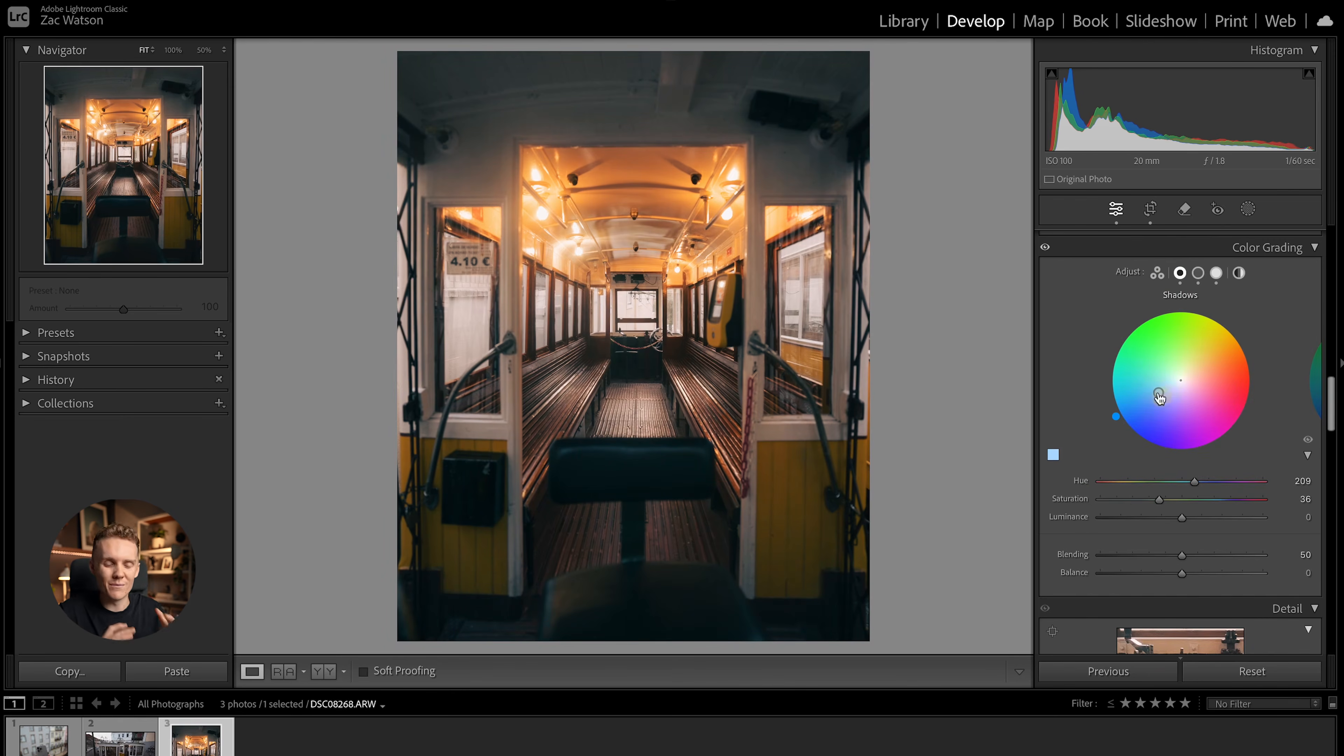
pyautogui.moveTo(1160, 500); pyautogui.dragTo(1122, 513)
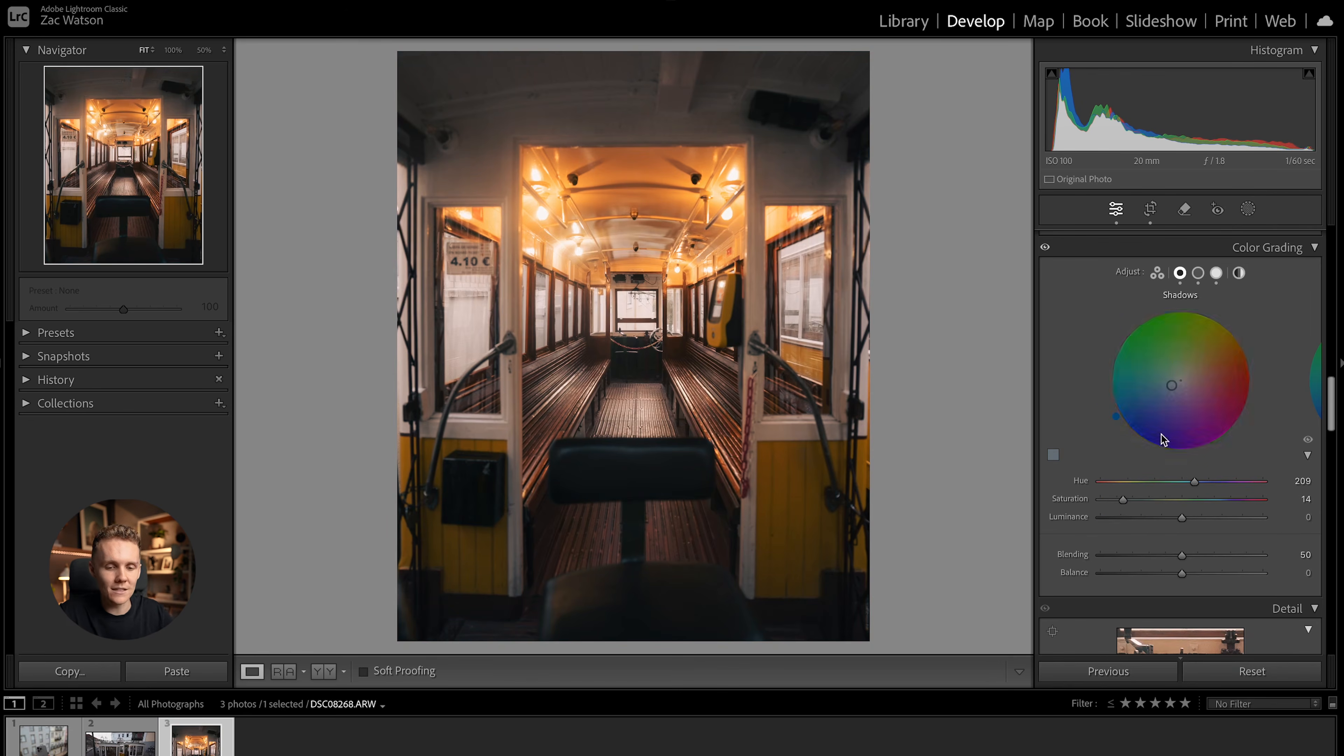
# Step: Reduce the midtones saturation to a subtle tint and set the highlights saturation to 15
pyautogui.click(1199, 273)
pyautogui.moveTo(1161, 501); pyautogui.dragTo(1124, 503)
pyautogui.click(1216, 274)
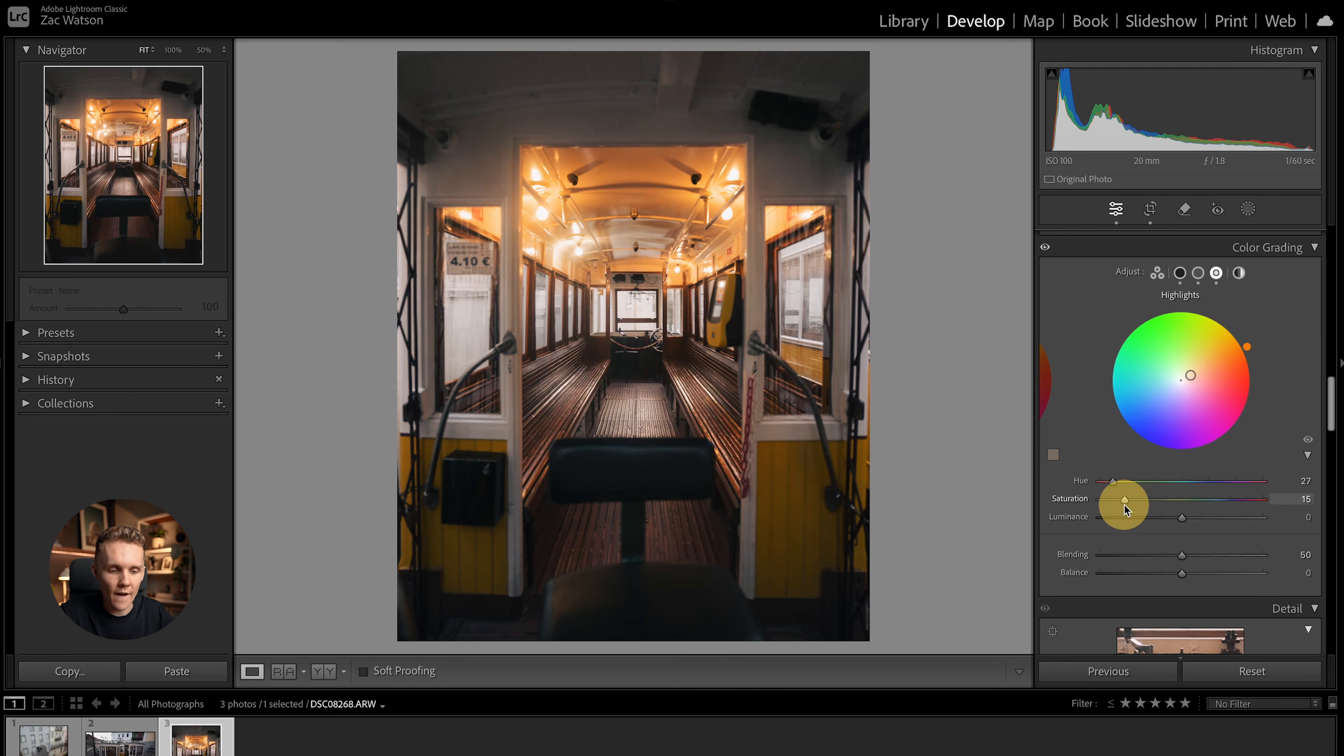
# Step: Compare the photo with and without Color Grading and return to the three-wheel view
pyautogui.click(1043, 247)
pyautogui.click(1045, 249)
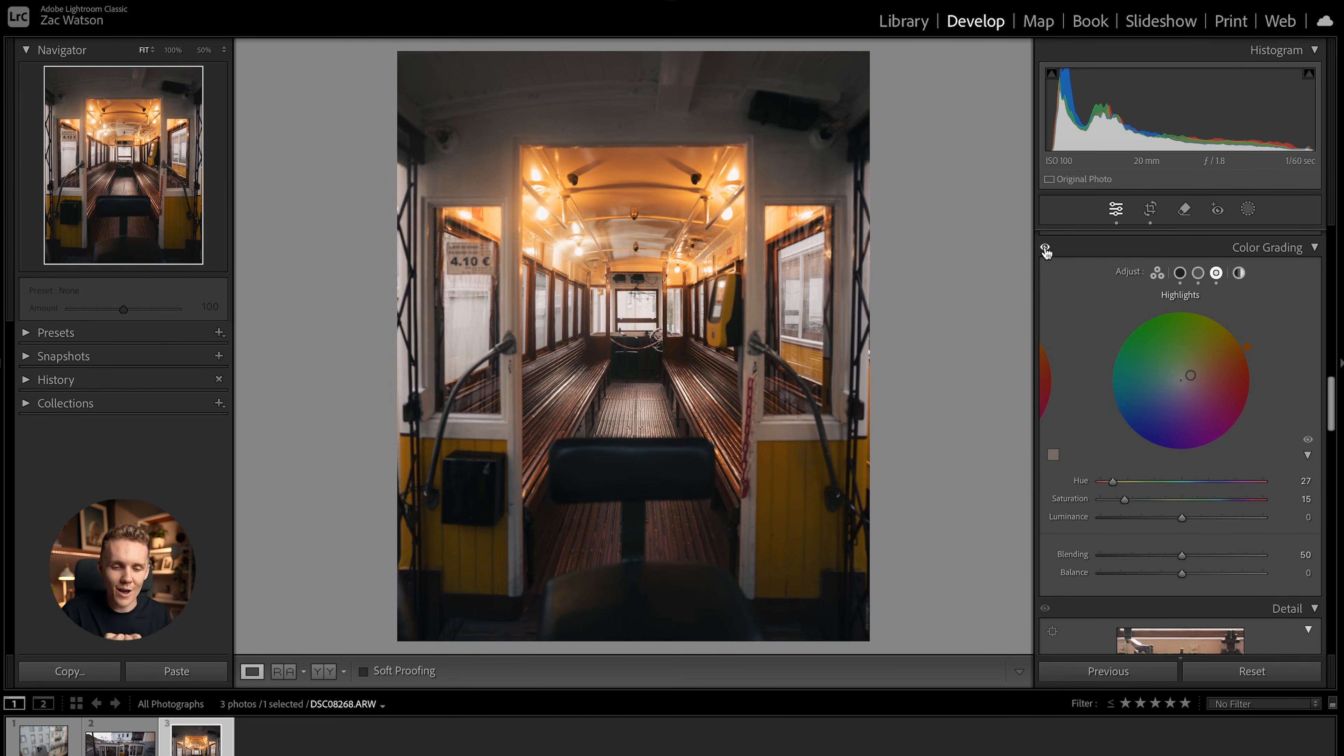
pyautogui.click(1045, 249)
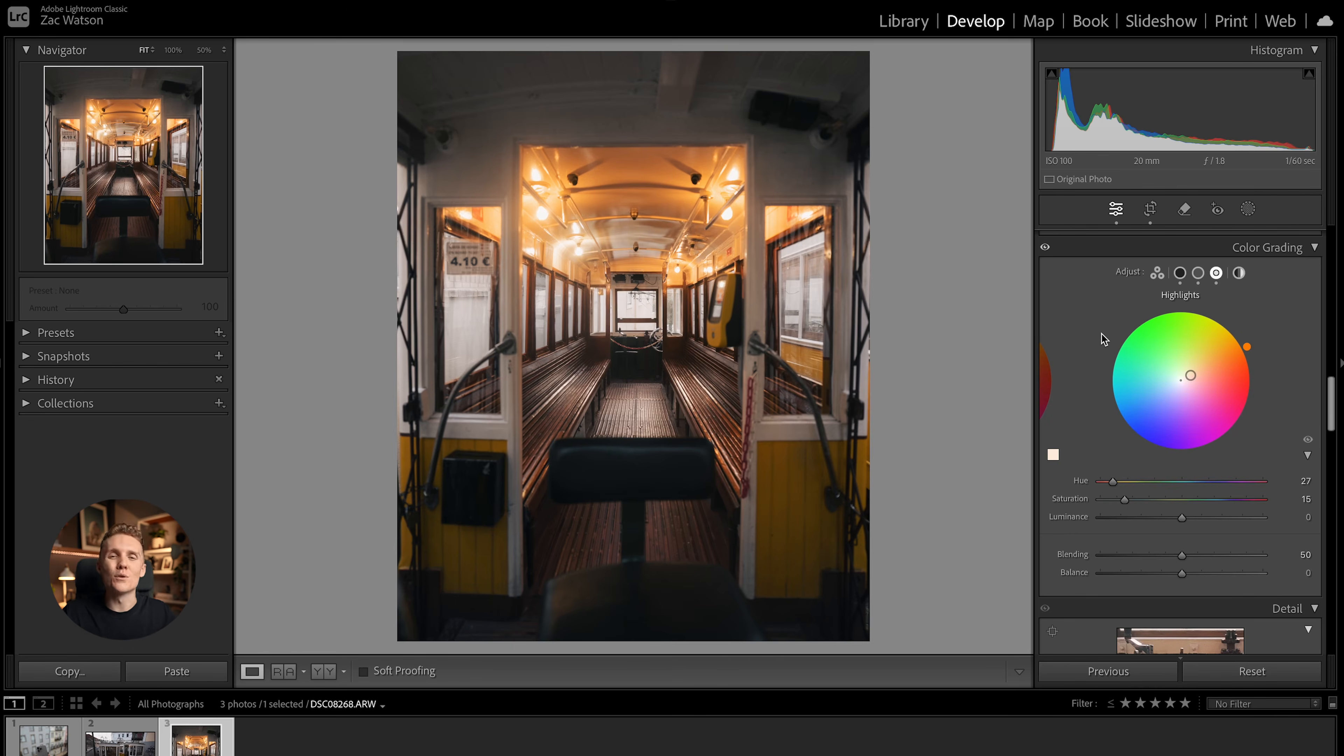
pyautogui.click(1157, 274)
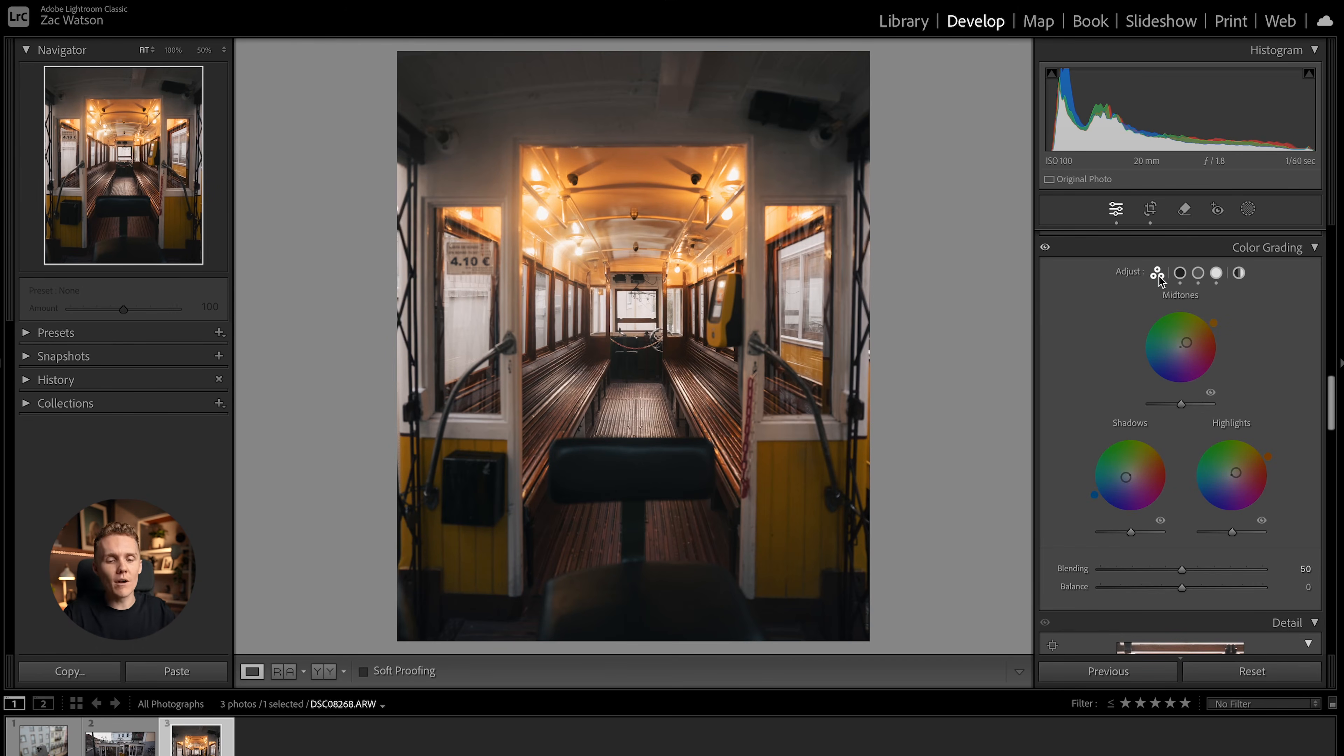
# Step: Look through the adjustment sections below Color Grading, down past Transform, and return to the Detail sharpening settings
pyautogui.scroll(-3, 1104, 382)
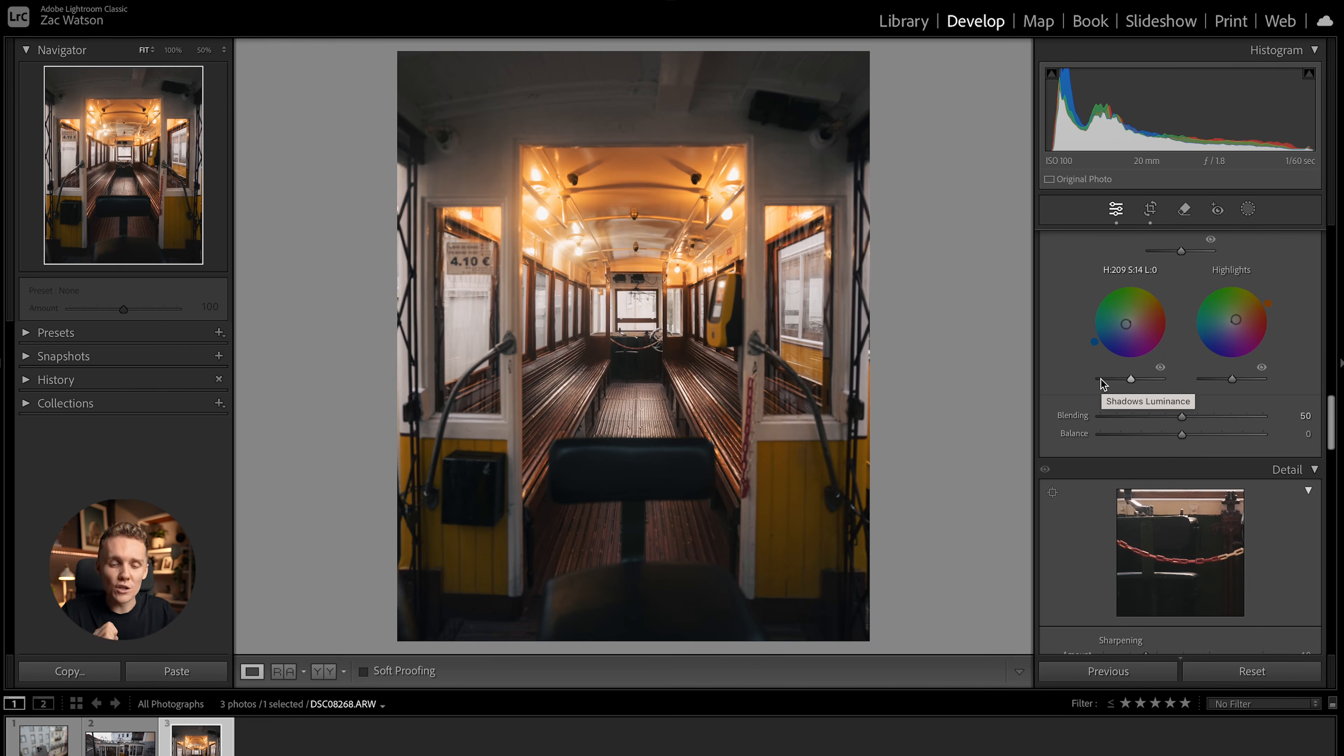
pyautogui.scroll(2, 1101, 382)
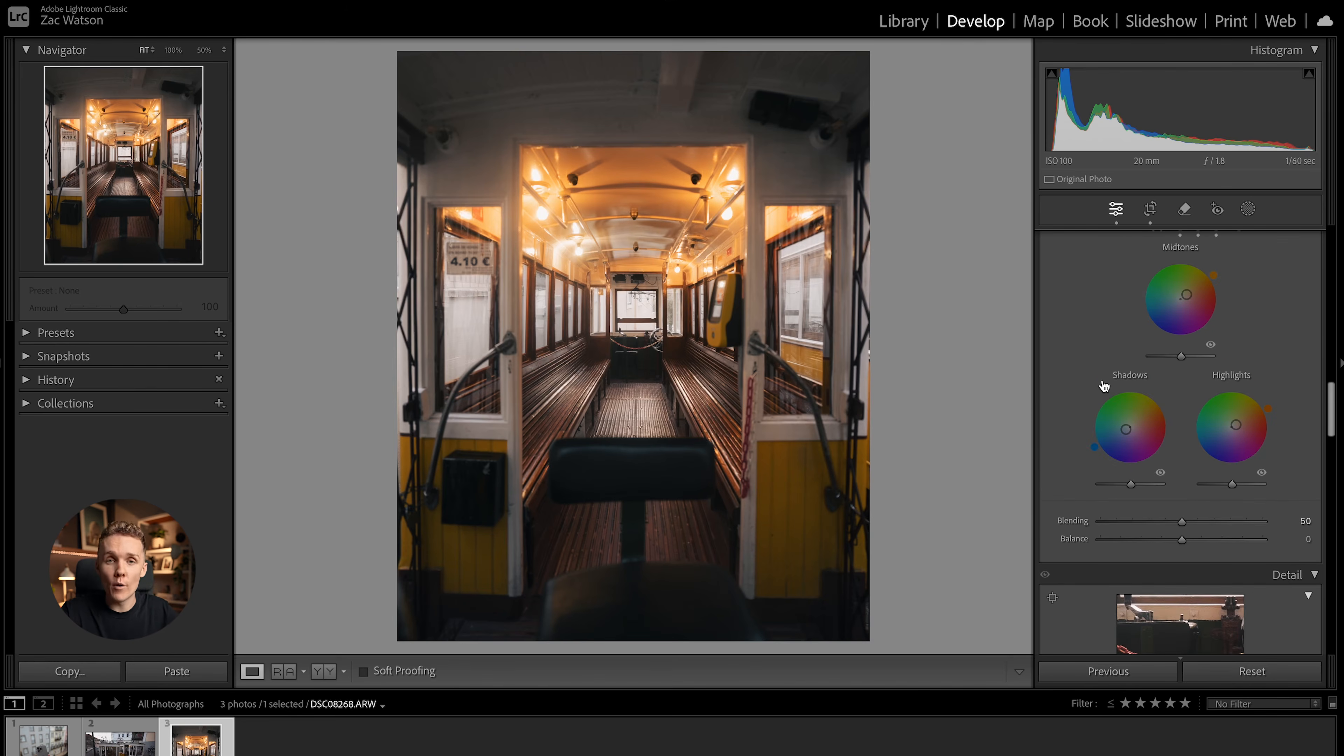
pyautogui.scroll(2, 1101, 428)
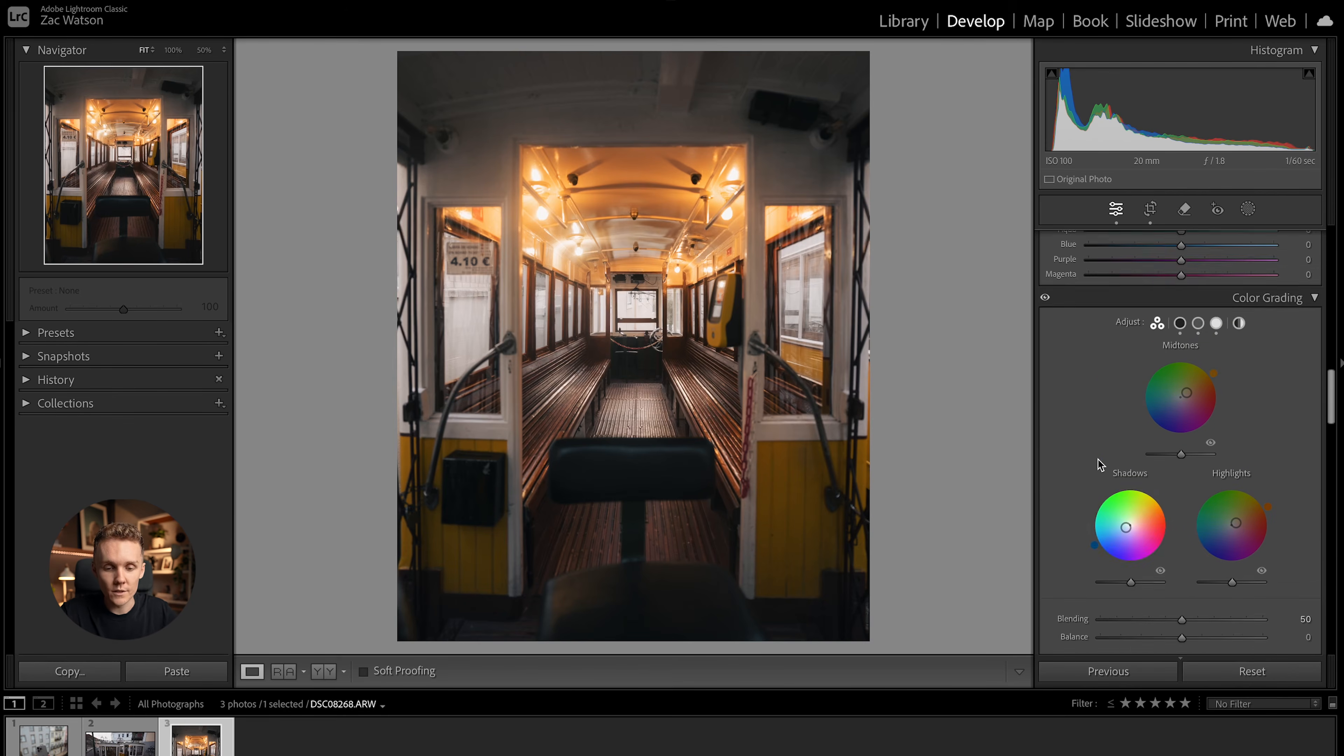
pyautogui.scroll(-3, 1097, 464)
pyautogui.scroll(-8, 1098, 464)
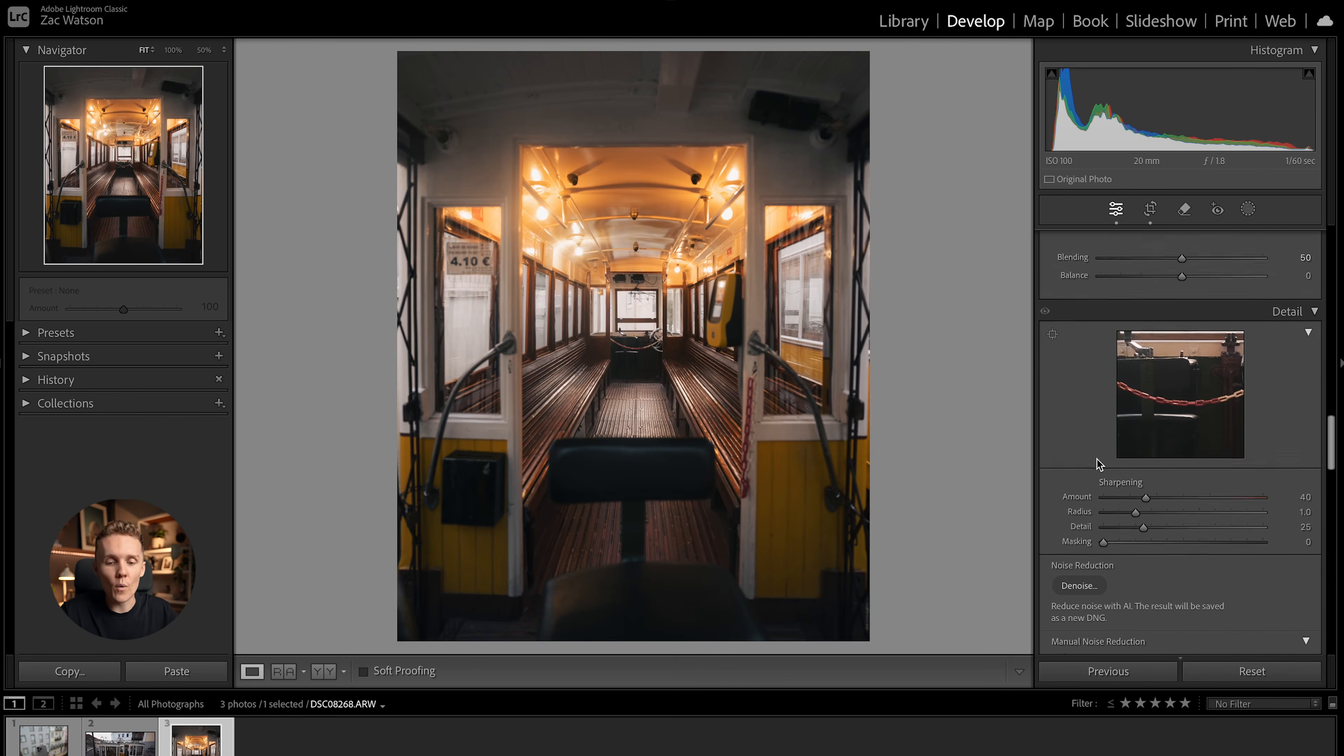
pyautogui.scroll(-10, 1096, 458)
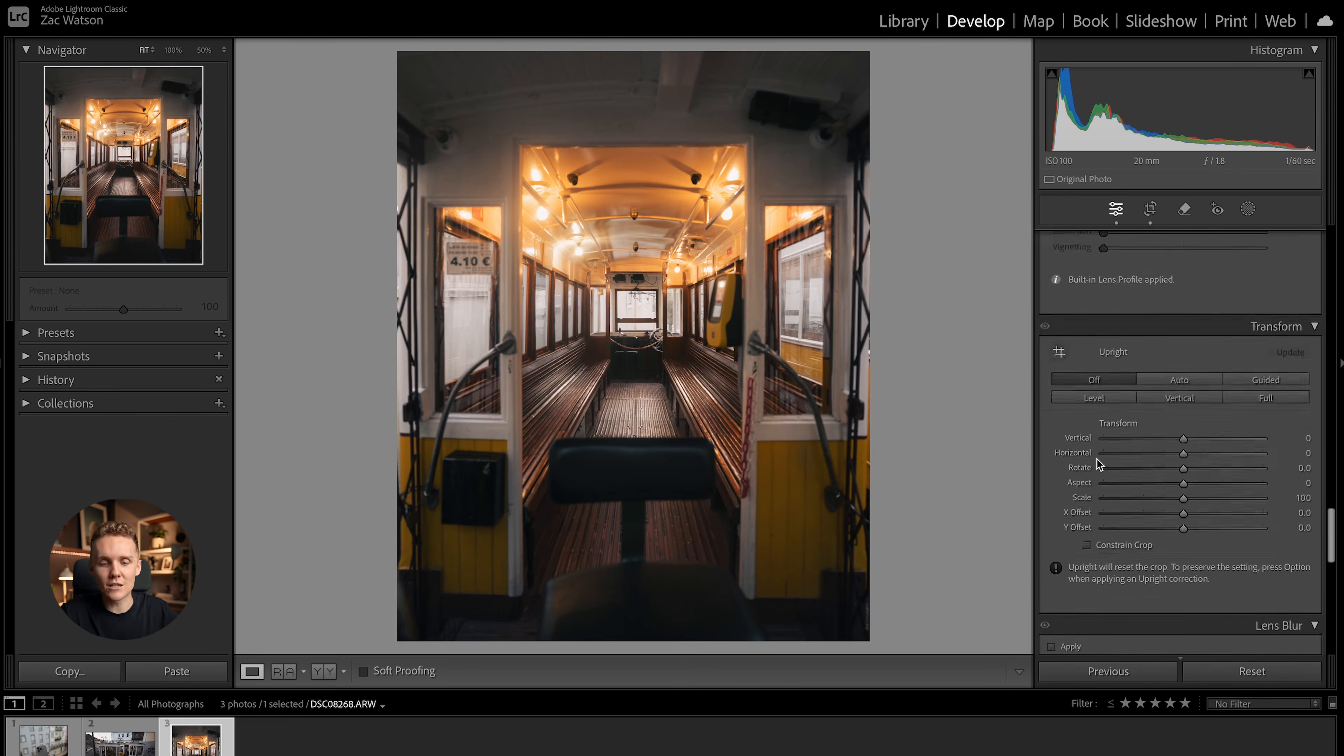
pyautogui.scroll(-8, 1097, 460)
pyautogui.scroll(15, 1140, 565)
pyautogui.scroll(10, 1140, 565)
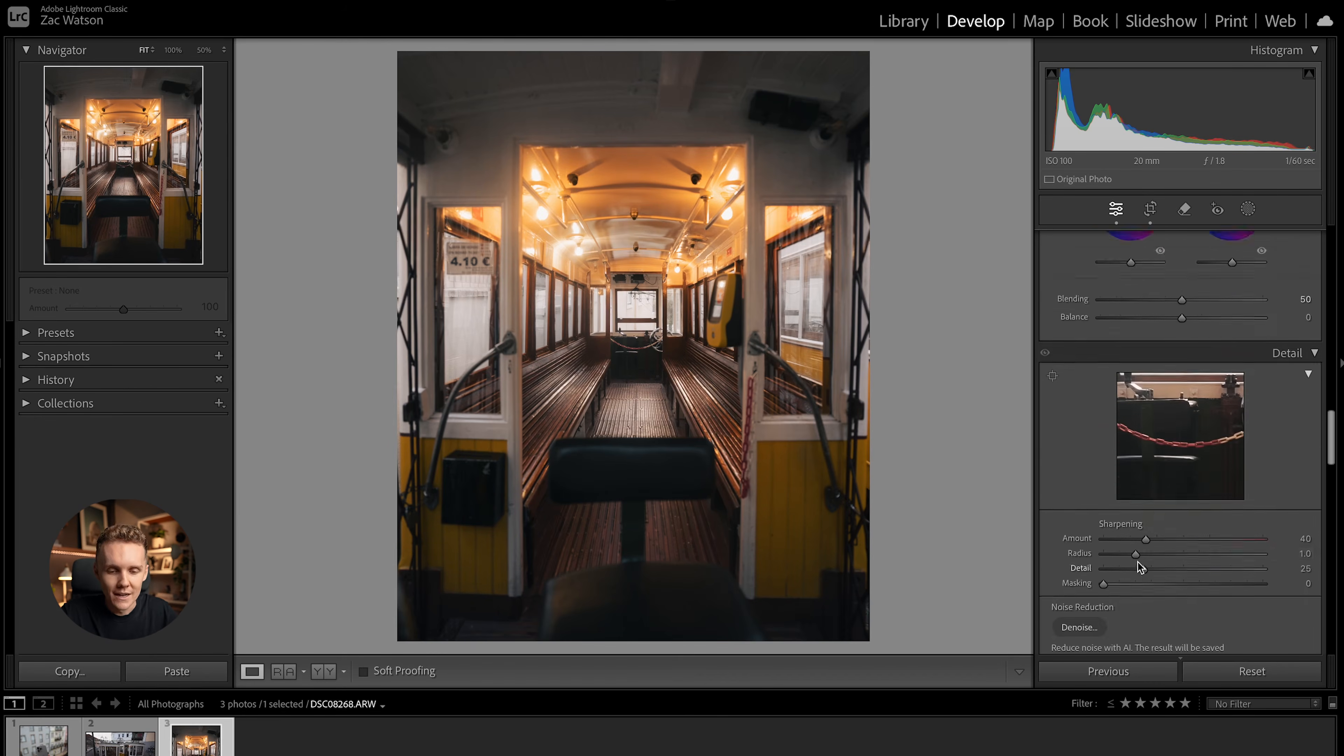
pyautogui.scroll(-3, 1137, 561)
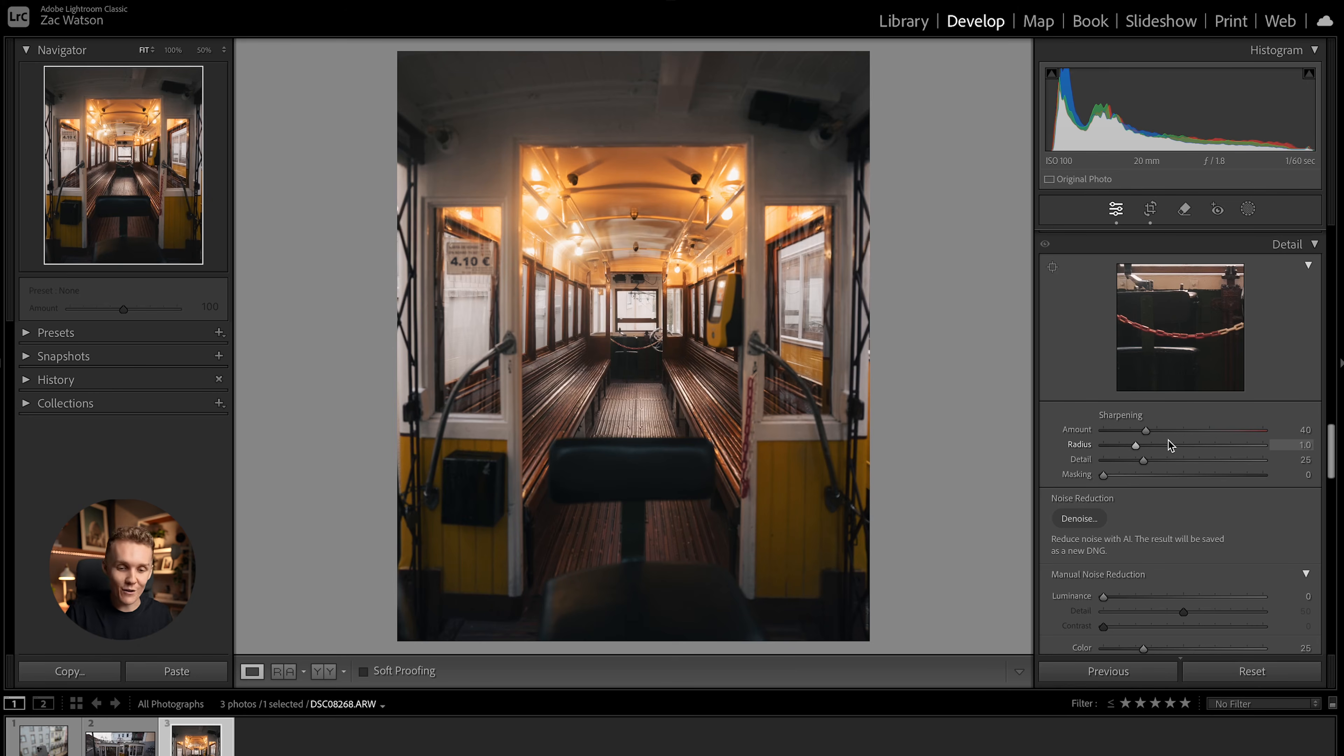
# Step: Set the sharpening amount to 0 on the tram interior photo and on the phone photo DSC06958.ARW
pyautogui.moveTo(1146, 432); pyautogui.dragTo(1054, 441)
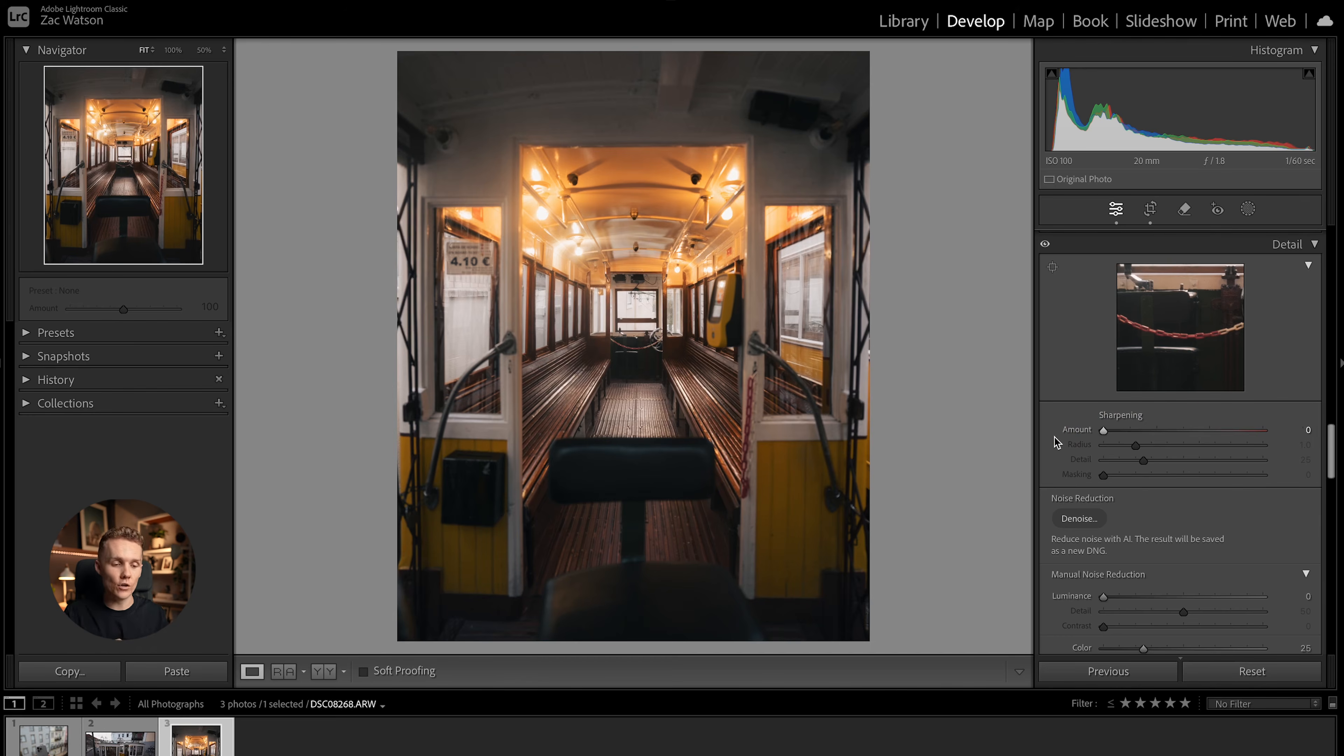
pyautogui.press('Left')
pyautogui.press('Left')
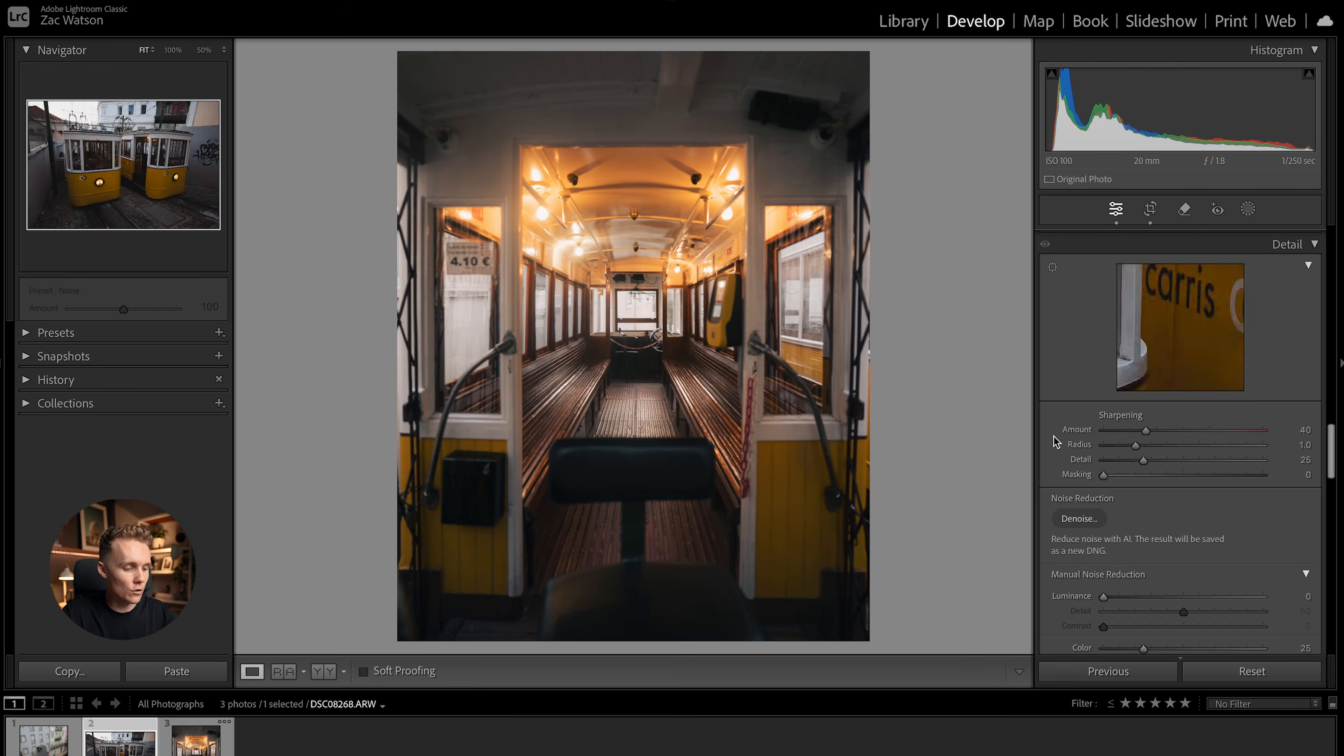
pyautogui.moveTo(1145, 429); pyautogui.dragTo(940, 428)
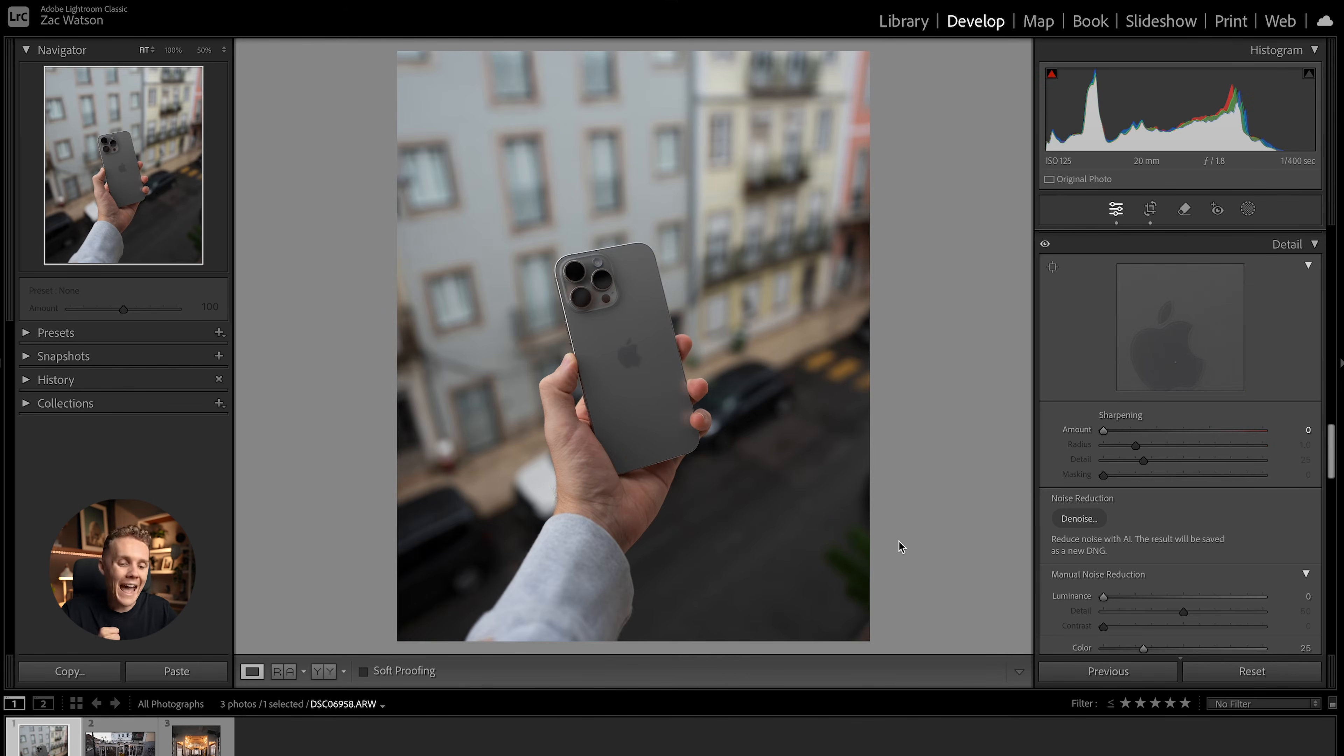
# Step: Set the sharpening amount to 150 and examine the noise around the phone's cameras and blurred background at 200%
pyautogui.moveTo(1103, 429); pyautogui.dragTo(1265, 429)
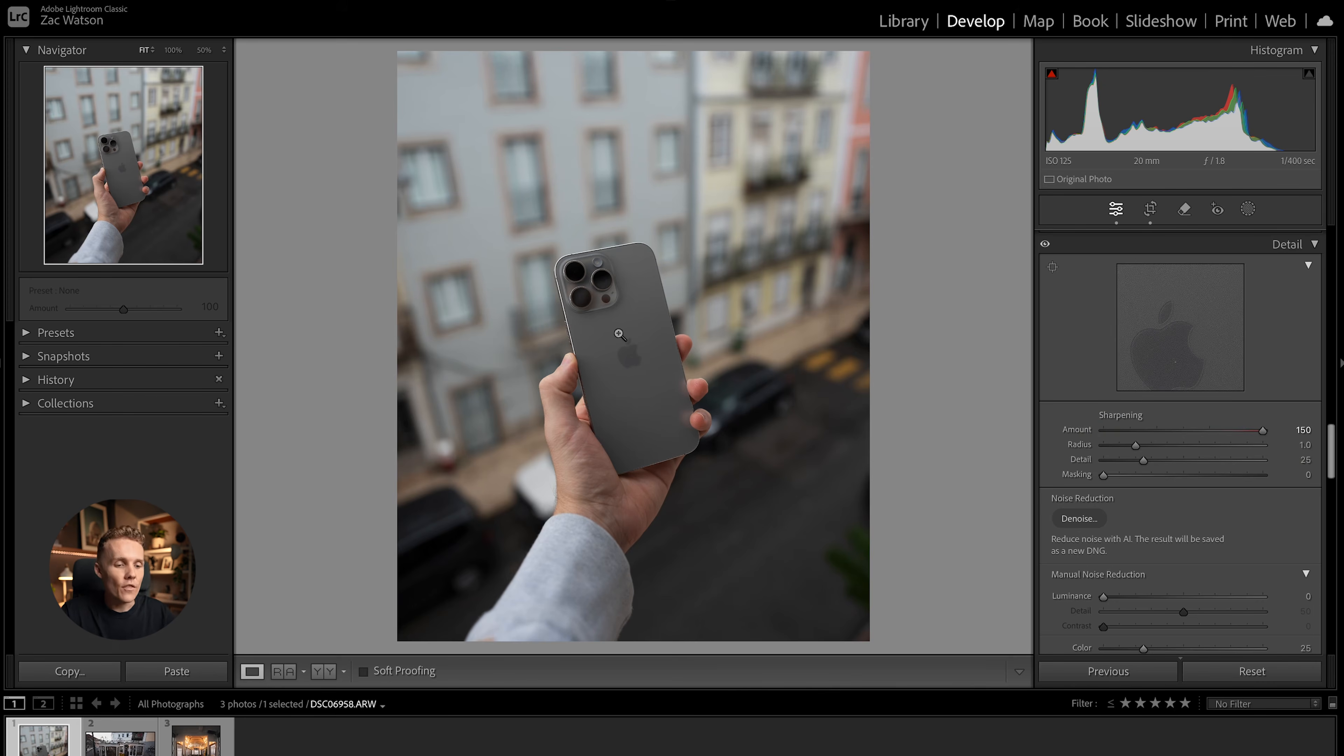
pyautogui.click(587, 265)
pyautogui.moveTo(742, 367); pyautogui.dragTo(738, 324)
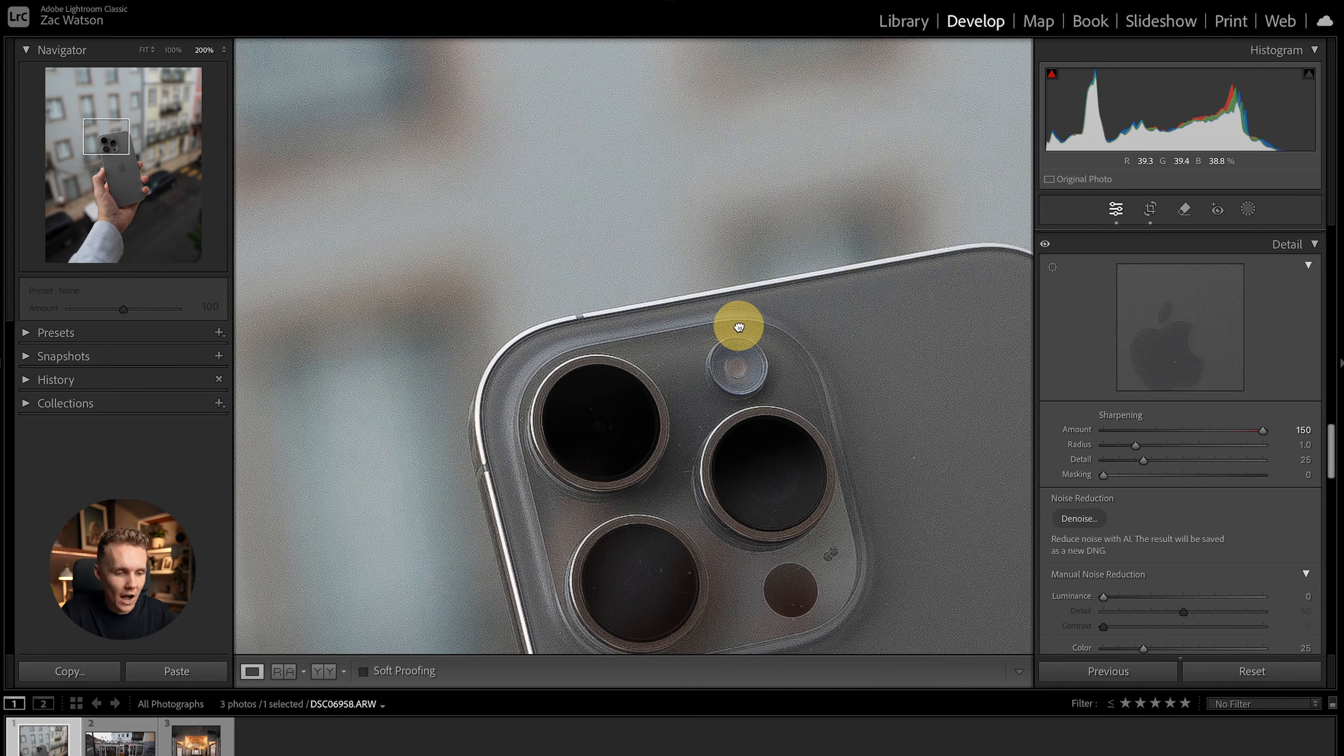
pyautogui.moveTo(582, 179); pyautogui.dragTo(750, 380)
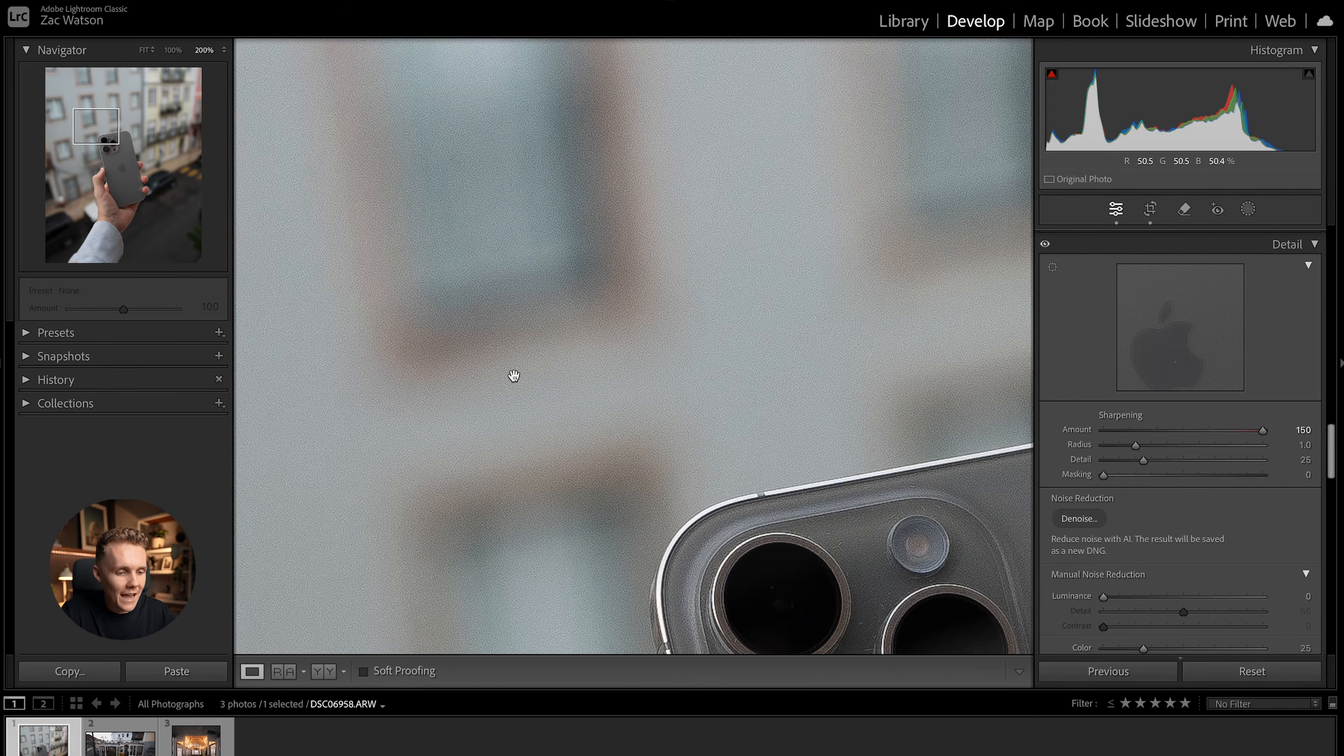
pyautogui.moveTo(684, 420); pyautogui.dragTo(670, 374)
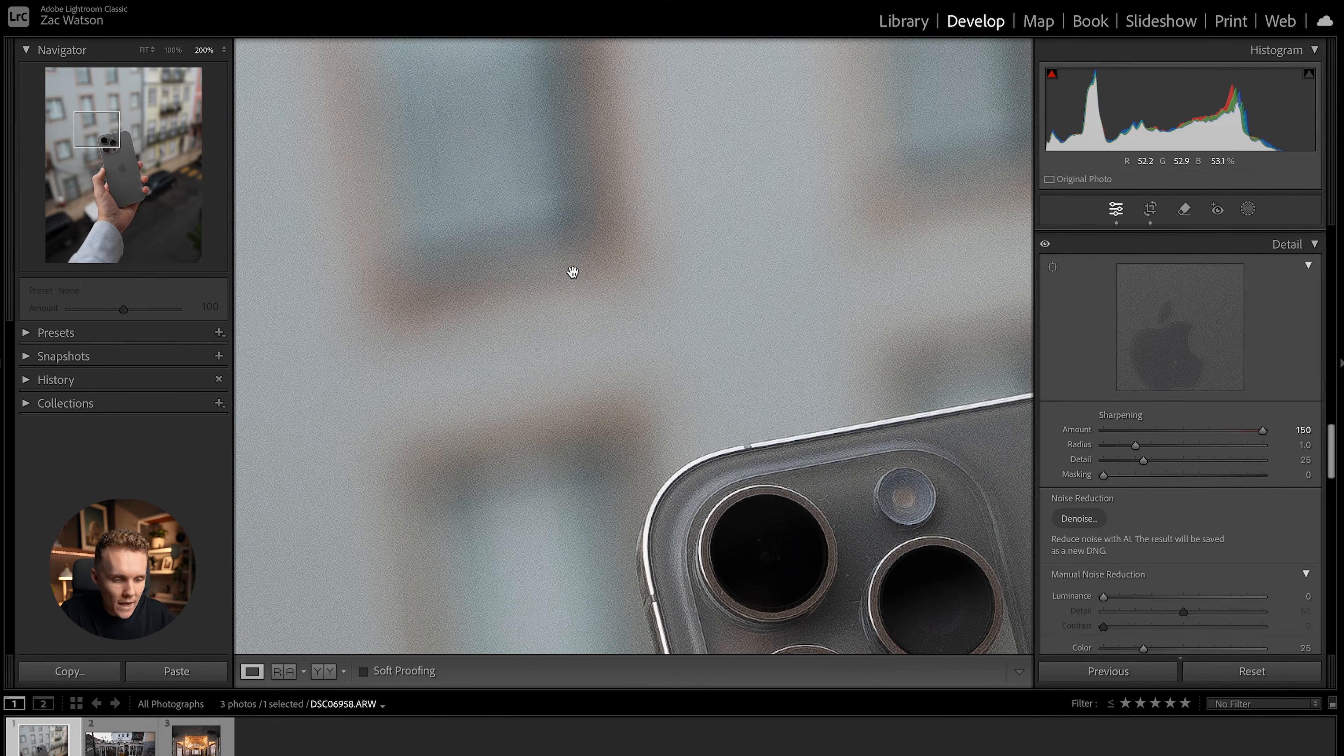
pyautogui.moveTo(728, 336); pyautogui.dragTo(597, 219)
# Step: Set the sharpening amount to 0 to inspect the phone and background up close, and raise it to 11
pyautogui.moveTo(1264, 430); pyautogui.dragTo(847, 435)
pyautogui.moveTo(594, 132); pyautogui.dragTo(672, 231)
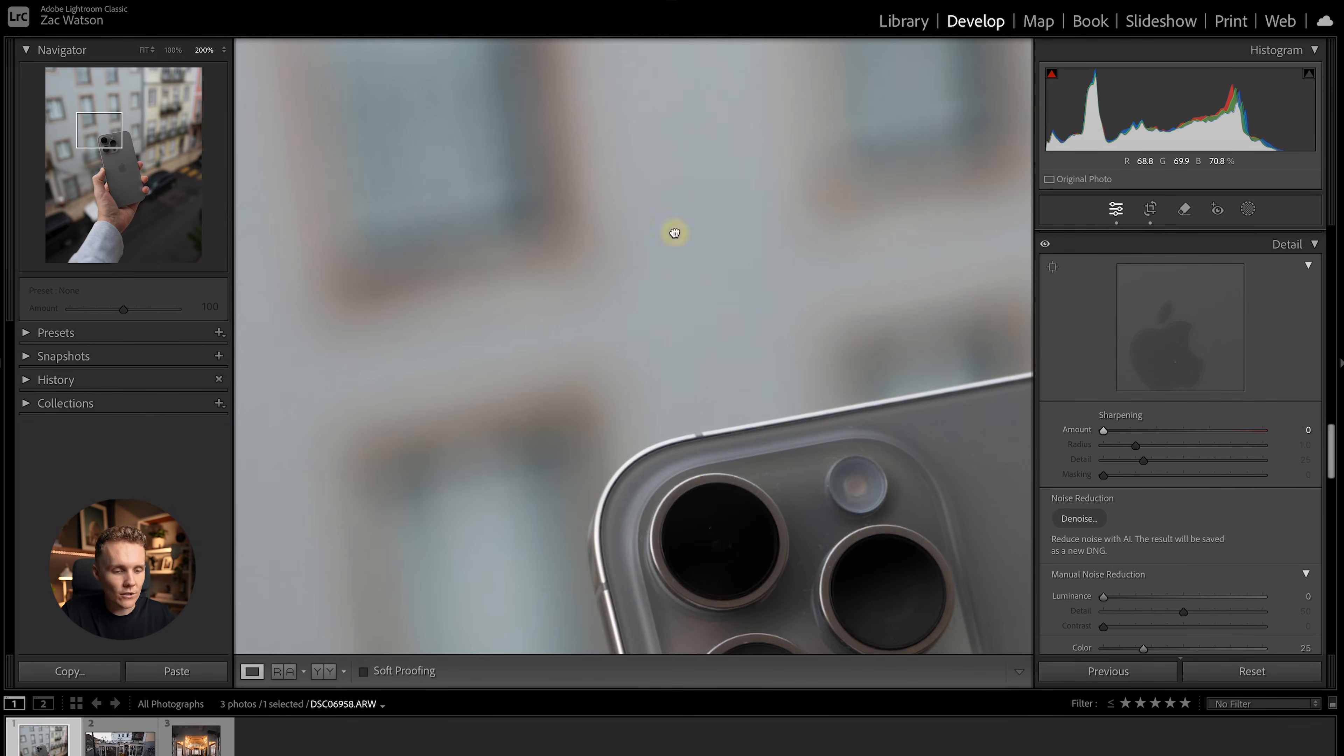
pyautogui.click(675, 232)
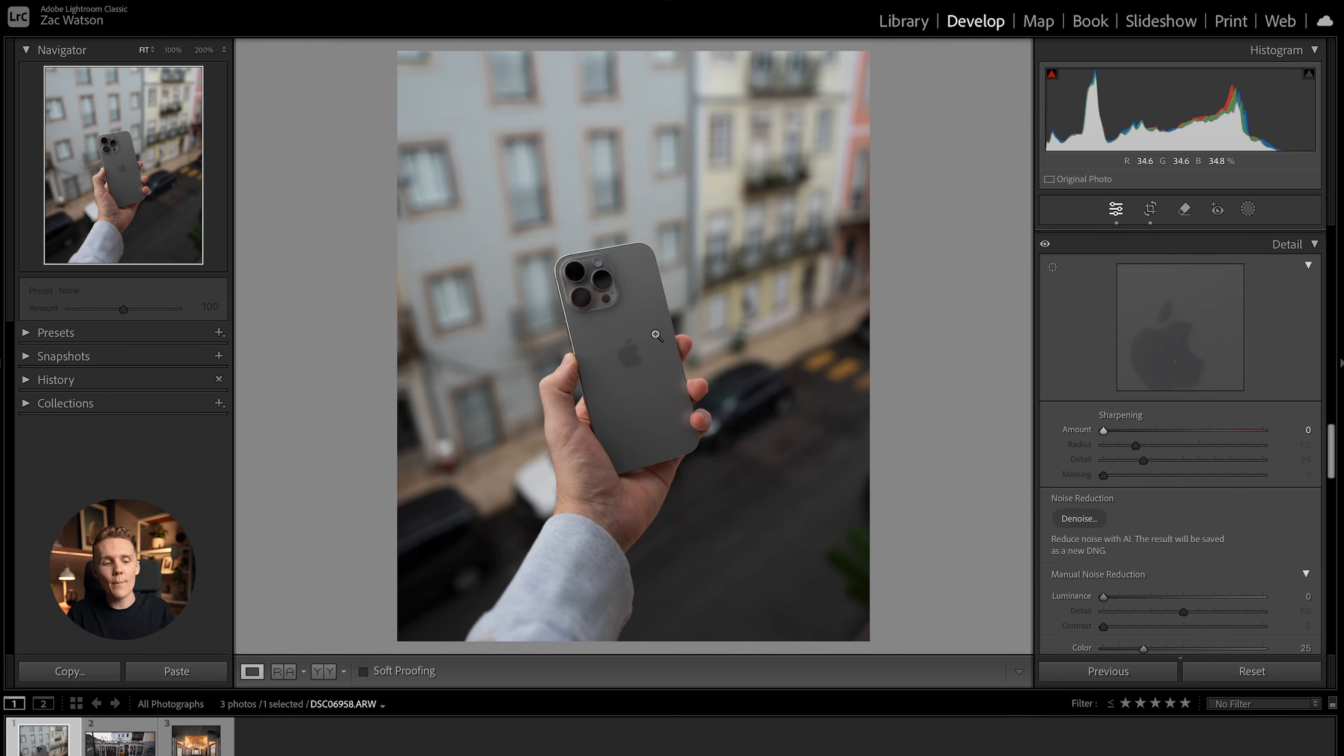
pyautogui.click(648, 285)
pyautogui.click(654, 306)
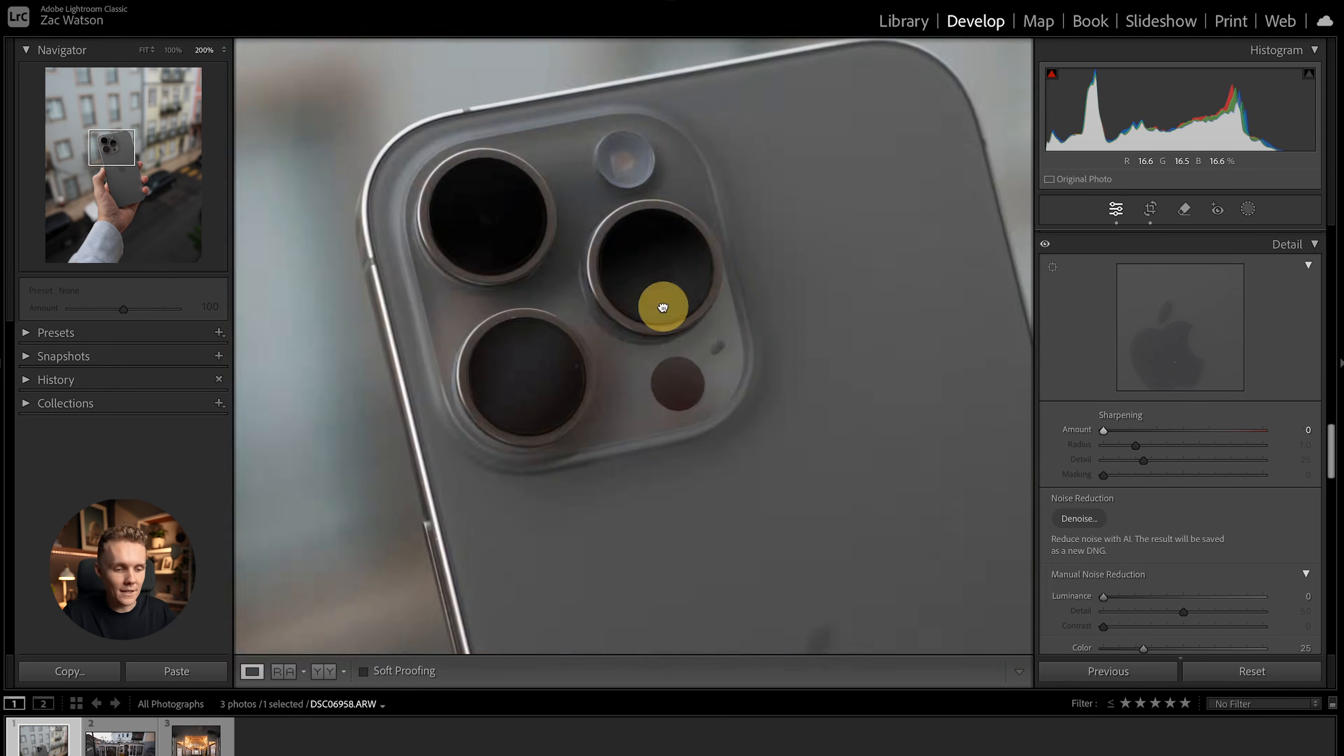
pyautogui.moveTo(1103, 430); pyautogui.dragTo(1117, 429)
# Step: Set the sharpening masking to 91 using the black-and-white mask preview, and the sharpening amount to 150
pyautogui.click(1104, 473)
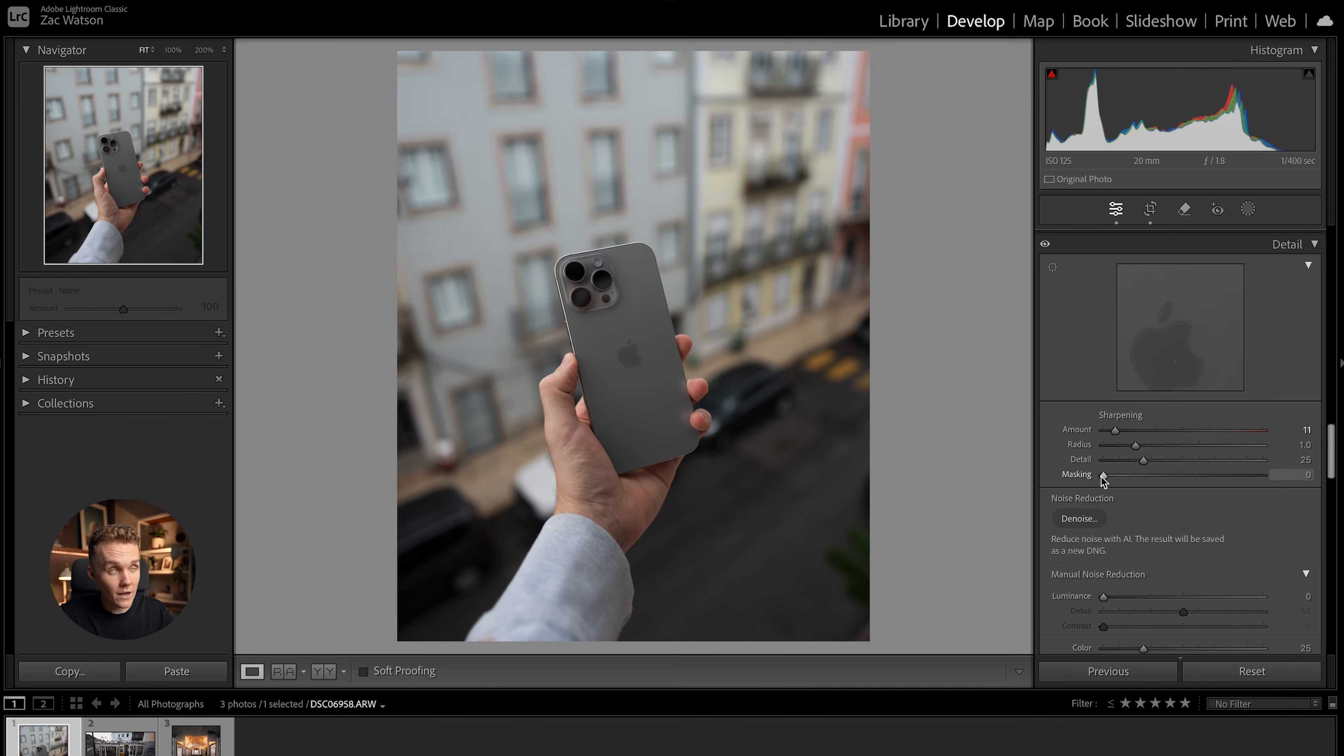
pyautogui.press('alt')
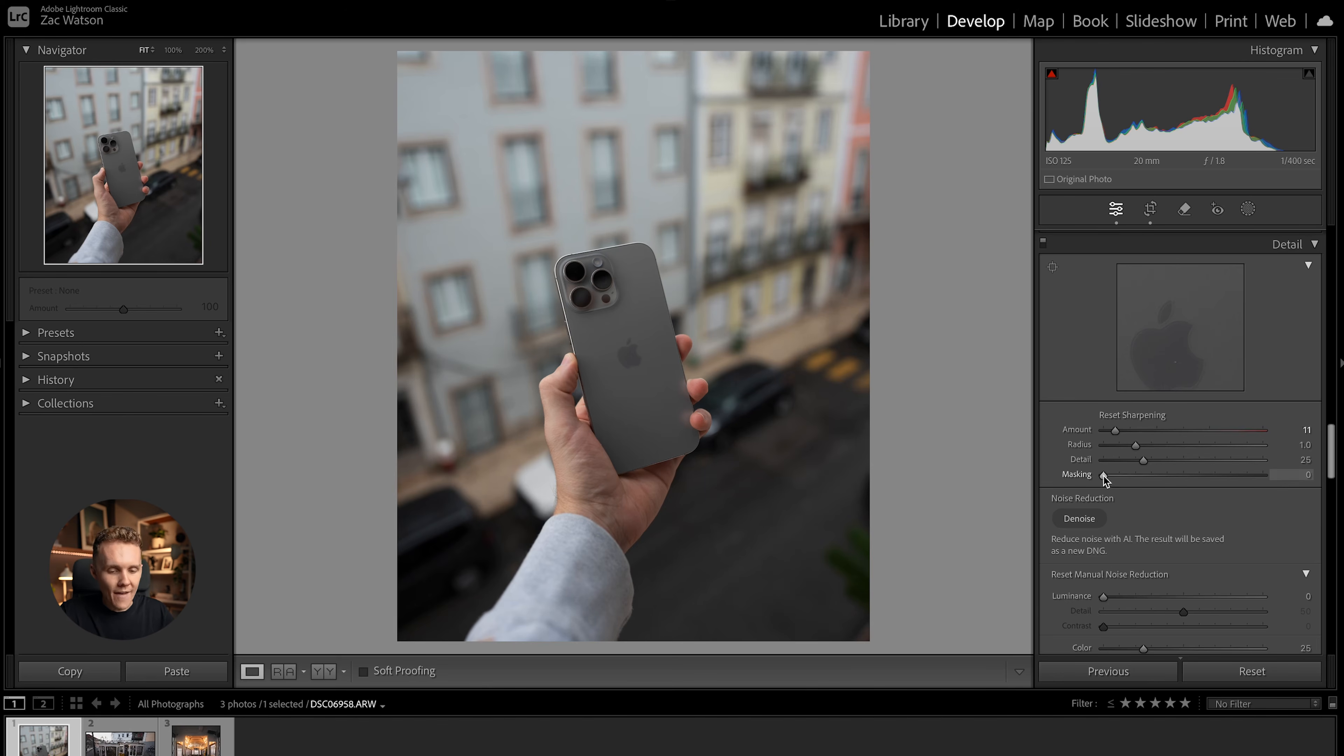
pyautogui.moveTo(1105, 475); pyautogui.dragTo(1103, 475)
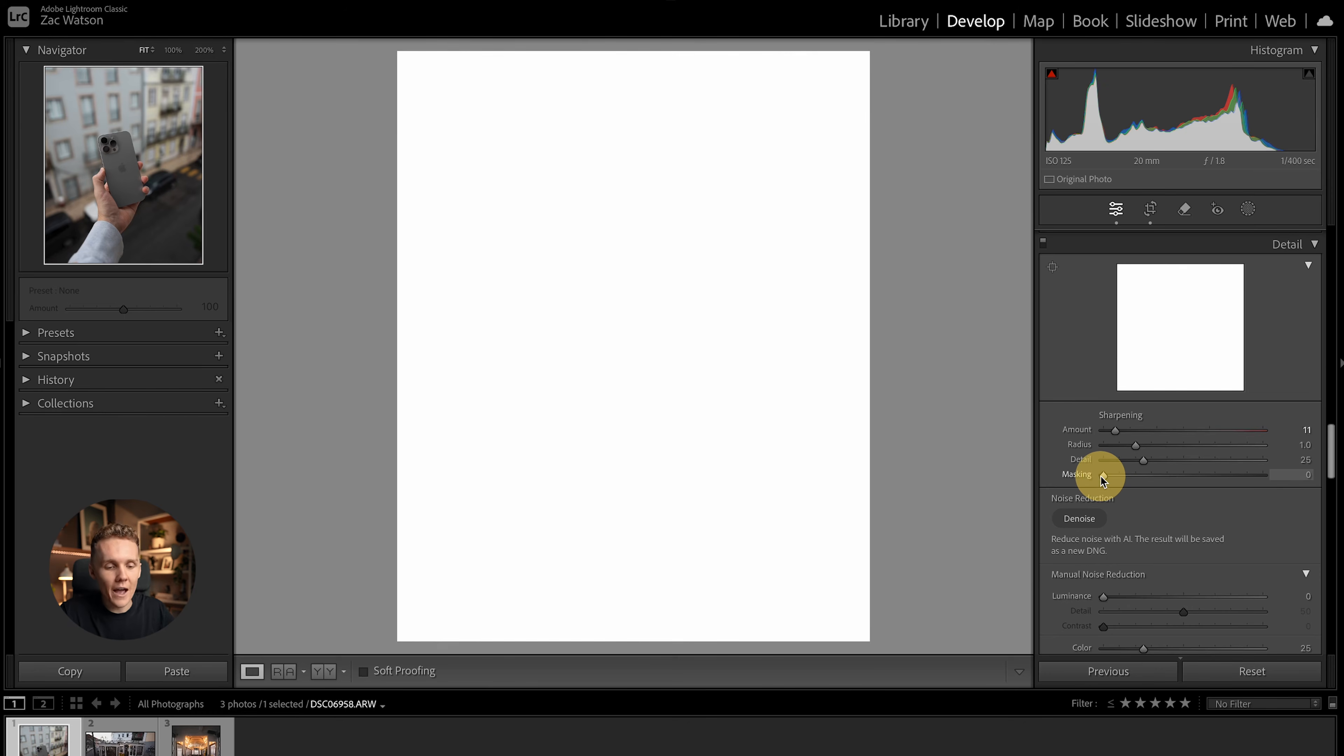
pyautogui.moveTo(1102, 476)
pyautogui.mouseDown()
pyautogui.moveTo(1258, 478)
pyautogui.moveTo(1092, 499)
pyautogui.mouseUp()
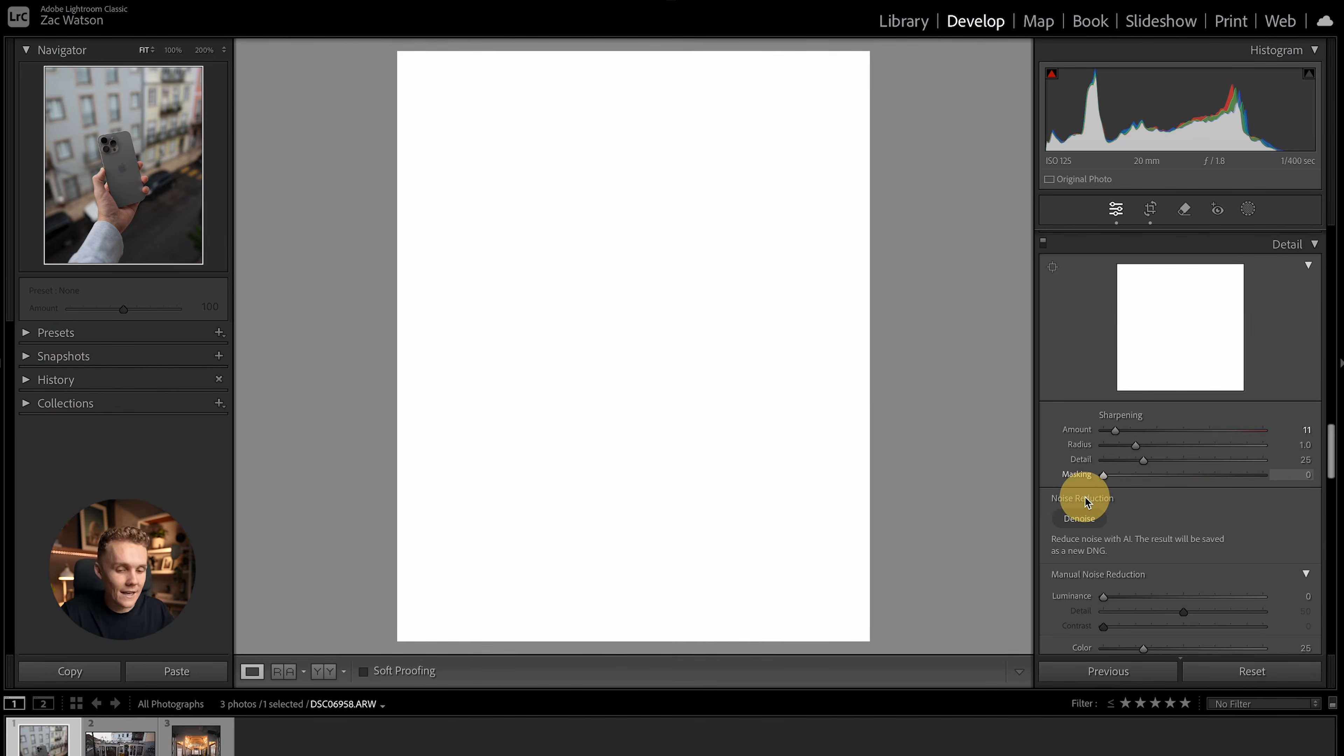
pyautogui.moveTo(1089, 502); pyautogui.dragTo(1250, 483)
pyautogui.moveTo(1115, 429); pyautogui.dragTo(1281, 439)
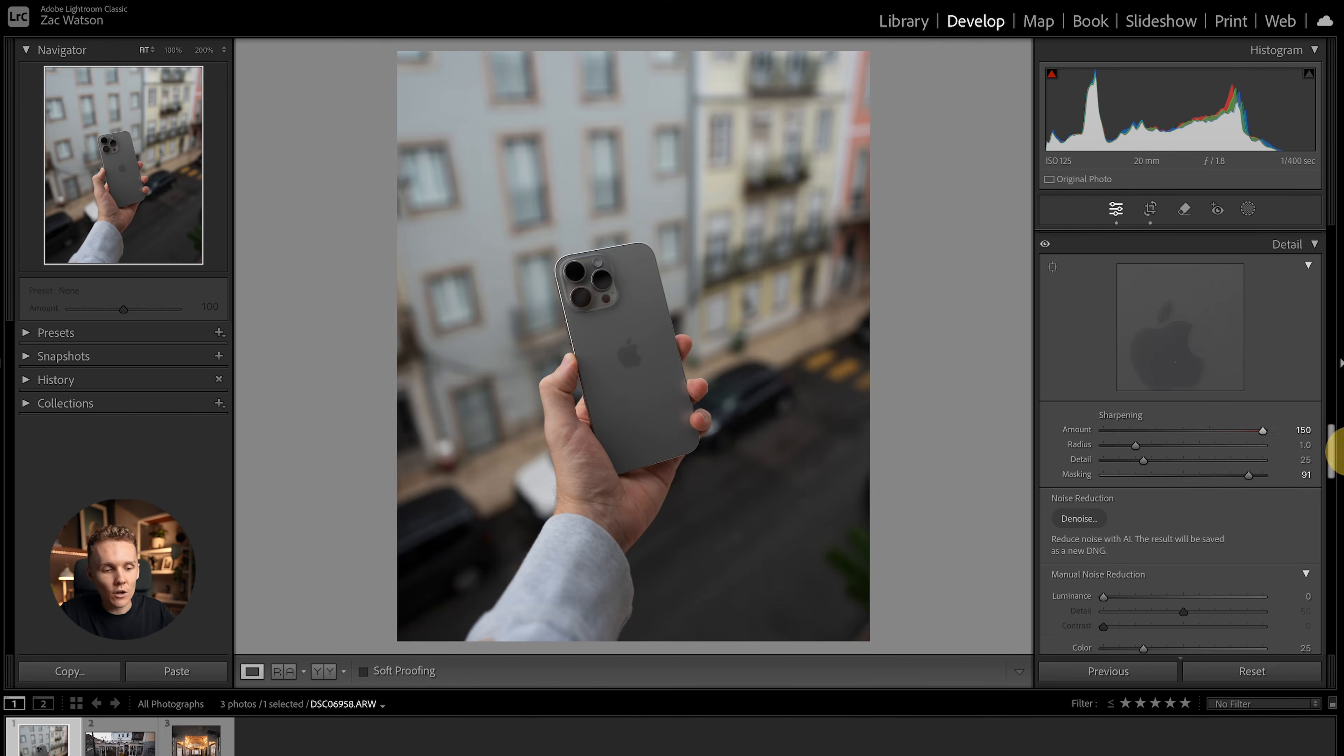
# Step: Compare the phone's edge and cameras with the Detail adjustments switched on and off at 200% and 400% zoom
pyautogui.click(566, 235)
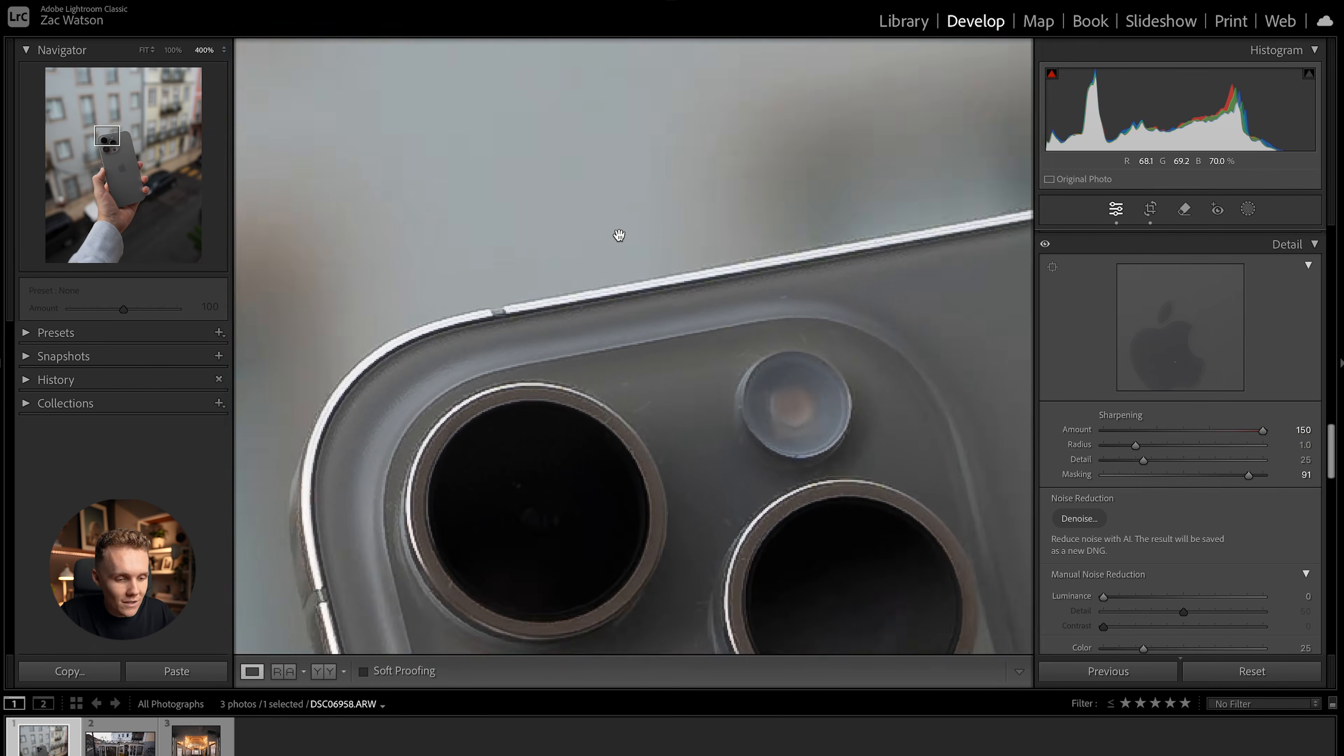
pyautogui.moveTo(619, 236); pyautogui.dragTo(714, 318)
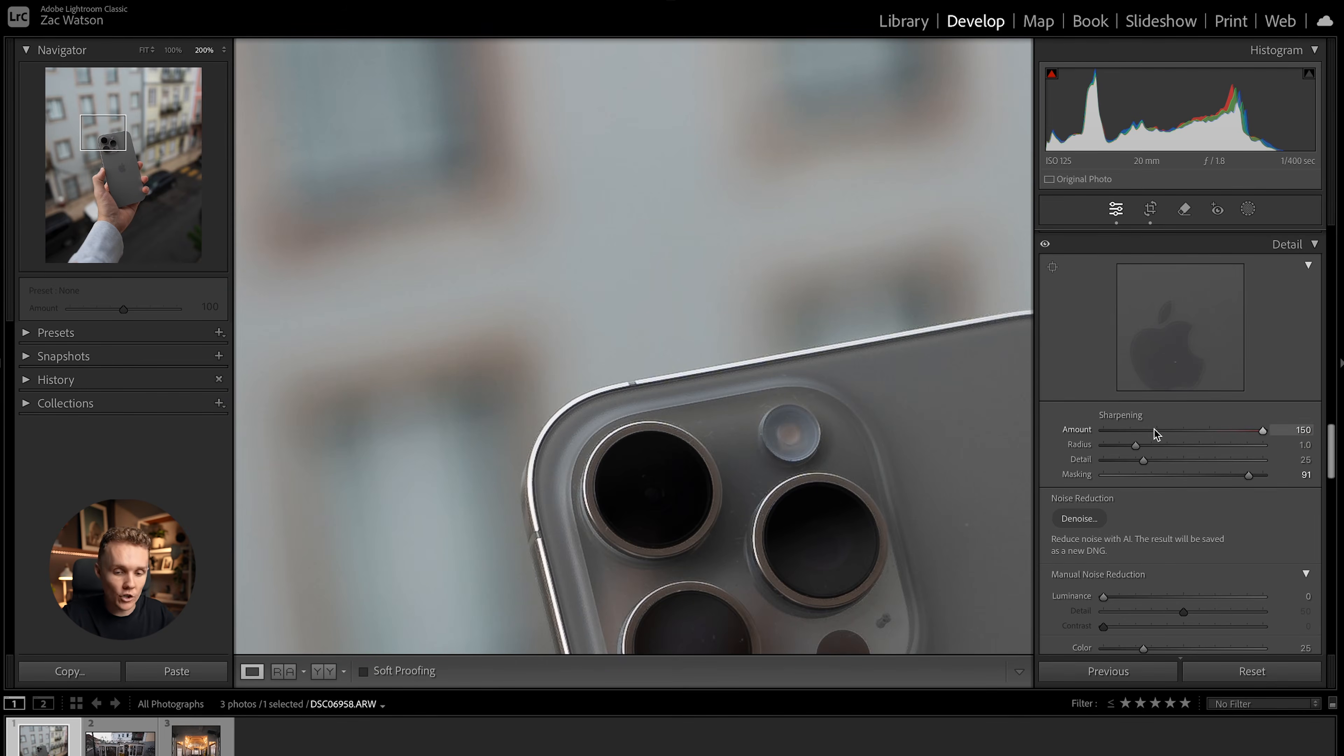
pyautogui.click(1045, 244)
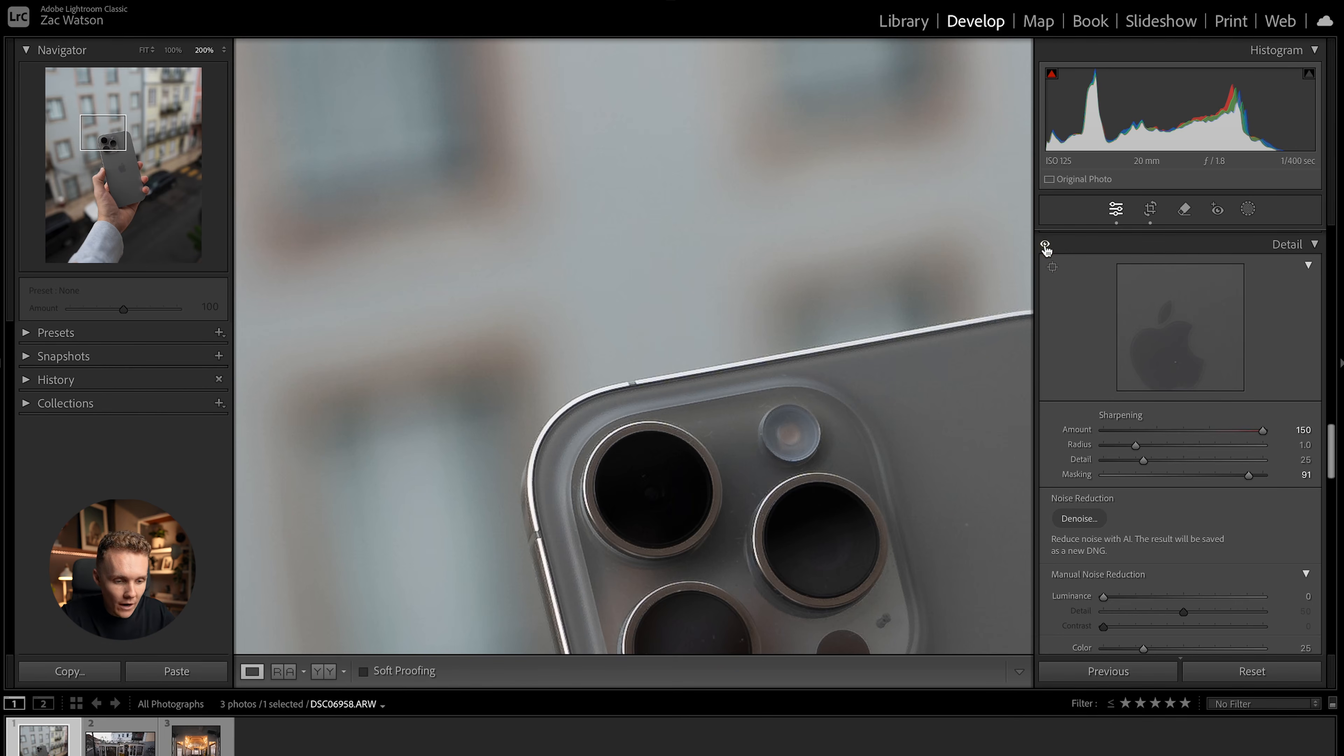
pyautogui.press('super+equal')
pyautogui.press('super+equal')
pyautogui.press('super+equal')
pyautogui.press('super+equal')
pyautogui.moveTo(613, 441); pyautogui.dragTo(838, 299)
pyautogui.press('super+minus')
pyautogui.press('super+minus')
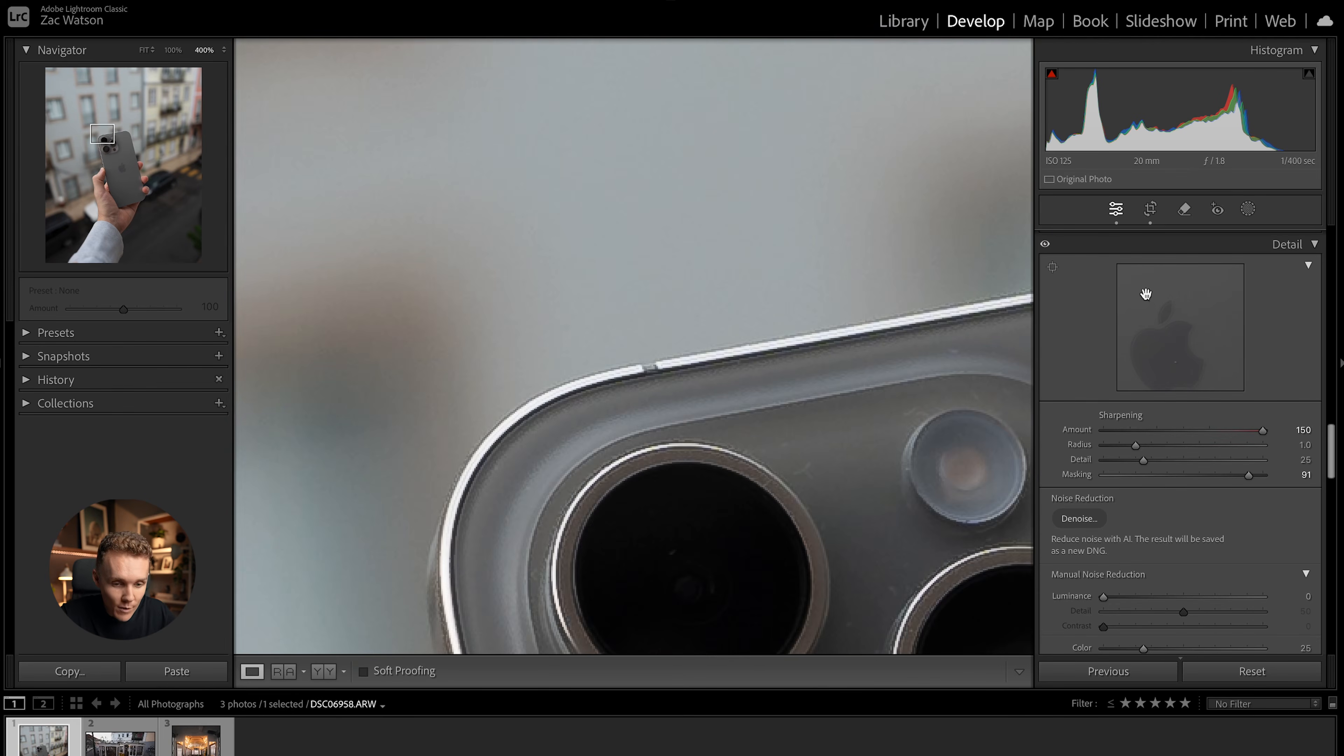
pyautogui.click(1046, 244)
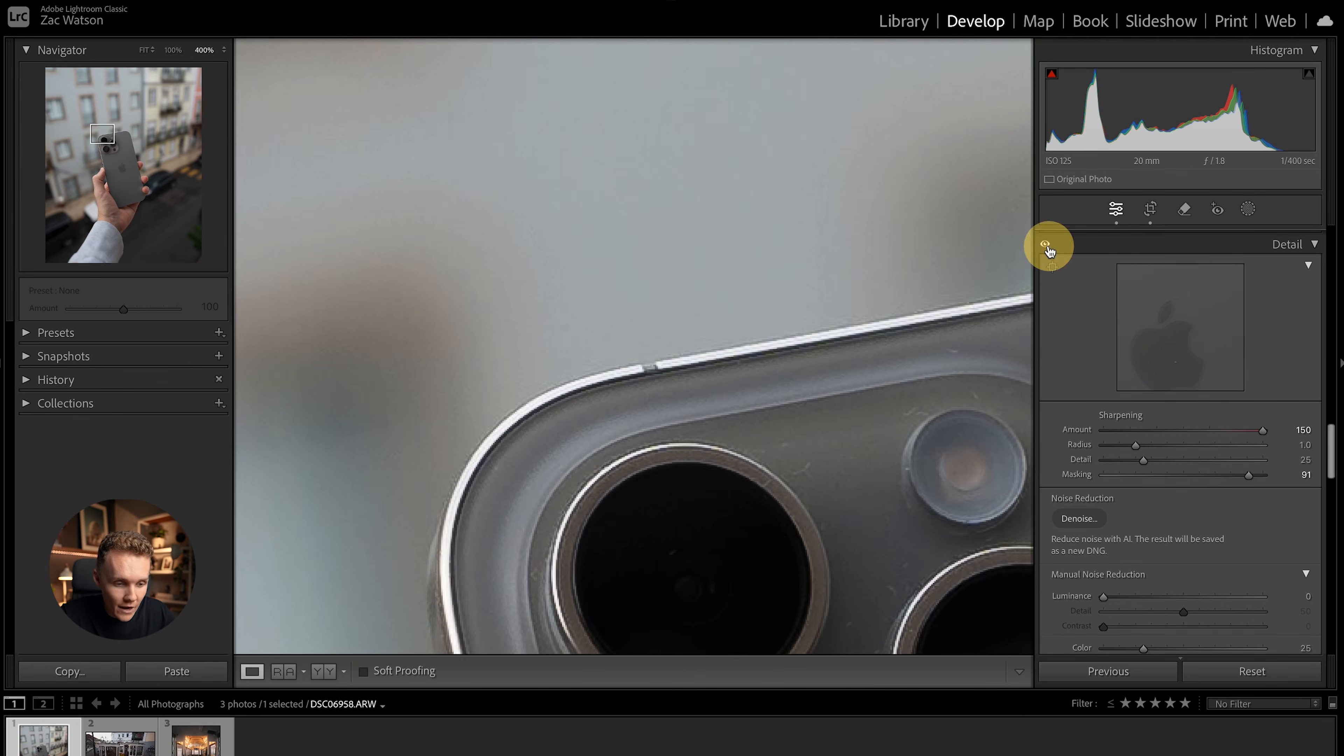
pyautogui.click(781, 297)
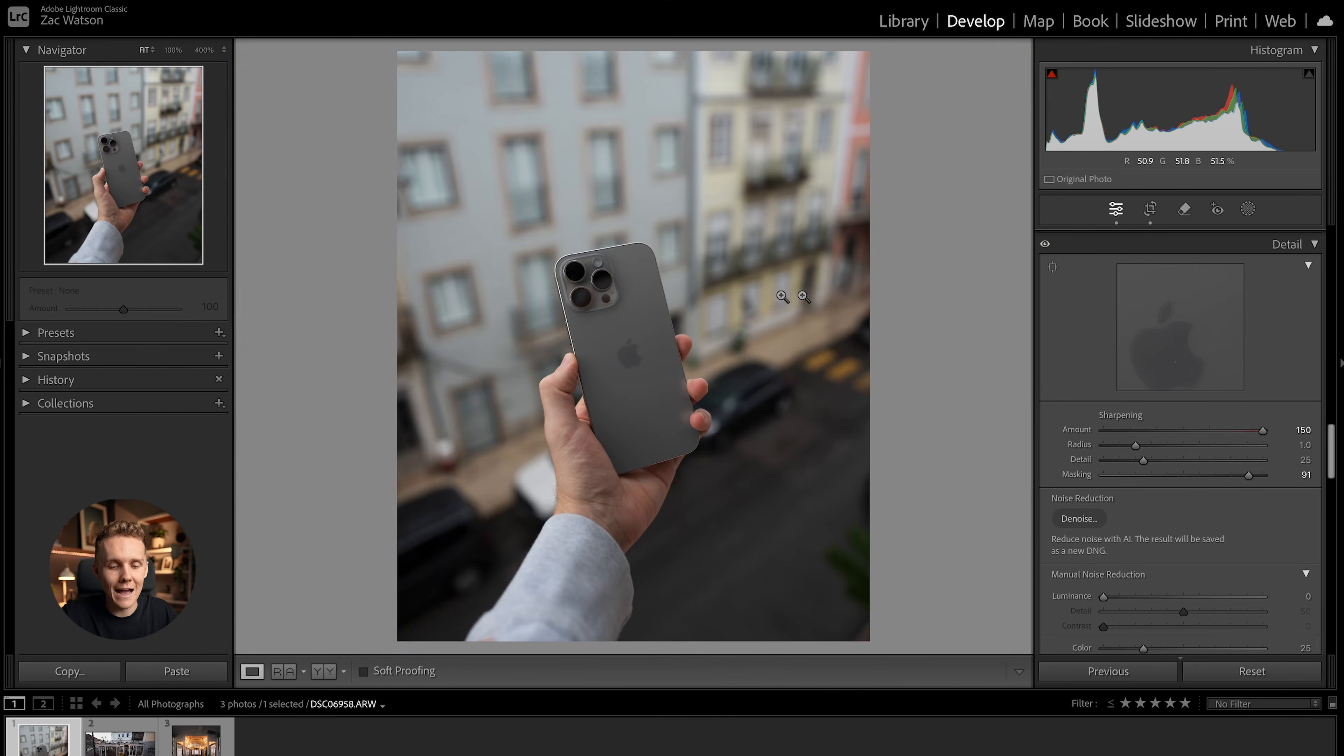
# Step: Set the phone photo's sharpening amount to 0 and bring the noise reduction settings into view
pyautogui.moveTo(1264, 432); pyautogui.dragTo(1026, 423)
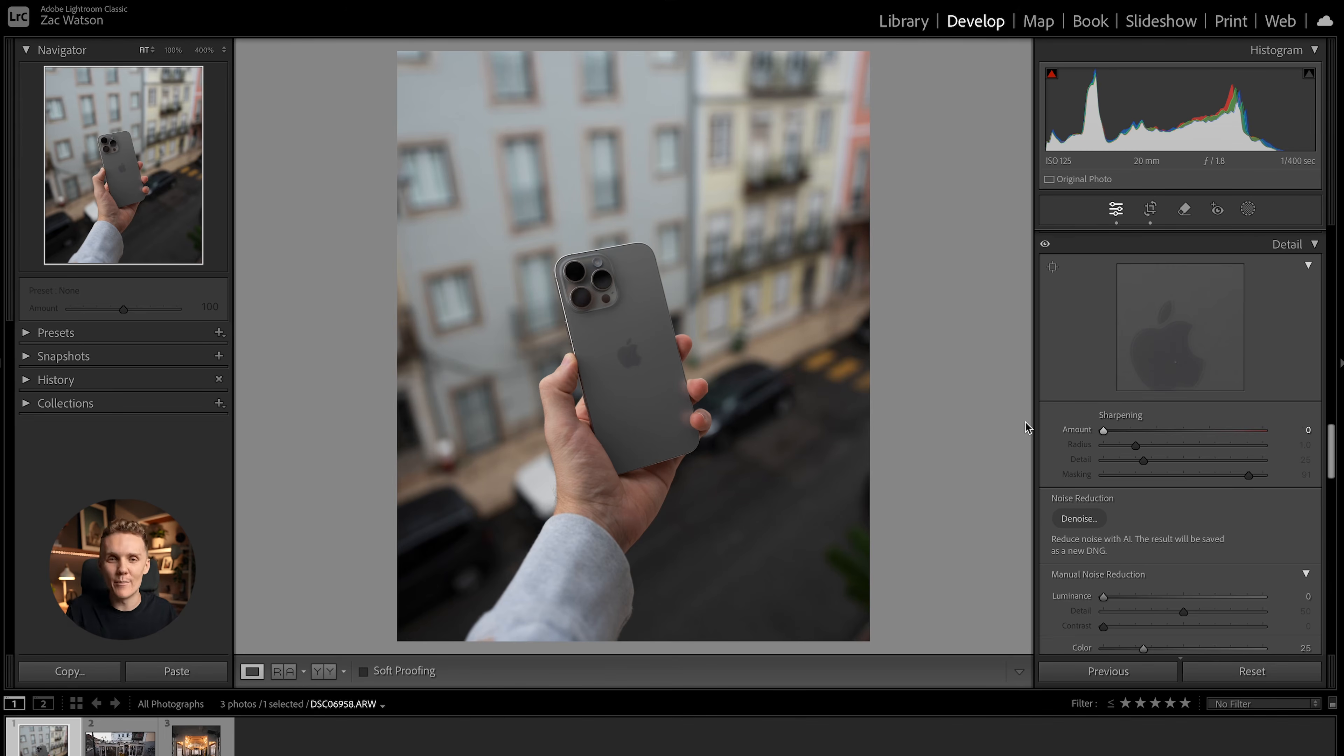
pyautogui.scroll(-5, 1077, 418)
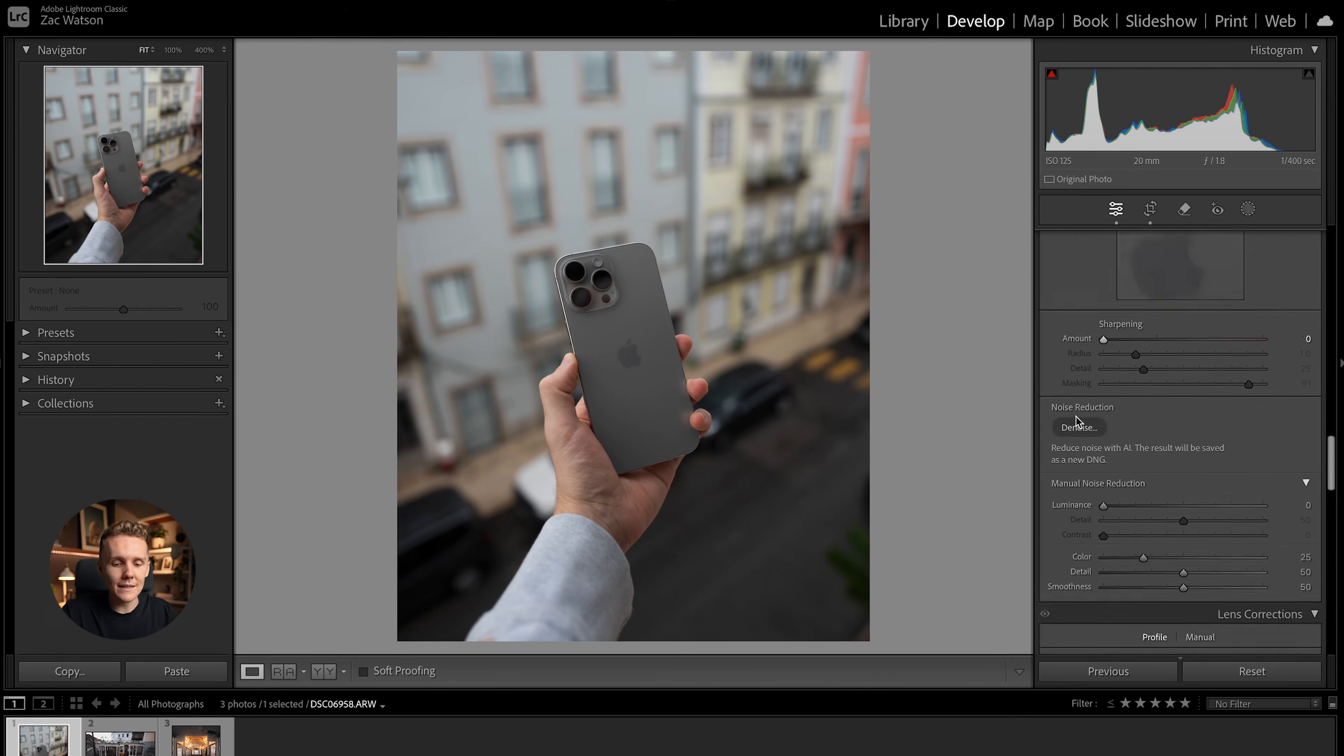
pyautogui.scroll(1, 1075, 418)
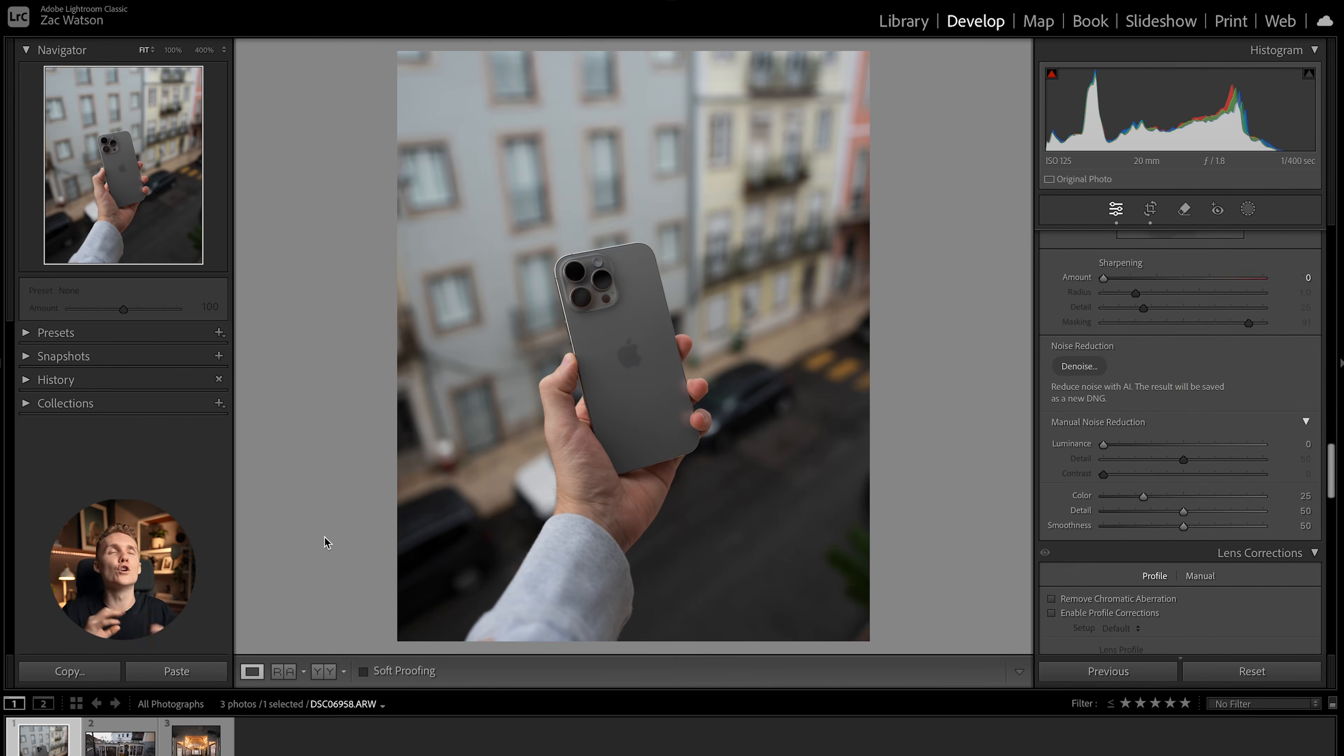
# Step: Compare the ISO values of the three photos and set manual luminance noise reduction to 19 on the tram interior photo DSC08268.ARW
pyautogui.click(174, 741)
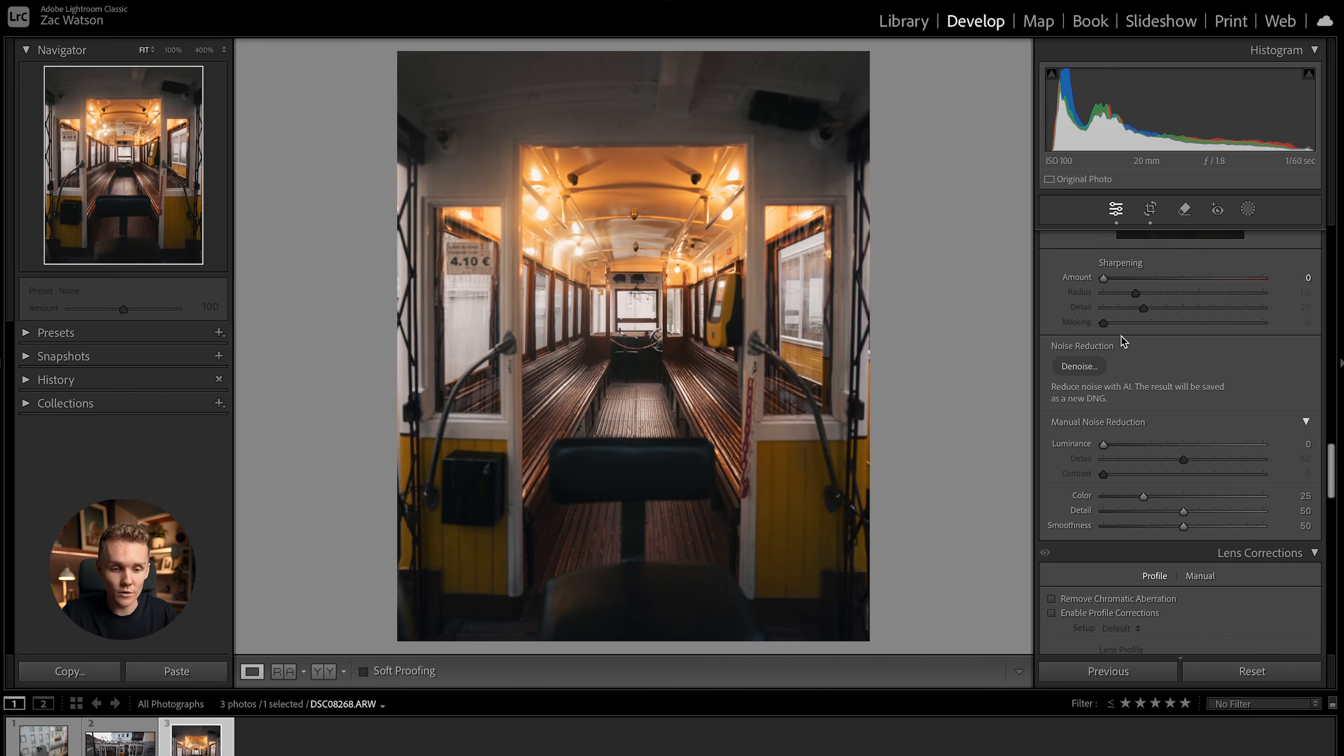
pyautogui.press('Left')
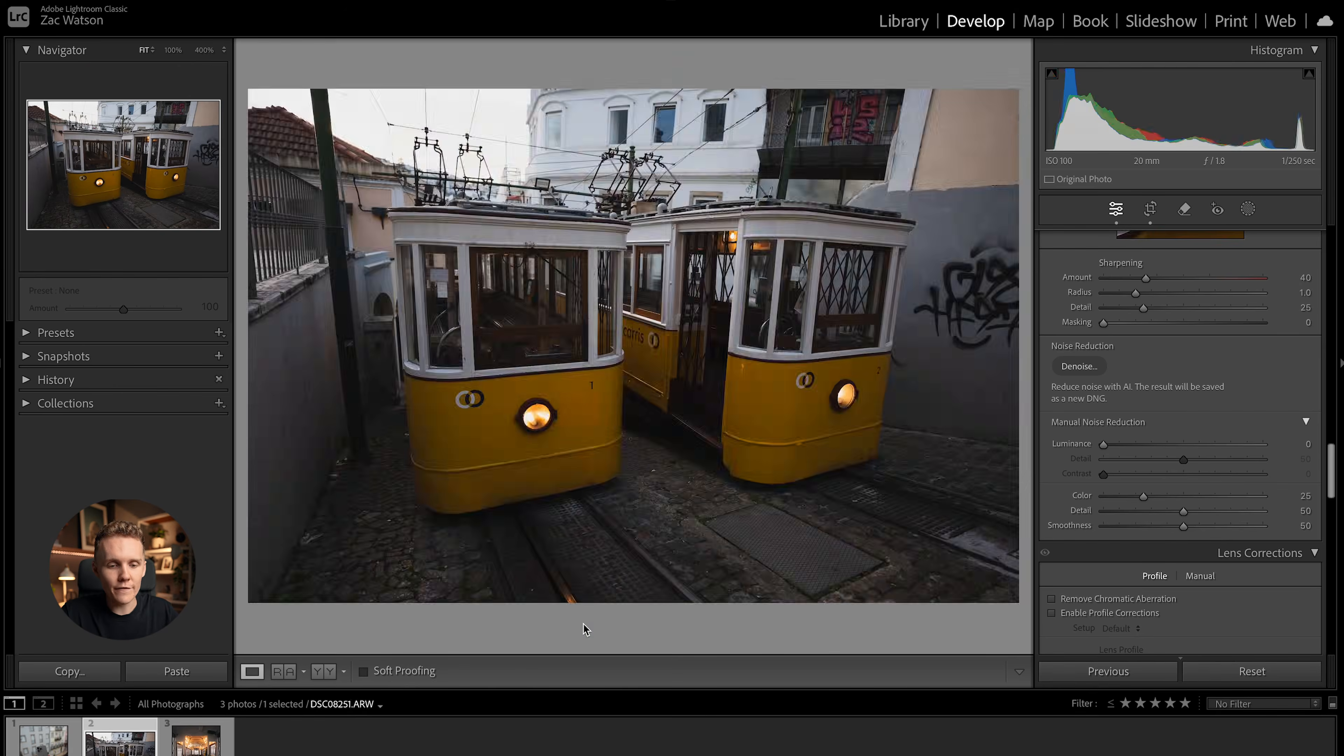
pyautogui.press('Left')
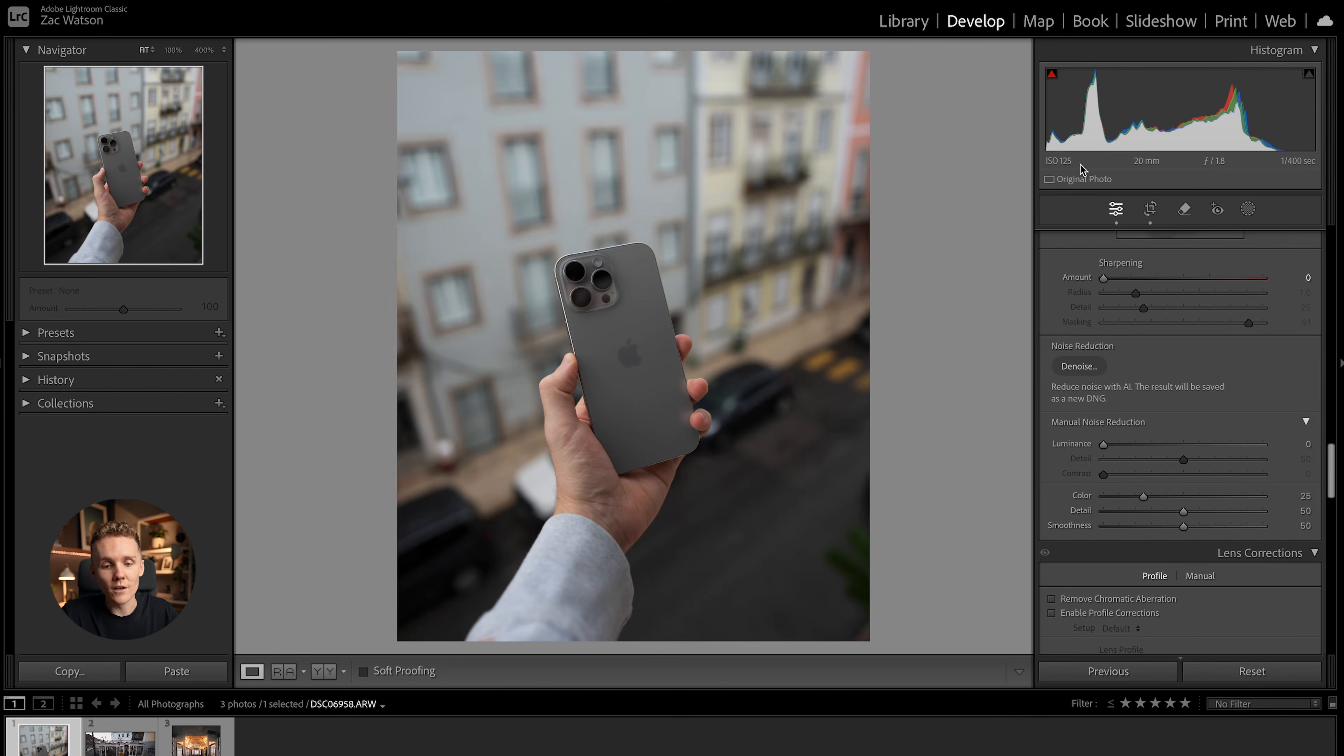
pyautogui.press('Right')
pyautogui.press('Right')
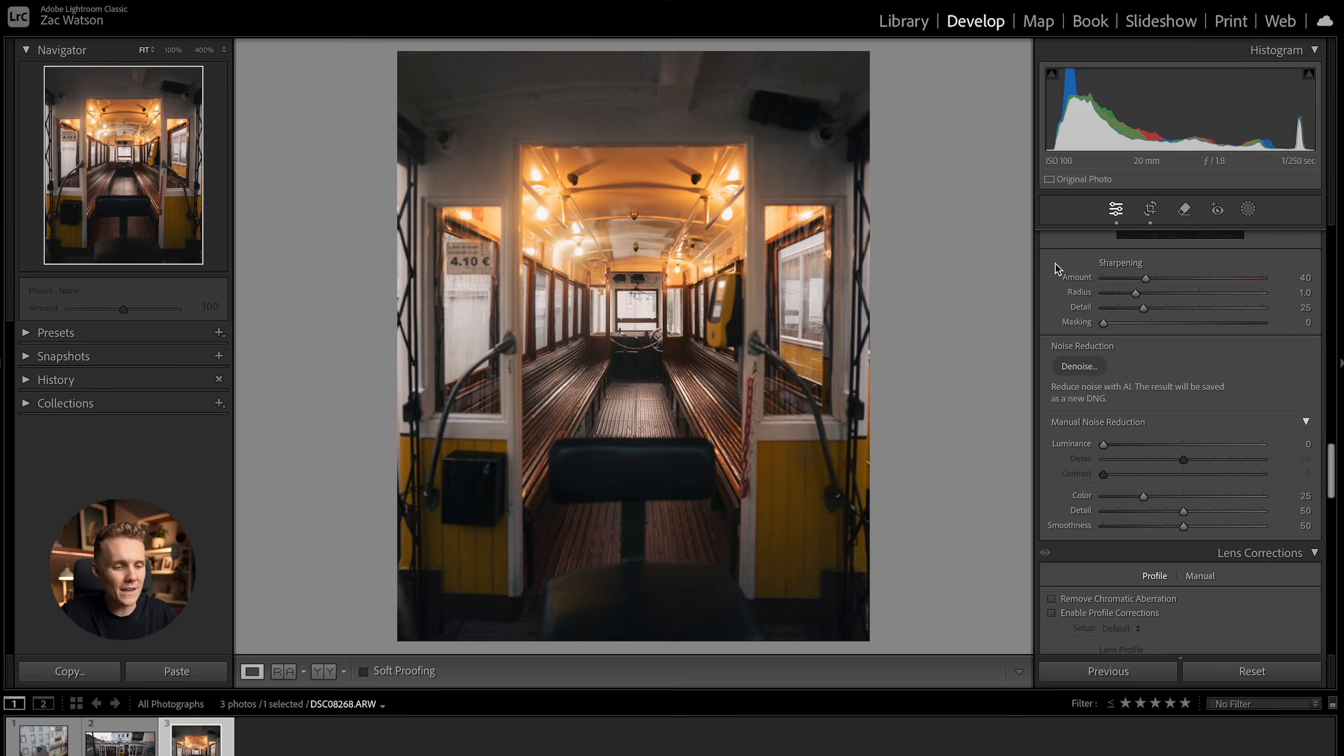
pyautogui.press('Left')
pyautogui.press('Right')
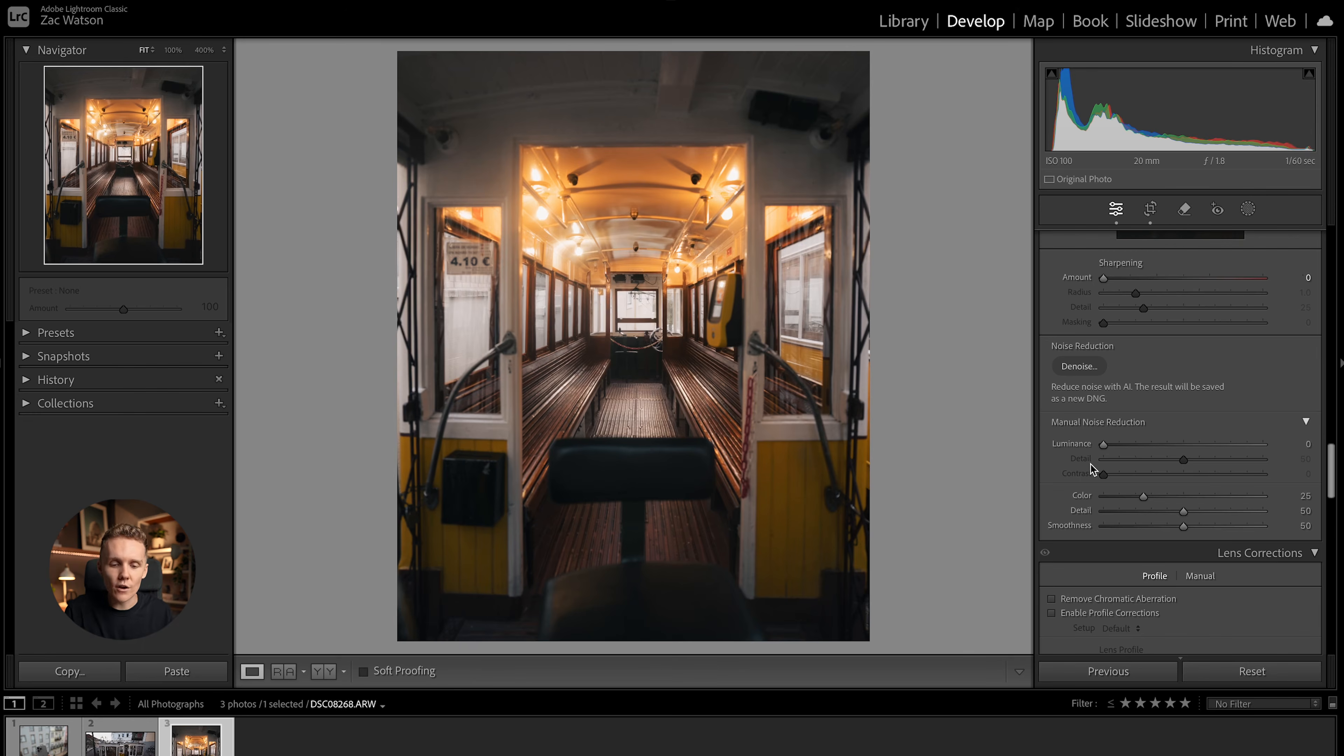
pyautogui.moveTo(1103, 445); pyautogui.dragTo(1137, 447)
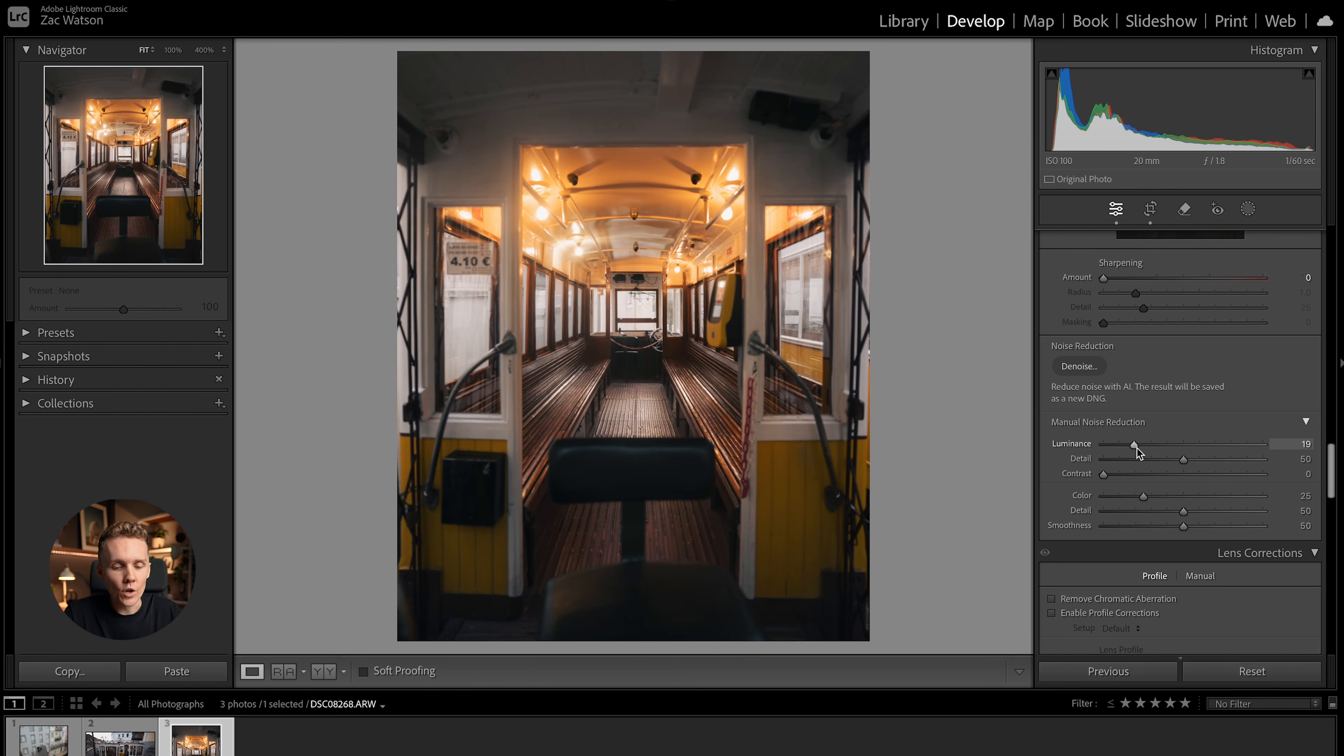
# Step: Try AI Denoise amounts of 1, 100, 45 and 97 in the Enhance preview, and cancel without enhancing
pyautogui.click(1079, 366)
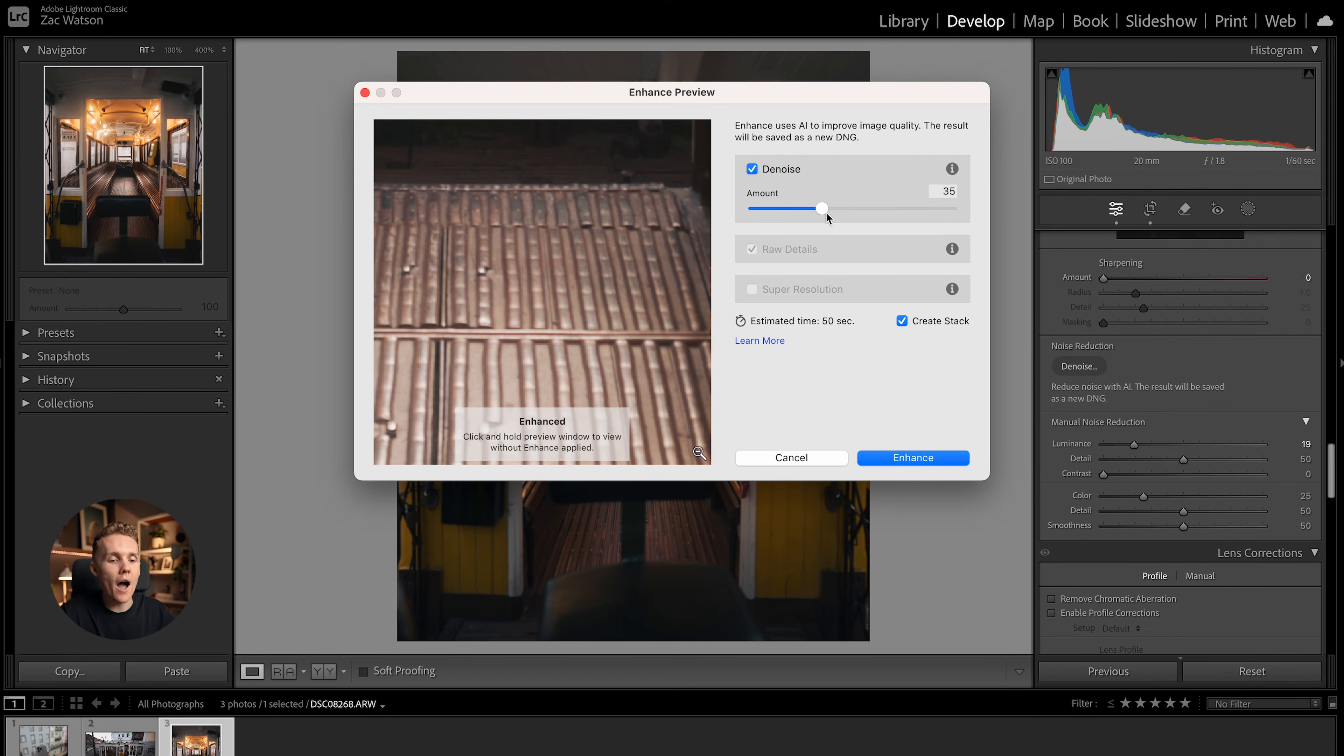
pyautogui.moveTo(819, 206); pyautogui.dragTo(670, 219)
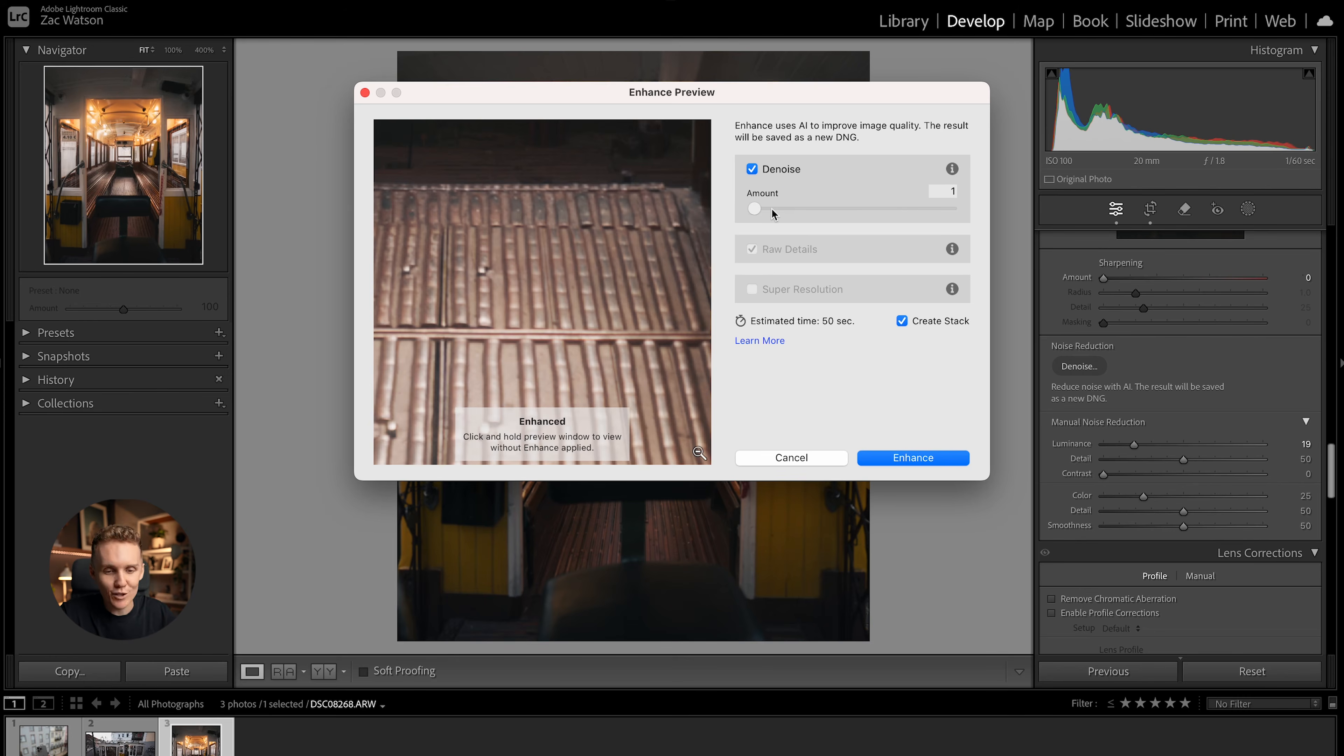
pyautogui.click(1072, 209)
pyautogui.moveTo(755, 209); pyautogui.dragTo(1101, 208)
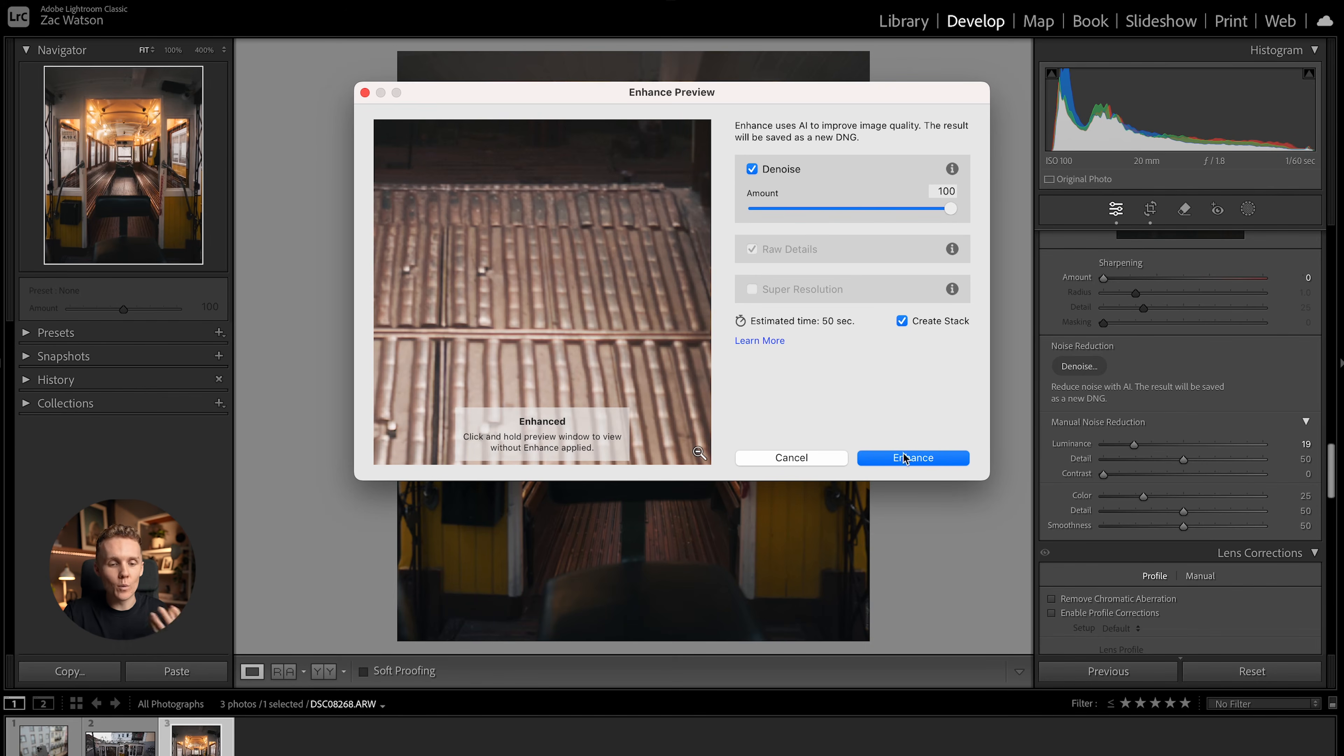
pyautogui.click(906, 213)
pyautogui.moveTo(906, 213); pyautogui.dragTo(842, 215)
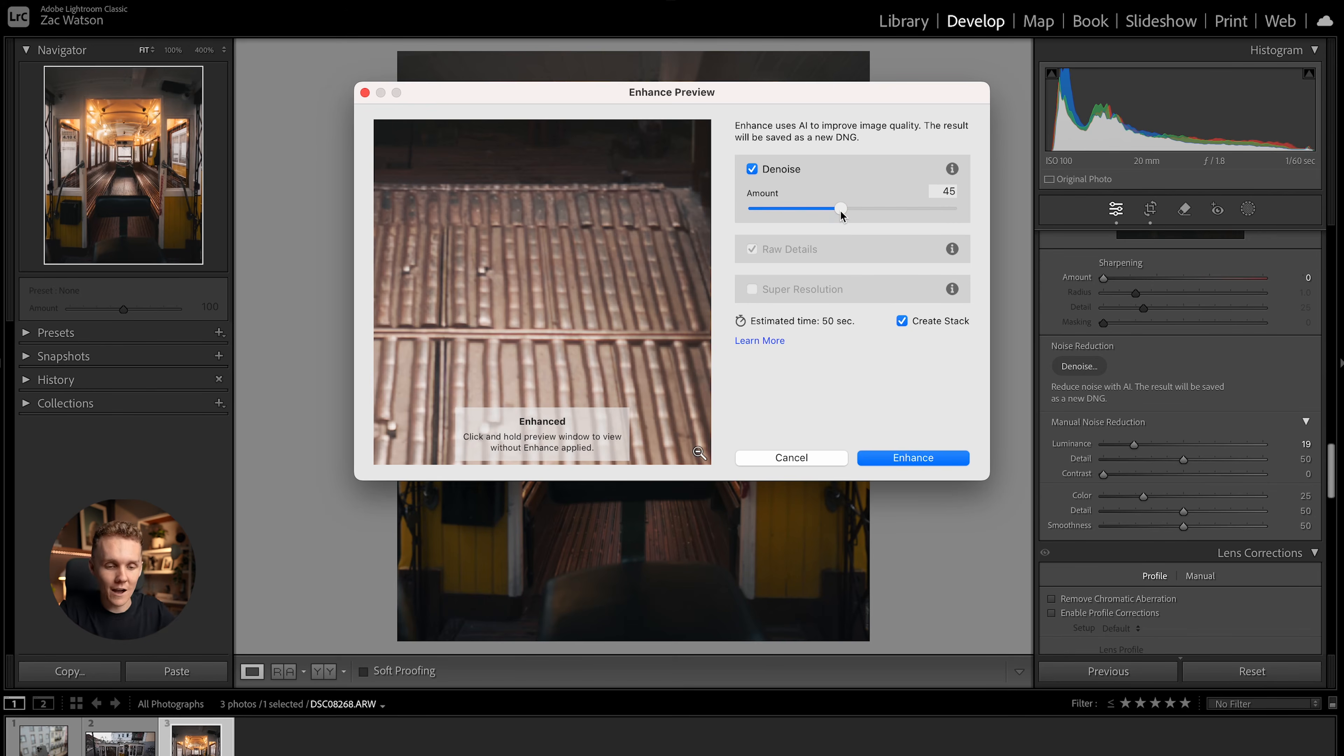
pyautogui.moveTo(841, 214); pyautogui.dragTo(1034, 219)
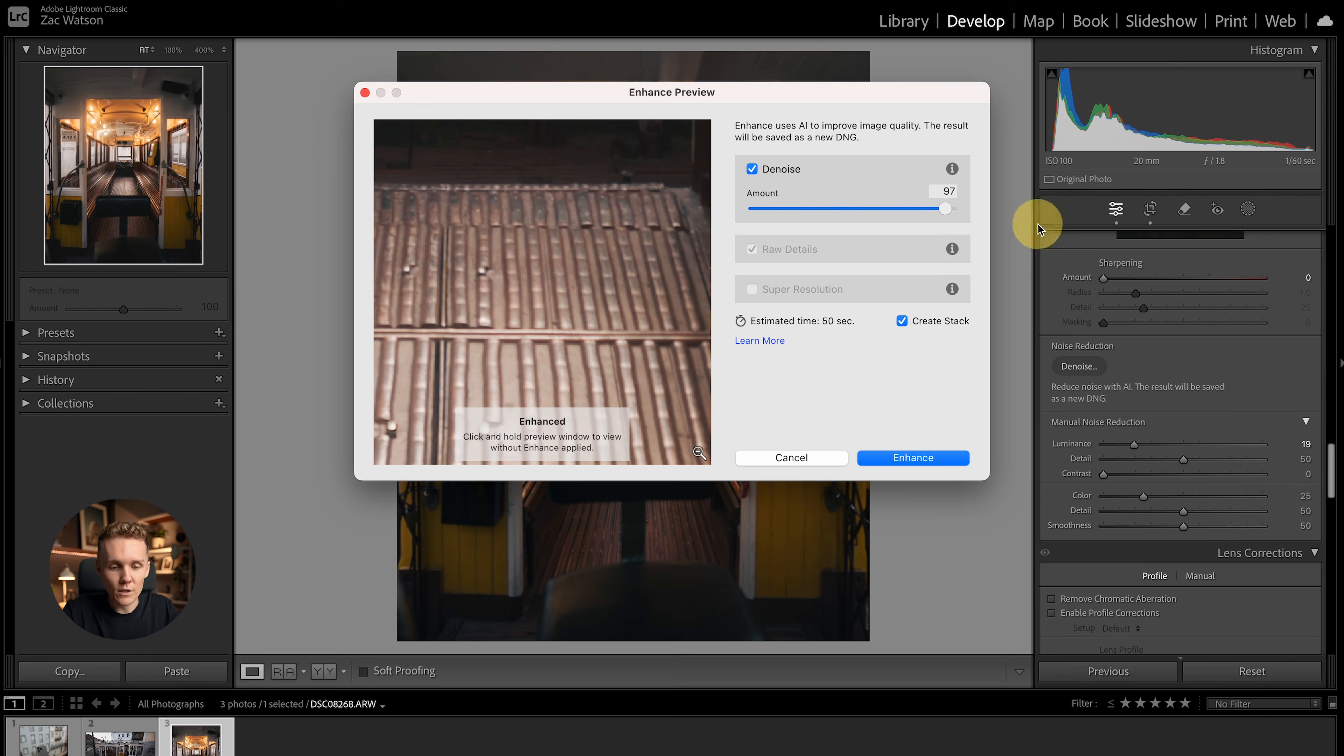
pyautogui.press('Escape')
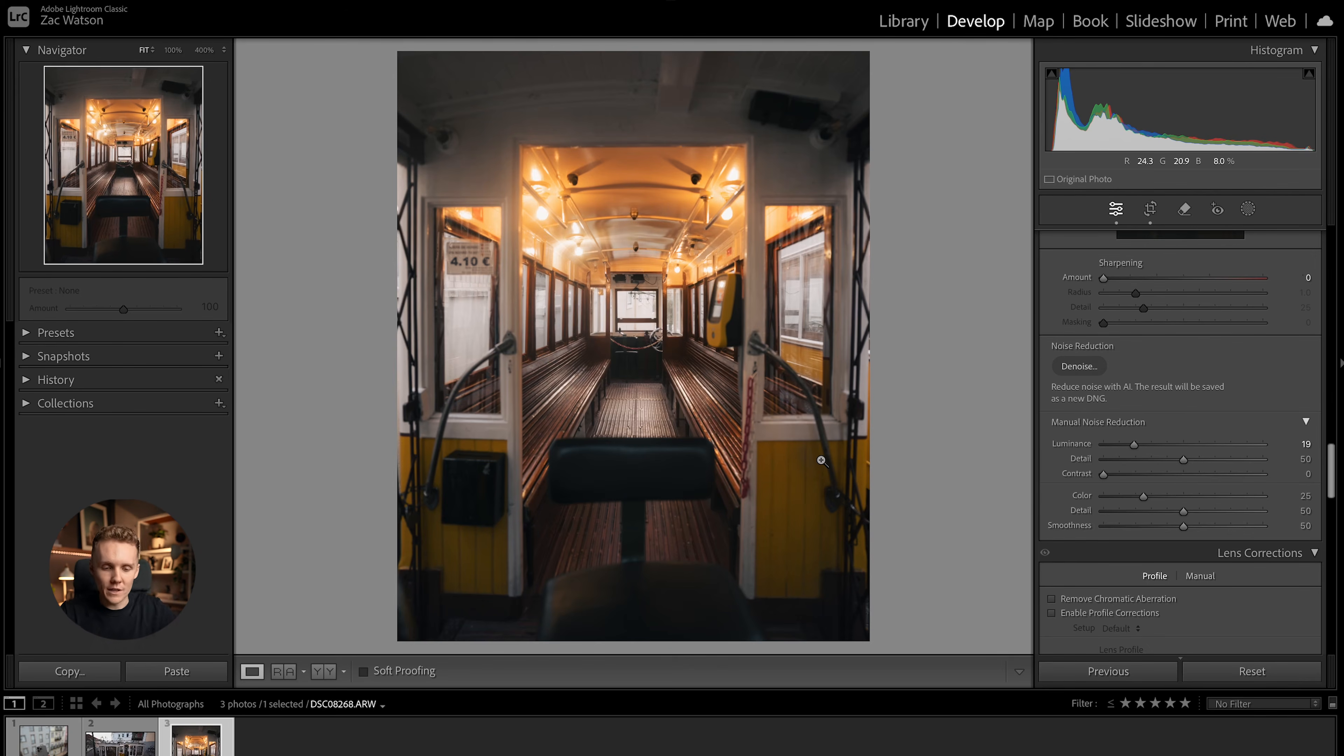
# Step: Enable lens profile corrections and chromatic aberration removal on the tram interior photo, and inspect the window at the tram's far end at 200%
pyautogui.scroll(3, 1209, 390)
pyautogui.scroll(-3, 1198, 391)
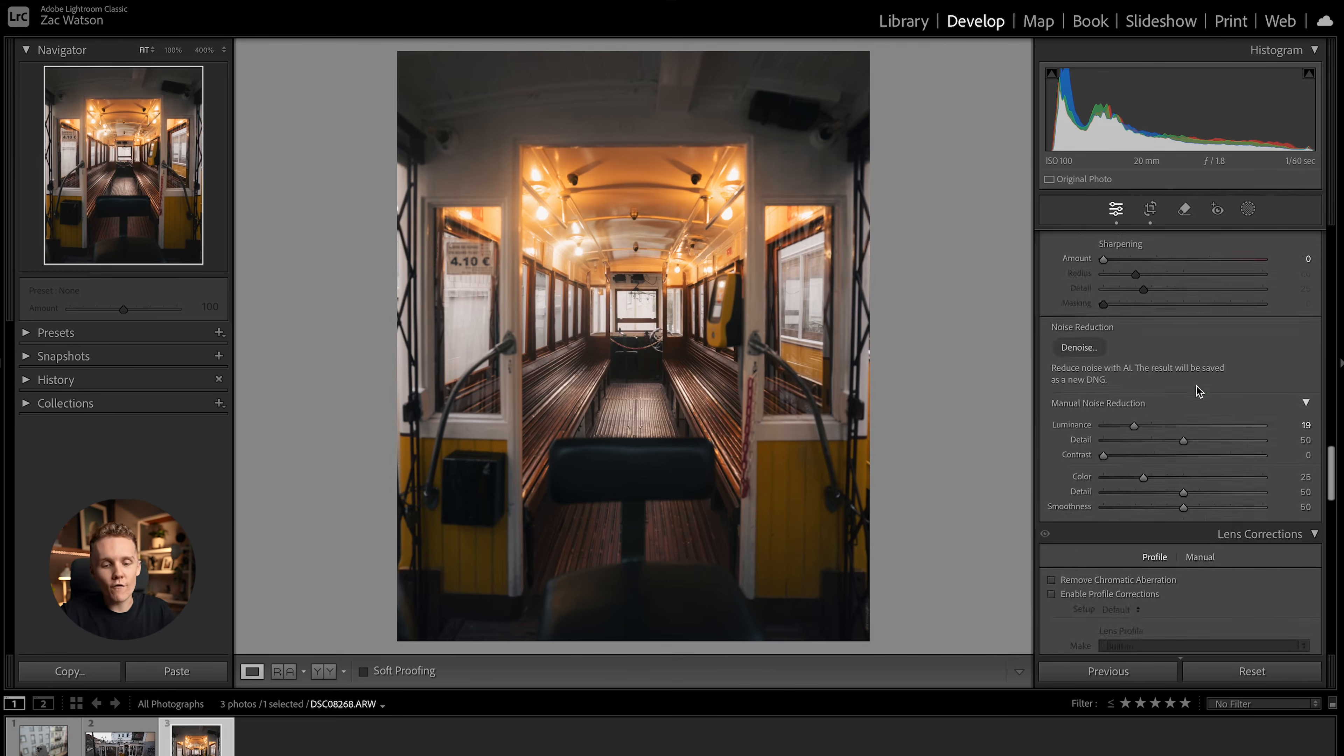
pyautogui.scroll(-5, 1198, 390)
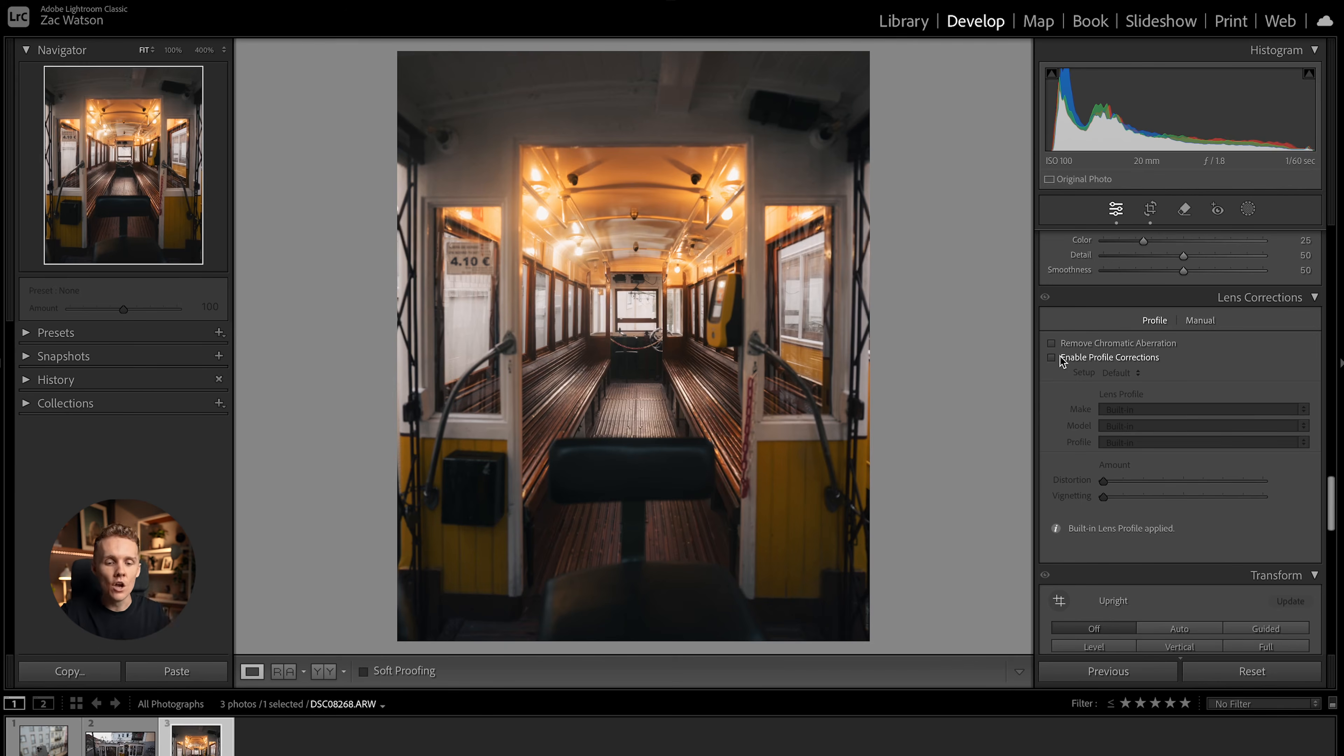
pyautogui.click(1059, 356)
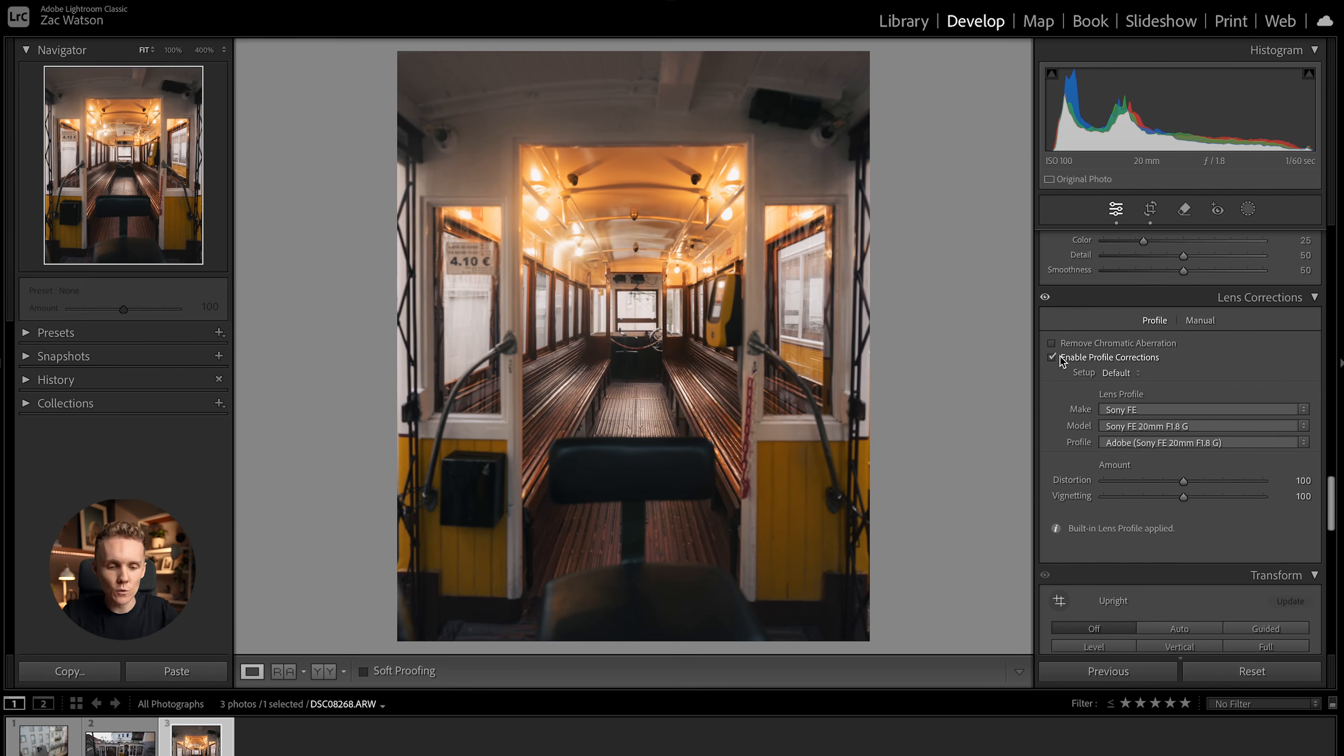
pyautogui.click(1052, 344)
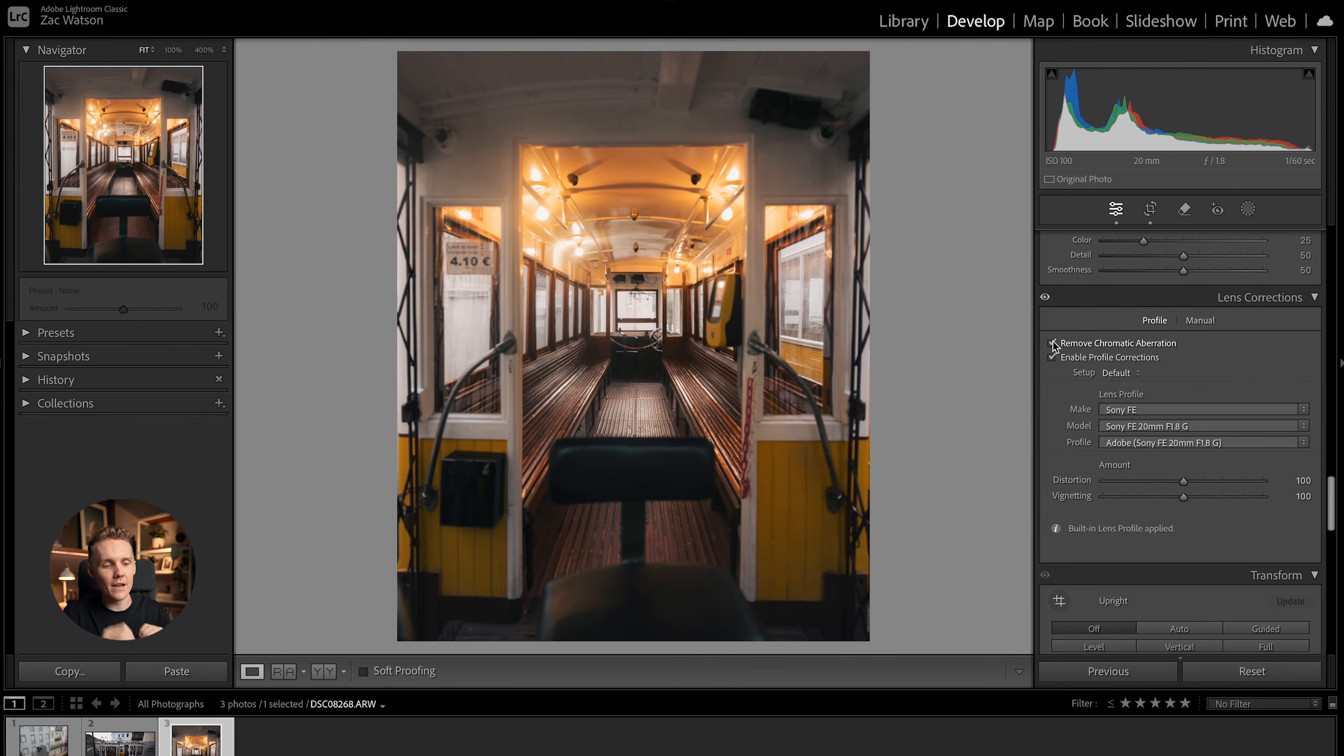
pyautogui.click(631, 328)
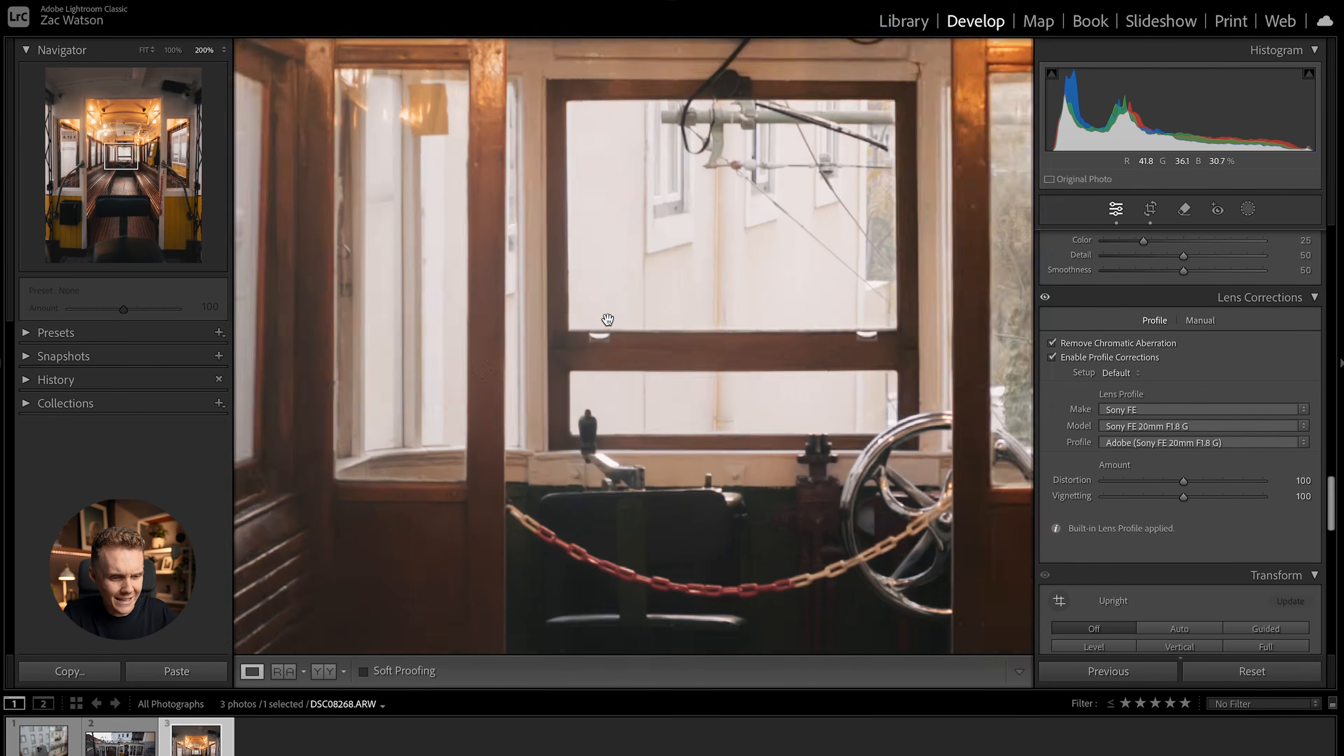
pyautogui.click(607, 320)
pyautogui.click(621, 306)
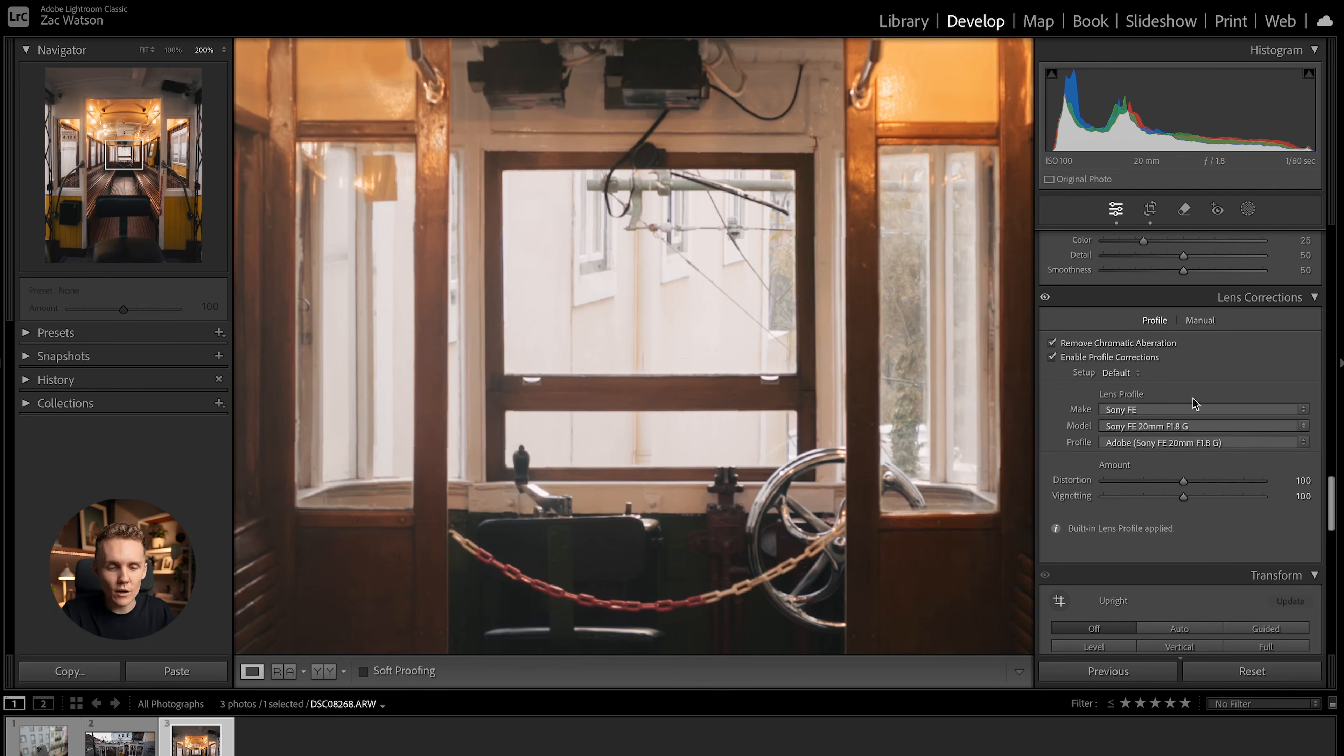
pyautogui.click(756, 396)
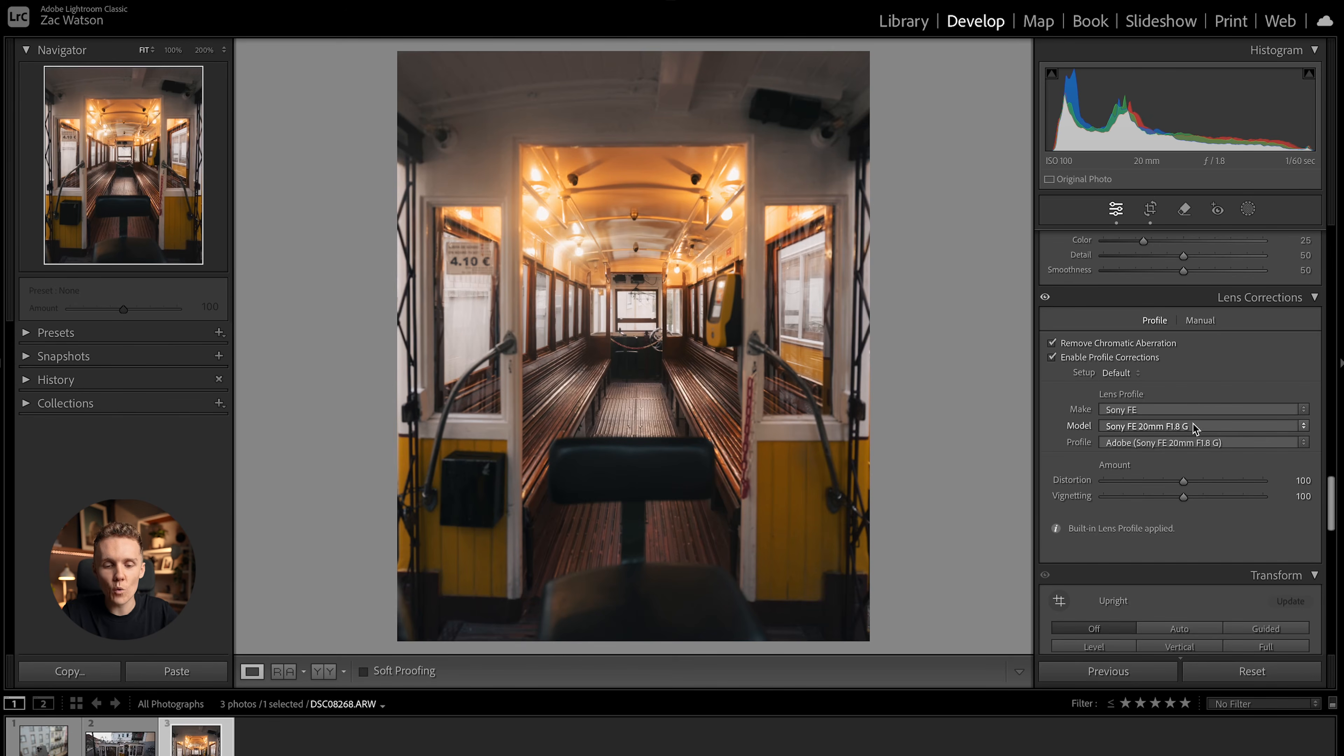
# Step: Review the available lens makes, models and profiles, keeping Sony FE, Sony FE 20mm F1.8 G and its Adobe profile
pyautogui.click(1151, 409)
pyautogui.scroll(6, 1143, 328)
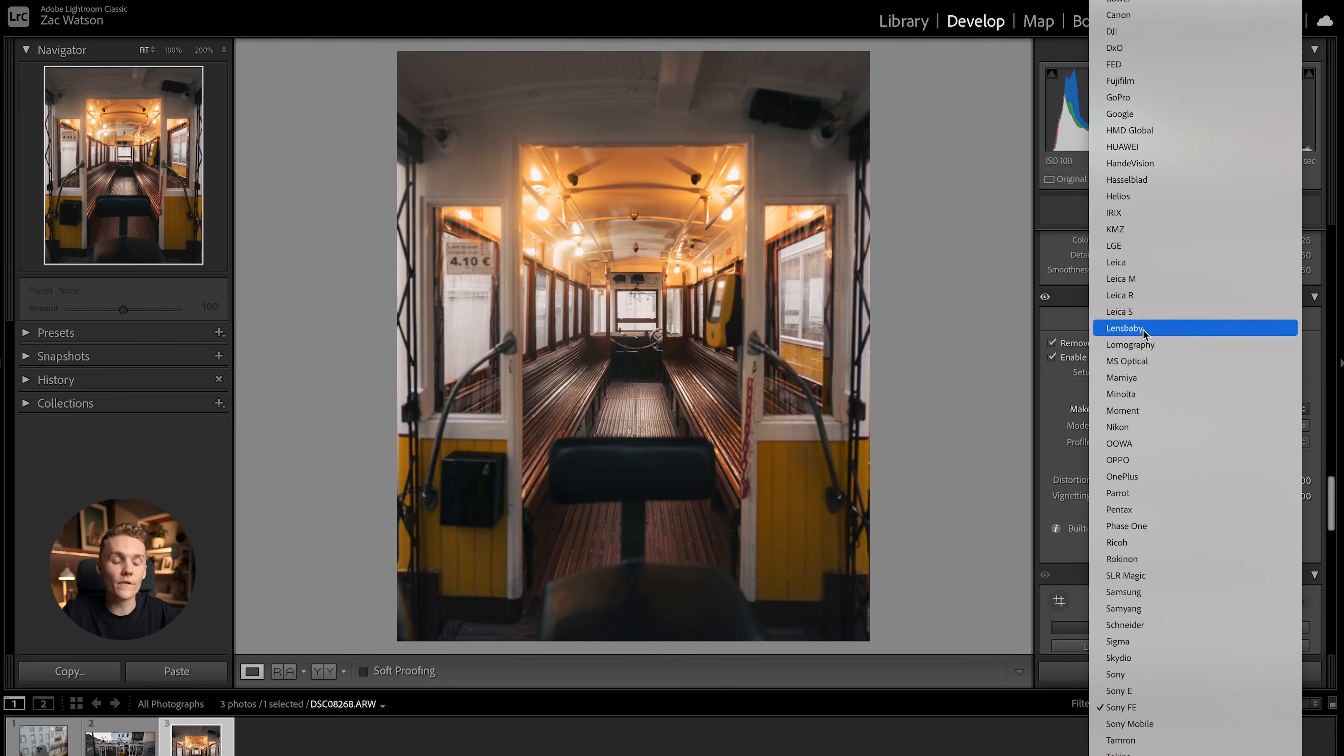
pyautogui.click(1058, 421)
pyautogui.click(1147, 426)
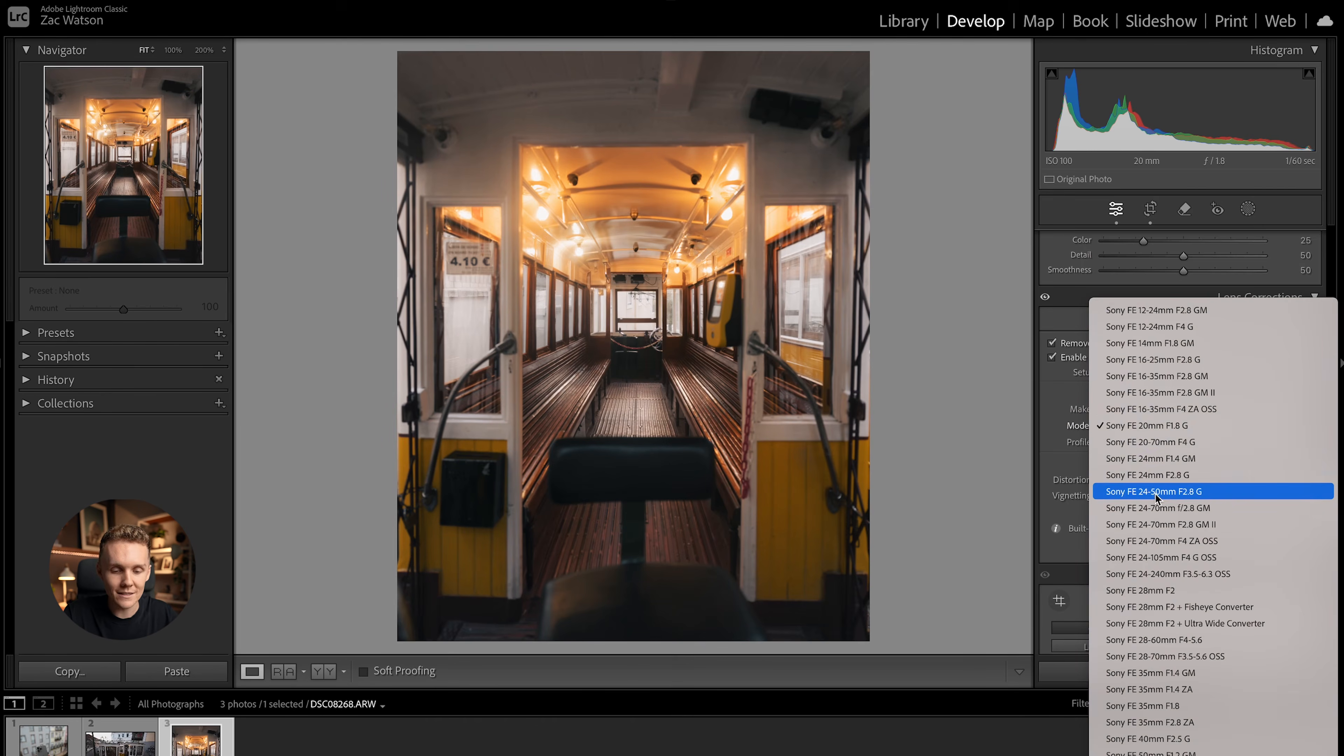
pyautogui.scroll(5, 1163, 476)
pyautogui.click(1087, 413)
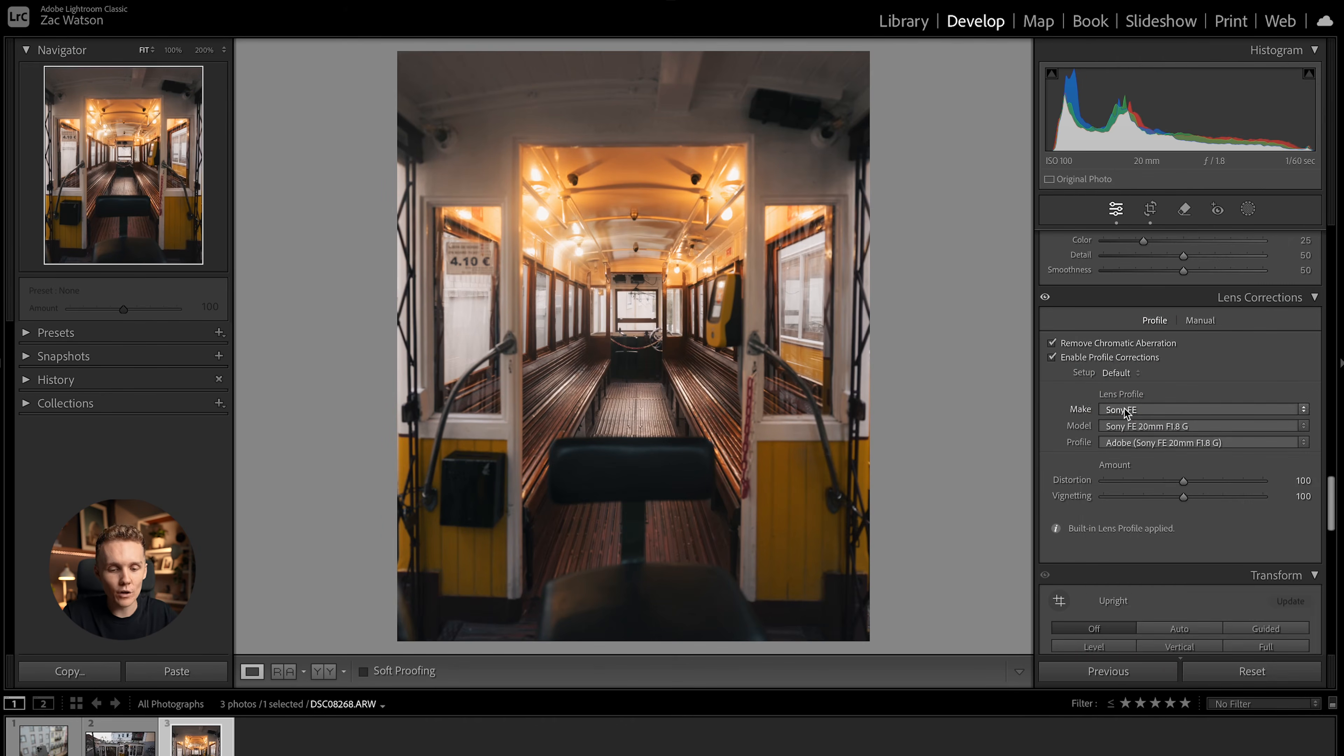
pyautogui.click(1137, 426)
pyautogui.scroll(-10, 1164, 493)
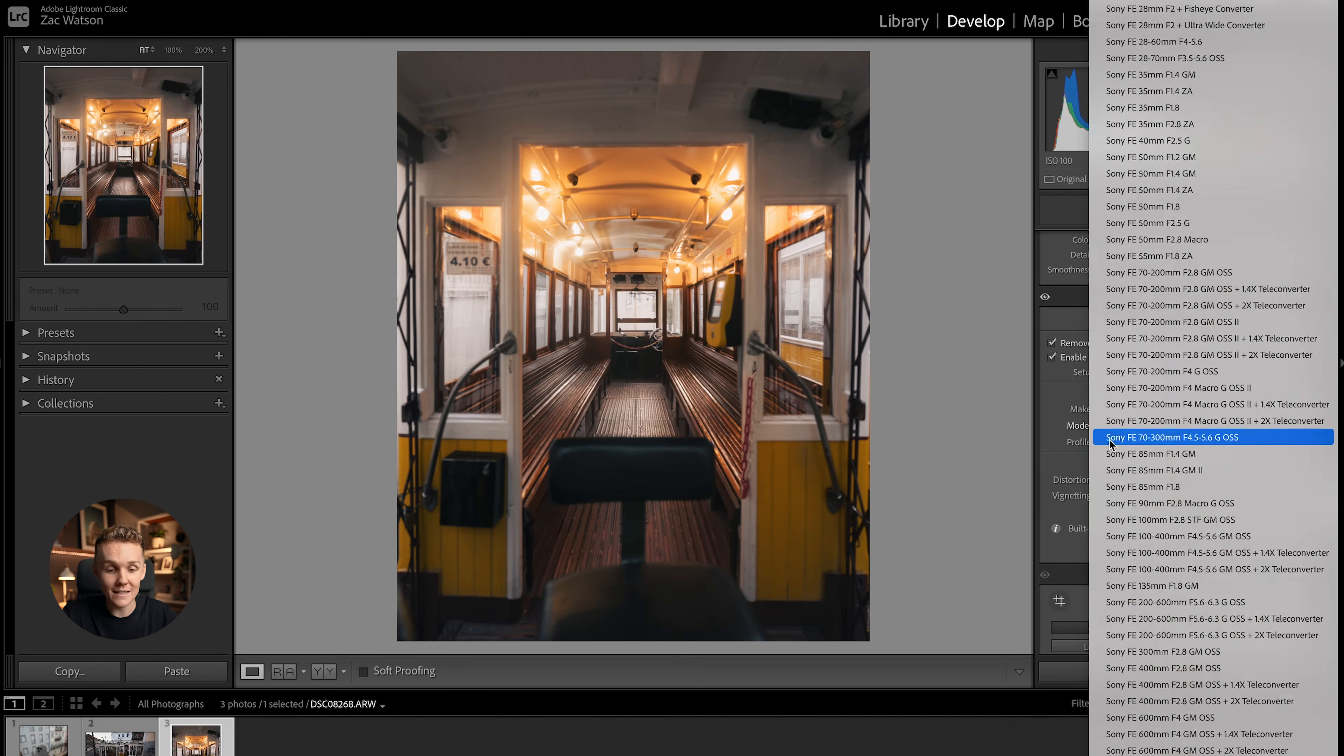
pyautogui.click(1071, 406)
pyautogui.click(1198, 447)
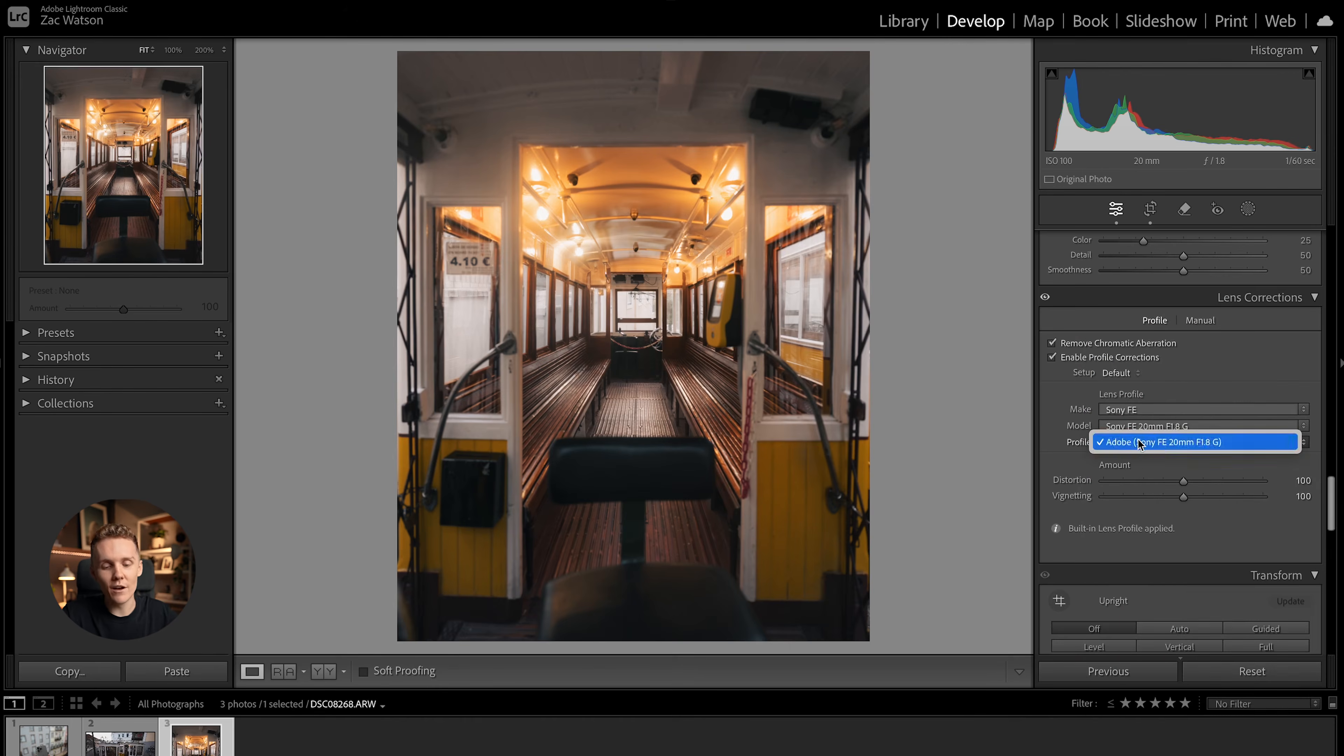
pyautogui.click(1198, 445)
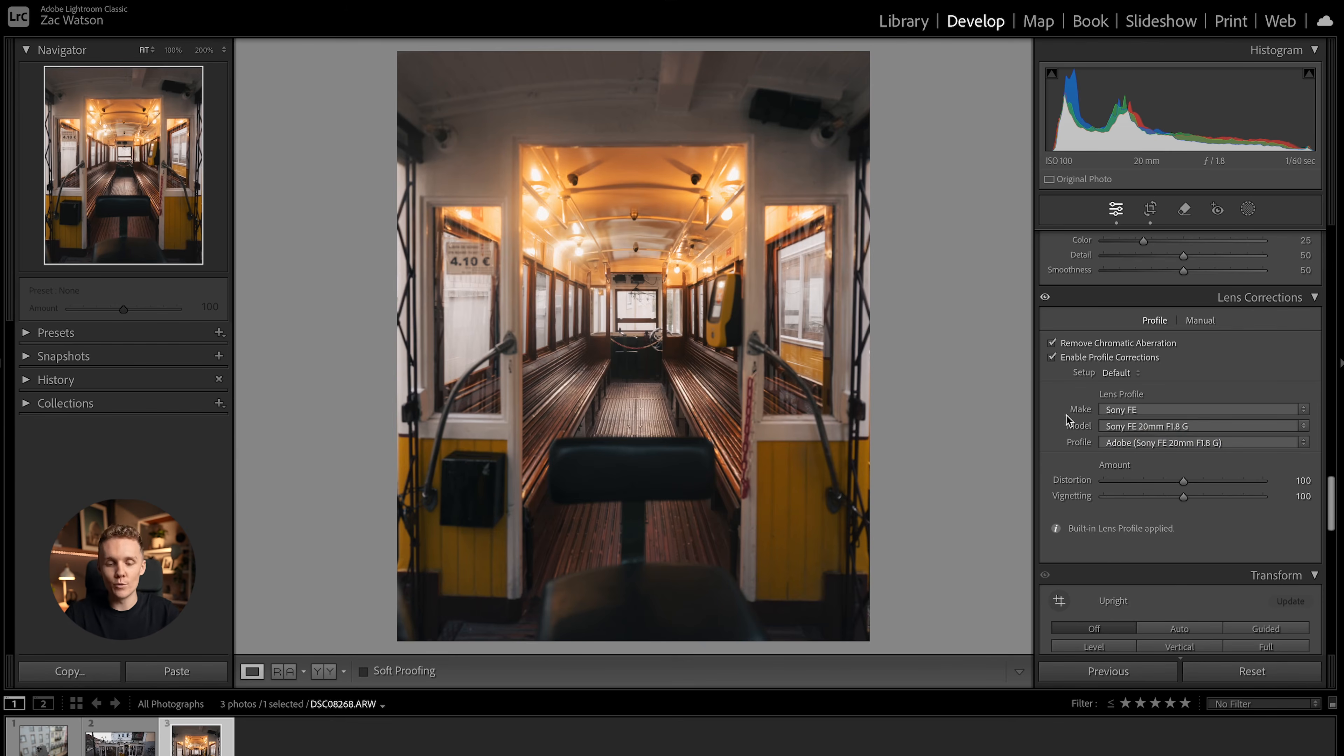
pyautogui.scroll(-3, 1076, 377)
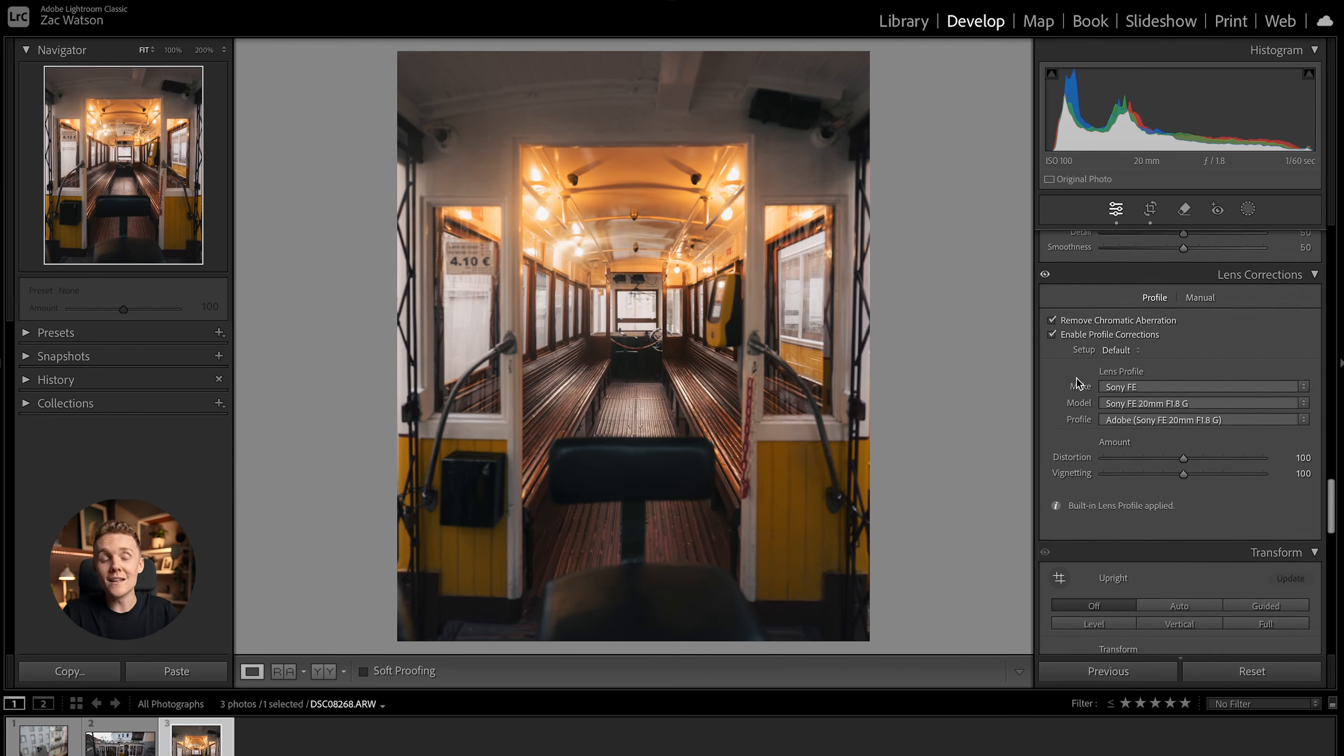
# Step: Set the tram interior photo's vertical perspective to -10, try a horizontal perspective of +9 and reset it to 0
pyautogui.scroll(-5, 1076, 376)
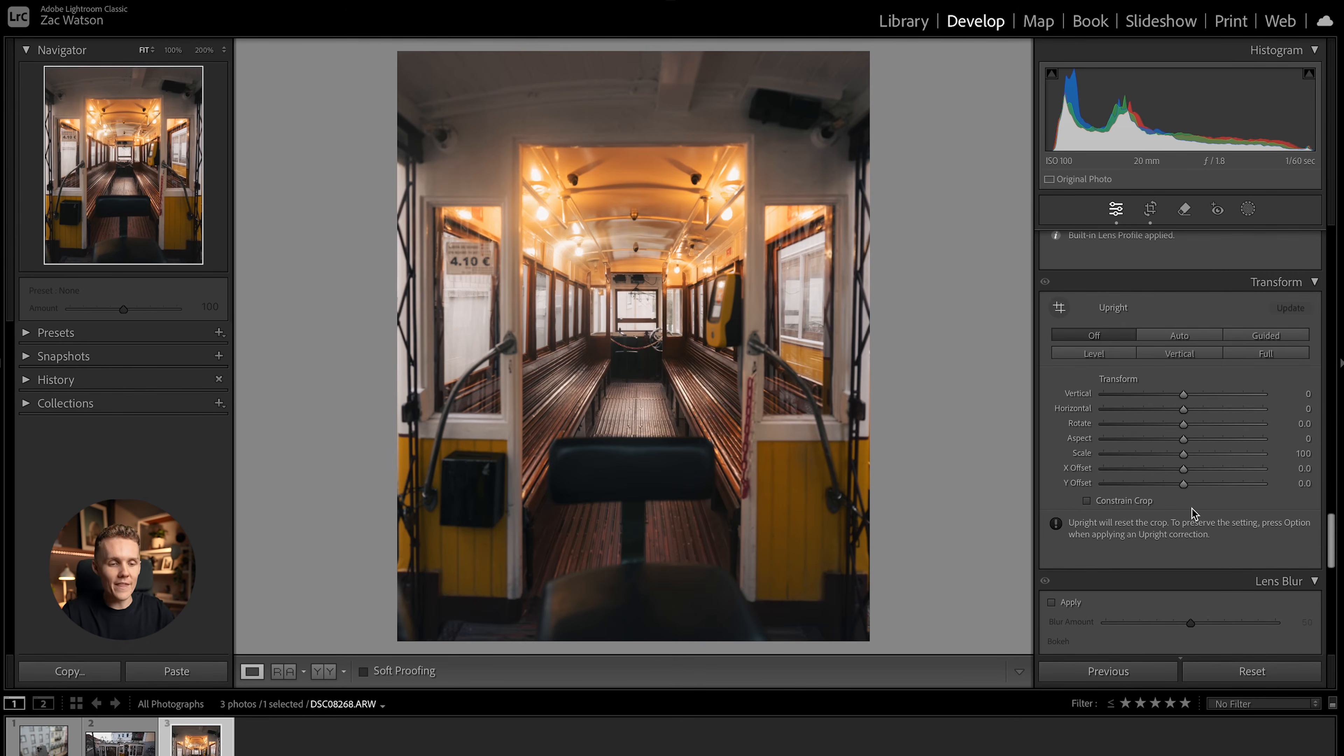
pyautogui.moveTo(1200, 471)
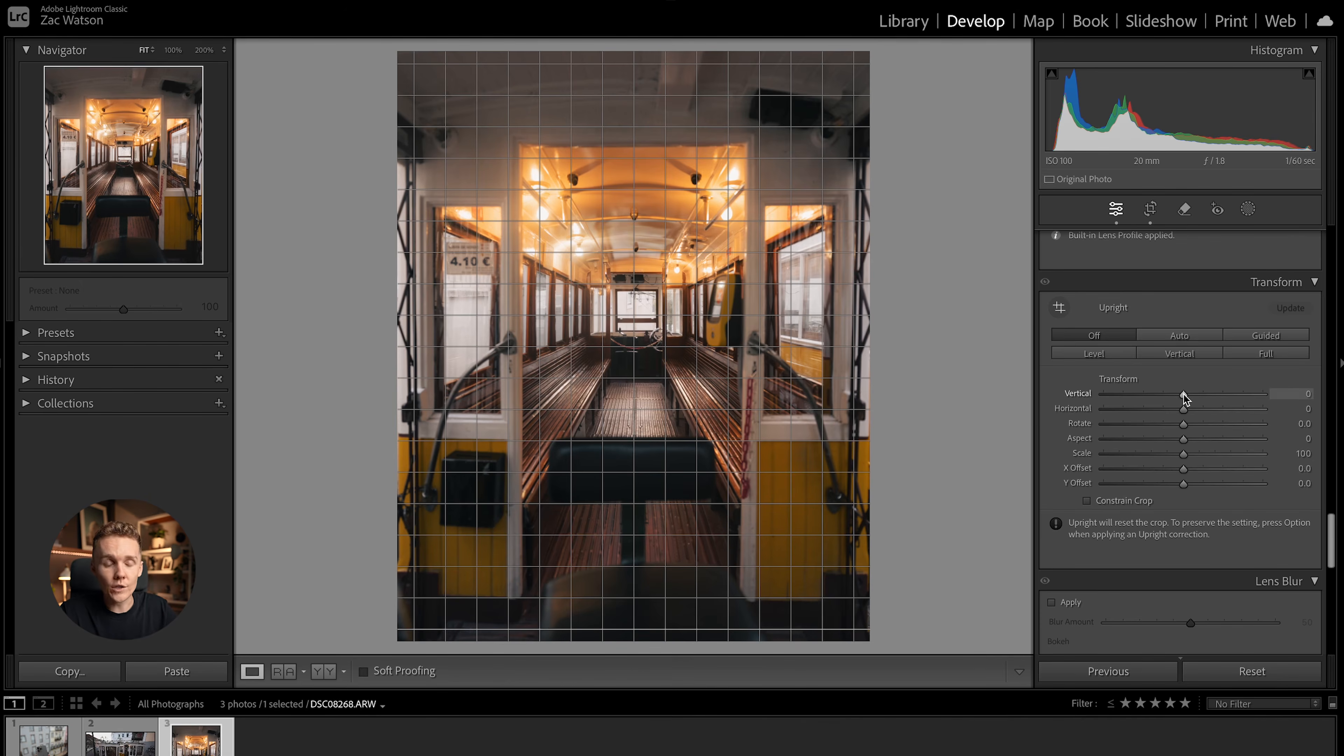
pyautogui.moveTo(1182, 393); pyautogui.dragTo(1188, 439)
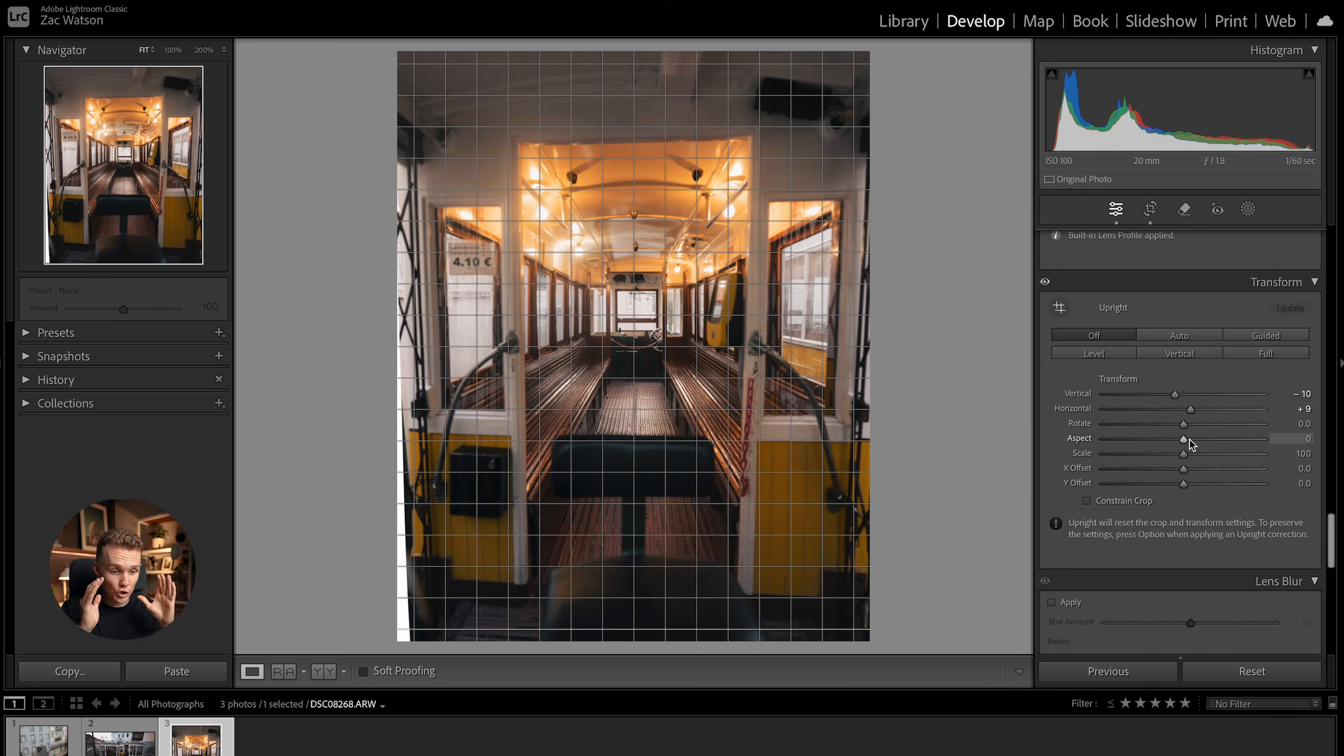
pyautogui.doubleClick(1191, 411)
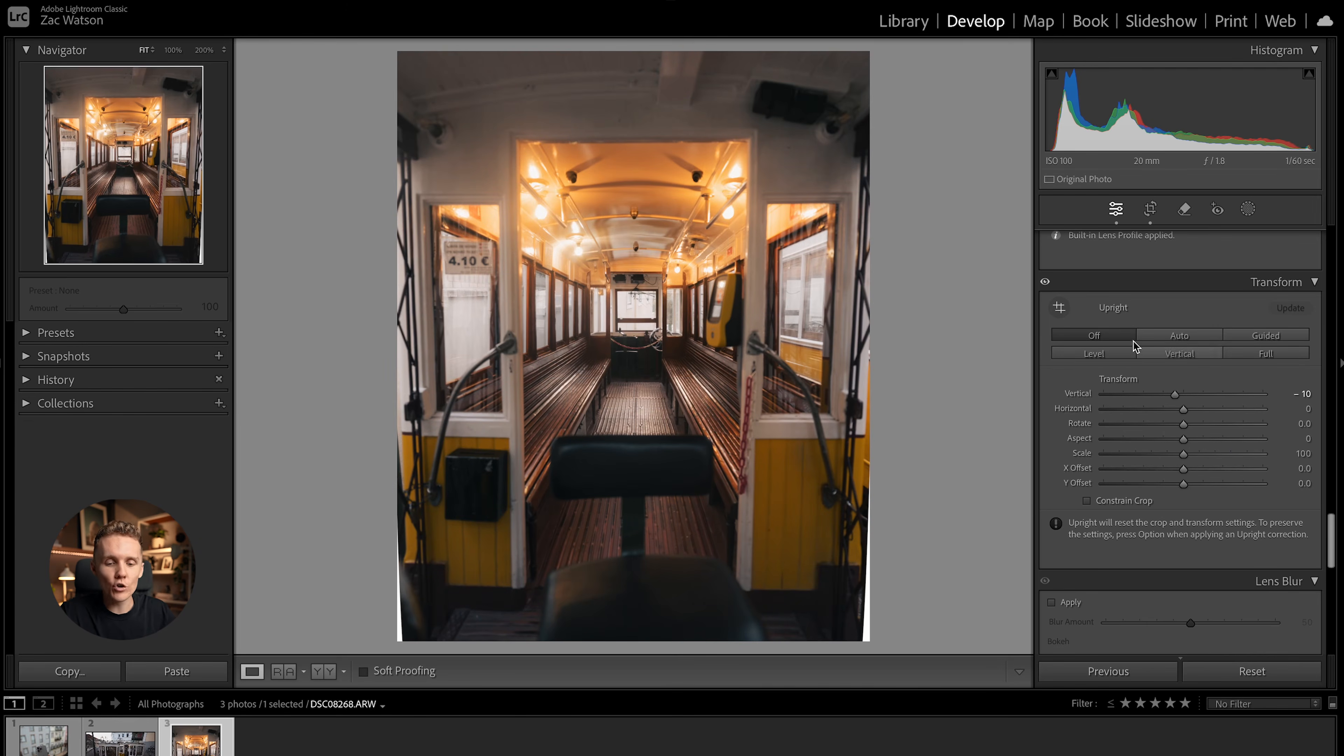
# Step: Try Auto Upright on the tram interior photo, undo it, and set the horizontal perspective to -2
pyautogui.click(1183, 337)
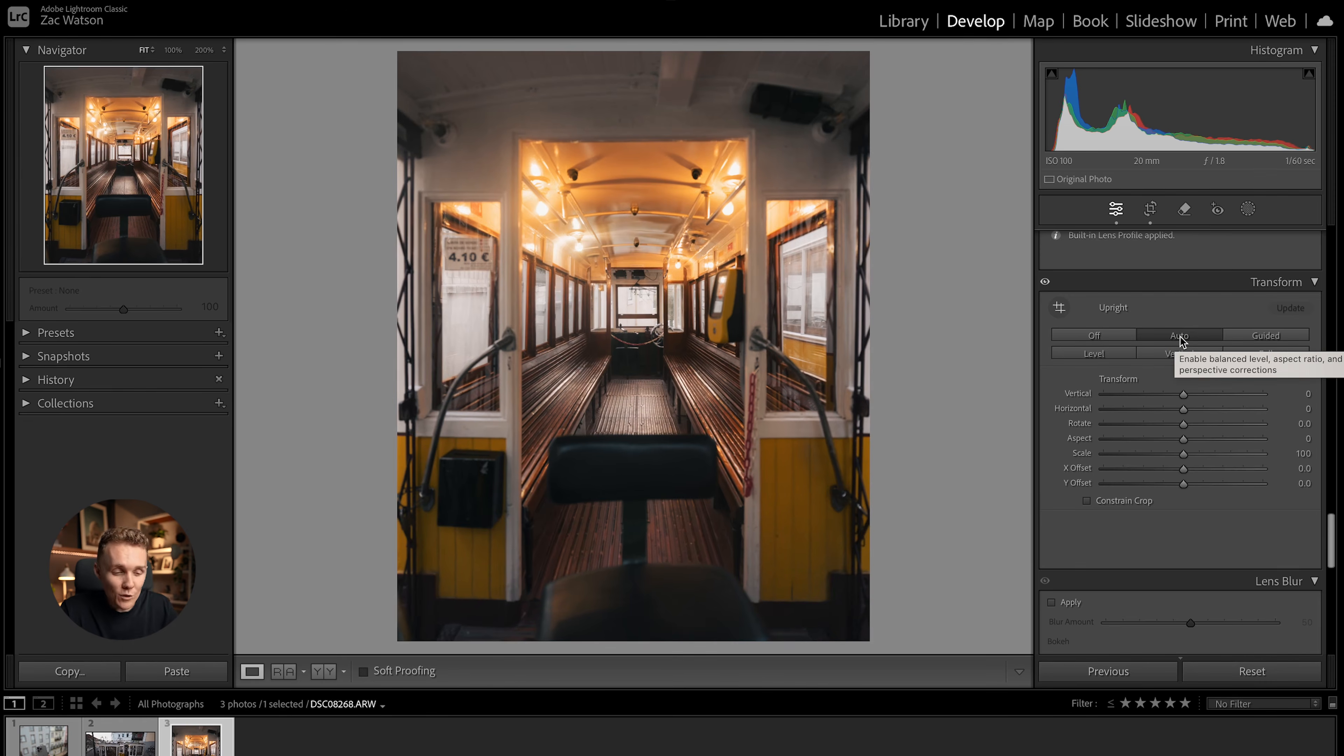
pyautogui.press('super+z')
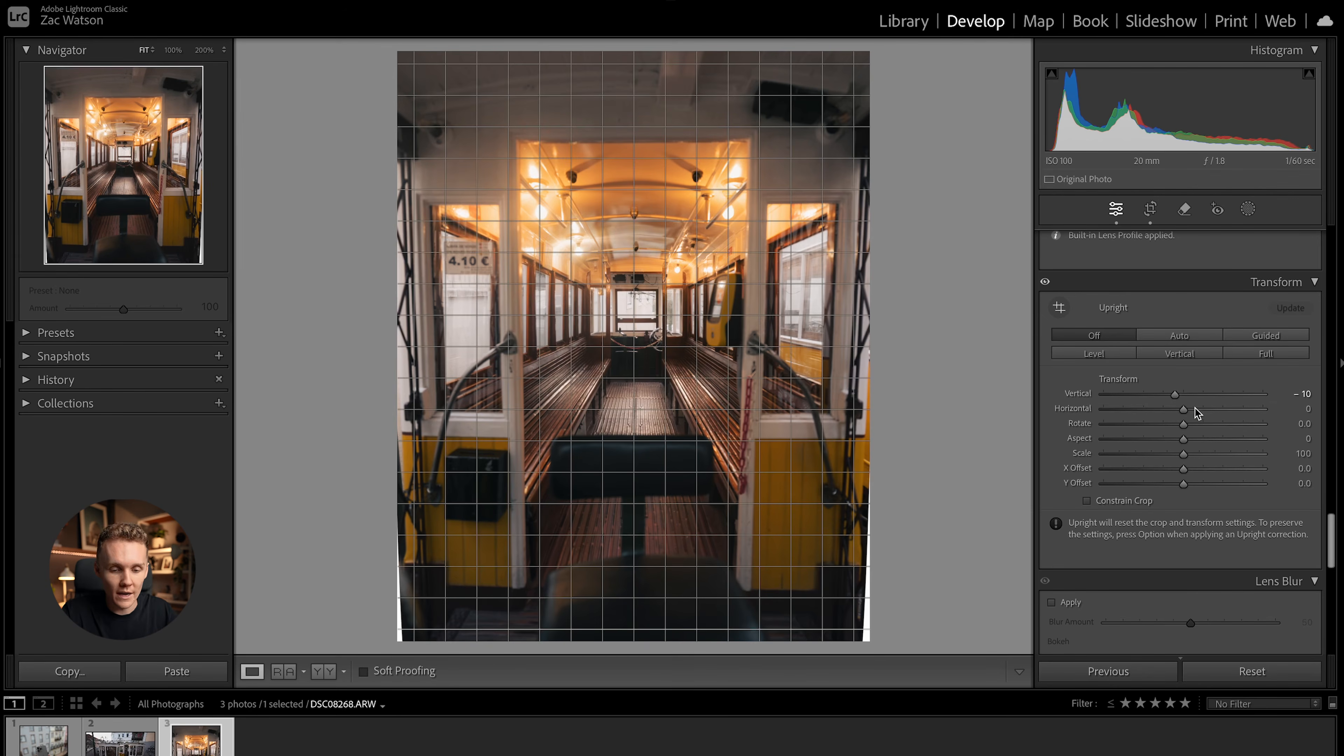
pyautogui.moveTo(1181, 411); pyautogui.dragTo(1180, 411)
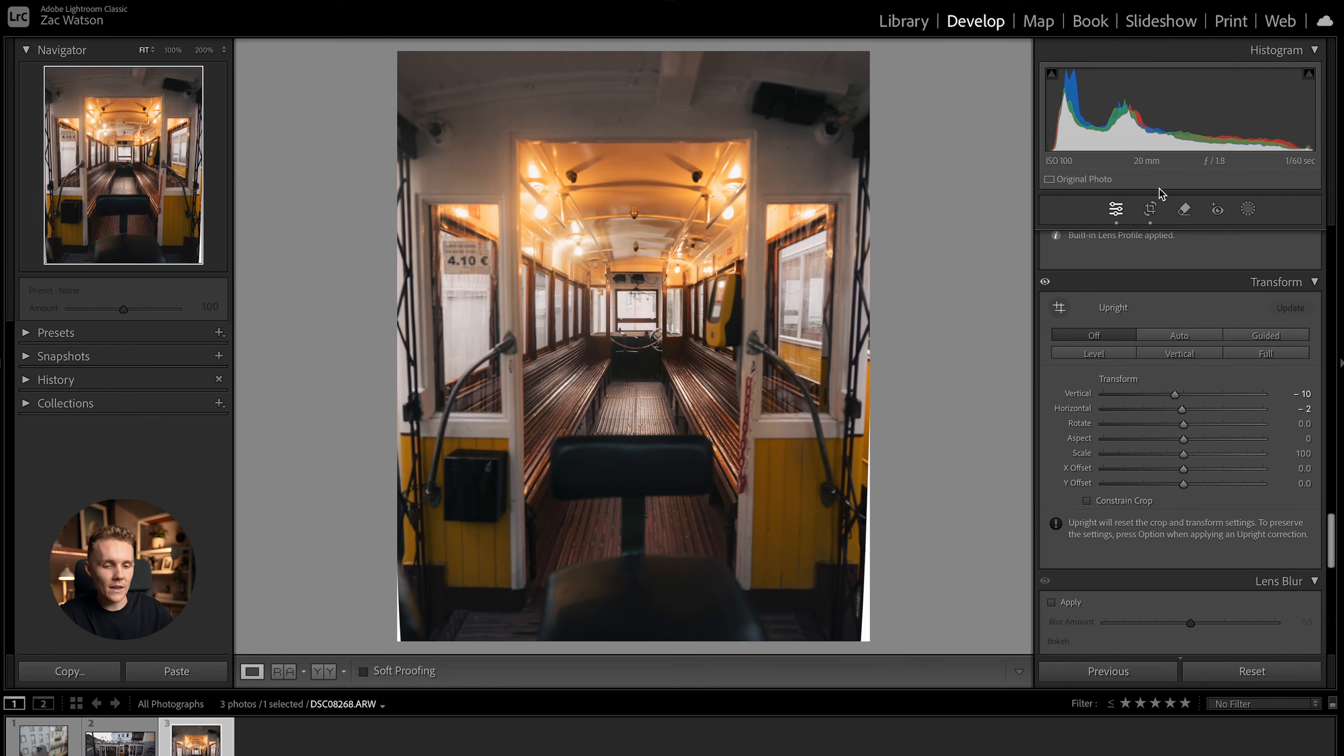
# Step: Tighten the 4 x 5 crop slightly to exclude the blank lower corners, and inspect the lower-right corner of the photo at 200%
pyautogui.click(846, 593)
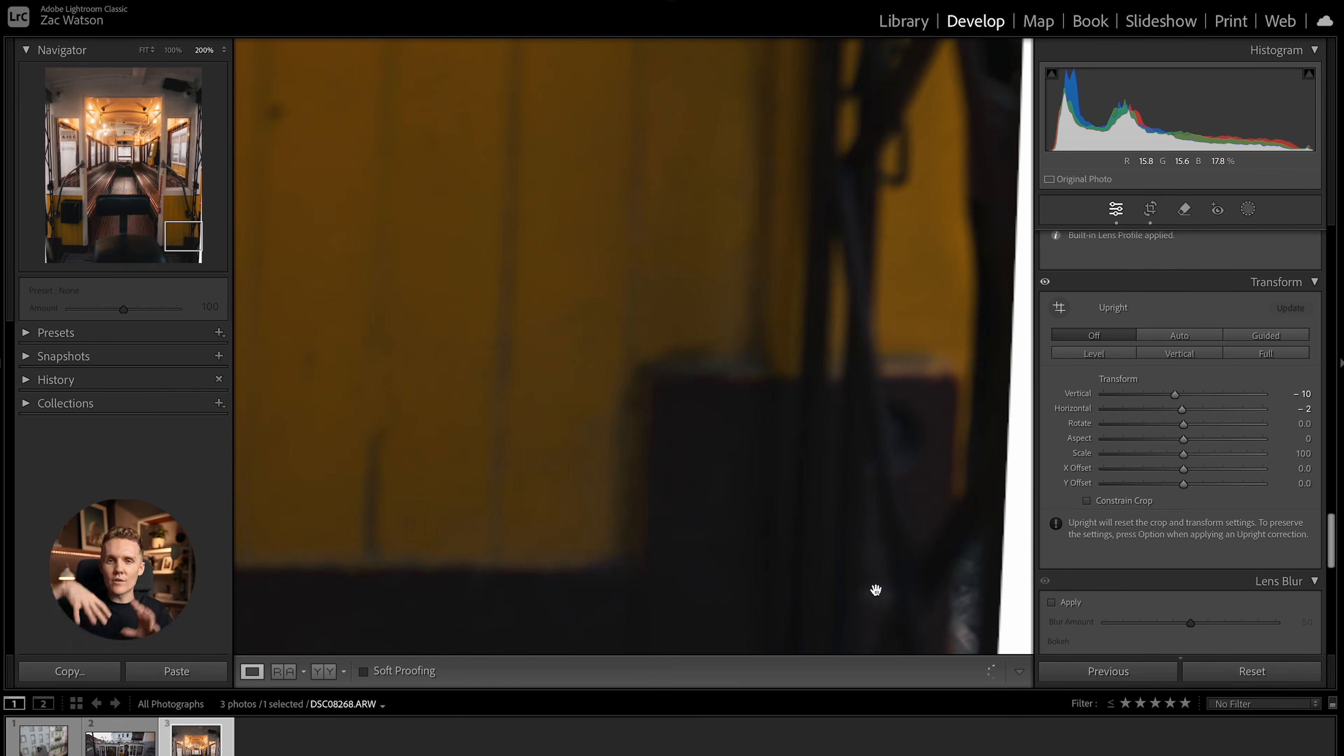
pyautogui.moveTo(853, 496); pyautogui.dragTo(671, 313)
pyautogui.moveTo(858, 521); pyautogui.dragTo(744, 357)
pyautogui.click(711, 479)
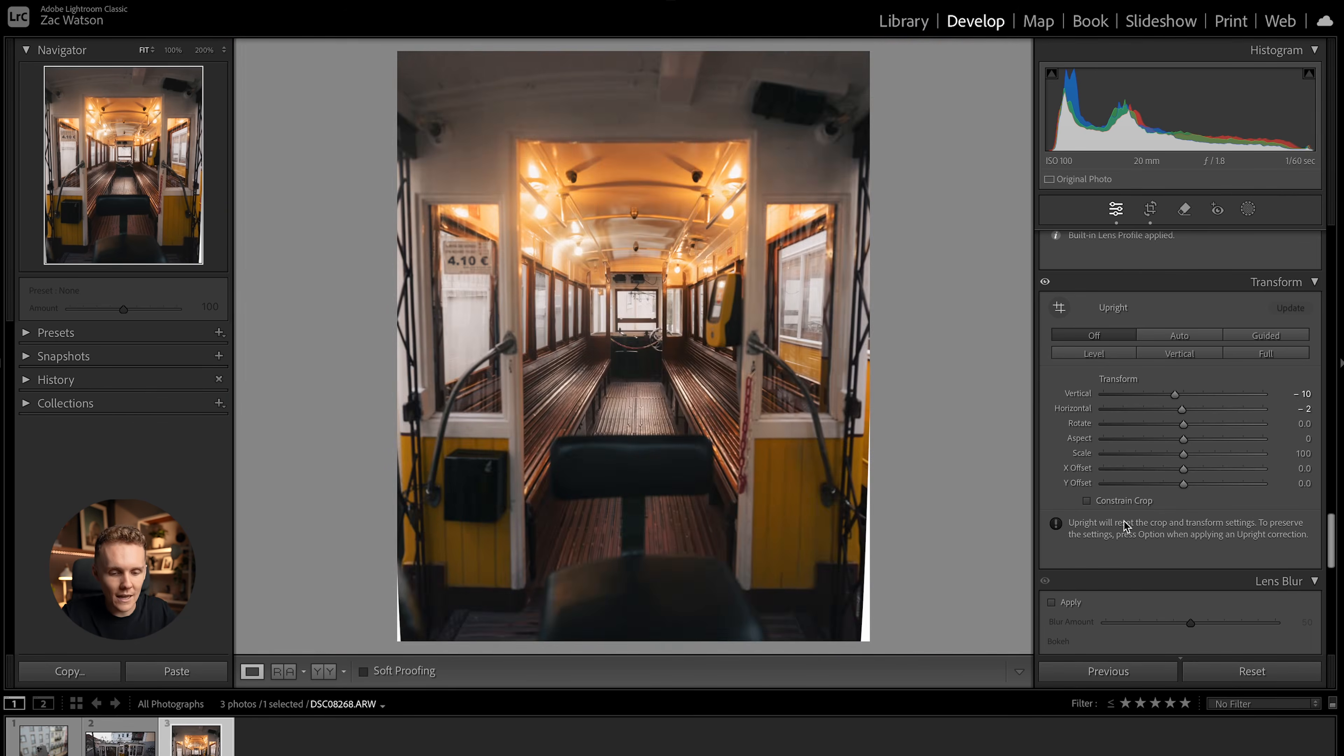
pyautogui.click(1149, 211)
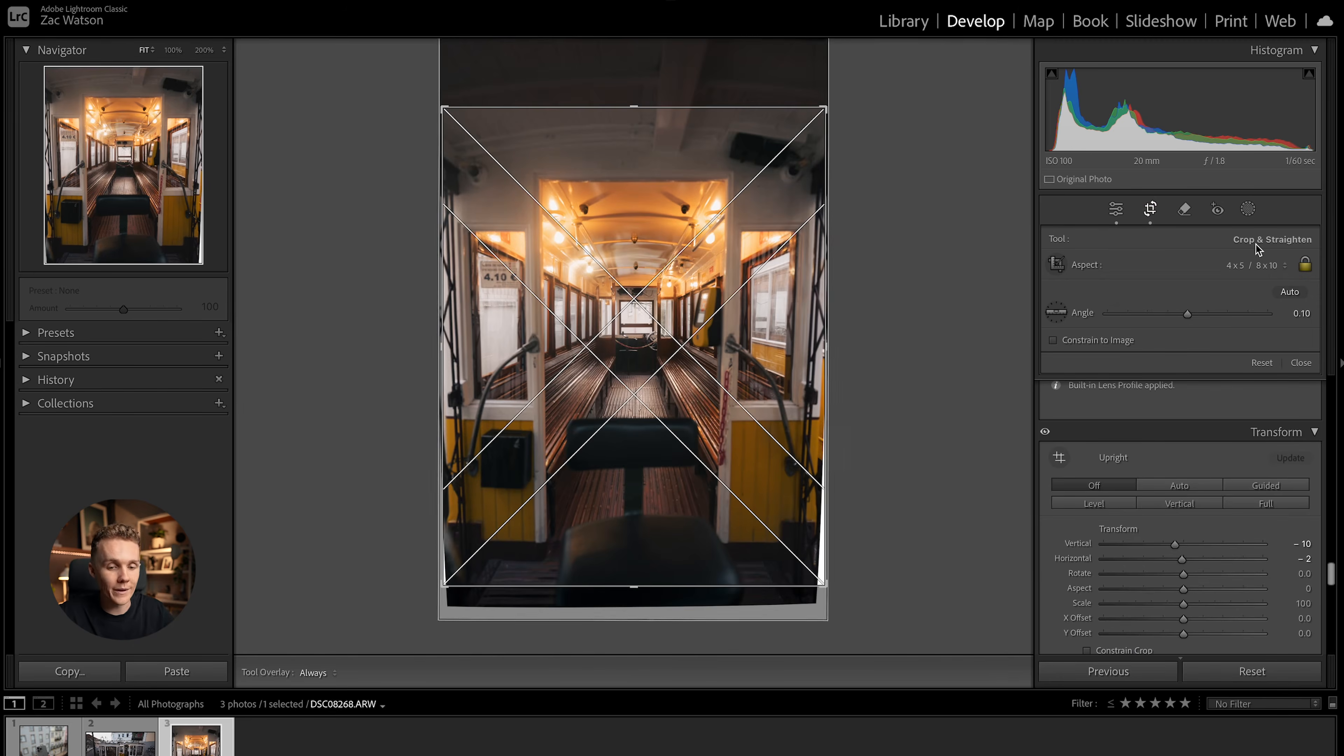
pyautogui.press('alt')
pyautogui.moveTo(637, 583); pyautogui.dragTo(635, 579)
pyautogui.press('Return')
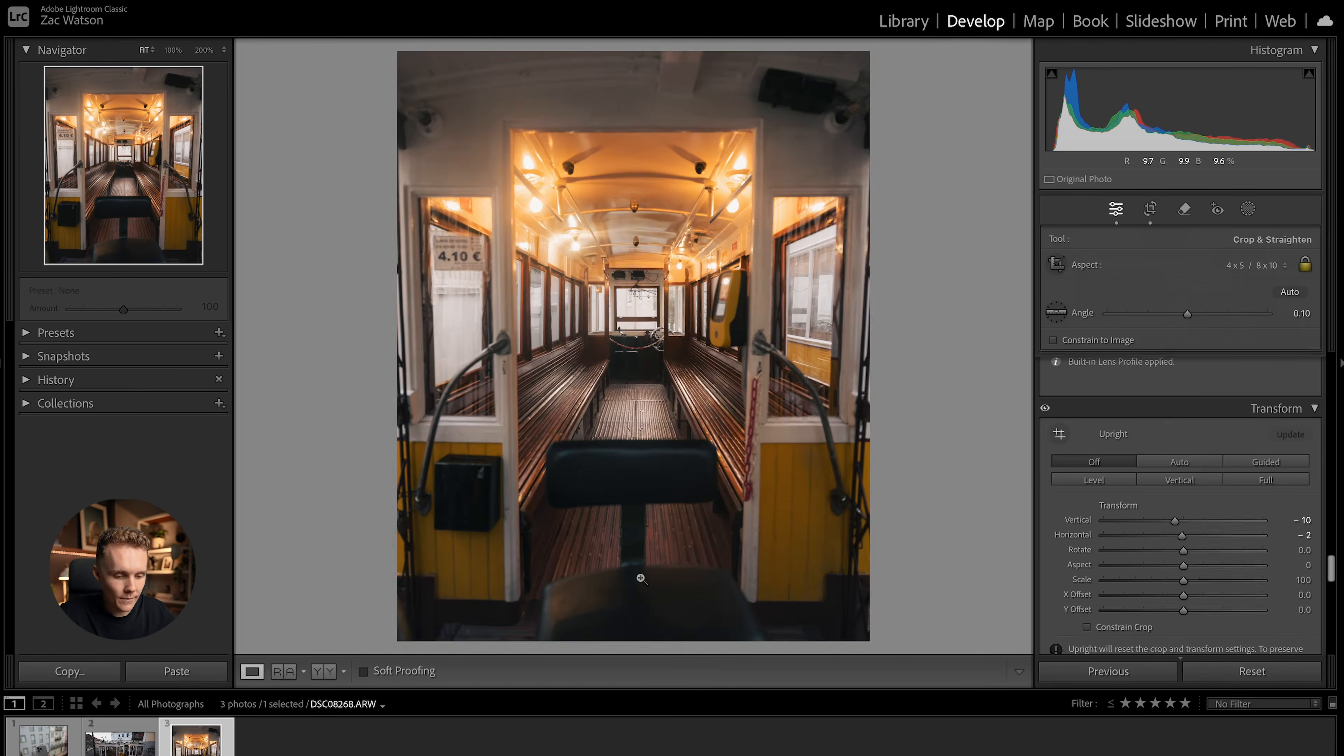
pyautogui.click(869, 624)
pyautogui.moveTo(852, 615); pyautogui.dragTo(680, 397)
pyautogui.click(668, 509)
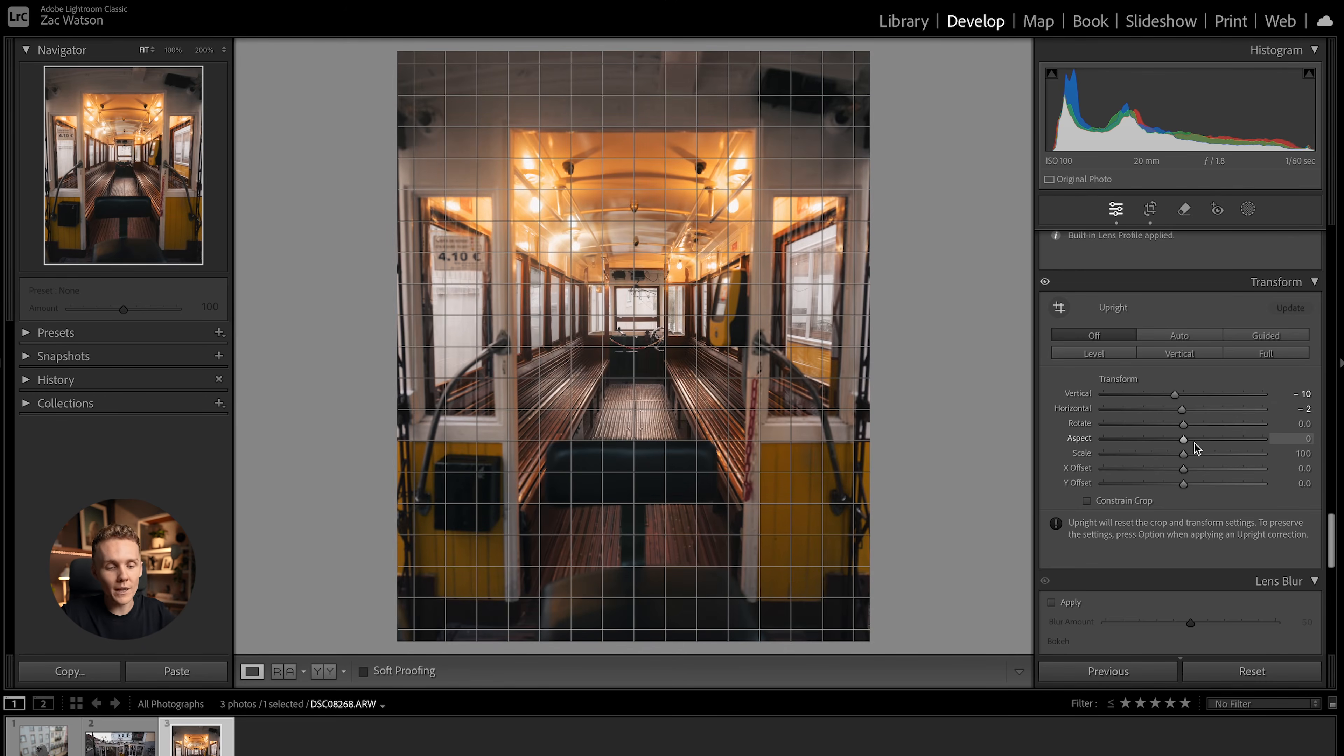
# Step: Try a transform aspect of +100 and a scale of 63 on the tram interior photo, reverting each
pyautogui.moveTo(1188, 441); pyautogui.dragTo(1341, 448)
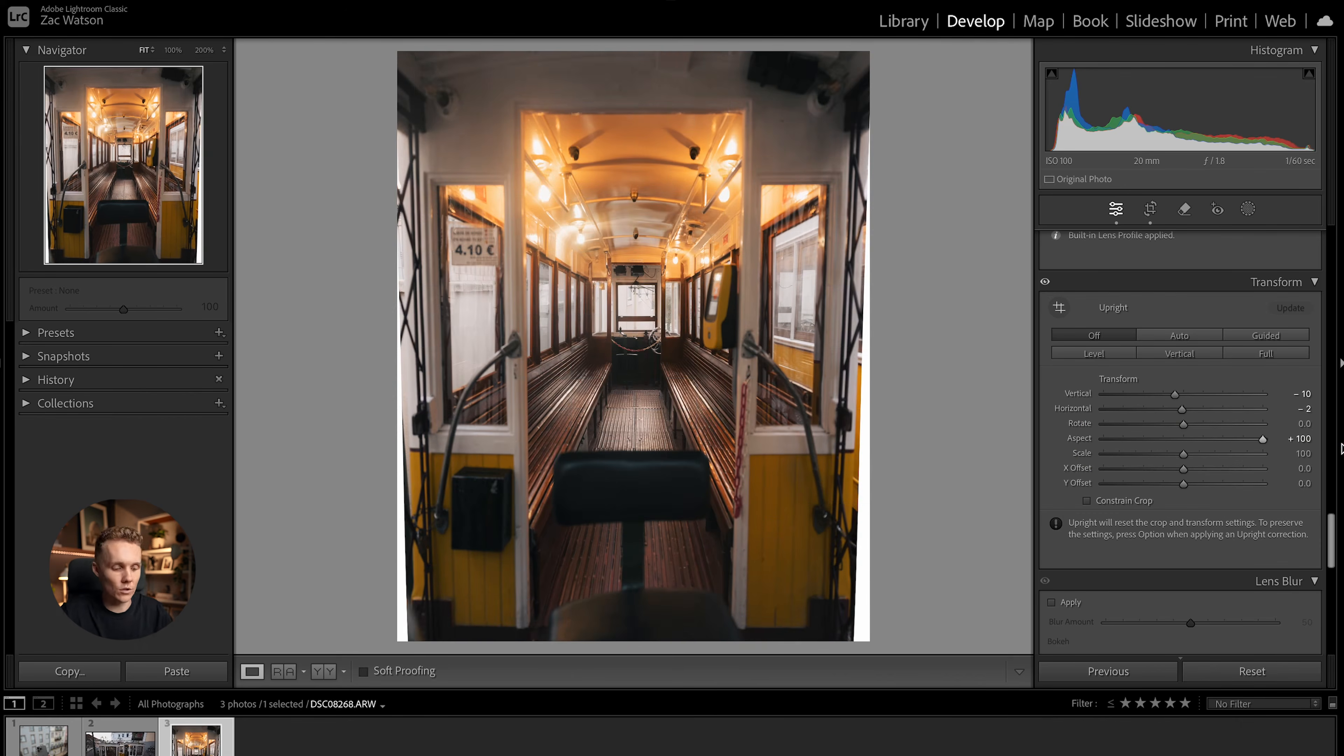
pyautogui.press('super+z')
pyautogui.moveTo(1181, 469); pyautogui.dragTo(1125, 454)
pyautogui.press('super+z')
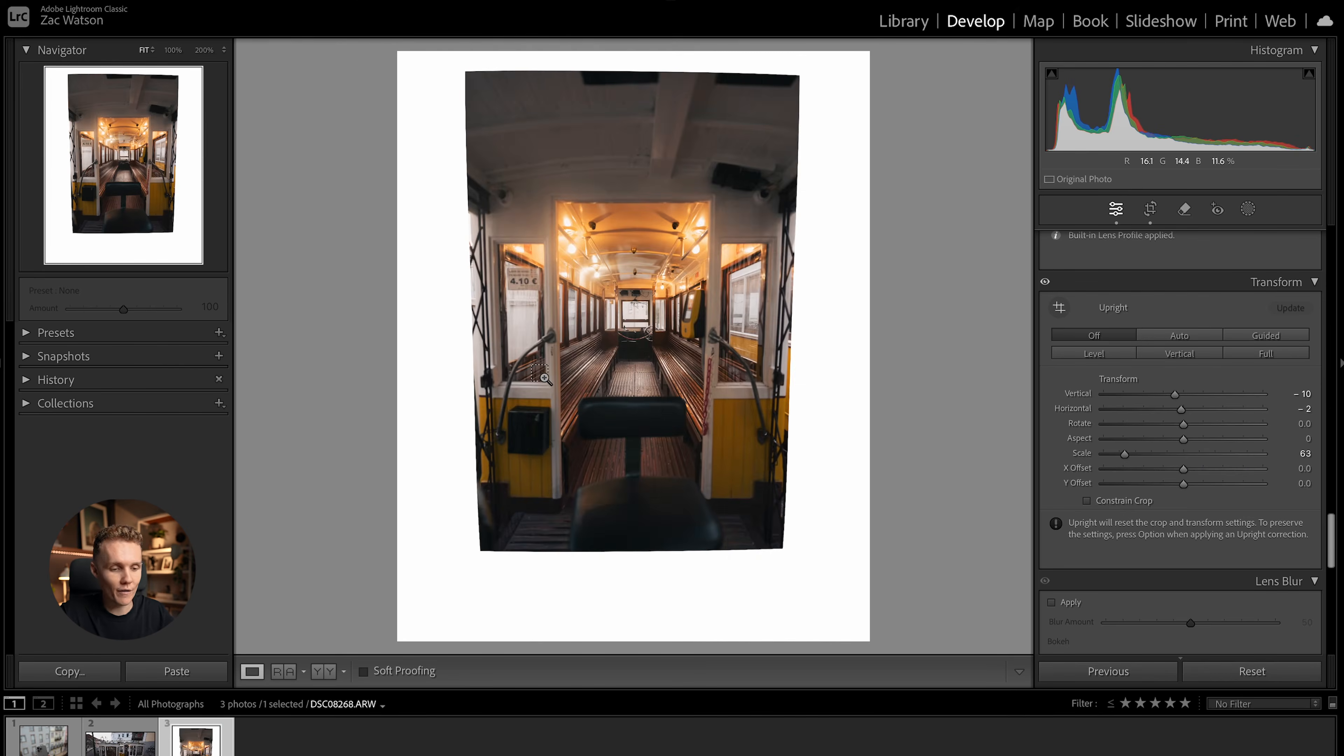
pyautogui.doubleClick(1128, 456)
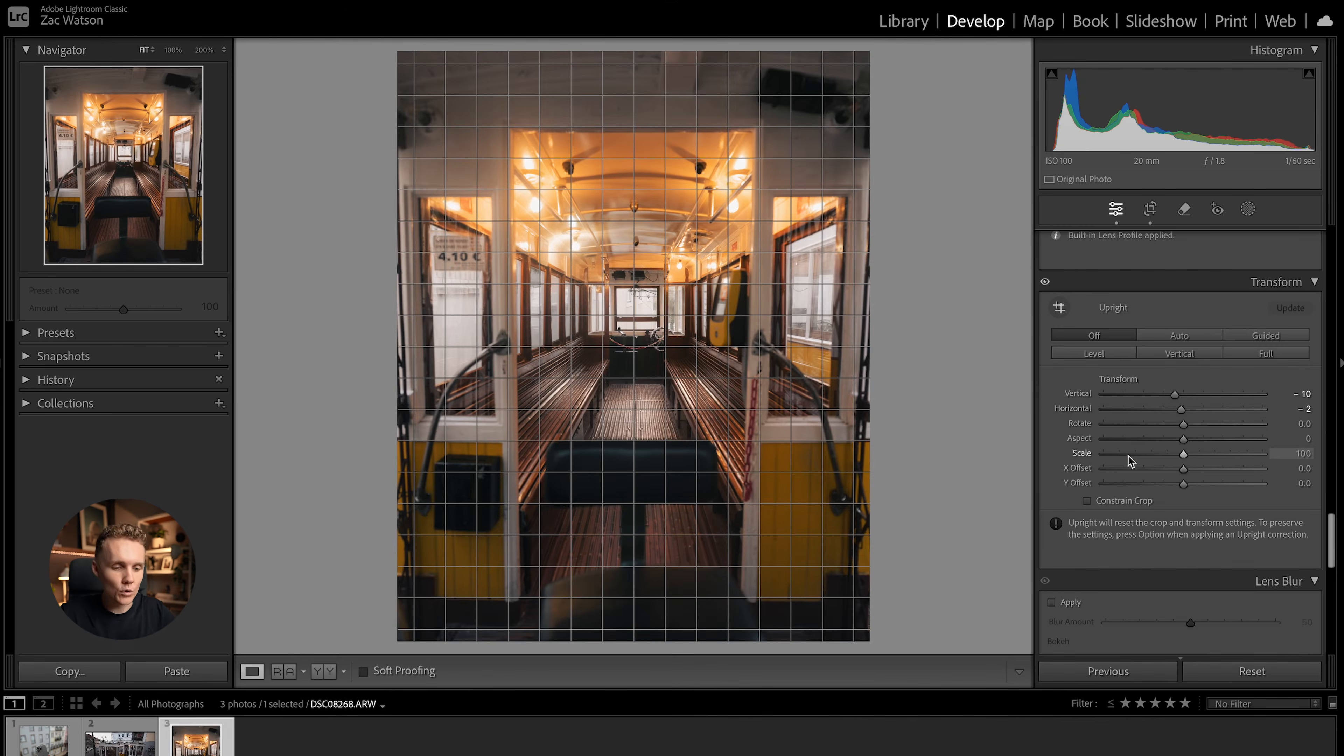
# Step: Try Guided Upright with two horizontal and two vertical guides along the edges of the tram's far window, and check the straightened window
pyautogui.click(1064, 309)
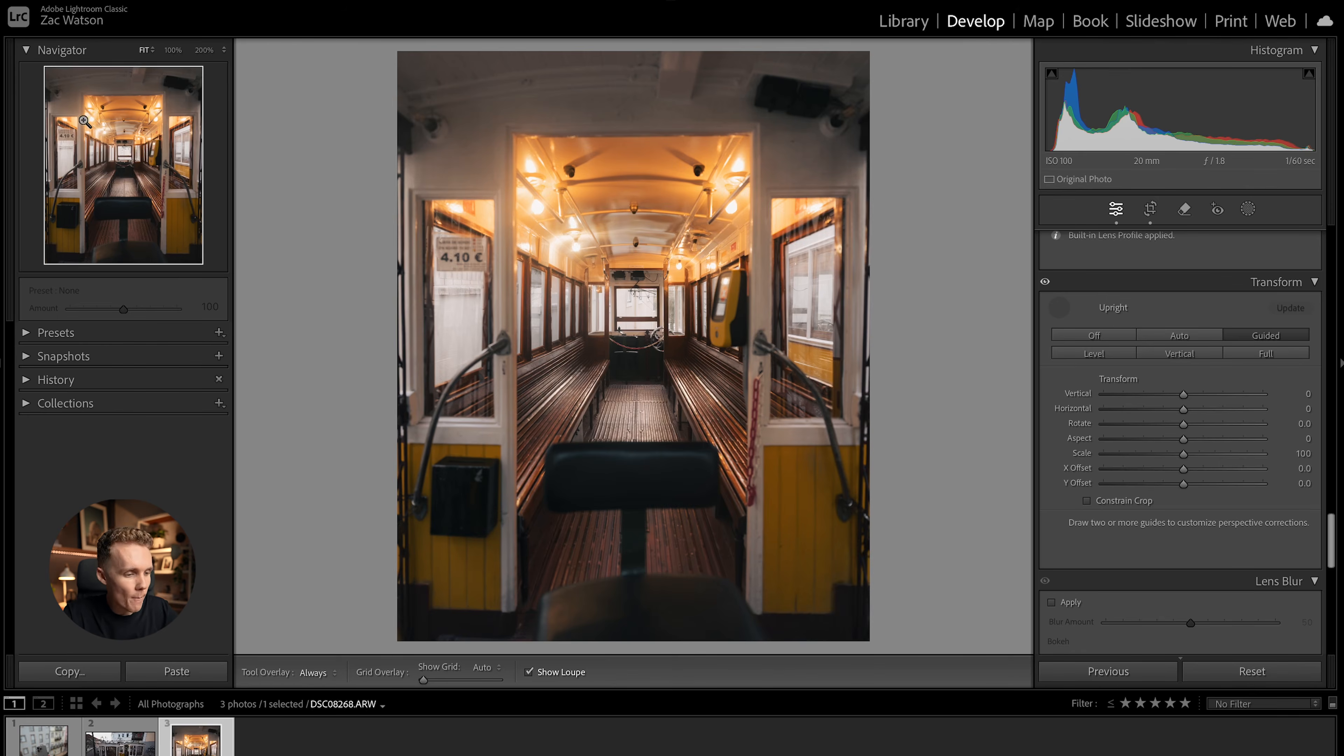
pyautogui.click(122, 151)
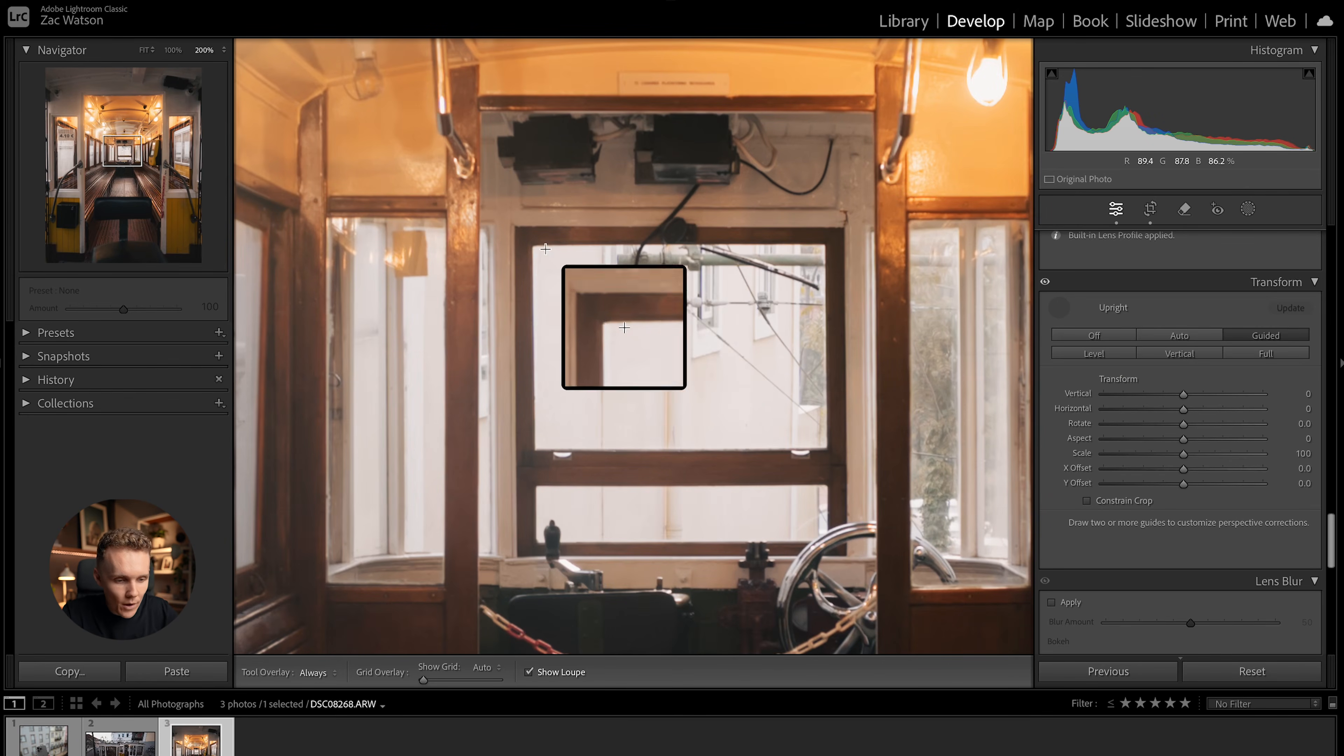
pyautogui.moveTo(533, 246); pyautogui.dragTo(824, 244)
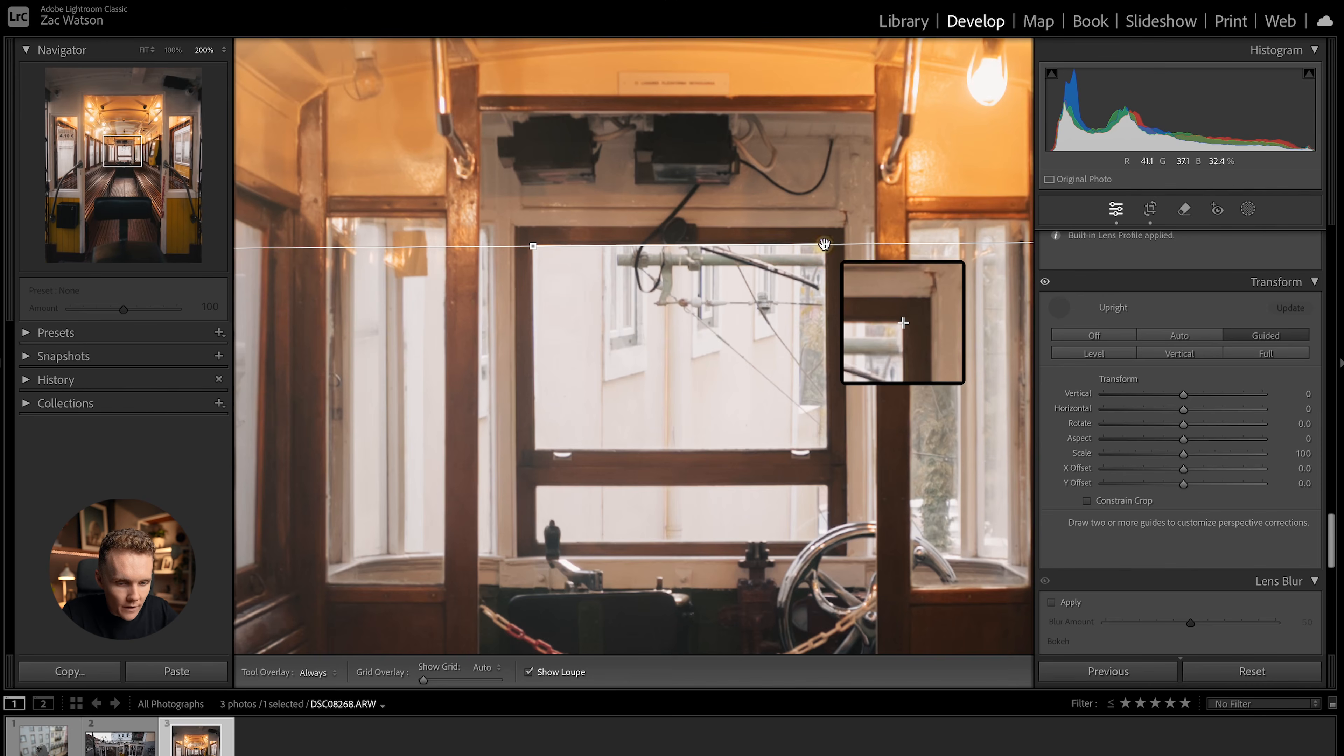
pyautogui.moveTo(537, 449); pyautogui.dragTo(822, 447)
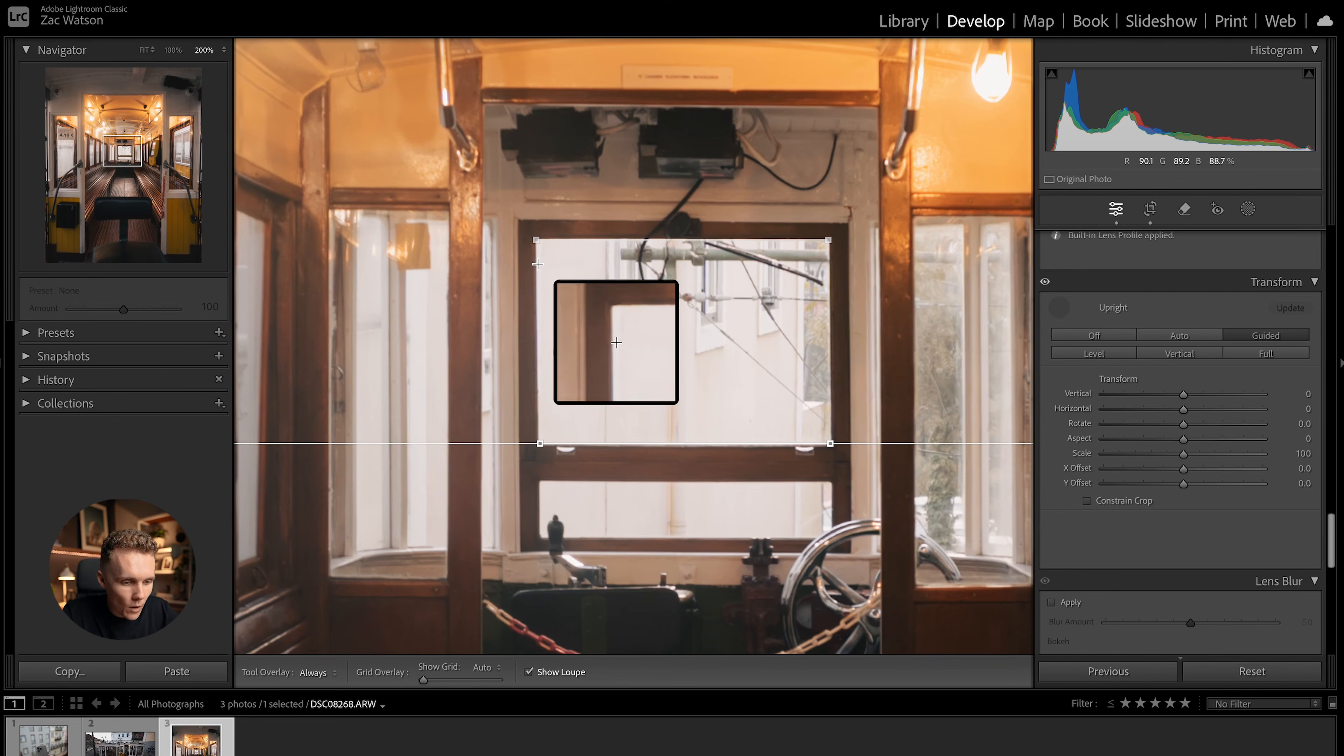
pyautogui.moveTo(539, 307); pyautogui.dragTo(537, 413)
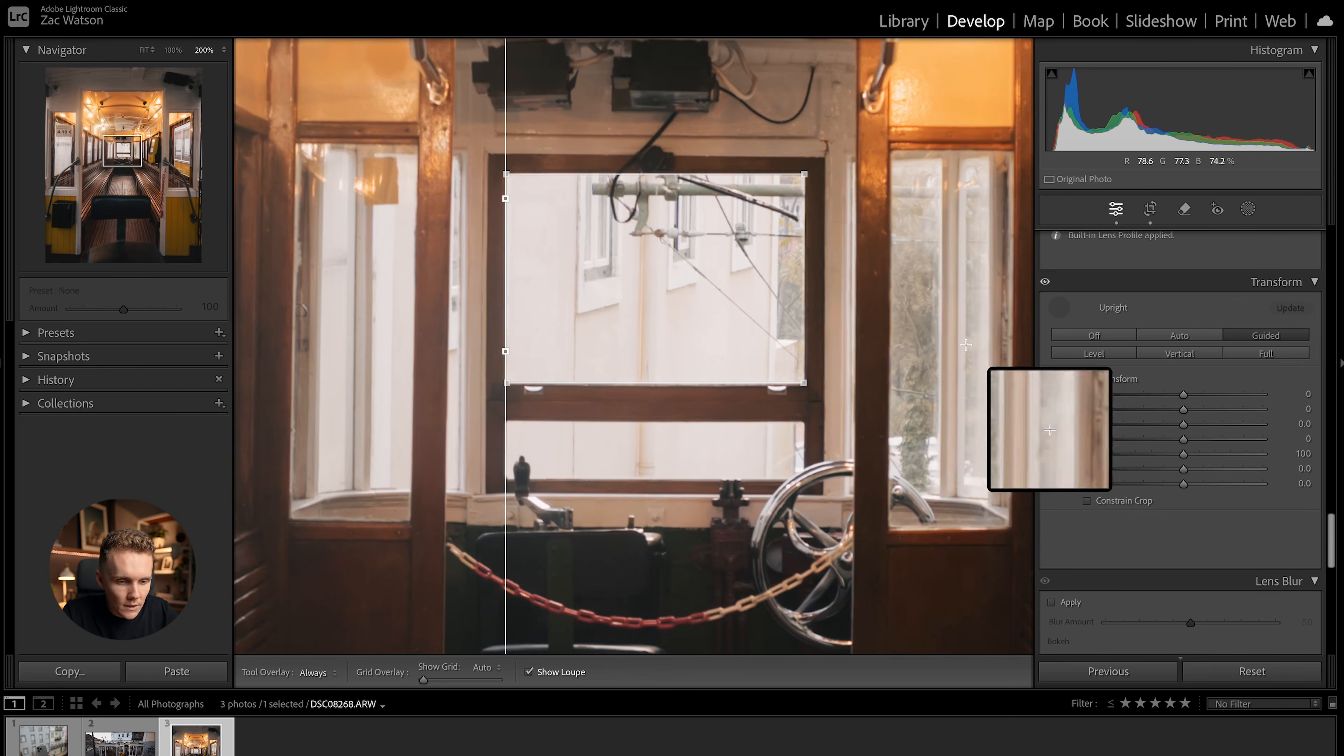
pyautogui.moveTo(803, 197); pyautogui.dragTo(803, 368)
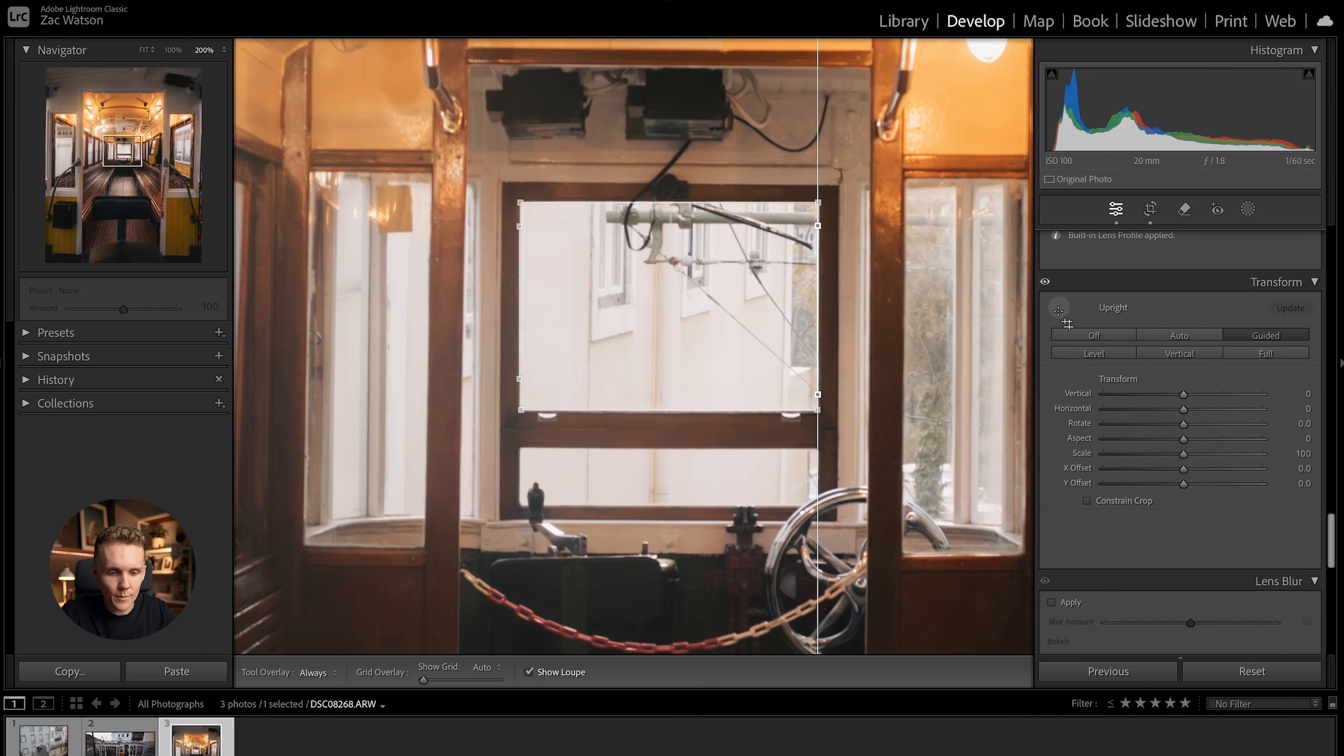
pyautogui.click(1059, 309)
pyautogui.click(789, 337)
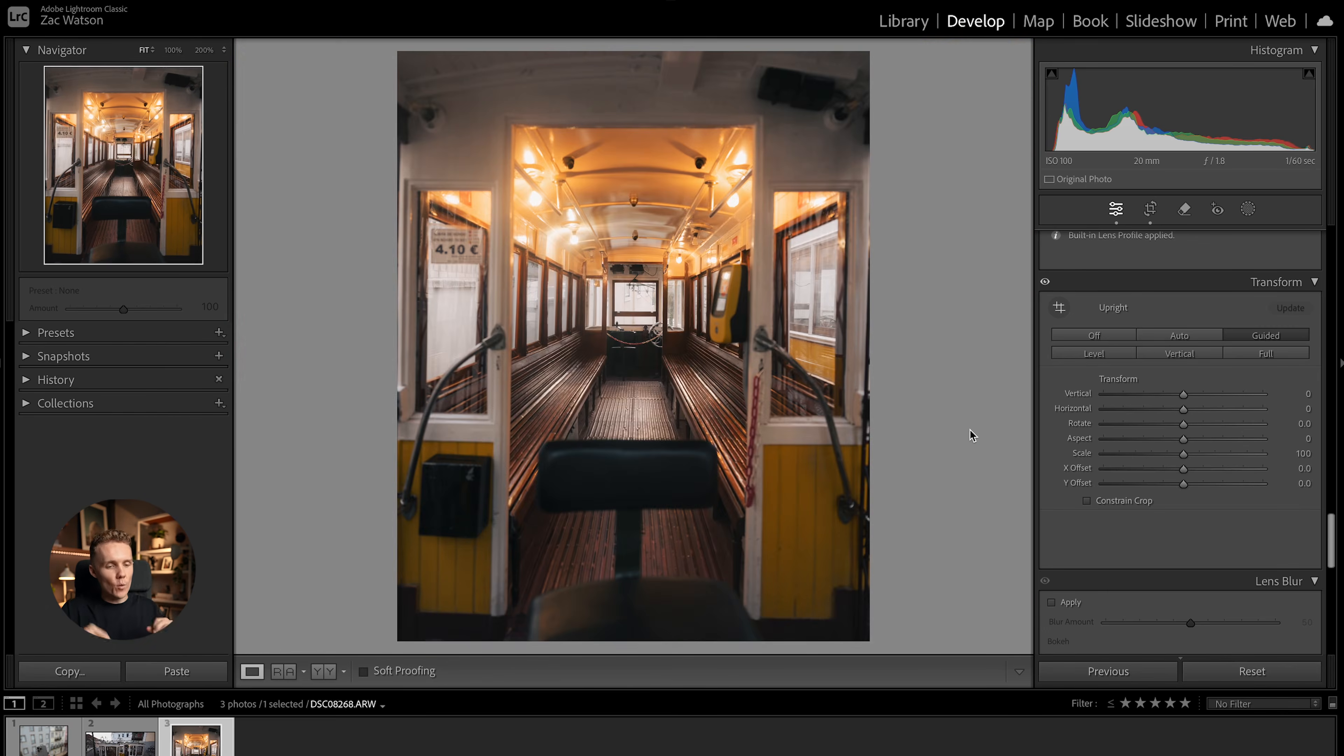
pyautogui.click(629, 297)
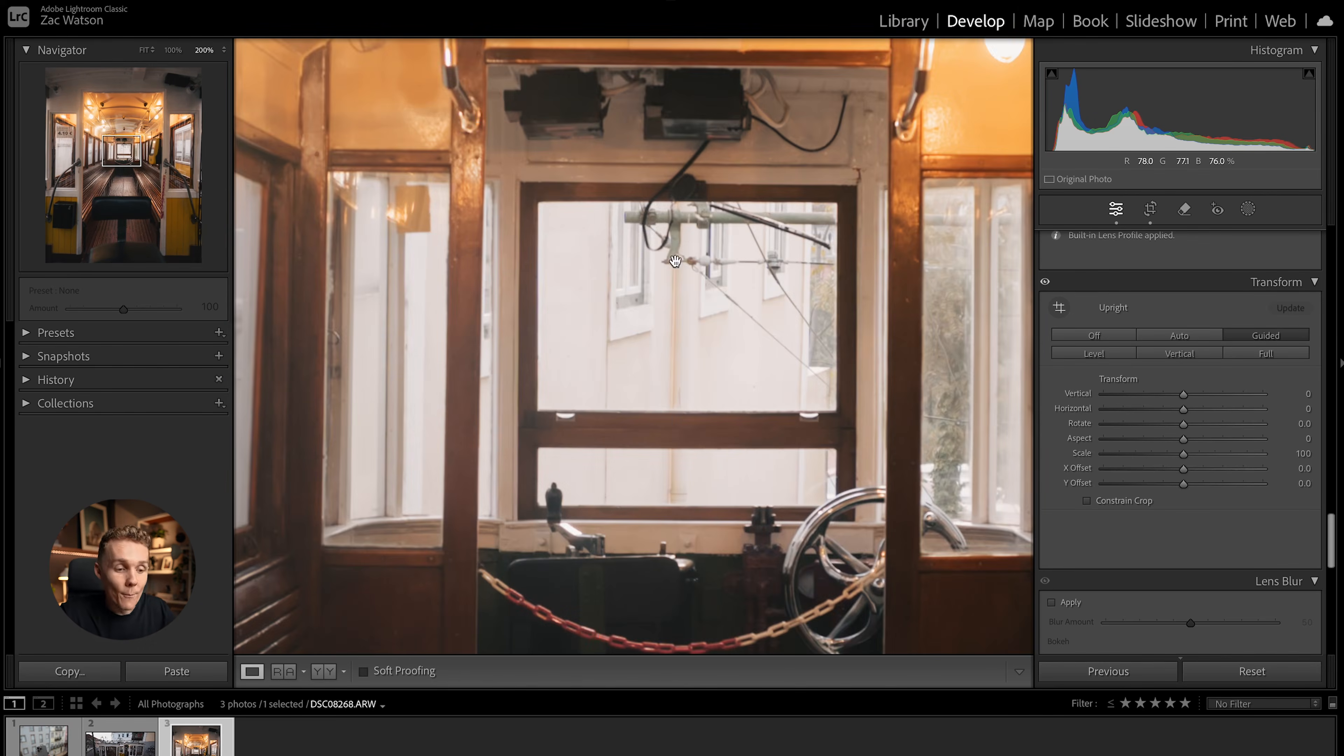
pyautogui.click(755, 270)
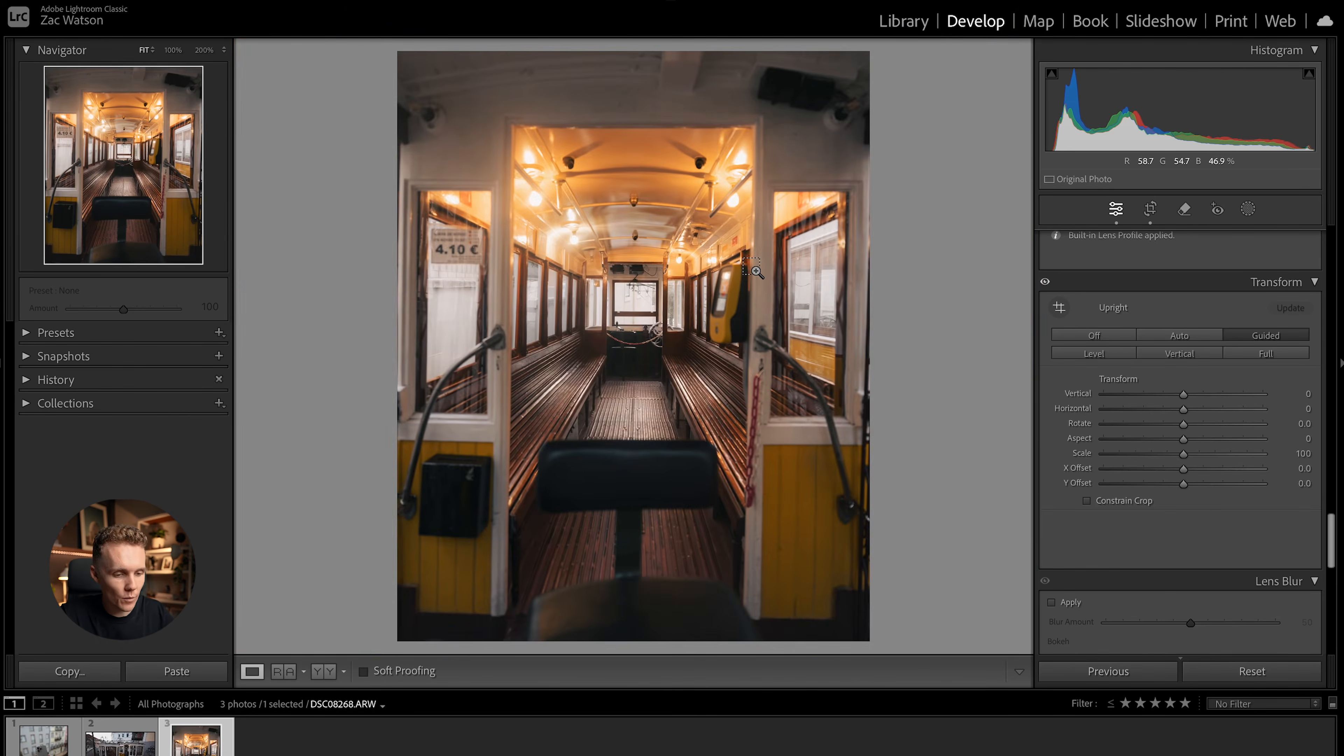
# Step: Undo the guided perspective correction and return the tram interior photo to its Crop Rectangle history state
pyautogui.hotkey('ctrl', 'z')
pyautogui.hotkey('ctrl', 'z')
pyautogui.hotkey('ctrl', 'z')
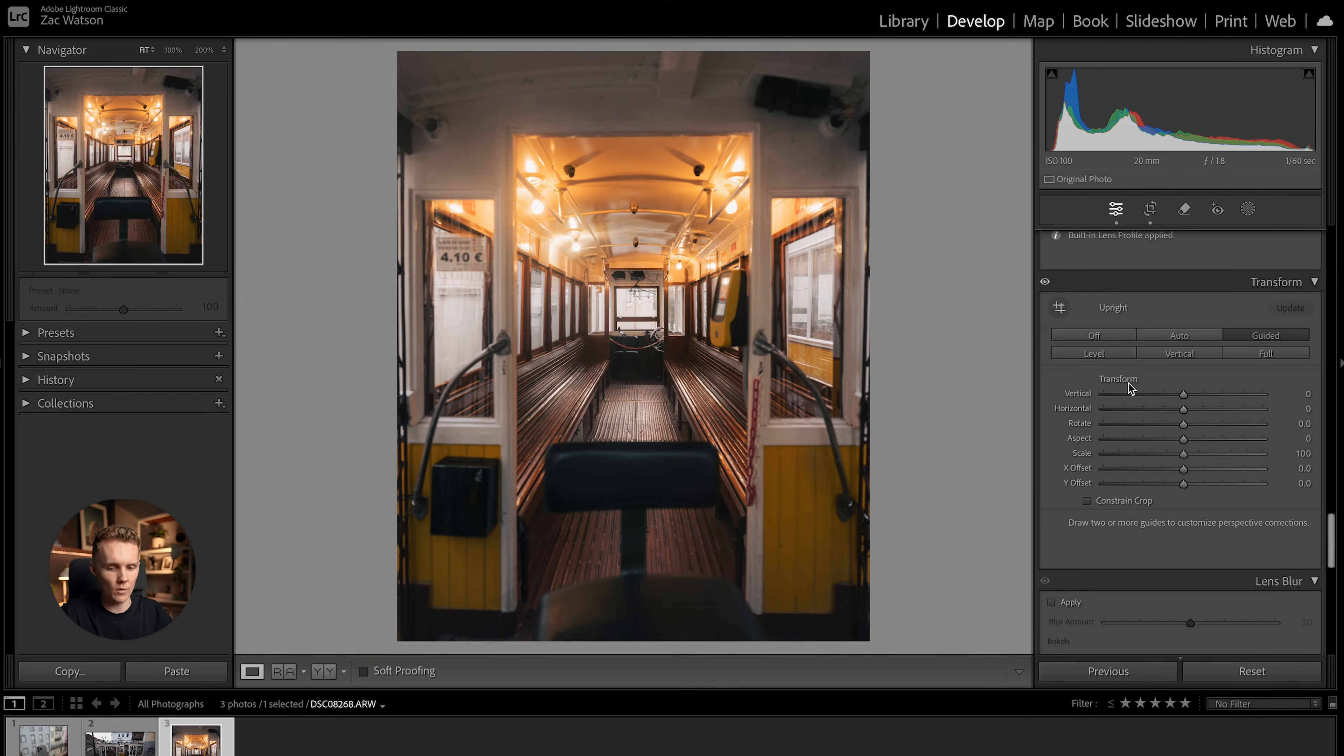
pyautogui.hotkey('ctrl', 'z')
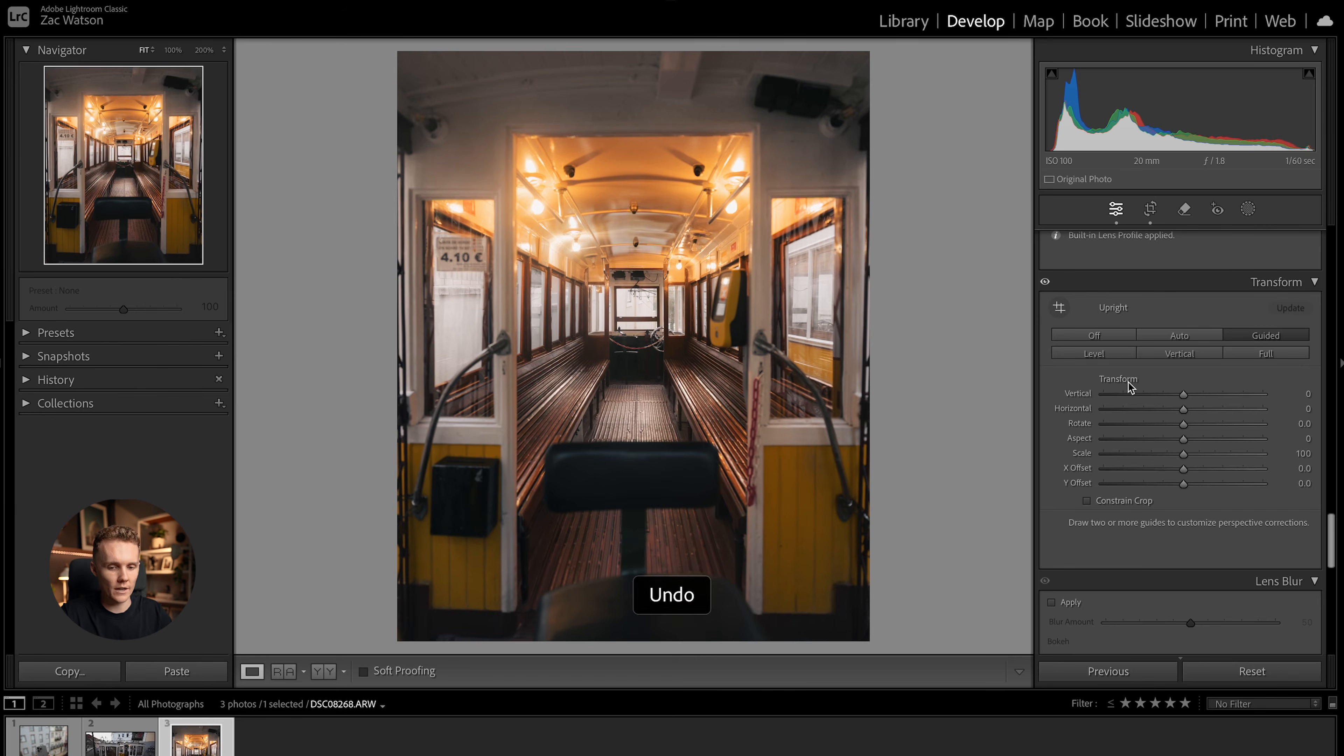
pyautogui.click(40, 380)
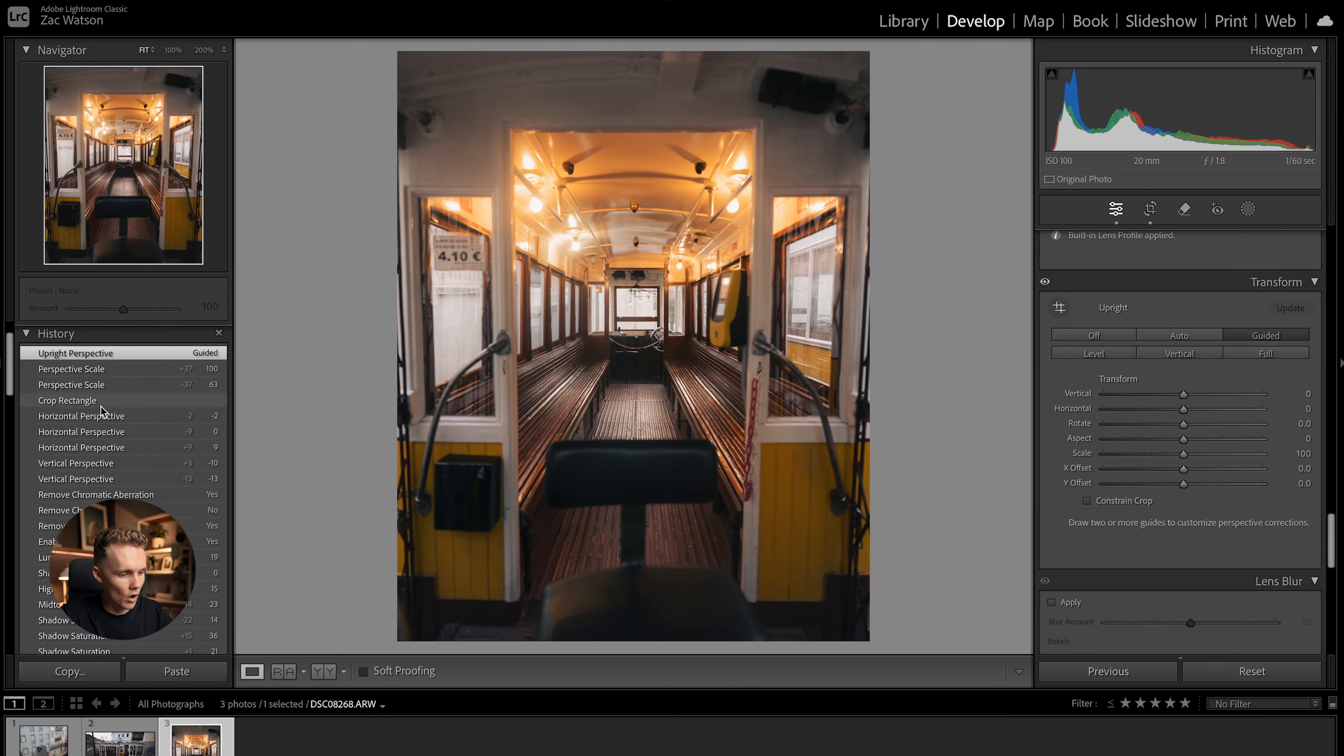
pyautogui.click(100, 401)
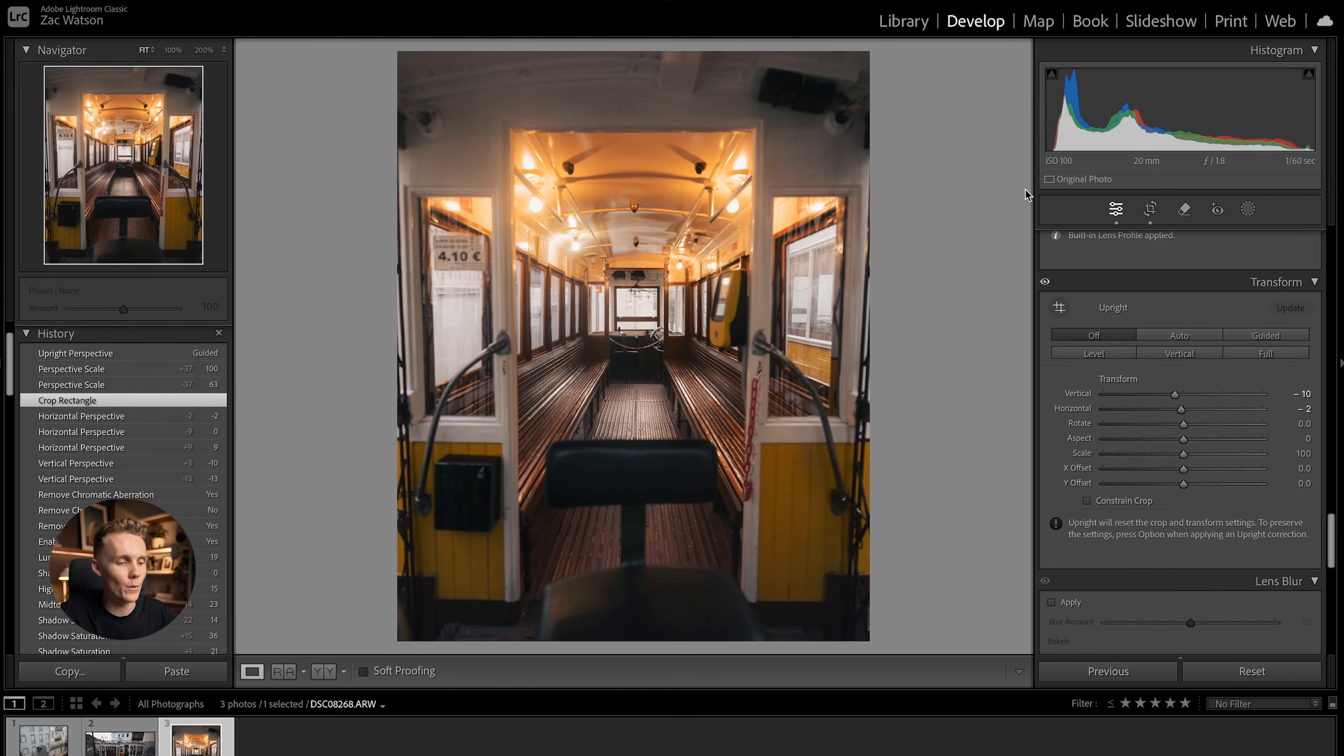
pyautogui.click(27, 333)
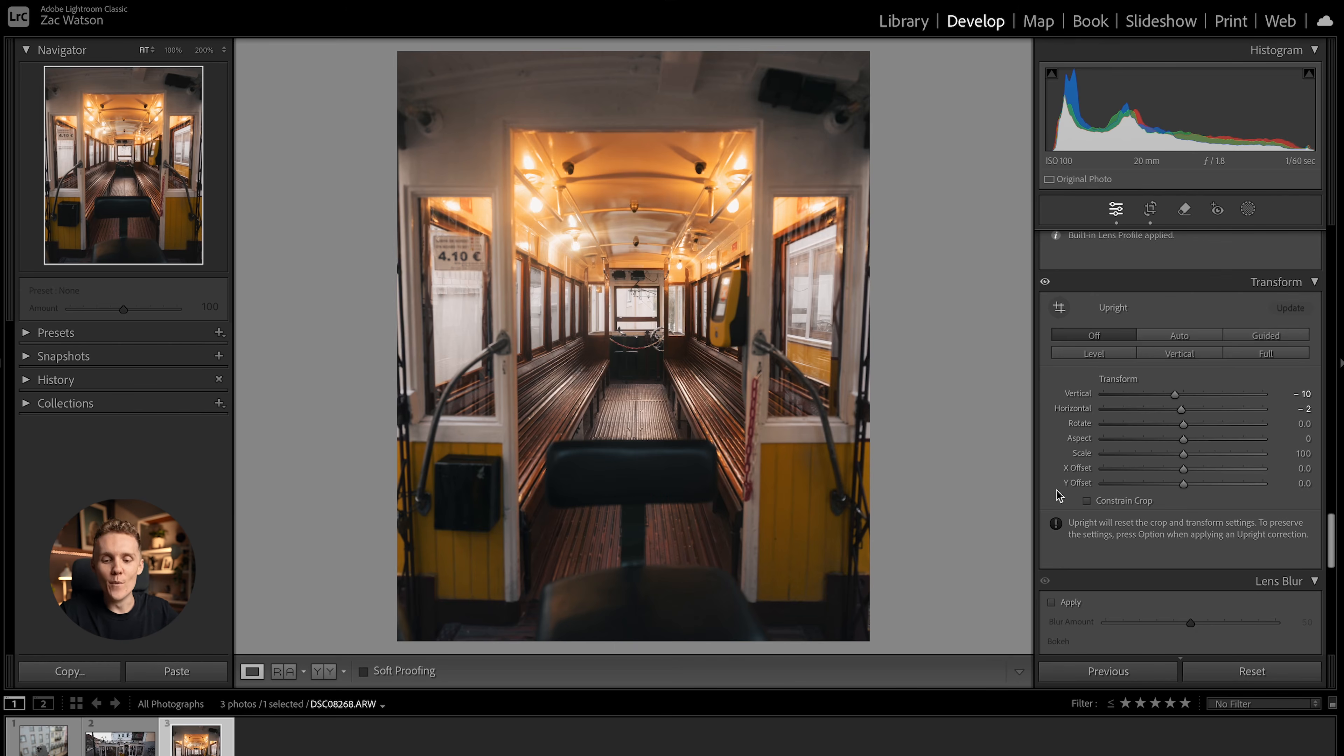
# Step: Compare the phone and yellow tram photos, and enable Lens Blur on the phone photo DSC06958.ARW
pyautogui.scroll(-6, 1056, 490)
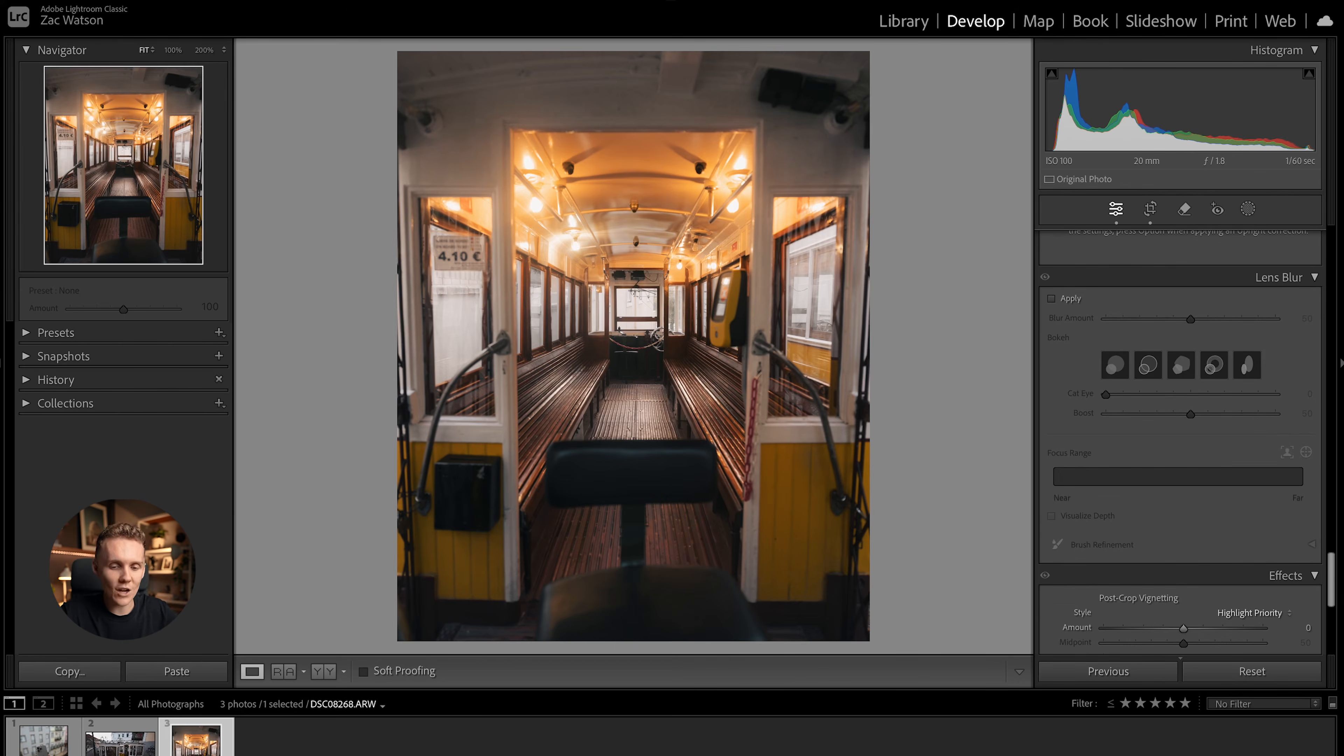
pyautogui.click(43, 740)
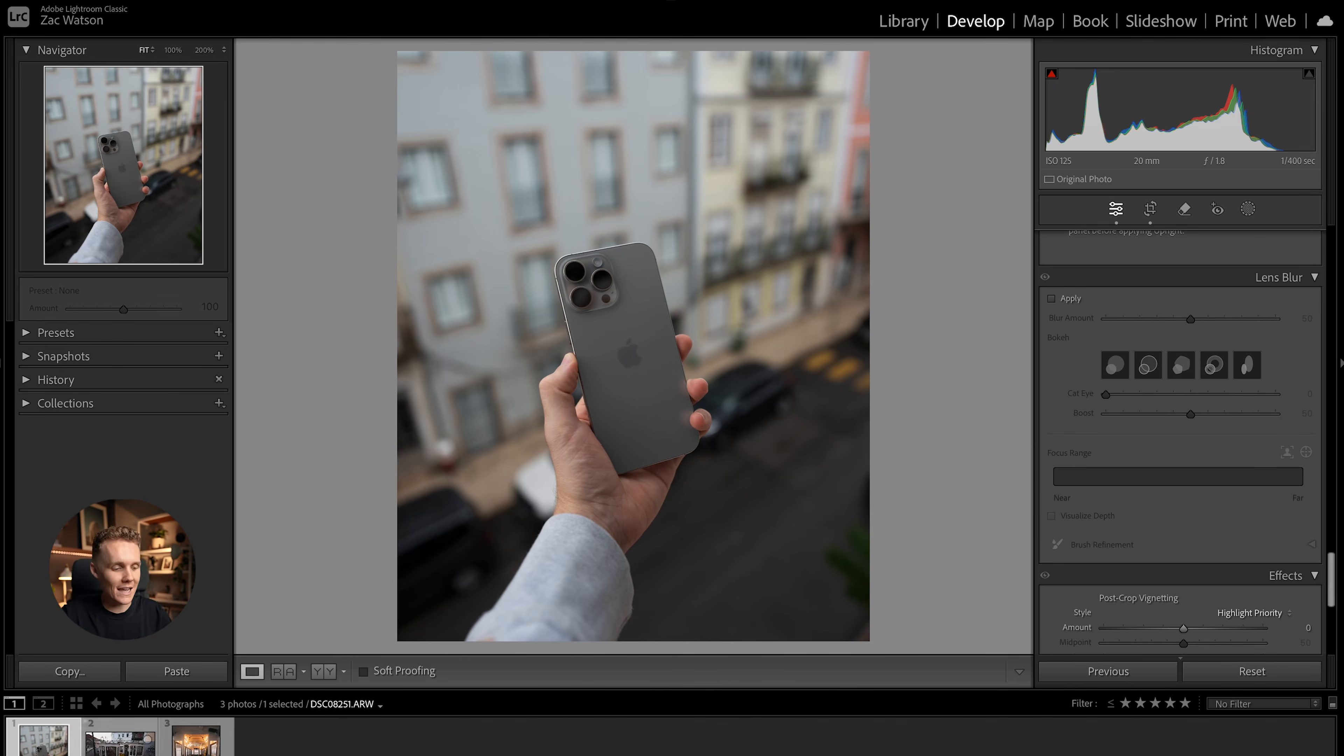
pyautogui.click(121, 745)
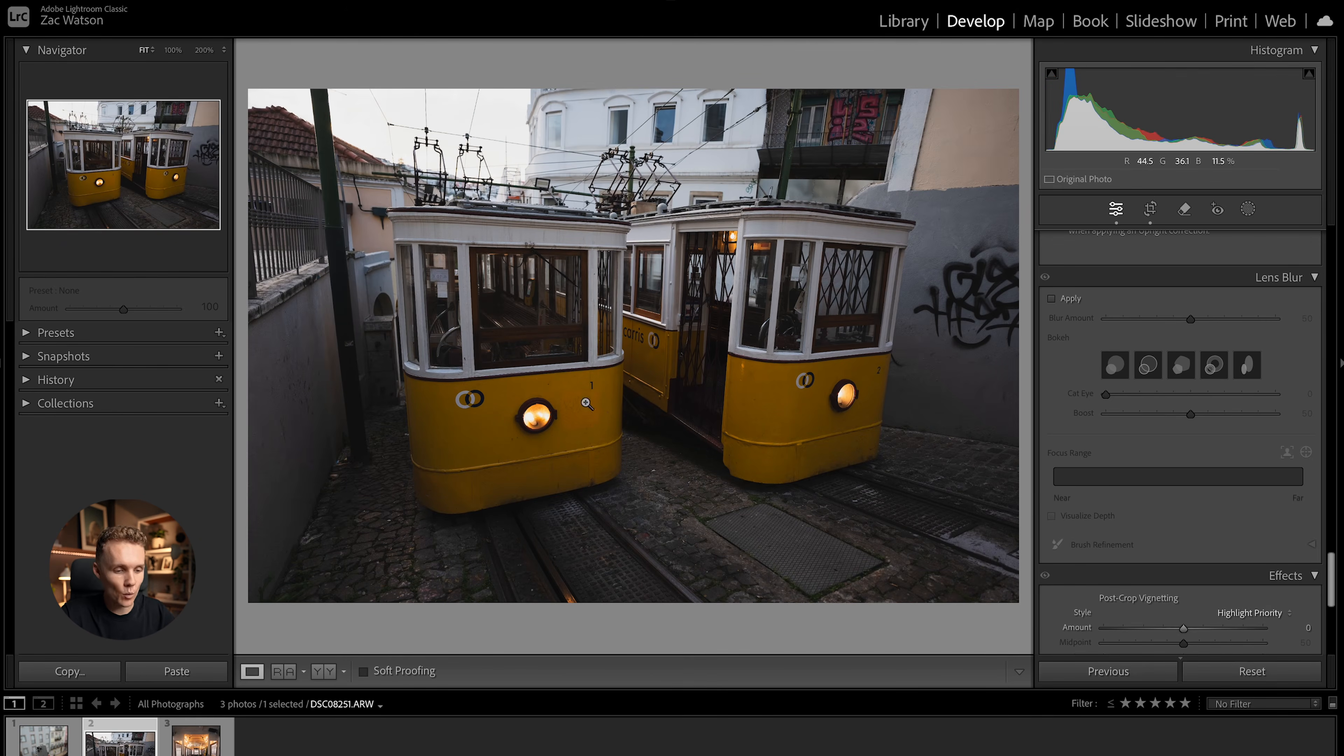
pyautogui.click(60, 734)
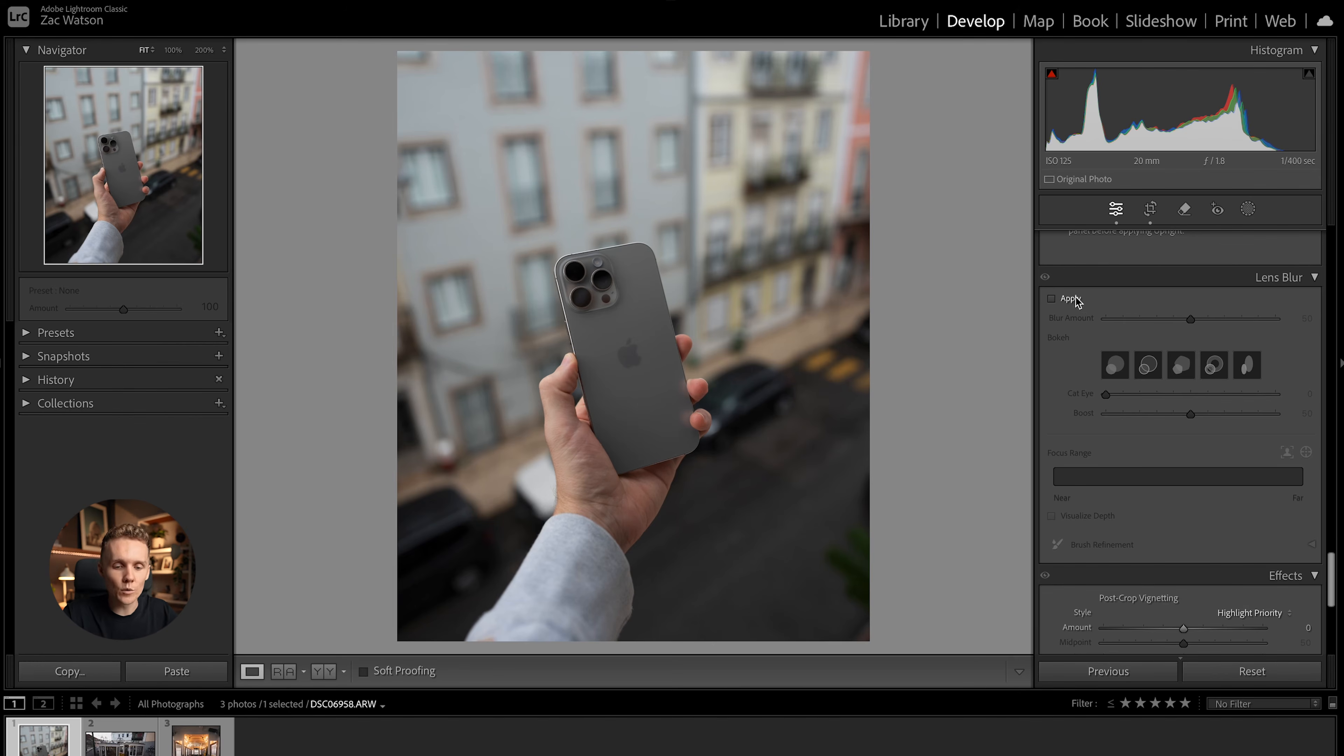
pyautogui.click(1060, 299)
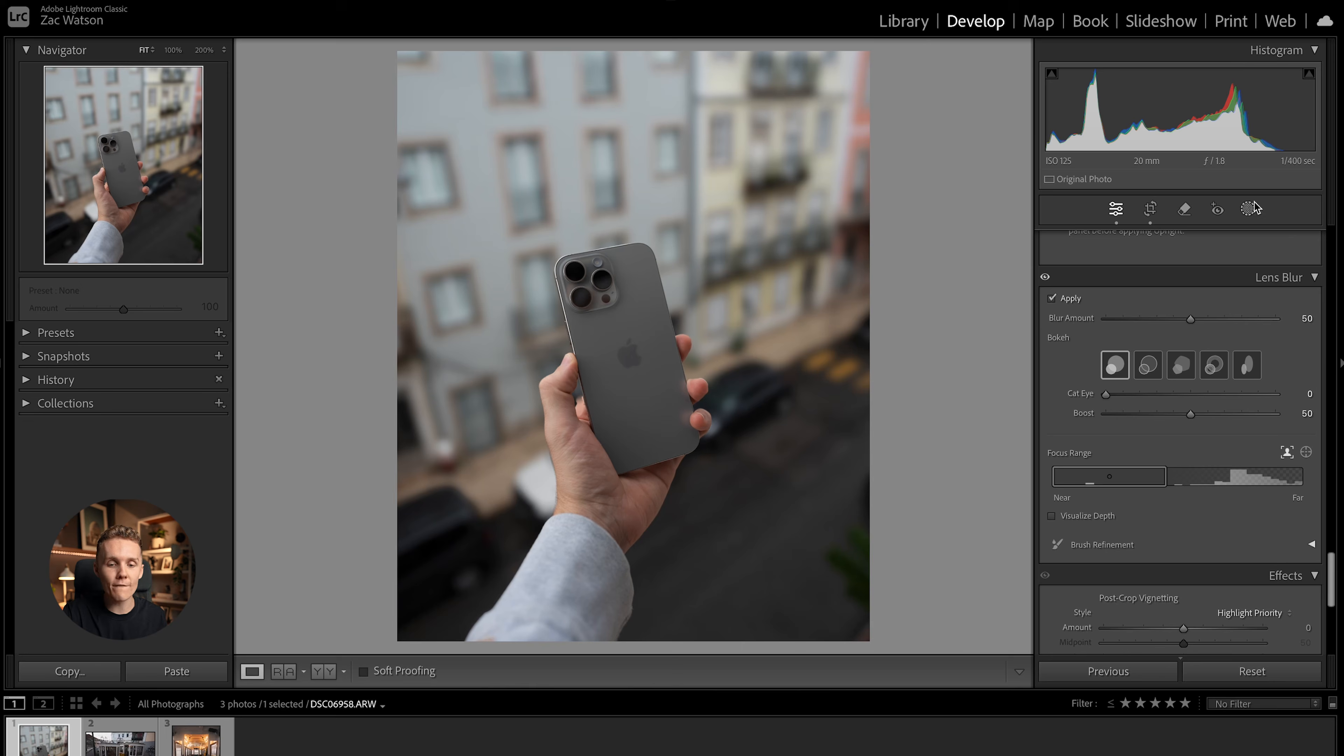
pyautogui.click(1227, 173)
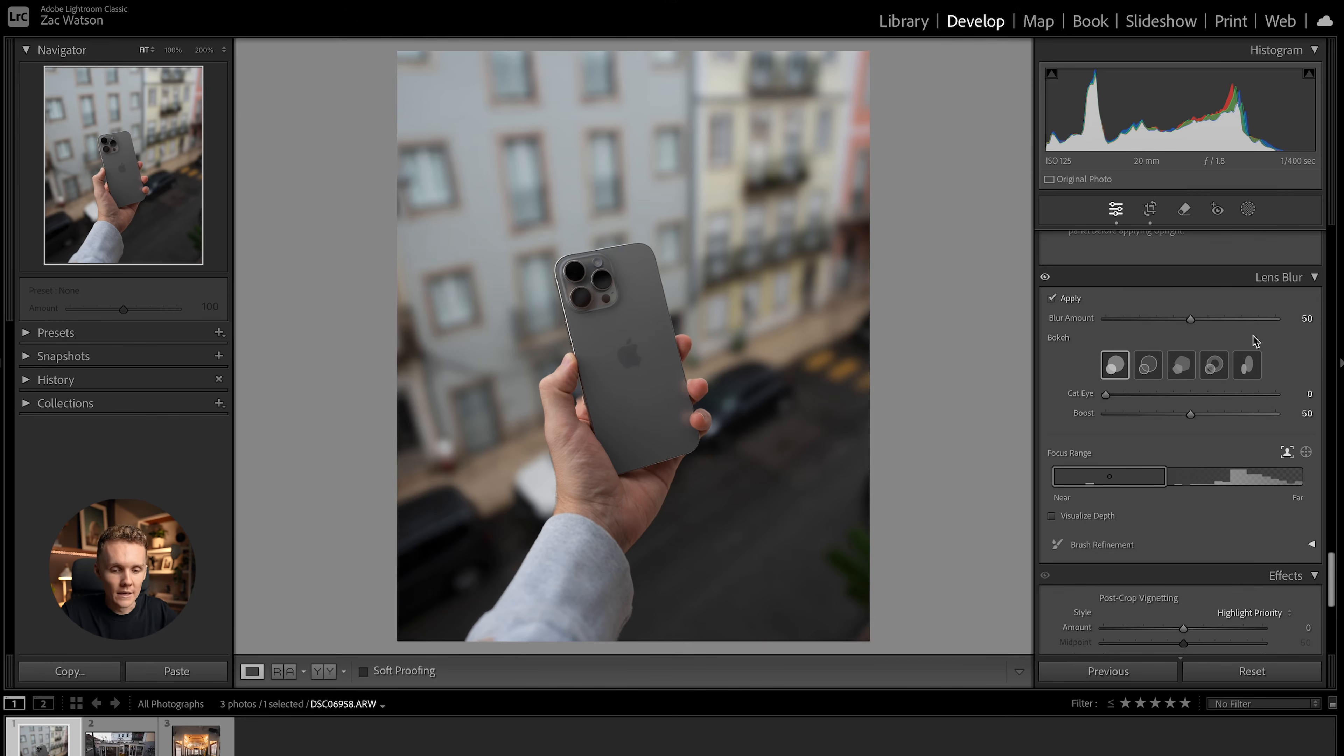
# Step: Try a blur amount of 100 on the phone photo, set it to 20 and compare the photo with and without Lens Blur
pyautogui.moveTo(1191, 321); pyautogui.dragTo(1275, 320)
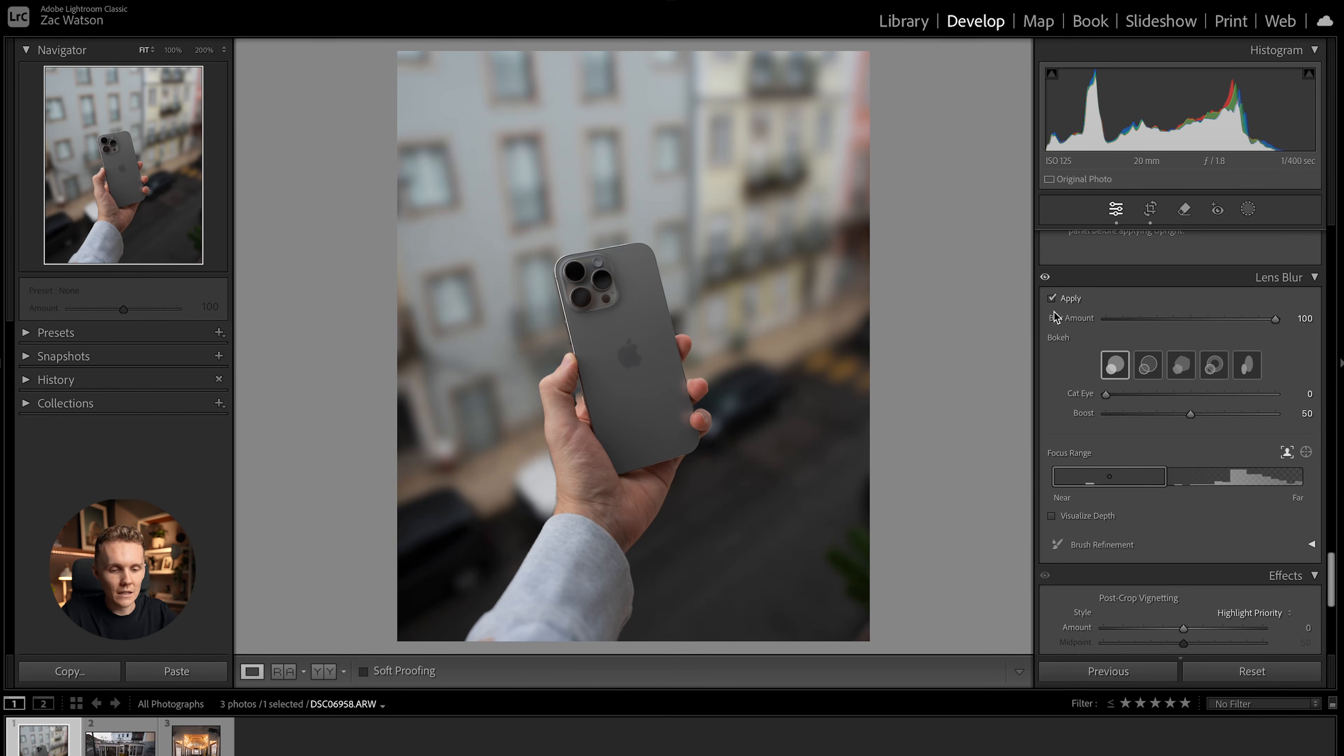
pyautogui.click(1044, 278)
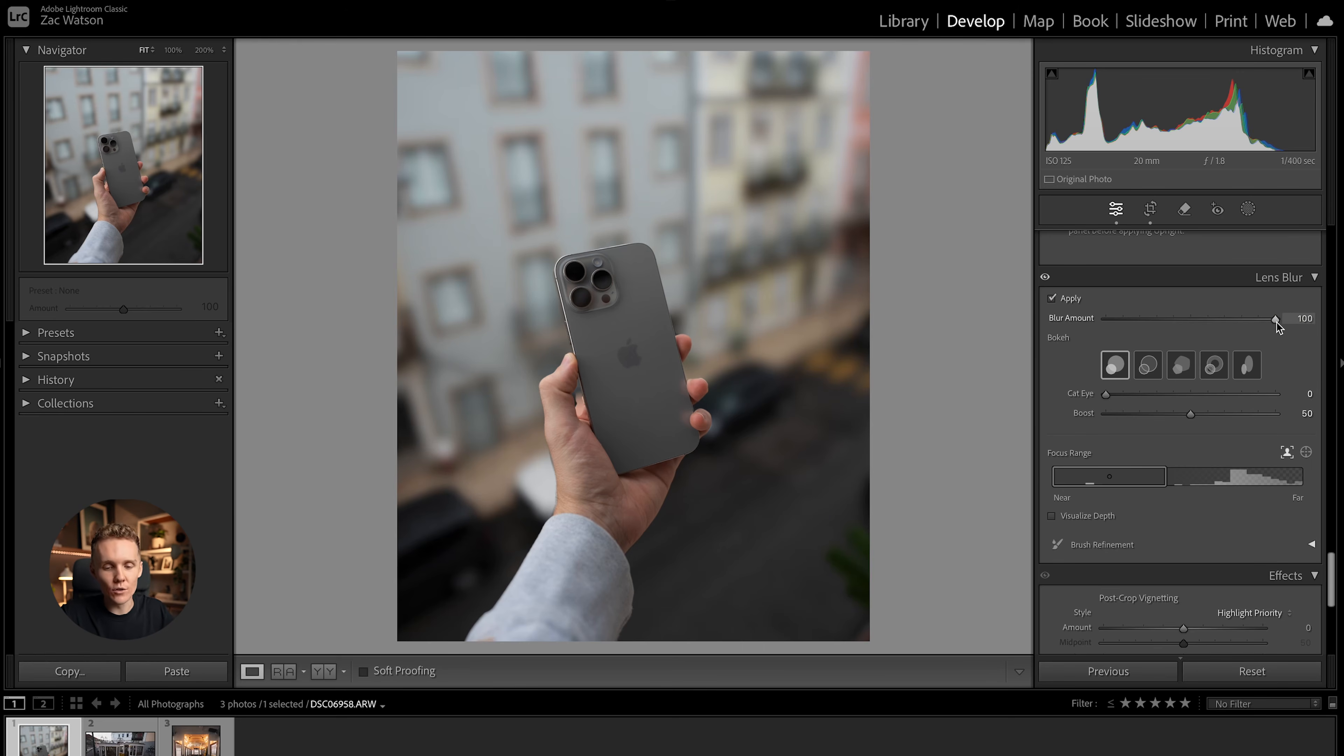
pyautogui.moveTo(1276, 321); pyautogui.dragTo(1139, 328)
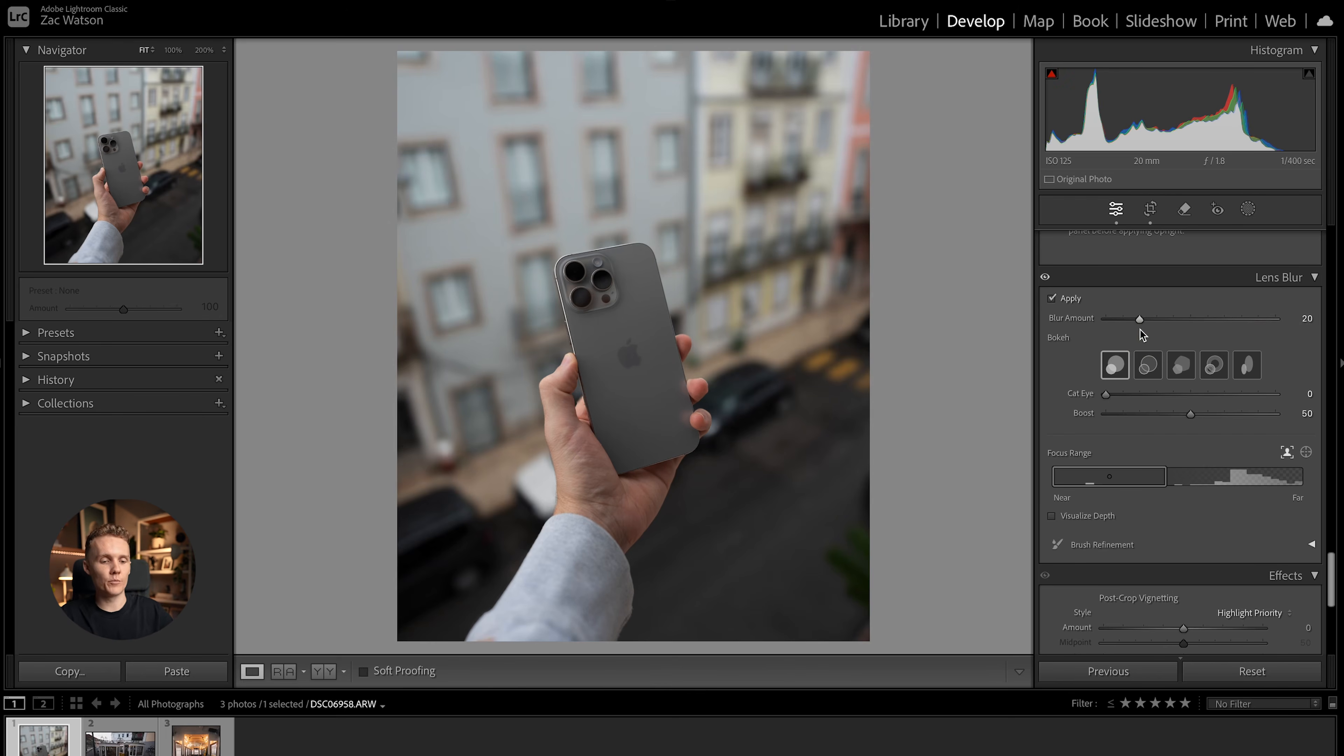
pyautogui.click(1045, 277)
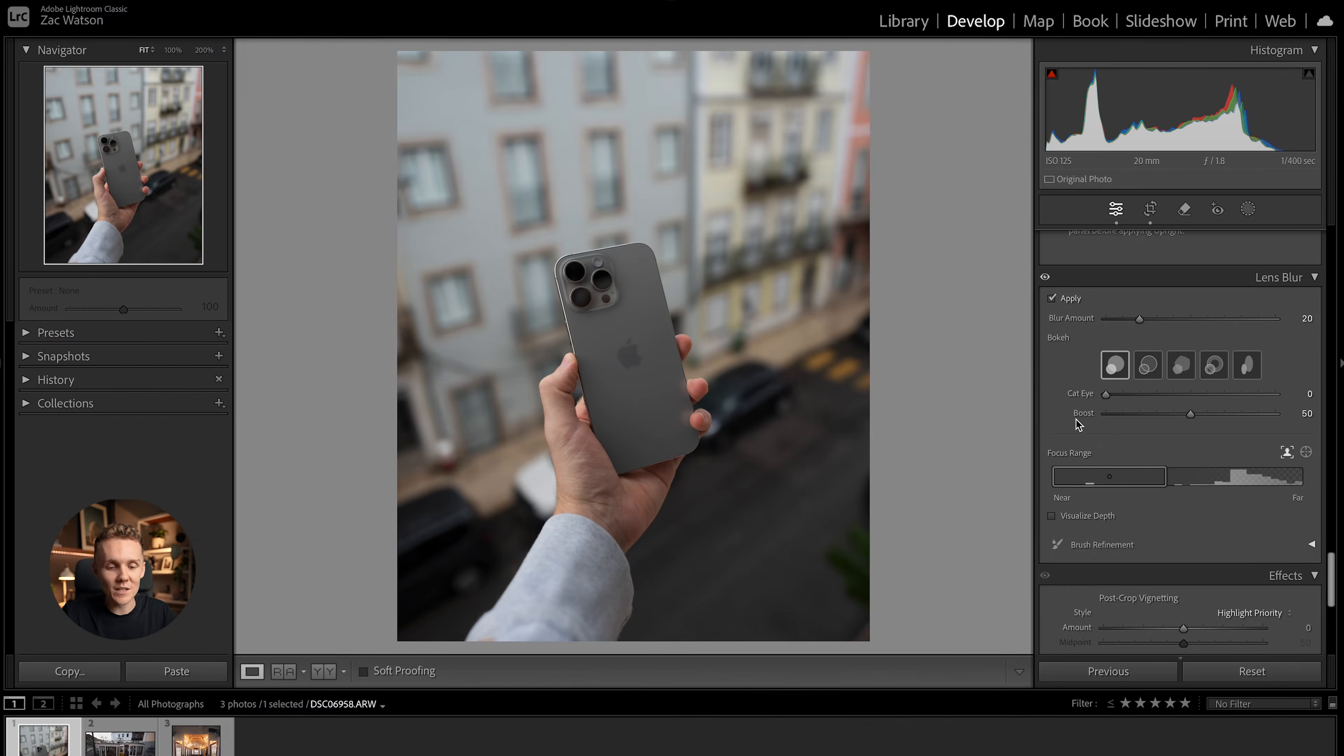
# Step: Try Lens Blur on the yellow tram photo DSC08251.ARW, extending the focus range toward Near with the depth visualization on
pyautogui.click(195, 745)
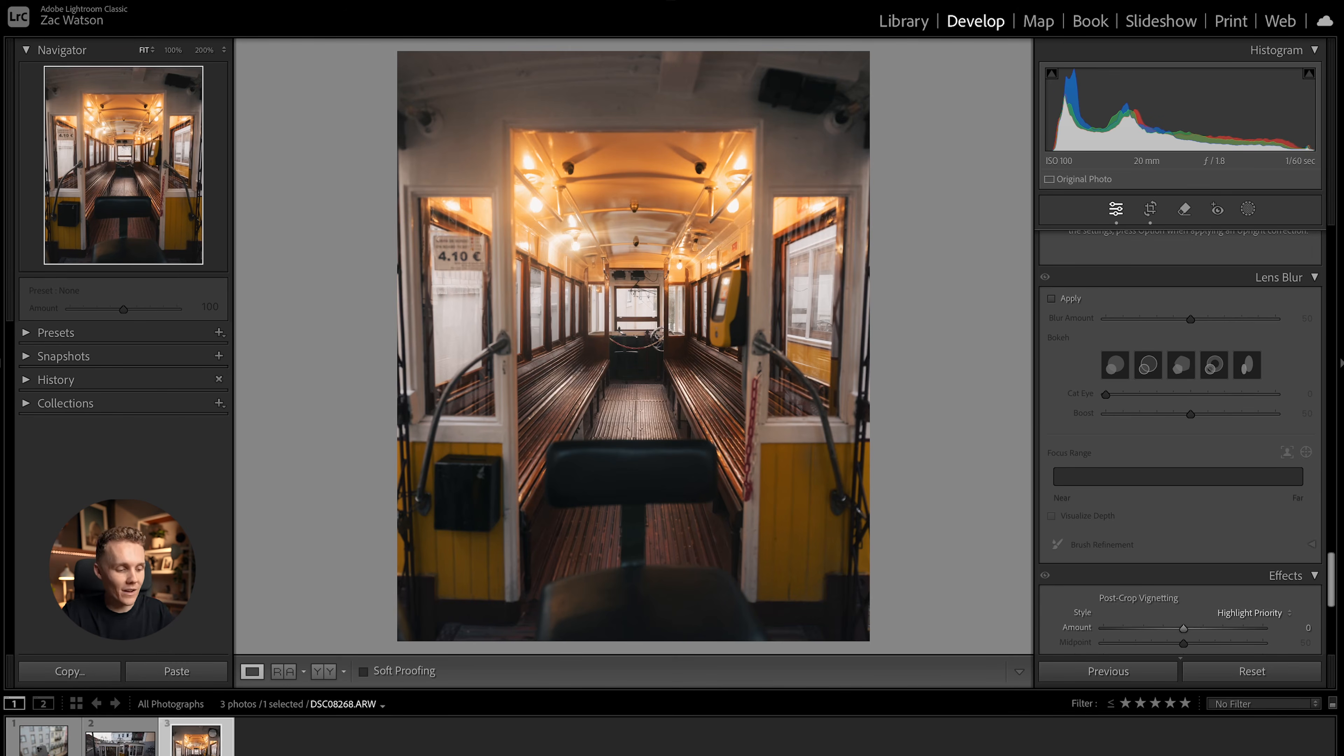
pyautogui.press('Left')
pyautogui.click(1052, 297)
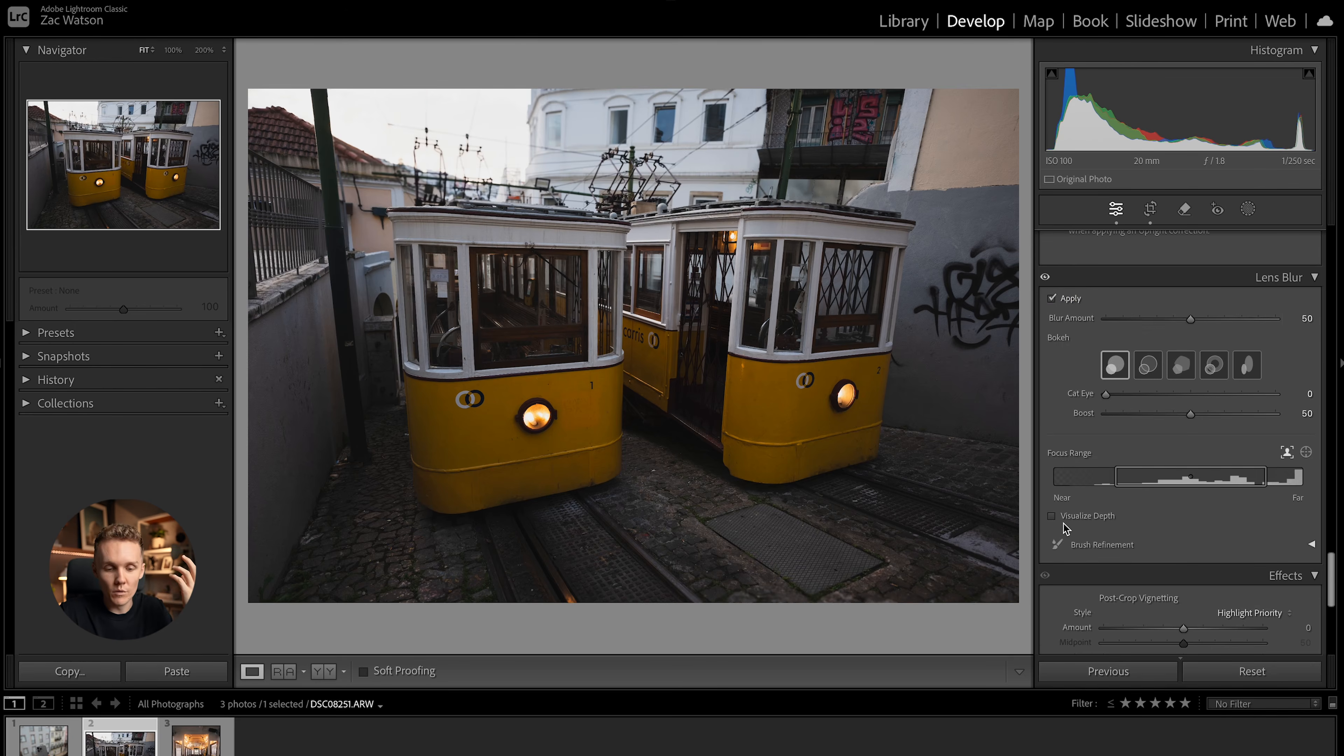
pyautogui.click(1053, 516)
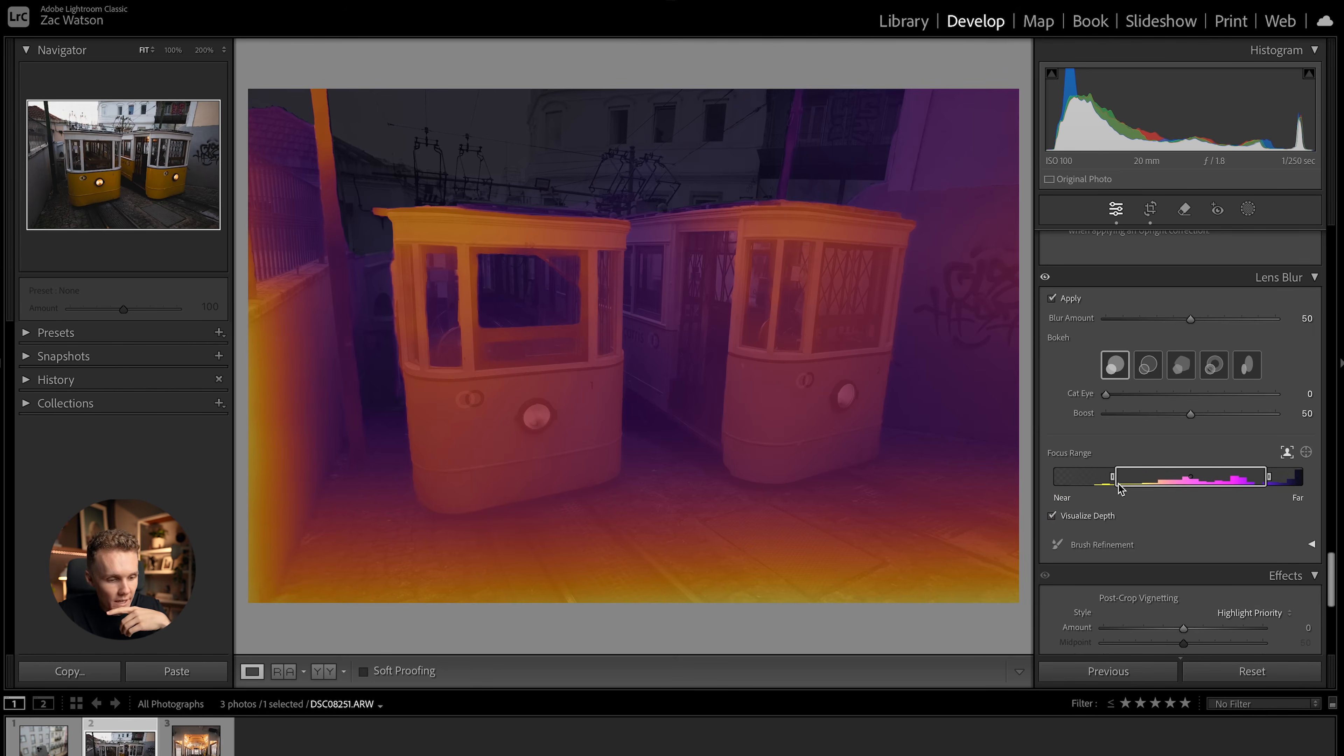
pyautogui.moveTo(1112, 477); pyautogui.dragTo(1095, 478)
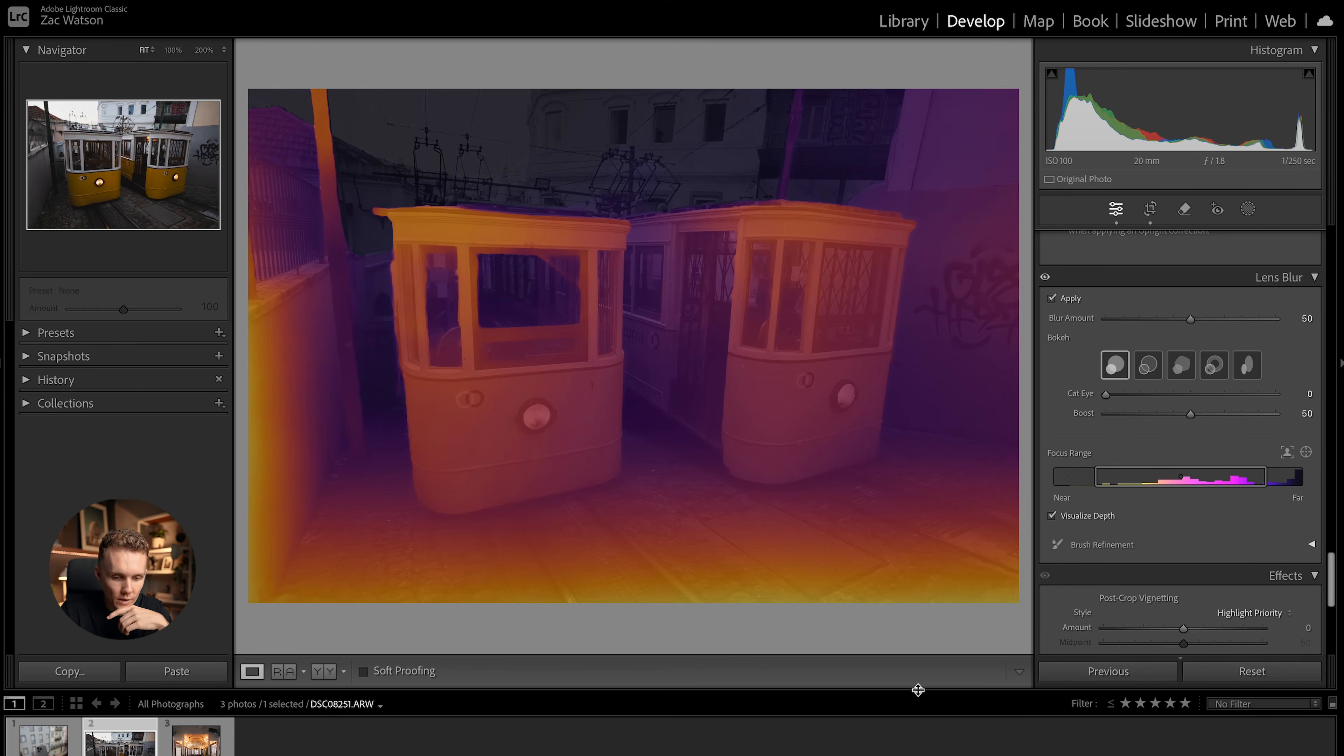
pyautogui.click(1083, 516)
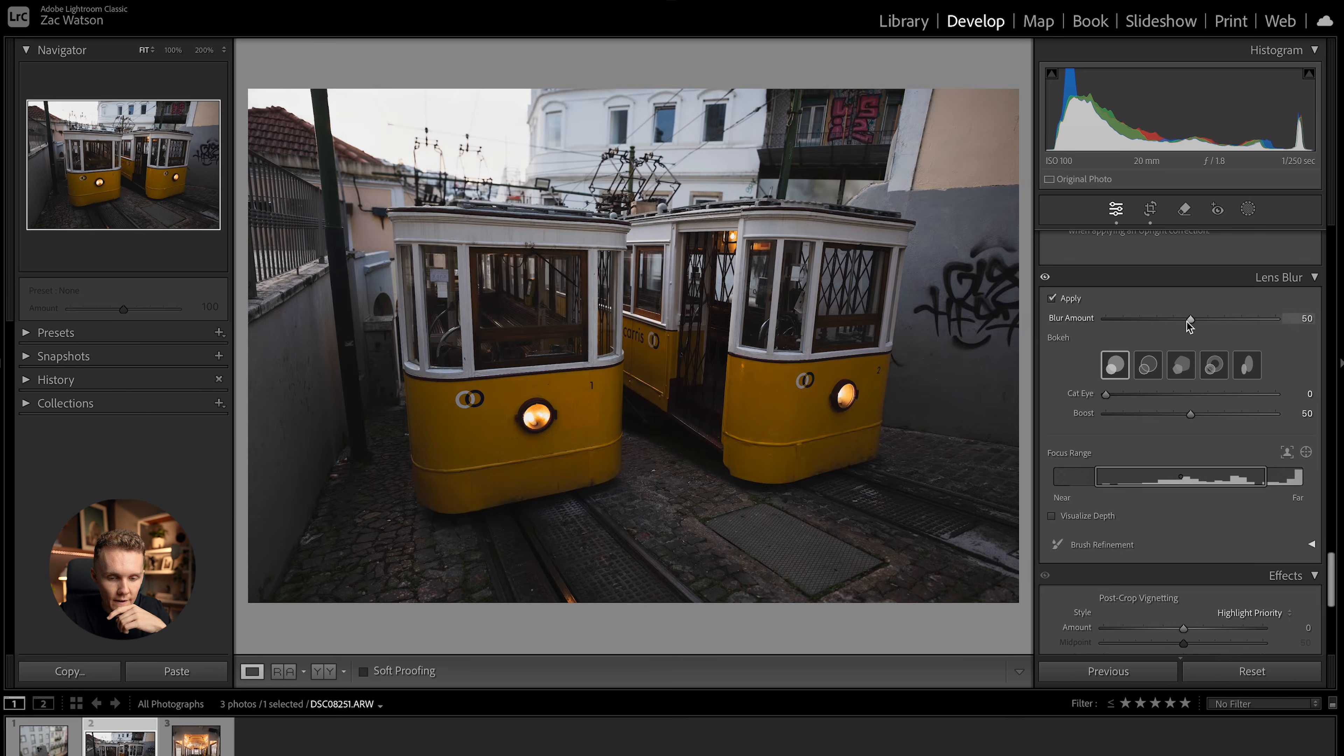
# Step: Try a blur amount of 100 on the yellow tram photo, inspect the tram roof edges up close, and disable Lens Blur
pyautogui.moveTo(1190, 319); pyautogui.dragTo(1341, 370)
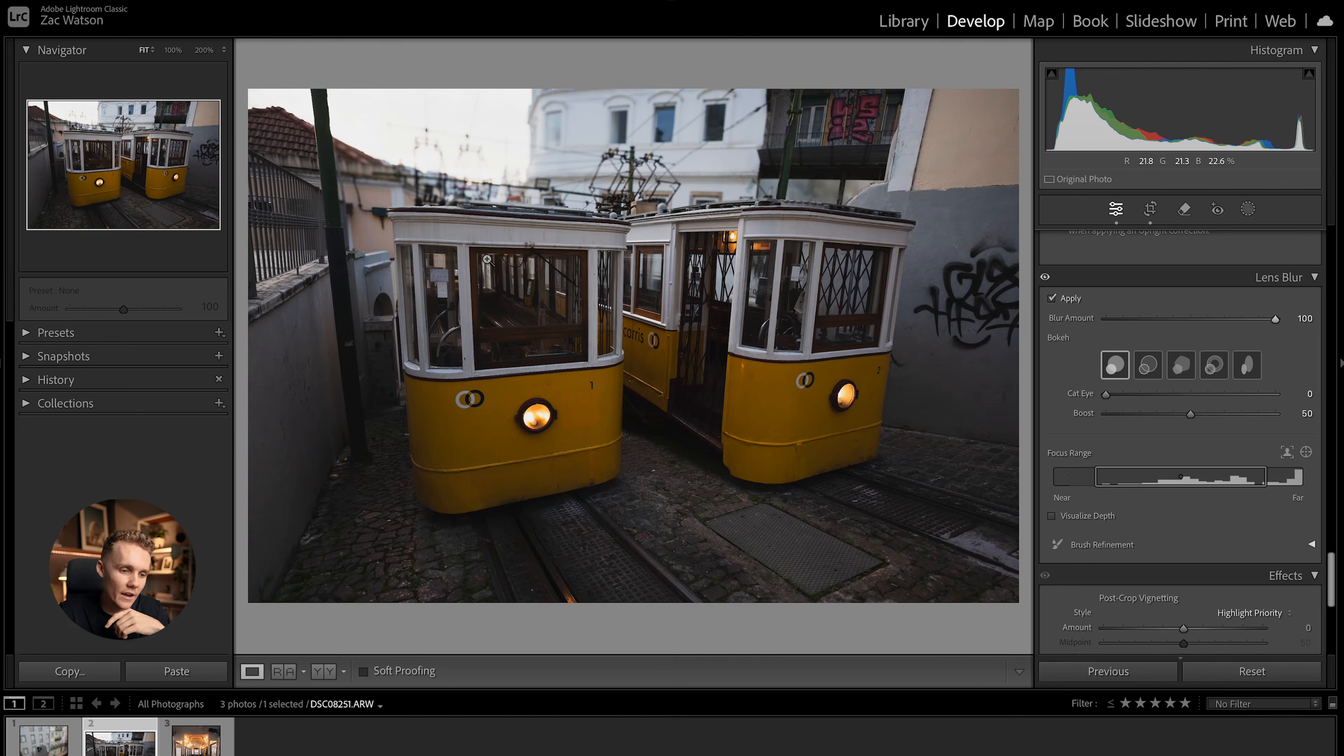
pyautogui.click(433, 132)
pyautogui.click(681, 214)
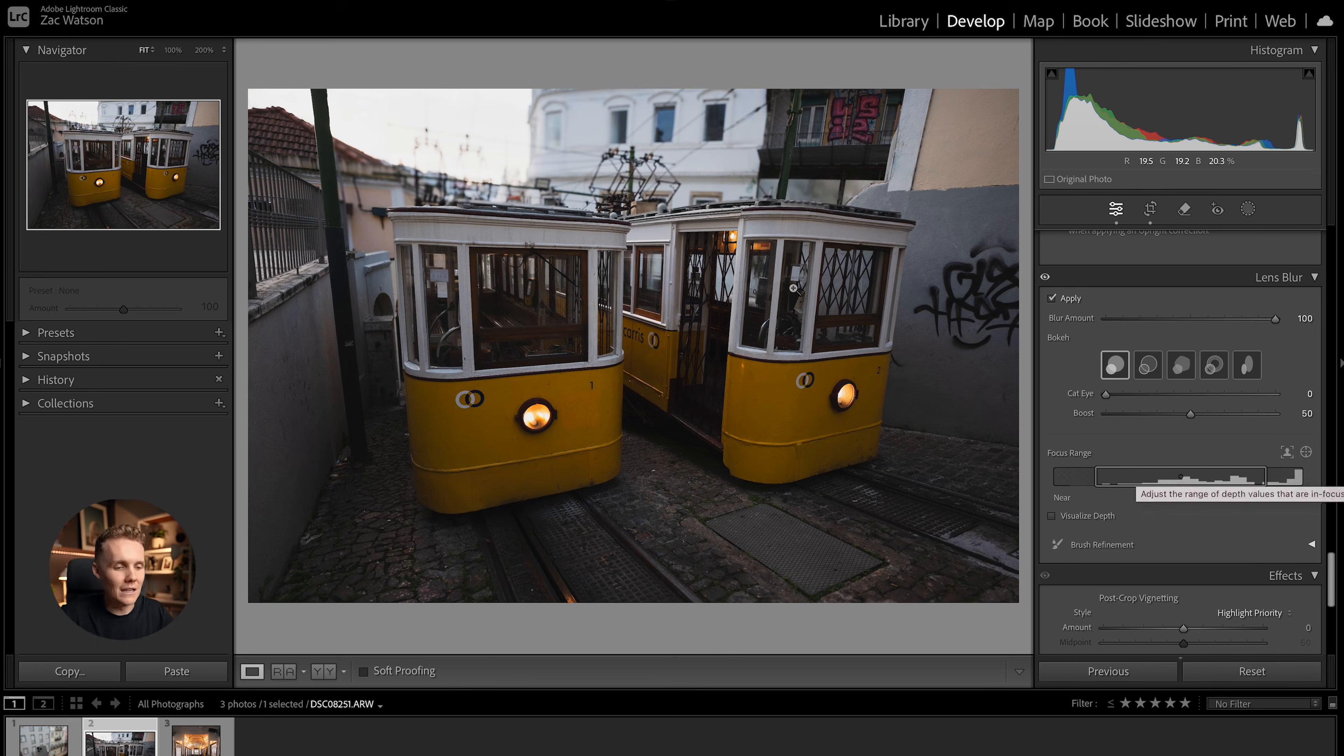
pyautogui.click(534, 197)
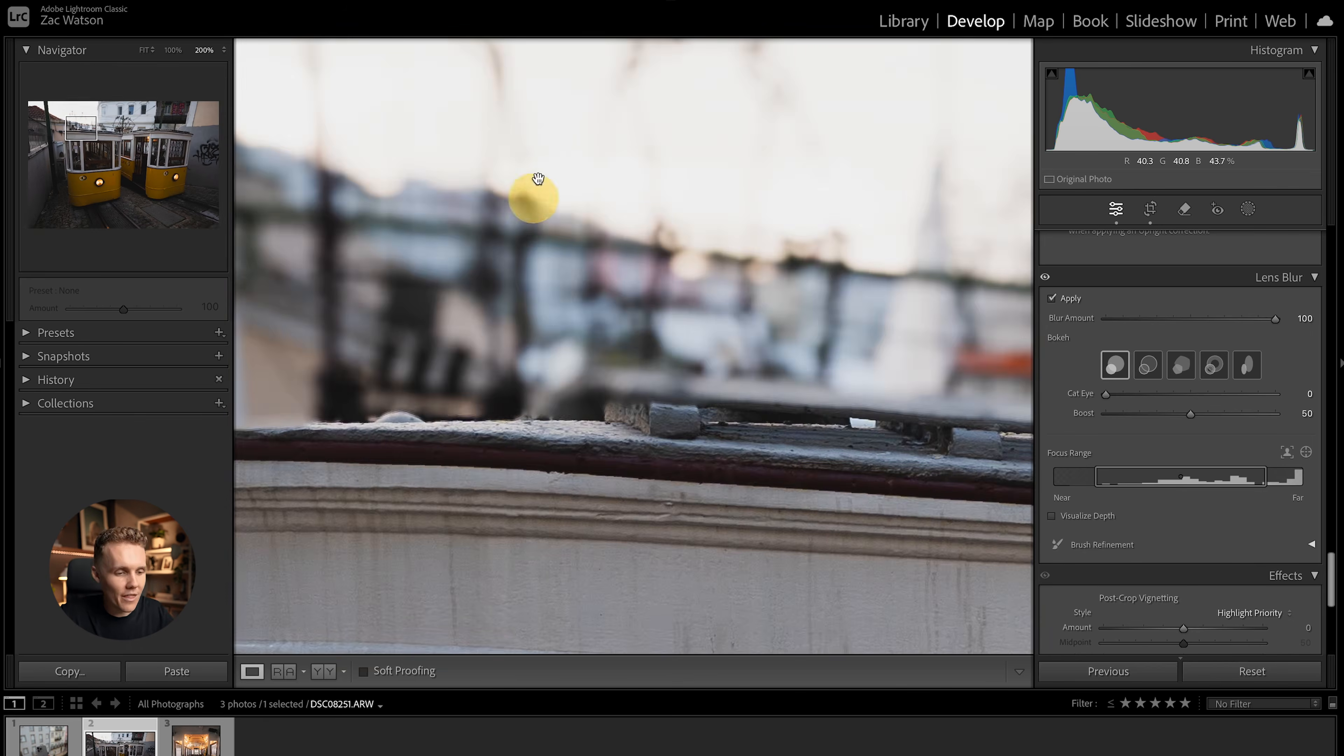
pyautogui.click(582, 221)
pyautogui.click(705, 264)
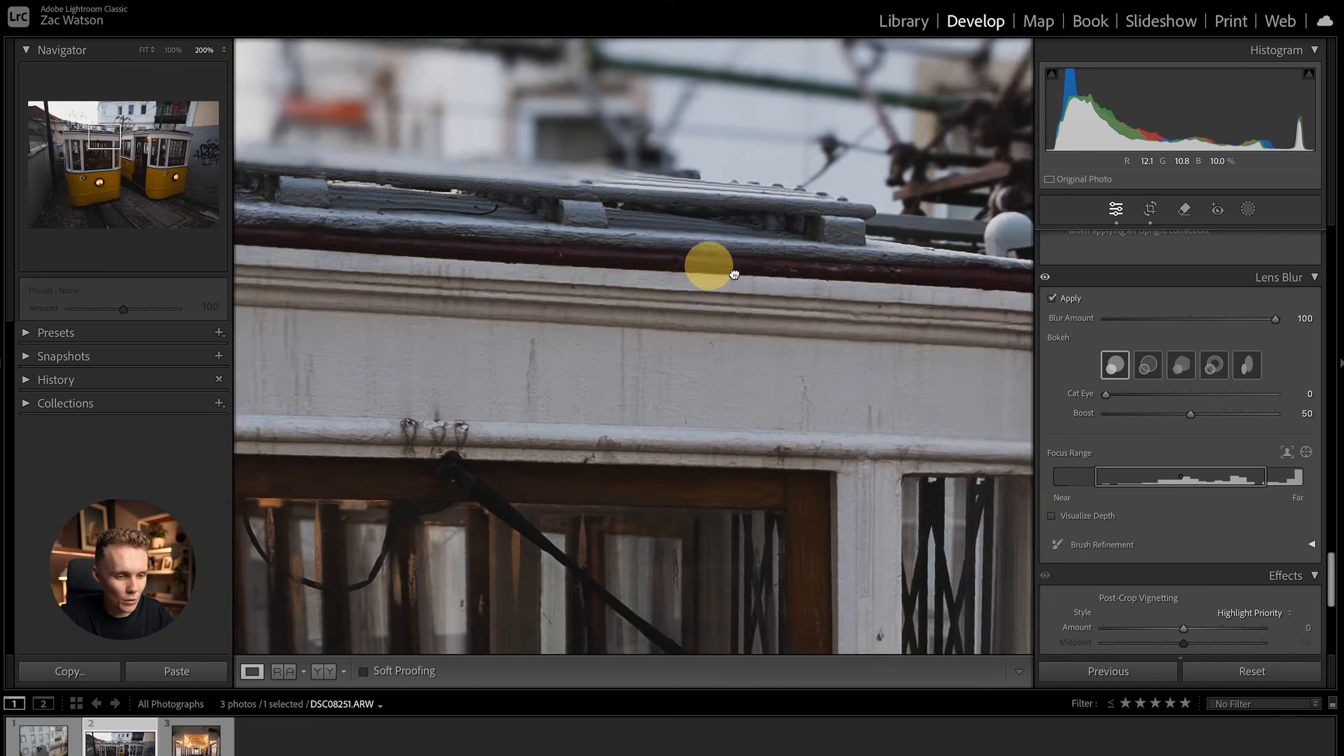
pyautogui.click(690, 274)
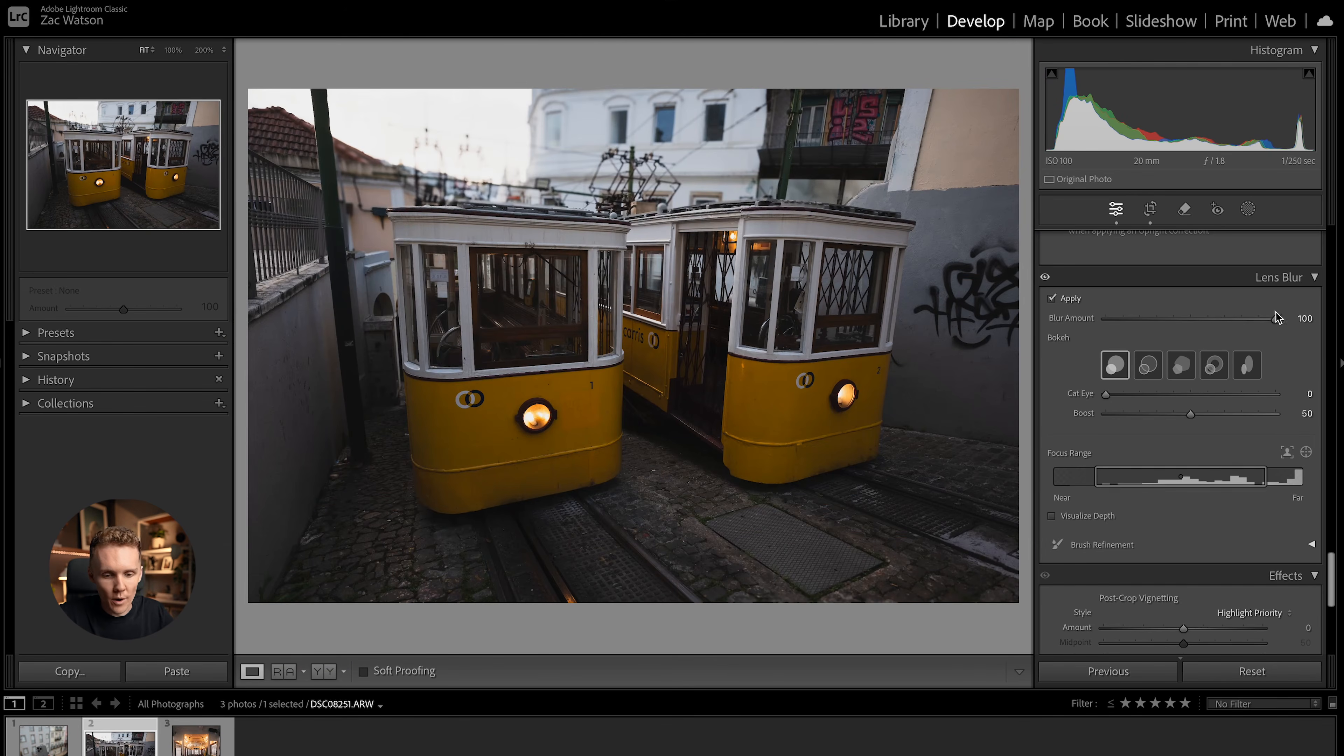
pyautogui.click(1052, 298)
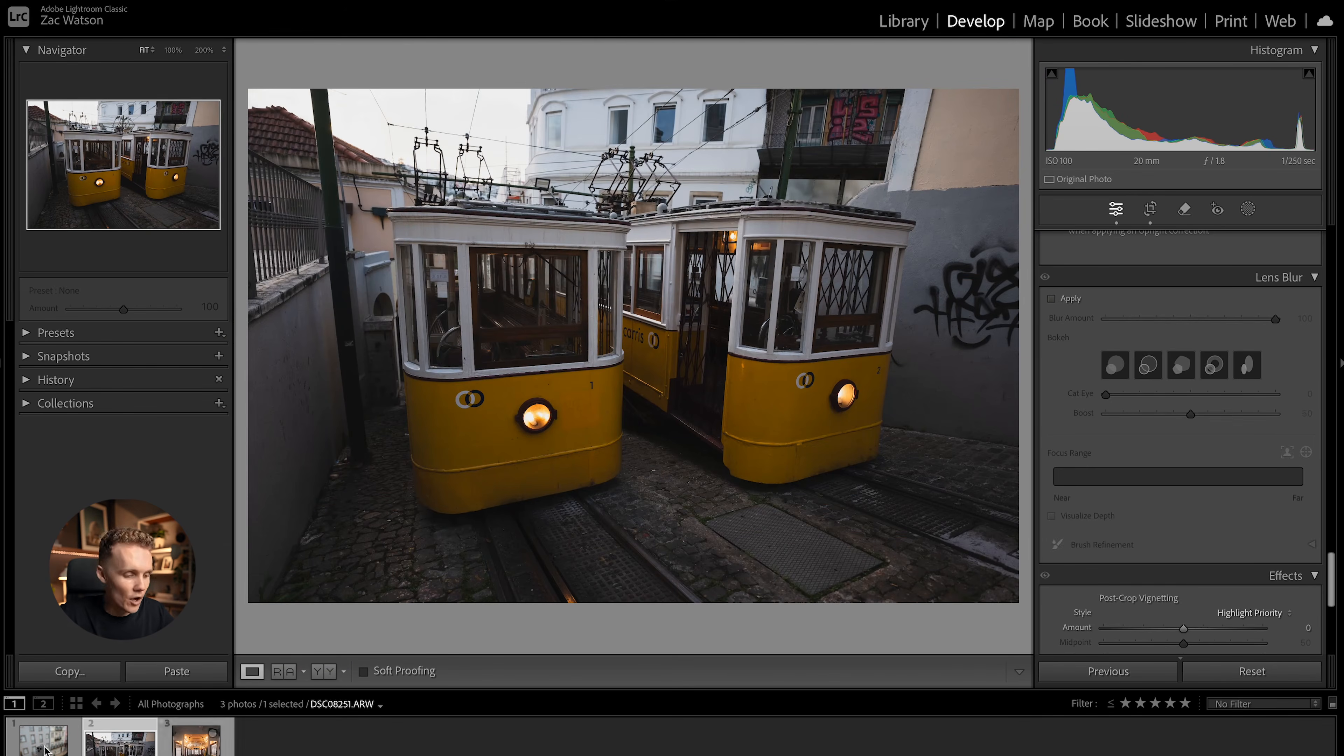
# Step: Try post-crop vignetting amounts of +100 and -22 on the yellow tram photo, undoing each
pyautogui.click(17, 746)
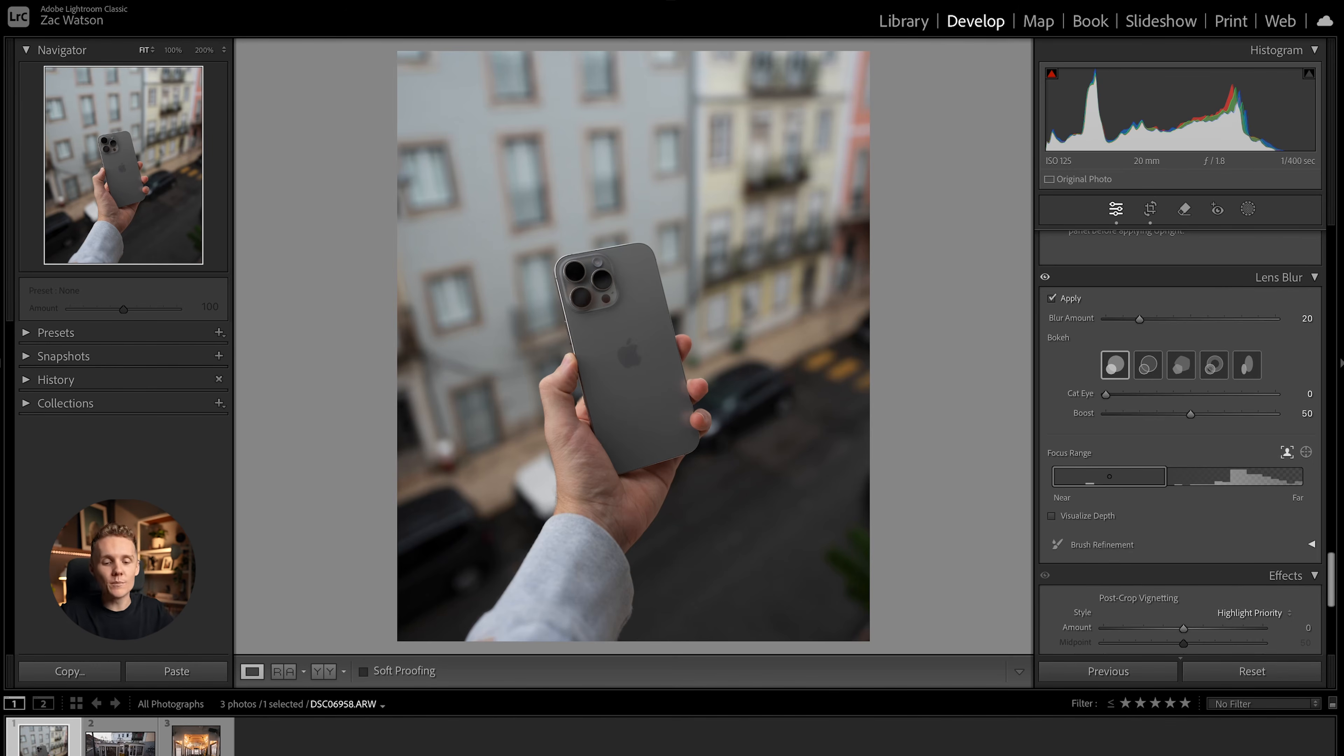
pyautogui.scroll(-5, 1188, 502)
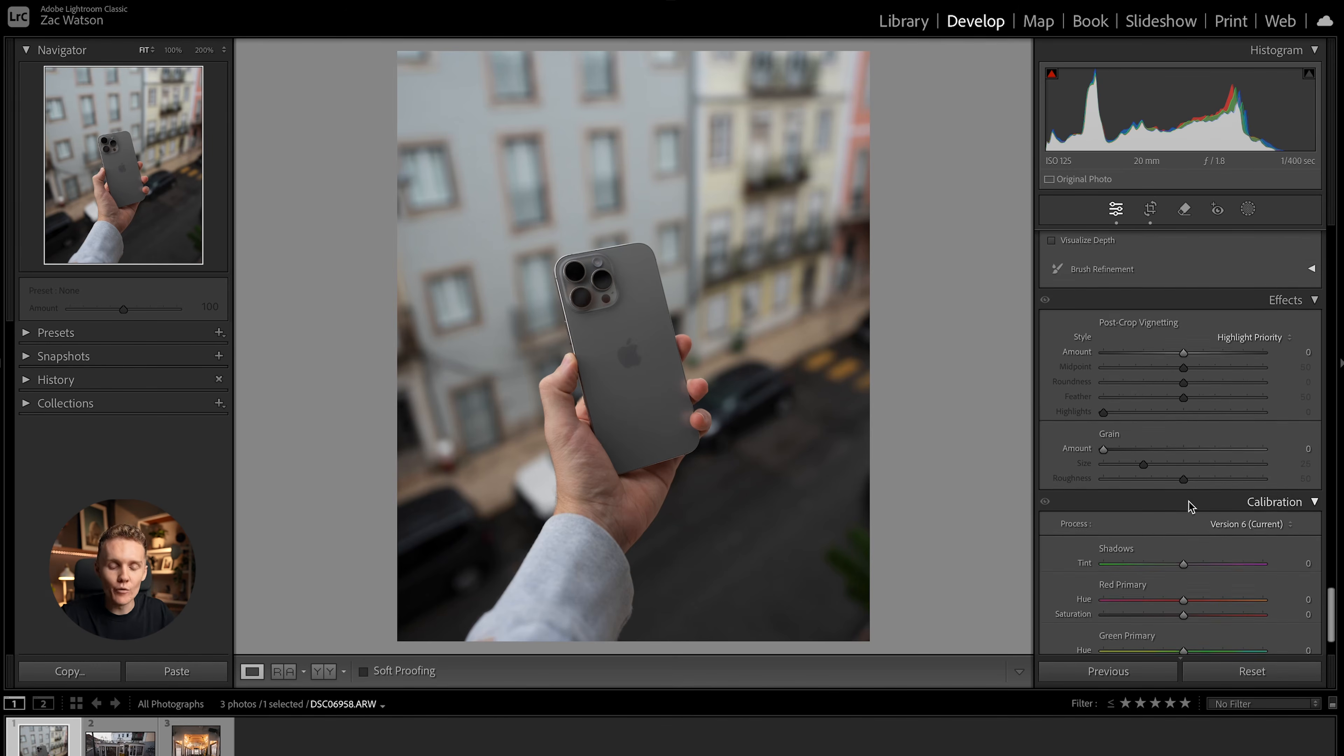
pyautogui.click(120, 741)
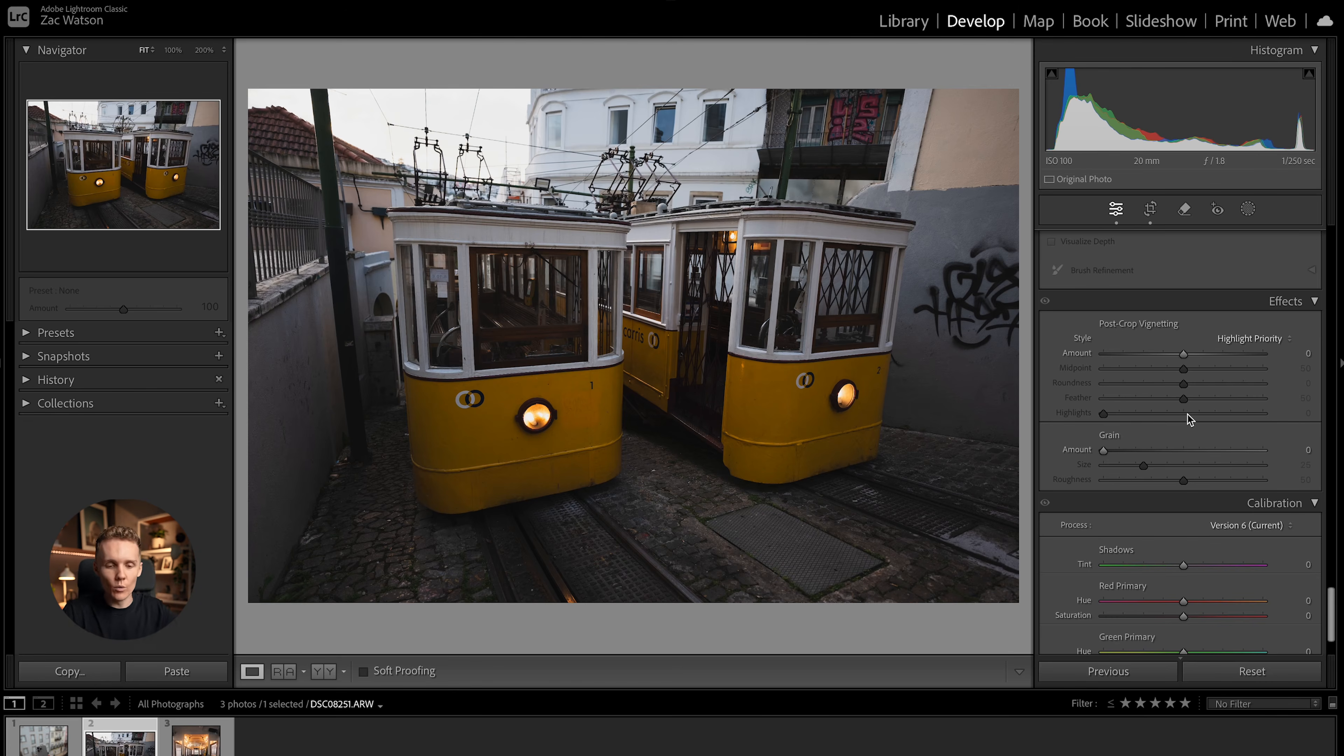
pyautogui.moveTo(1183, 353); pyautogui.dragTo(1280, 359)
pyautogui.hotkey('ctrl', 'z')
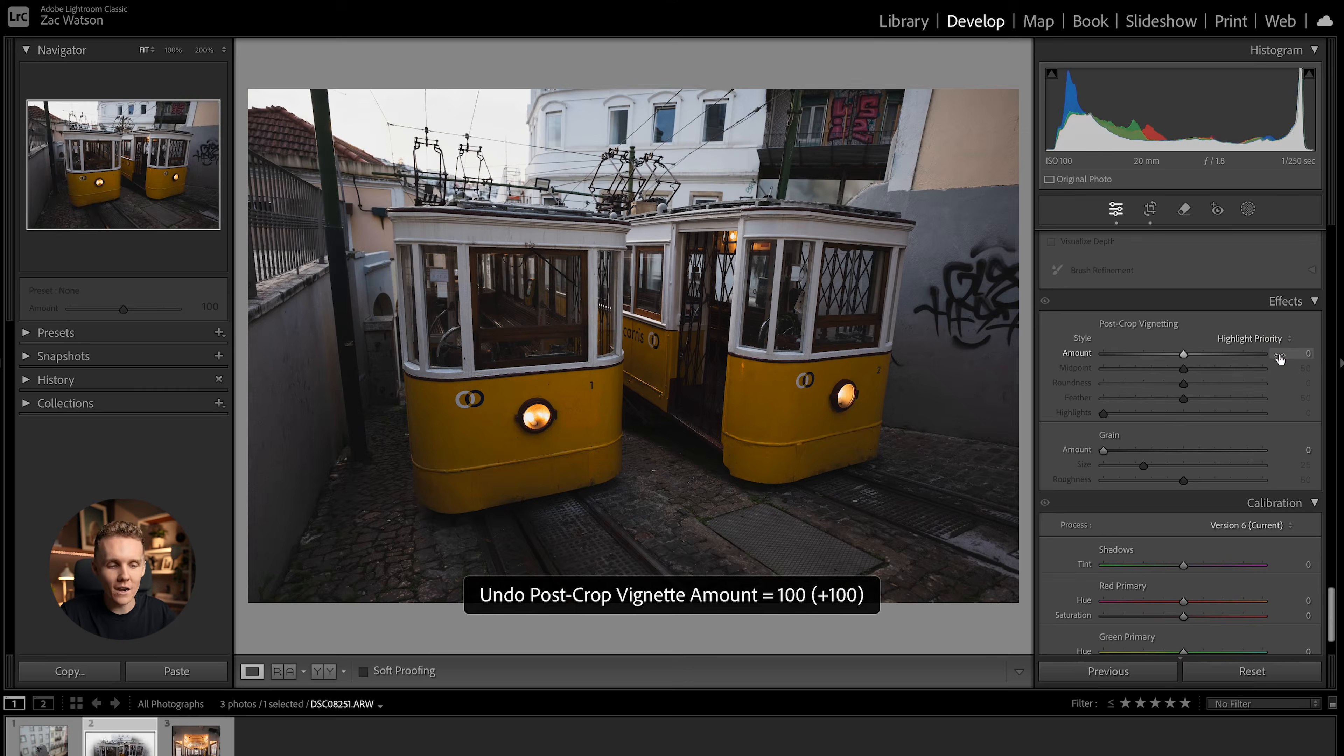
pyautogui.moveTo(1183, 353); pyautogui.dragTo(1165, 358)
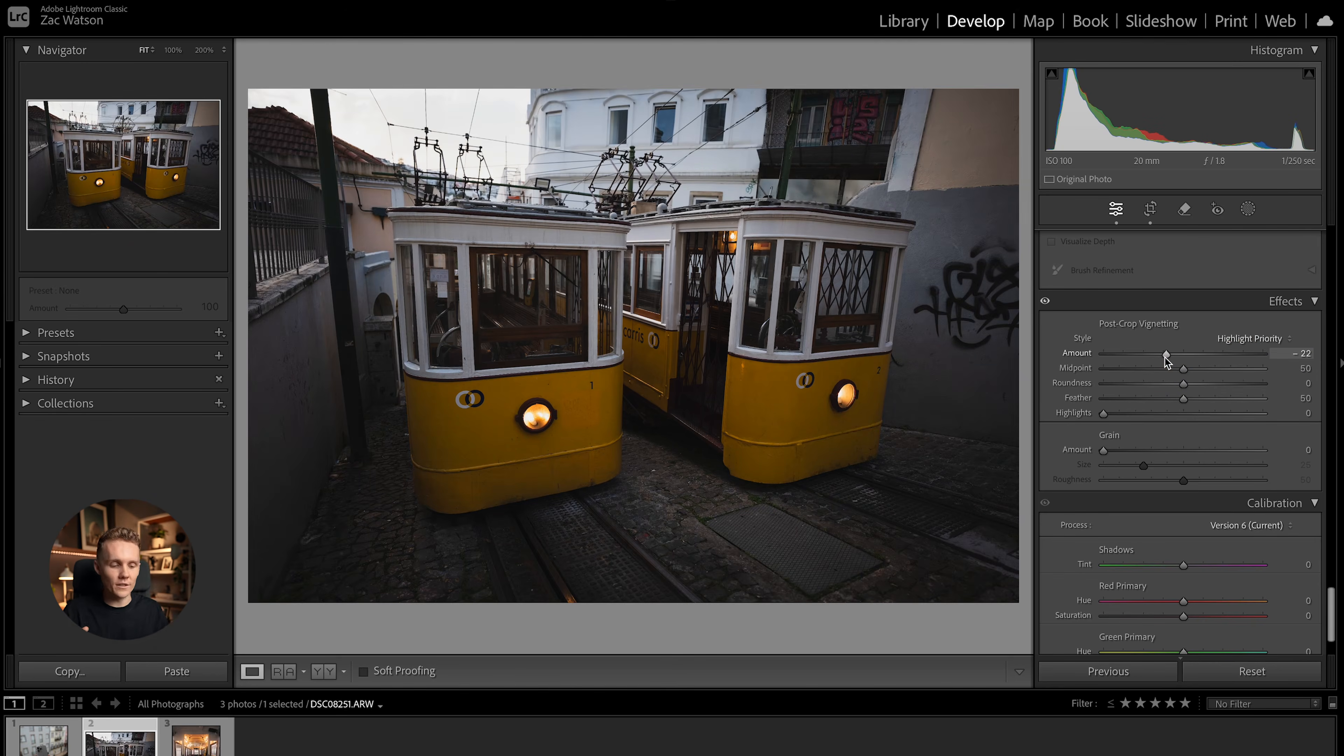
pyautogui.hotkey('ctrl', 'z')
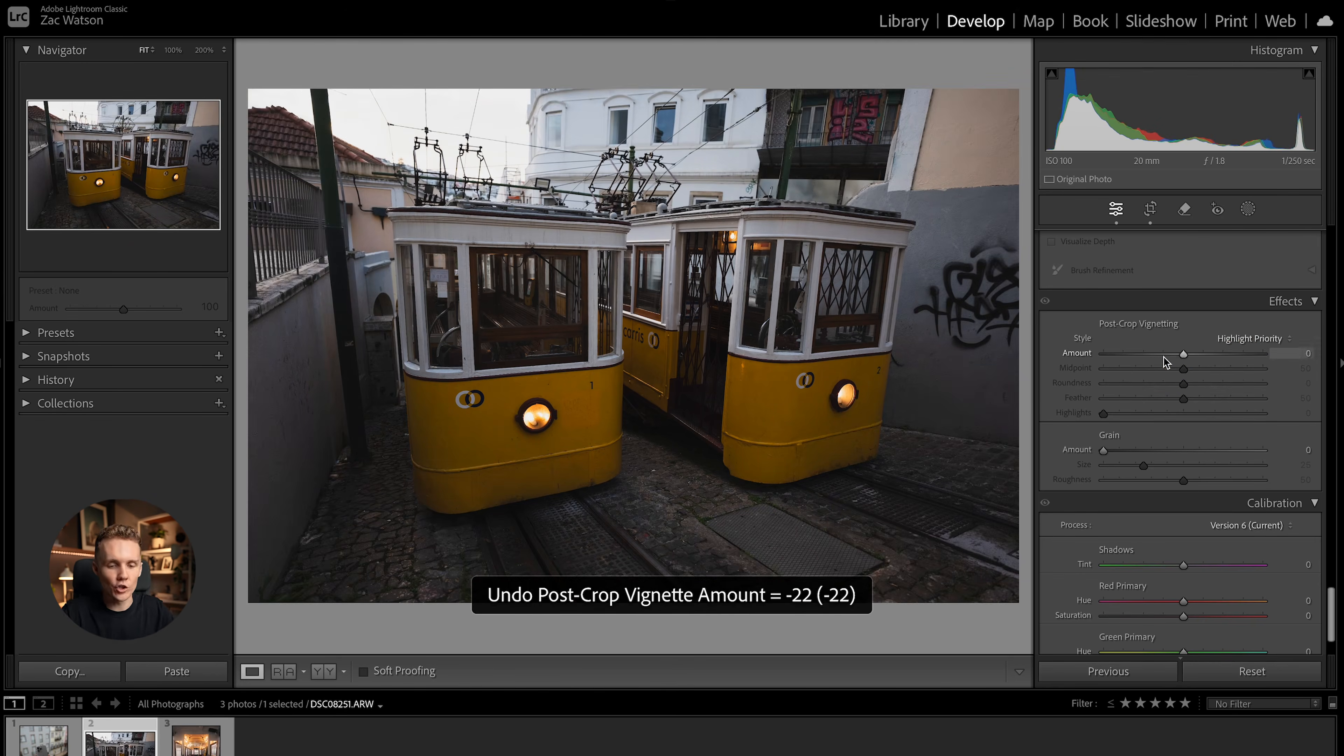
# Step: Set the phone photo's post-crop vignetting amount to -22, and try its midpoint before undoing that change
pyautogui.click(58, 738)
pyautogui.moveTo(1181, 355); pyautogui.dragTo(1166, 359)
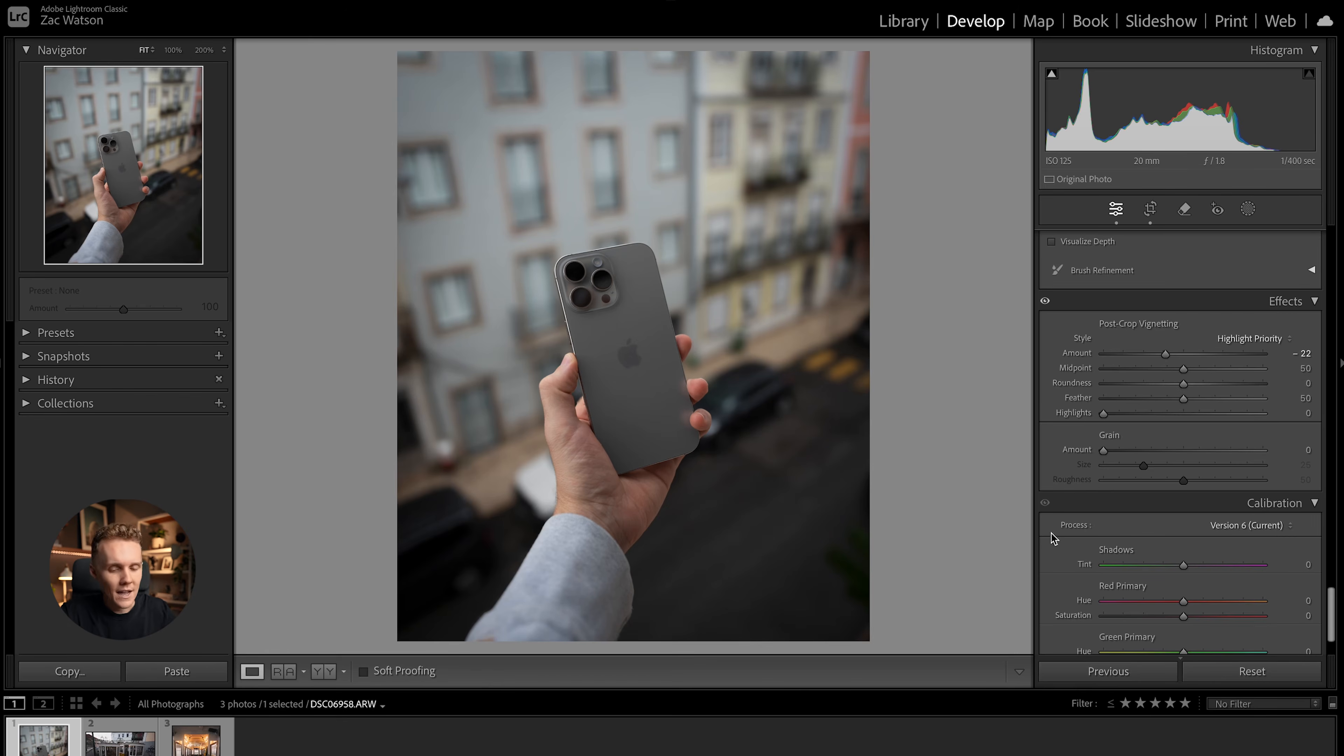
pyautogui.moveTo(1187, 370)
pyautogui.mouseDown()
pyautogui.moveTo(1050, 381)
pyautogui.moveTo(1183, 367)
pyautogui.mouseUp()
pyautogui.hotkey('ctrl', 'z')
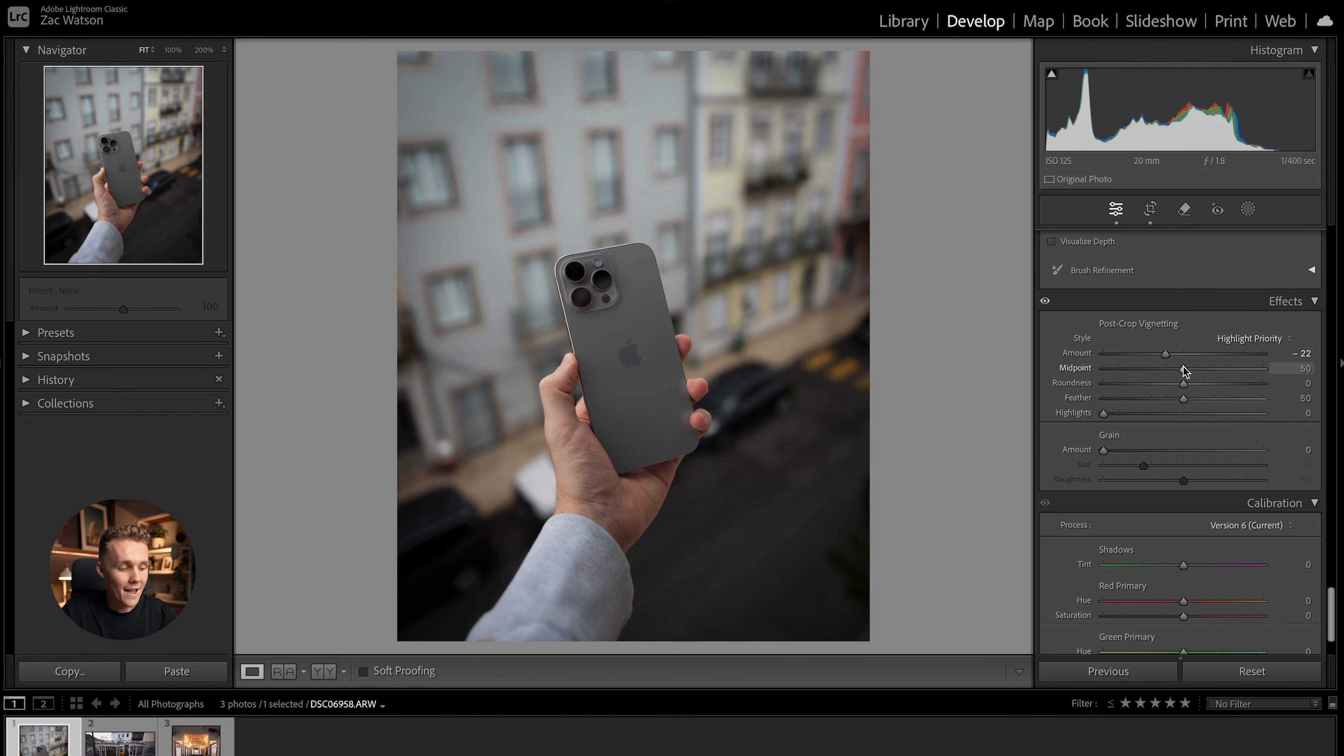
# Step: Try grain on the yellow tram photo with amount, size and roughness at 100, and reset all three values
pyautogui.press('Right')
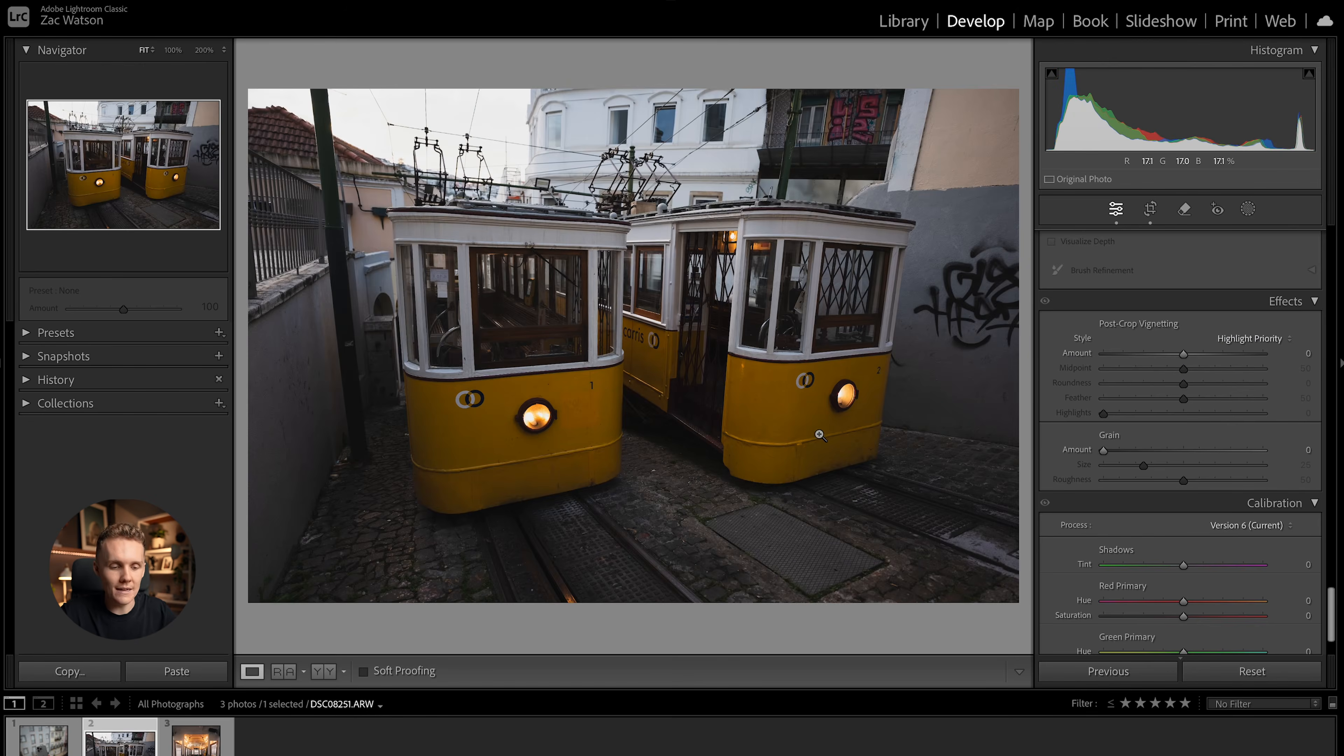
pyautogui.moveTo(735, 339); pyautogui.dragTo(620, 200)
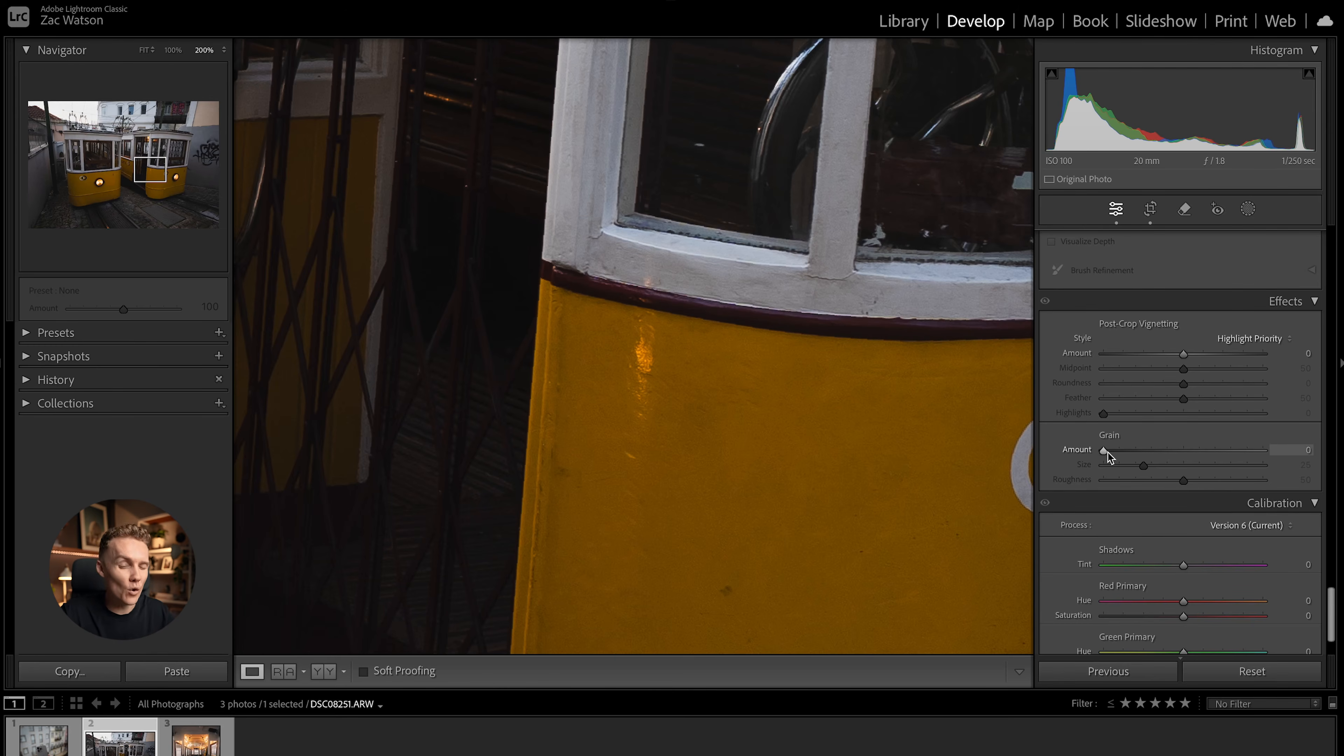
pyautogui.moveTo(1106, 451); pyautogui.dragTo(1335, 480)
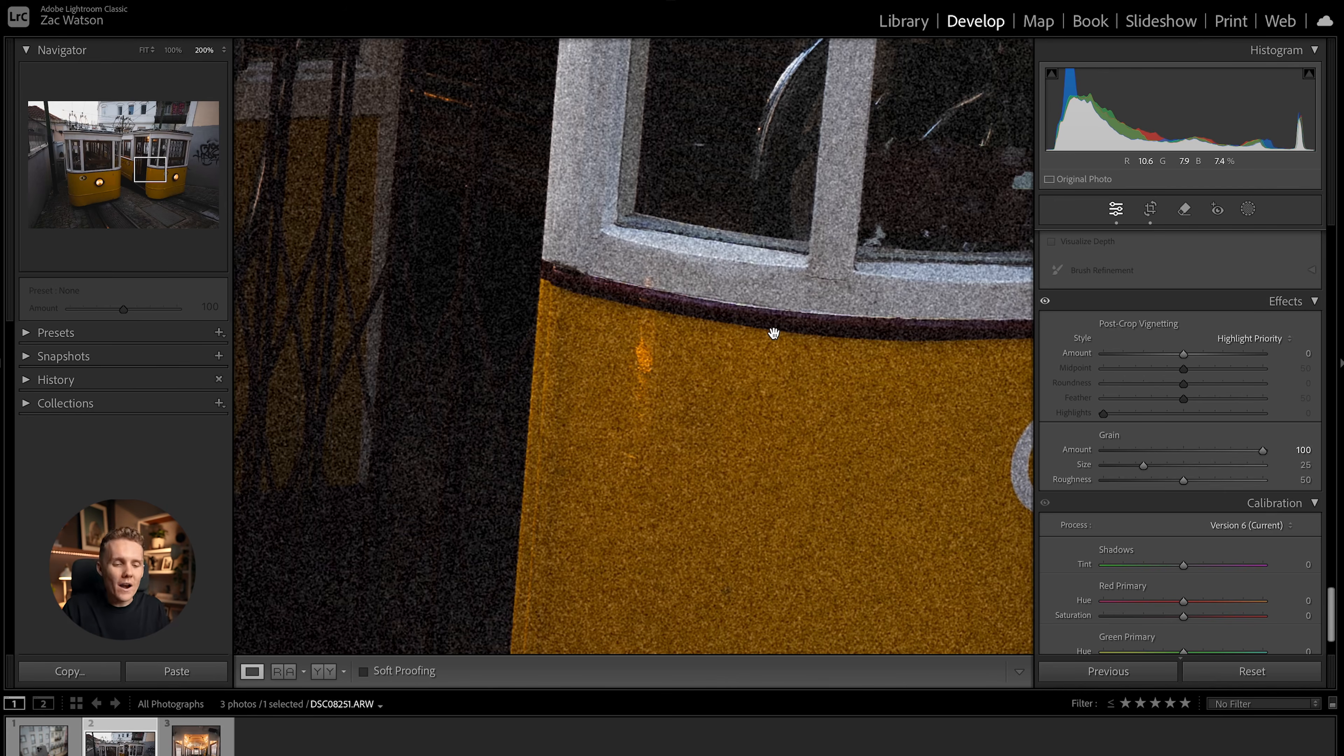
pyautogui.moveTo(1144, 466); pyautogui.dragTo(1327, 481)
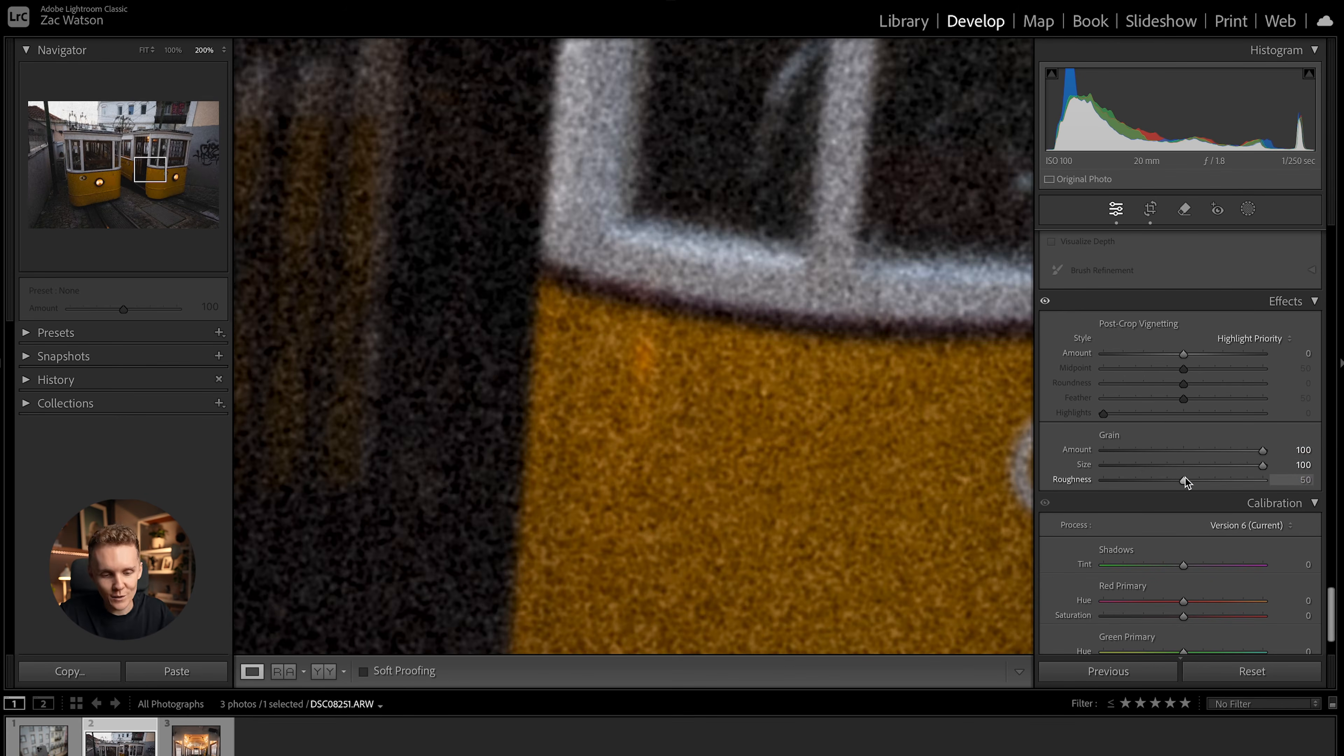
pyautogui.moveTo(1184, 479); pyautogui.dragTo(1335, 480)
pyautogui.click(740, 347)
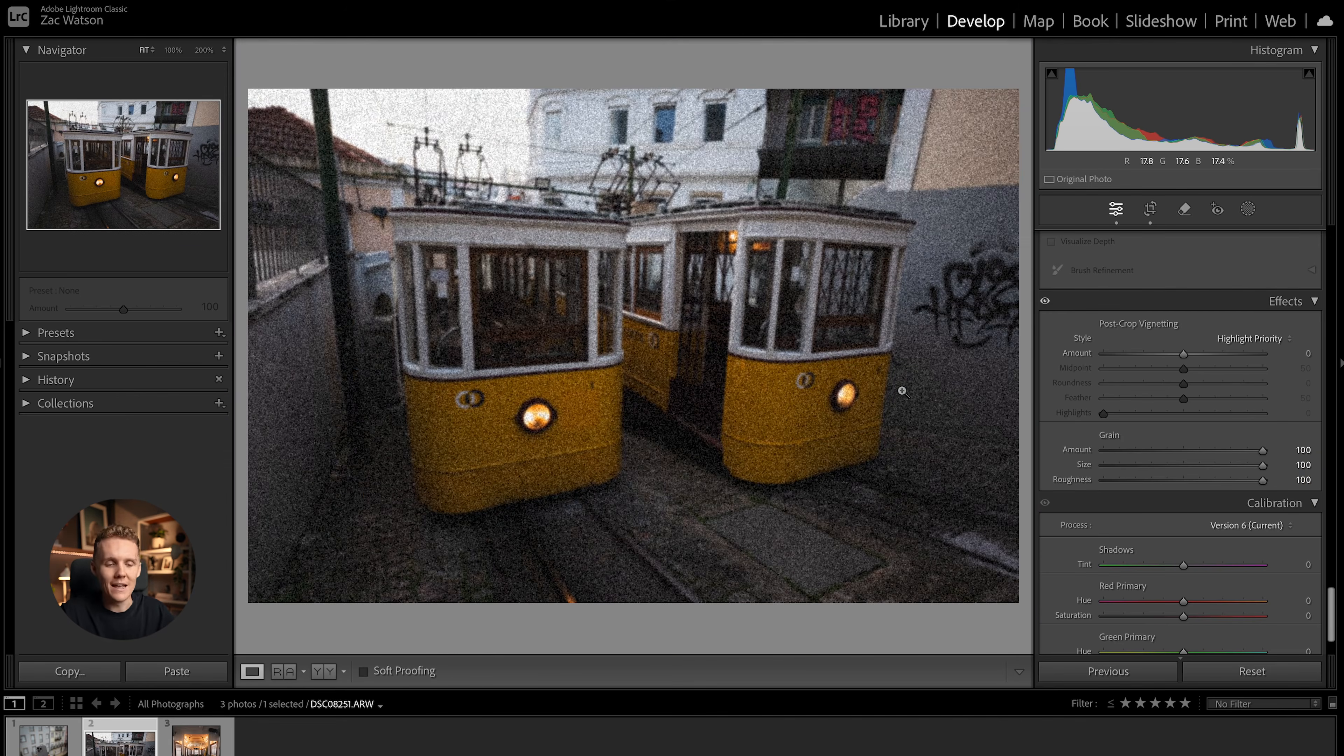
pyautogui.doubleClick(1264, 480)
pyautogui.doubleClick(1261, 464)
pyautogui.moveTo(1265, 452); pyautogui.dragTo(1130, 460)
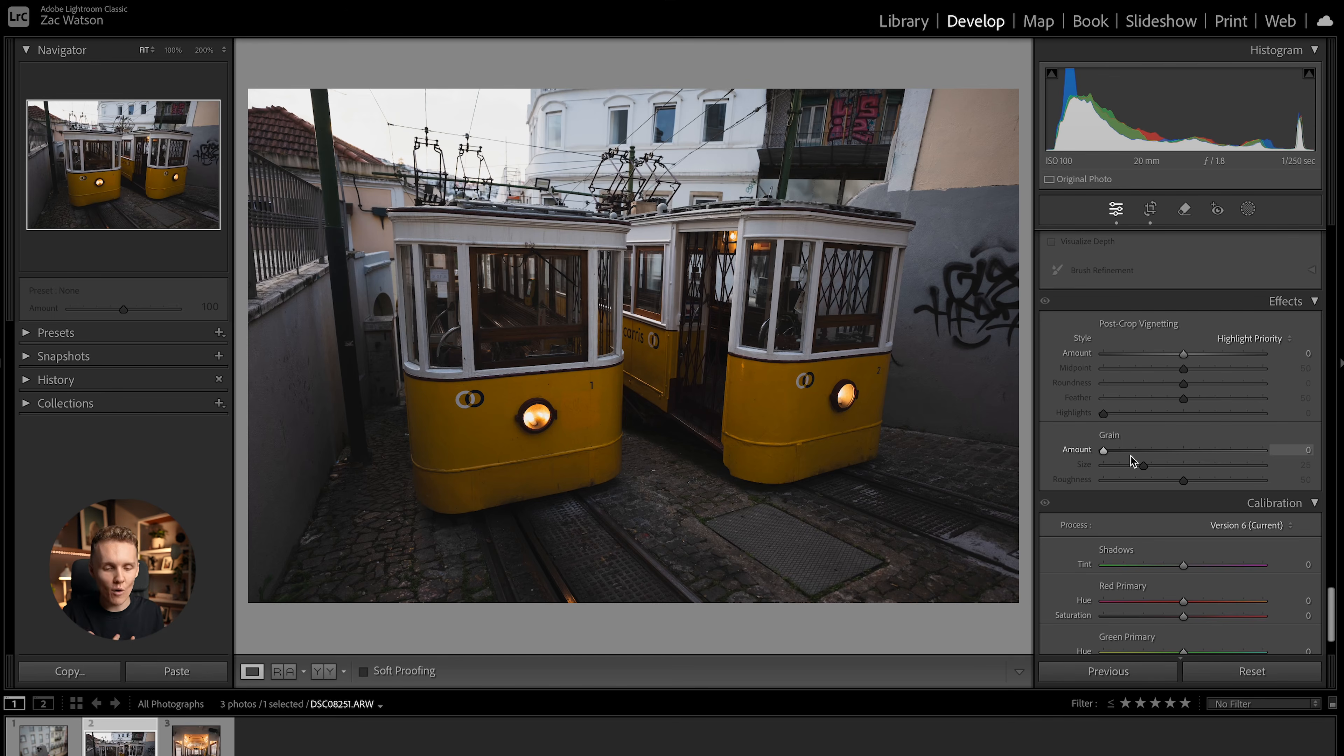
# Step: Set the yellow tram photo's grain amount to 19 and compare it with and without the effect at 400% zoom
pyautogui.moveTo(1104, 450); pyautogui.dragTo(1136, 452)
pyautogui.click(763, 356)
pyautogui.press('super+equal')
pyautogui.press('super+equal')
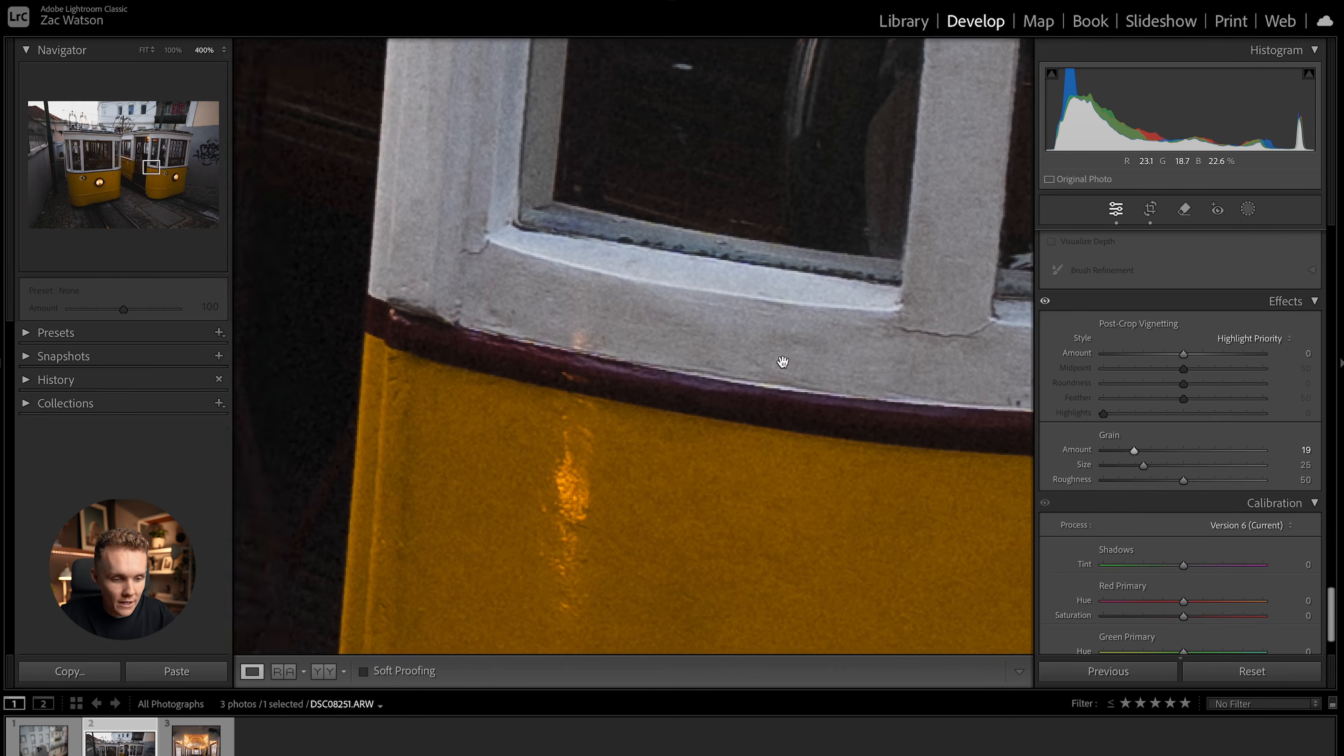
pyautogui.moveTo(981, 341); pyautogui.dragTo(944, 343)
pyautogui.click(1045, 299)
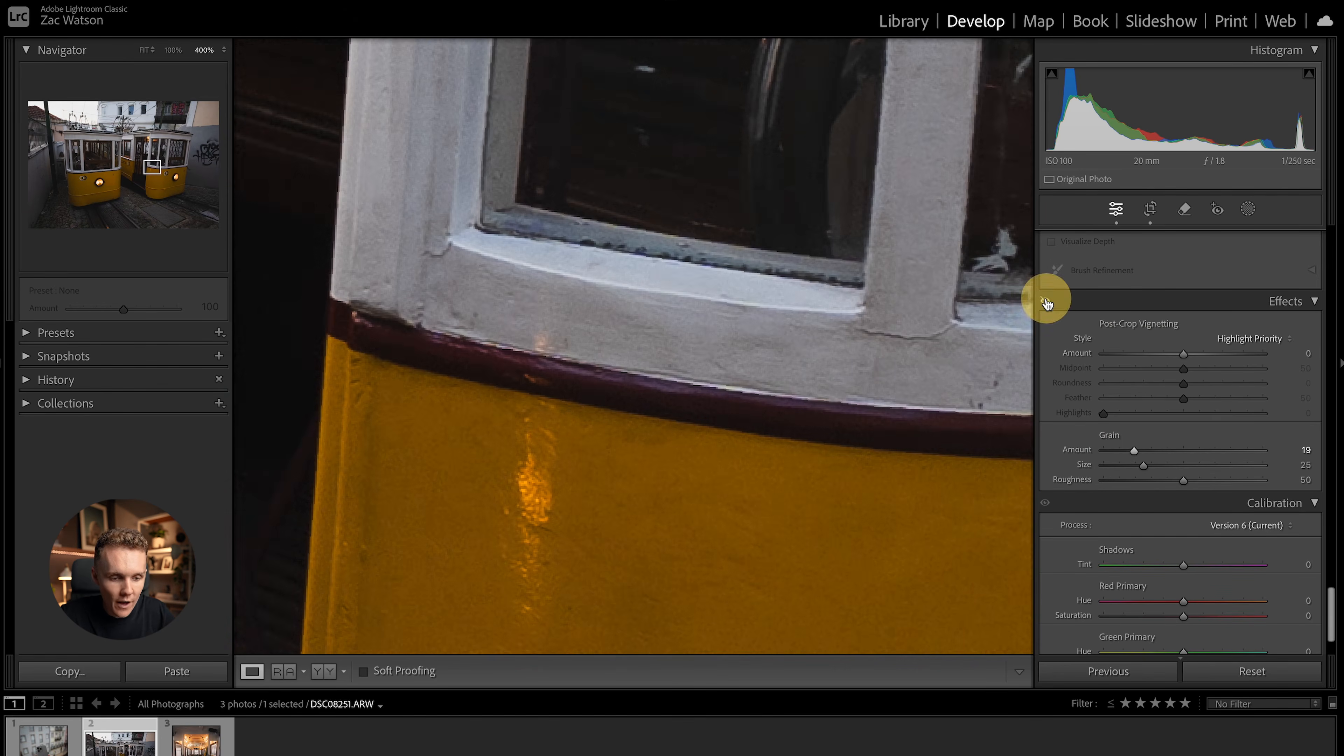
pyautogui.click(900, 255)
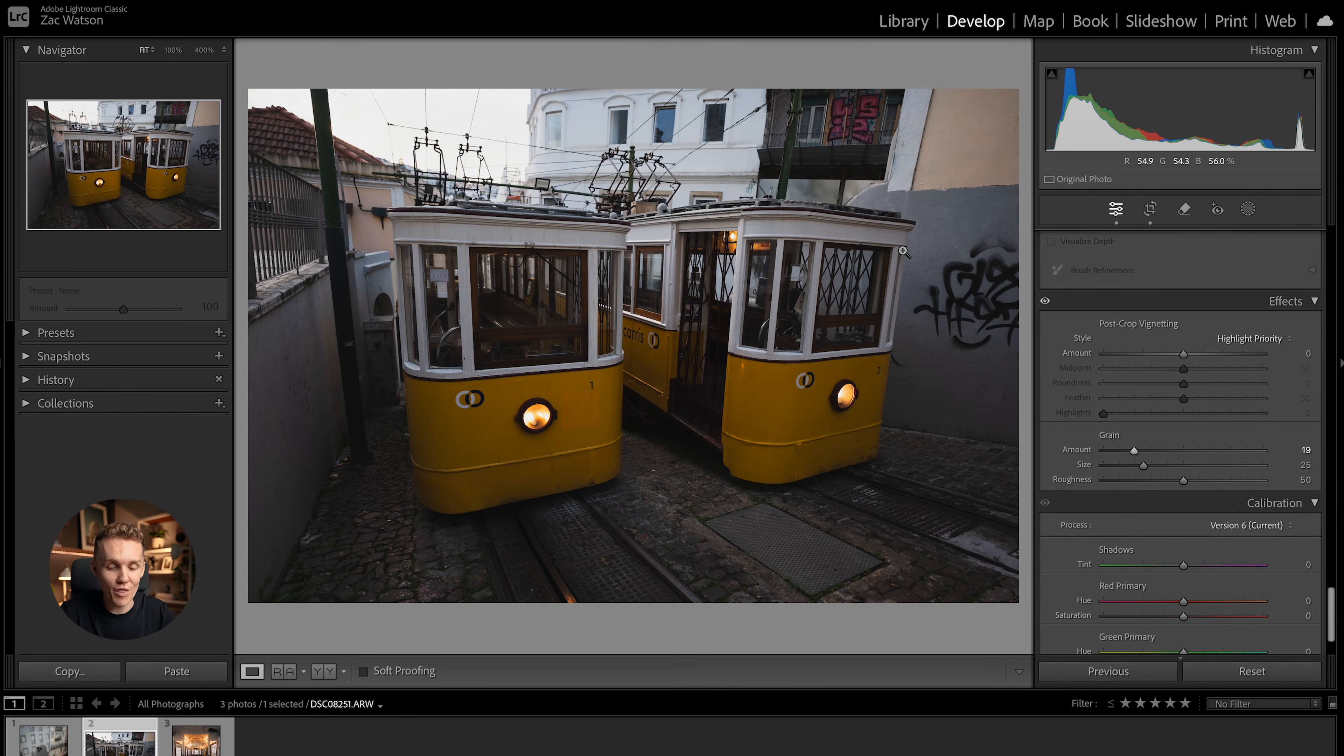
# Step: Set the Calibration shadows tint to +100 on the yellow tram photo
pyautogui.scroll(-3, 1142, 473)
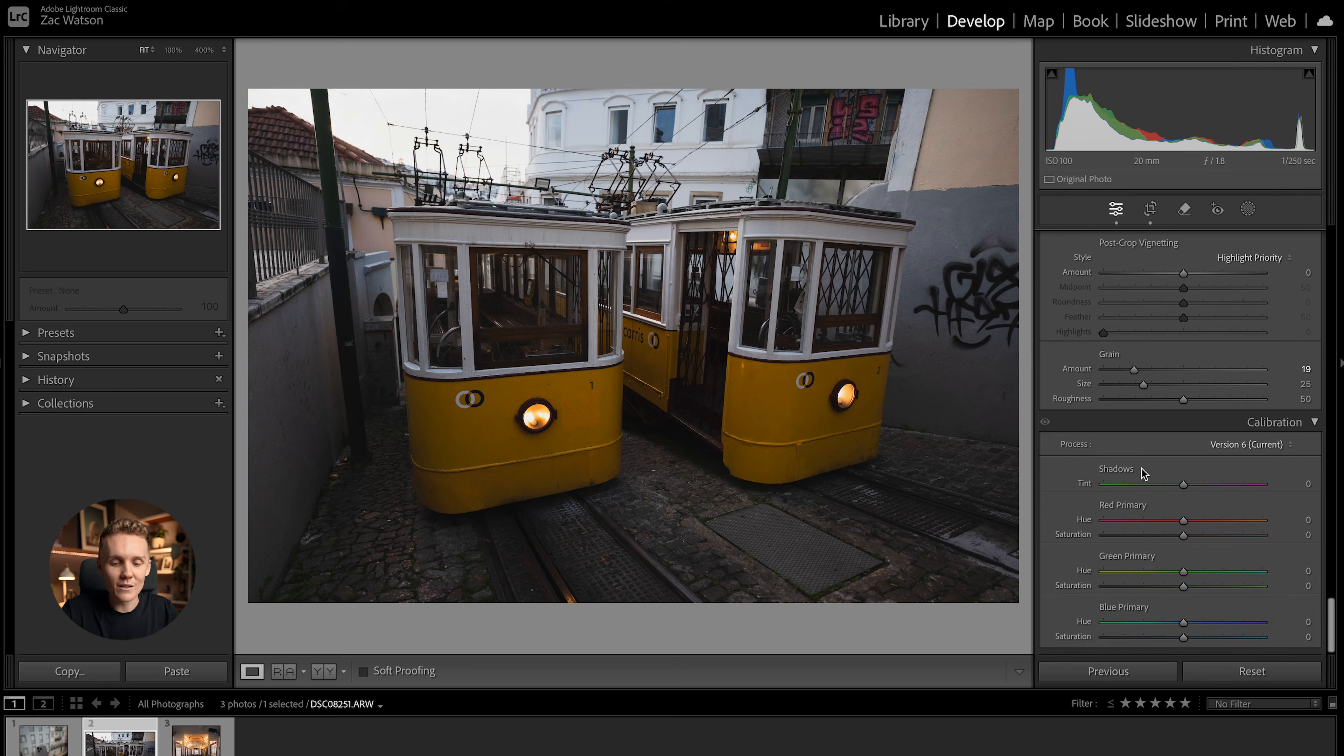
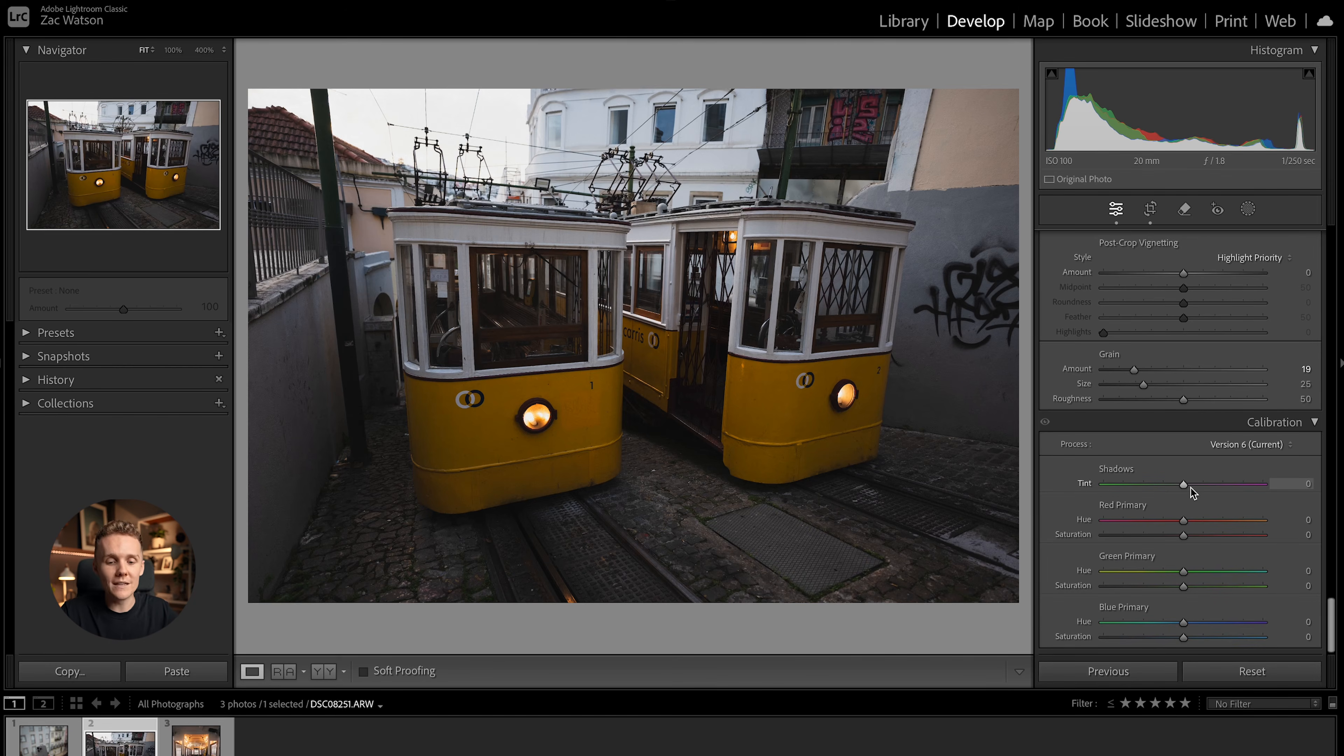
pyautogui.moveTo(1184, 485); pyautogui.dragTo(1268, 487)
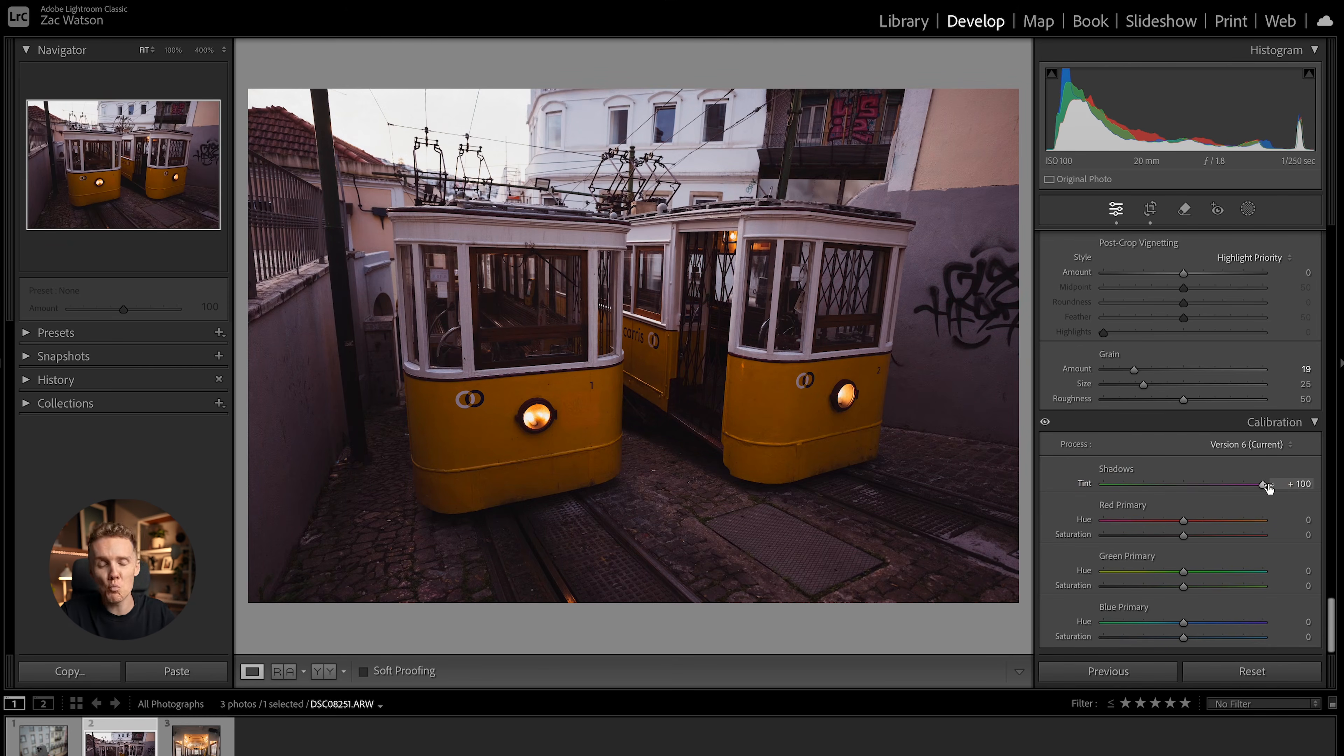
# Step: Reset the Calibration shadows tint and set primary hue/saturation to red -41/+17, green +14/-5 and blue -3/+13, comparing with and without Calibration
pyautogui.doubleClick(1265, 488)
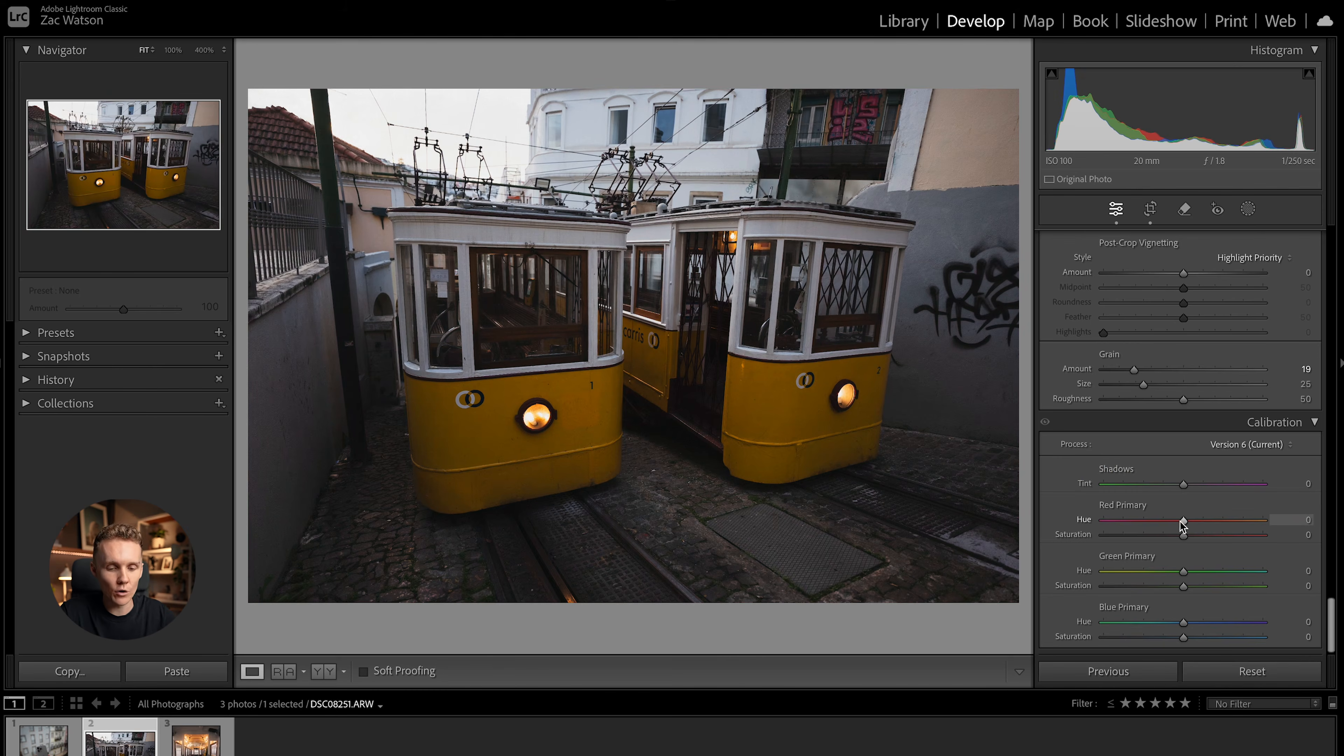
pyautogui.moveTo(1185, 521); pyautogui.dragTo(1175, 523)
pyautogui.moveTo(1058, 535); pyautogui.dragTo(1193, 639)
pyautogui.click(1182, 623)
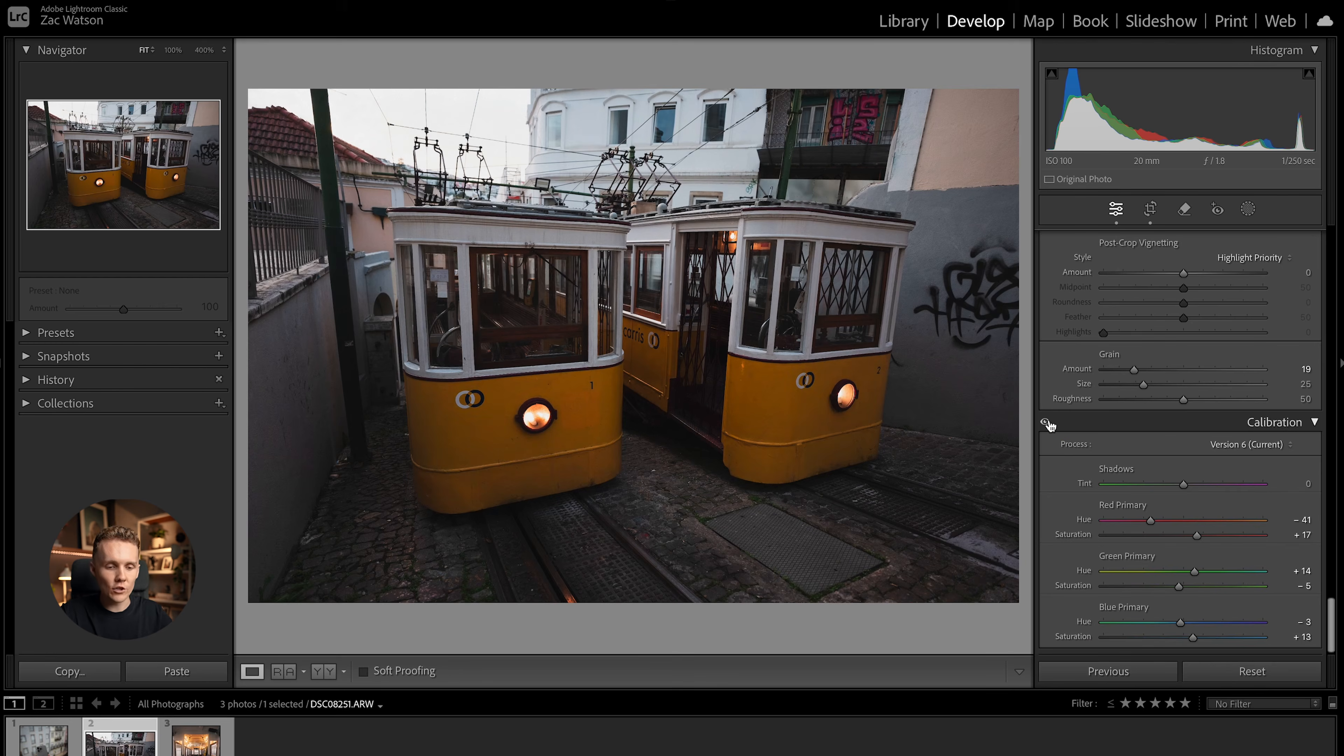
pyautogui.click(1045, 423)
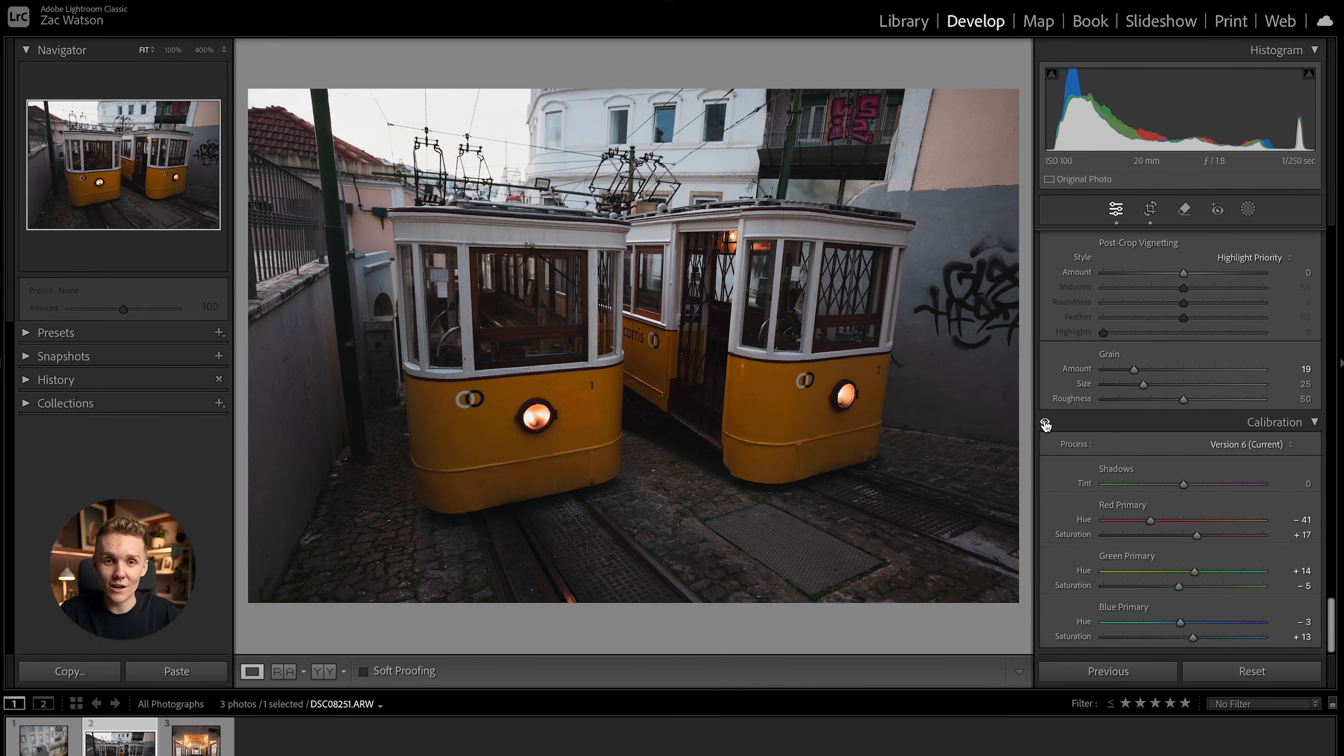
# Step: Open the Remove tool on the cobblestones beside the wall, look through Heal and Clone modes, and choose Remove mode with generative AI
pyautogui.scroll(15, 1061, 463)
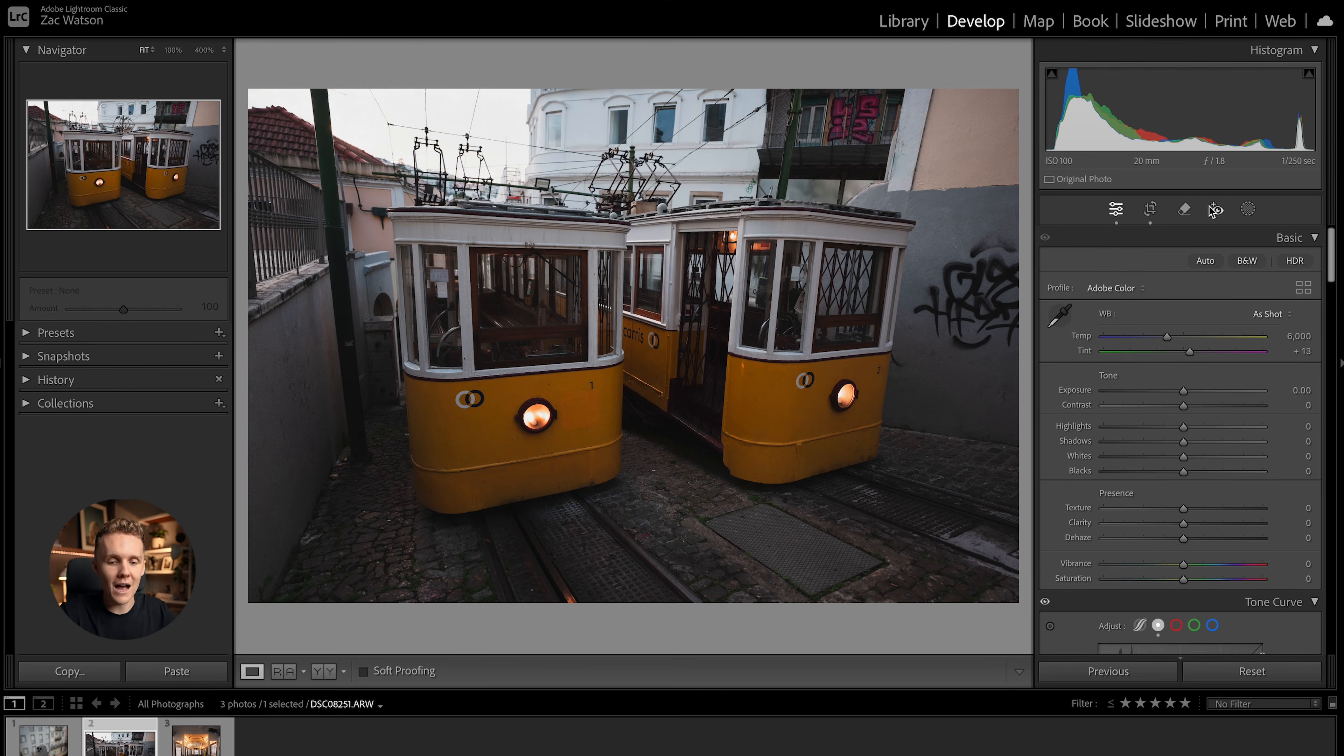
pyautogui.click(1185, 209)
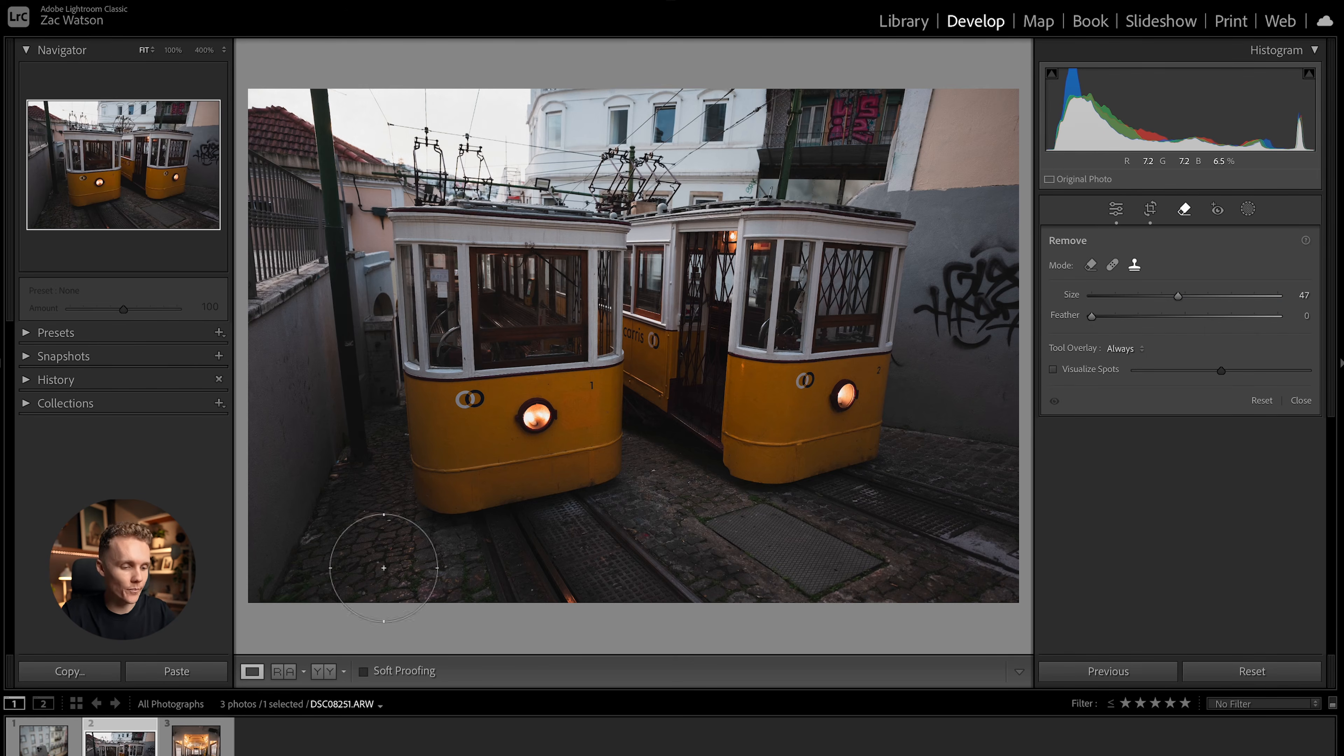
pyautogui.scroll(-5, 310, 549)
pyautogui.scroll(-3, 310, 549)
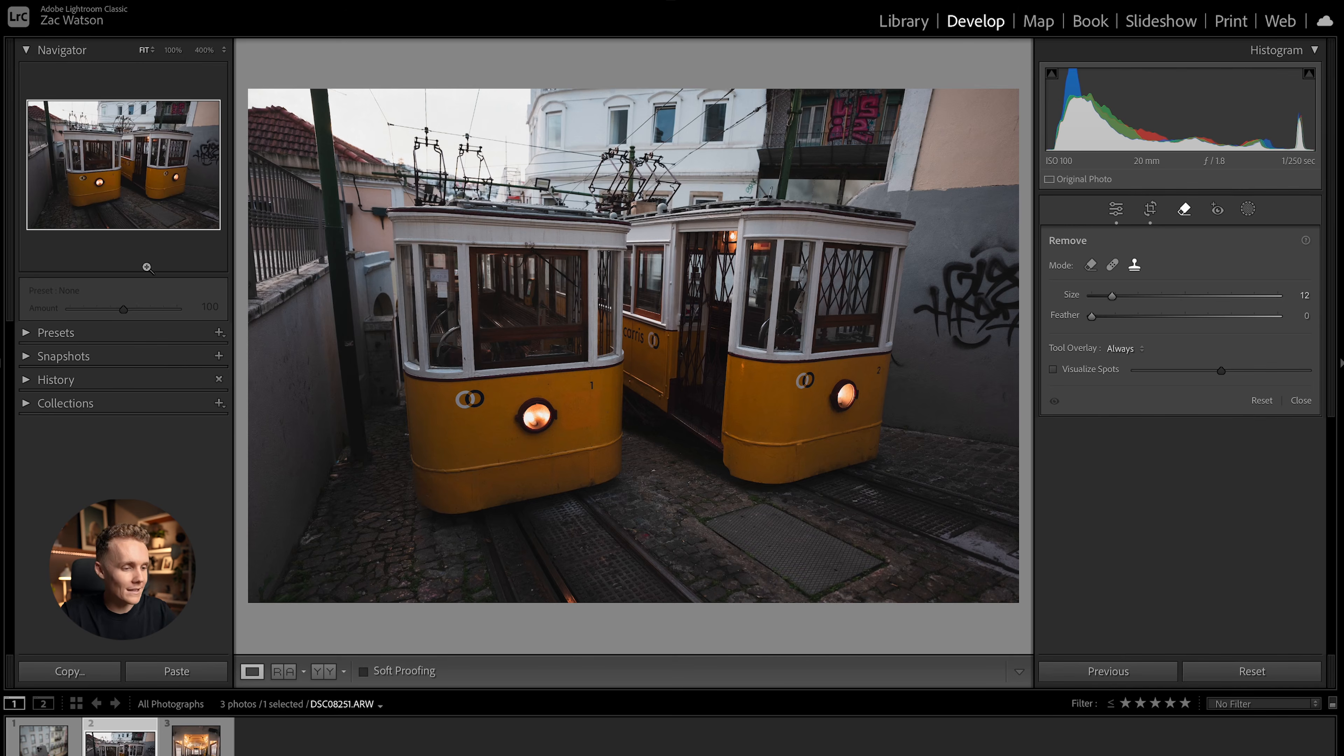
pyautogui.click(44, 217)
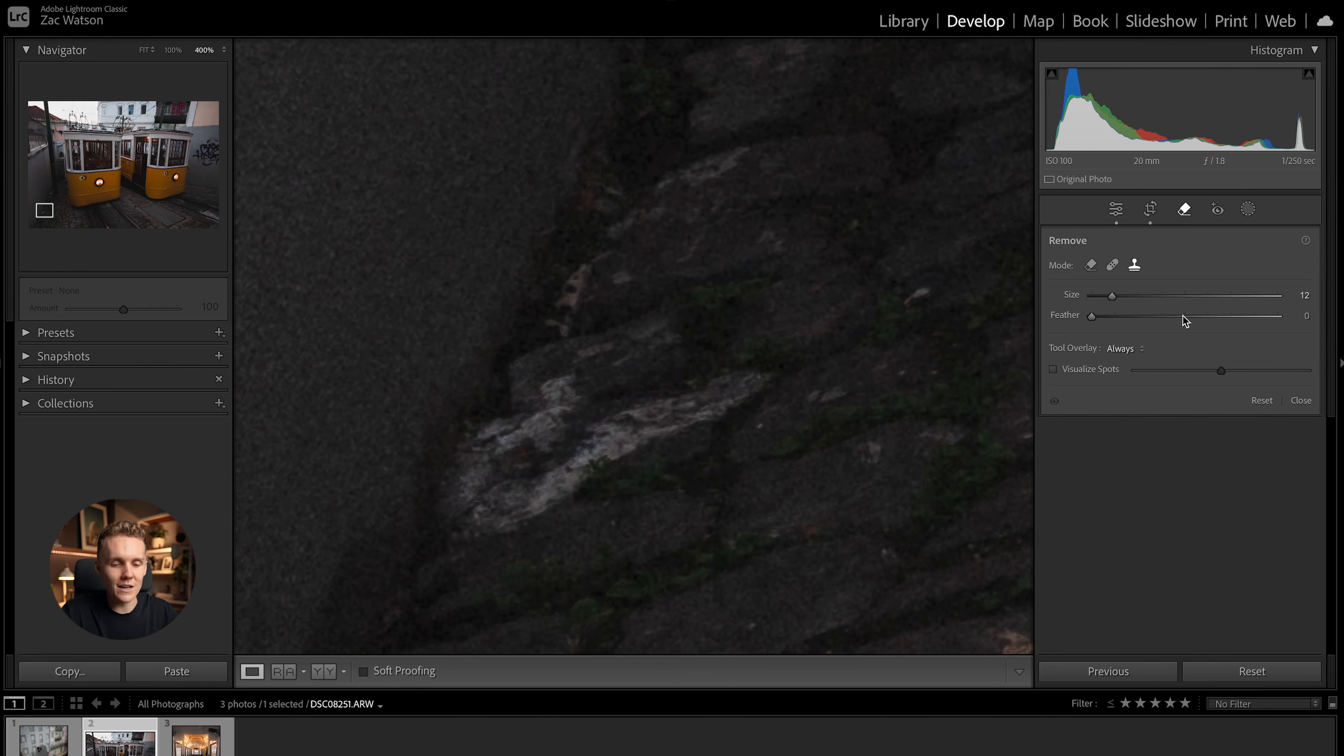
pyautogui.click(1090, 266)
pyautogui.click(1053, 320)
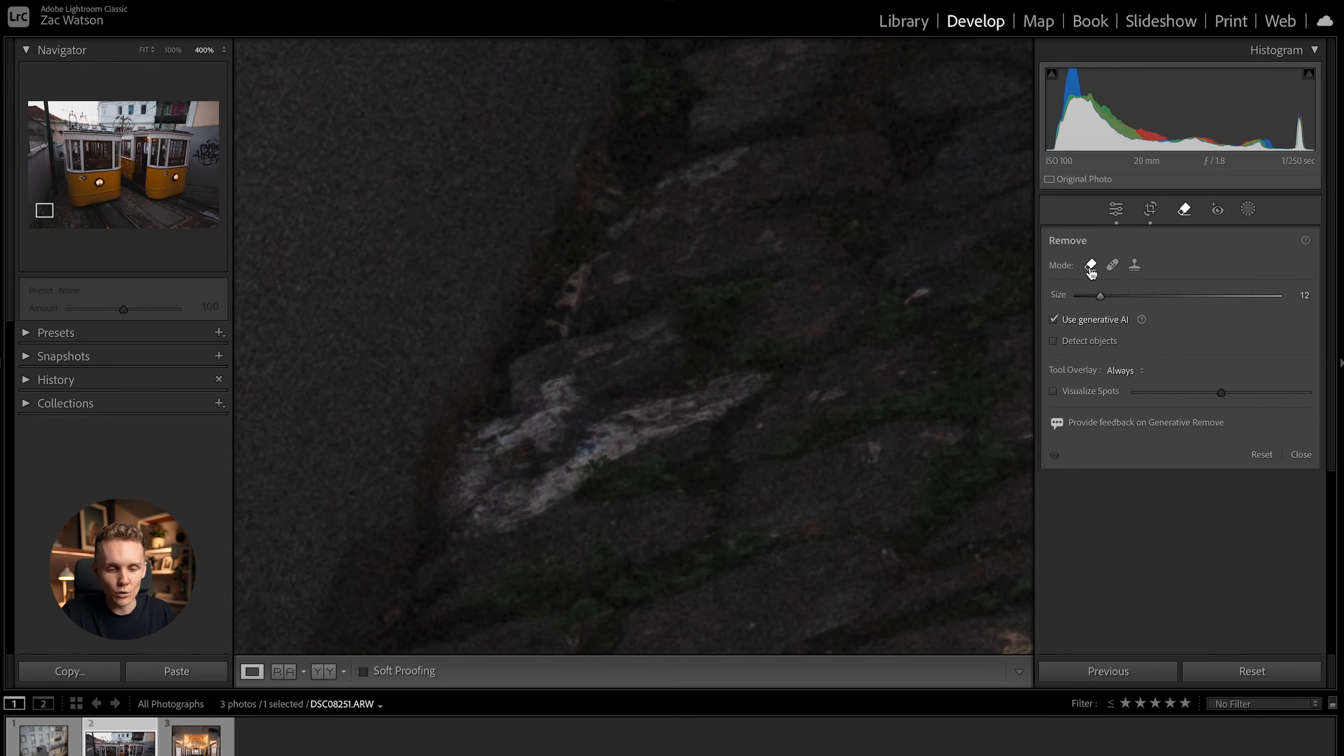
pyautogui.click(1112, 265)
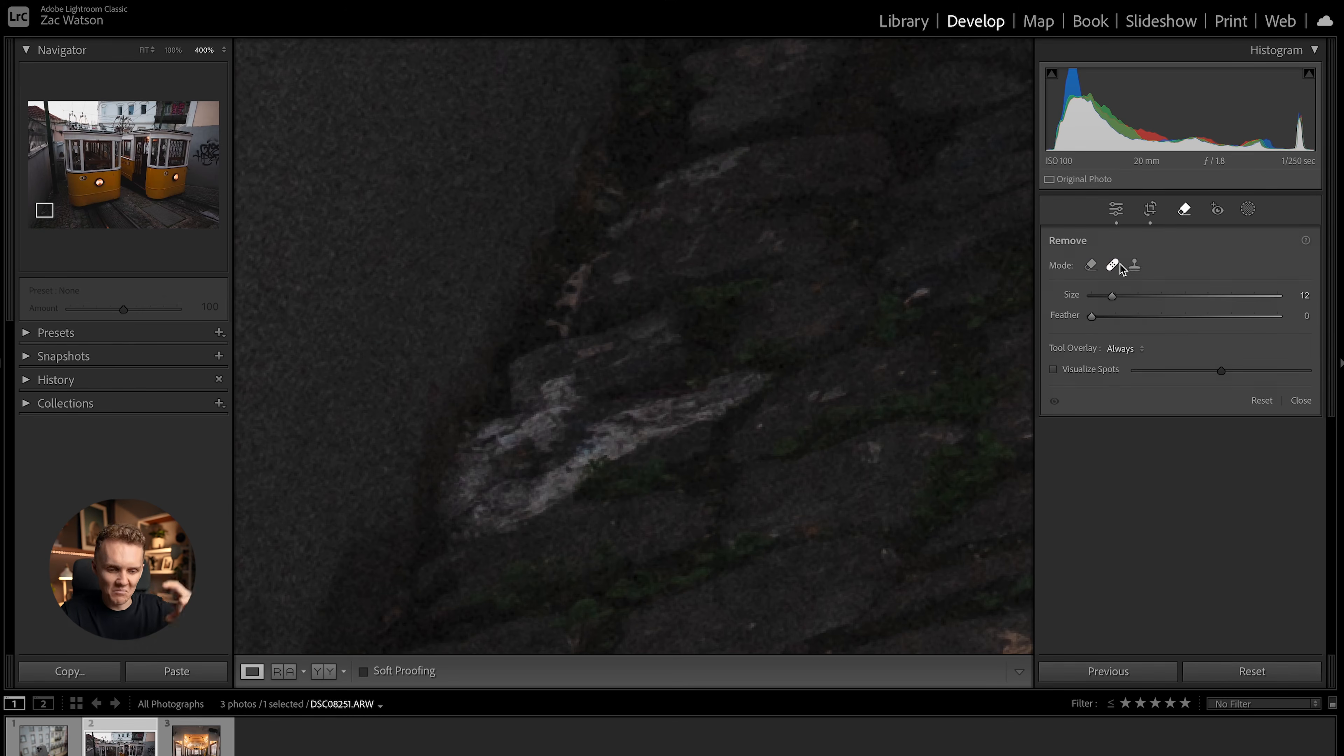
pyautogui.click(1134, 265)
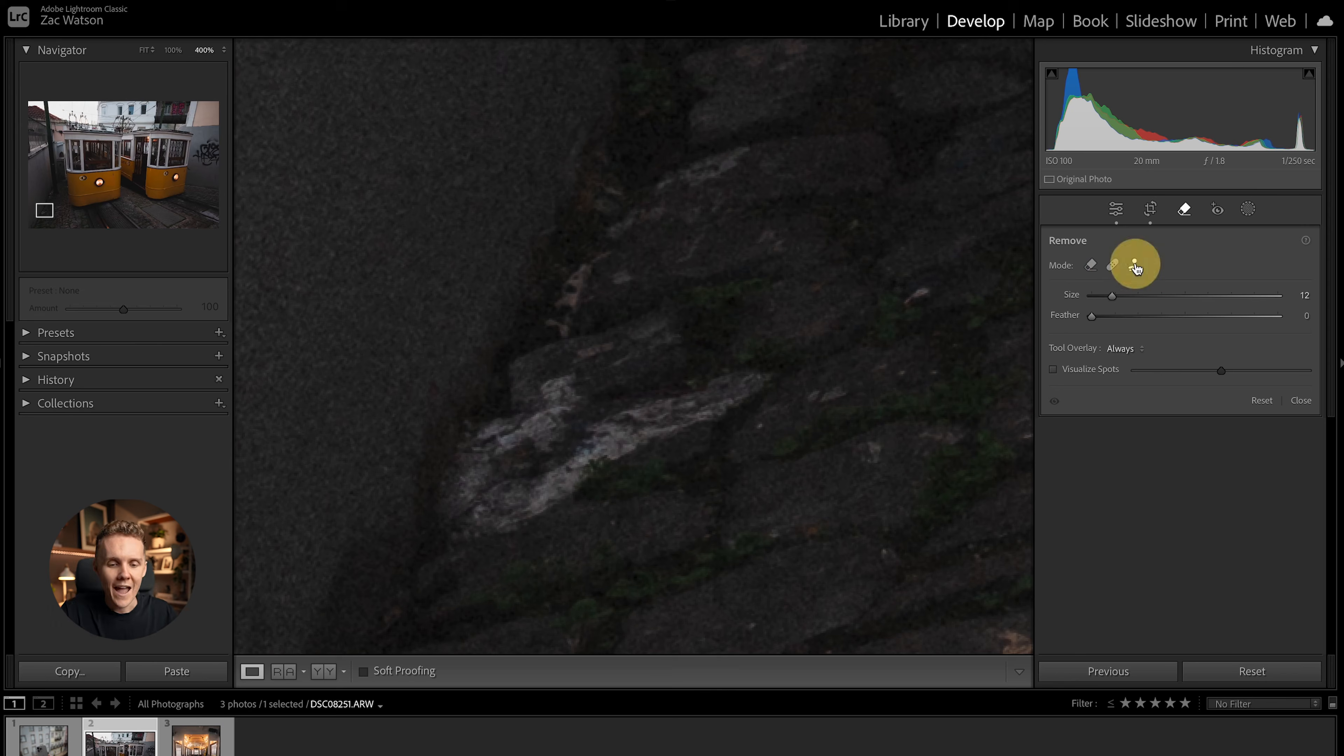
pyautogui.click(1091, 265)
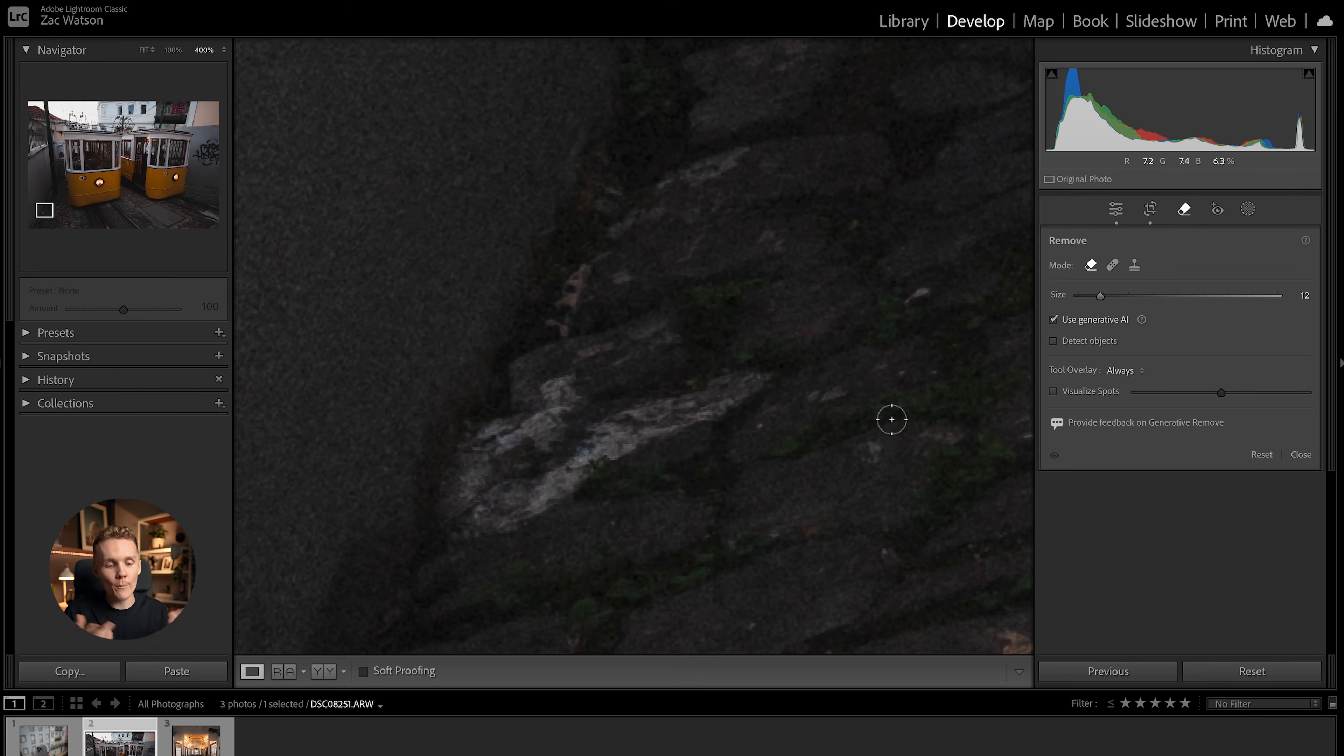
# Step: Paint over the light stone patches beside the wall with a size 66 brush and remove them using generative AI
pyautogui.scroll(5, 778, 414)
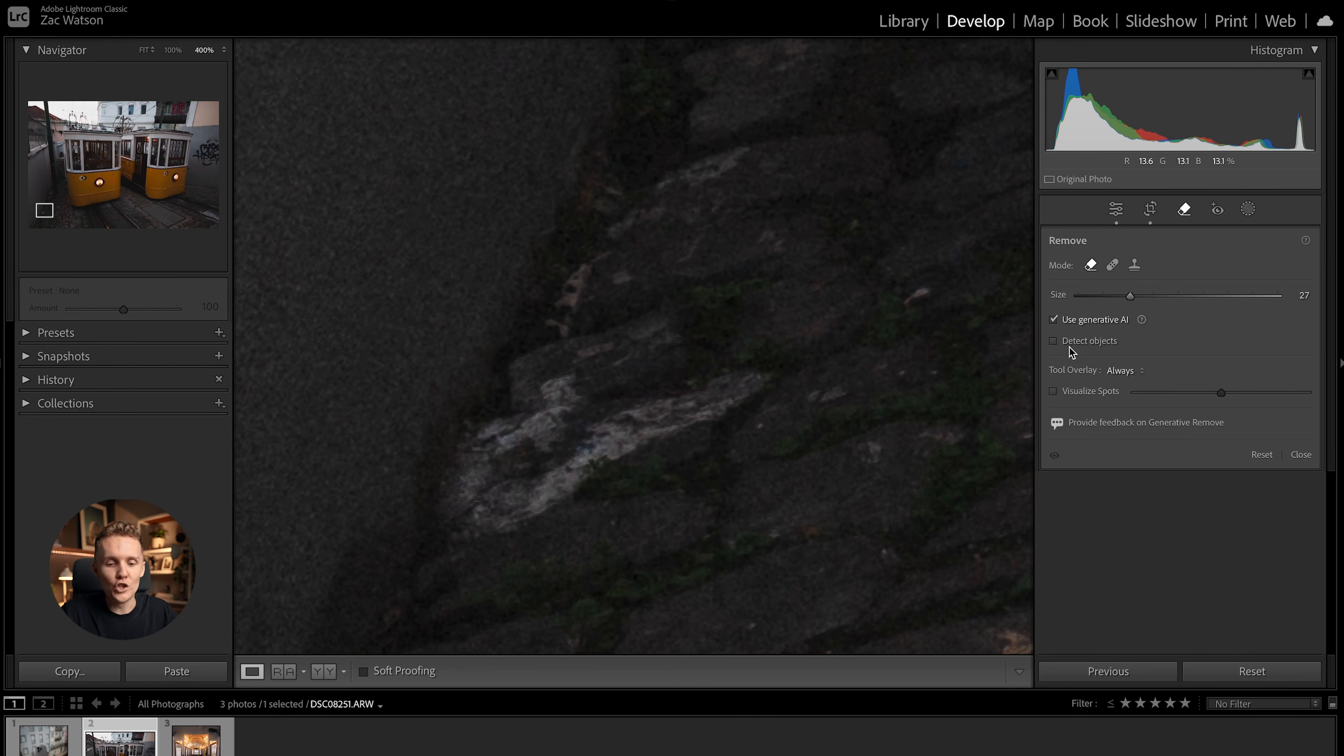
pyautogui.scroll(4, 728, 387)
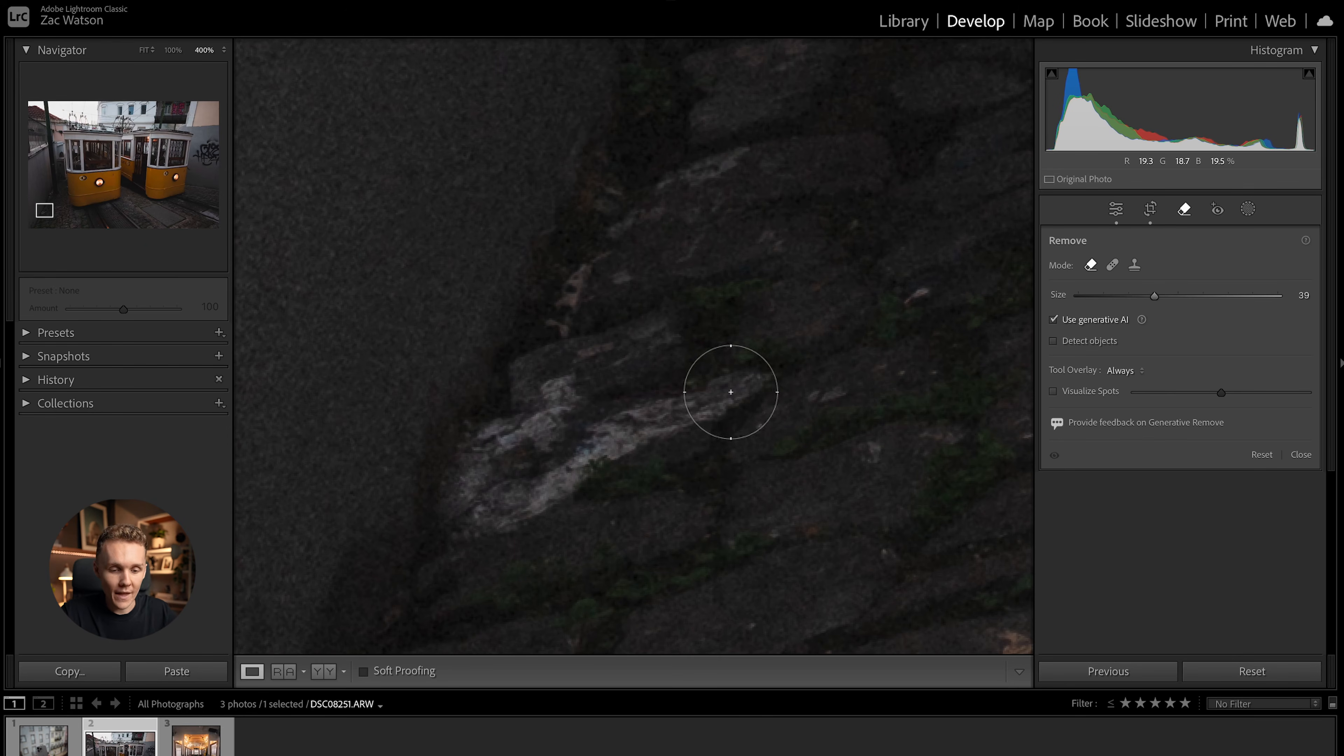
pyautogui.scroll(9, 929, 363)
pyautogui.click(761, 375)
pyautogui.moveTo(761, 375)
pyautogui.mouseDown()
pyautogui.moveTo(429, 547)
pyautogui.moveTo(573, 285)
pyautogui.mouseUp()
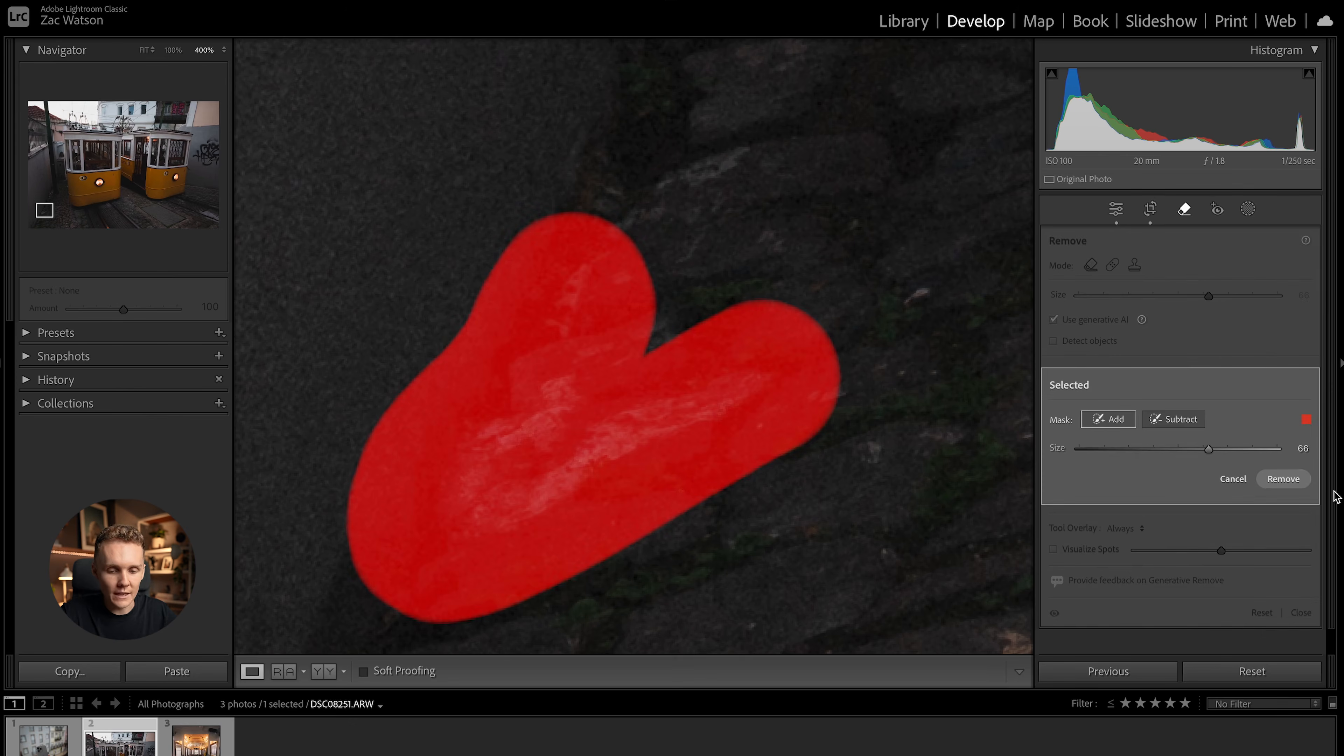
pyautogui.click(1289, 483)
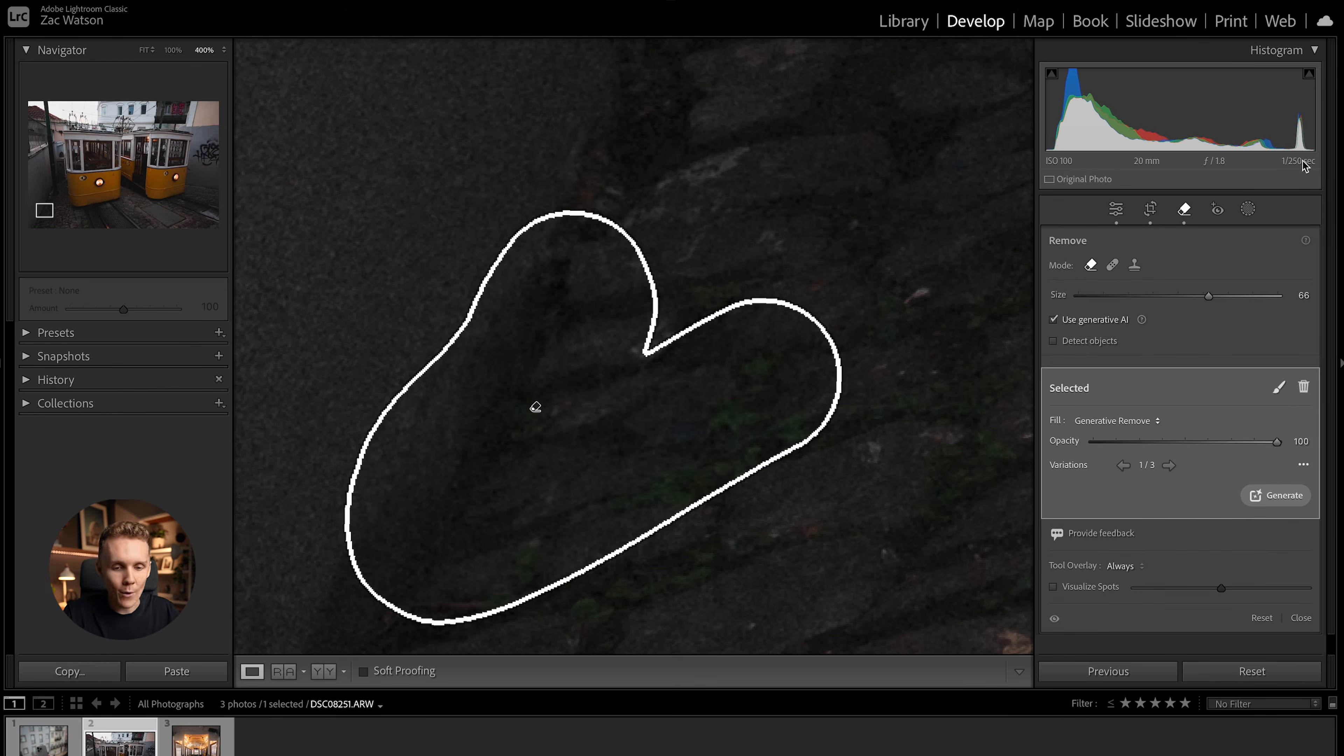
# Step: Close the Remove tool and compare the whole yellow tram photo before and after the edits
pyautogui.click(1185, 206)
pyautogui.click(850, 310)
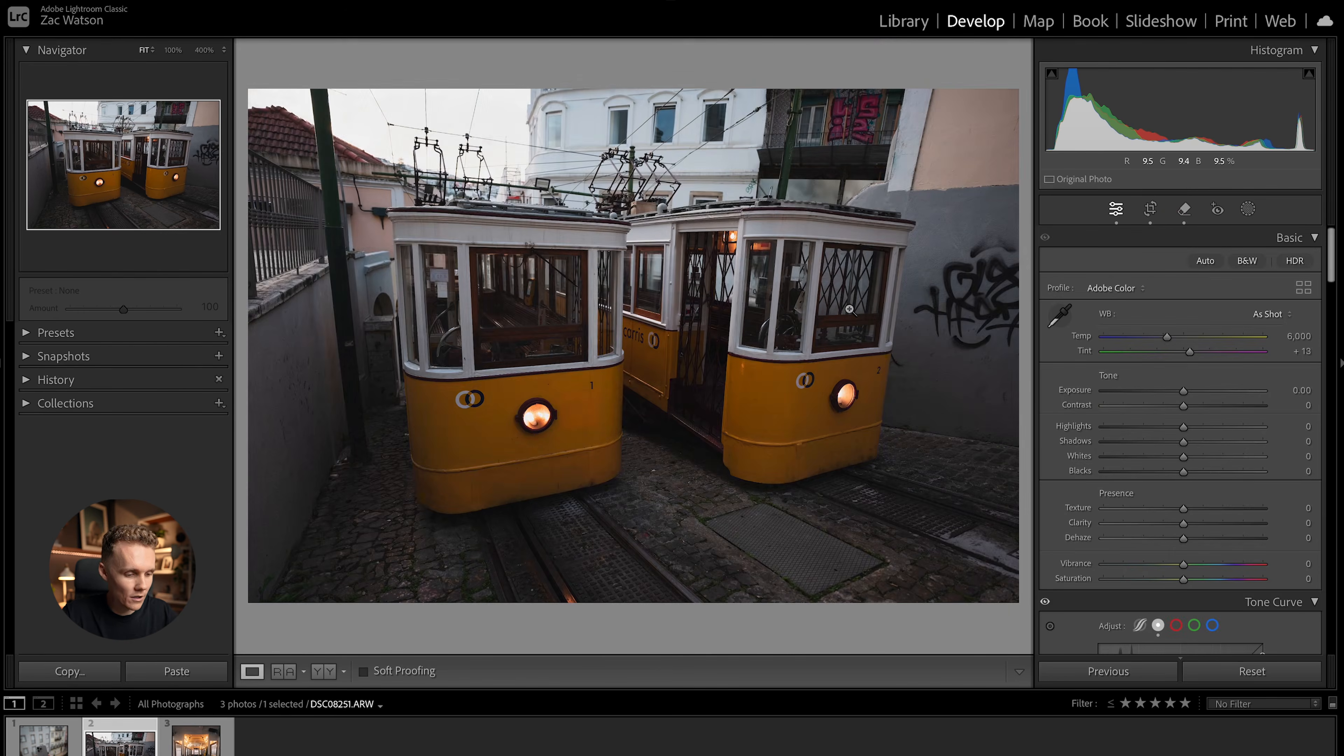
pyautogui.press('\\')
pyautogui.press('\\')
pyautogui.press('\\')
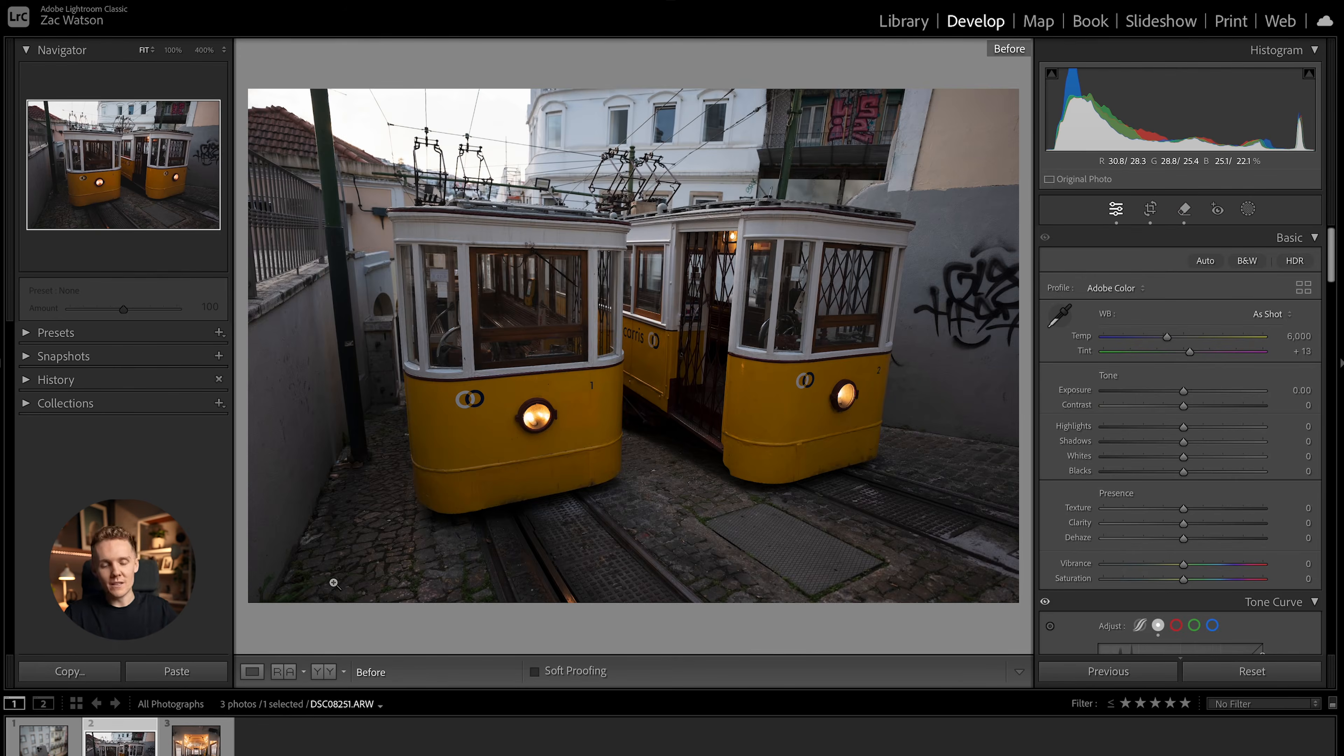
pyautogui.press('\\')
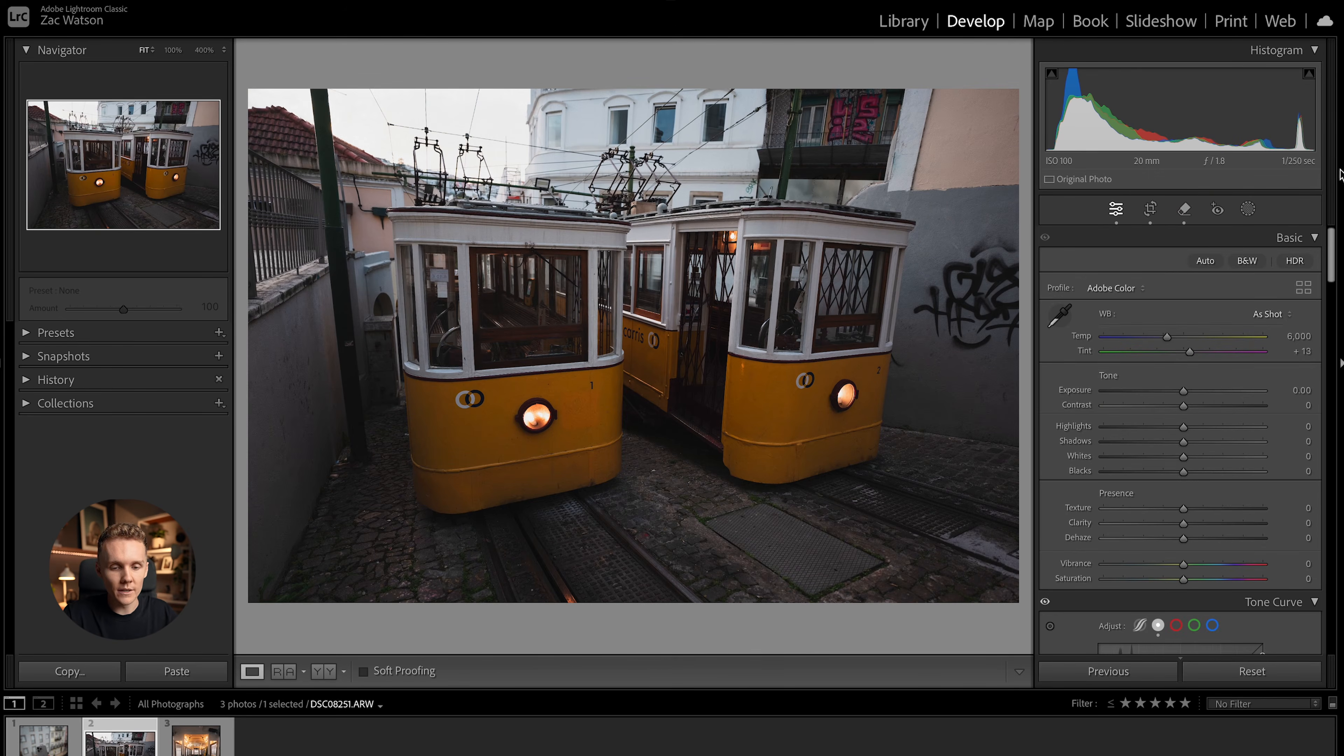
# Step: Look through the Remove, Red Eye Correction and Masking tools on the yellow tram photo
pyautogui.click(1185, 212)
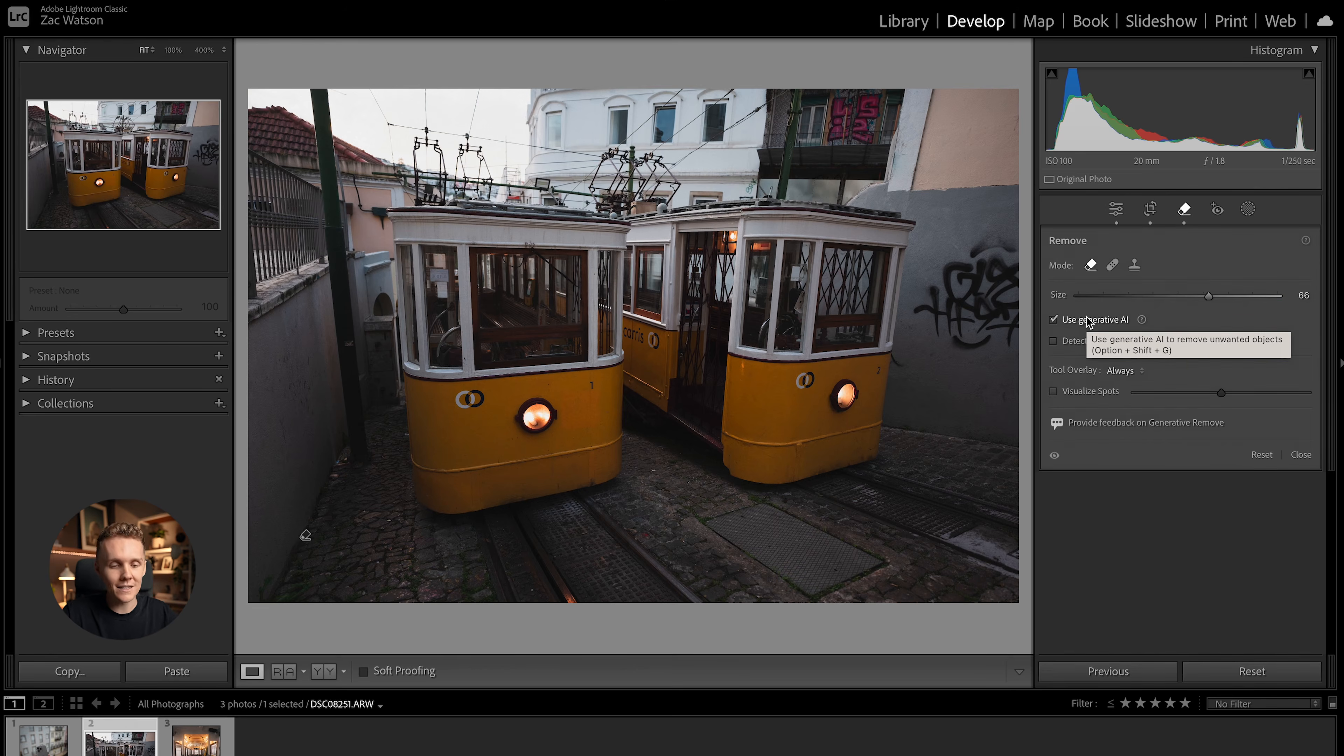
pyautogui.click(1217, 208)
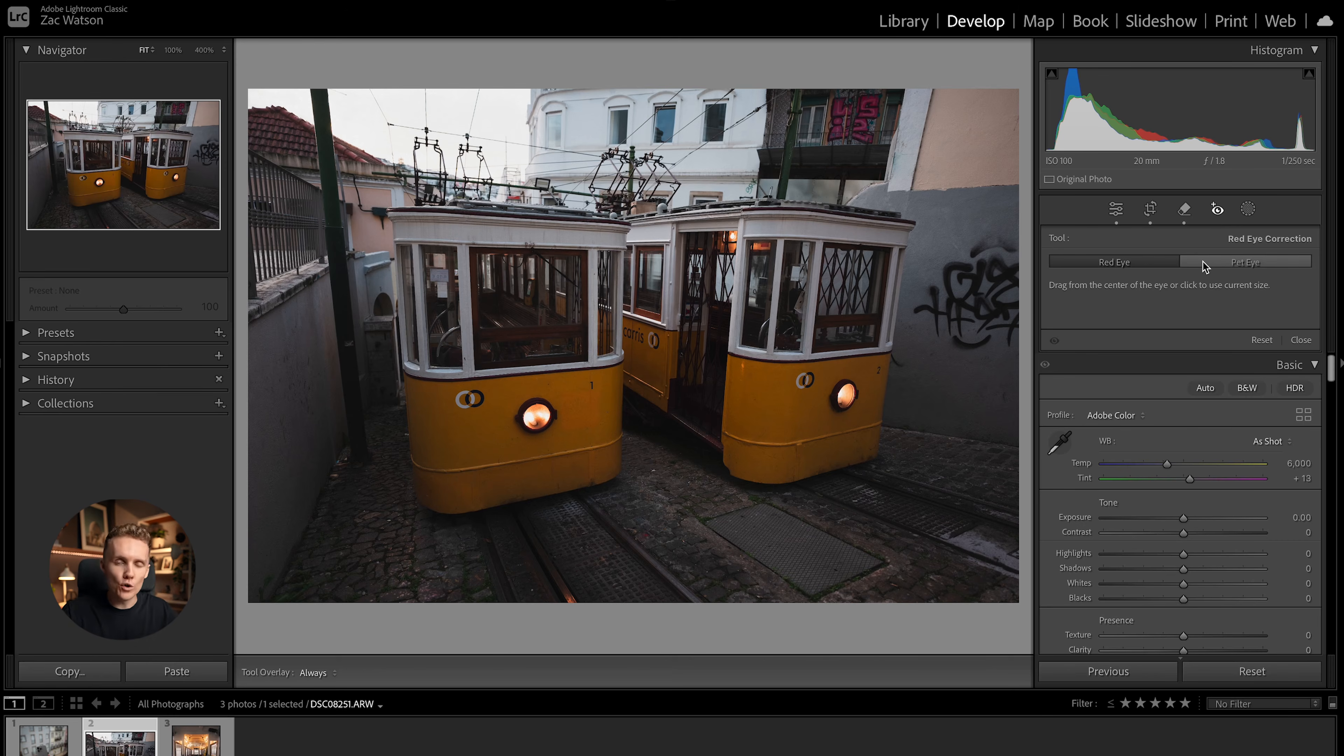
pyautogui.click(1248, 209)
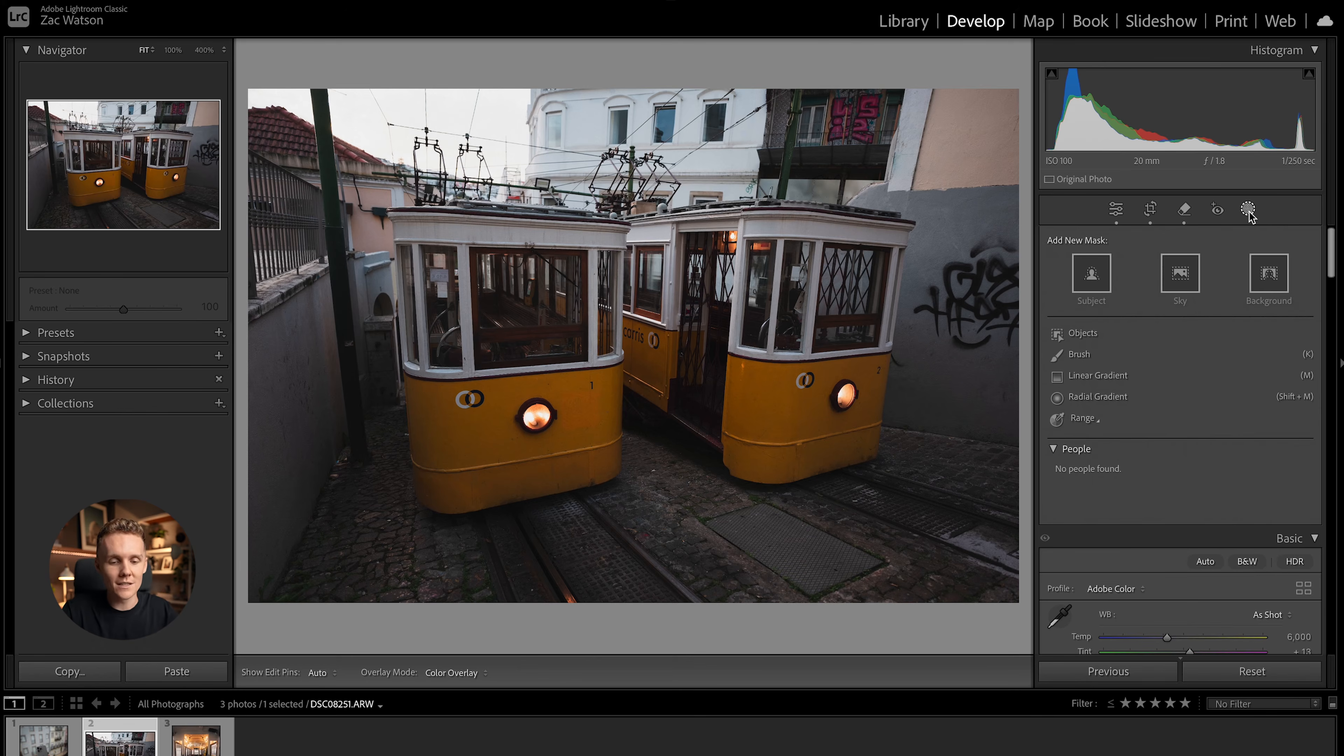
pyautogui.click(1247, 209)
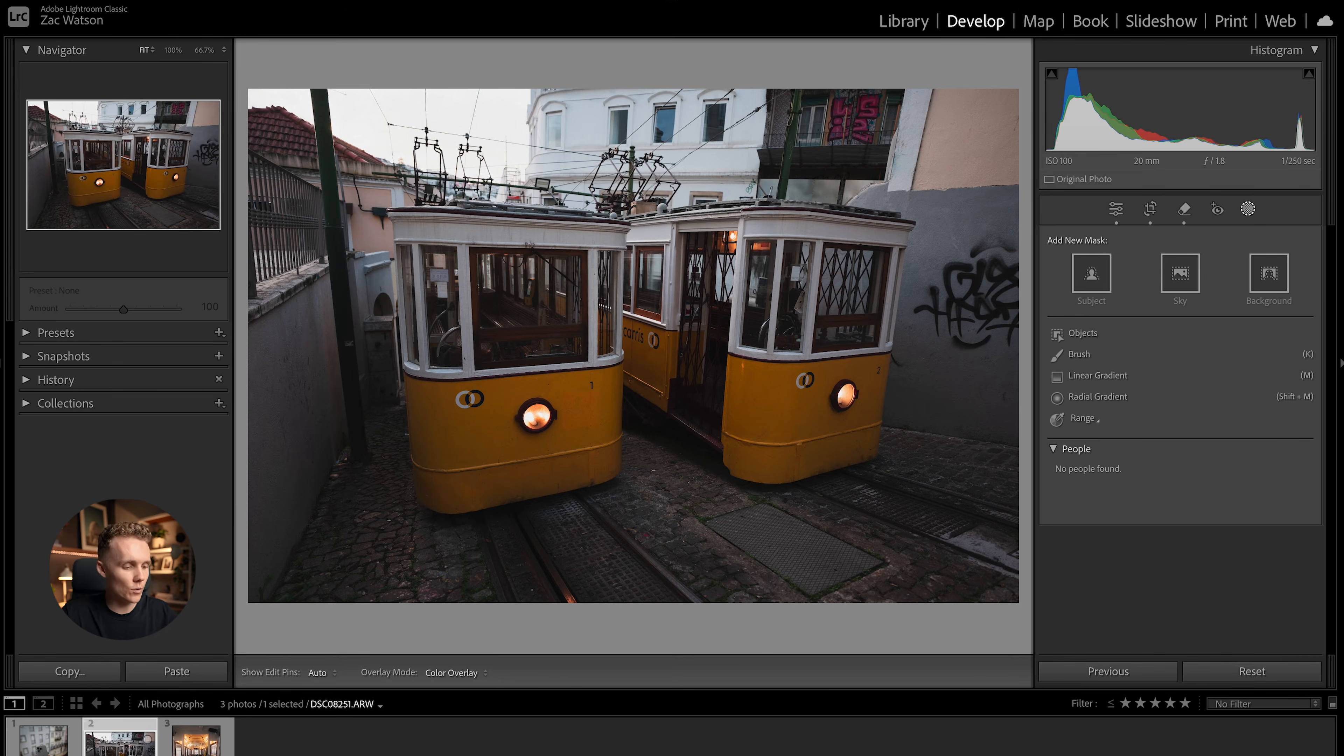
# Step: Create a subject mask on the phone photo, and try an exposure change on it with the overlay hidden before resetting the exposure
pyautogui.click(44, 739)
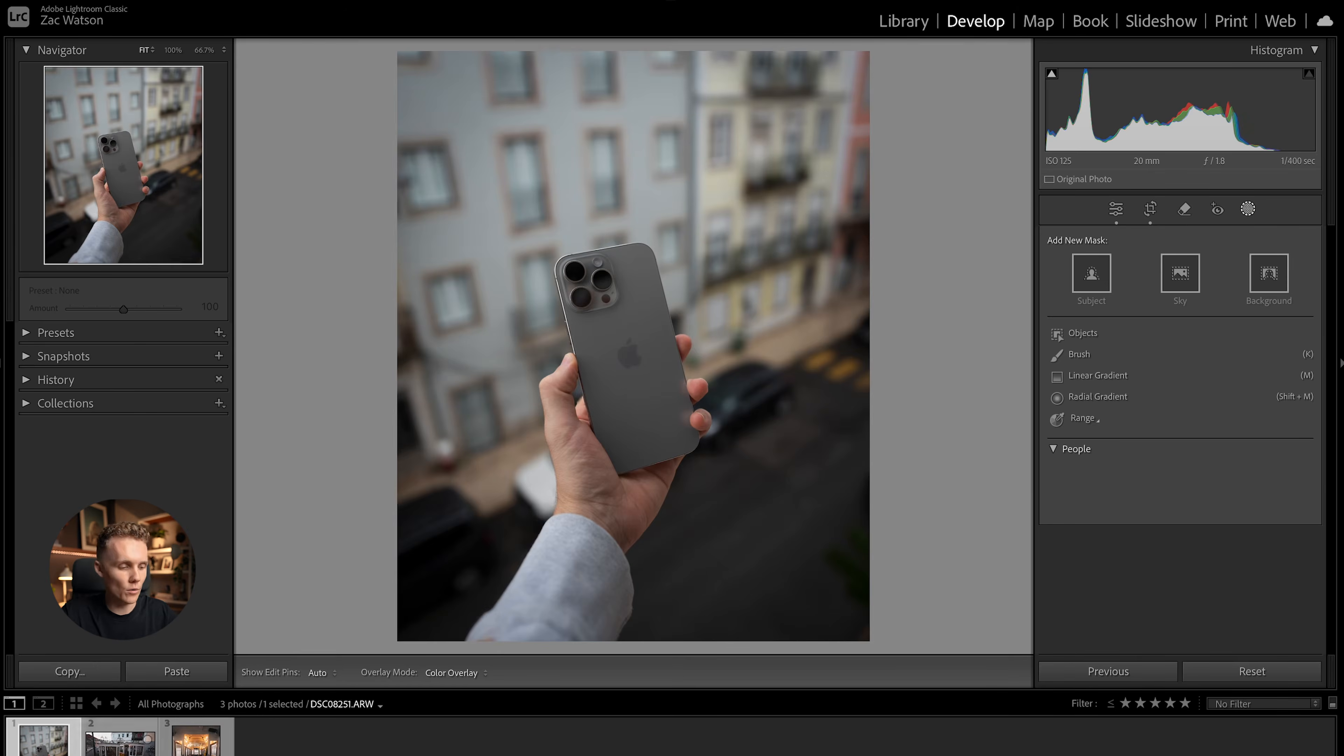
pyautogui.click(1103, 279)
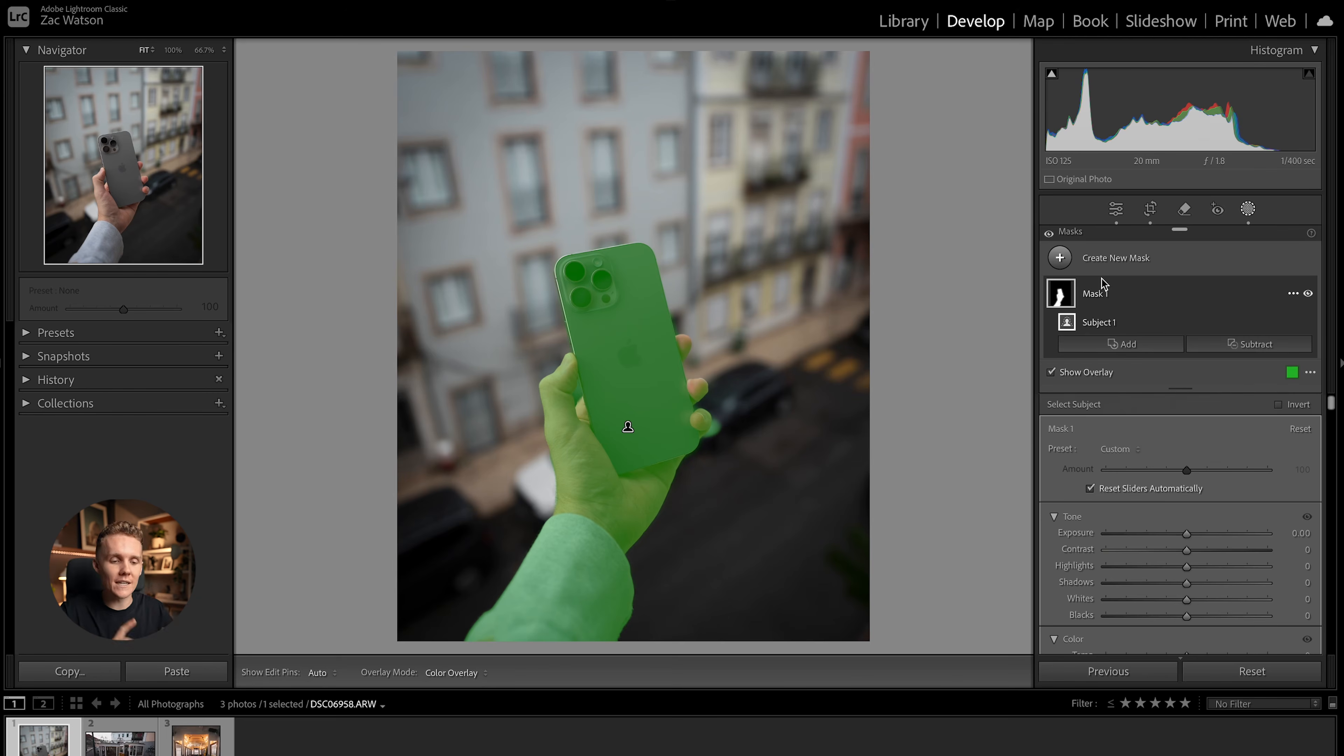
pyautogui.scroll(-3, 1207, 487)
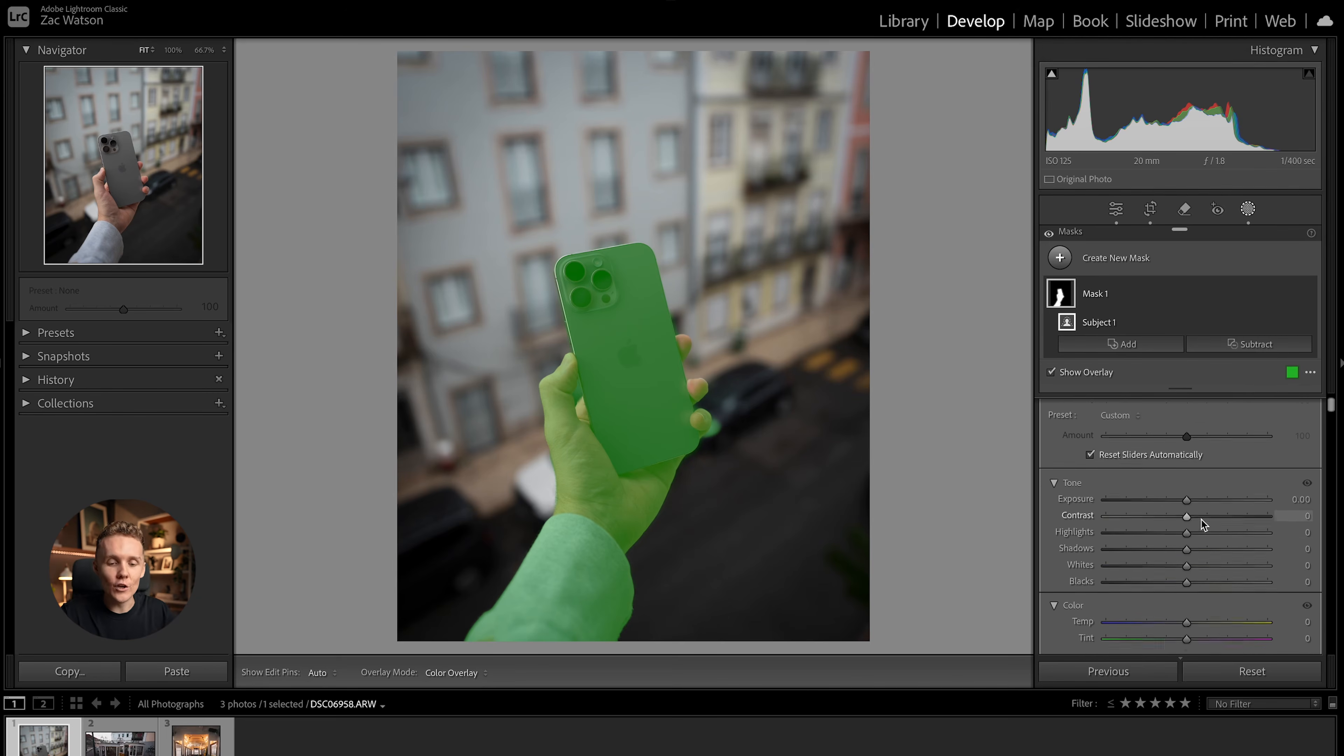
pyautogui.press('o')
pyautogui.moveTo(1188, 469)
pyautogui.mouseDown()
pyautogui.moveTo(1162, 472)
pyautogui.moveTo(1236, 467)
pyautogui.moveTo(1203, 467)
pyautogui.mouseUp()
pyautogui.doubleClick(1201, 466)
pyautogui.press('o')
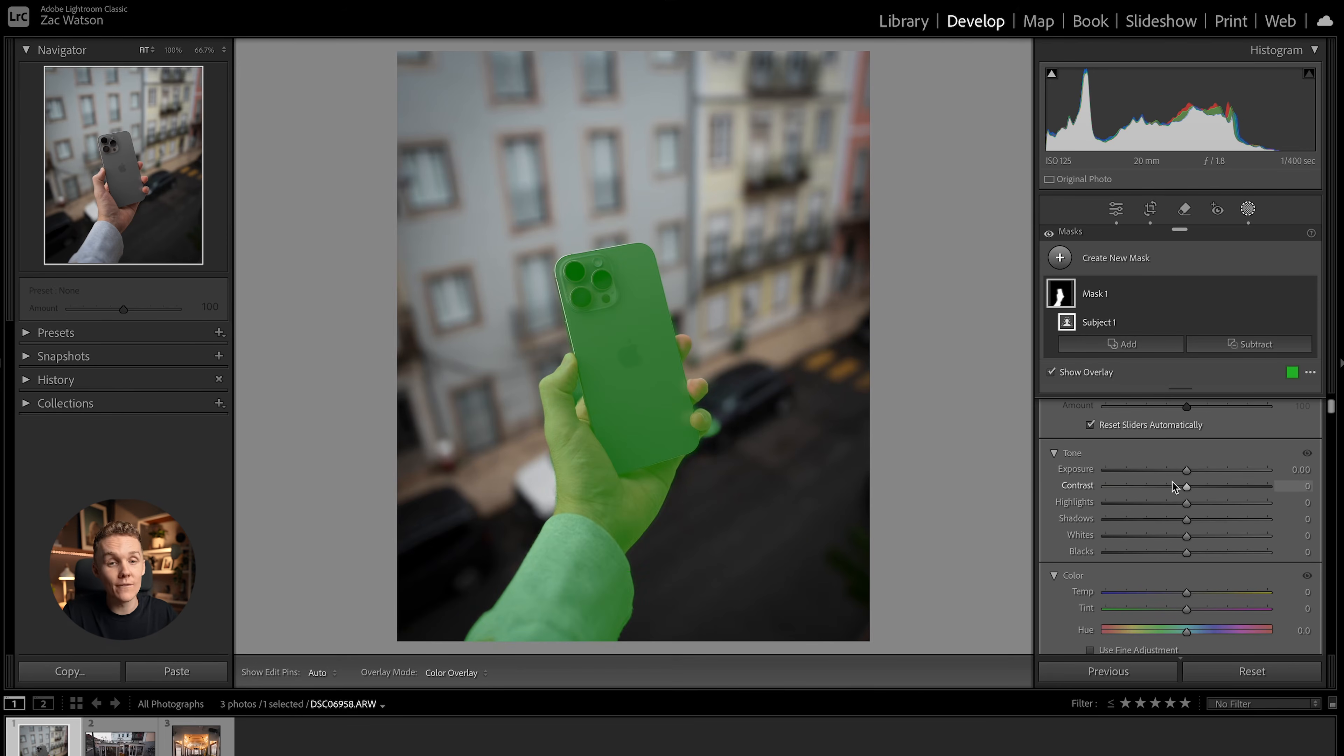
pyautogui.click(145, 194)
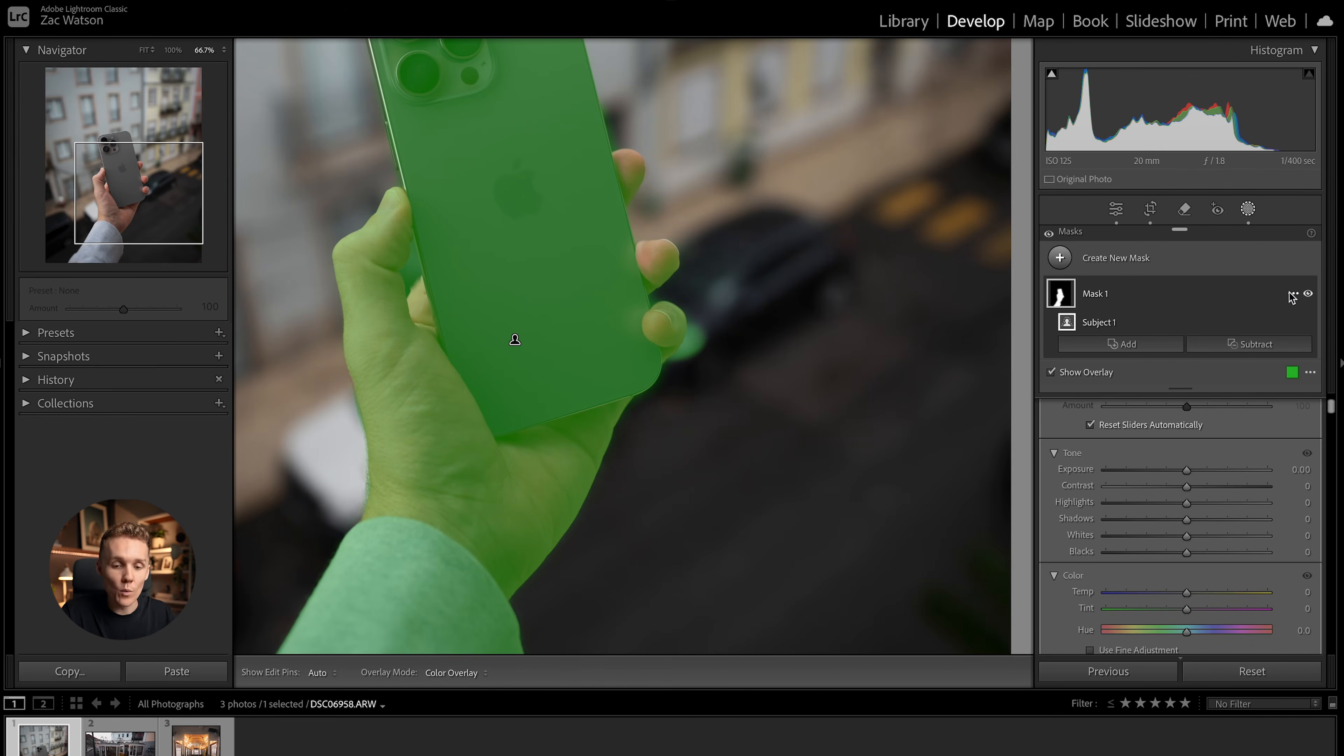
pyautogui.click(1291, 295)
pyautogui.moveTo(1270, 370)
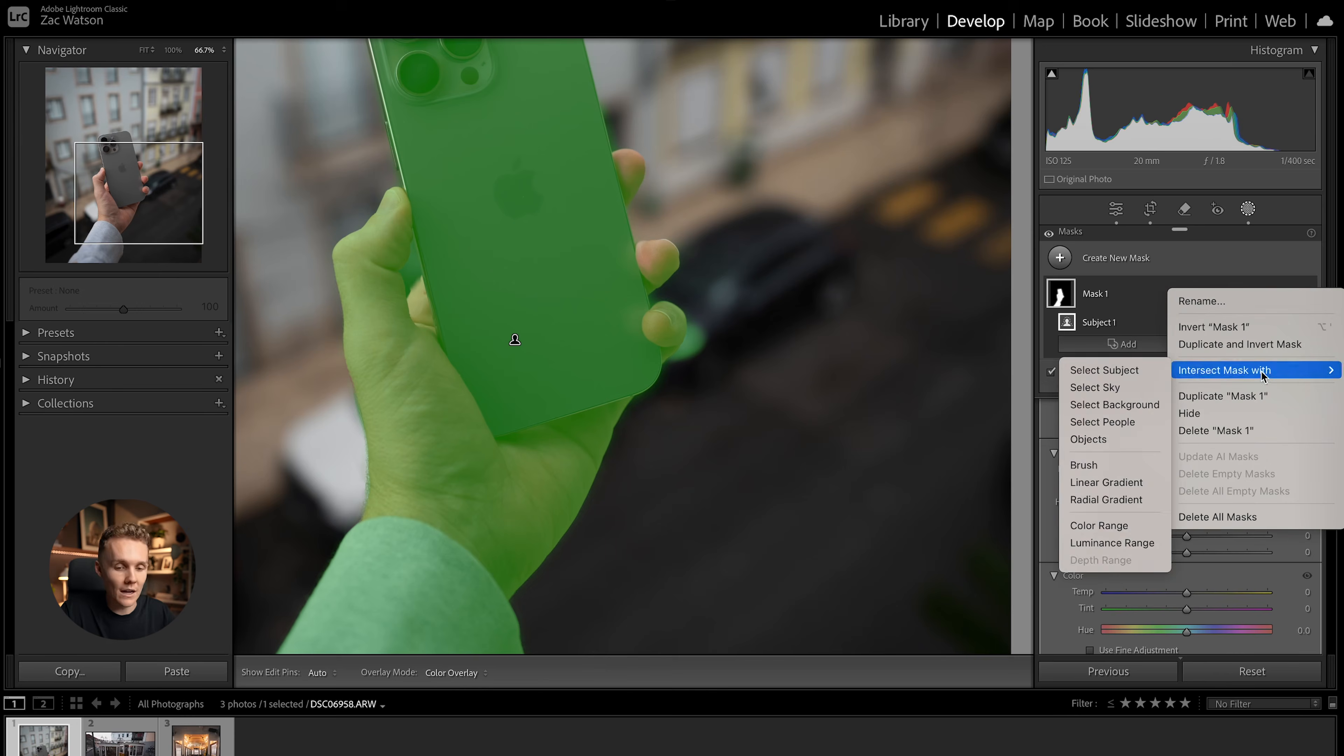
pyautogui.click(1275, 278)
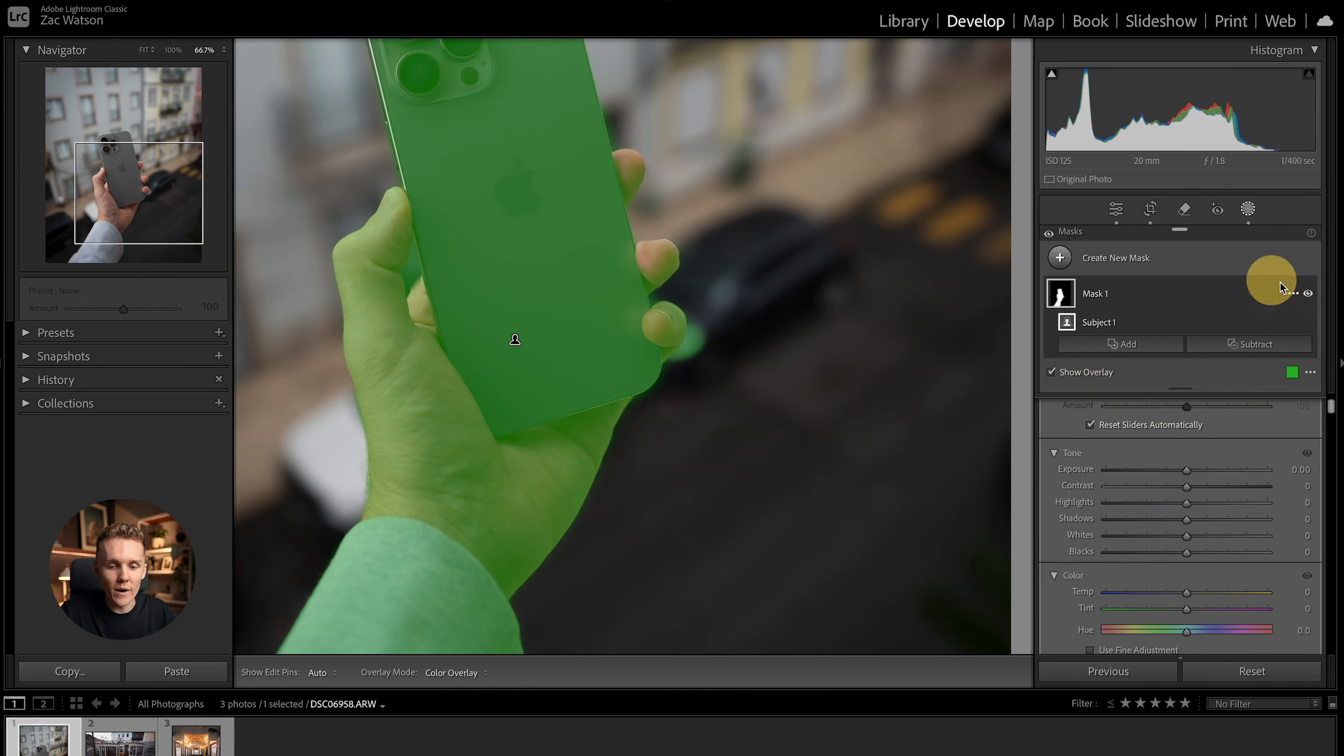
pyautogui.click(1289, 297)
pyautogui.click(1234, 298)
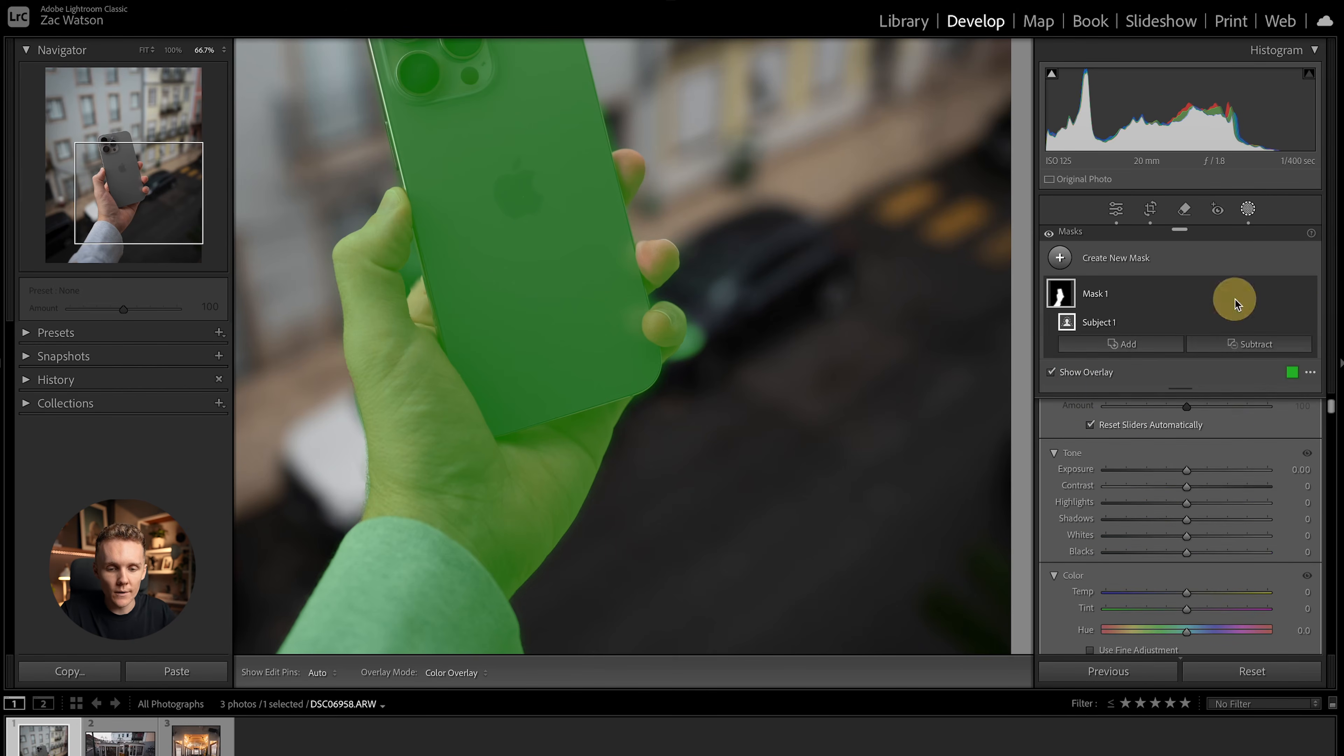
pyautogui.doubleClick(1292, 296)
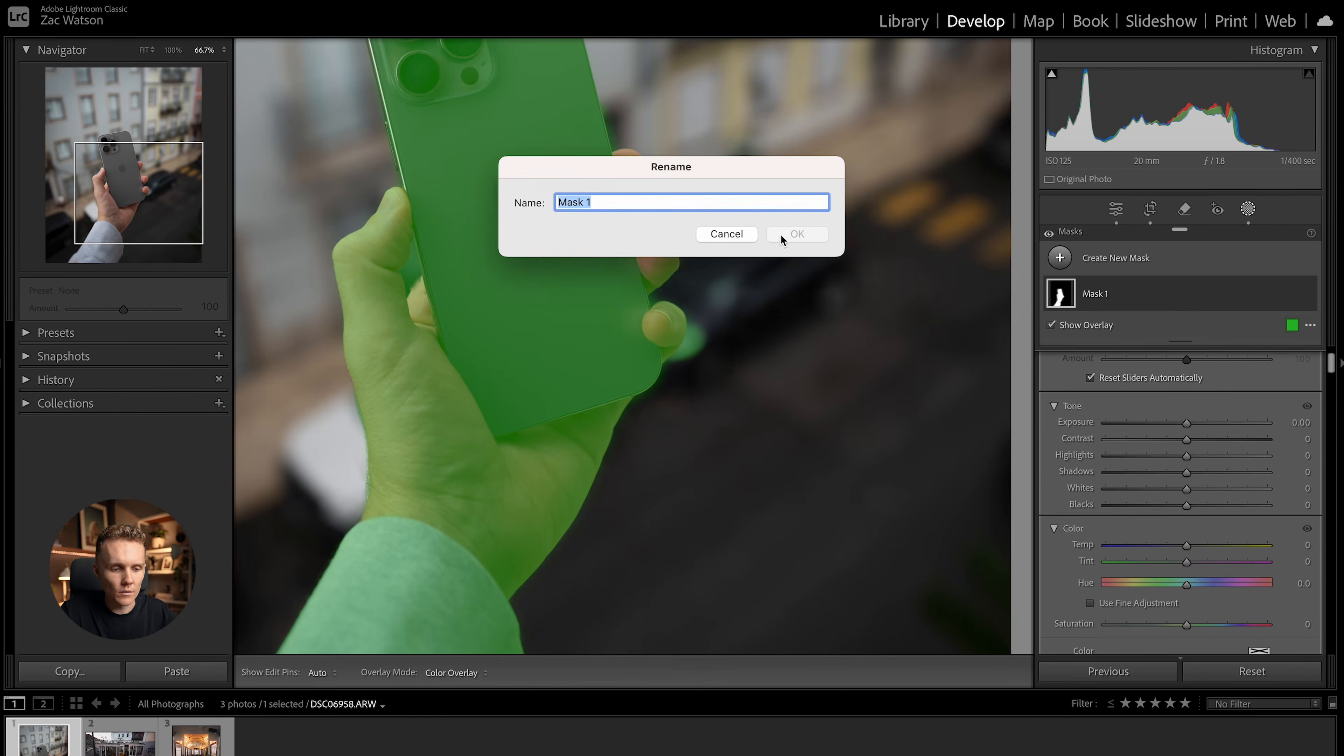
pyautogui.press('Escape')
pyautogui.click(1246, 286)
pyautogui.click(1217, 209)
pyautogui.click(1248, 209)
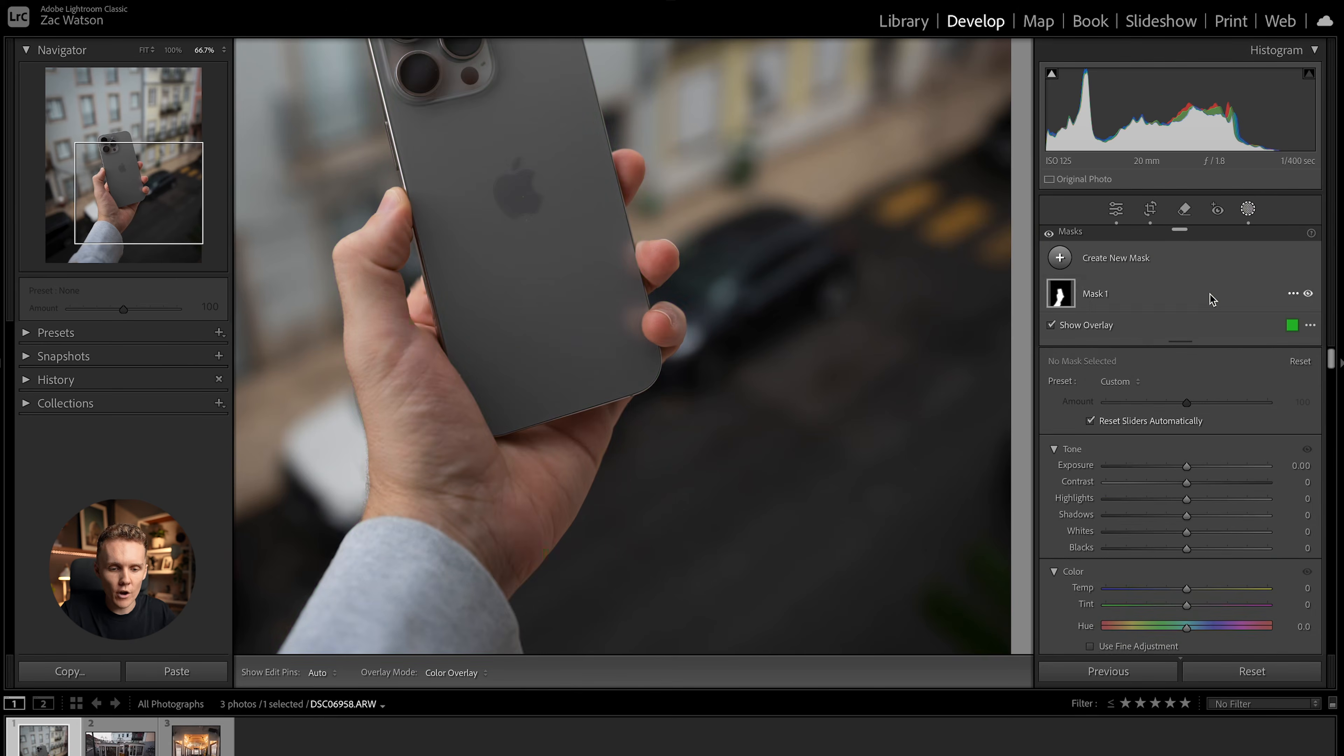
# Step: Erase the overlay spill beside the lowest fingertip from the phone photo's subject mask with a size 2.0 brush, and close Masking
pyautogui.click(1212, 297)
pyautogui.click(1293, 293)
pyautogui.moveTo(1268, 380)
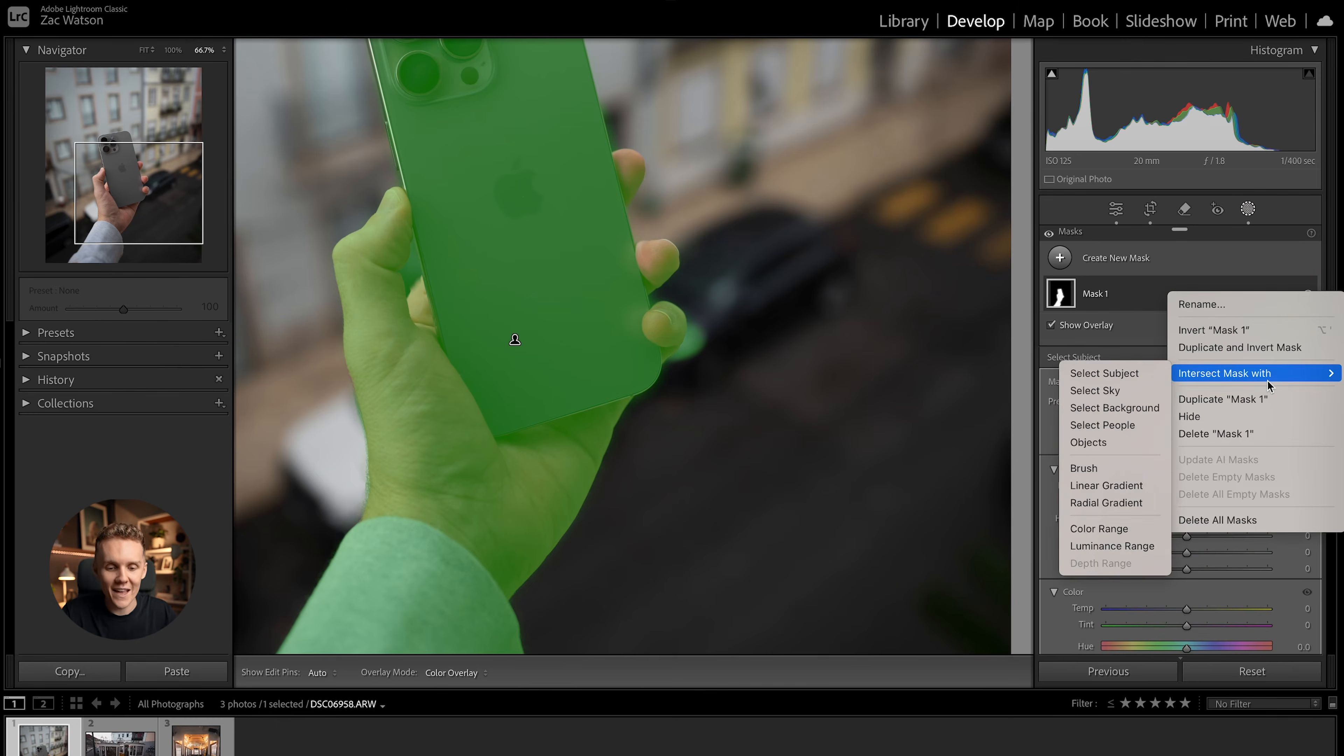
pyautogui.click(1100, 469)
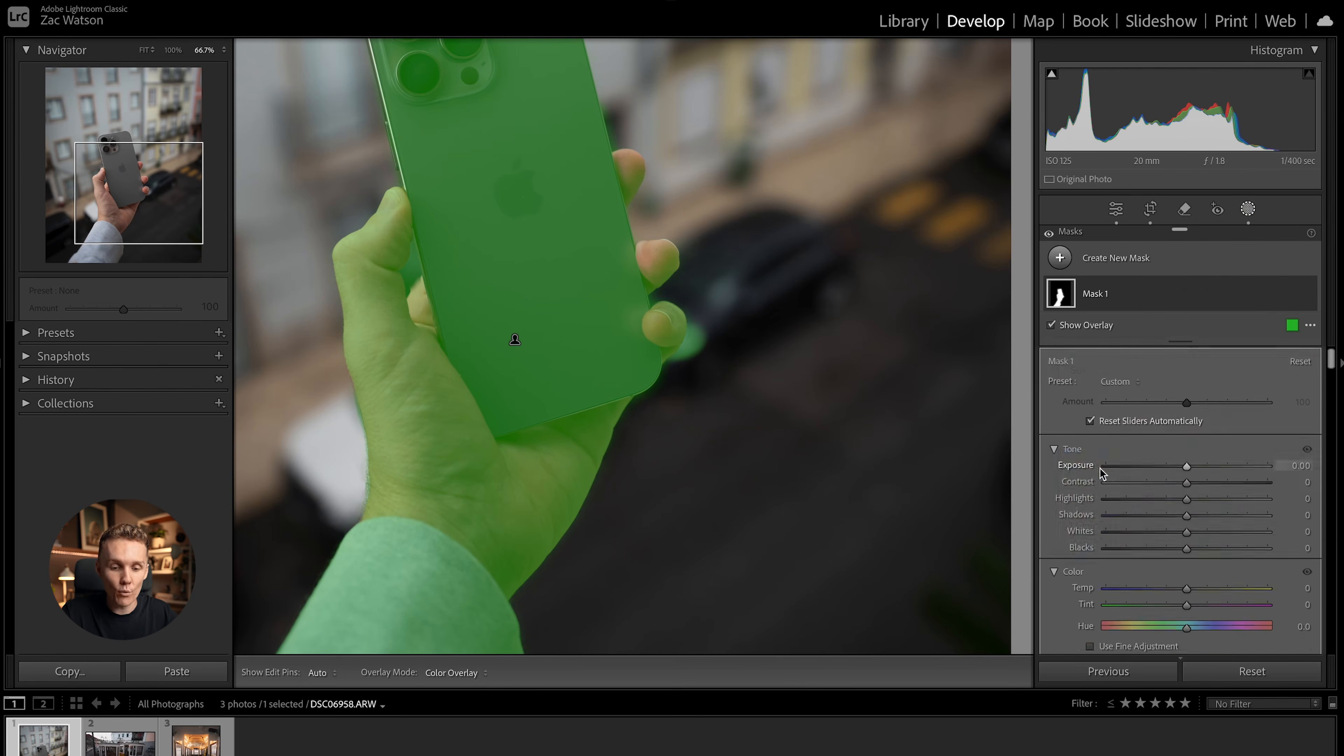
pyautogui.click(1277, 356)
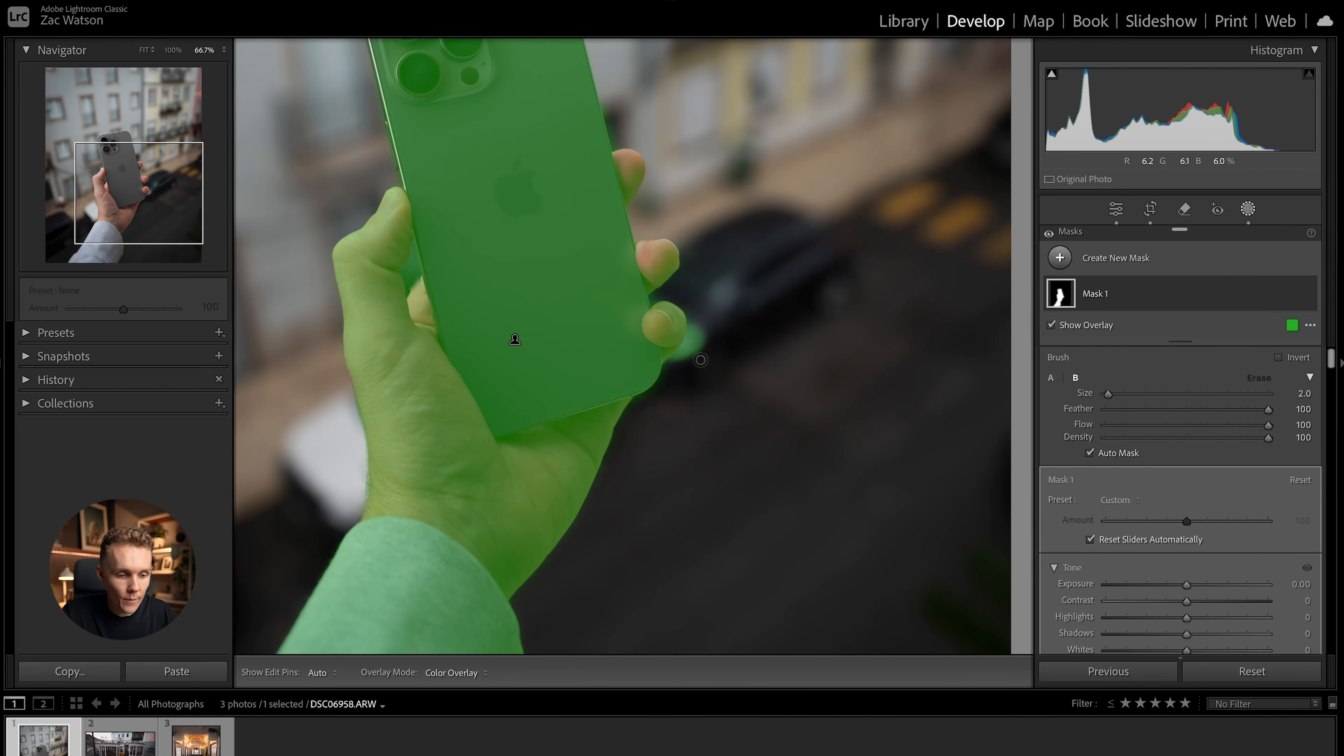
pyautogui.moveTo(693, 357)
pyautogui.mouseDown()
pyautogui.moveTo(714, 335)
pyautogui.moveTo(690, 357)
pyautogui.moveTo(695, 327)
pyautogui.moveTo(703, 345)
pyautogui.moveTo(691, 331)
pyautogui.moveTo(678, 360)
pyautogui.moveTo(692, 321)
pyautogui.moveTo(682, 350)
pyautogui.mouseUp()
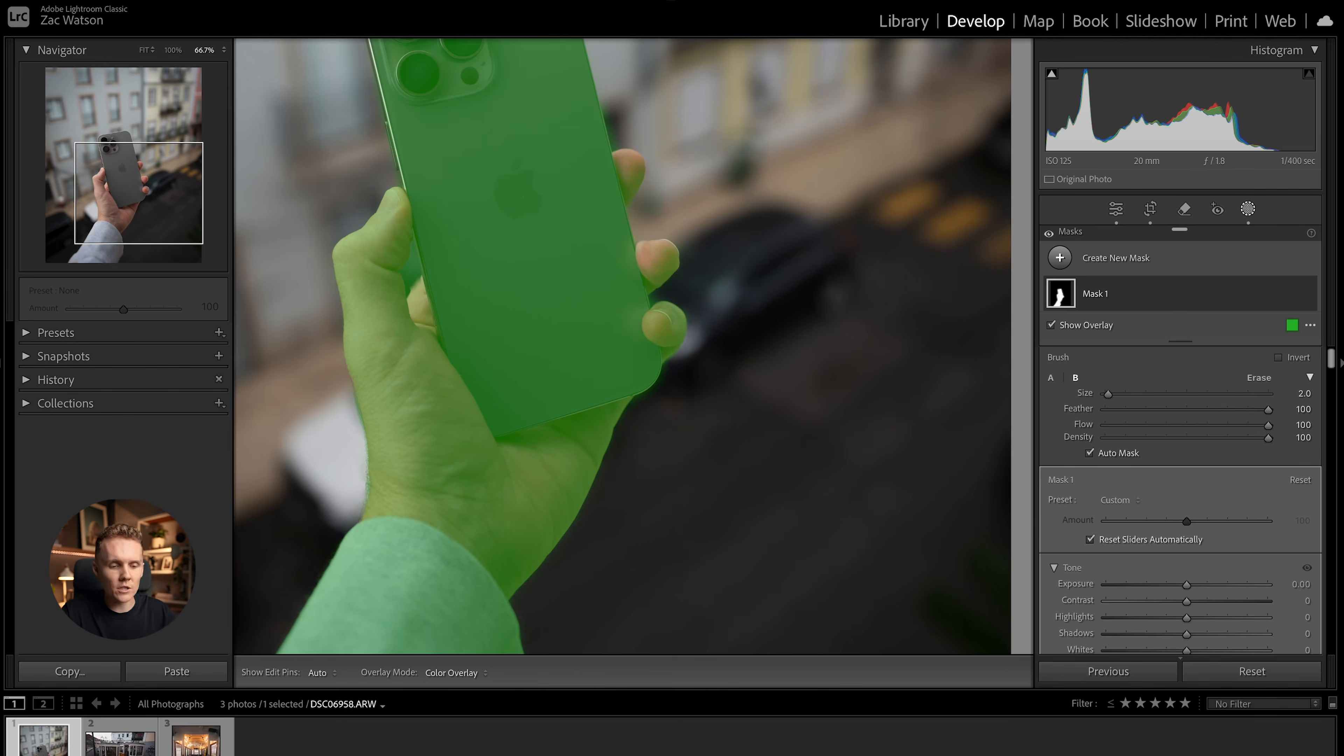
pyautogui.click(1249, 209)
pyautogui.click(922, 230)
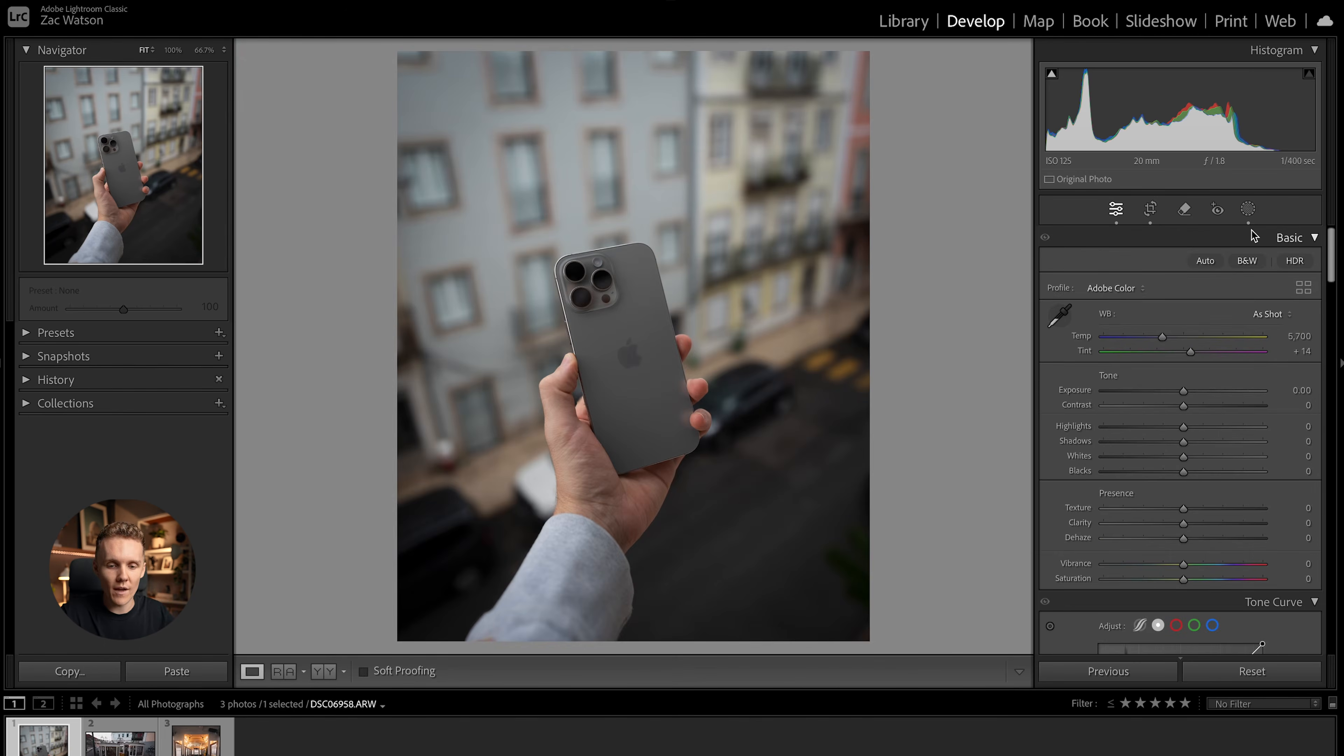
# Step: Create a sky mask on the yellow tram photo, view its coverage and delete the mask
pyautogui.click(1248, 209)
pyautogui.click(120, 744)
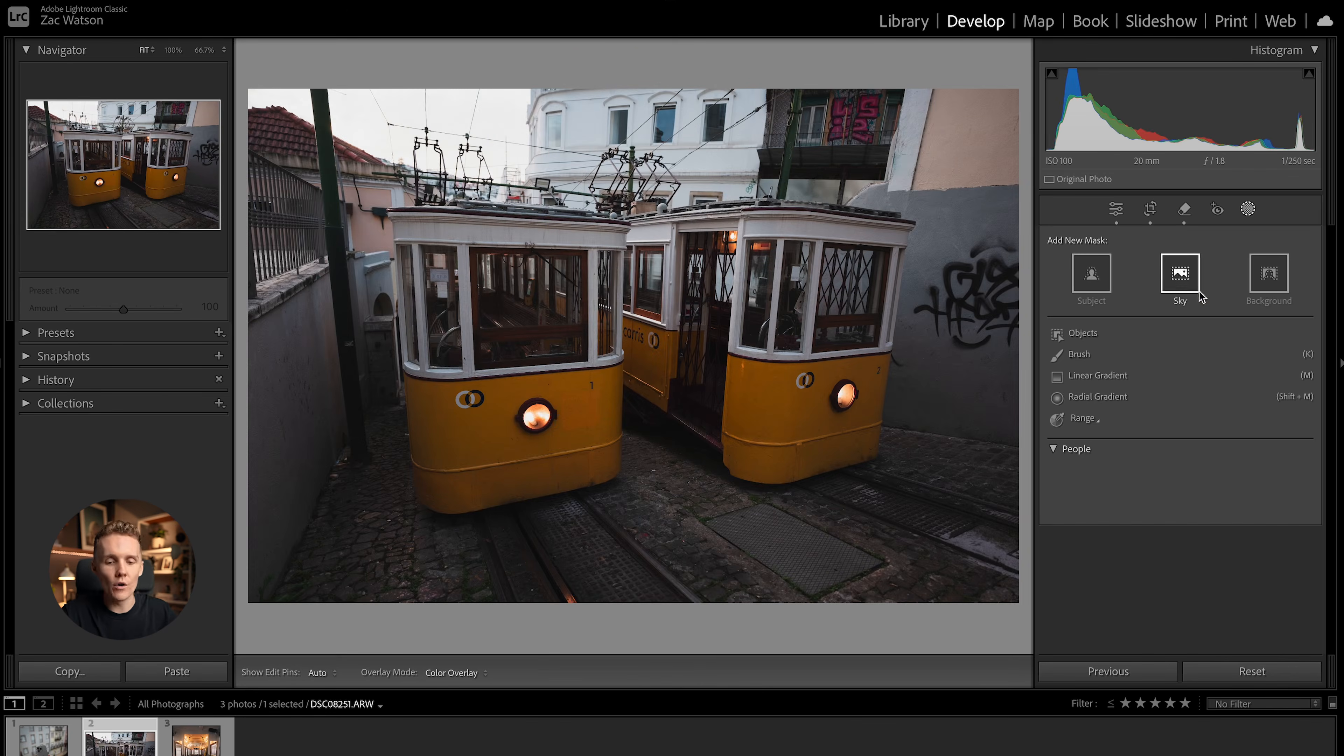
pyautogui.click(1183, 284)
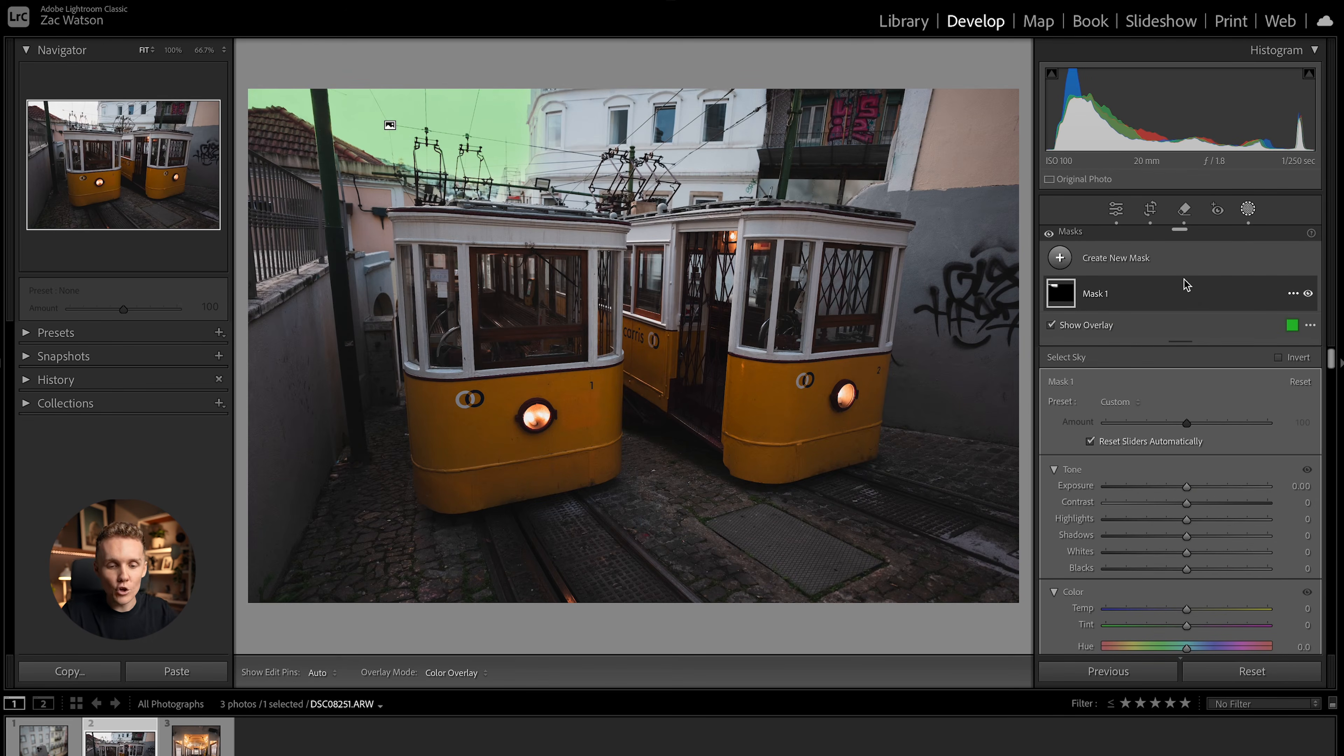
pyautogui.click(1165, 280)
pyautogui.press('Delete')
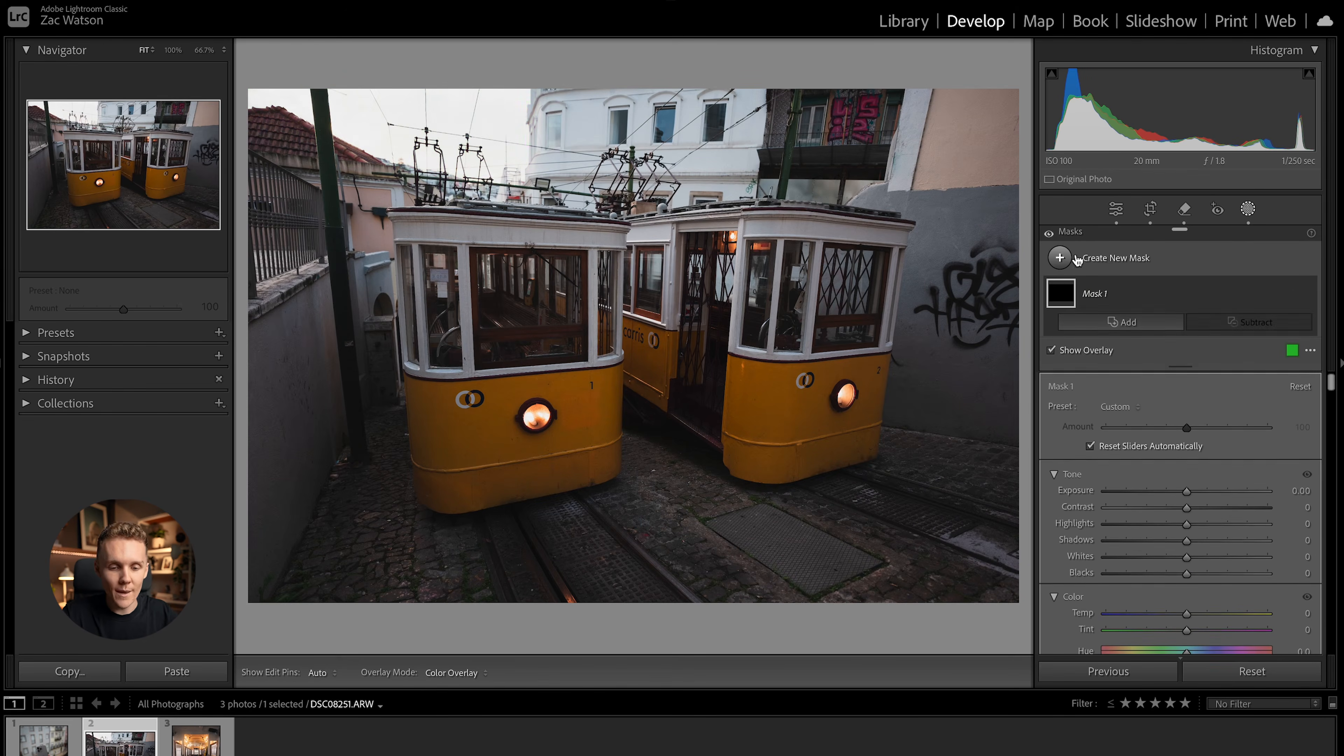
pyautogui.click(1101, 298)
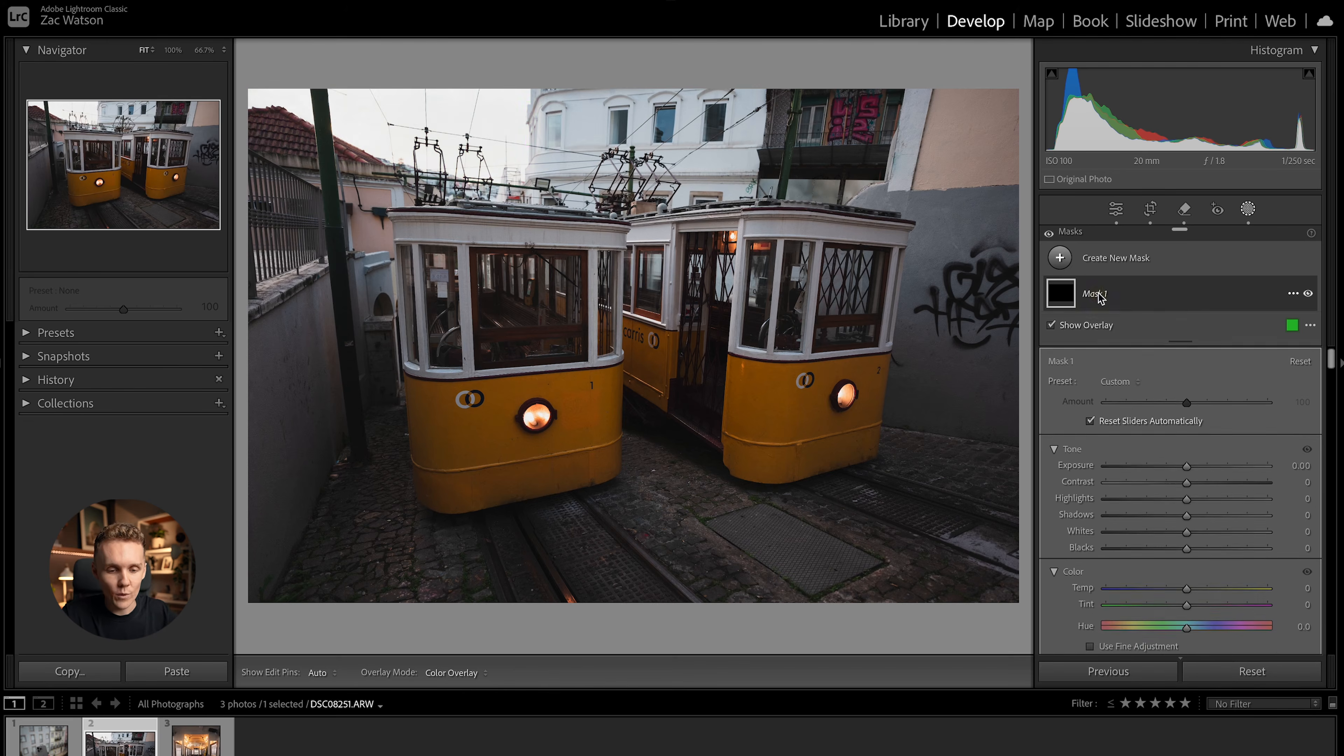
pyautogui.press('Delete')
# Step: Create a background mask on the phone photo, inspect its edges and intersect options up close, and delete the mask
pyautogui.press('Left')
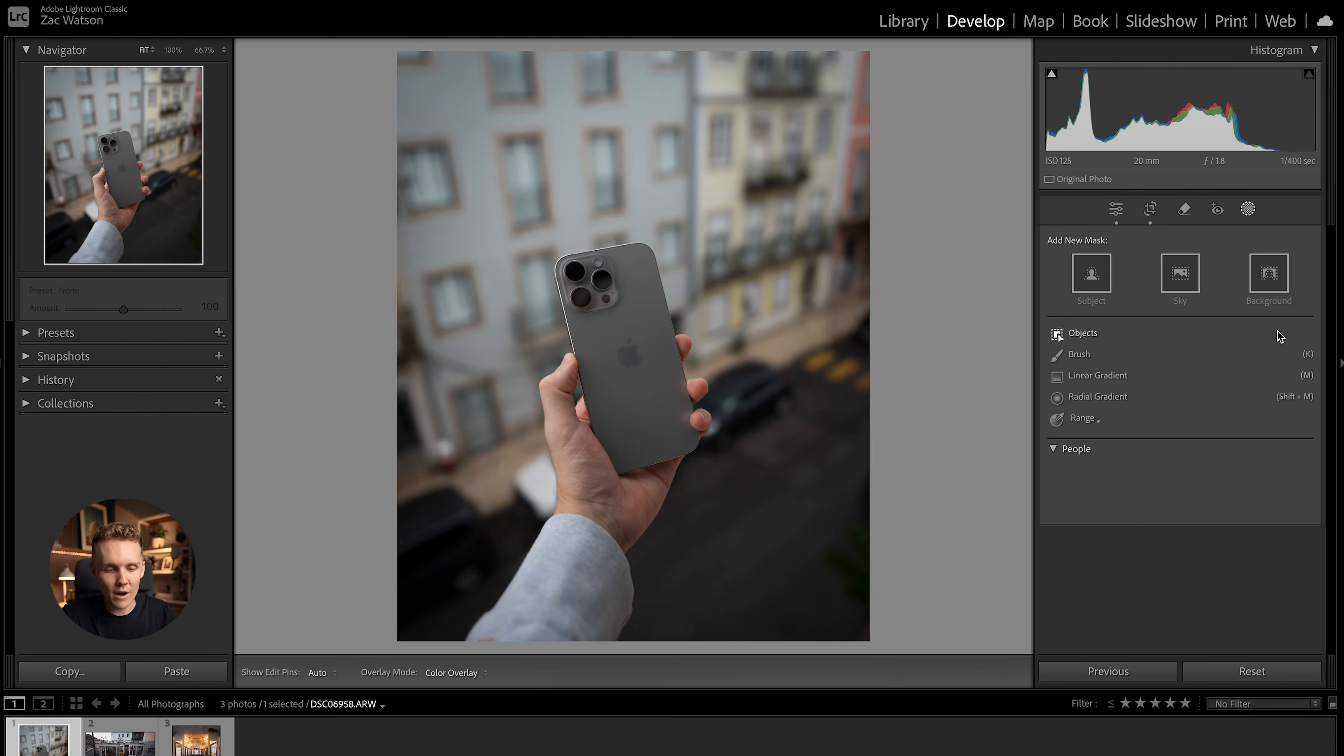
pyautogui.click(1277, 276)
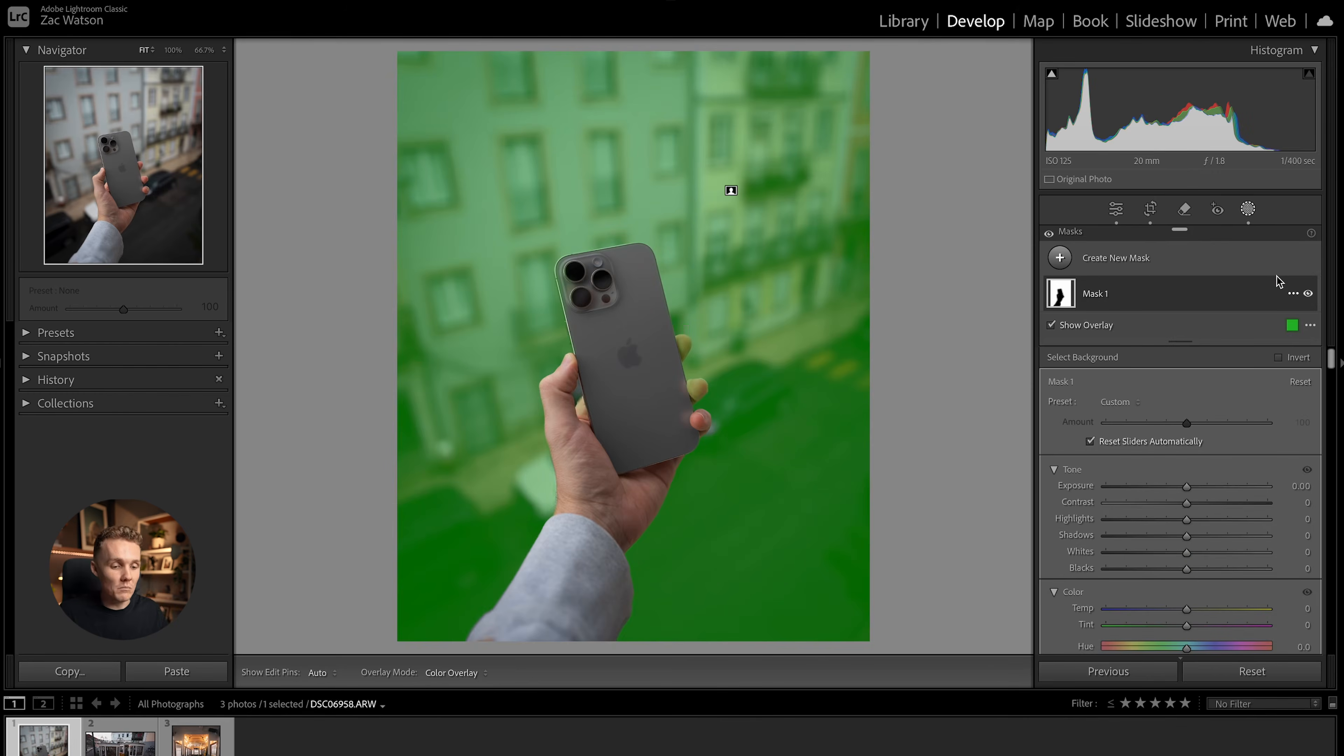
pyautogui.click(137, 182)
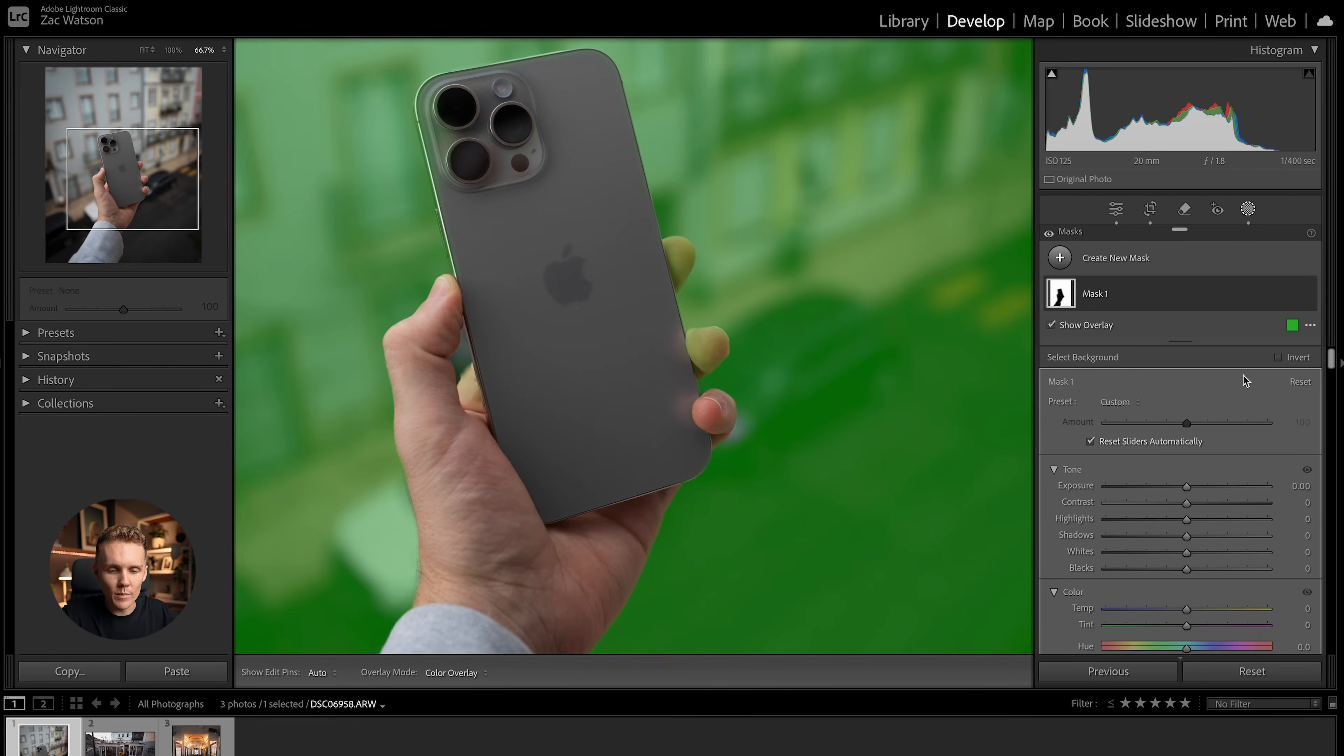
pyautogui.click(1293, 294)
pyautogui.moveTo(1257, 377)
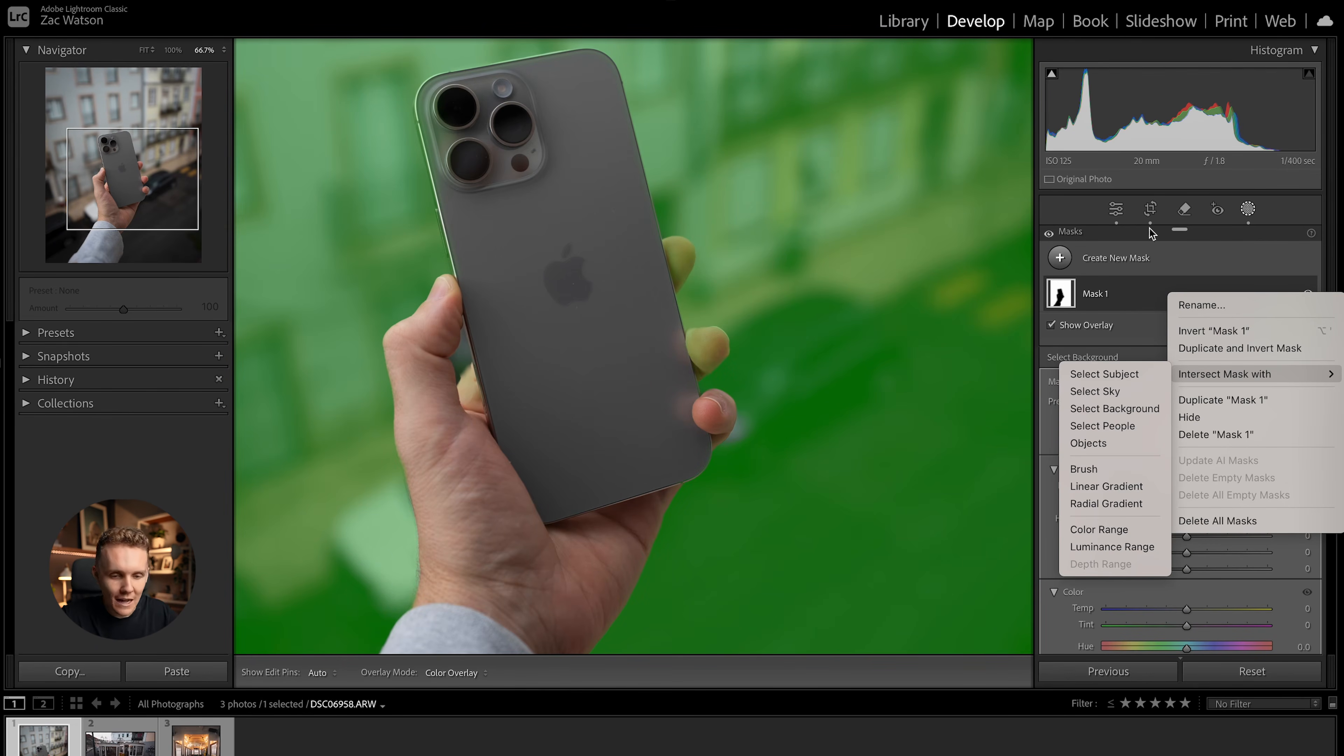
pyautogui.click(1271, 232)
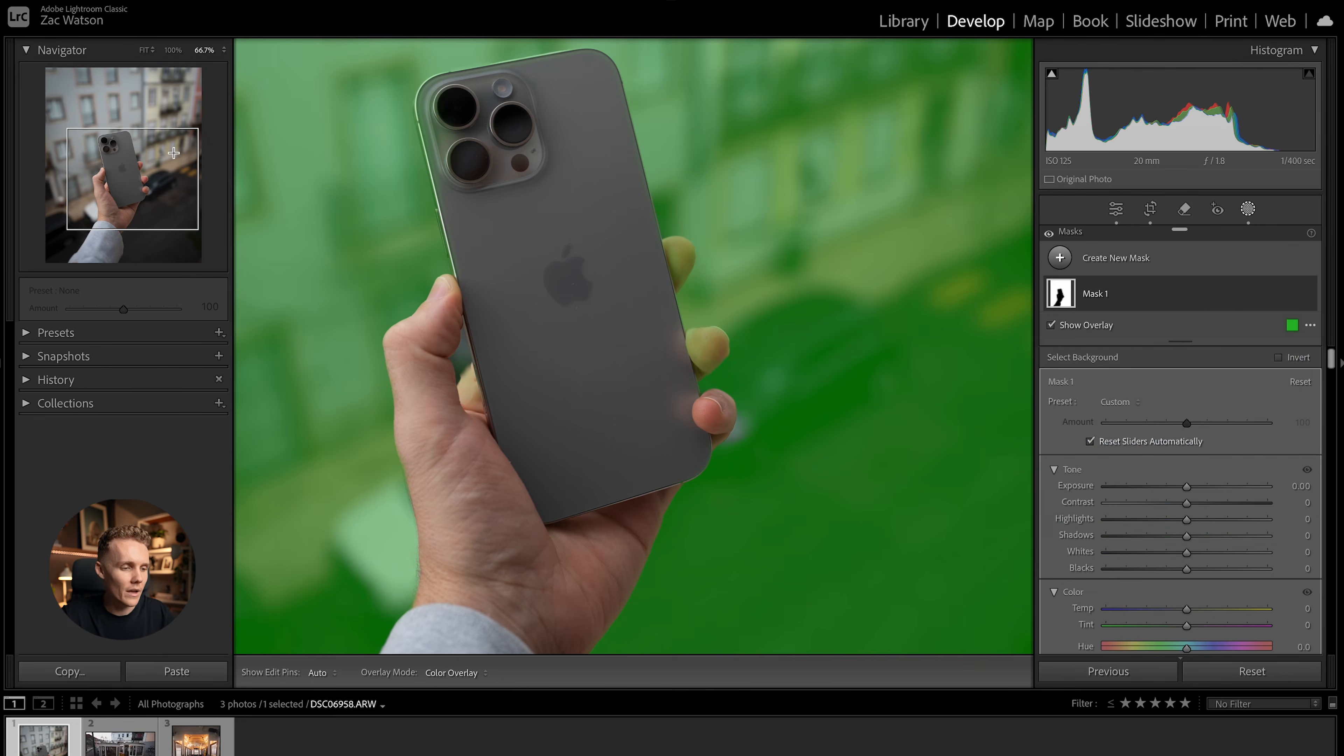
pyautogui.press('z')
pyautogui.click(1158, 293)
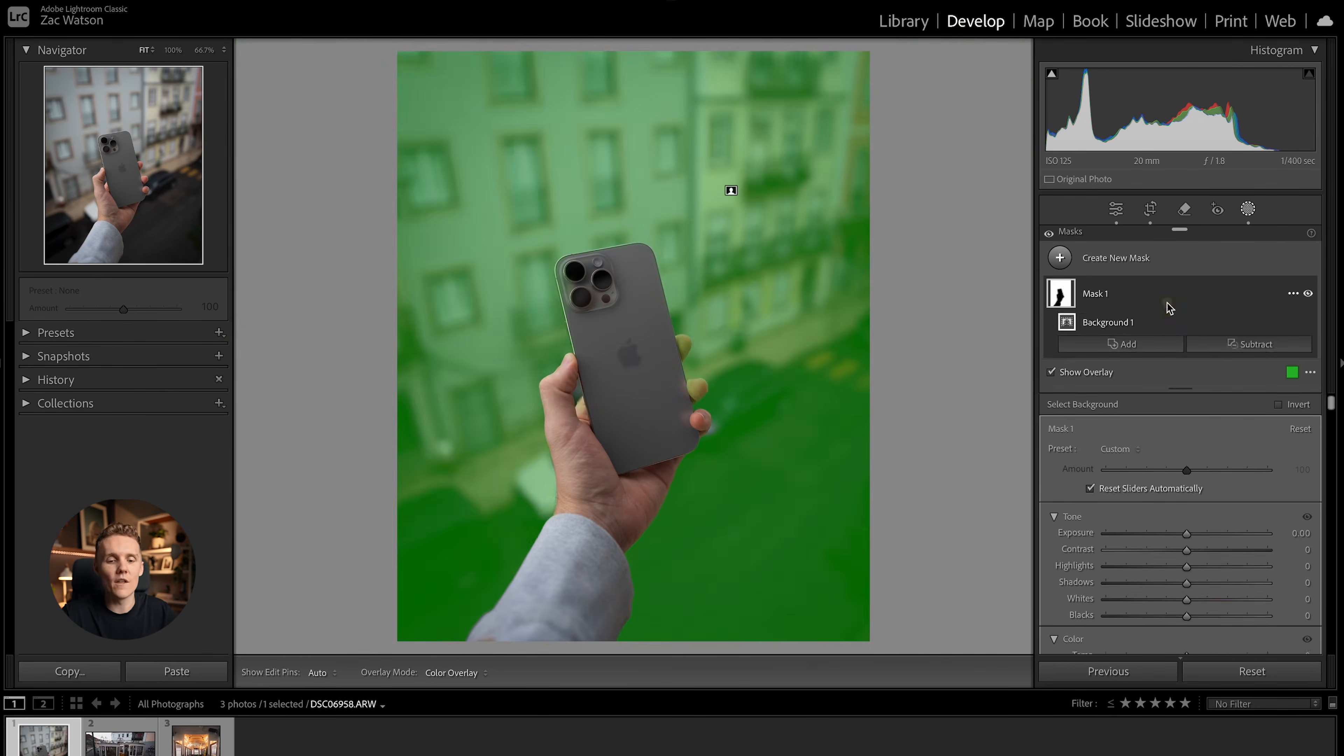
pyautogui.press('Delete')
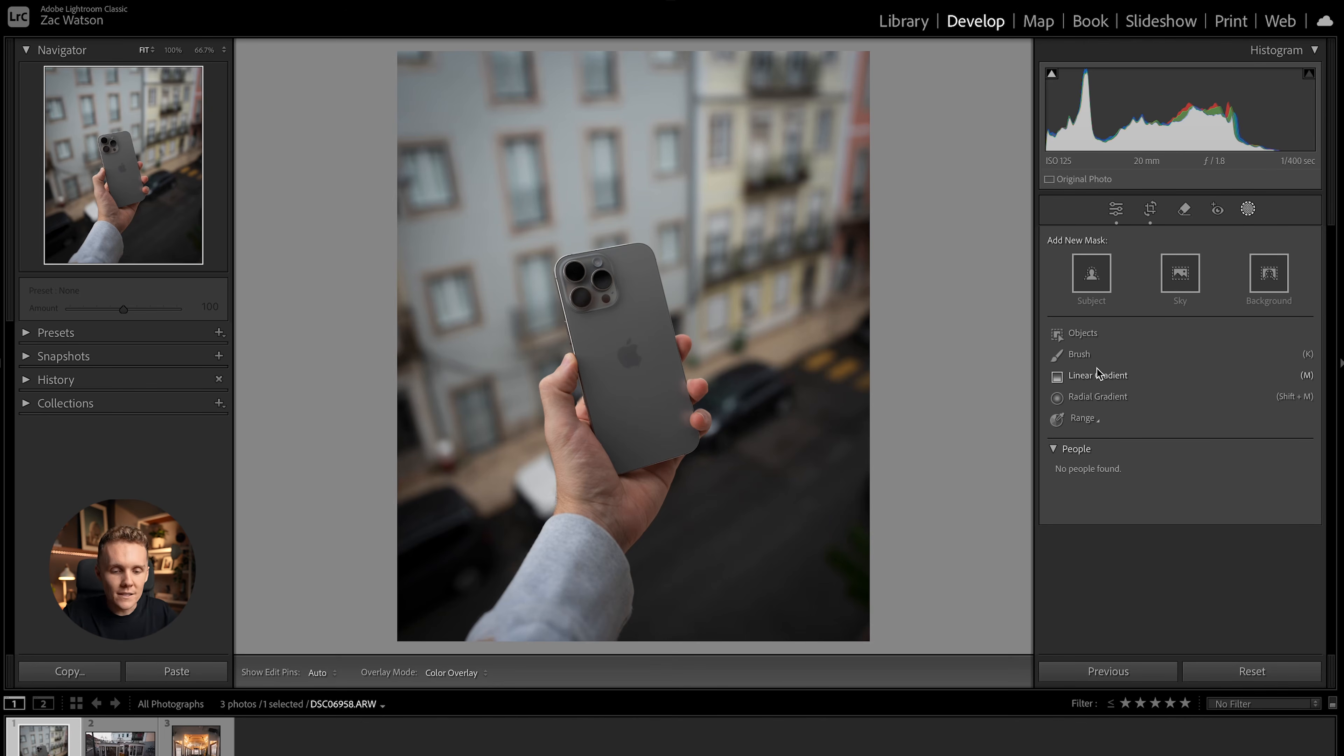
# Step: Place a large radial gradient mask centred on the phone and check its overlay colour settings
pyautogui.click(1101, 397)
pyautogui.moveTo(531, 214); pyautogui.dragTo(841, 559)
pyautogui.moveTo(530, 237); pyautogui.dragTo(624, 334)
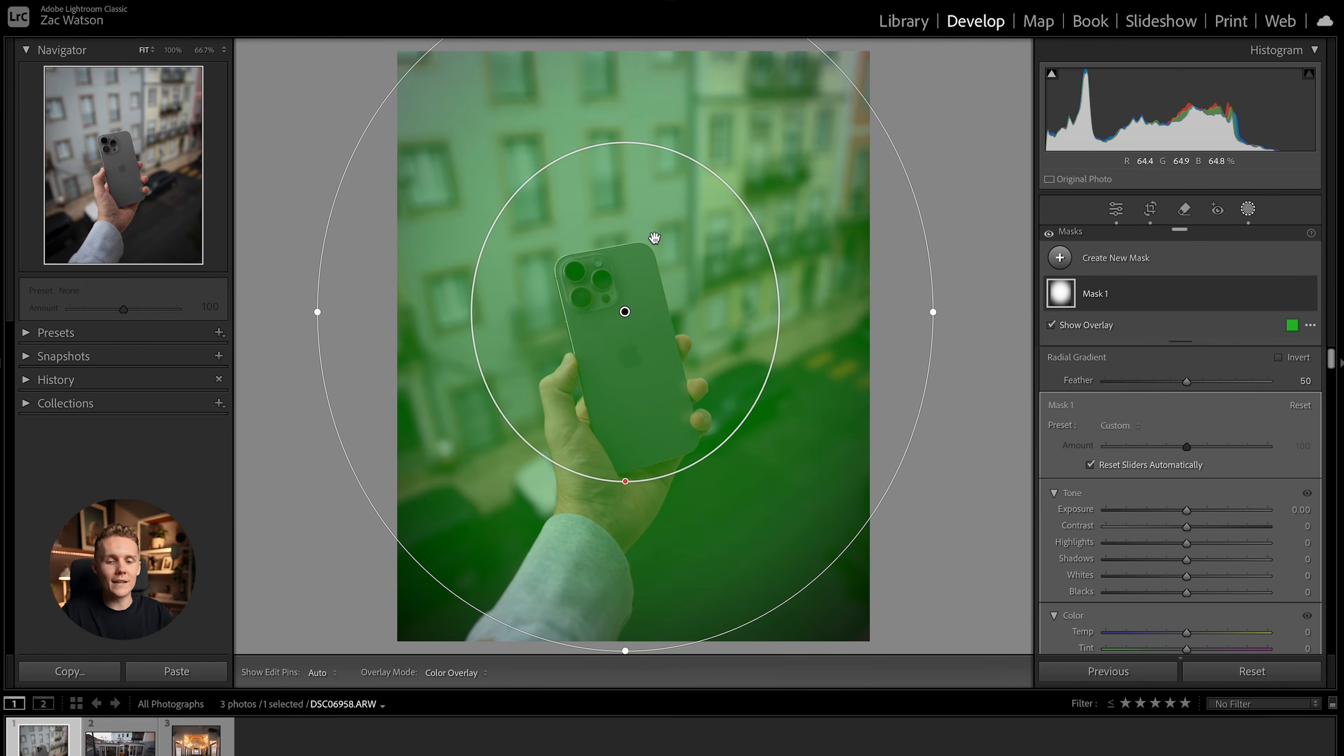
pyautogui.click(1292, 325)
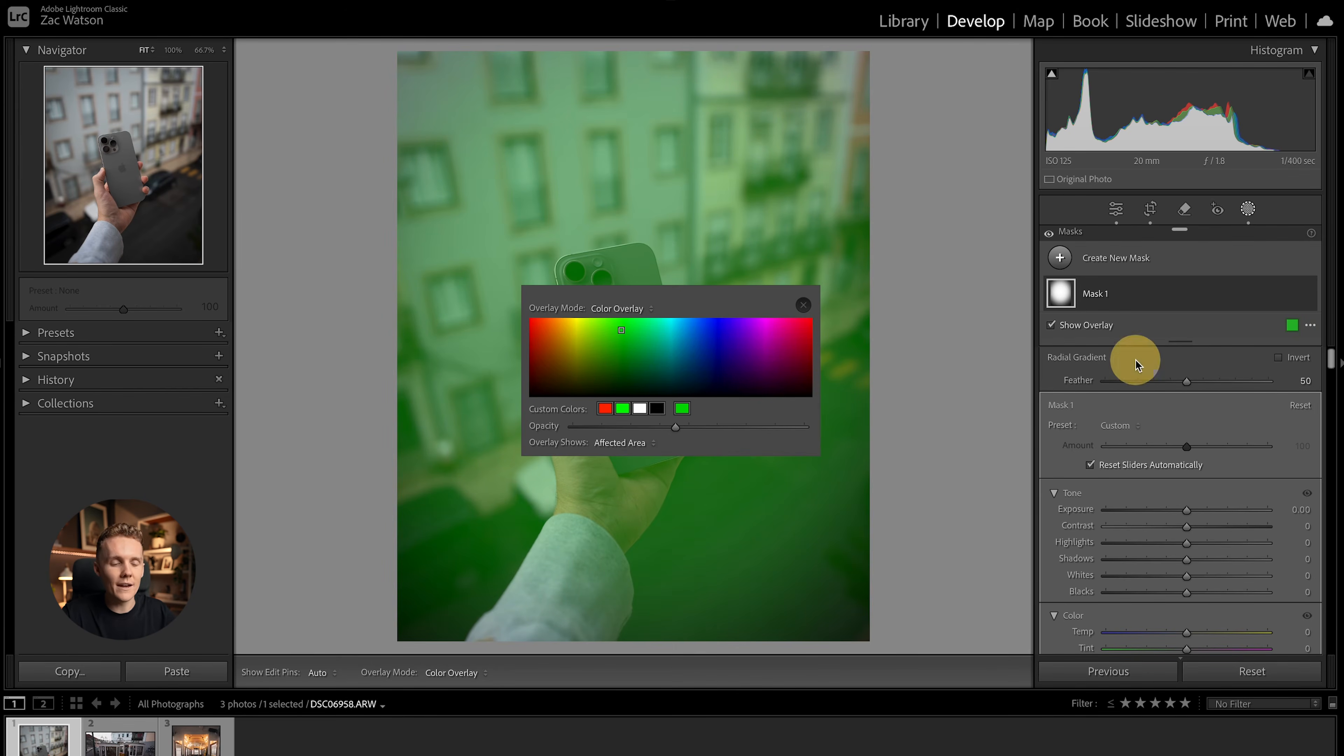
pyautogui.click(804, 306)
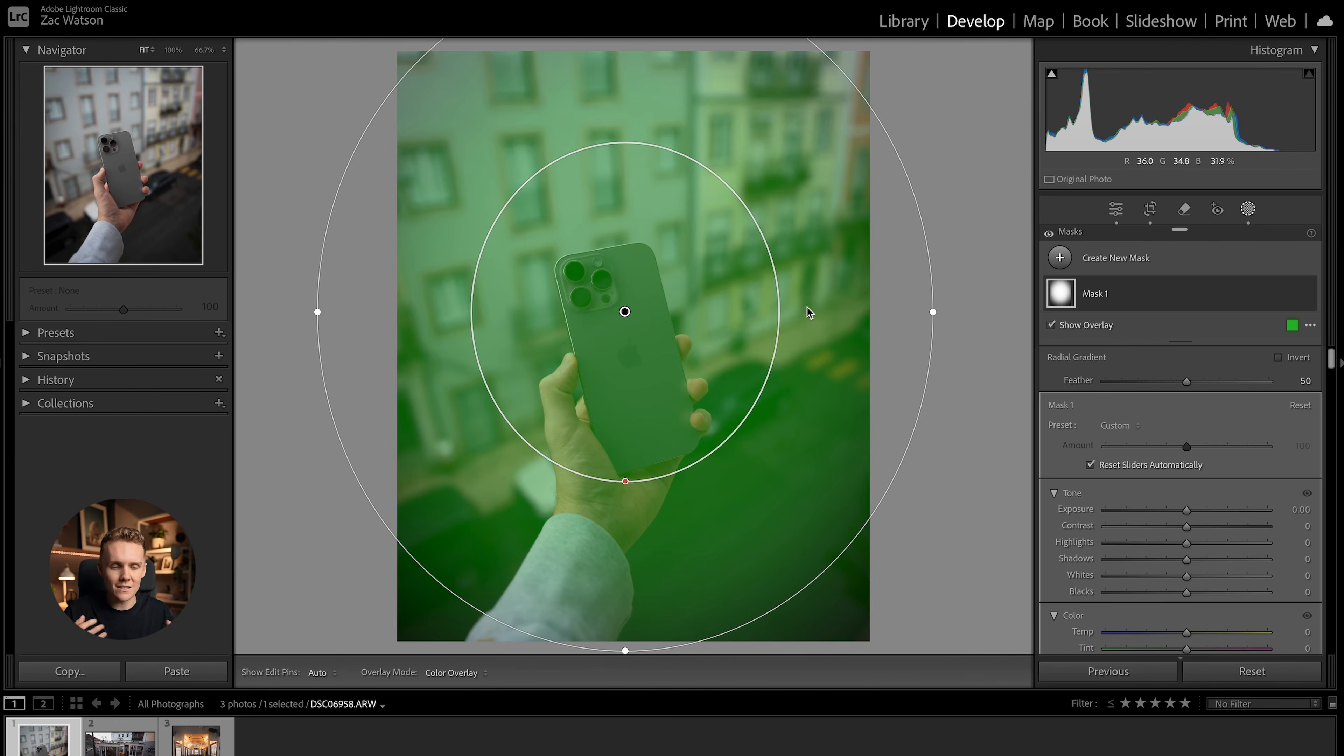
pyautogui.moveTo(672, 322); pyautogui.dragTo(675, 345)
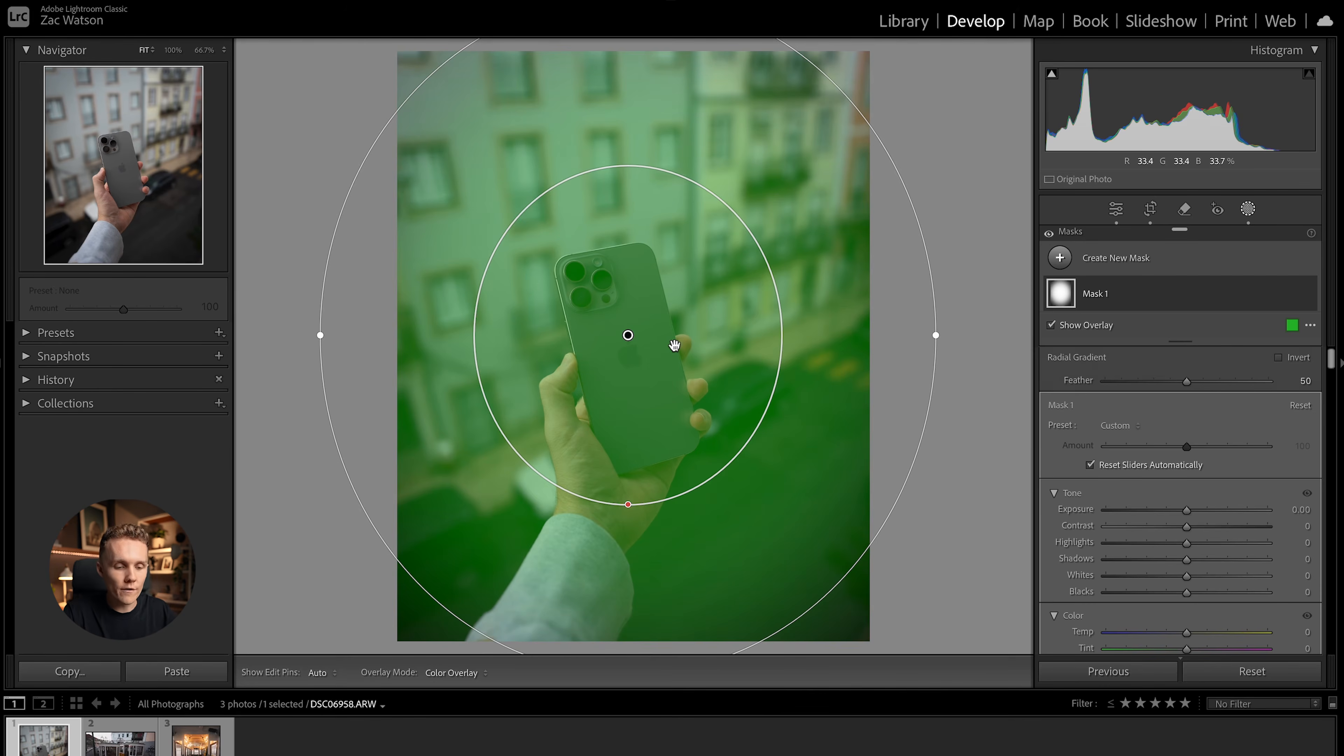
# Step: Toggle the green mask overlay off and on to examine the area the radial gradient covers
pyautogui.press('o')
pyautogui.press('o')
pyautogui.press('o')
pyautogui.press('o')
pyautogui.press('o')
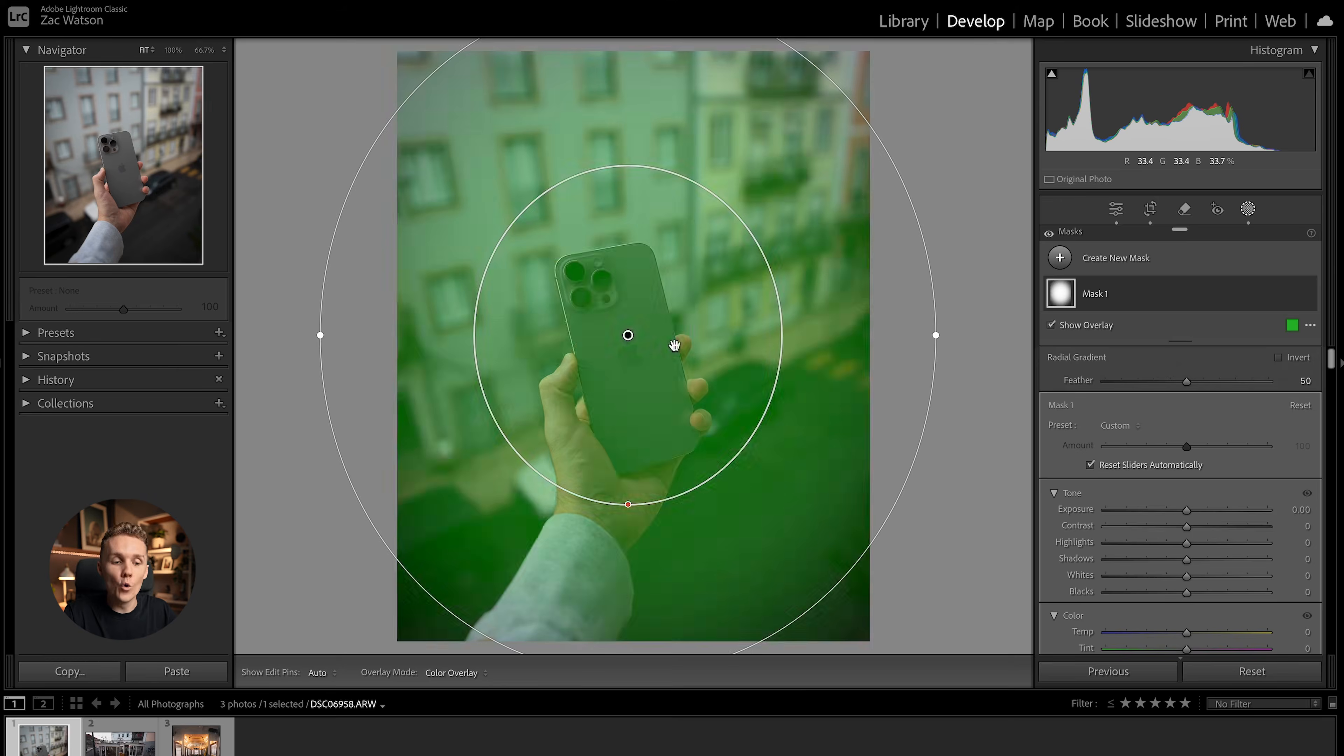
pyautogui.press('o')
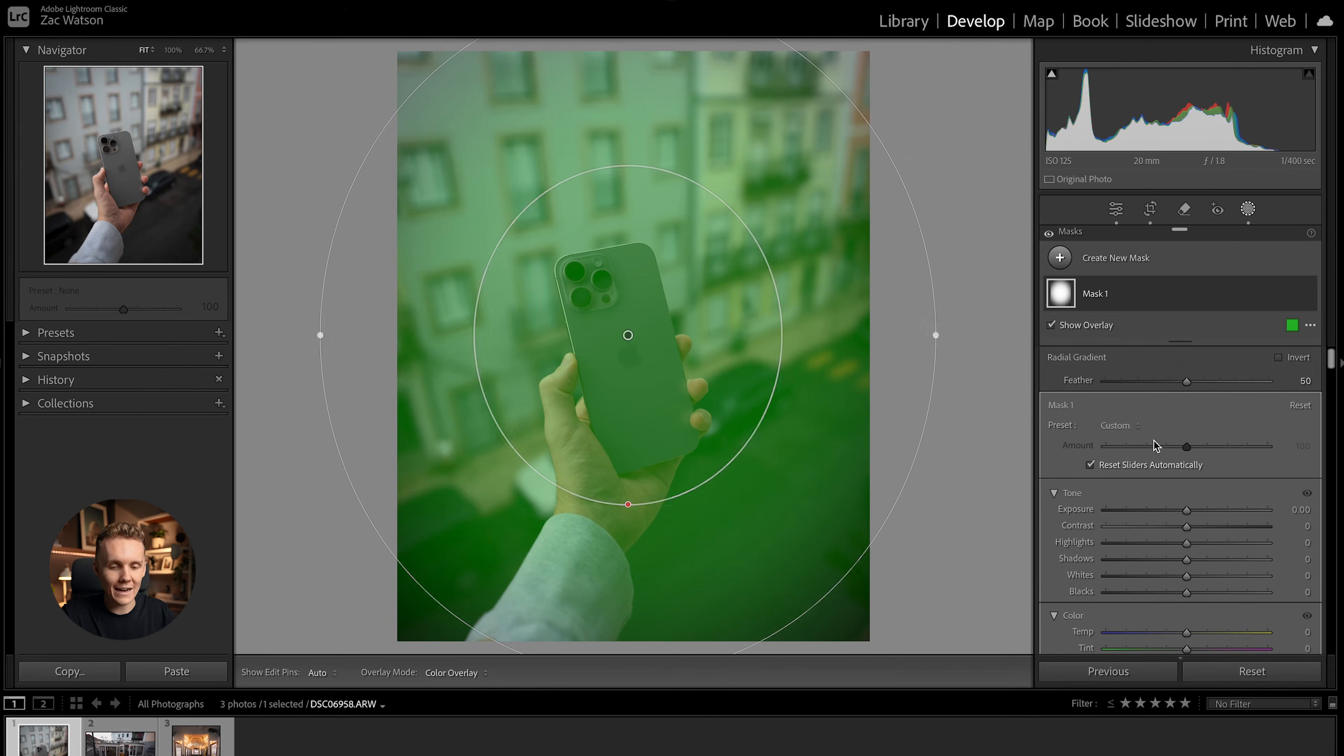
pyautogui.press('o')
pyautogui.press('o')
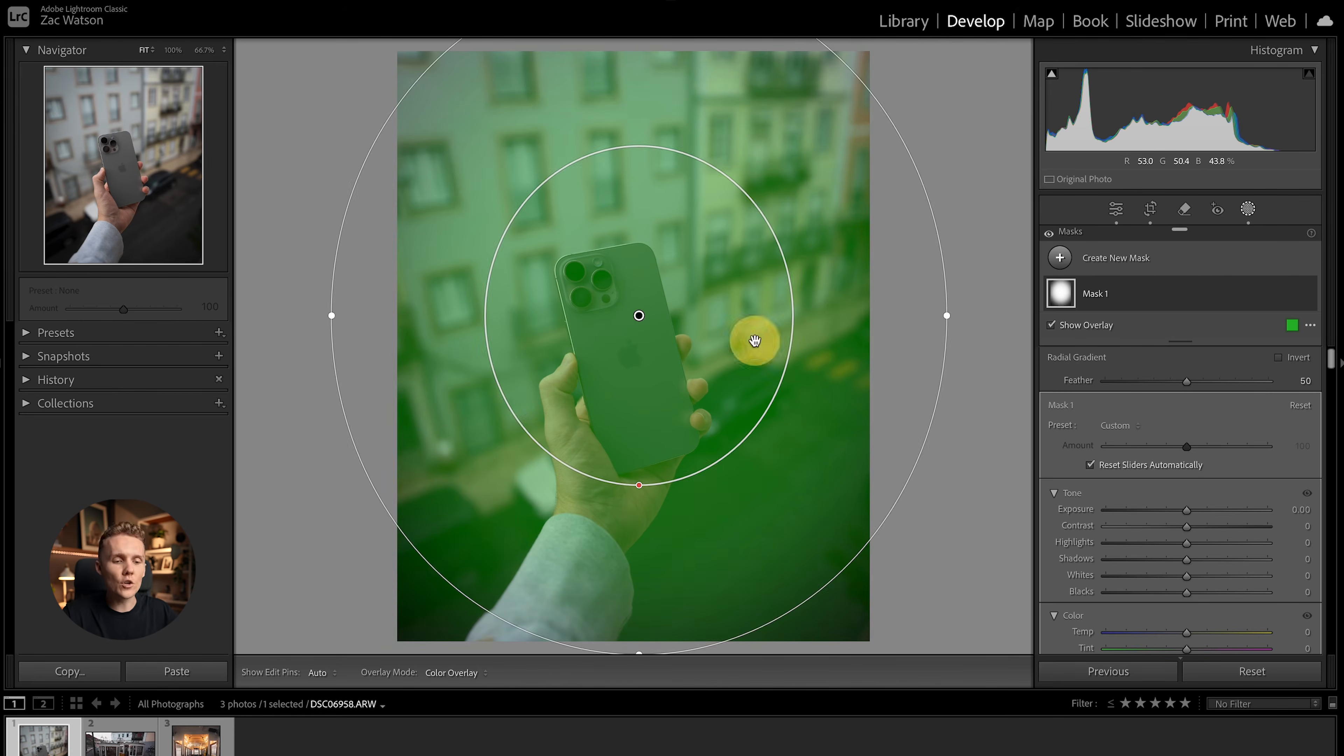
# Step: Move the radial gradient to the photo's upper-right corner and try an exposure of 0.84 on it before undoing the exposure change
pyautogui.moveTo(617, 452); pyautogui.dragTo(885, 201)
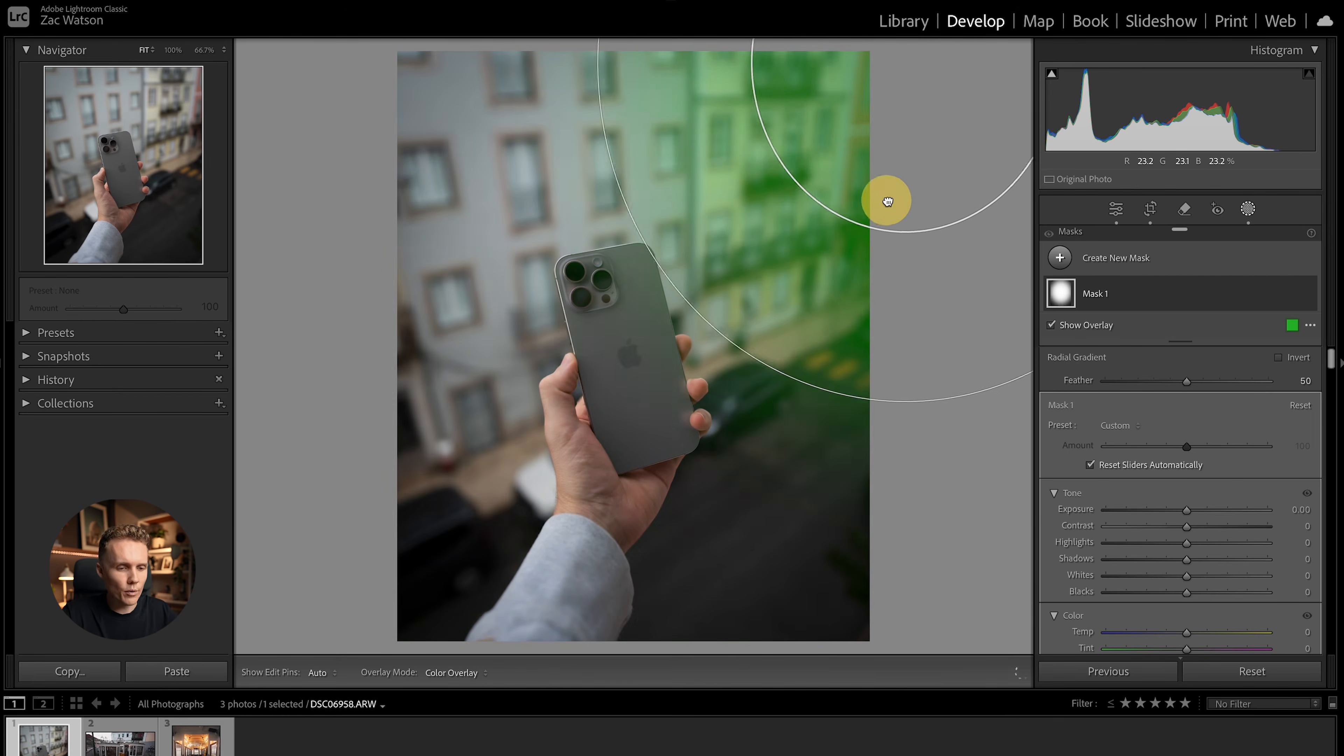
pyautogui.moveTo(1186, 509); pyautogui.dragTo(1202, 509)
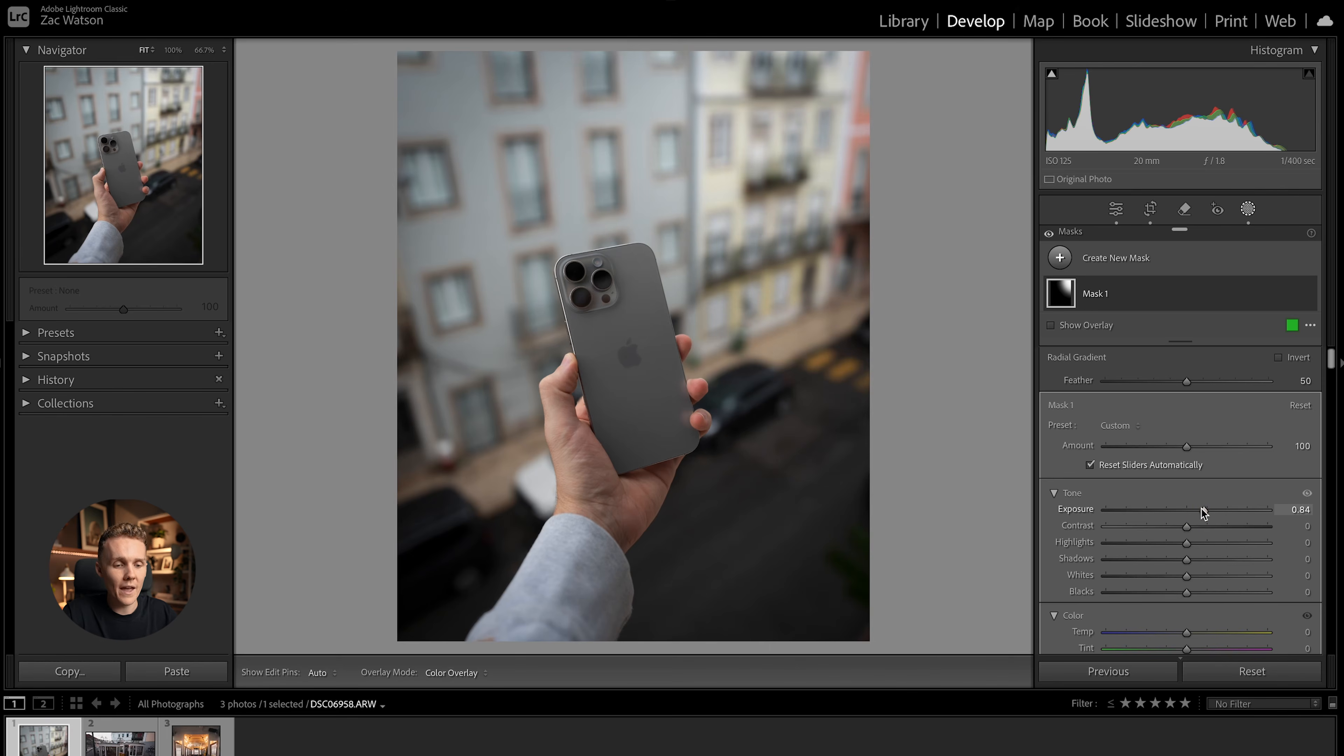
pyautogui.press('super+z')
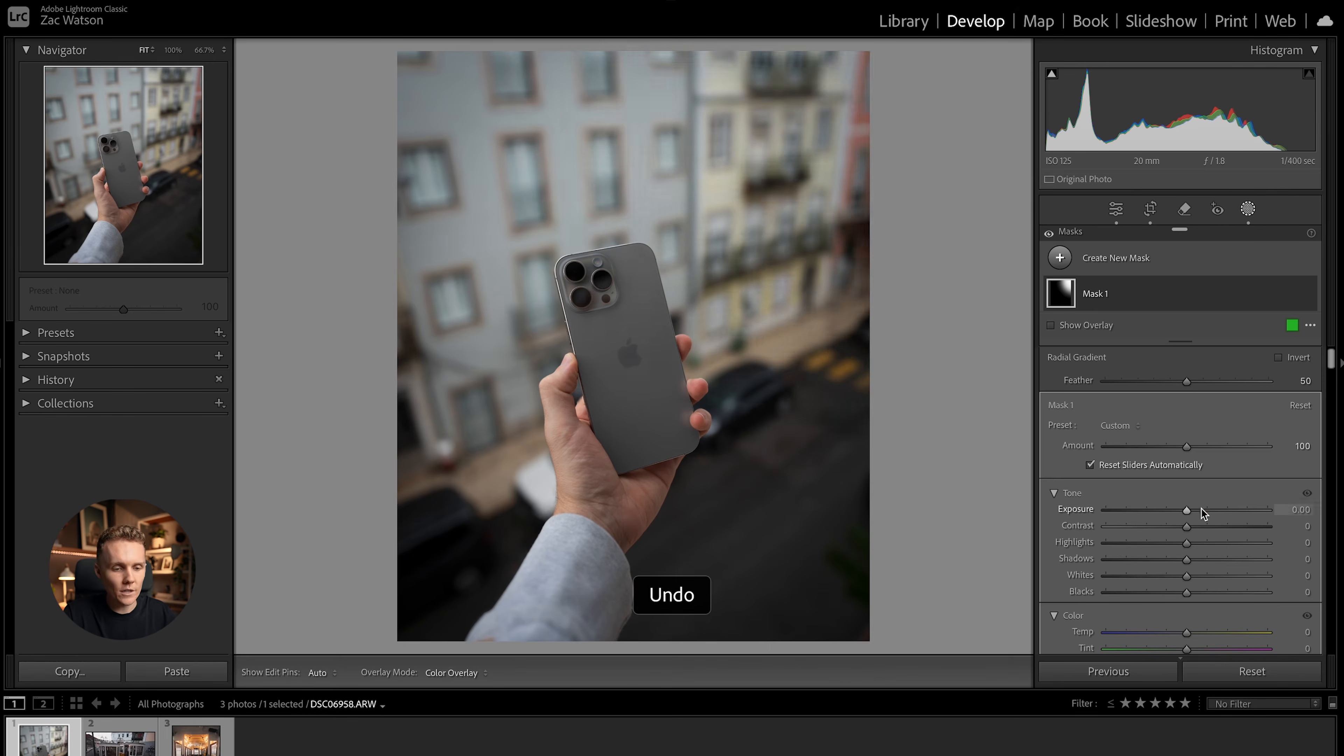
# Step: Recentre the radial gradient on the phone and invert it with an exposure of −0.84
pyautogui.moveTo(859, 147); pyautogui.dragTo(583, 411)
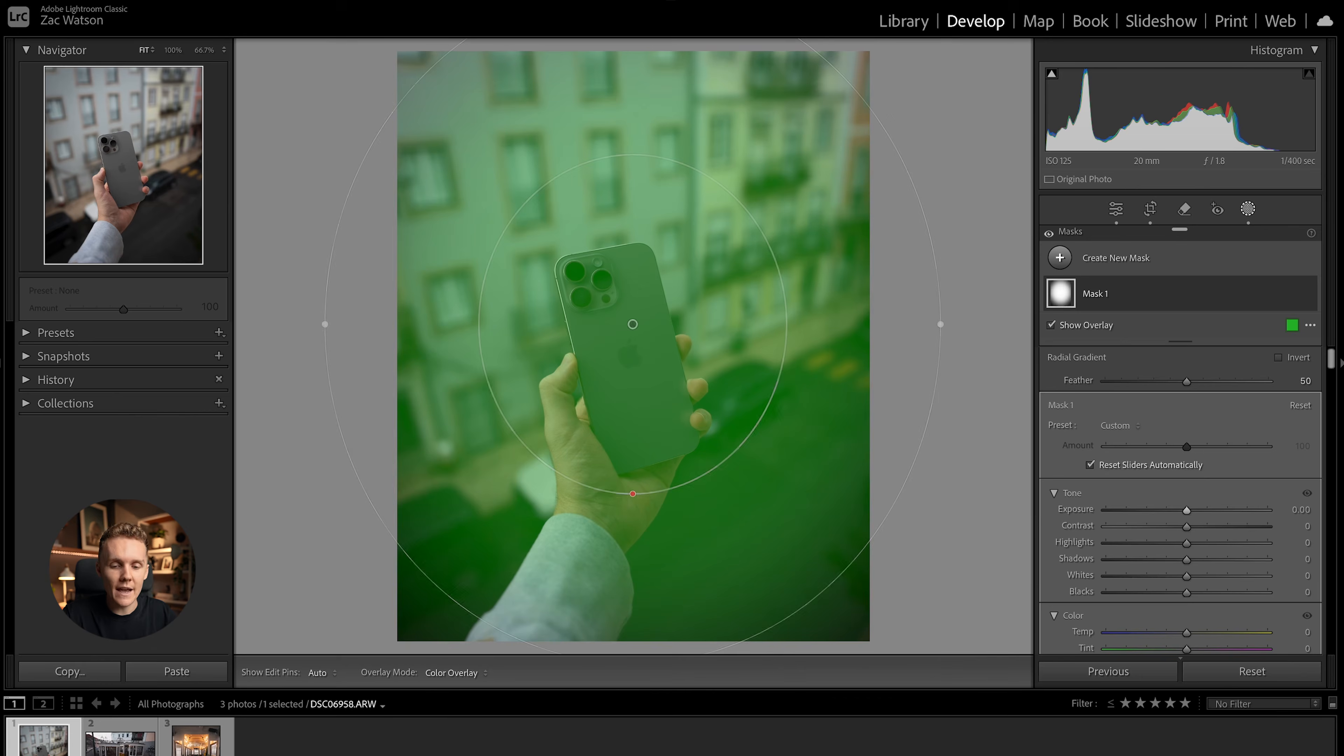
pyautogui.click(1278, 357)
pyautogui.moveTo(1187, 509); pyautogui.dragTo(1172, 509)
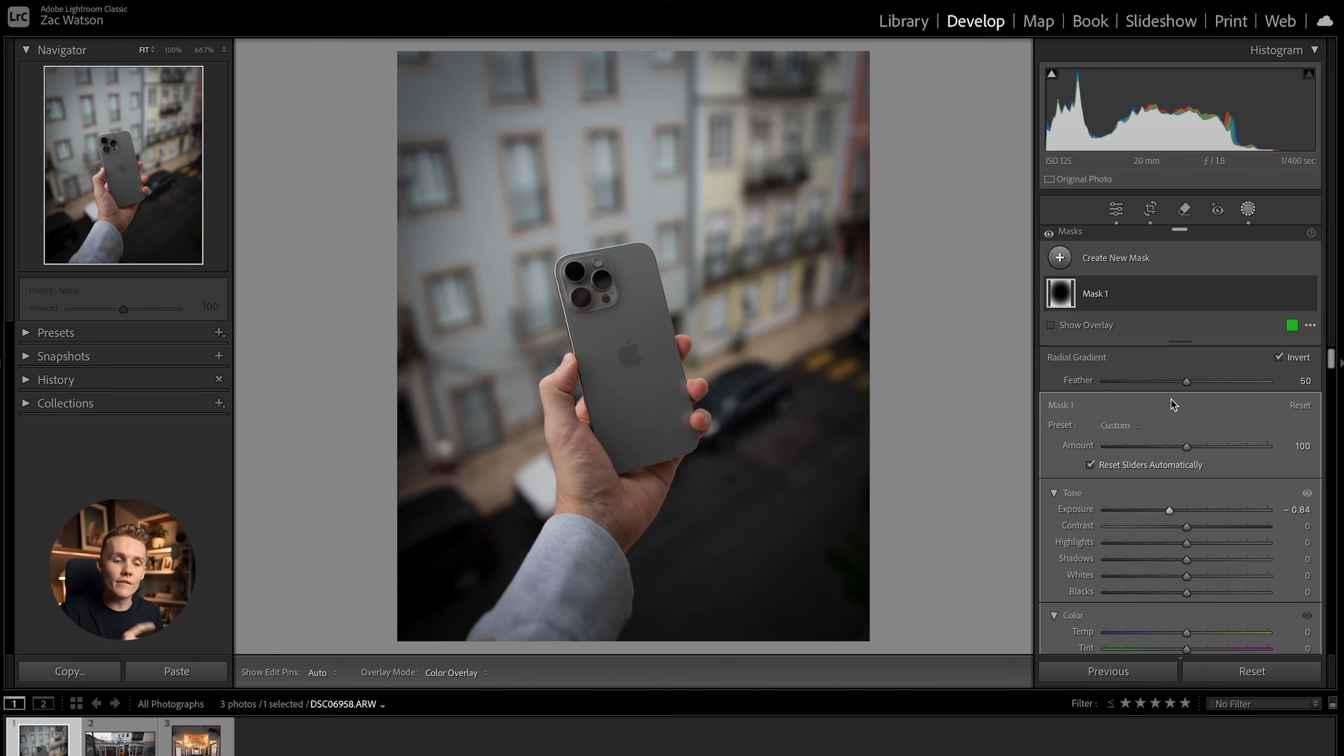
# Step: Narrow and shorten the radial gradient's ellipse around the phone, and set the mask's exposure to −0.41
pyautogui.click(1141, 284)
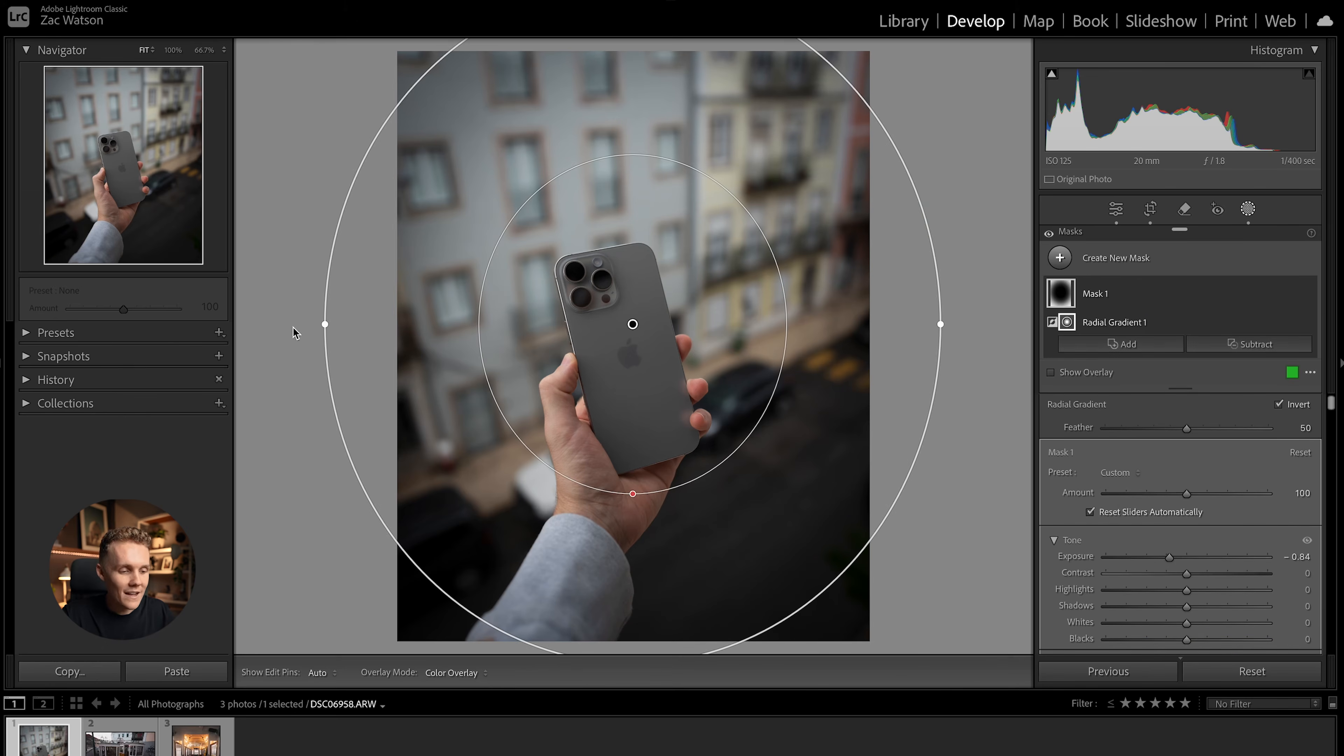
pyautogui.moveTo(324, 327); pyautogui.dragTo(384, 327)
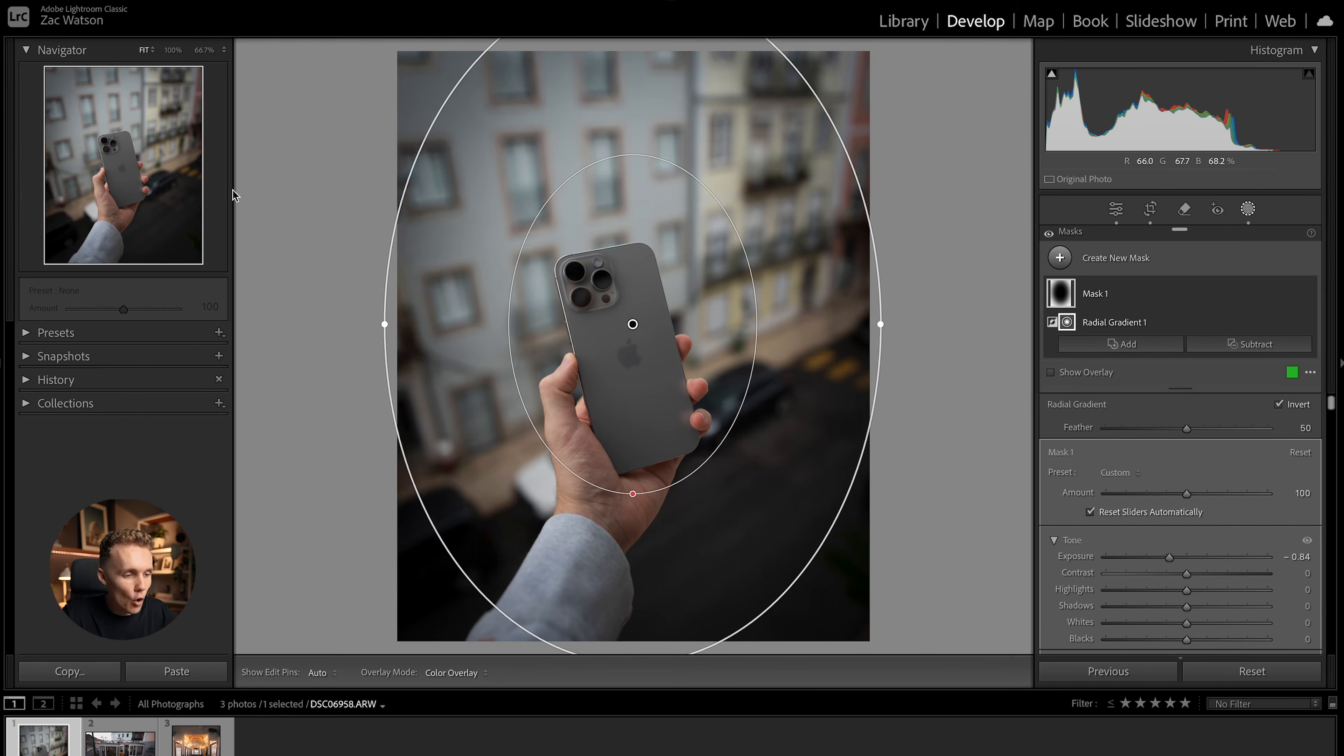
pyautogui.click(211, 49)
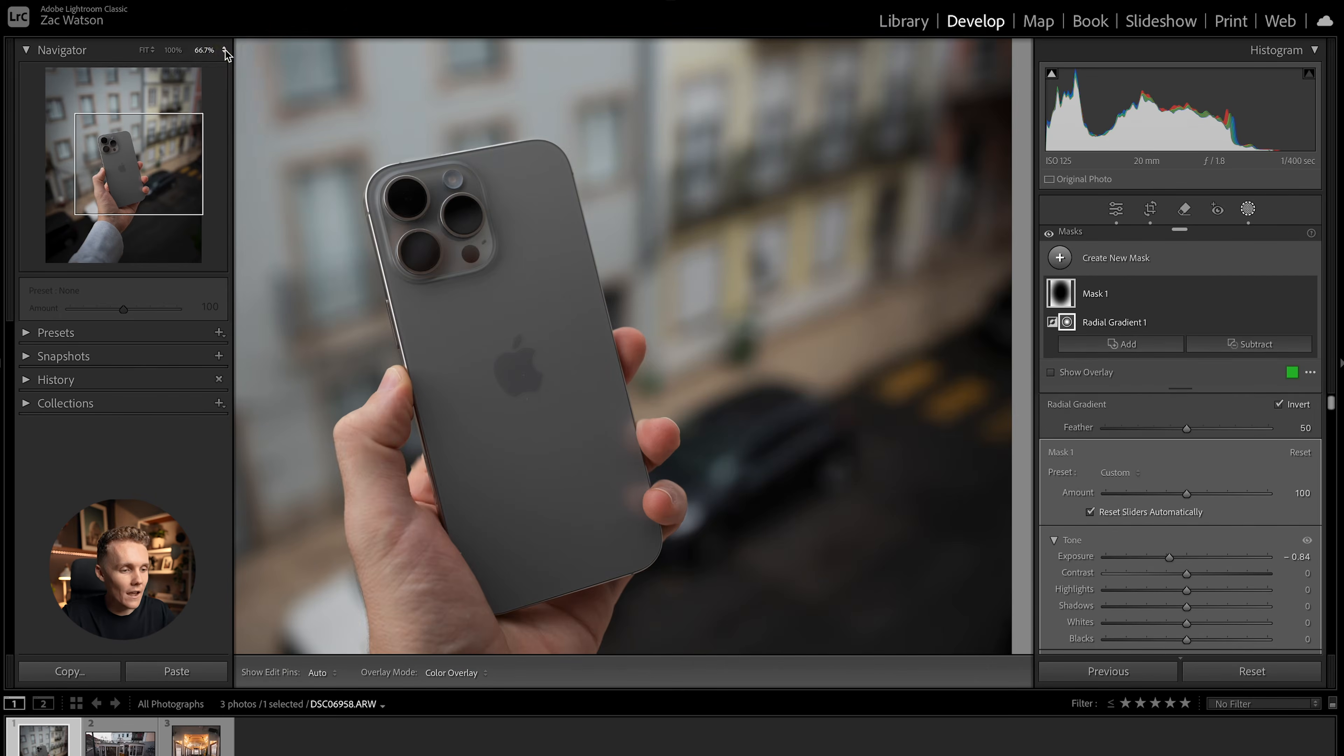
pyautogui.click(224, 51)
pyautogui.click(227, 4)
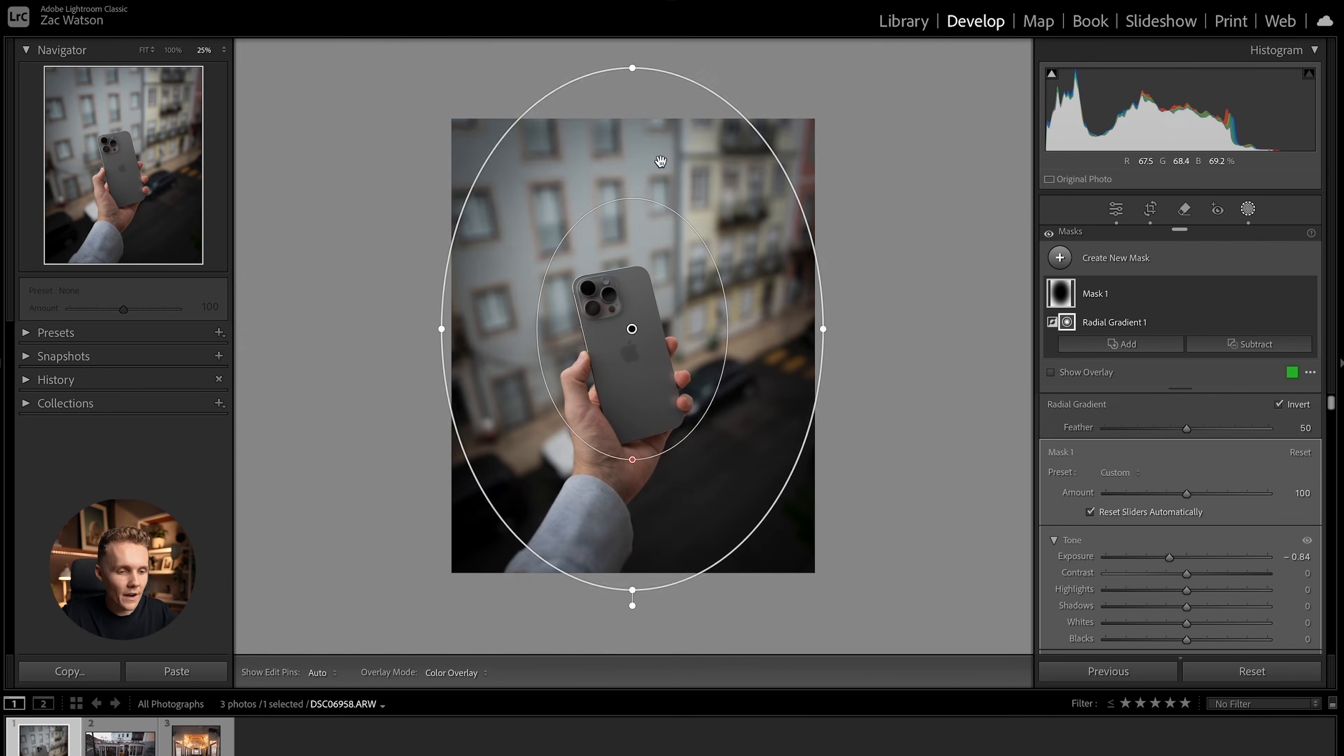
pyautogui.moveTo(630, 67); pyautogui.dragTo(631, 133)
pyautogui.moveTo(644, 294); pyautogui.dragTo(644, 317)
pyautogui.click(1180, 559)
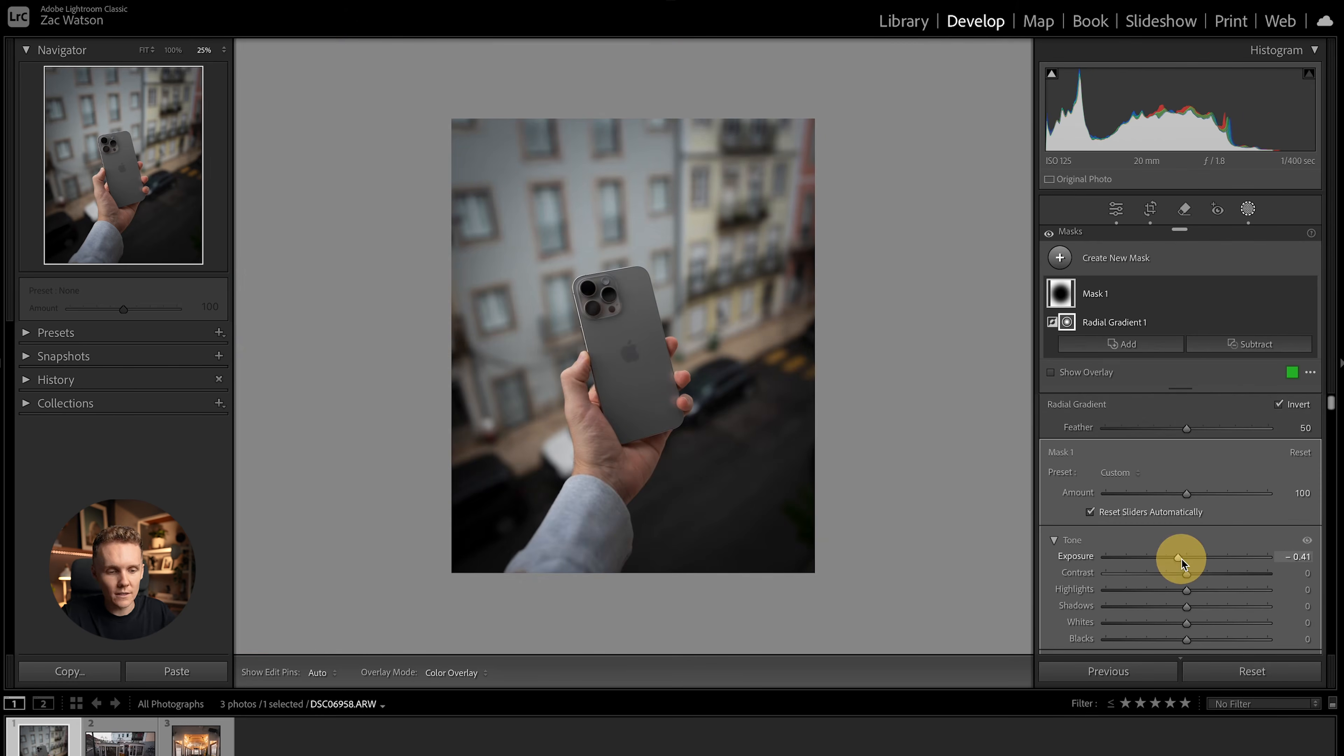
# Step: Close Masking and compare the whole phone photo before and after the radial gradient edit
pyautogui.click(1247, 209)
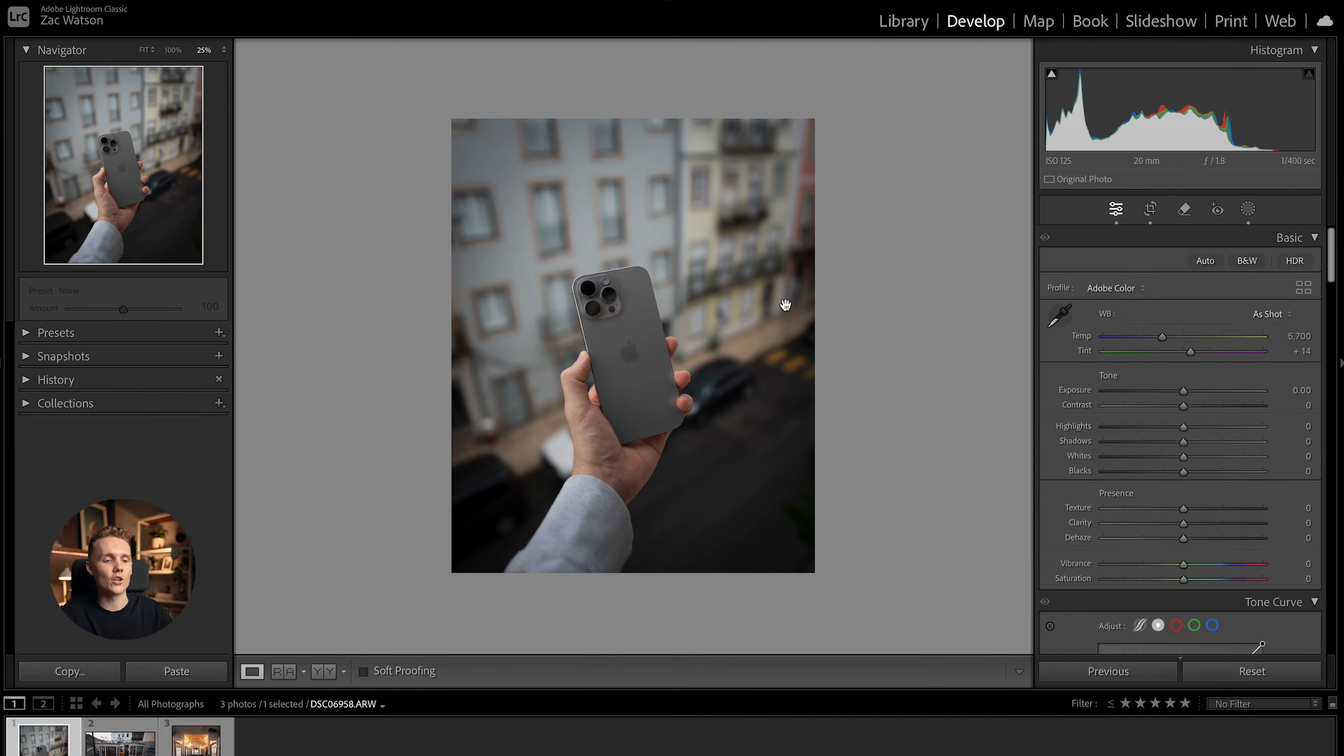
pyautogui.click(780, 302)
pyautogui.press('\\')
pyautogui.press('\\')
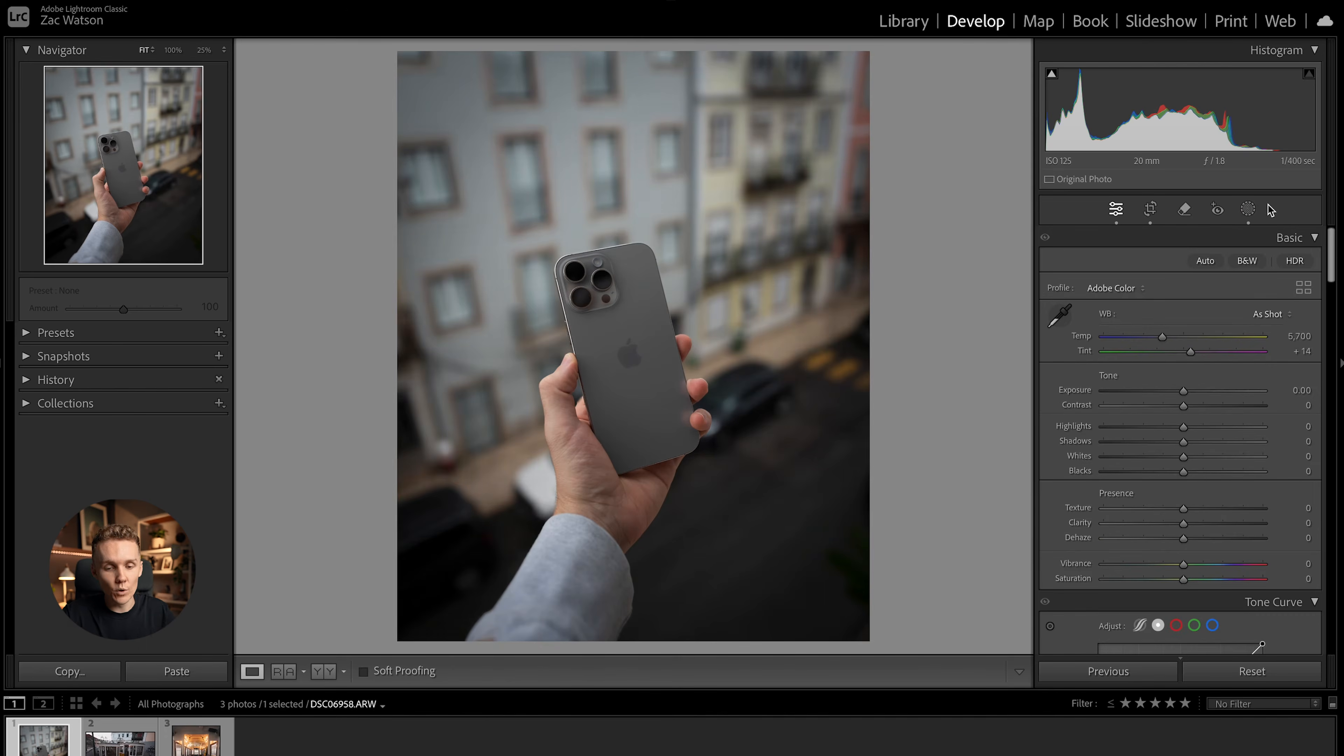
# Step: Reopen Masking on the phone photo and compare the radial gradient mask hidden and shown
pyautogui.click(1258, 210)
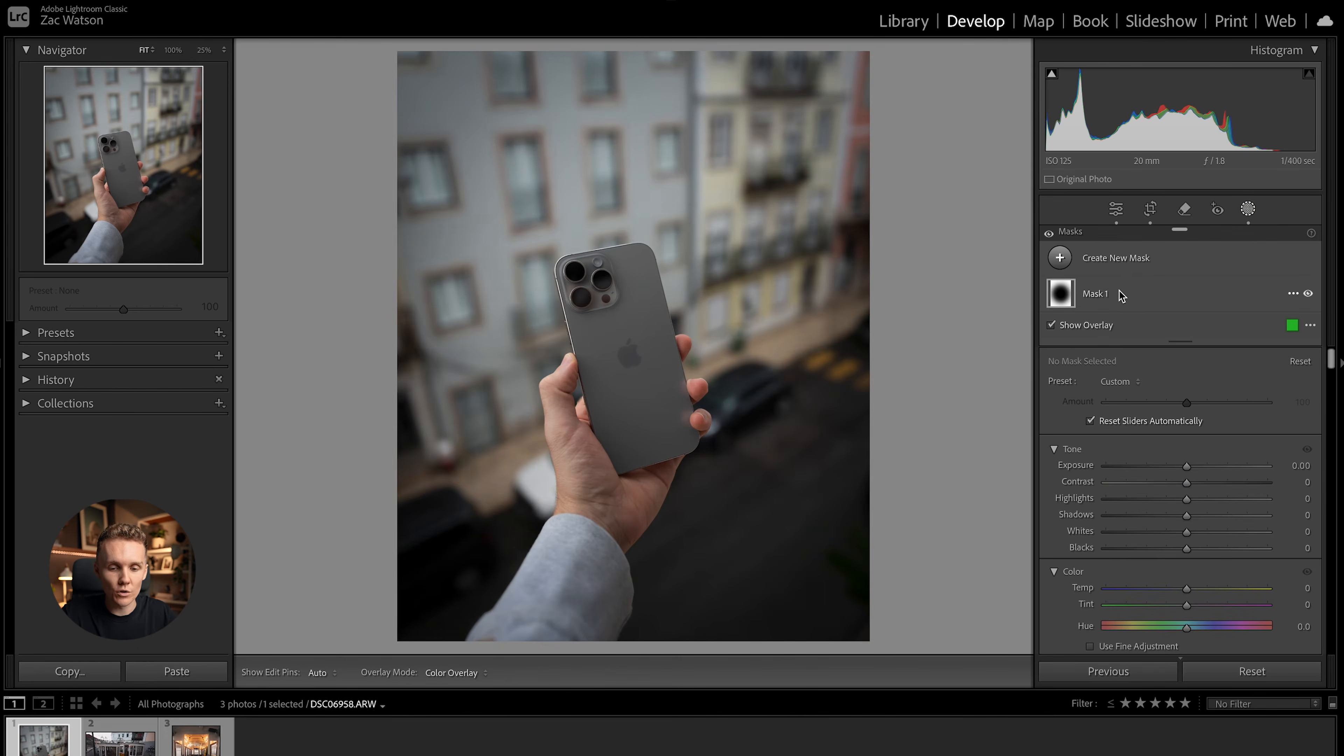
pyautogui.click(1307, 294)
pyautogui.click(1308, 293)
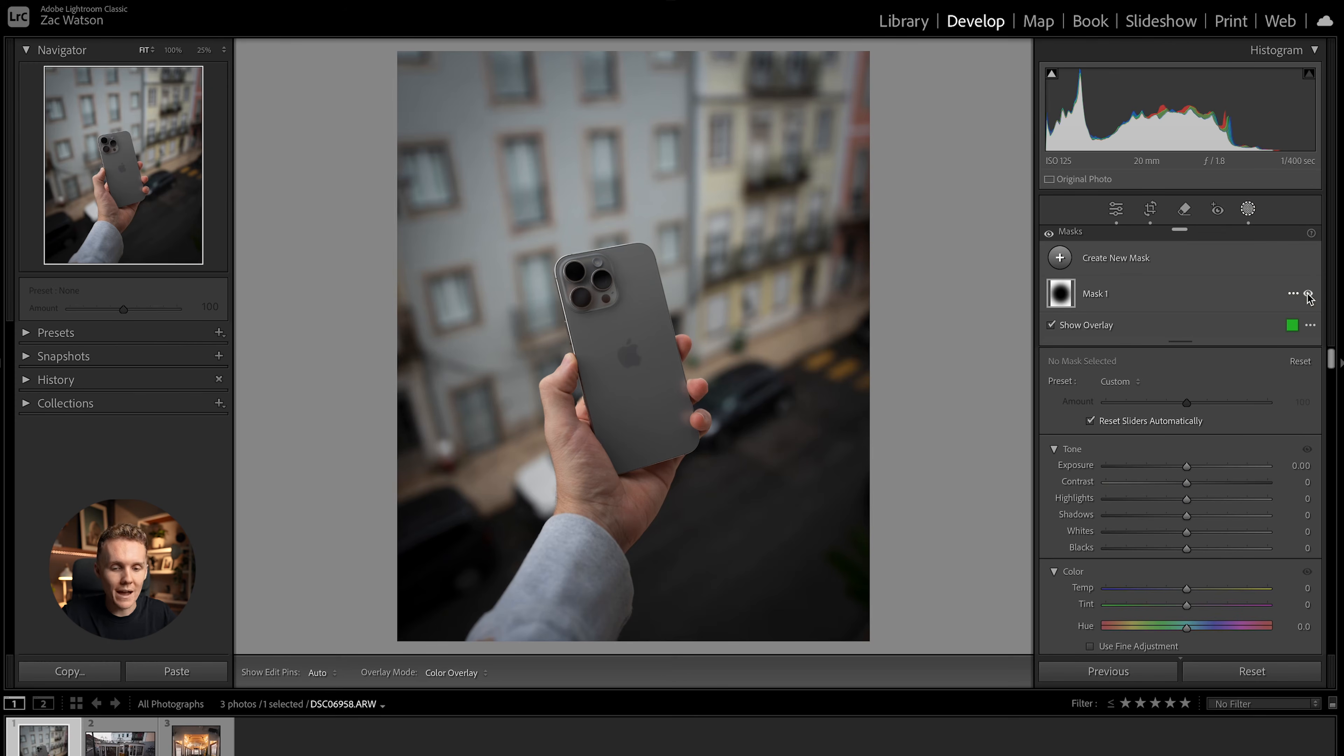
# Step: Add a brush mask and paint over the phone's back and around its camera, using a size 4 brush with Auto Mask enabled
pyautogui.click(1060, 258)
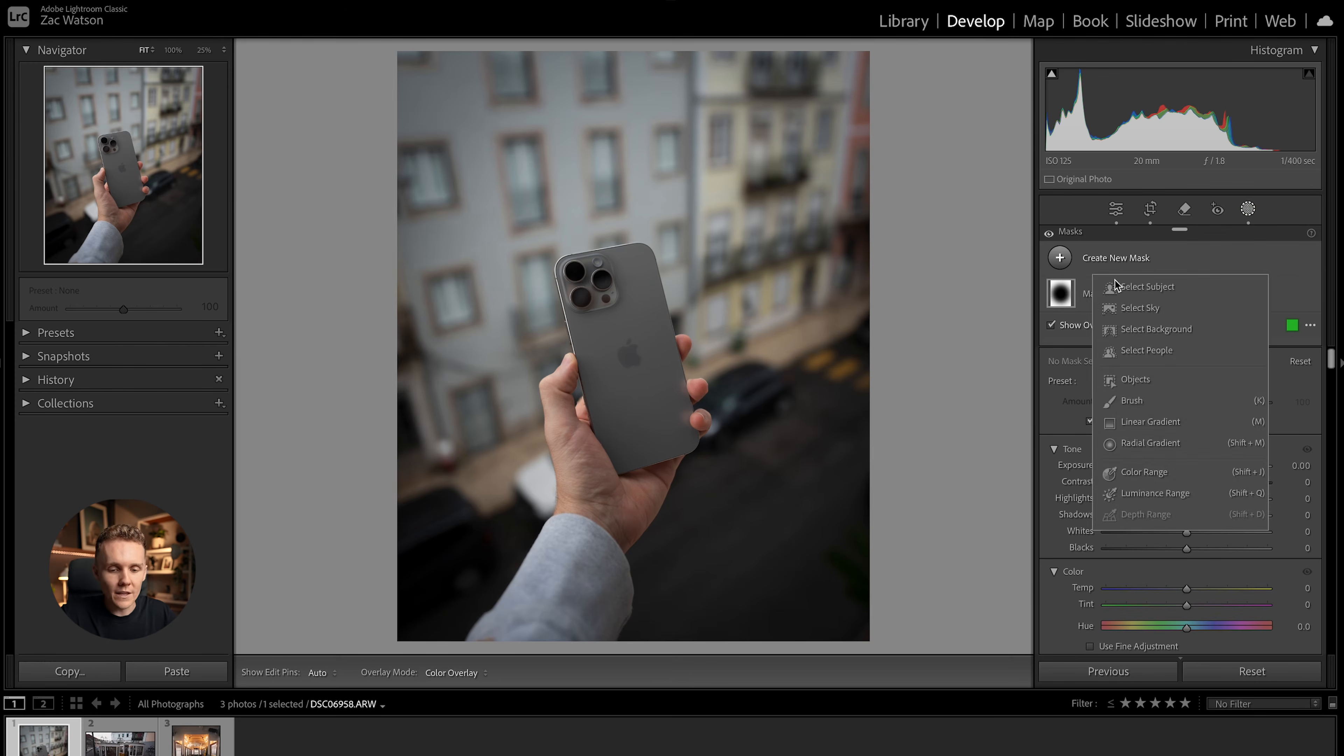
pyautogui.click(1144, 403)
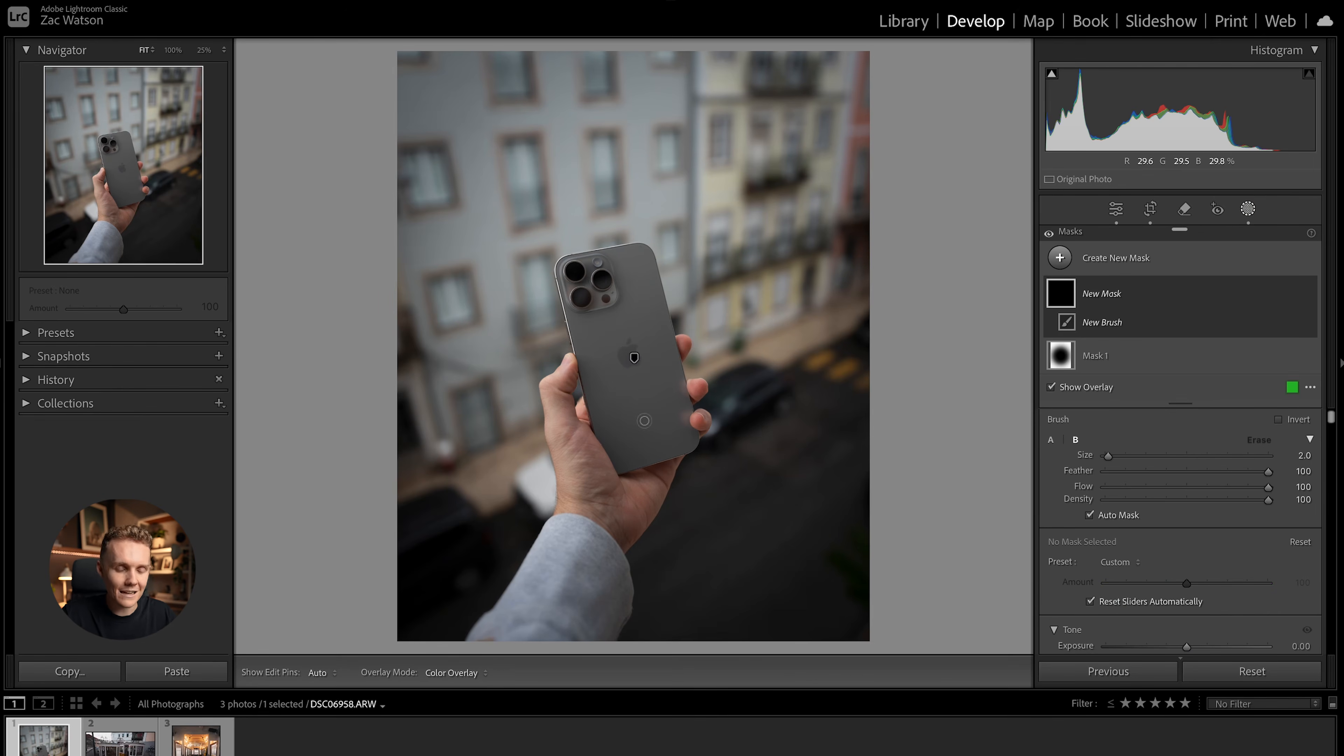
pyautogui.scroll(2, 603, 354)
pyautogui.moveTo(598, 343)
pyautogui.mouseDown()
pyautogui.moveTo(648, 396)
pyautogui.moveTo(613, 361)
pyautogui.moveTo(615, 339)
pyautogui.moveTo(650, 389)
pyautogui.moveTo(613, 326)
pyautogui.moveTo(641, 387)
pyautogui.moveTo(628, 336)
pyautogui.moveTo(651, 302)
pyautogui.moveTo(639, 370)
pyautogui.mouseUp()
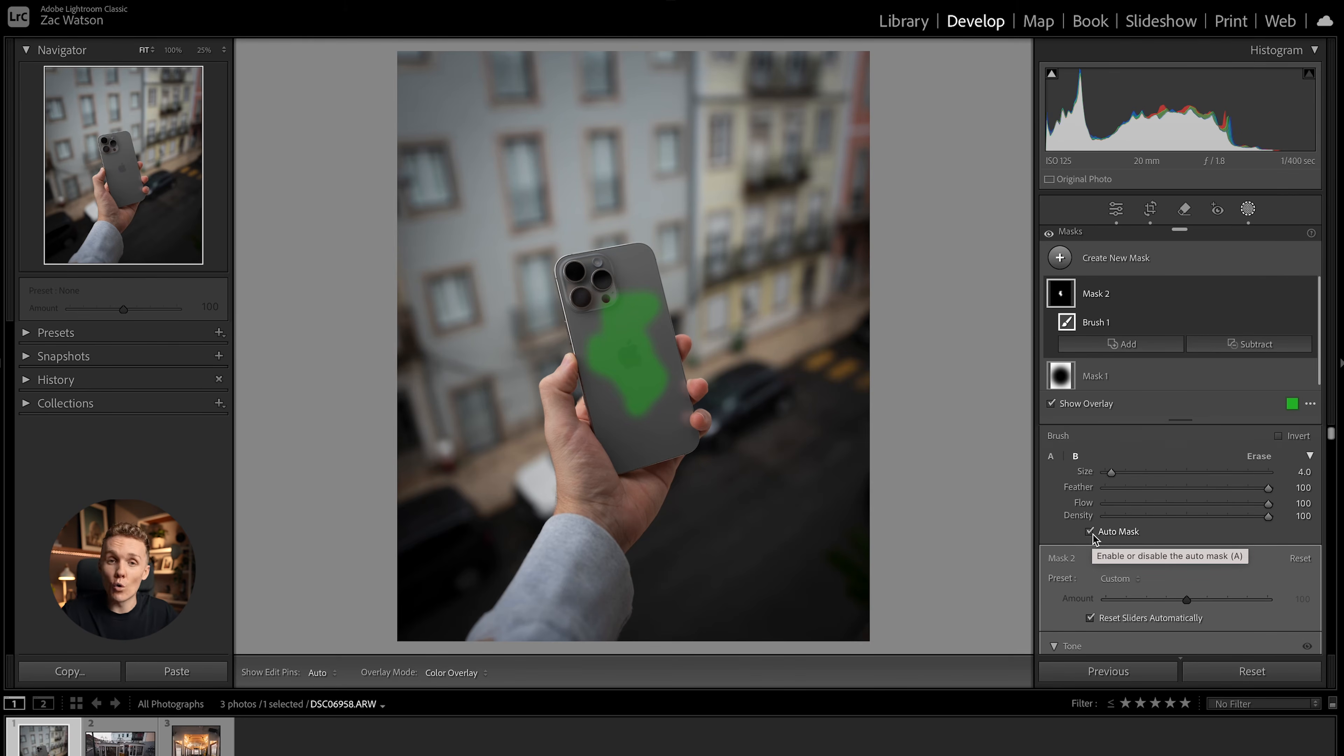
pyautogui.moveTo(654, 294)
pyautogui.mouseDown()
pyautogui.moveTo(644, 249)
pyautogui.moveTo(603, 255)
pyautogui.mouseUp()
pyautogui.click(121, 131)
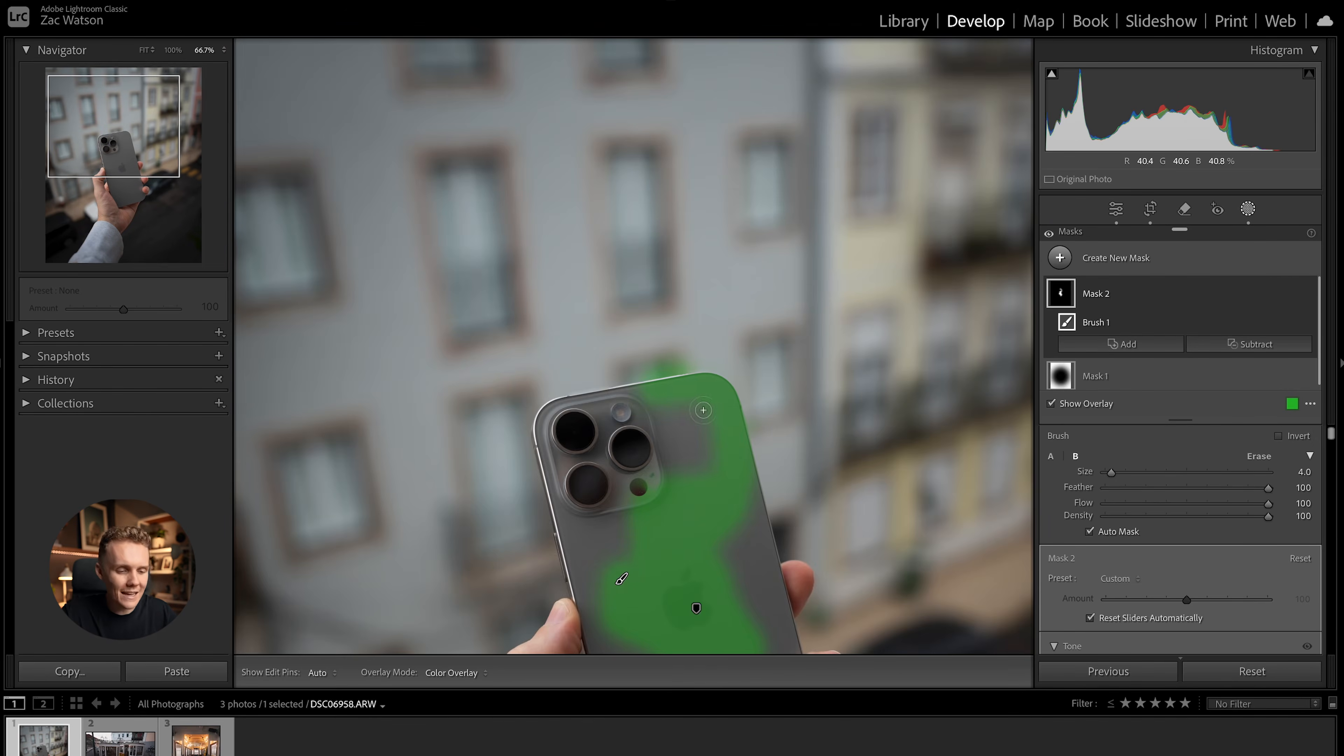
pyautogui.press('h')
pyautogui.moveTo(677, 395)
pyautogui.mouseDown()
pyautogui.moveTo(570, 404)
pyautogui.moveTo(539, 431)
pyautogui.moveTo(563, 406)
pyautogui.moveTo(557, 464)
pyautogui.moveTo(547, 446)
pyautogui.moveTo(555, 474)
pyautogui.moveTo(542, 438)
pyautogui.moveTo(566, 500)
pyautogui.moveTo(549, 460)
pyautogui.moveTo(624, 525)
pyautogui.mouseUp()
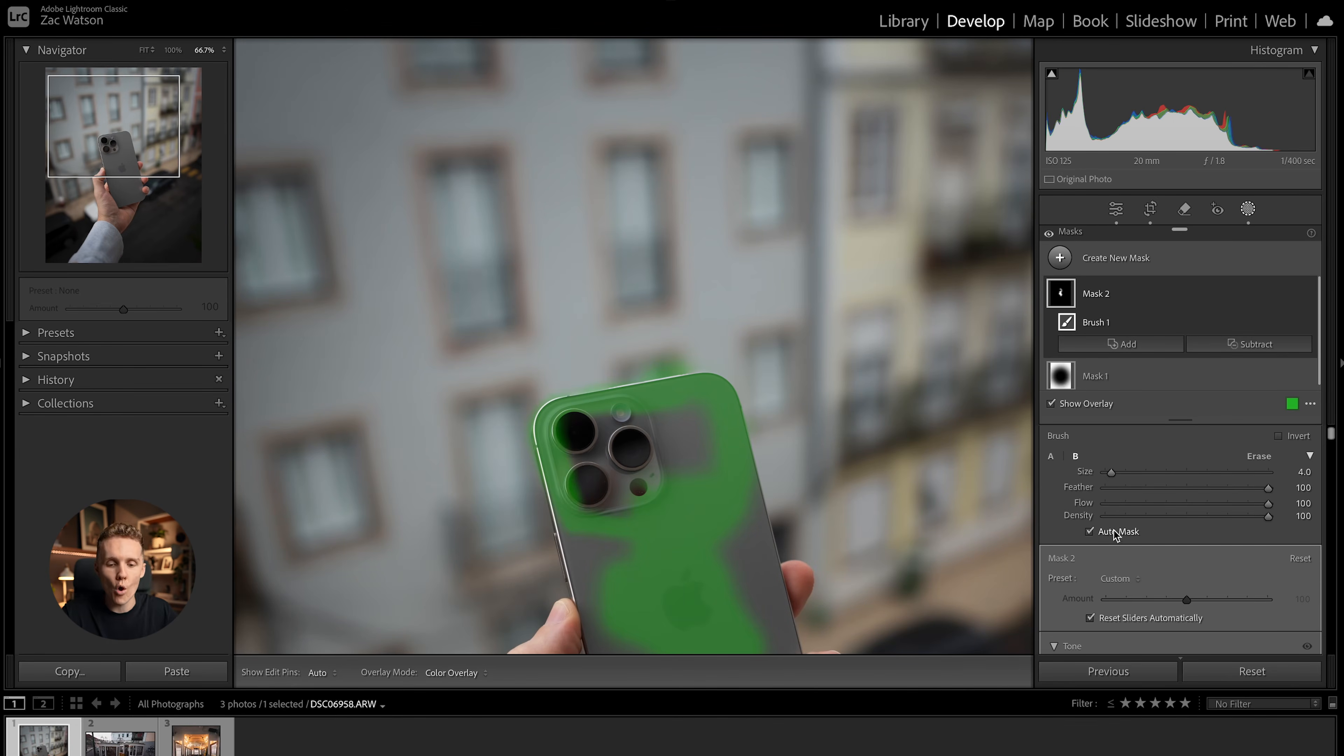
# Step: Paint a size 15 brush stroke with feather 0 across the building's windows above the phone, and set the feather to 78
pyautogui.moveTo(1269, 488); pyautogui.dragTo(1085, 486)
pyautogui.scroll(5, 768, 361)
pyautogui.moveTo(534, 229); pyautogui.dragTo(783, 231)
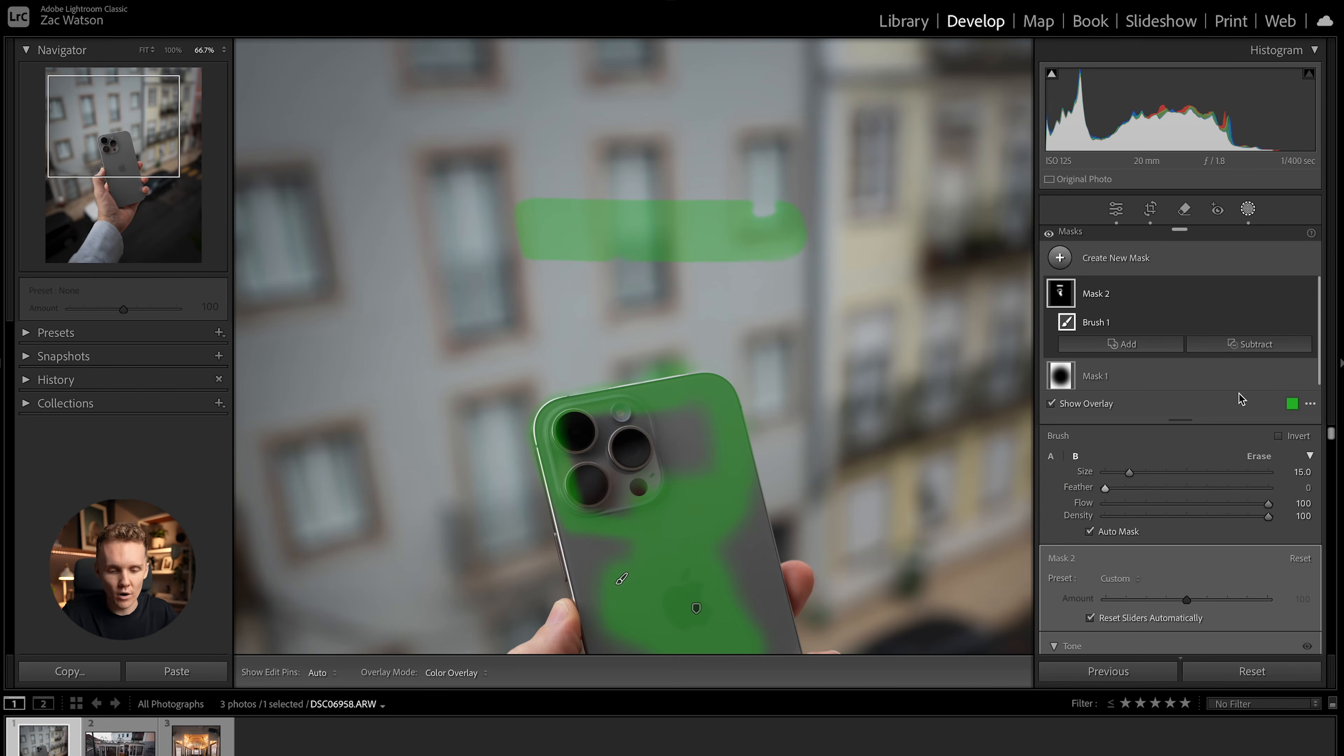
pyautogui.moveTo(1104, 488); pyautogui.dragTo(1232, 490)
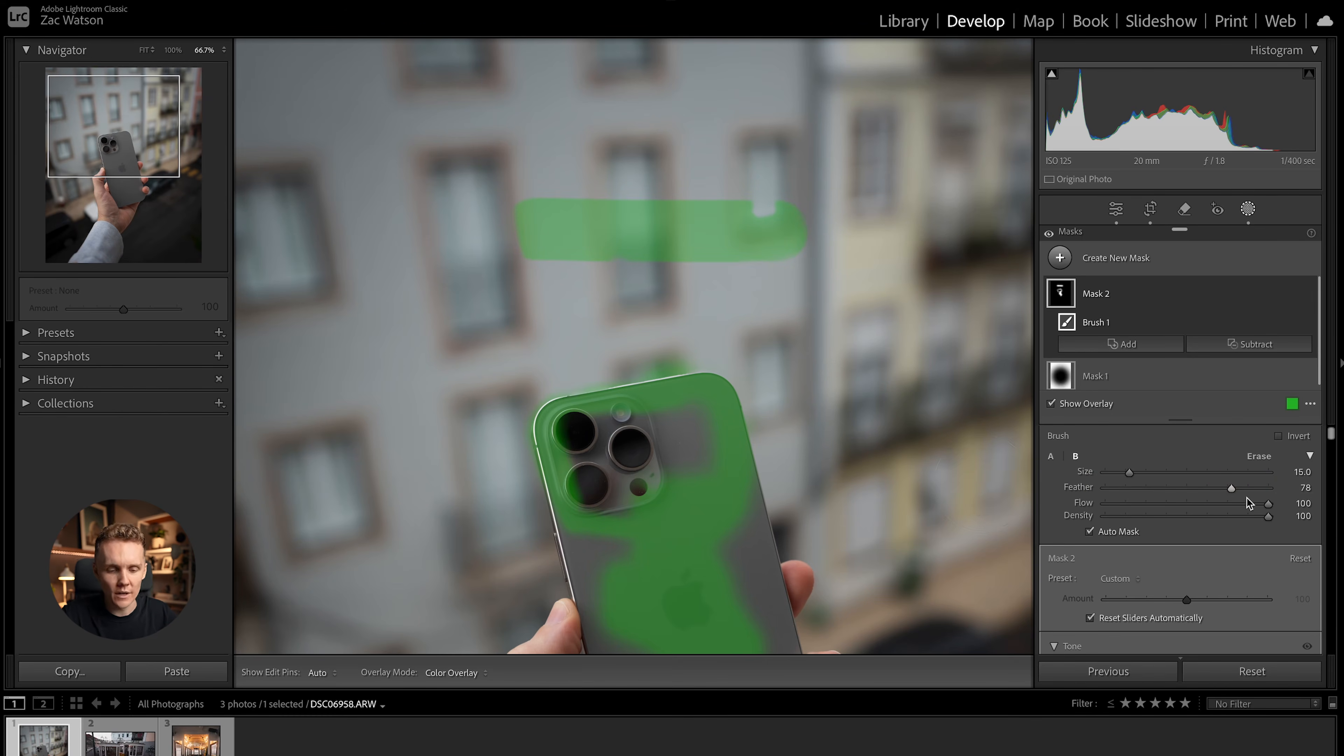
# Step: Switch the brush to Erase at size 7 and erase along the phone's upper edge and side
pyautogui.click(146, 146)
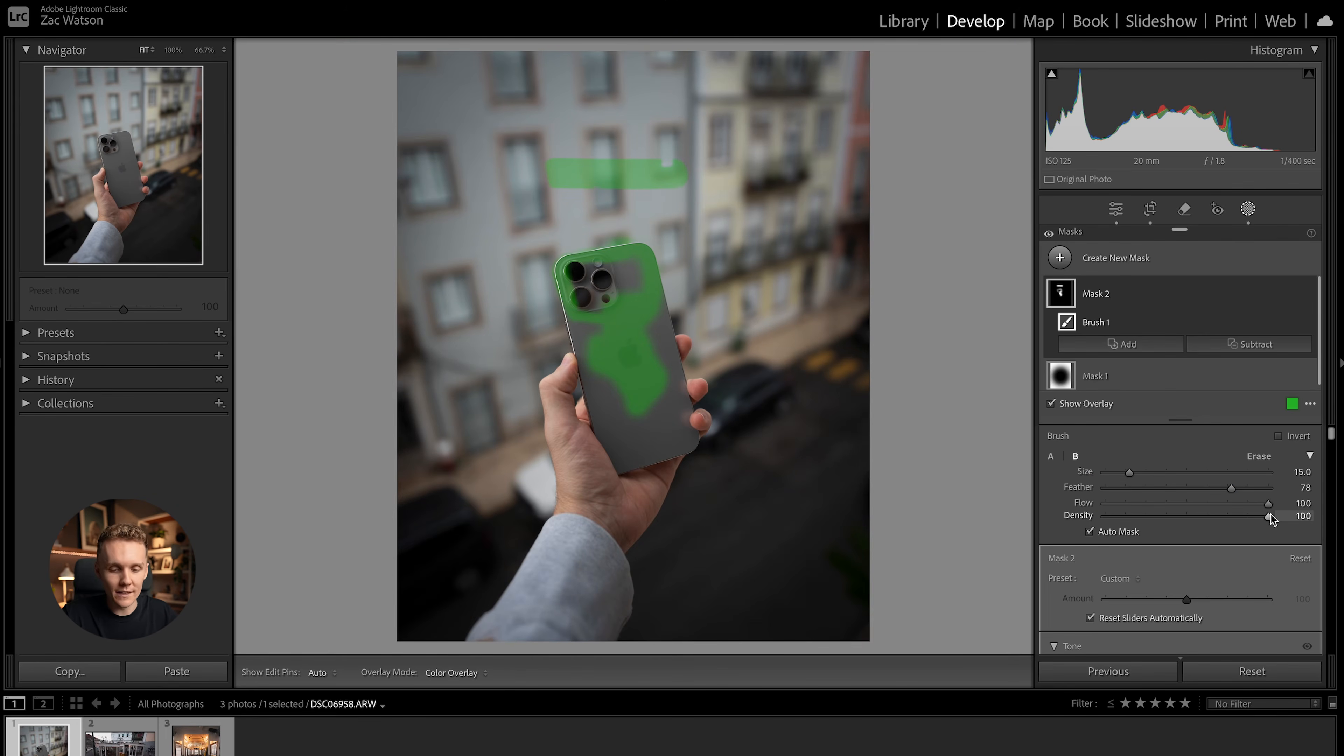
pyautogui.click(1268, 461)
pyautogui.click(108, 121)
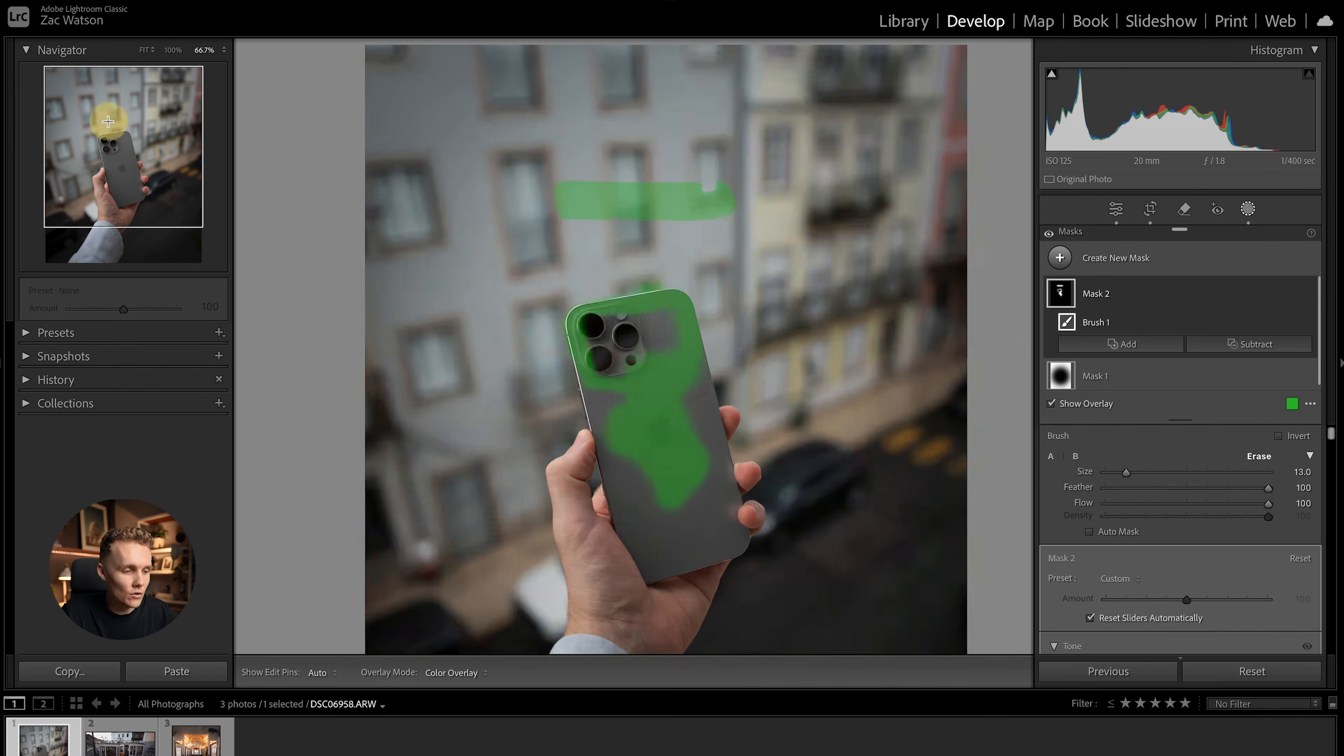
pyautogui.press('[')
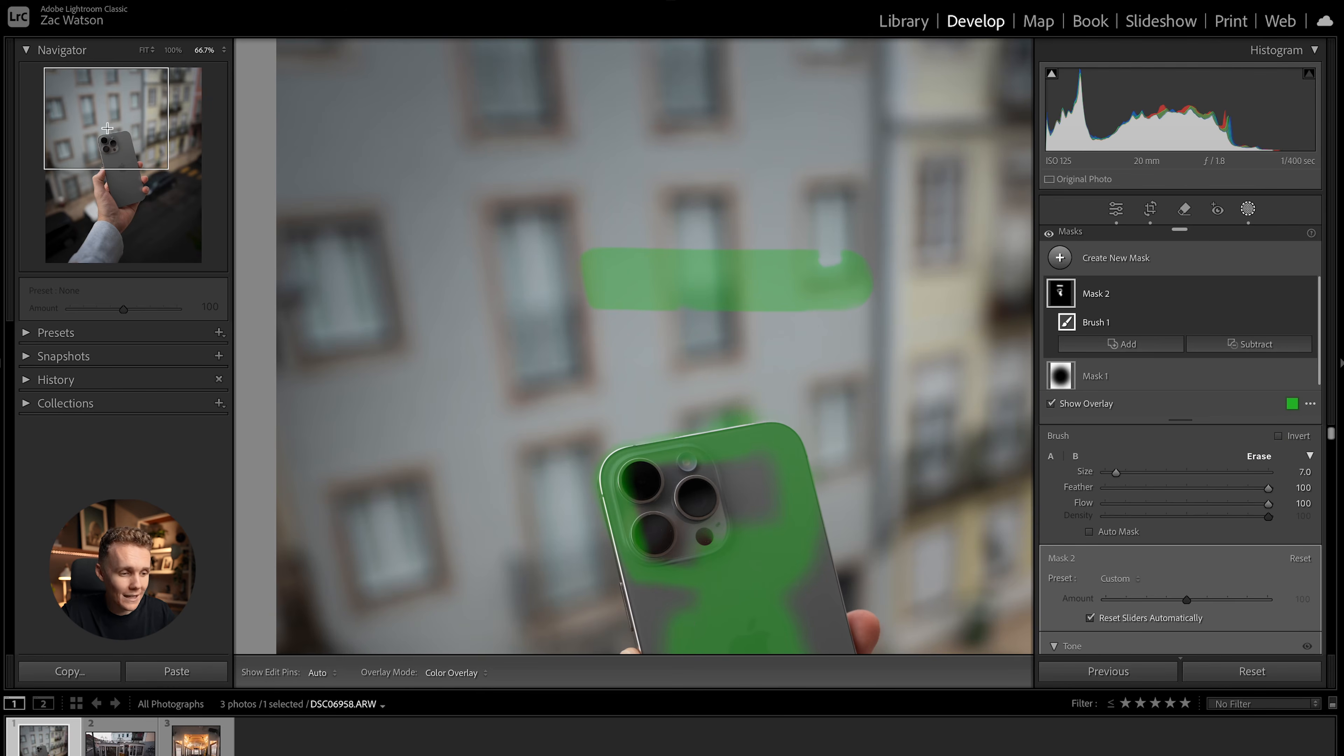
pyautogui.press('h')
pyautogui.moveTo(703, 404)
pyautogui.mouseDown()
pyautogui.moveTo(765, 412)
pyautogui.moveTo(611, 450)
pyautogui.moveTo(582, 510)
pyautogui.moveTo(583, 637)
pyautogui.mouseUp()
pyautogui.click(144, 50)
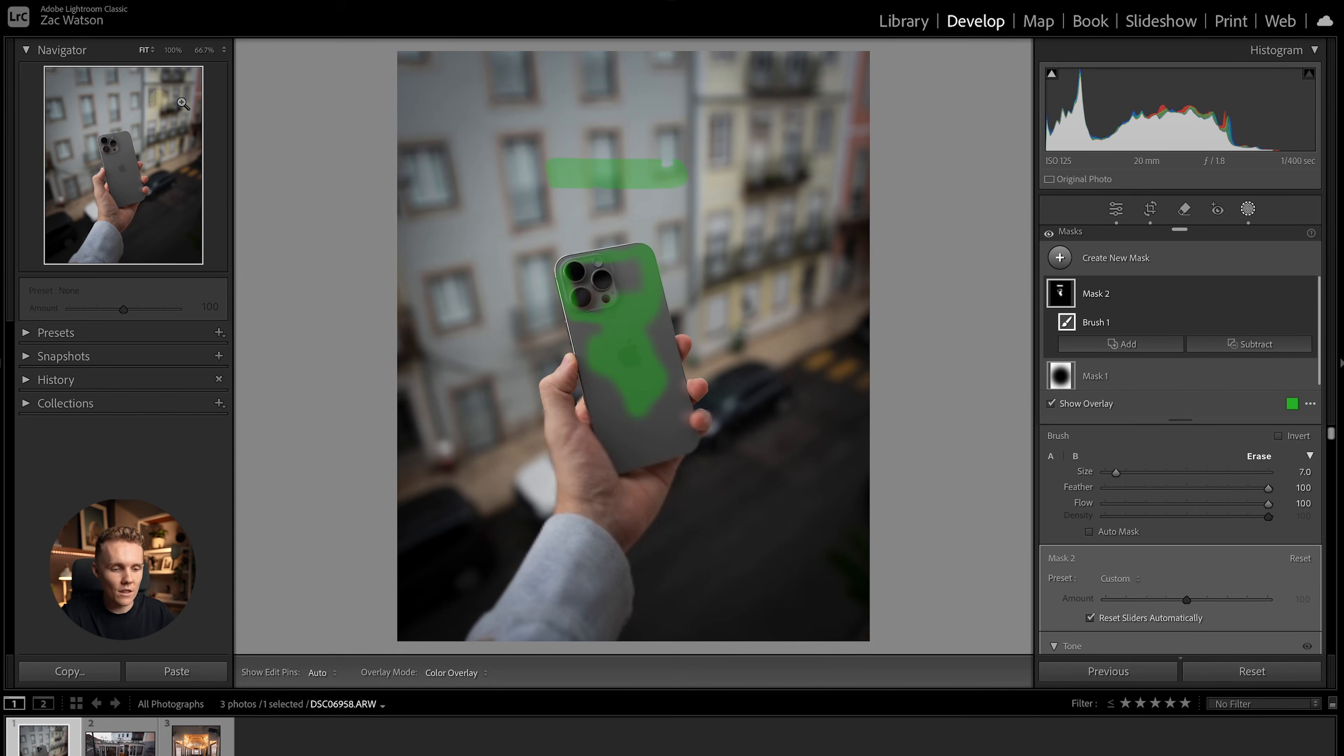
# Step: Review the adjustments available for the brush mask, from Tone and Color down to Effects
pyautogui.click(1178, 301)
pyautogui.scroll(-10, 1193, 611)
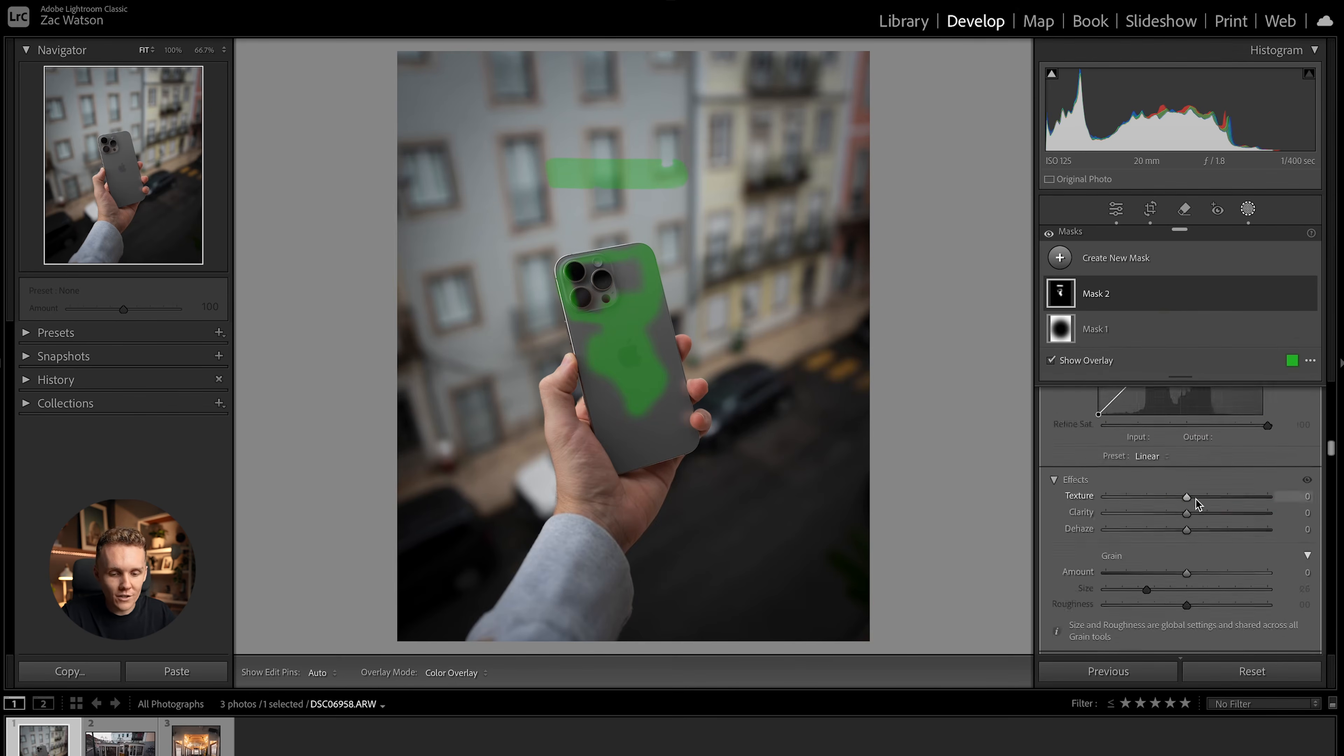
pyautogui.scroll(-5, 1195, 498)
pyautogui.scroll(15, 1198, 504)
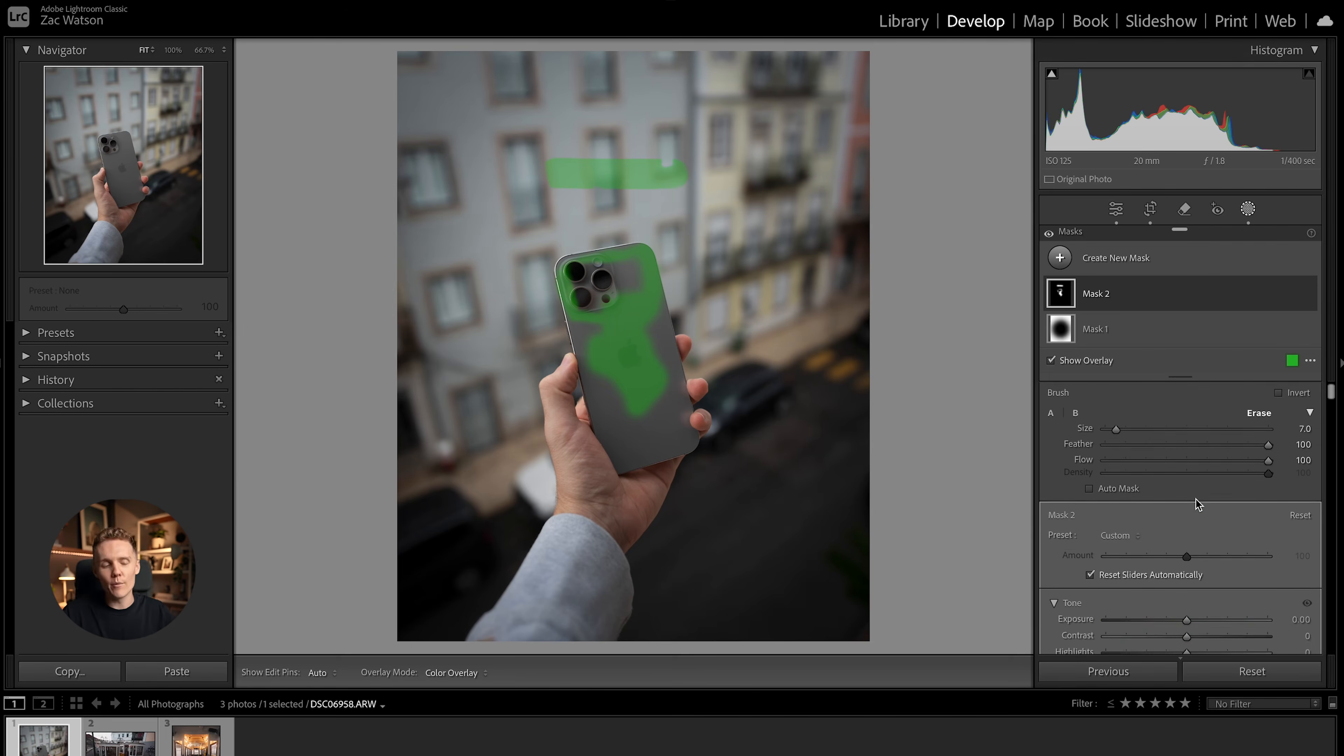
pyautogui.scroll(-4, 1202, 588)
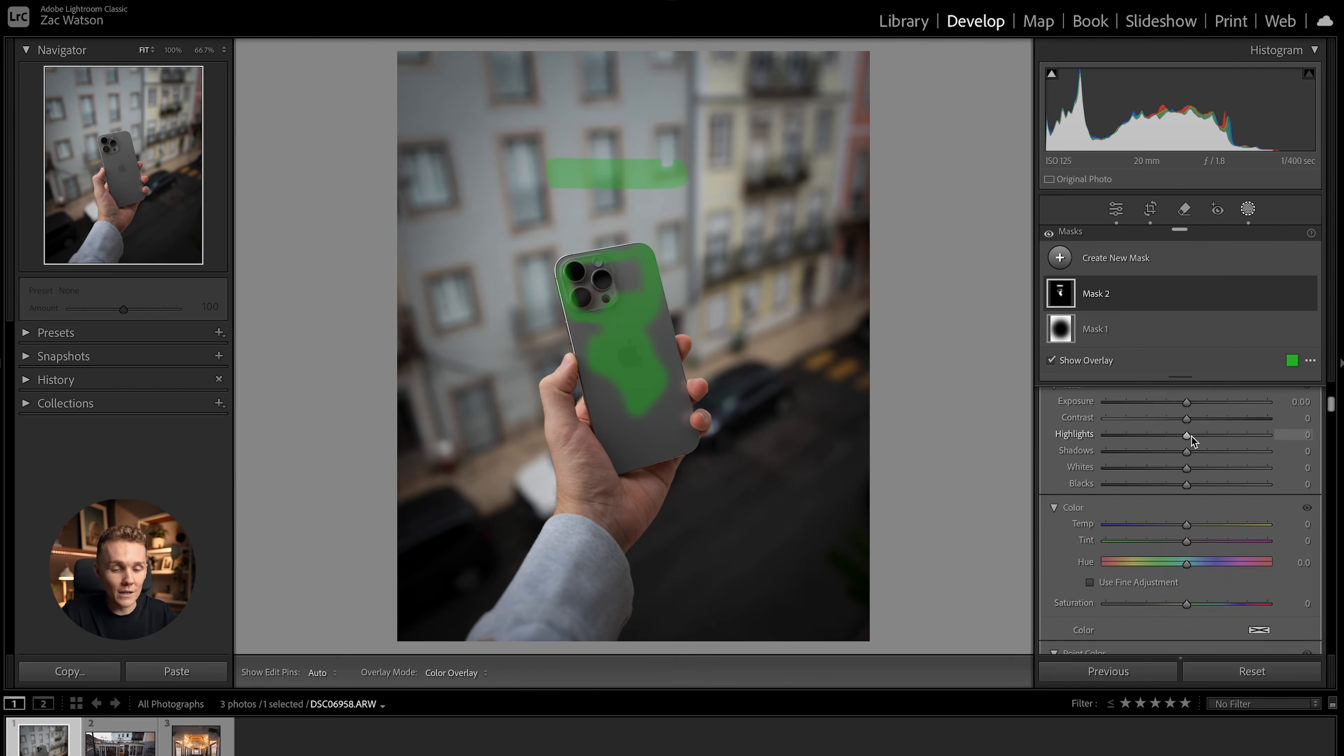
pyautogui.scroll(4, 1188, 411)
# Step: Delete the brush mask and the radial gradient mask from the phone photo
pyautogui.click(1142, 303)
pyautogui.press('Delete')
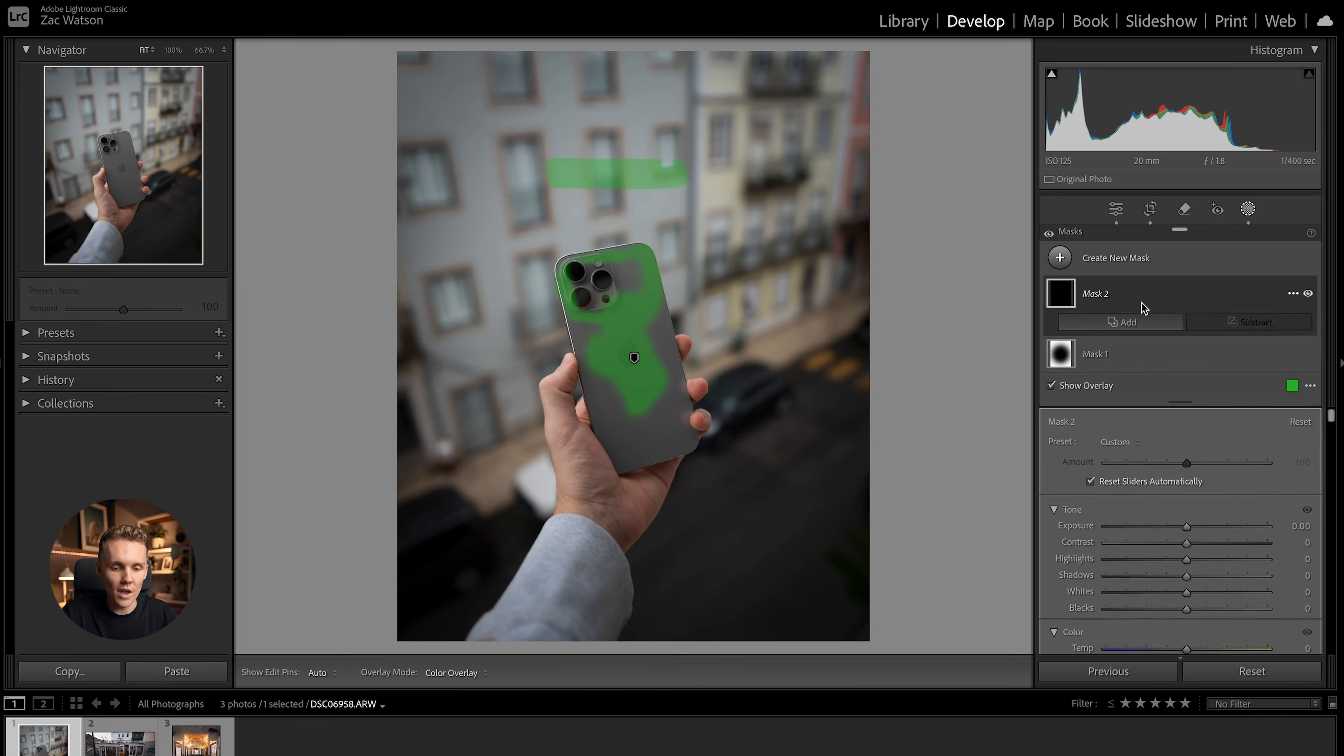
pyautogui.click(1142, 303)
pyautogui.press('Delete')
pyautogui.press('Delete')
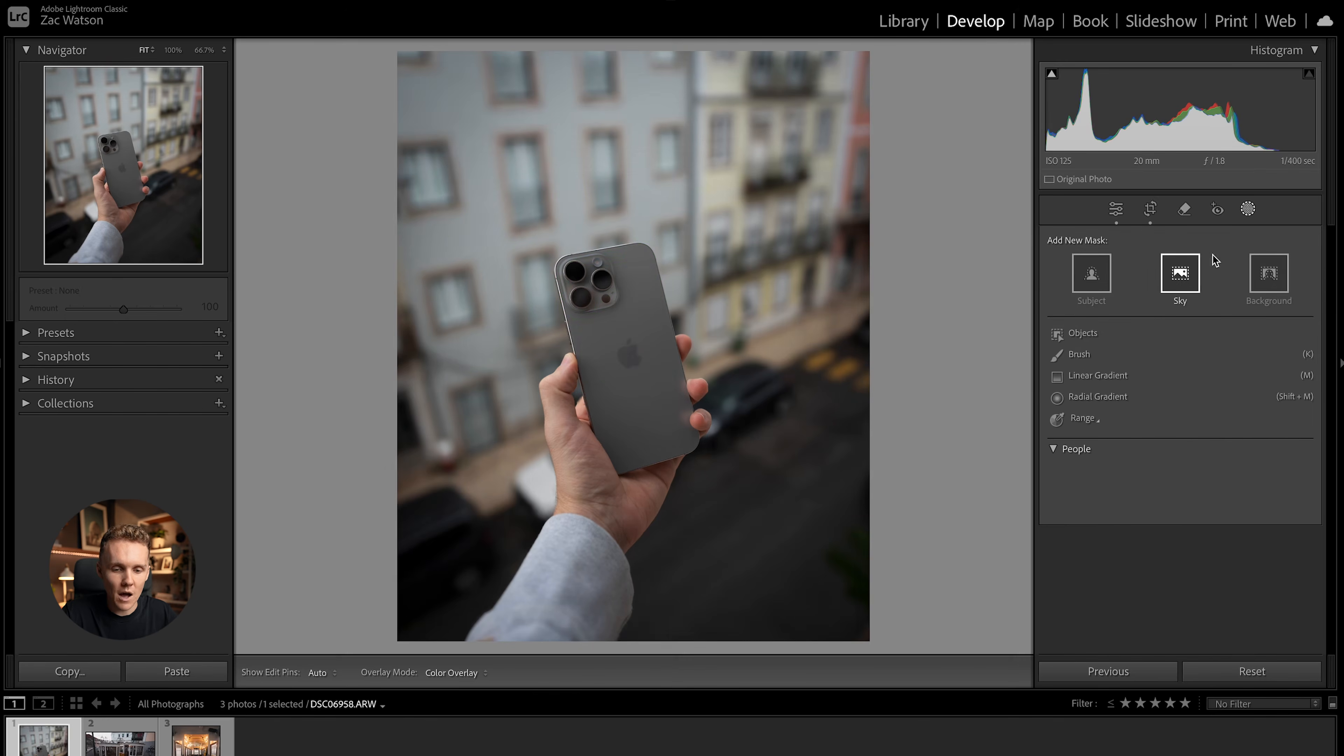
# Step: Add a linear gradient mask angled in from the photo's left side to the phone's camera, with an exposure of −0.32
pyautogui.click(1118, 377)
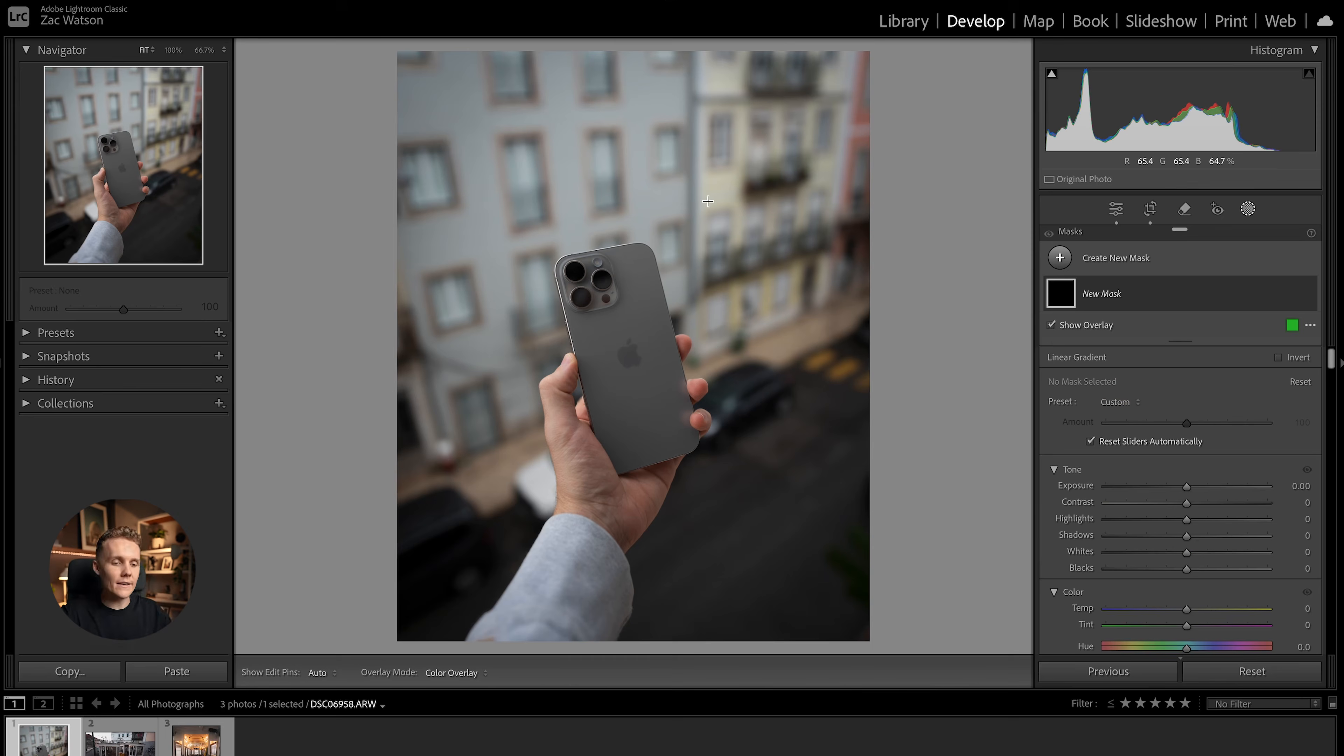
pyautogui.moveTo(618, 69); pyautogui.dragTo(619, 292)
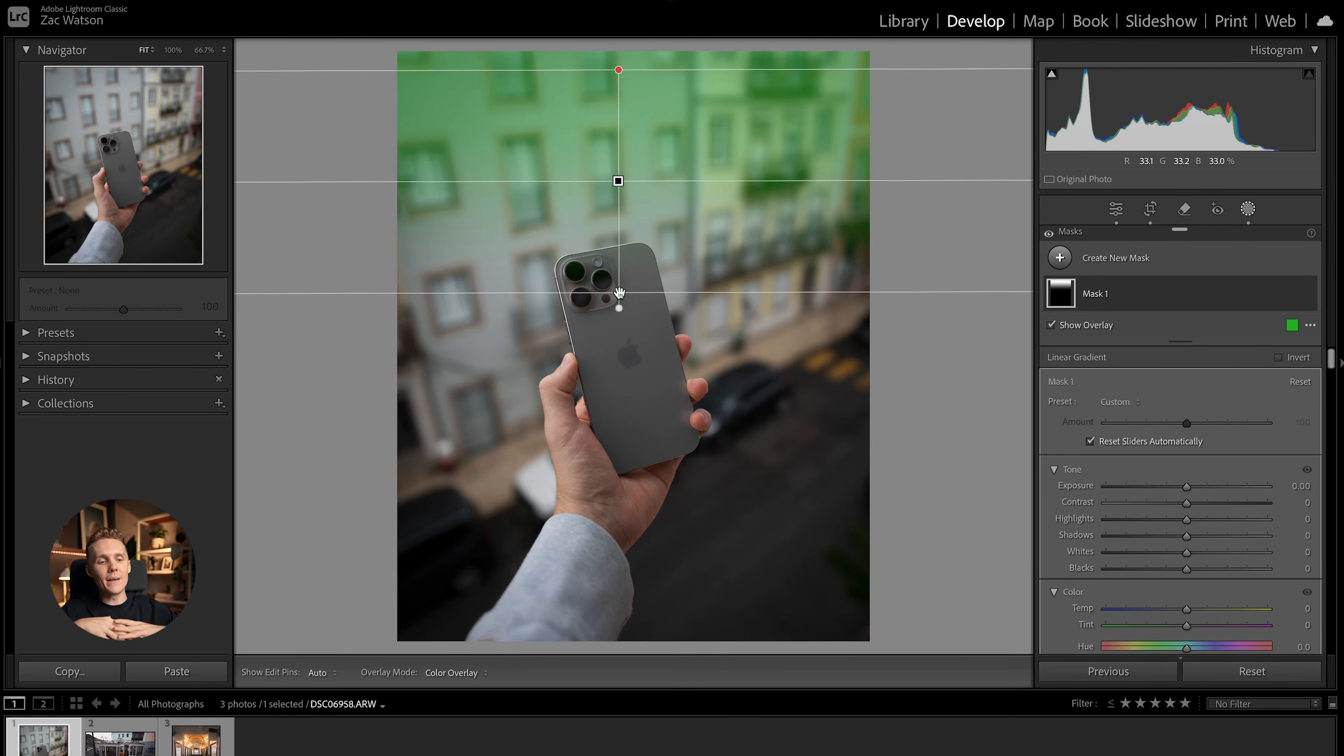
pyautogui.moveTo(618, 309); pyautogui.dragTo(678, 215)
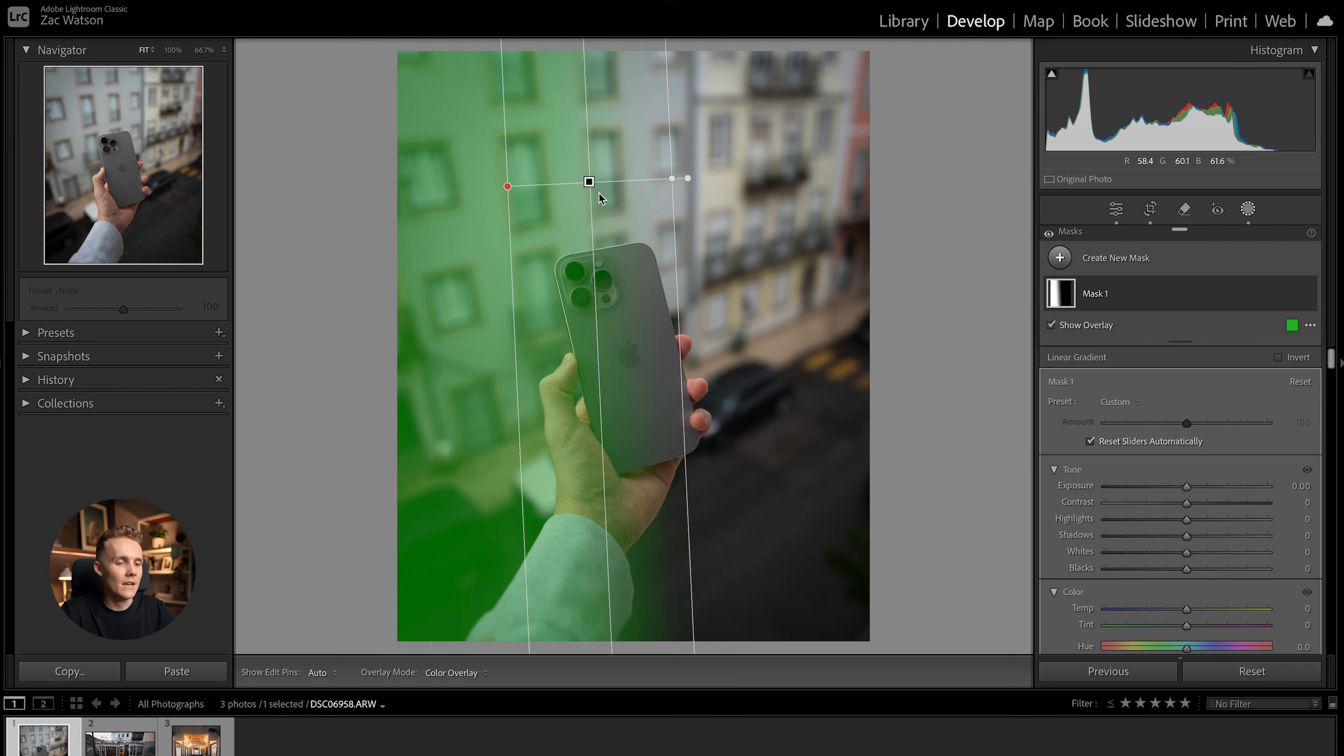
pyautogui.moveTo(585, 180); pyautogui.dragTo(422, 232)
pyautogui.click(533, 230)
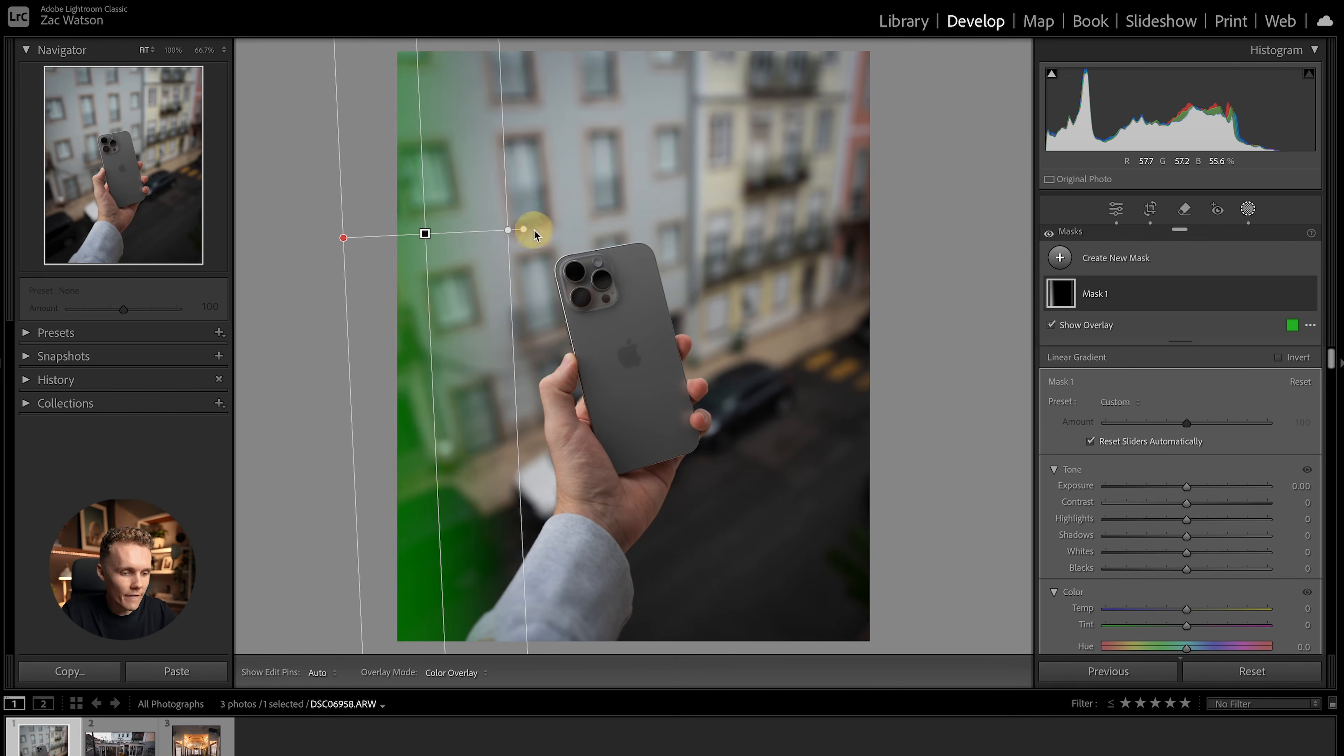
pyautogui.moveTo(528, 230); pyautogui.dragTo(587, 274)
pyautogui.moveTo(1187, 486); pyautogui.dragTo(1182, 486)
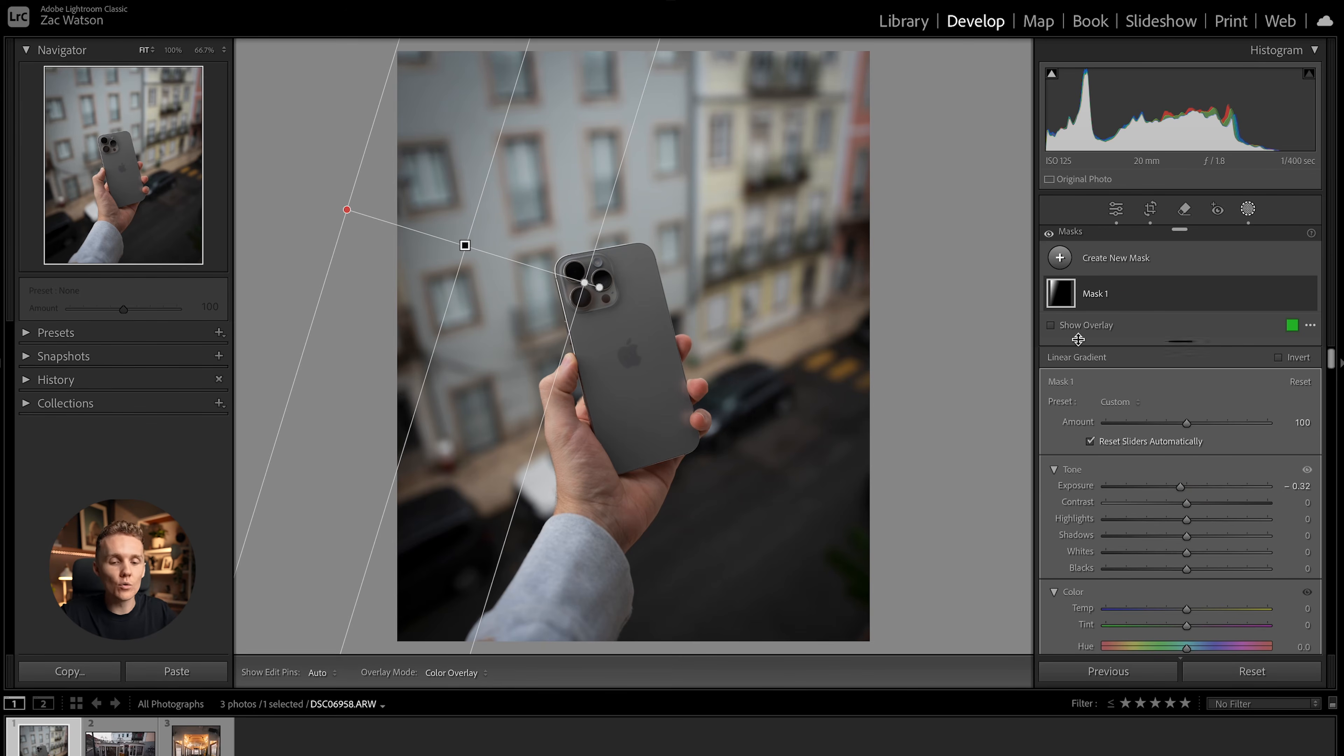
# Step: Replace the linear gradient mask with a new one fading from the photo's right edge towards the phone
pyautogui.click(1117, 301)
pyautogui.click(1060, 257)
pyautogui.click(1164, 424)
pyautogui.moveTo(902, 130); pyautogui.dragTo(646, 181)
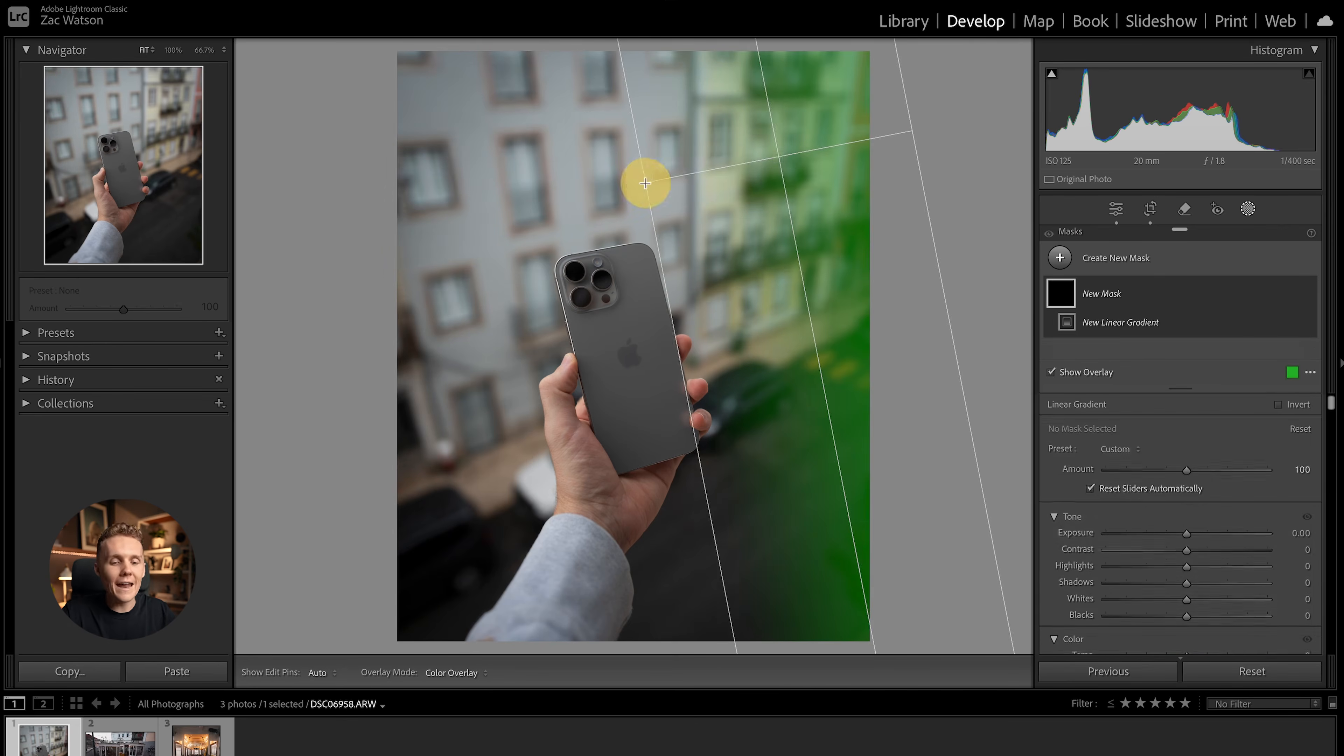
# Step: Intersect the linear gradient mask with a brush, turn off the brush's inversion and paint across the top of the gradient
pyautogui.click(1292, 293)
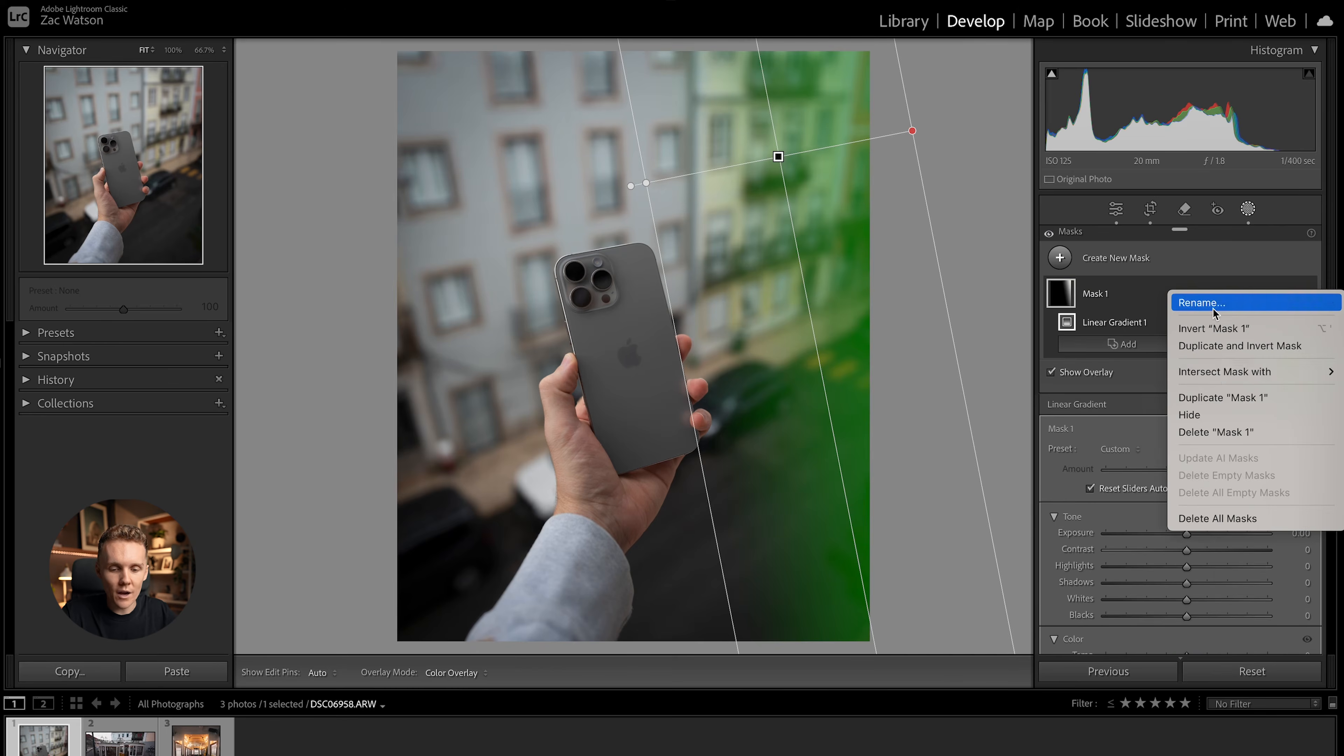
pyautogui.moveTo(1222, 371)
pyautogui.click(1085, 466)
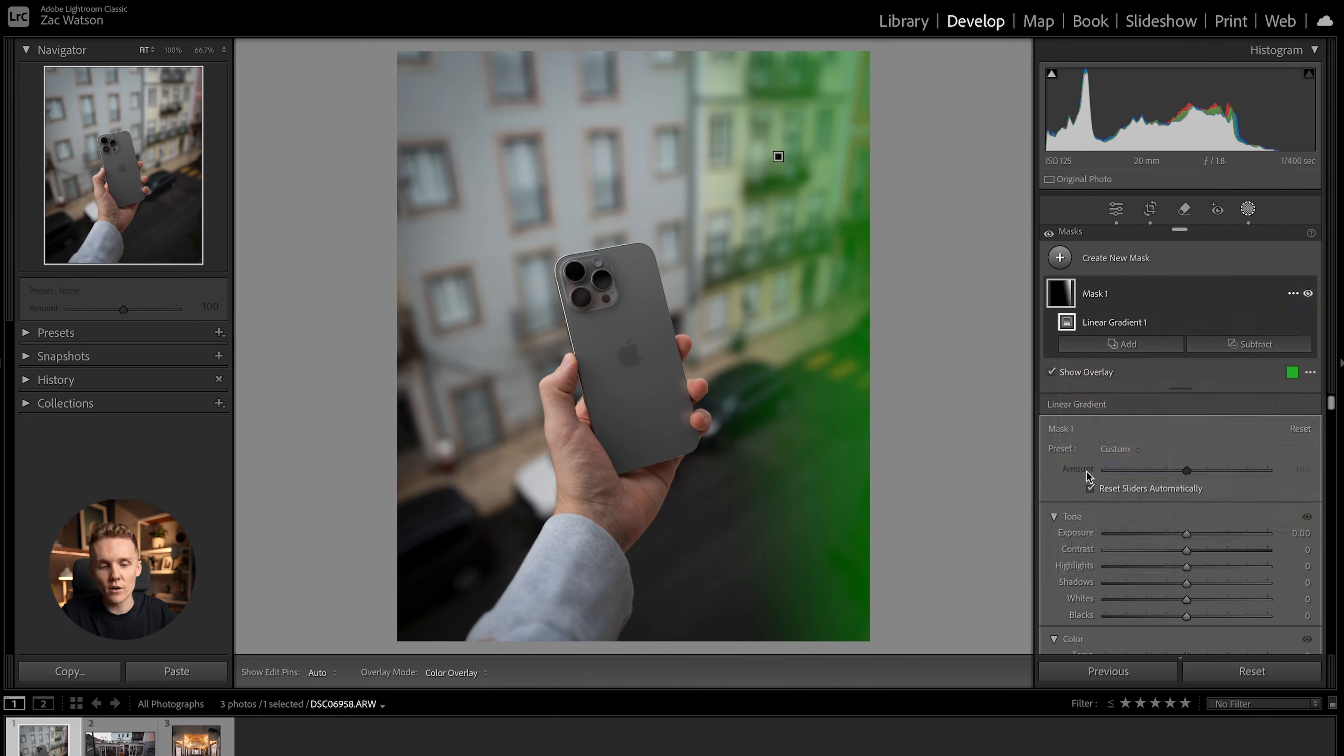
pyautogui.scroll(5, 731, 176)
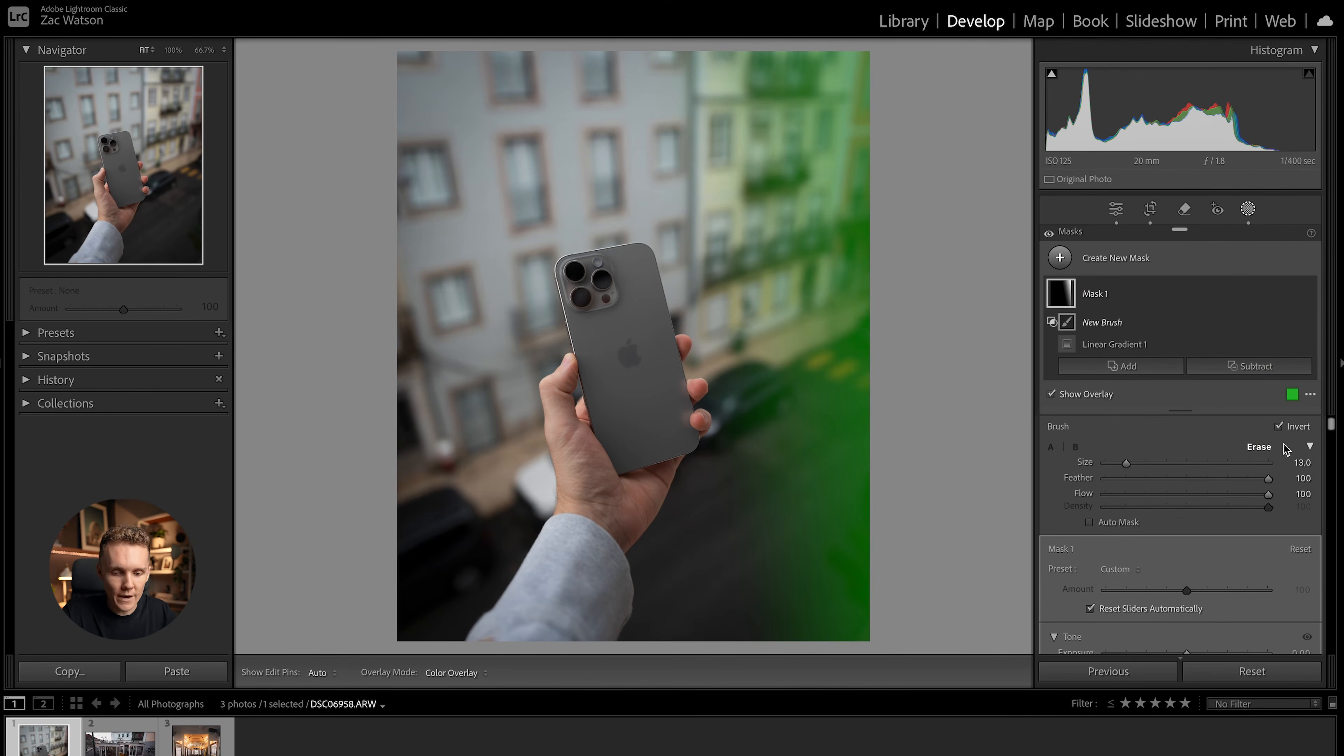
pyautogui.click(1280, 427)
pyautogui.moveTo(719, 93)
pyautogui.mouseDown()
pyautogui.moveTo(734, 68)
pyautogui.moveTo(1140, 7)
pyautogui.mouseUp()
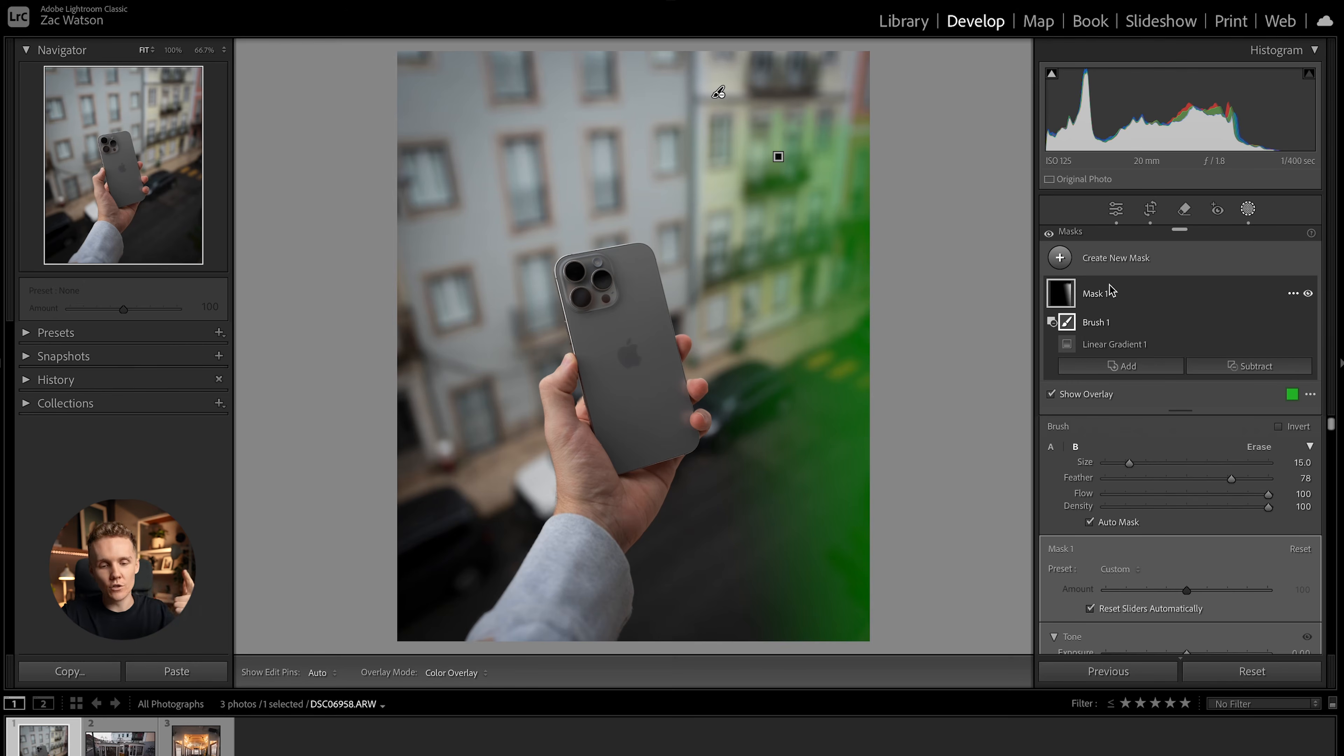
# Step: Intersect the mask with a luminance range, try a lower limit of 24/49 and restore the full range of 0/0 to 100/100
pyautogui.click(1292, 294)
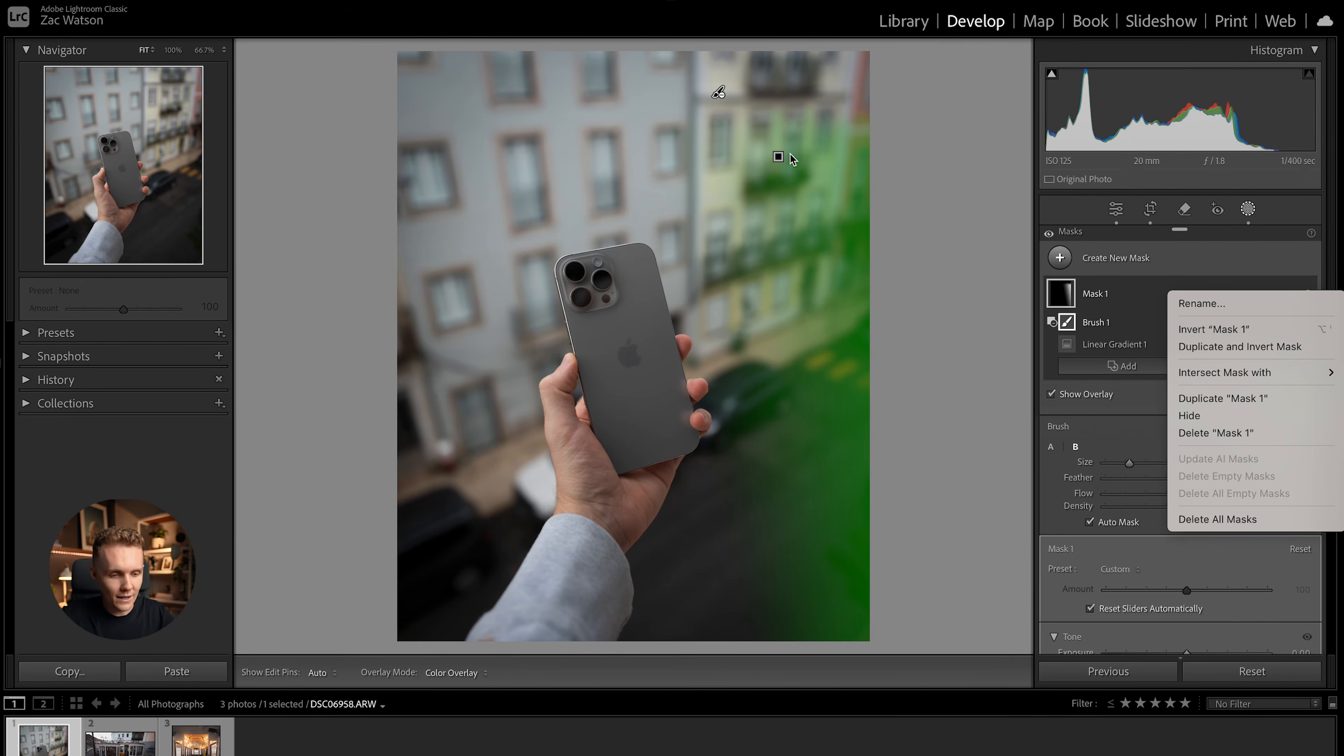
pyautogui.moveTo(1263, 369)
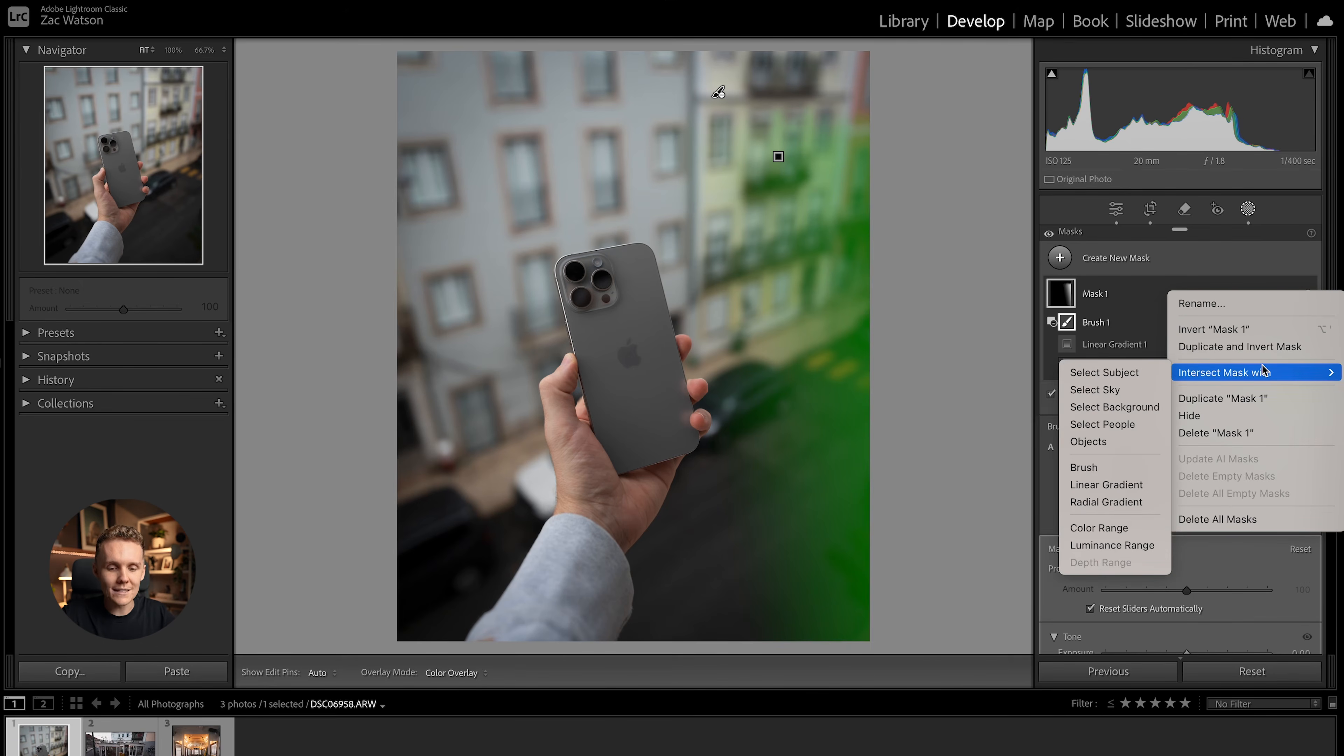
pyautogui.click(1116, 549)
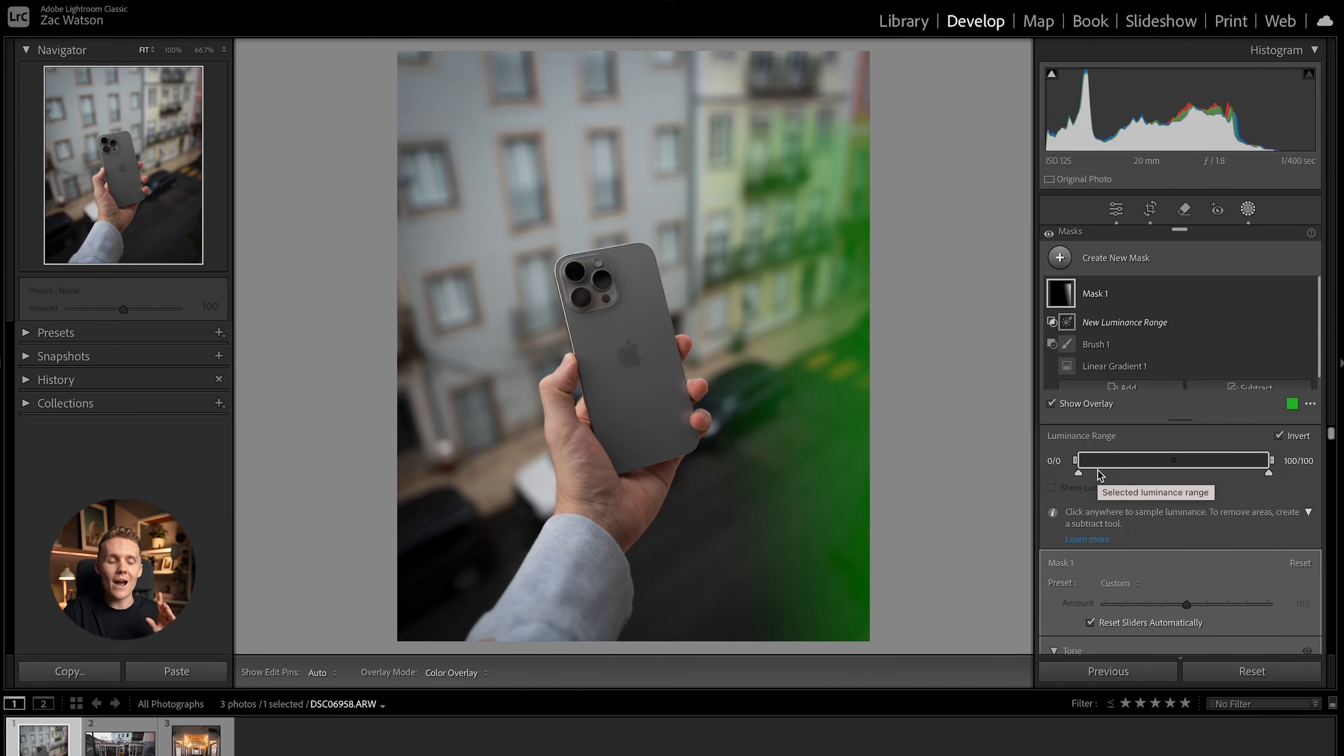
pyautogui.click(1076, 462)
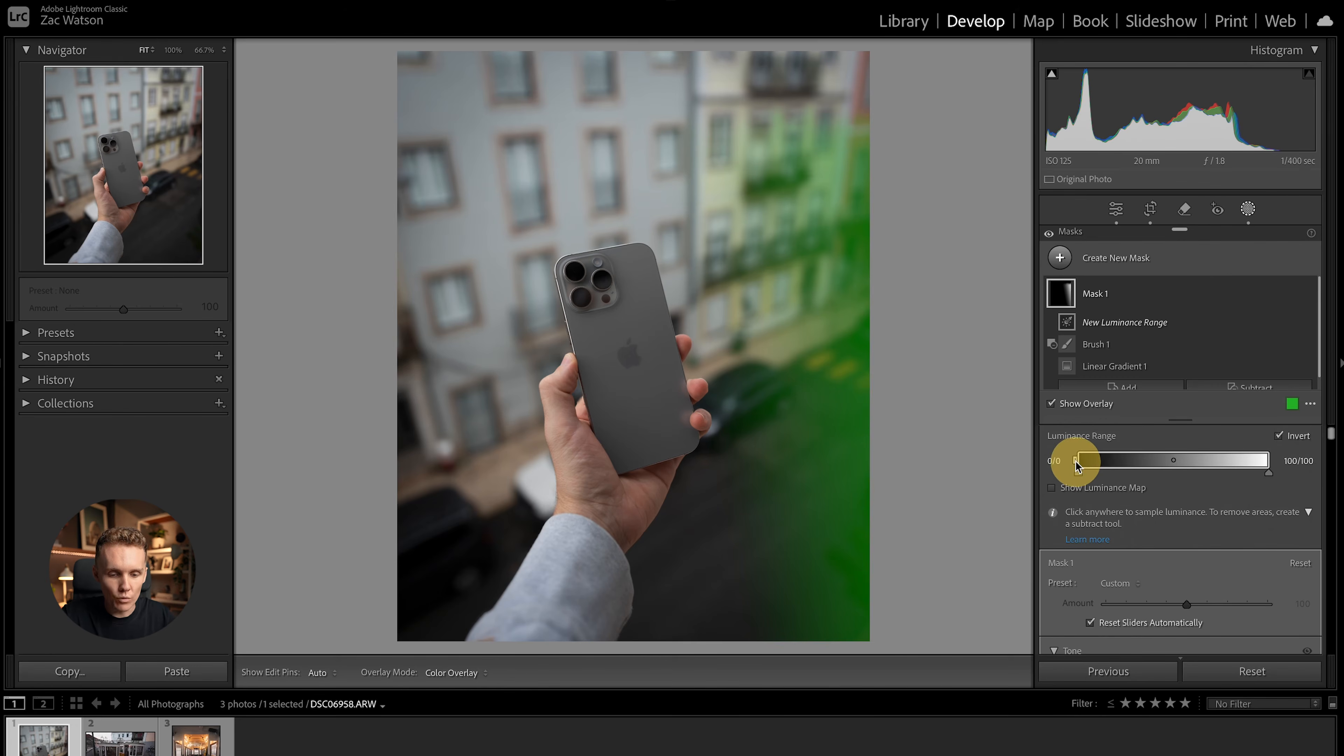
pyautogui.moveTo(1076, 464); pyautogui.dragTo(1170, 464)
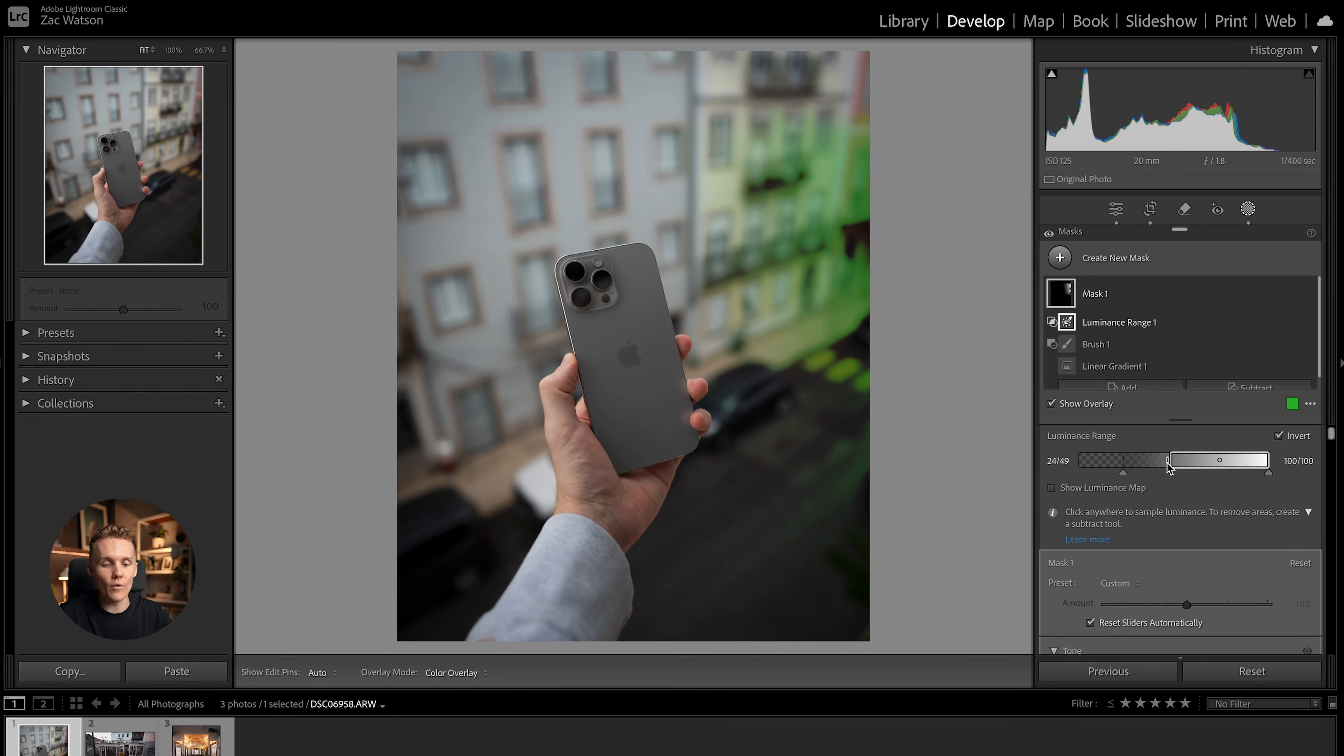
pyautogui.moveTo(1168, 464); pyautogui.dragTo(1335, 484)
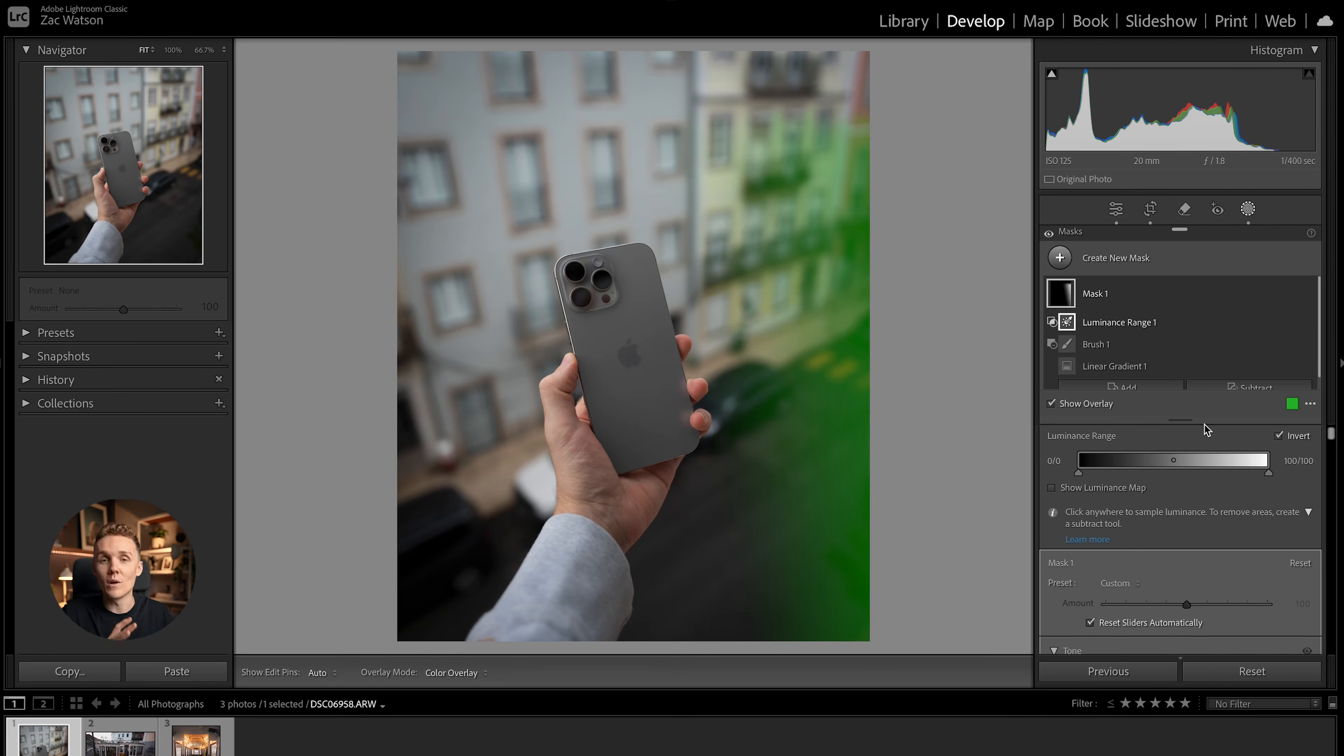
pyautogui.click(1181, 303)
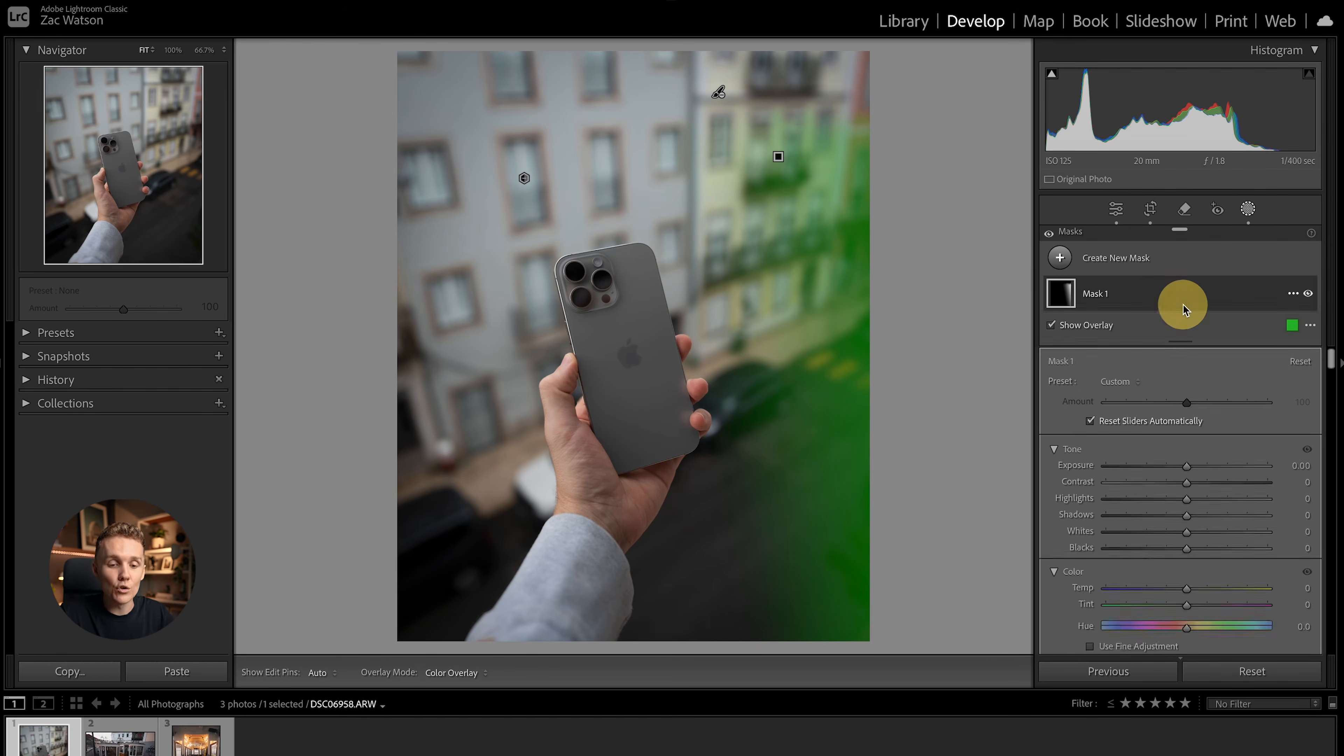
# Step: Expand Mask 1 and delete its Luminance Range component
pyautogui.click(1184, 310)
pyautogui.click(1149, 310)
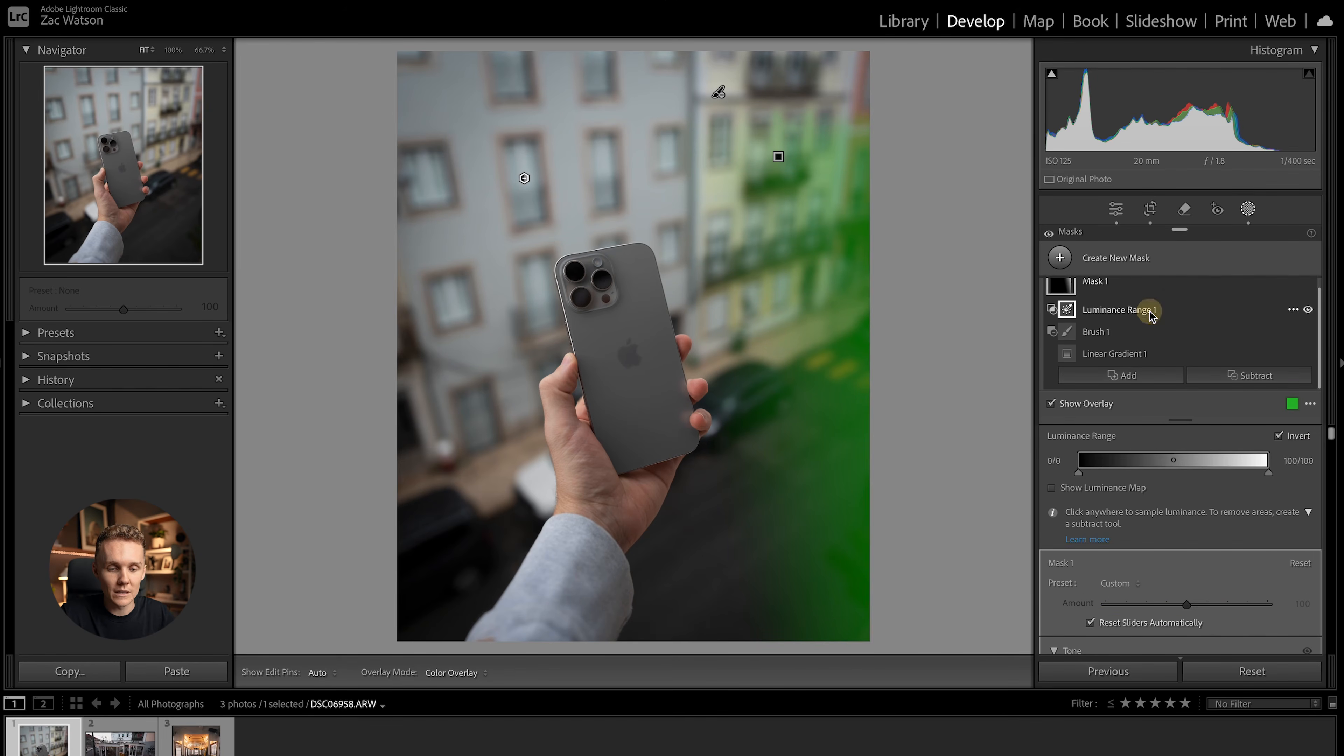
pyautogui.press('Delete')
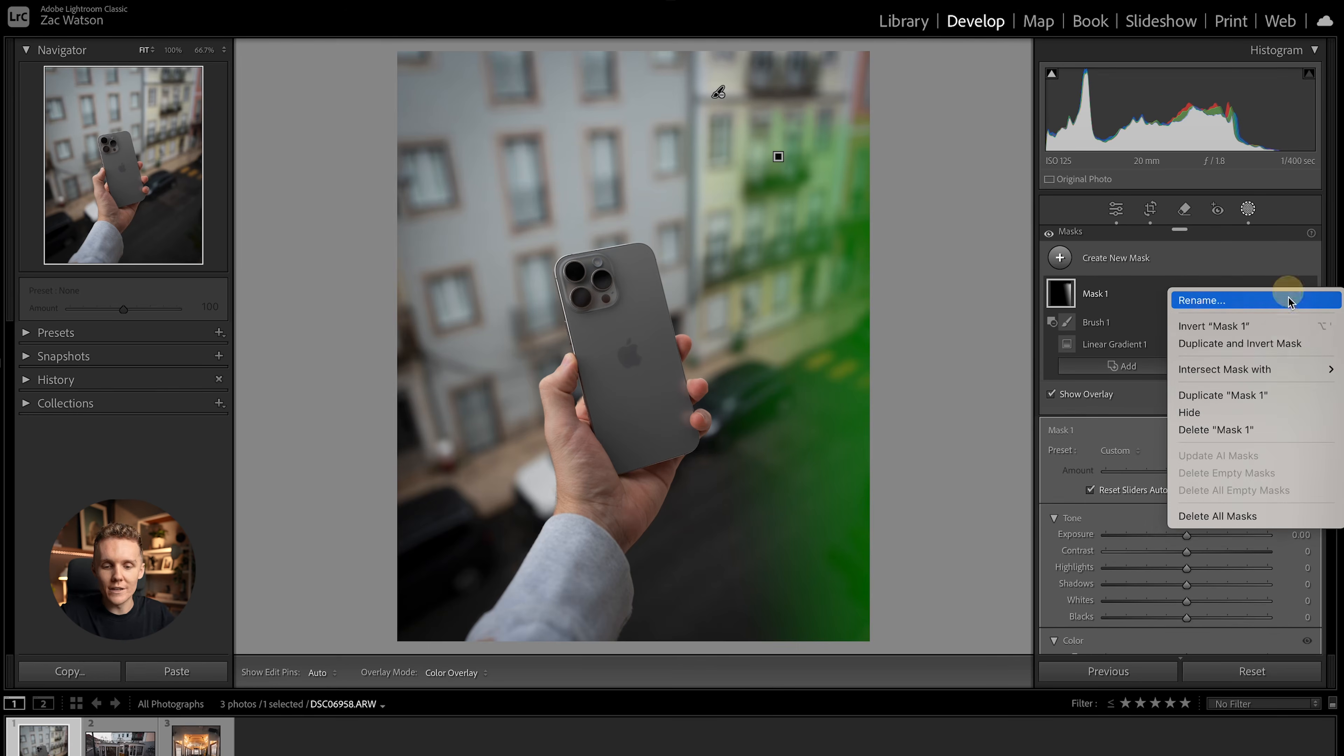
# Step: Intersect Mask 1 with a color range sampled from the yellow road marking, and turn off the color range's inversion
pyautogui.click(1291, 293)
pyautogui.moveTo(1250, 372)
pyautogui.click(1101, 523)
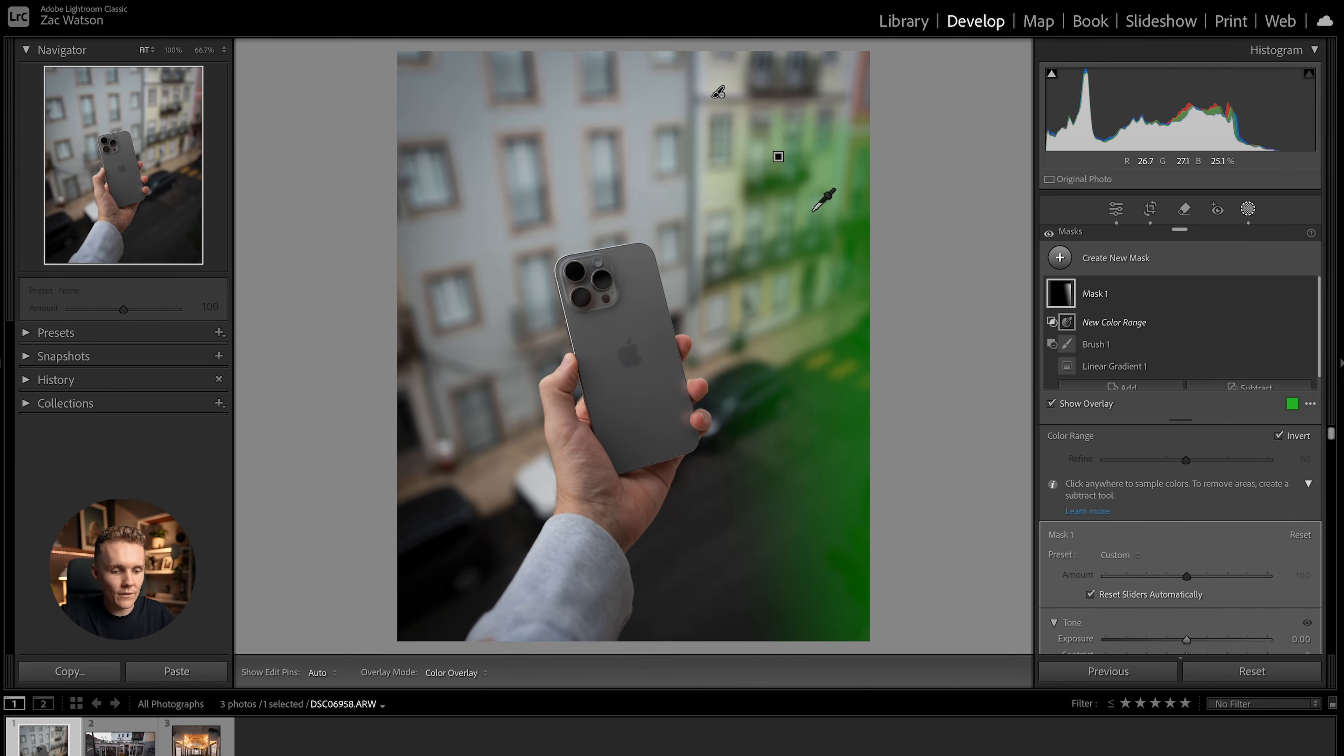
pyautogui.click(820, 359)
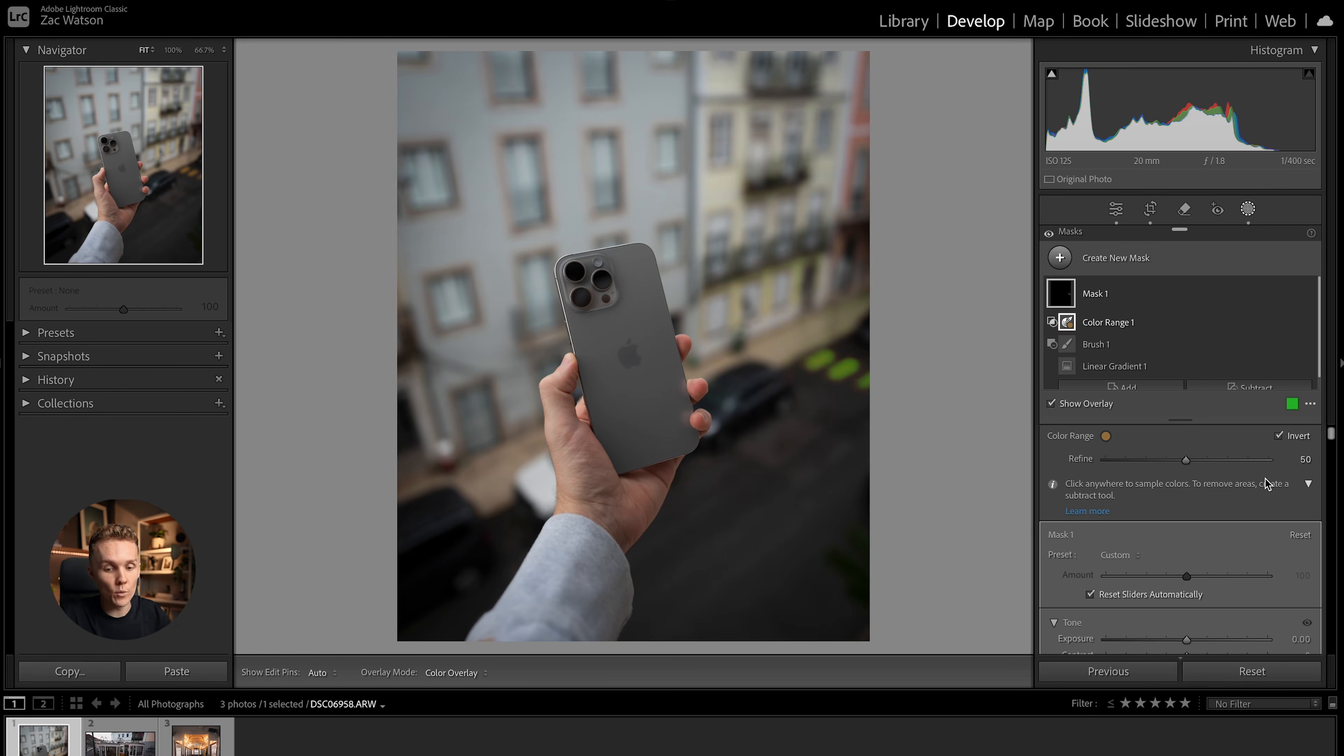
pyautogui.click(1280, 436)
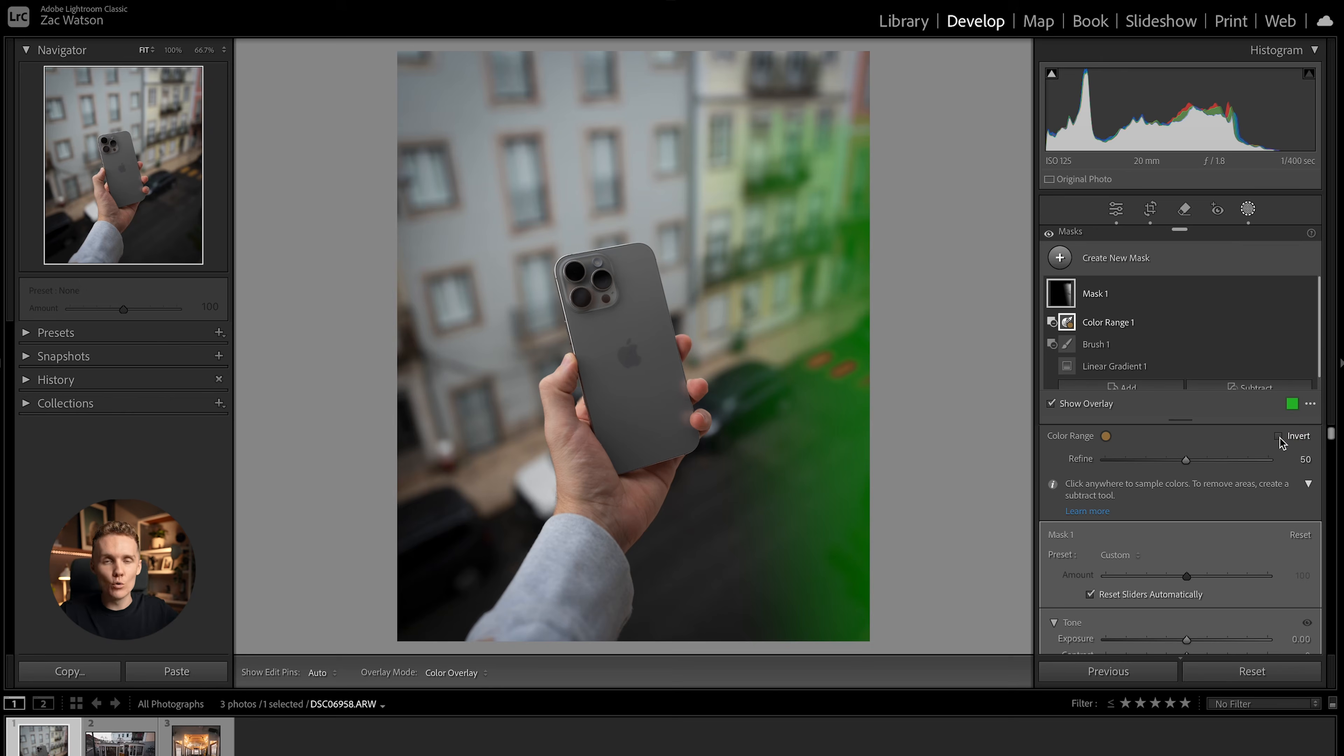
# Step: Delete Mask 1 with all its components and return to the Basic adjustments
pyautogui.click(1115, 288)
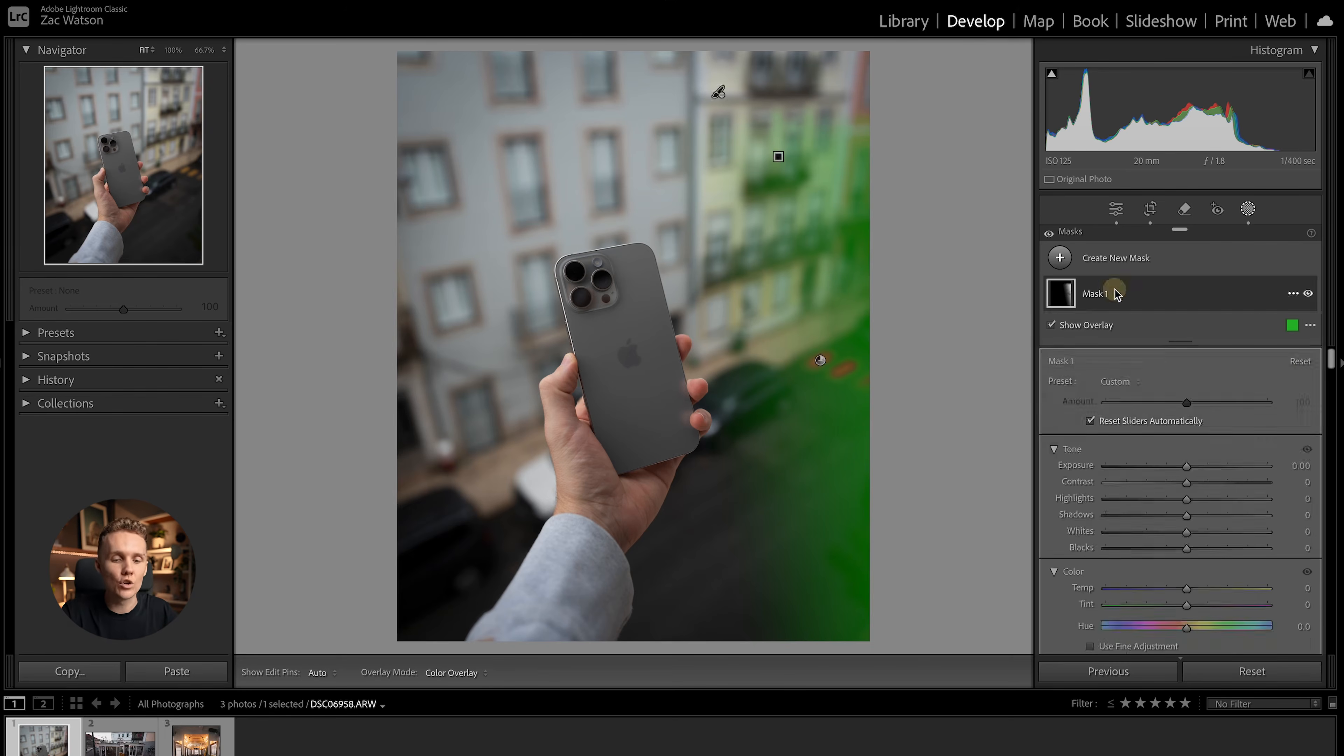
pyautogui.press('Delete')
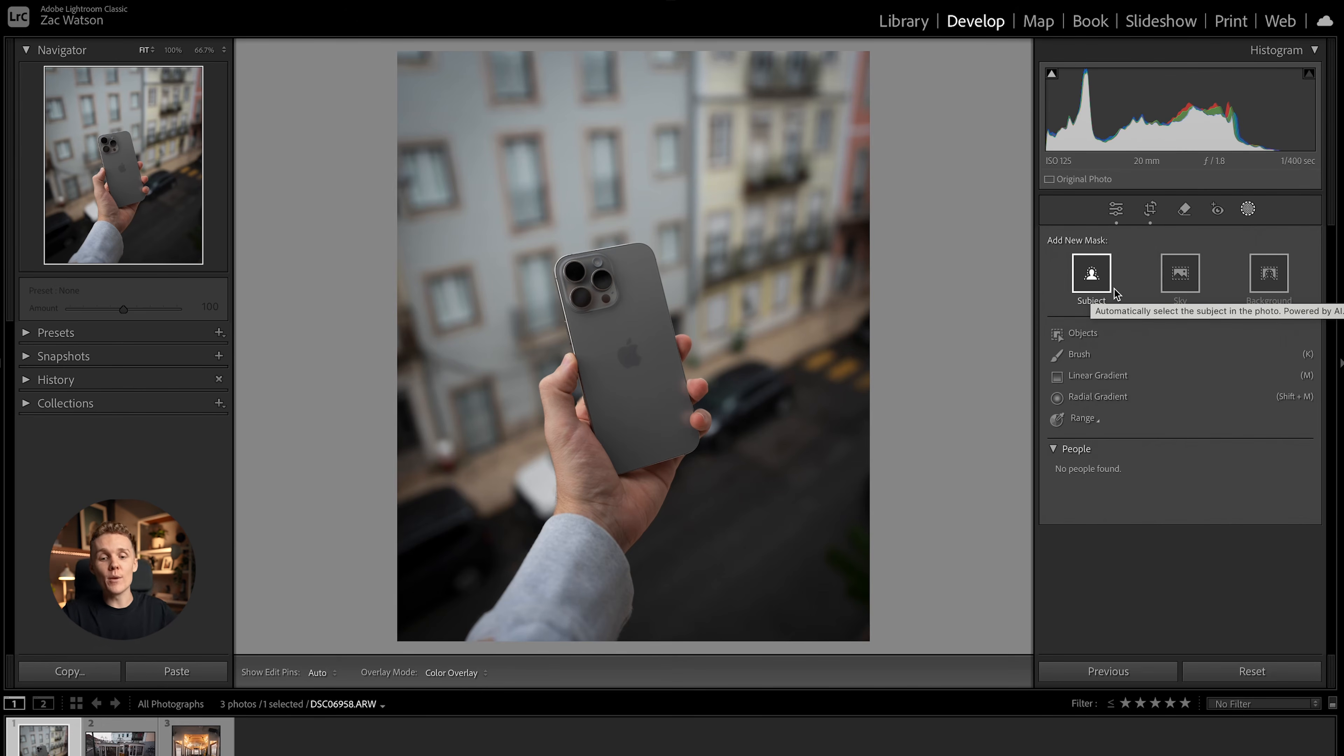
pyautogui.click(1248, 209)
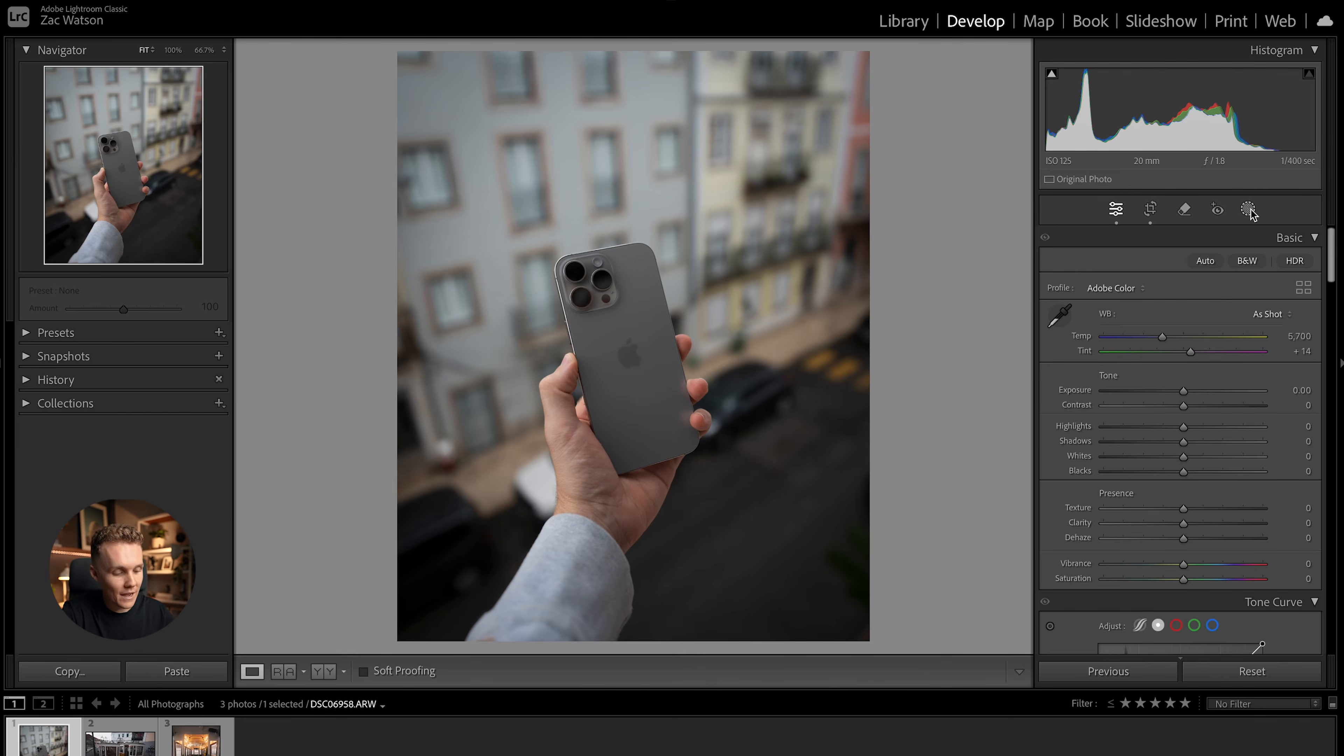
# Step: Open the export settings for the phone photo, turn file renaming off and back on with the Filename template
pyautogui.press('super+shift+e')
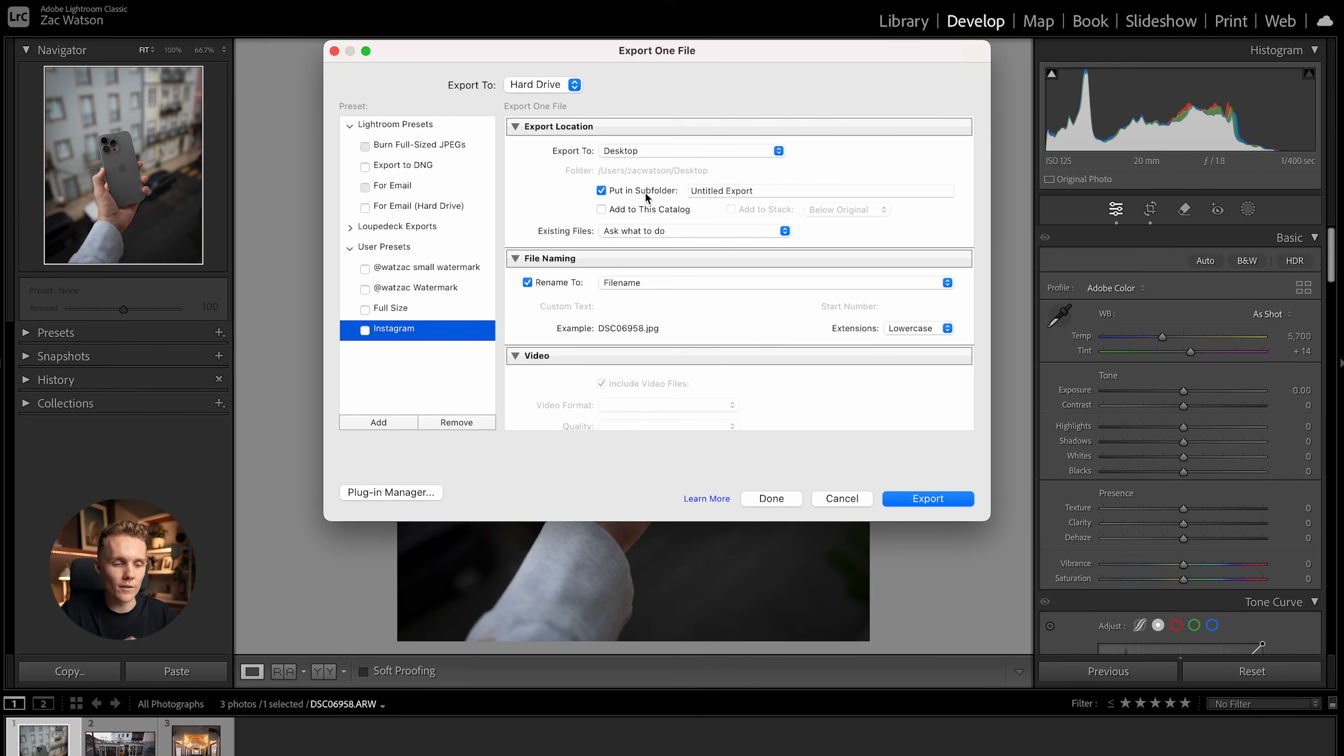
pyautogui.scroll(-3, 624, 212)
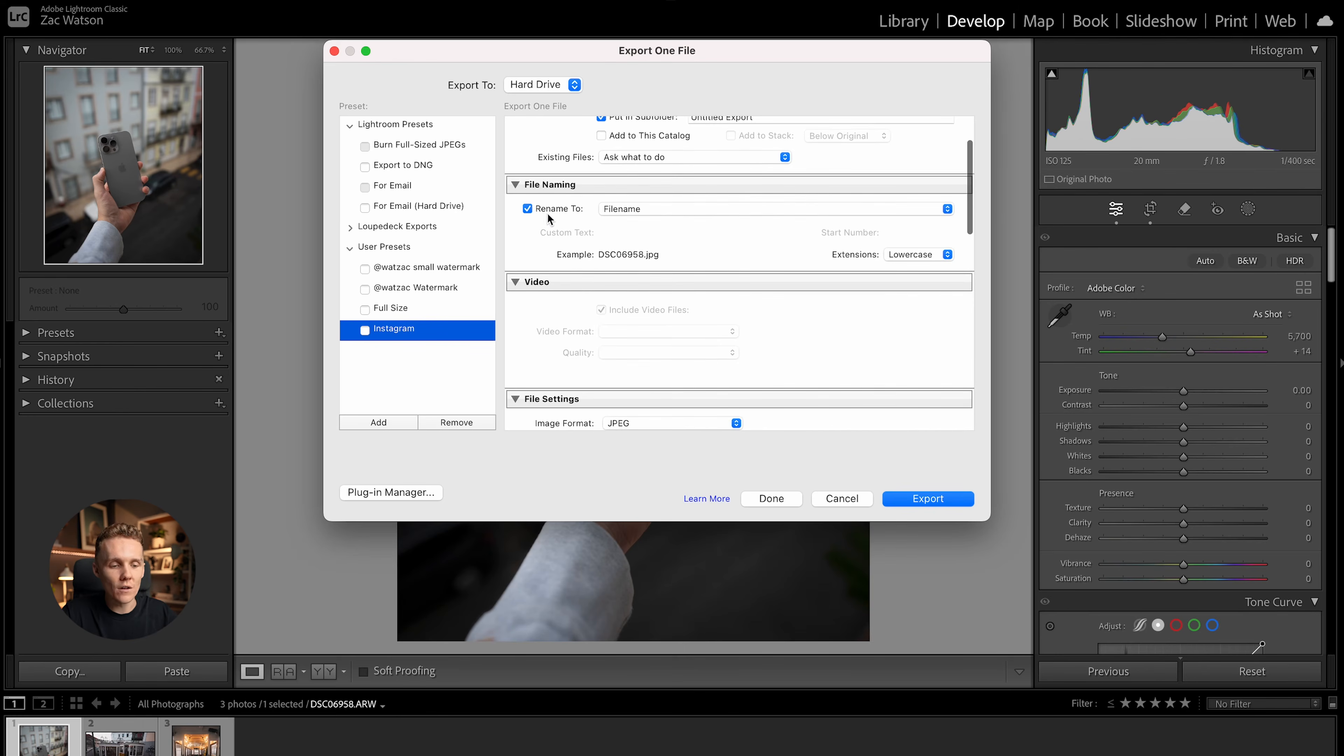
pyautogui.click(528, 209)
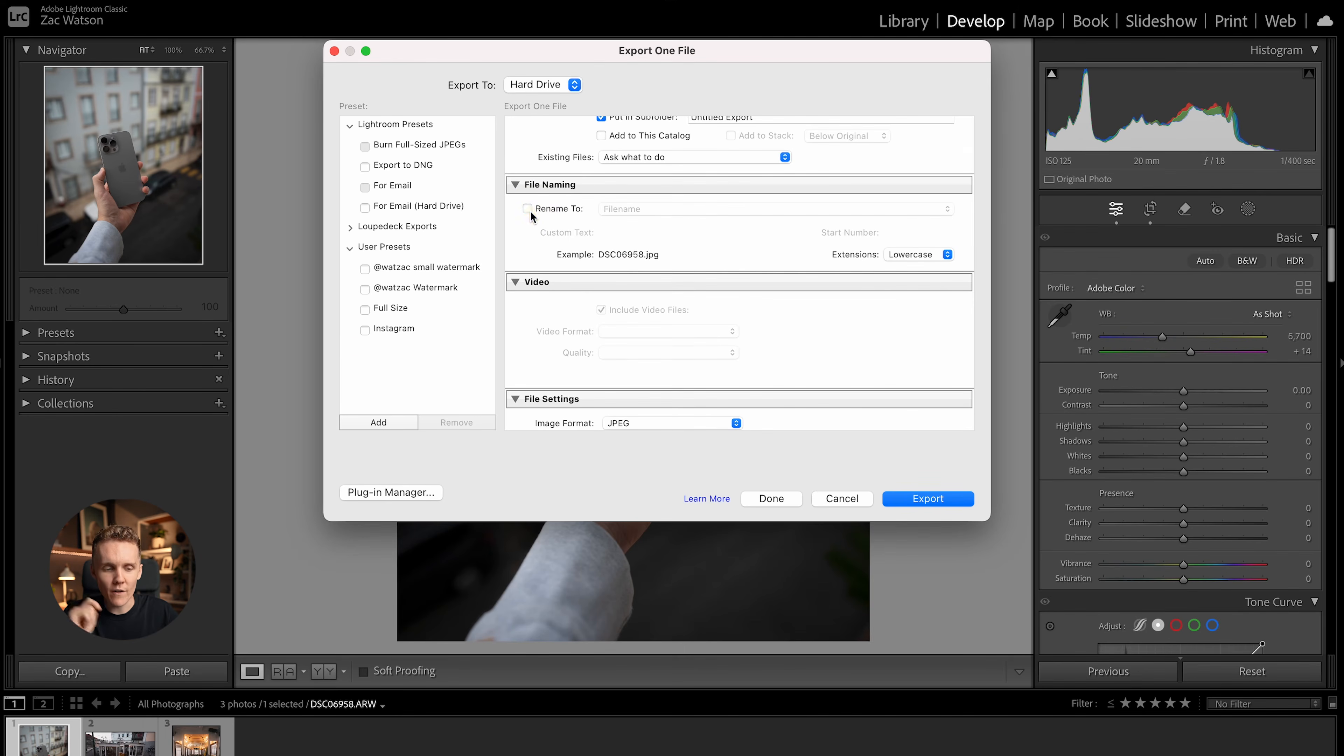
pyautogui.click(527, 208)
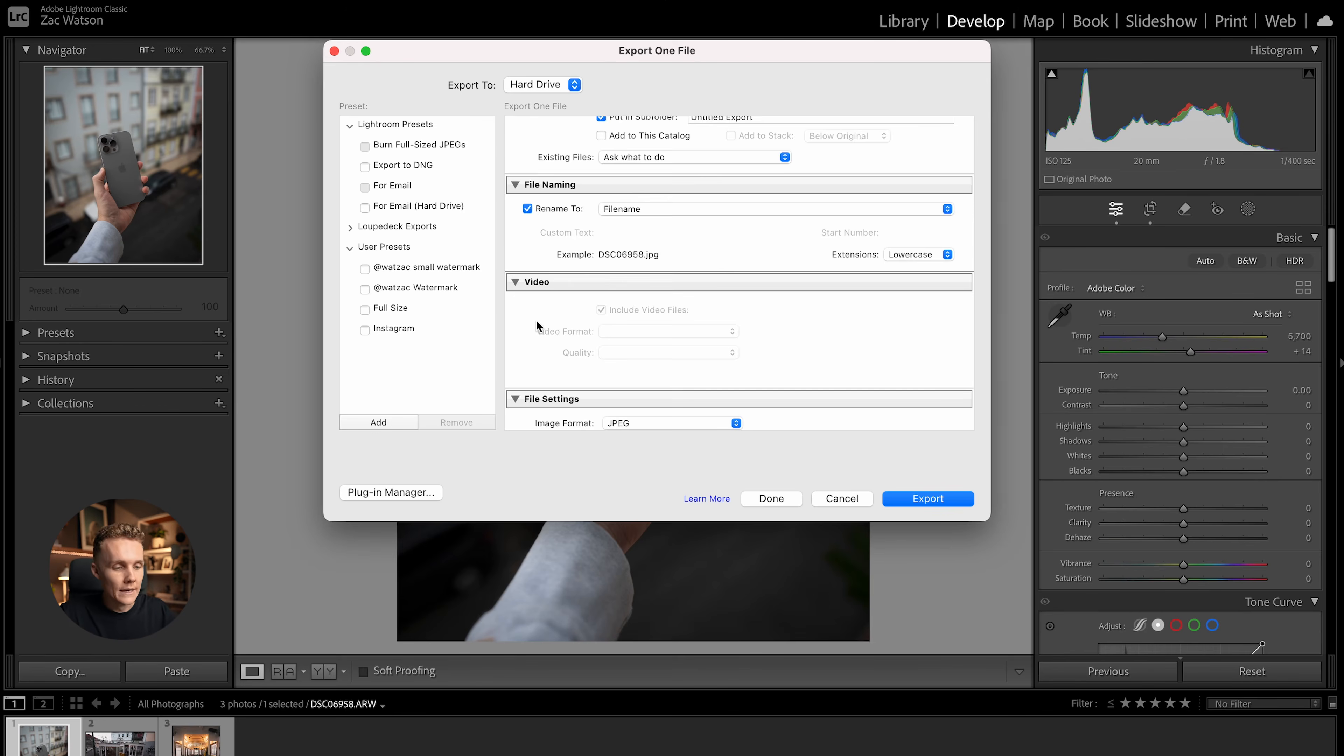
# Step: Go to the export file settings and choose sRGB IEC61966-2.1 as the color space
pyautogui.scroll(-4, 537, 323)
pyautogui.scroll(-4, 531, 344)
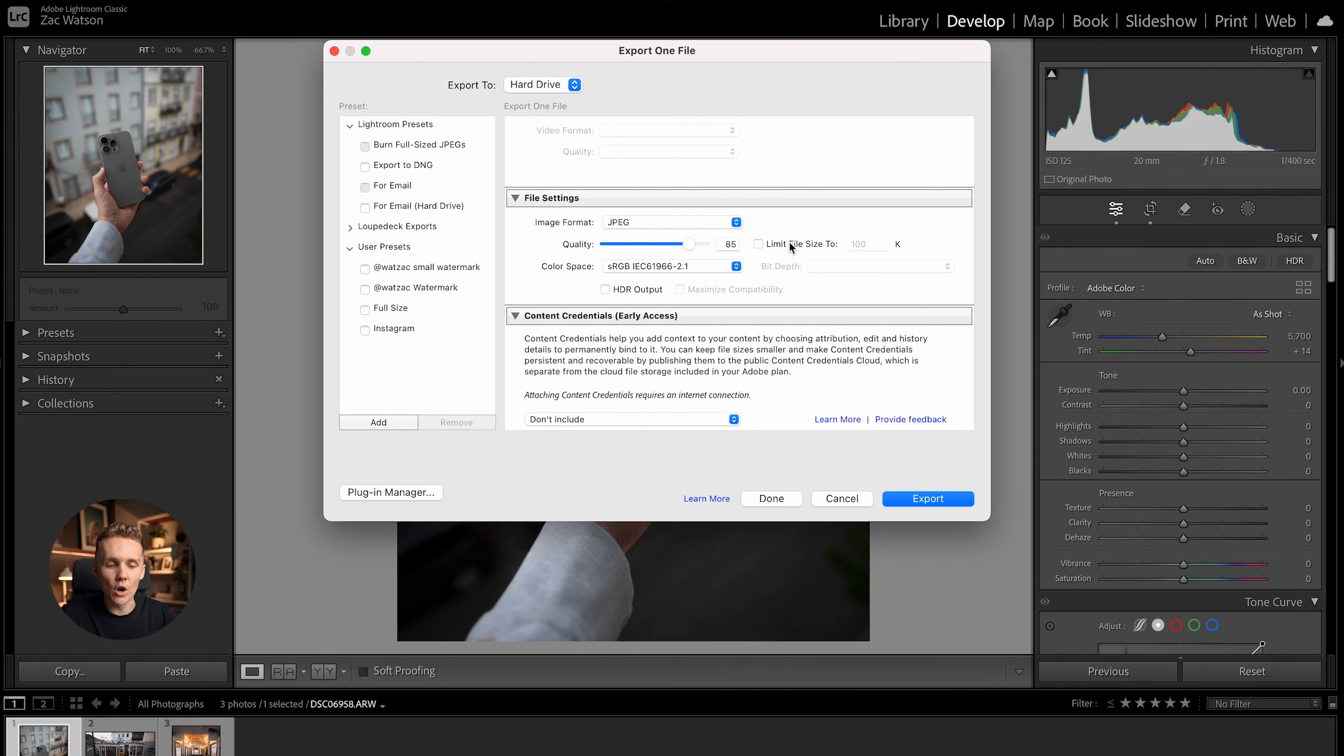
pyautogui.click(619, 266)
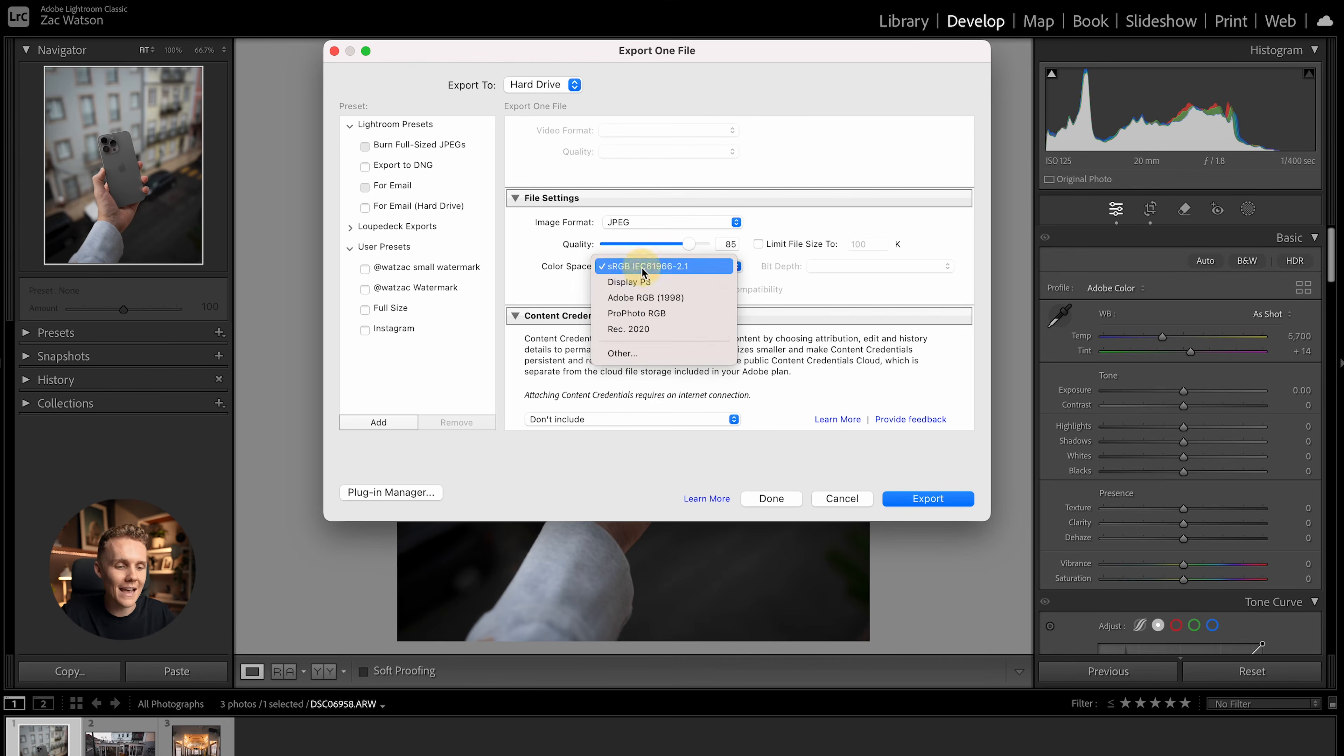
pyautogui.click(621, 267)
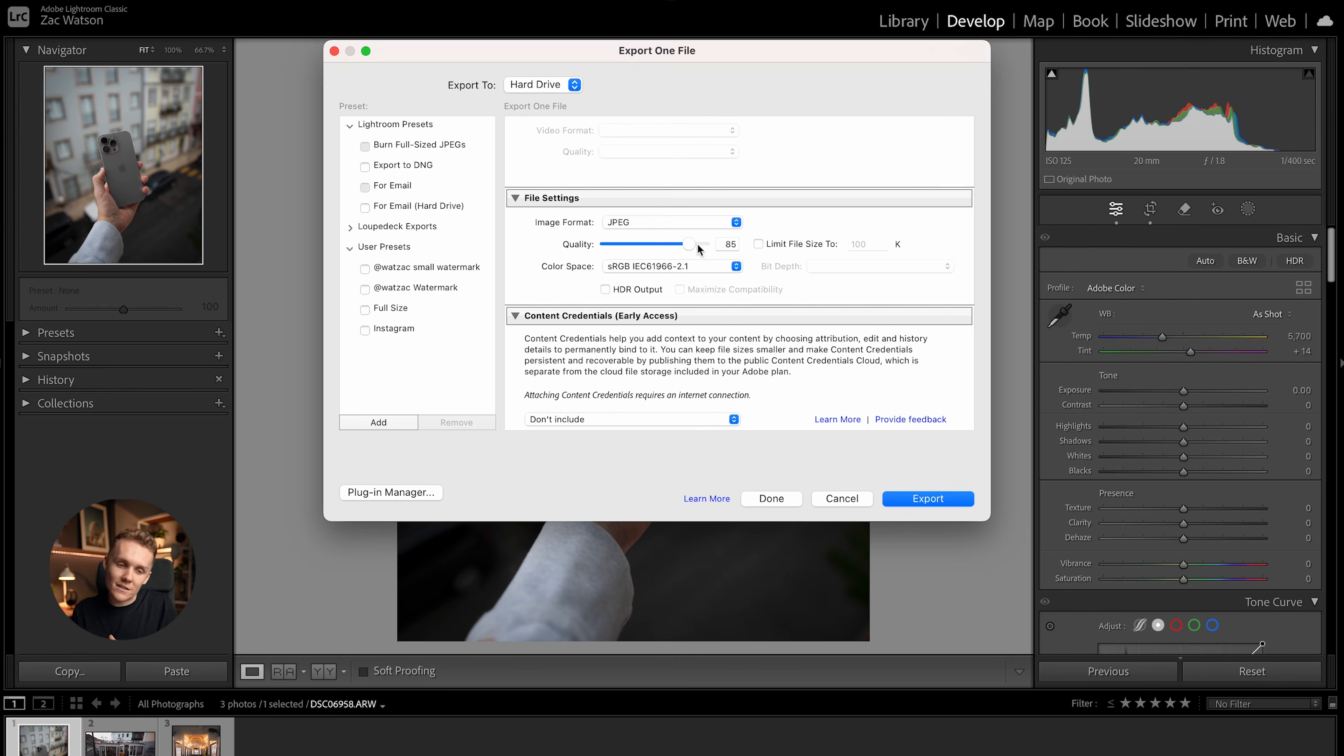
# Step: Look through the Content Credentials options for the export without choosing a different one
pyautogui.scroll(-5, 574, 324)
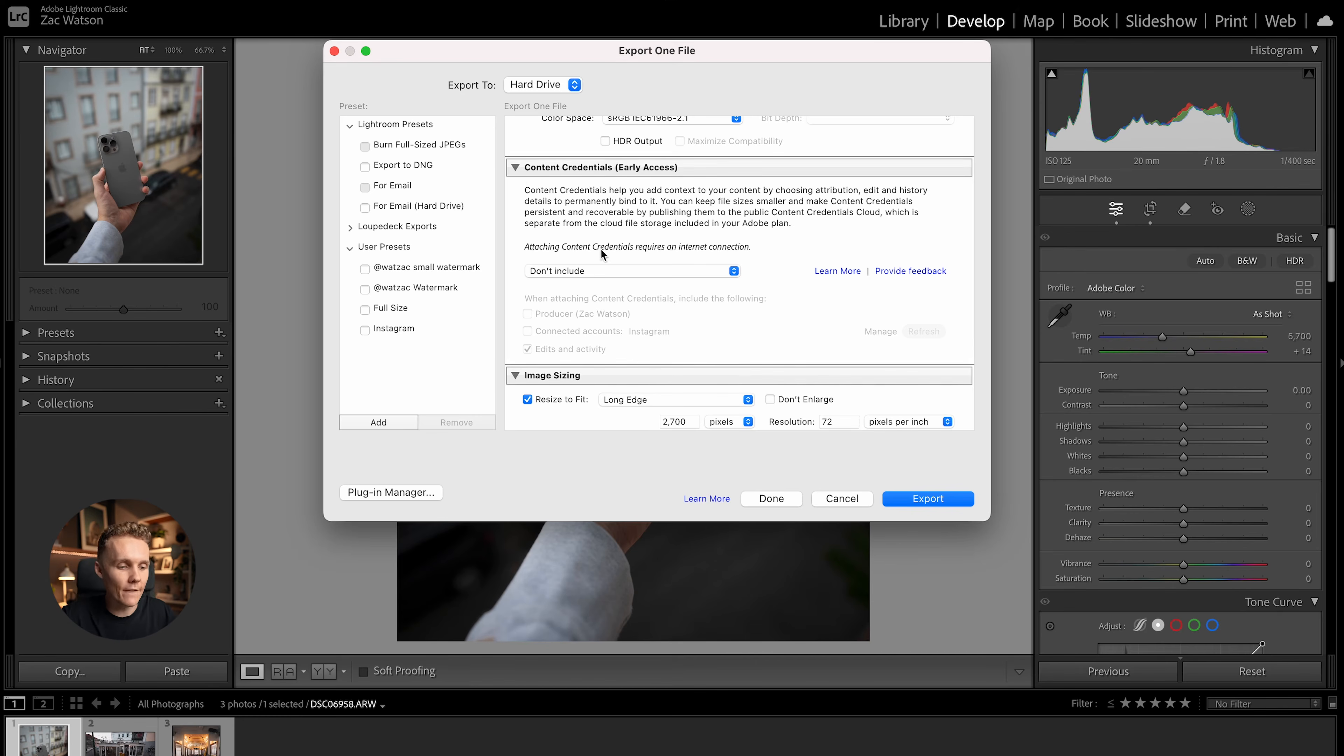
pyautogui.click(594, 274)
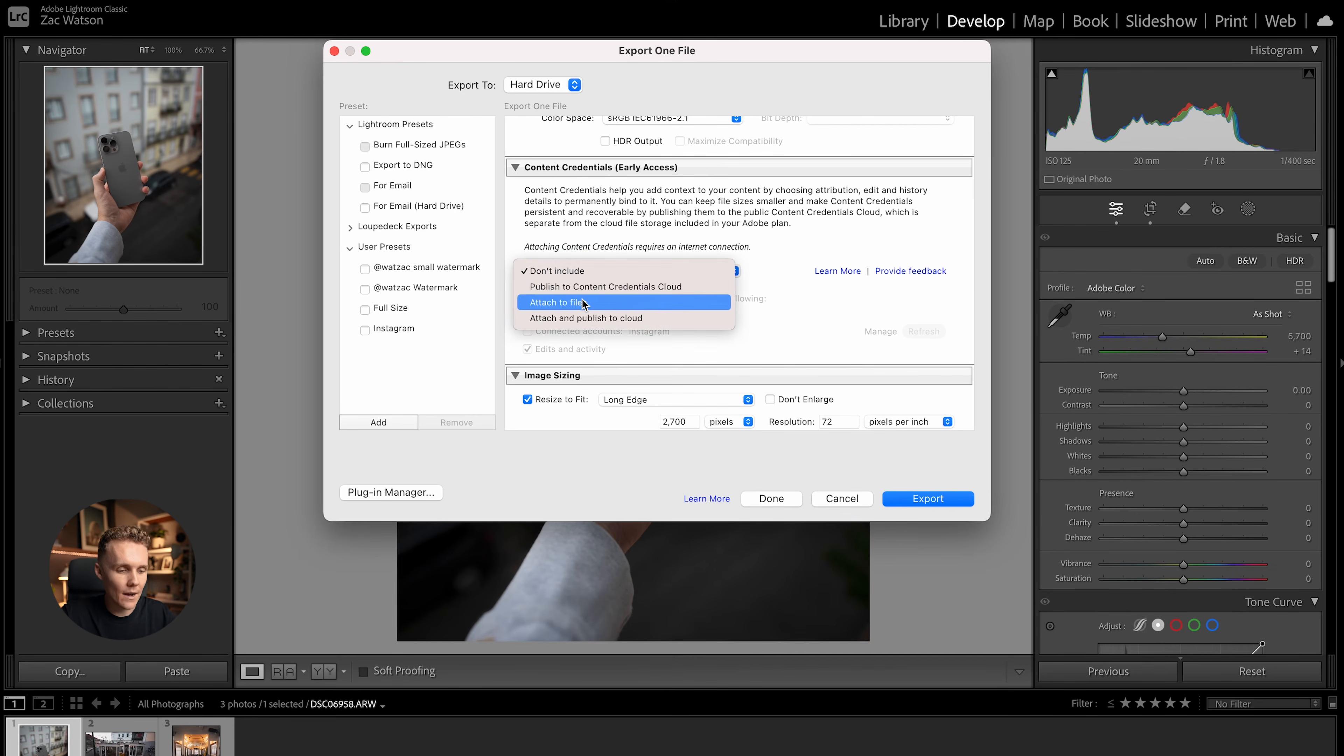
pyautogui.click(546, 229)
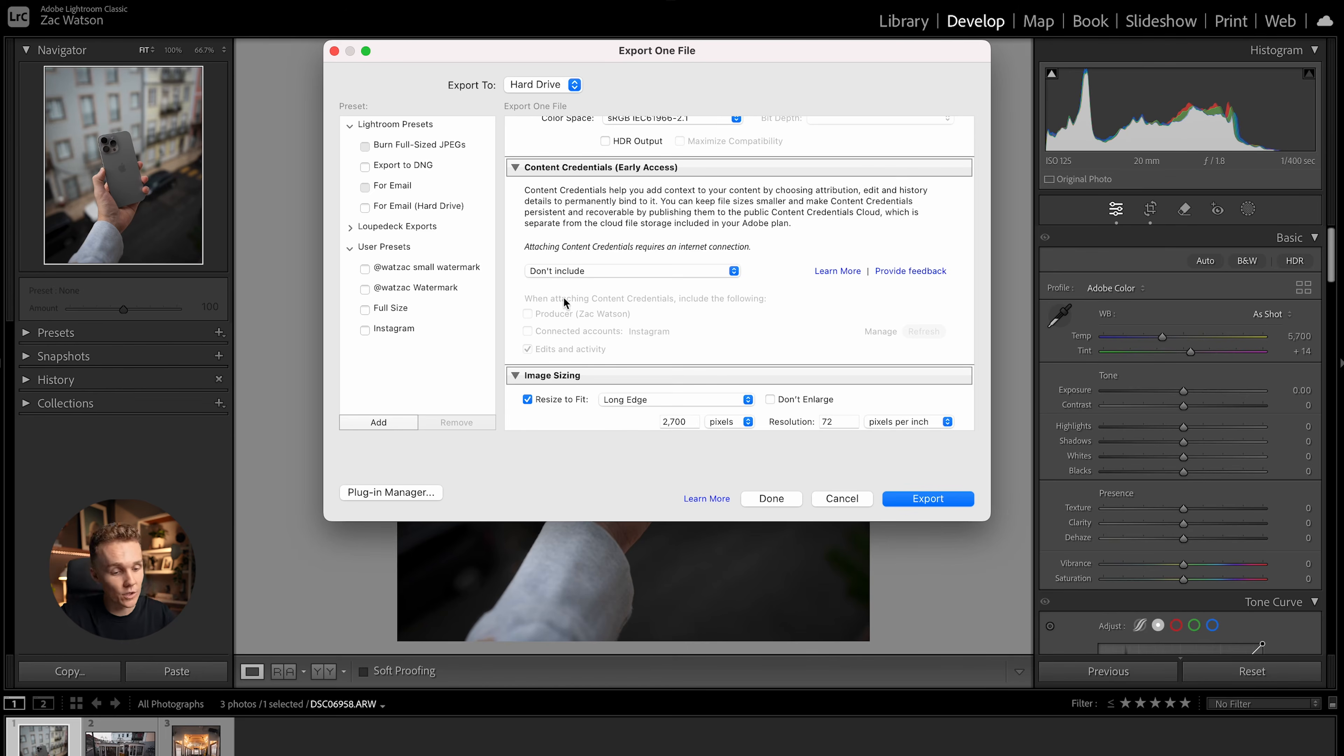
# Step: Check the export's pixel size, resolution and its unit under Image Sizing, and export the photo
pyautogui.scroll(-5, 550, 330)
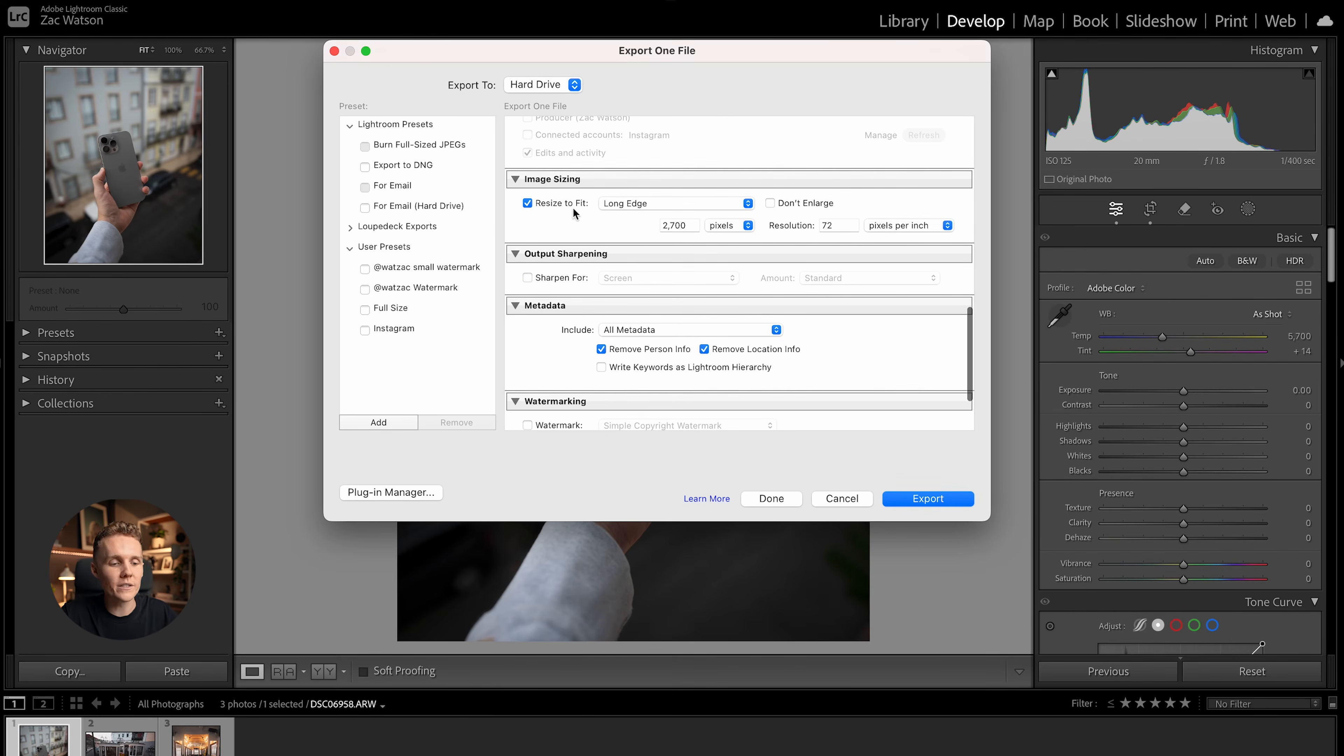
pyautogui.click(693, 225)
pyautogui.moveTo(693, 226); pyautogui.dragTo(553, 225)
pyautogui.click(583, 227)
pyautogui.click(828, 224)
pyautogui.click(912, 229)
pyautogui.click(913, 229)
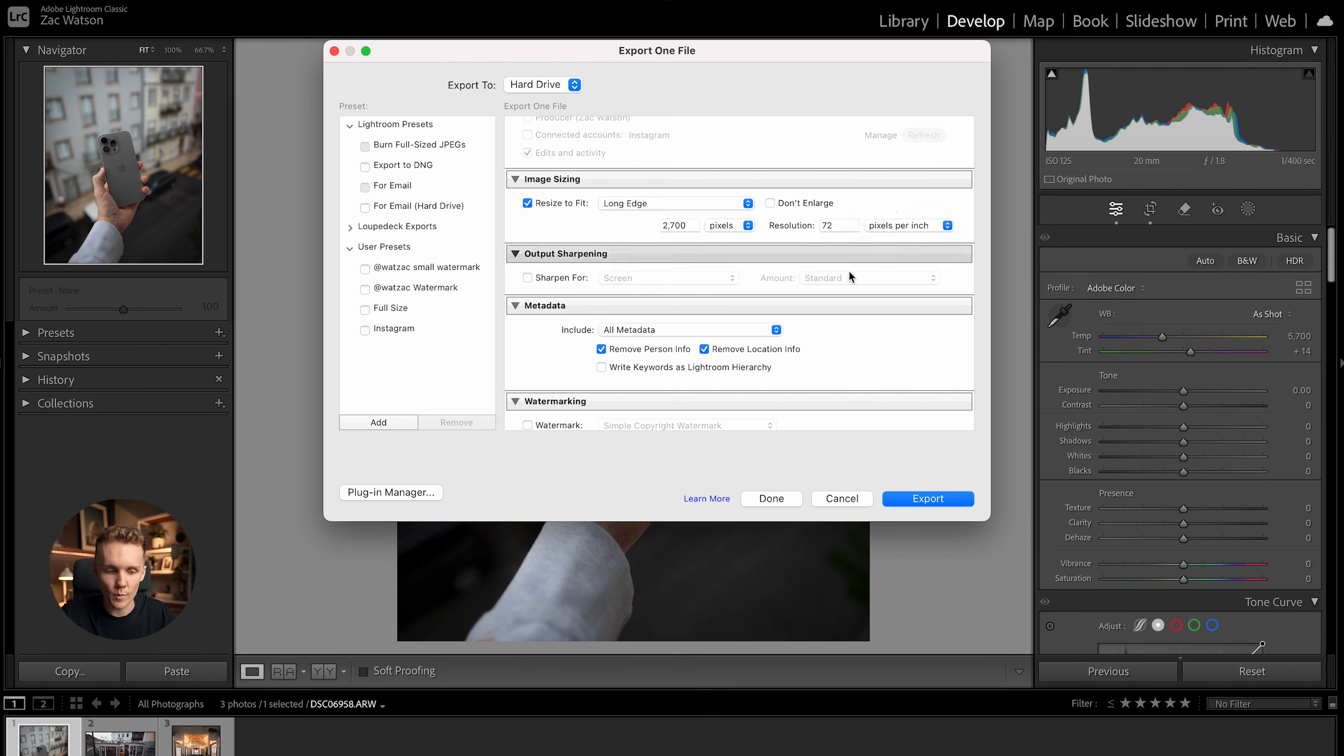
pyautogui.scroll(-5, 839, 337)
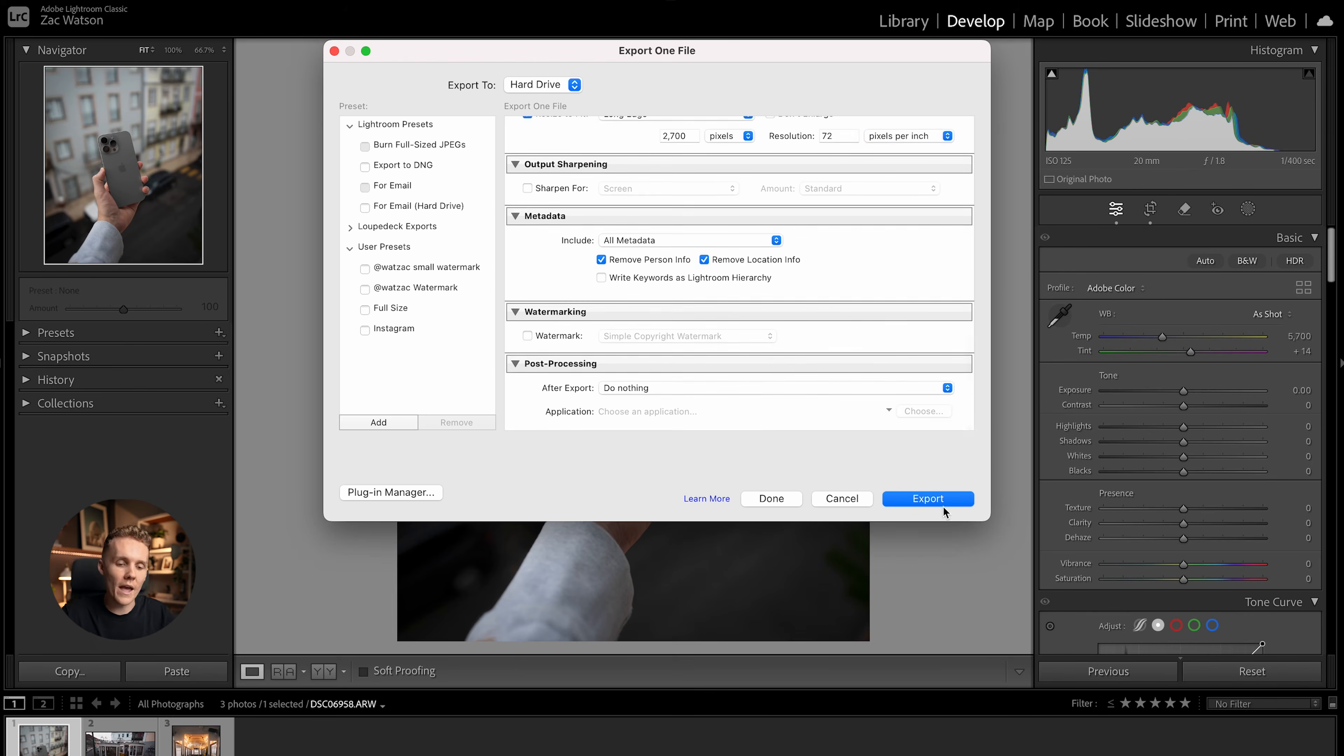
pyautogui.click(939, 499)
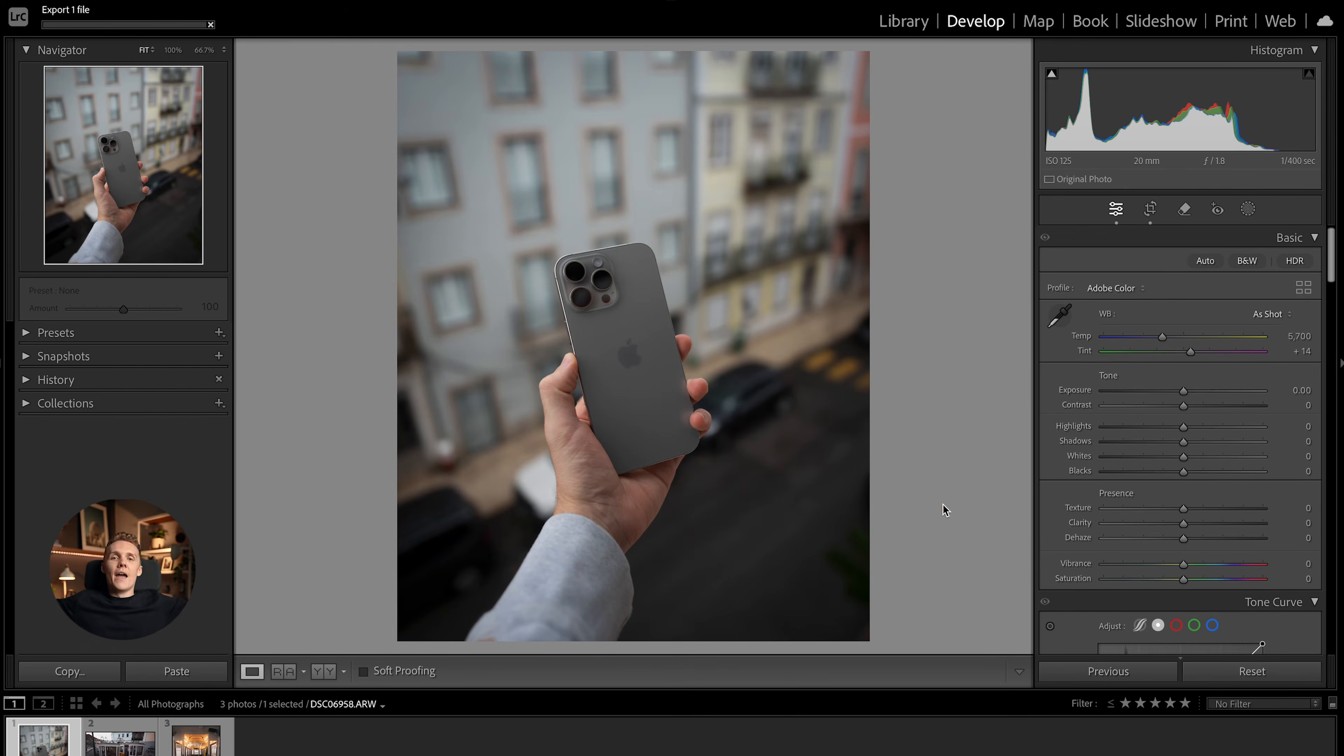